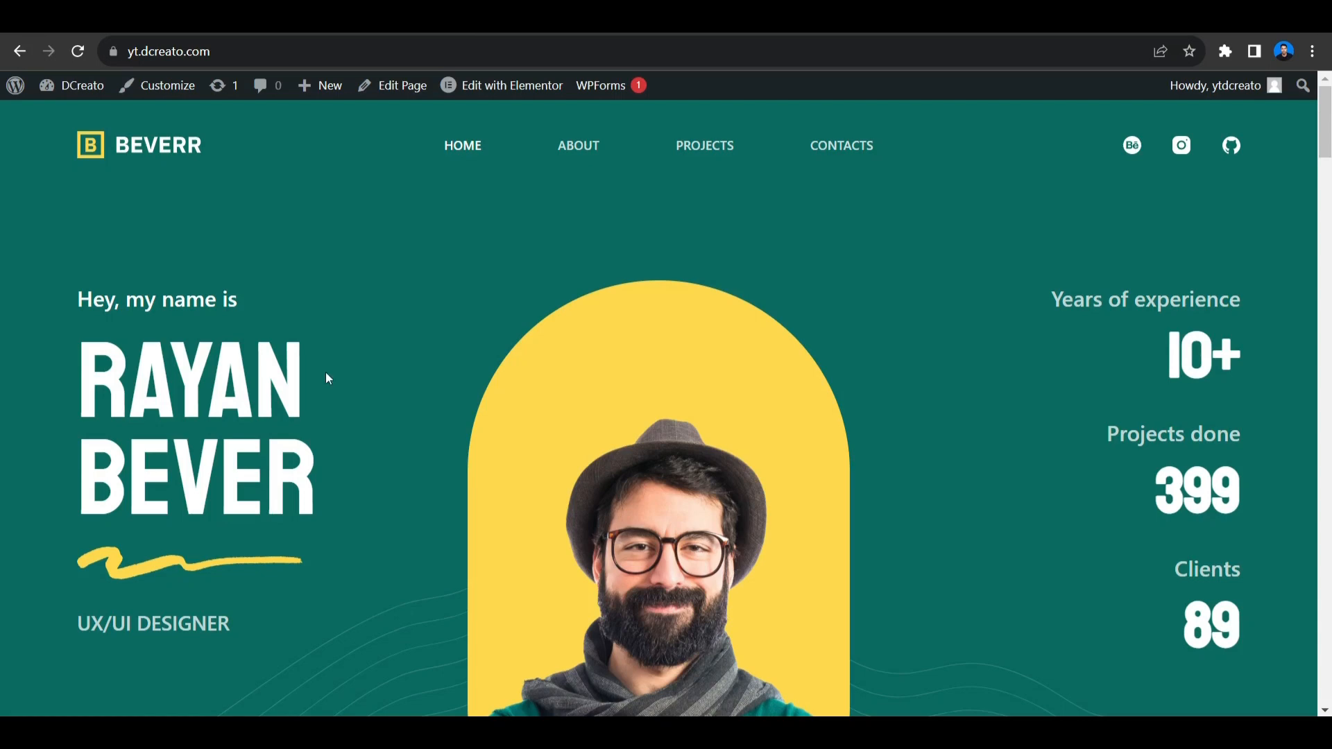
# Examine the home page's header, hero section with its experience counters, and the design software skill cards
pyautogui.scroll(-3, 920, 227)
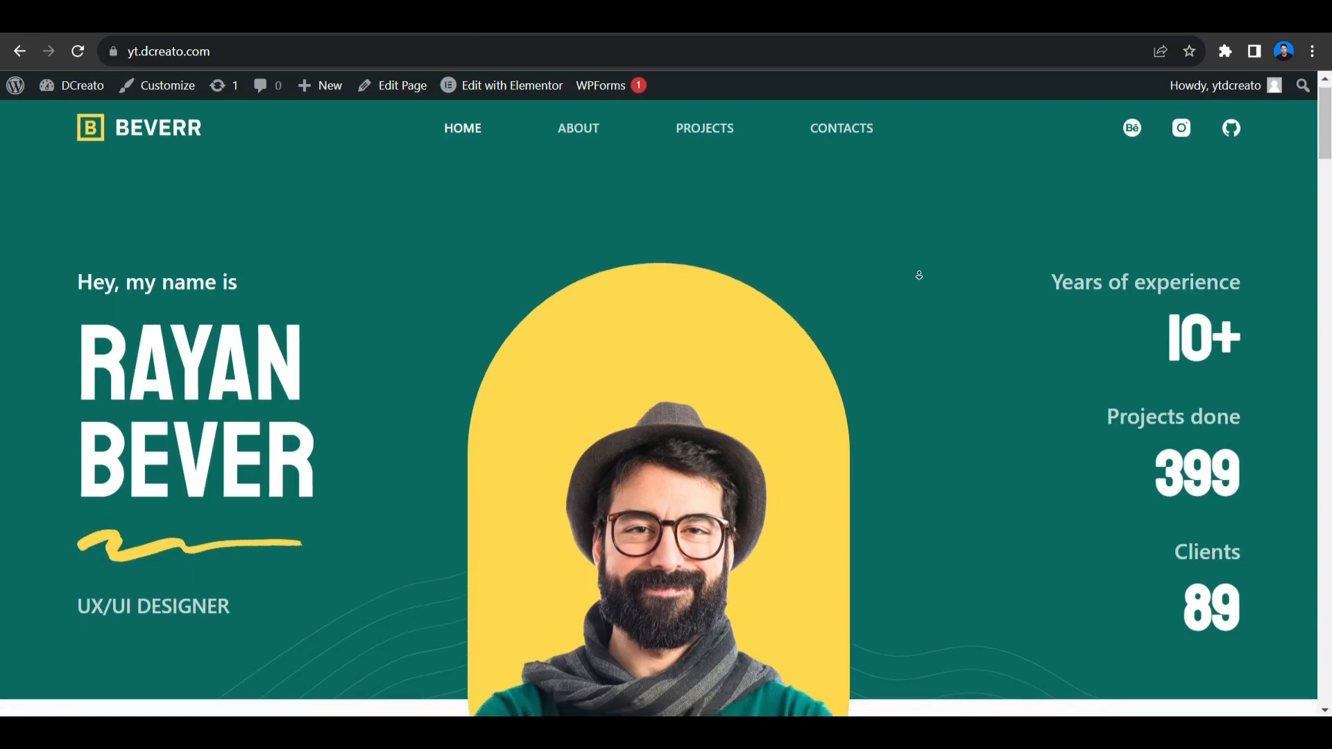
pyautogui.scroll(-9, 922, 292)
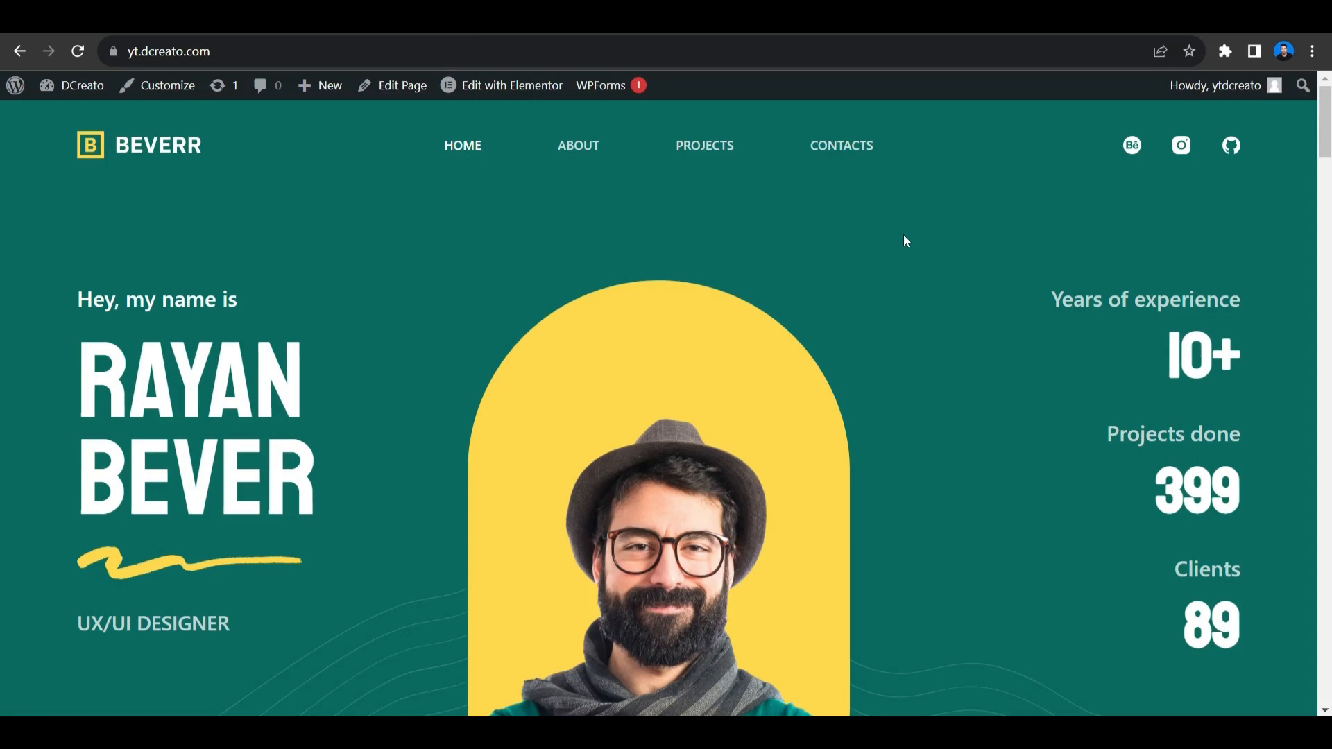
pyautogui.click(196, 148)
pyautogui.scroll(-9, 897, 232)
pyautogui.scroll(4, 582, 236)
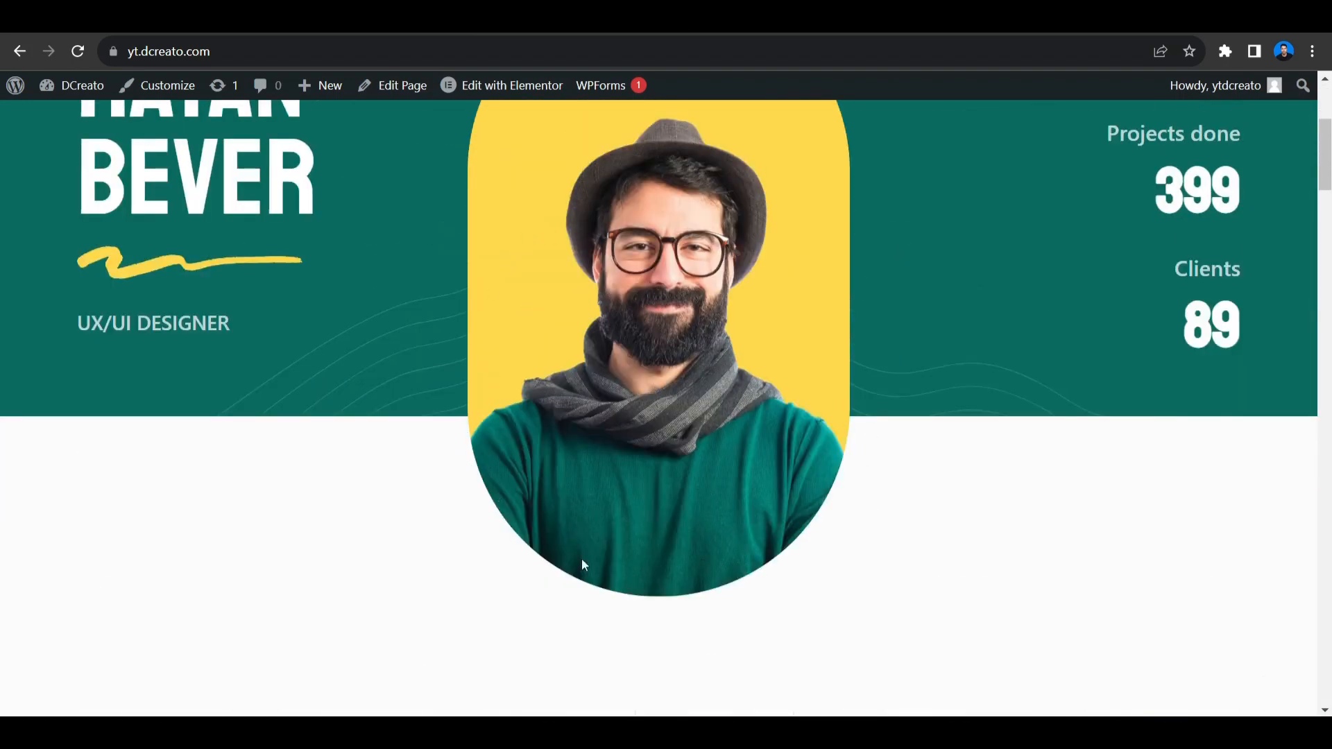
pyautogui.scroll(-4, 962, 355)
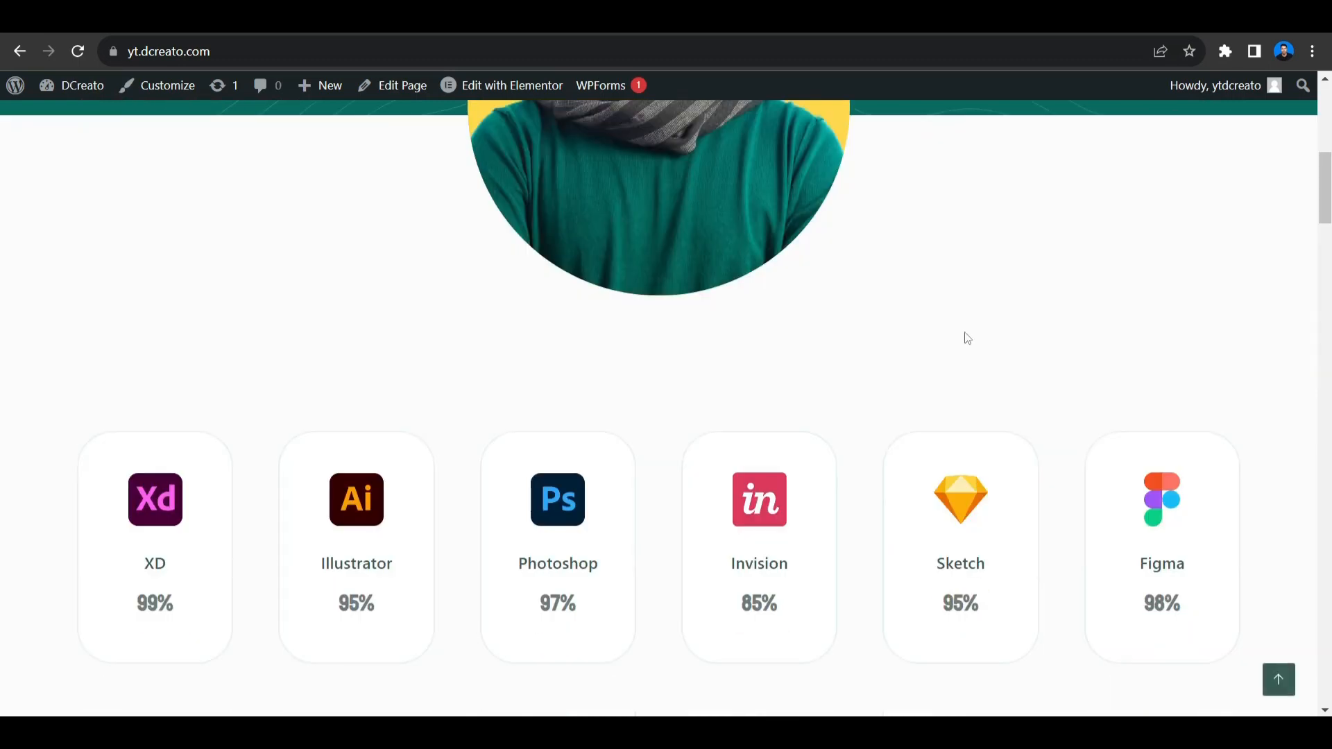
# Look through the project cards in the home page's My Latest Projects section
pyautogui.scroll(-4, 964, 337)
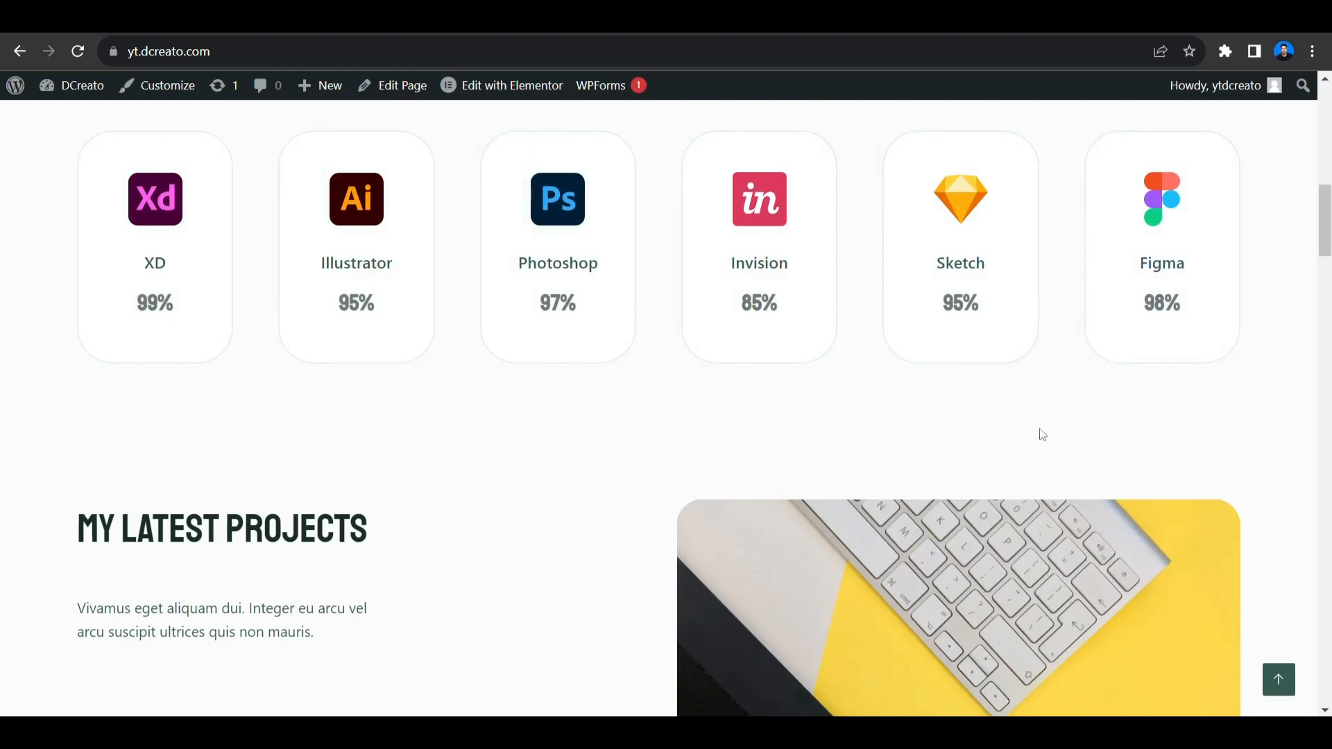
pyautogui.scroll(-4, 928, 434)
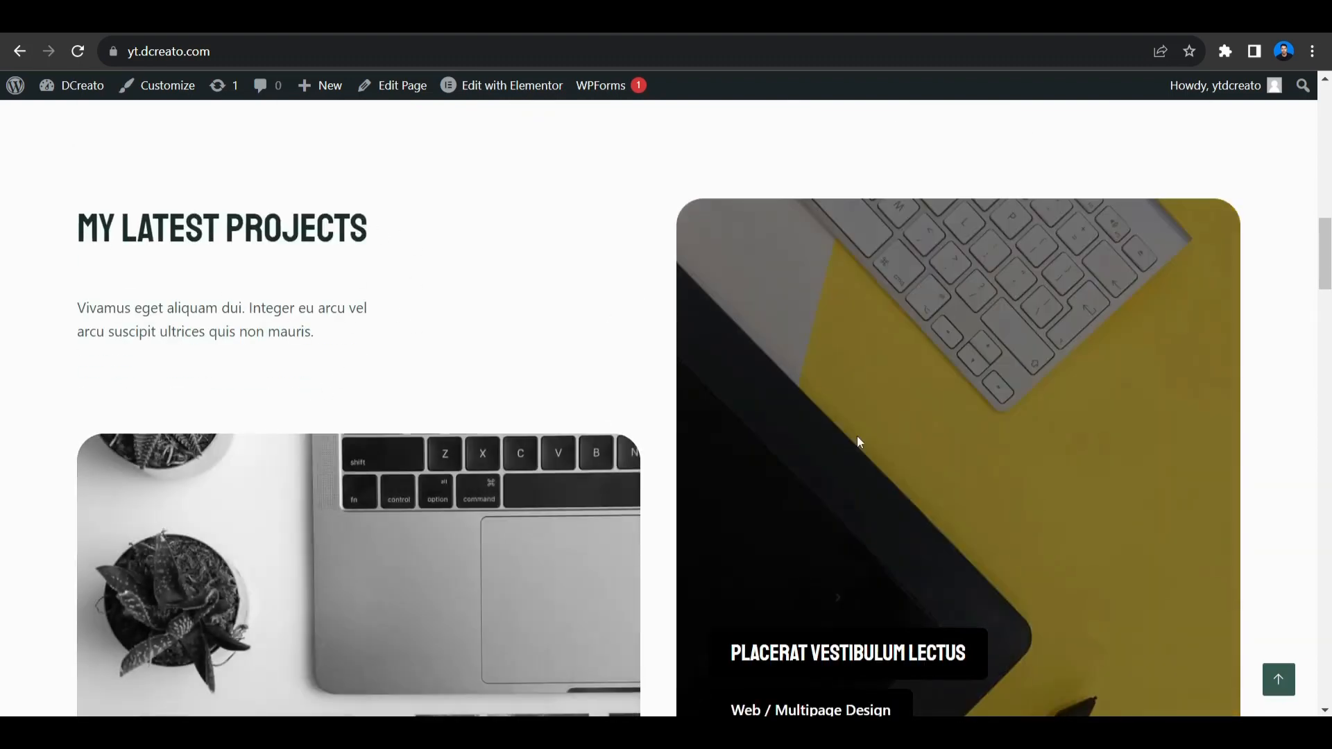
pyautogui.scroll(-4, 856, 436)
pyautogui.scroll(-8, 781, 360)
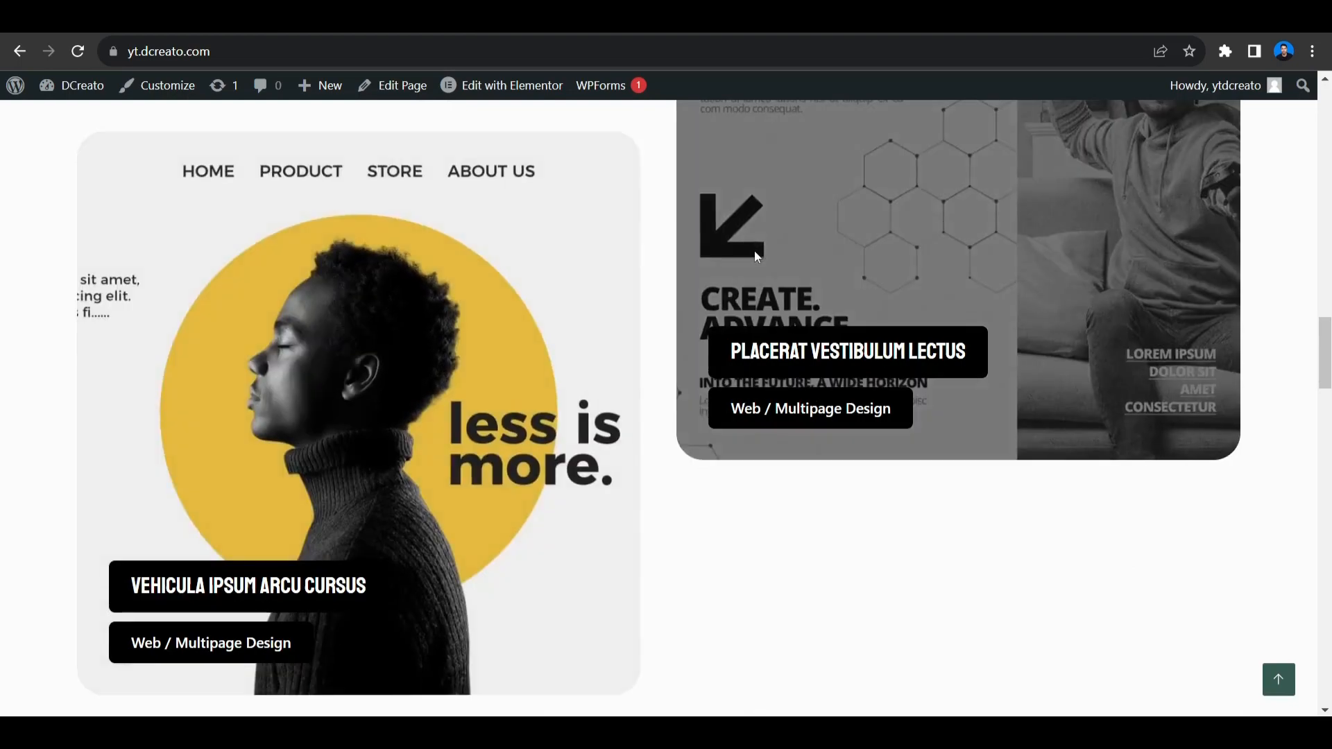
# Review the Education & Experience timeline and the My Services cards on the home page
pyautogui.scroll(-8, 616, 313)
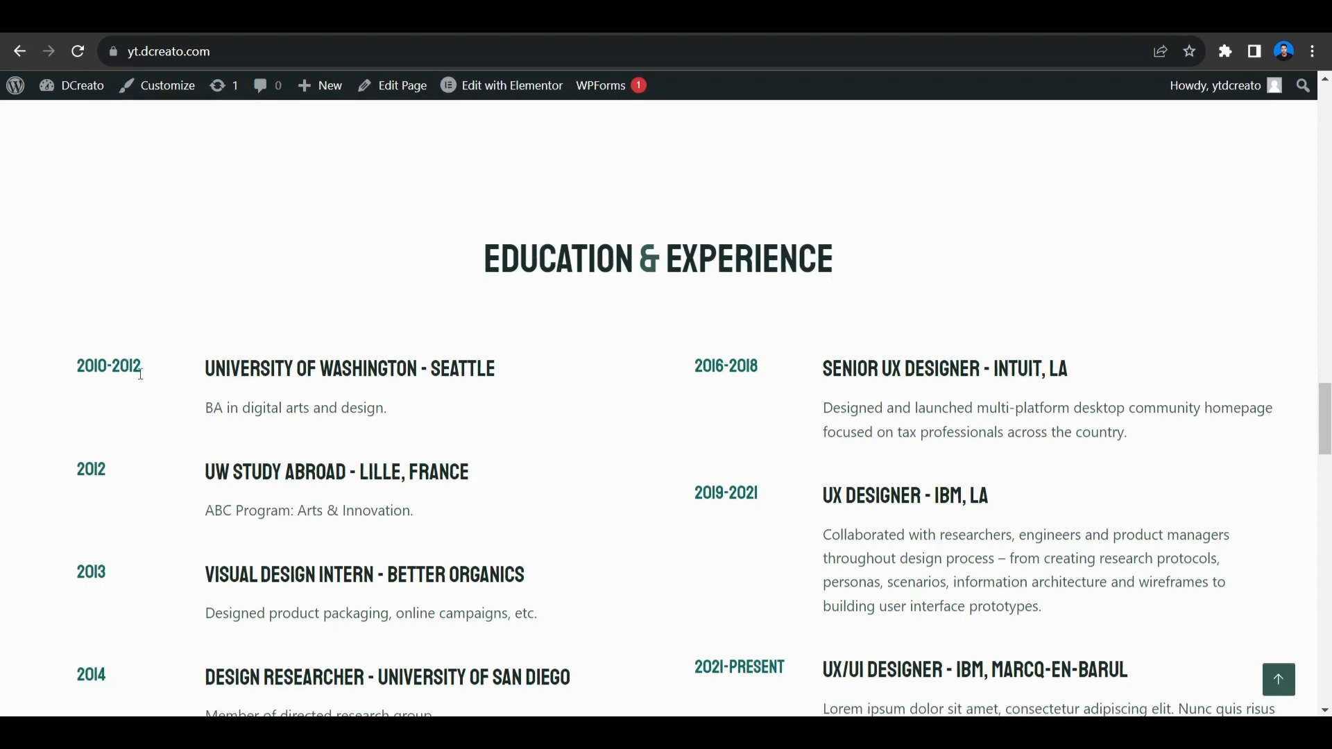
pyautogui.scroll(-4, 141, 374)
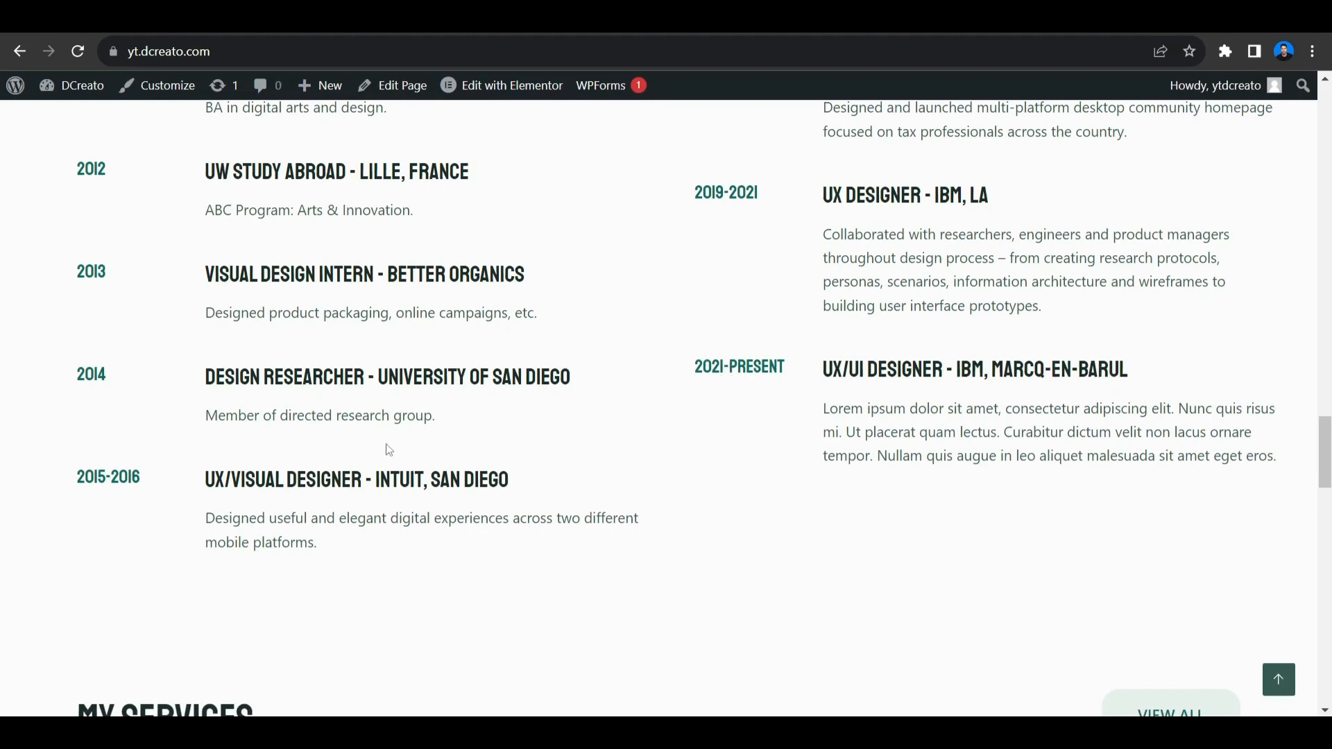
pyautogui.scroll(-4, 389, 450)
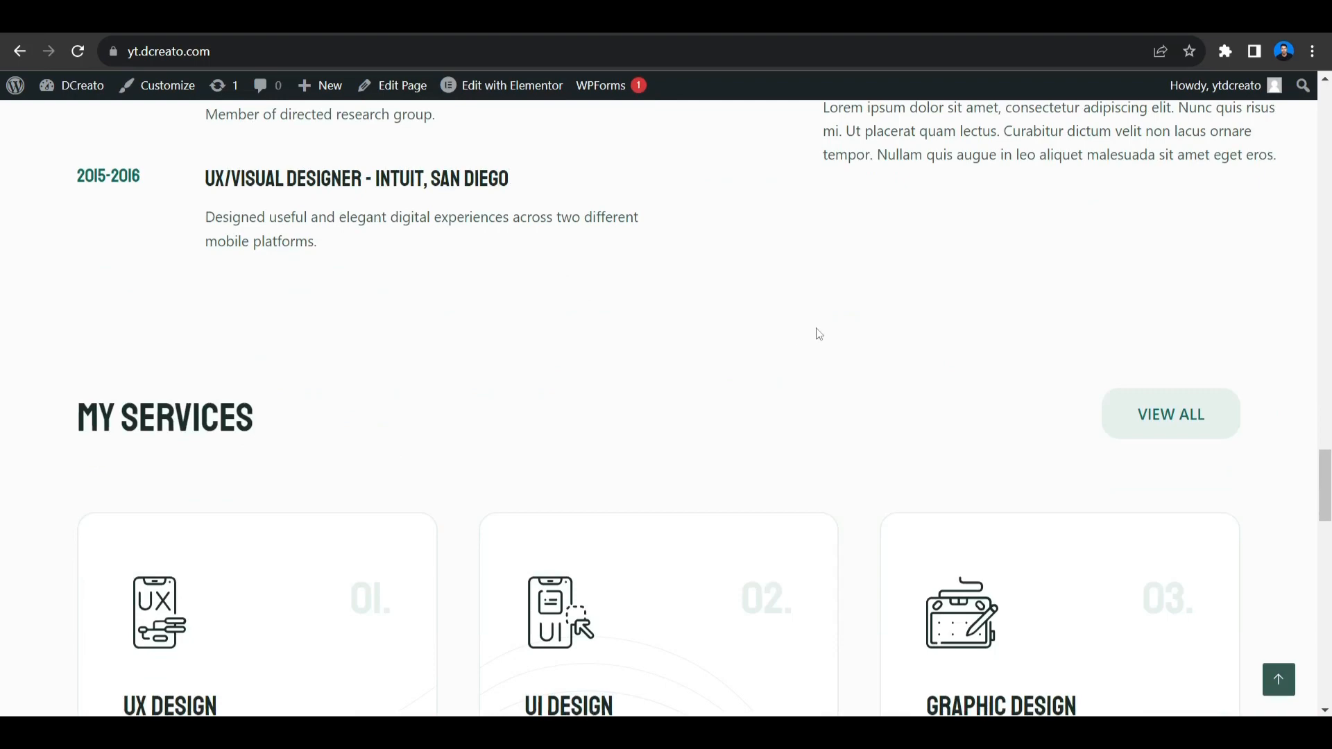
pyautogui.scroll(-4, 799, 331)
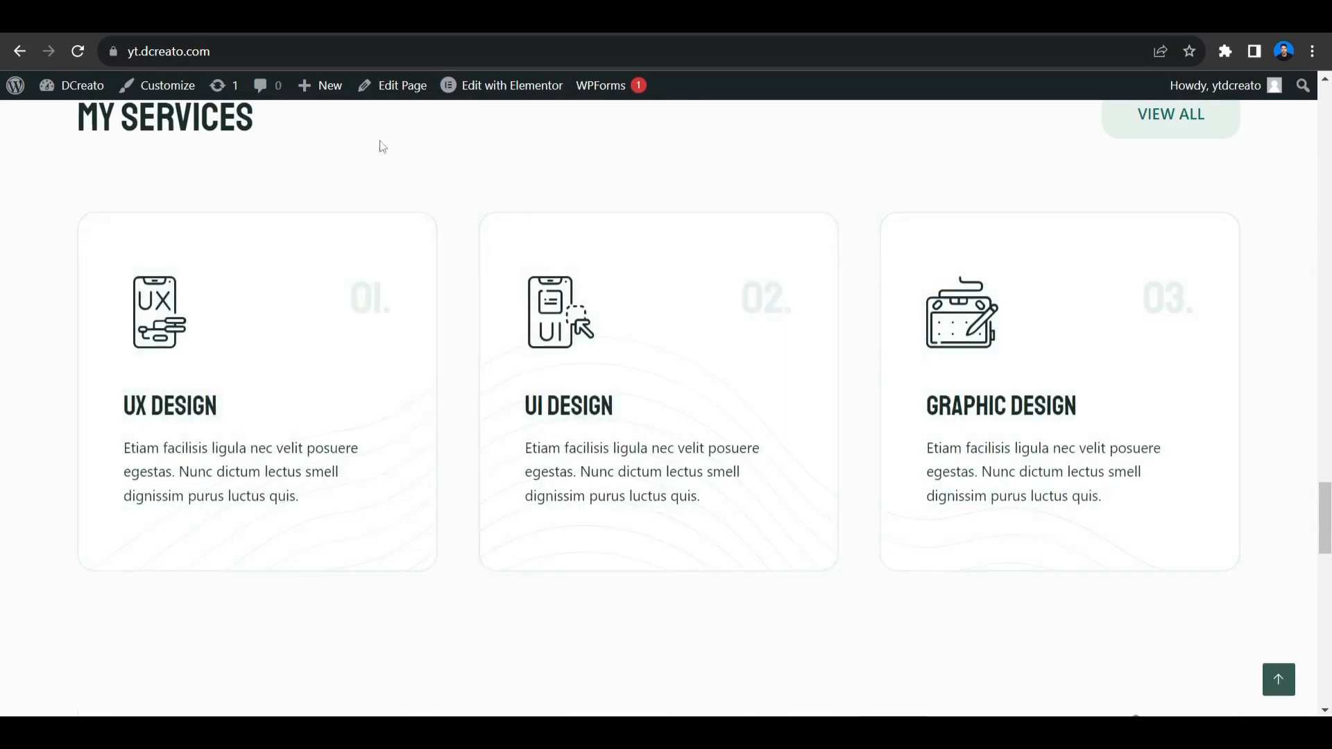
# View all services on the About page, check the service cards, and return to the home page
pyautogui.click(1175, 116)
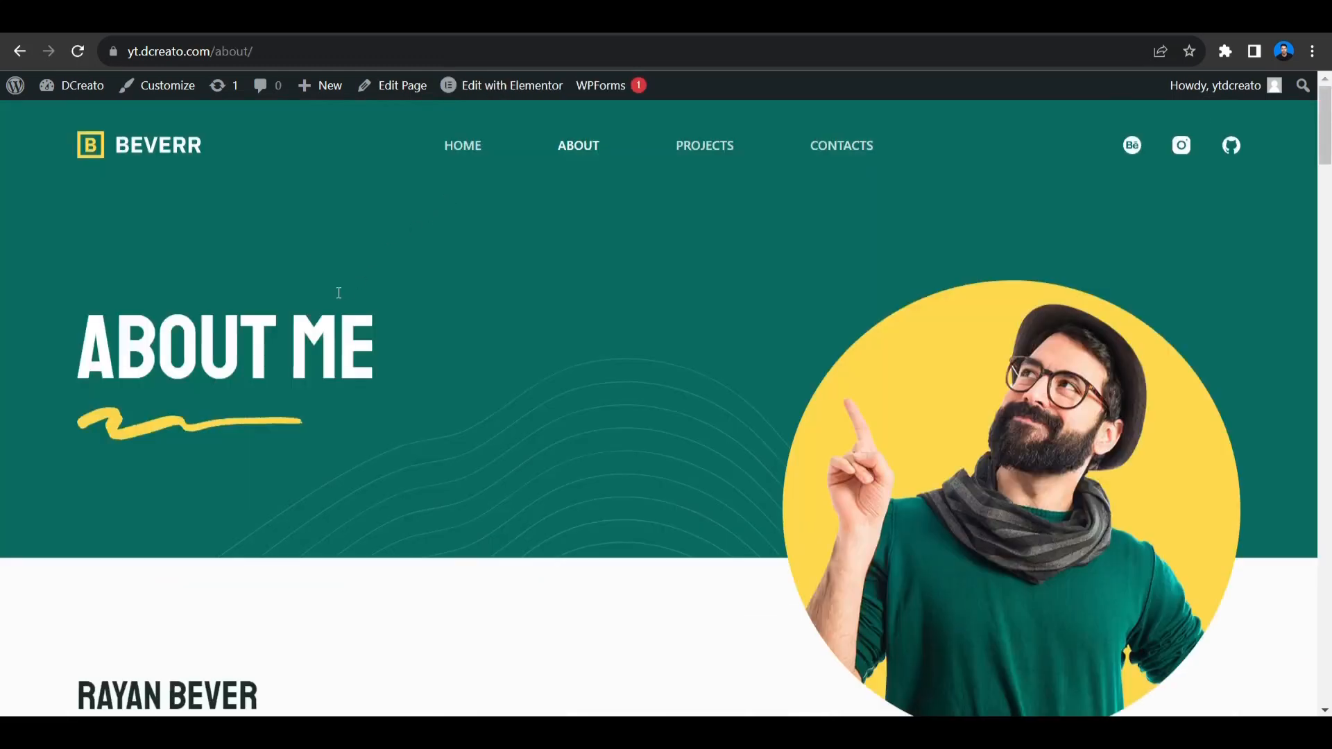
pyautogui.scroll(-10, 467, 300)
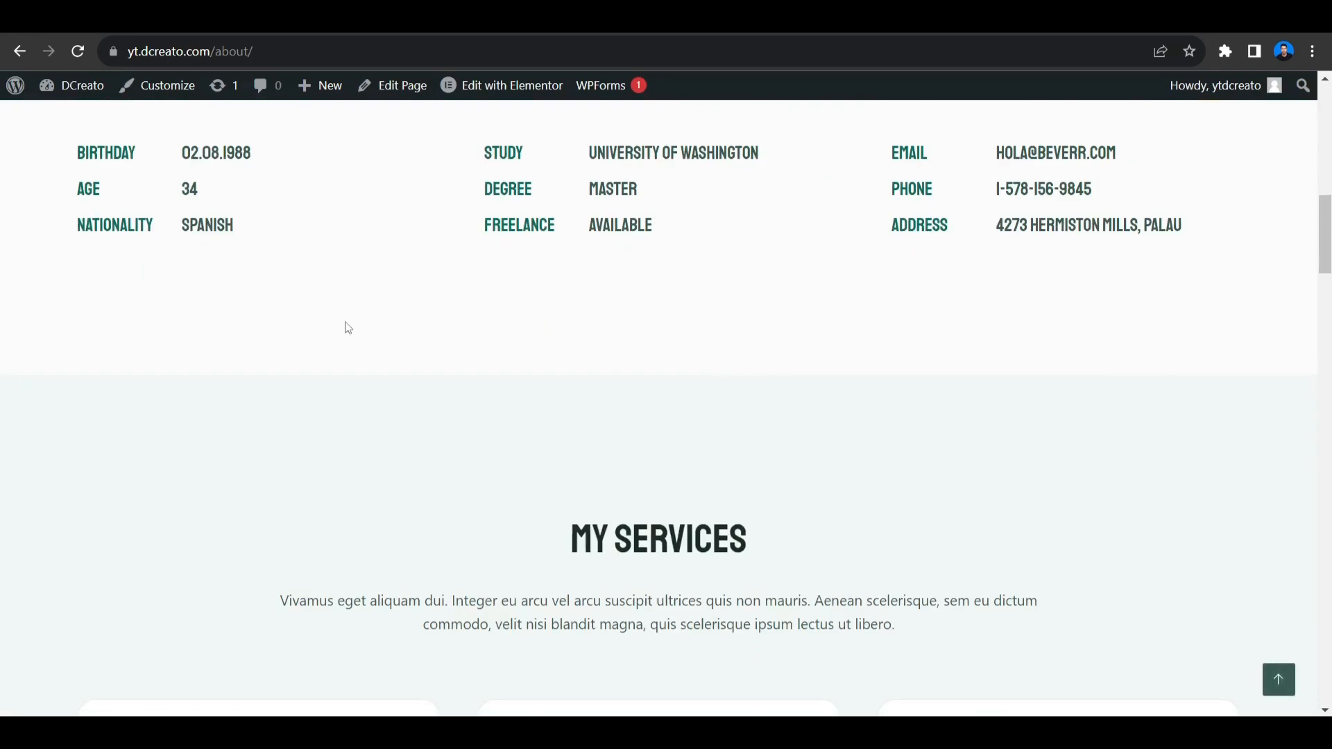
pyautogui.scroll(-10, 376, 333)
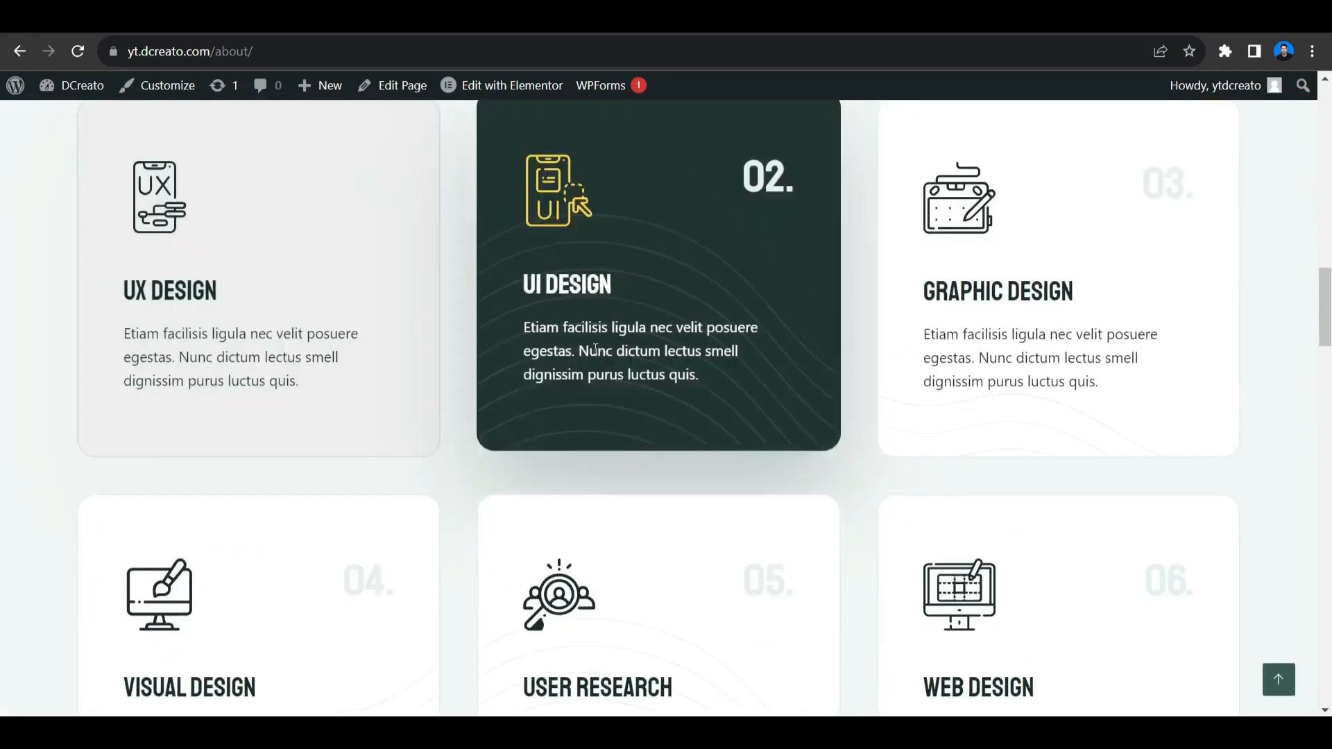
pyautogui.scroll(-3, 867, 333)
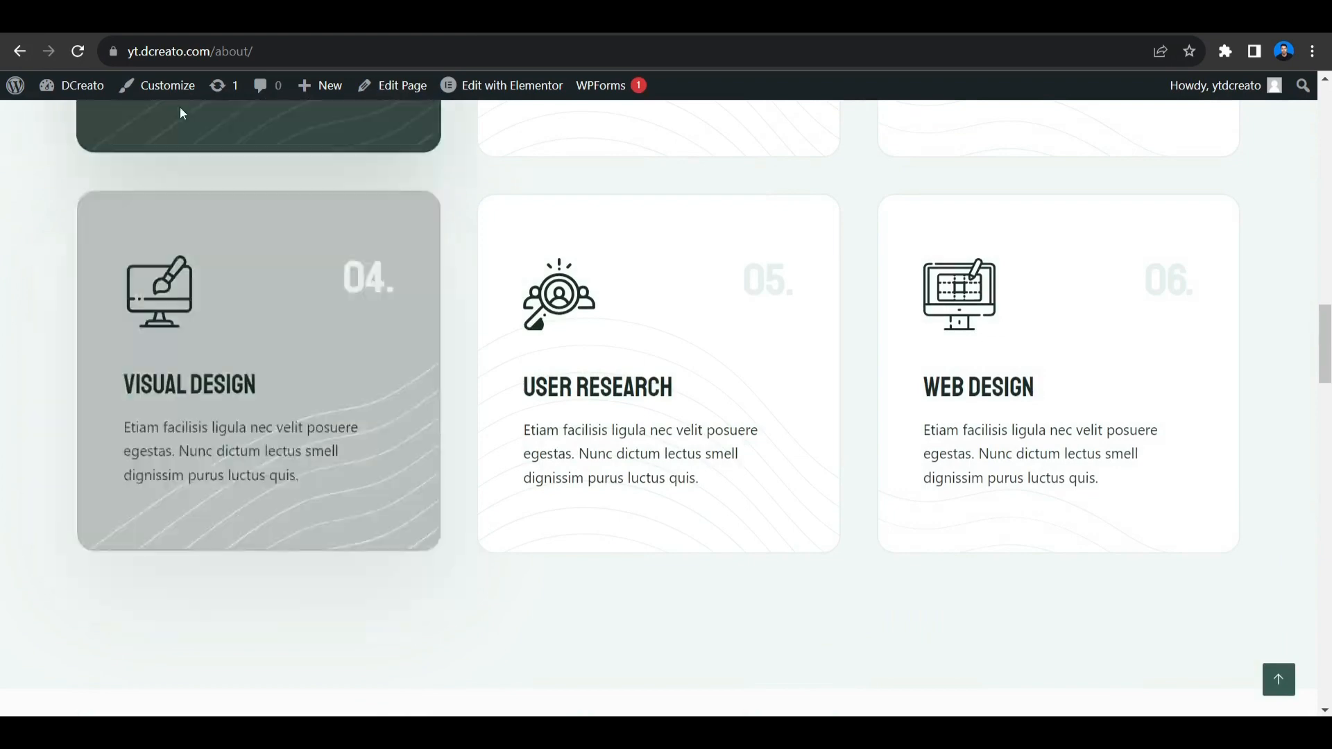
pyautogui.scroll(8, 76, 158)
pyautogui.click(19, 50)
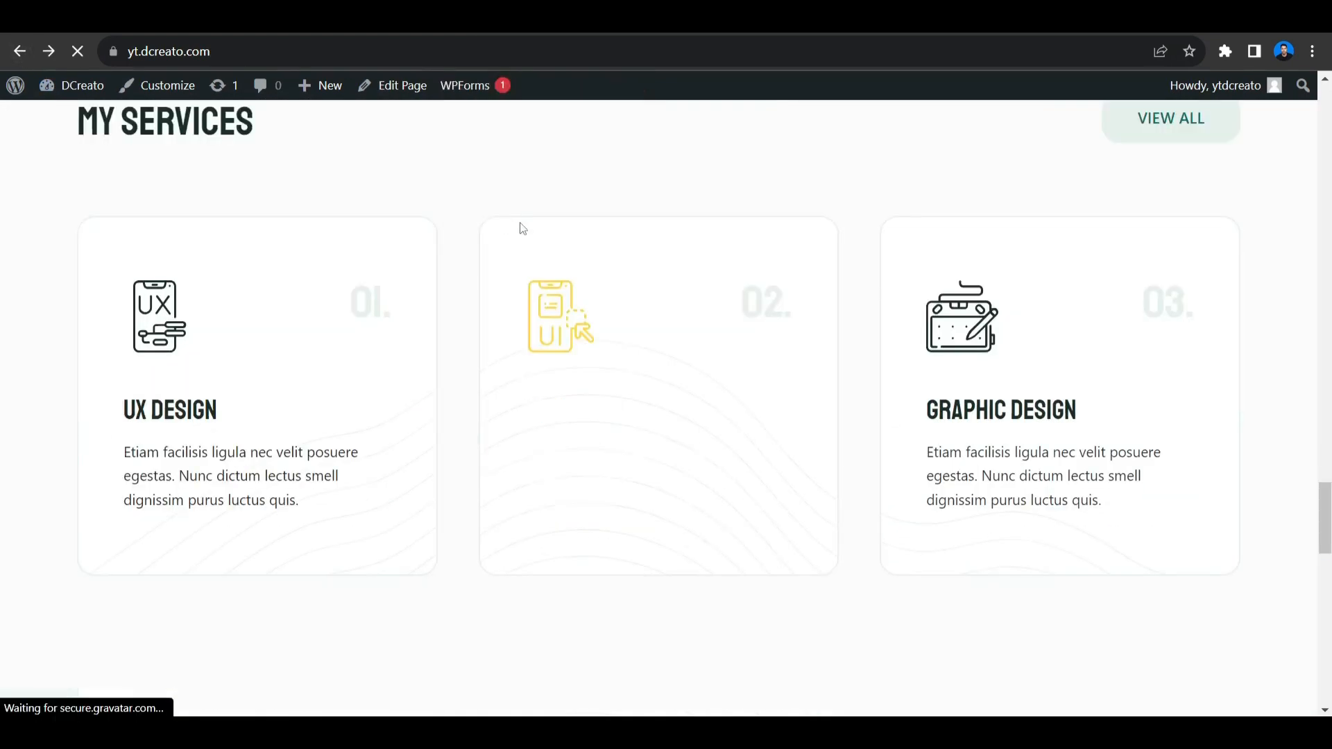
# Review the client logos and the project call-to-action on the home page, and open the contact page from it
pyautogui.scroll(-4, 559, 325)
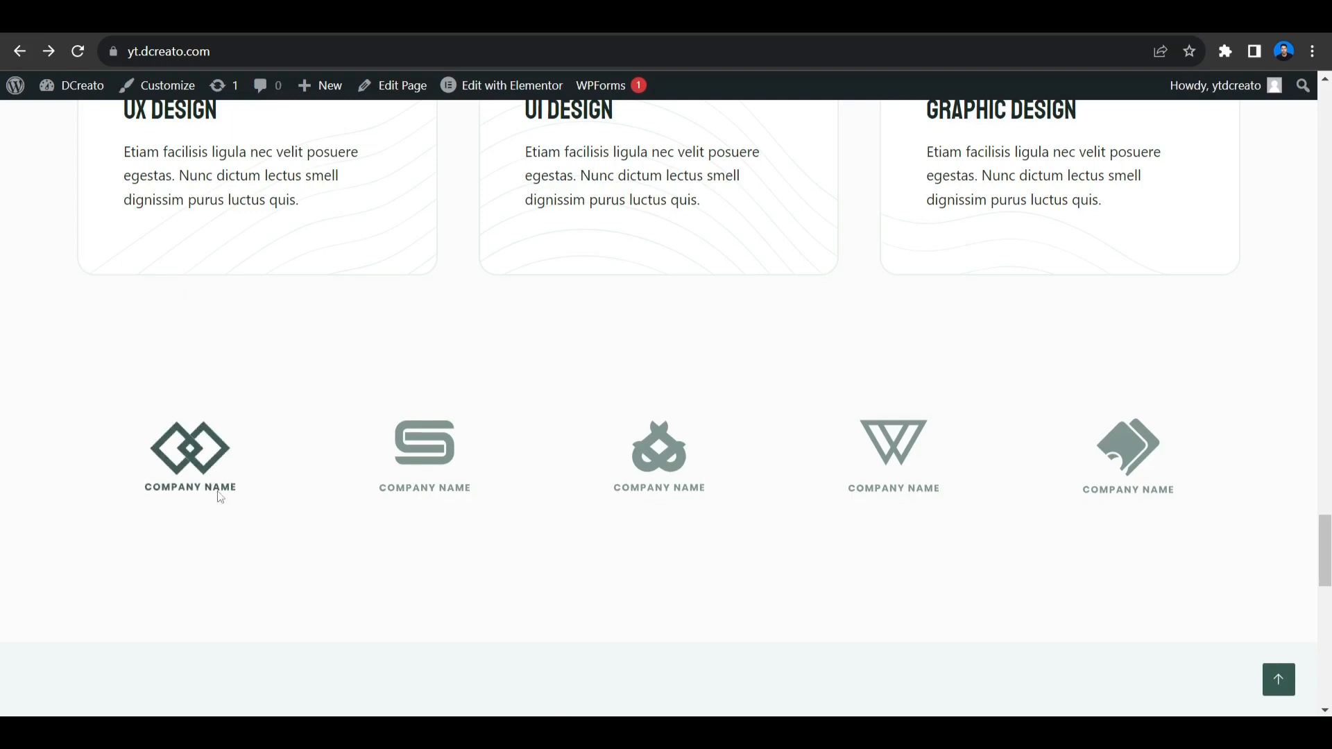
pyautogui.scroll(-4, 714, 381)
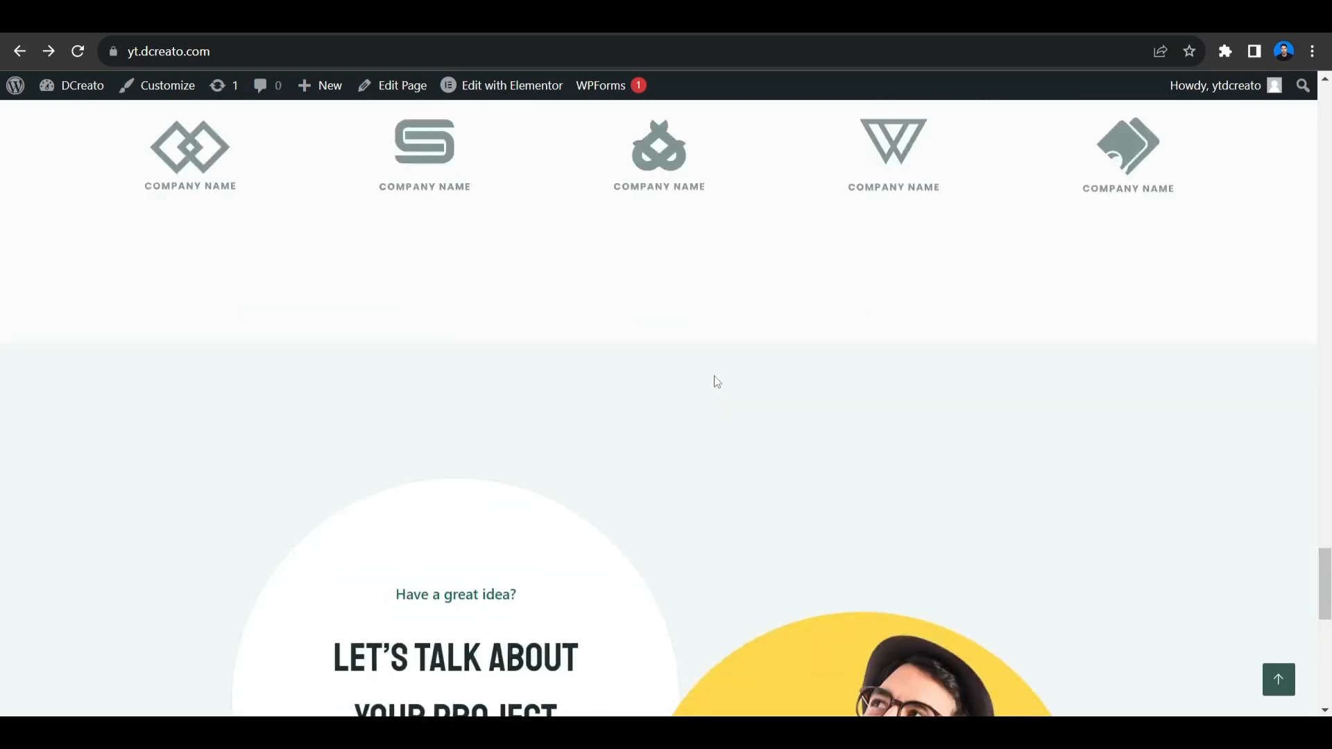
pyautogui.scroll(-4, 550, 357)
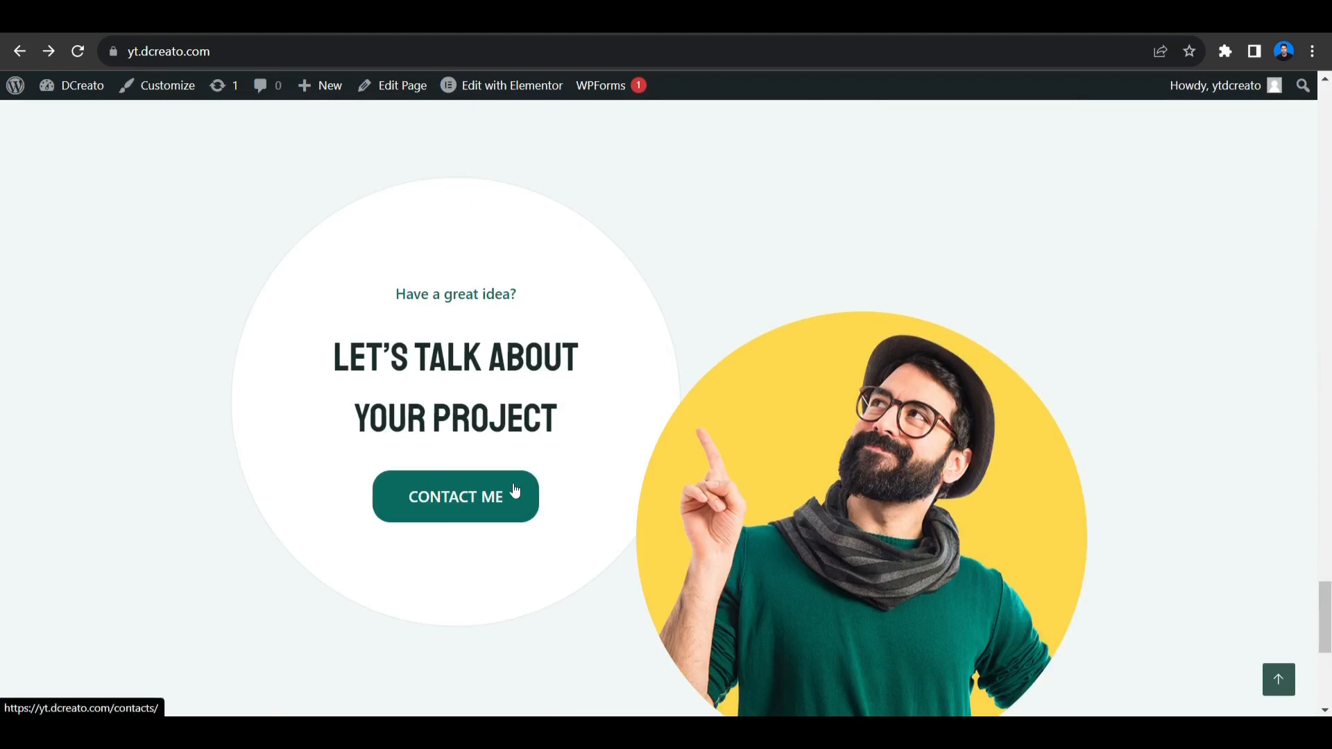
pyautogui.scroll(-4, 627, 402)
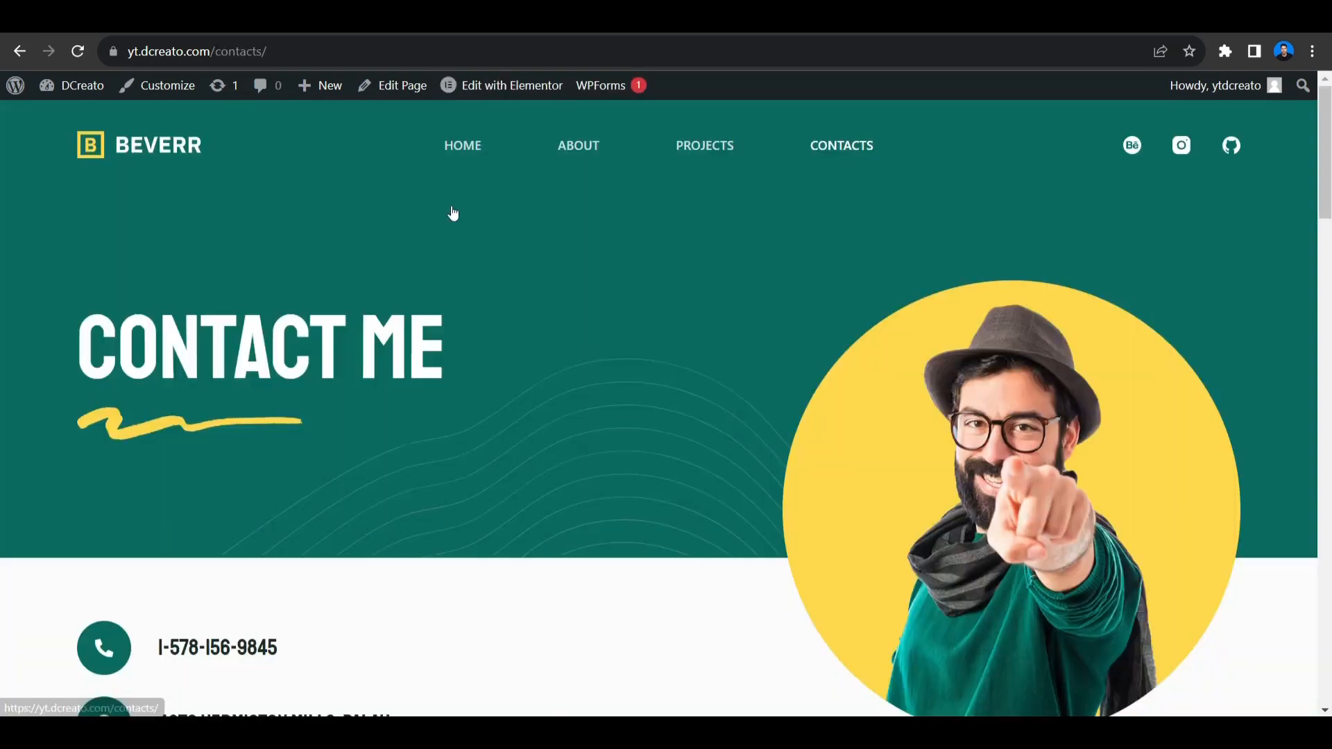
# Examine the contact details and the contact form's name, email, project description and budget fields, leaving the form empty
pyautogui.scroll(-4, 403, 440)
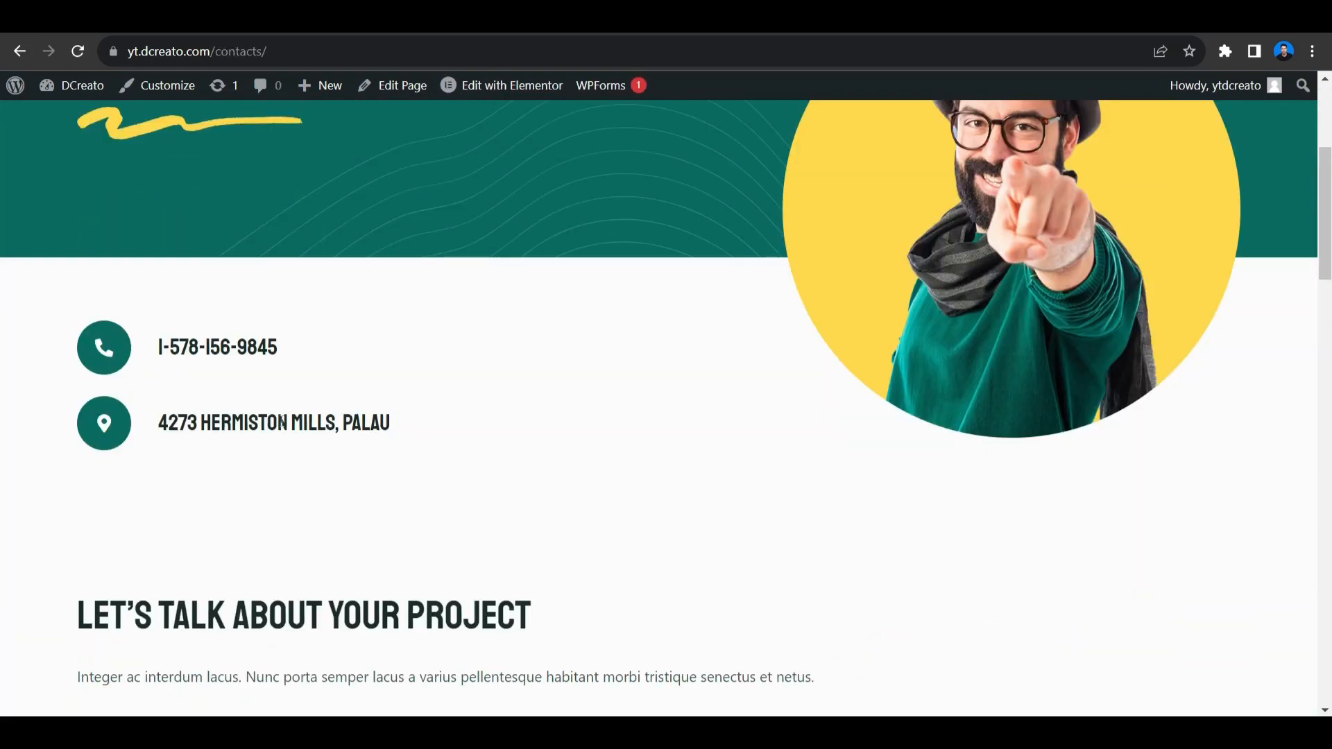
pyautogui.scroll(-4, 337, 348)
pyautogui.scroll(-4, 235, 484)
pyautogui.click(83, 236)
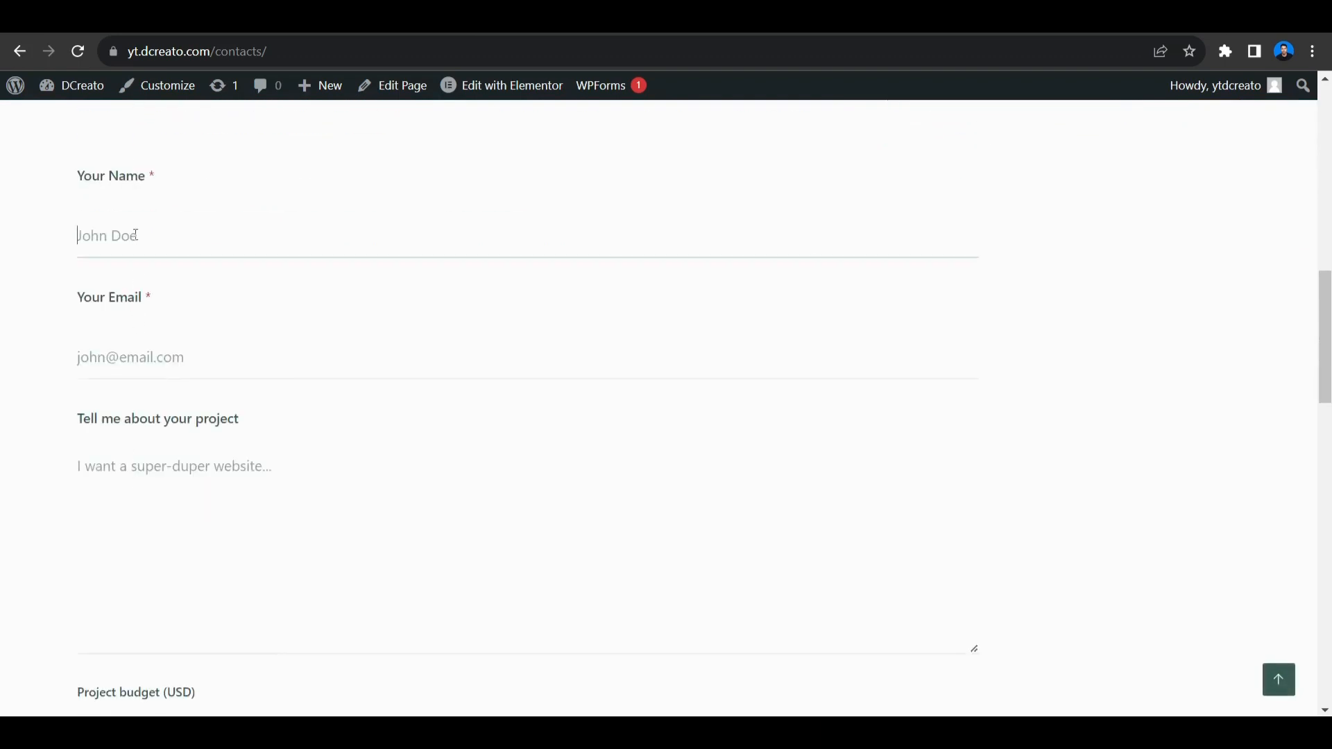
pyautogui.click(129, 364)
pyautogui.press('Tab')
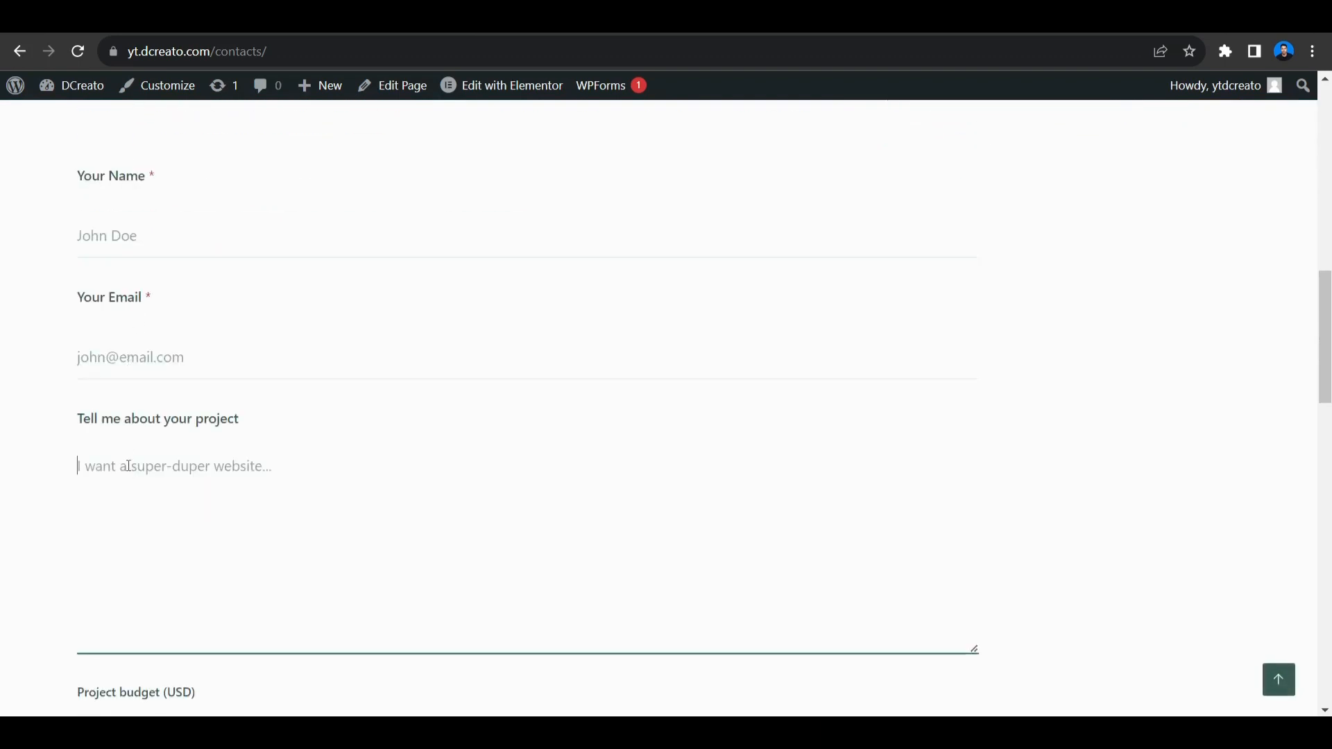
pyautogui.click(114, 240)
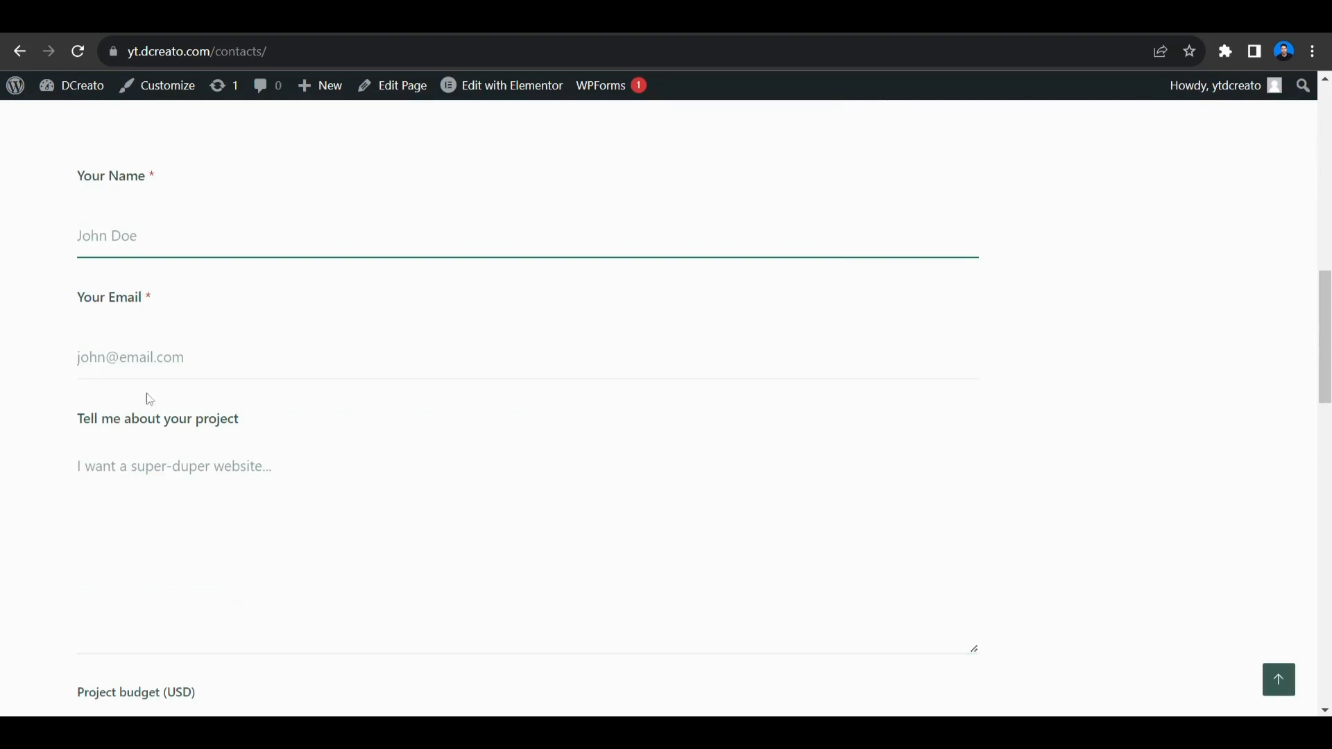
pyautogui.scroll(-4, 167, 423)
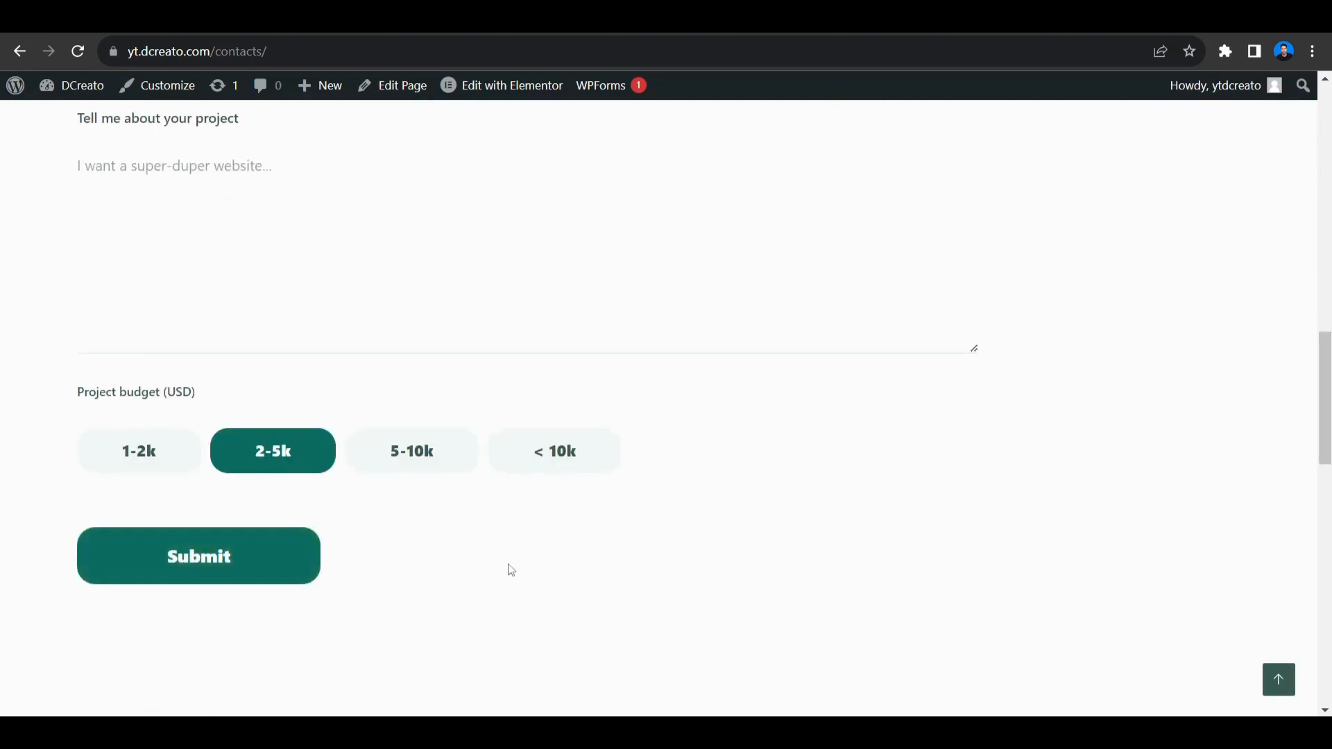
pyautogui.scroll(4, 511, 570)
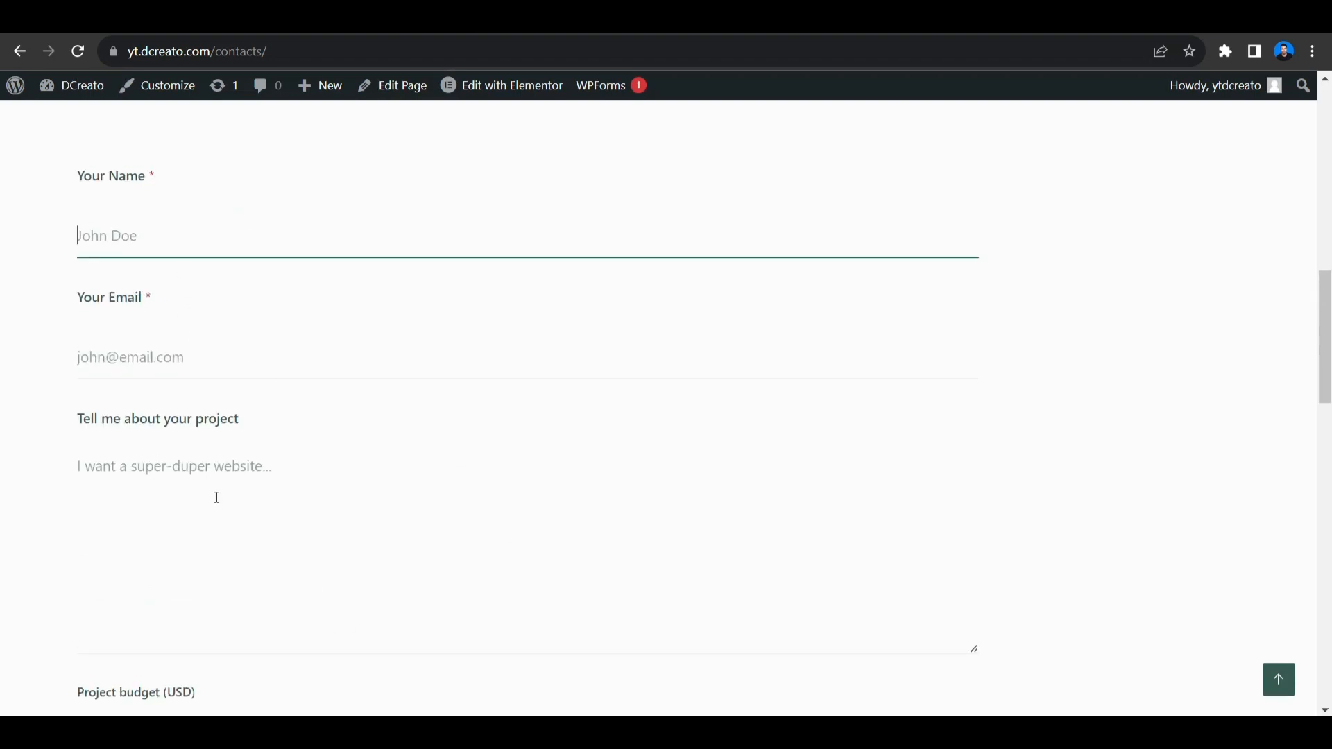
pyautogui.scroll(10, 217, 497)
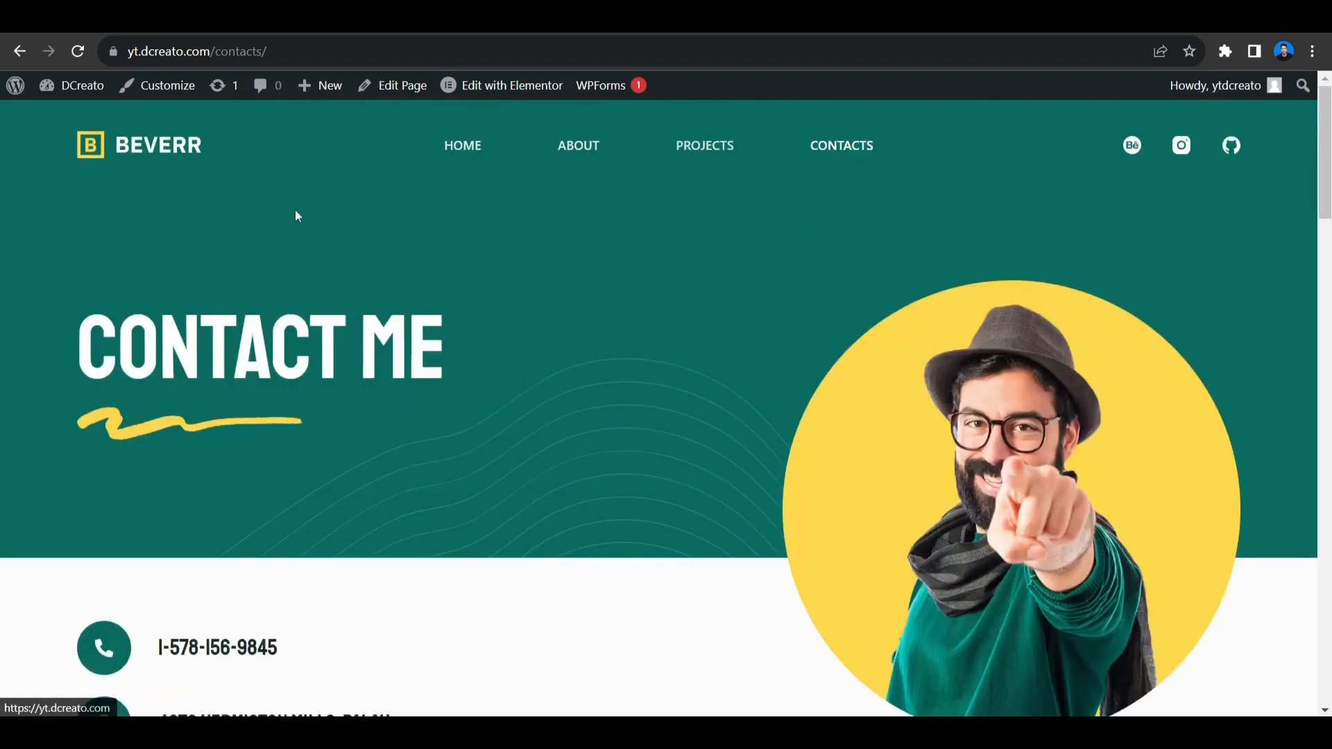
# Return to the home page through the site logo, and open the About page to skim its content
pyautogui.click(145, 164)
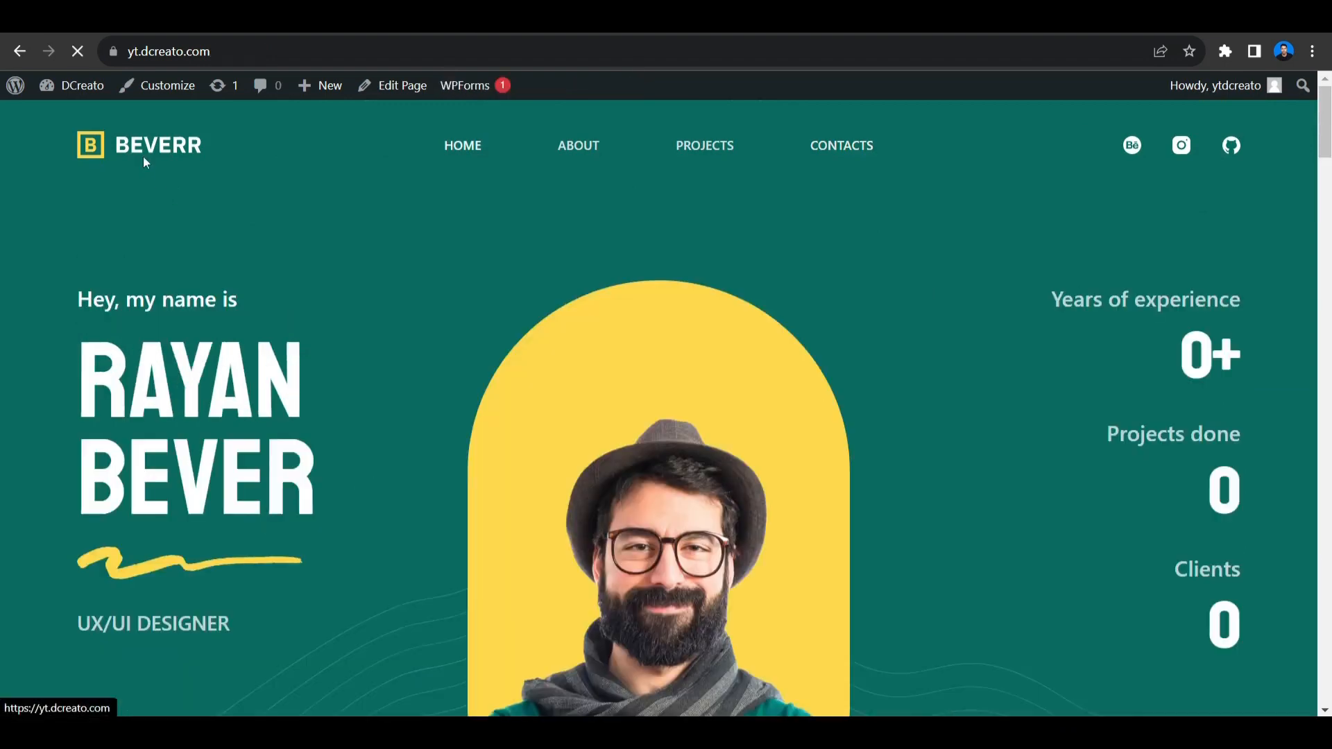
pyautogui.click(461, 154)
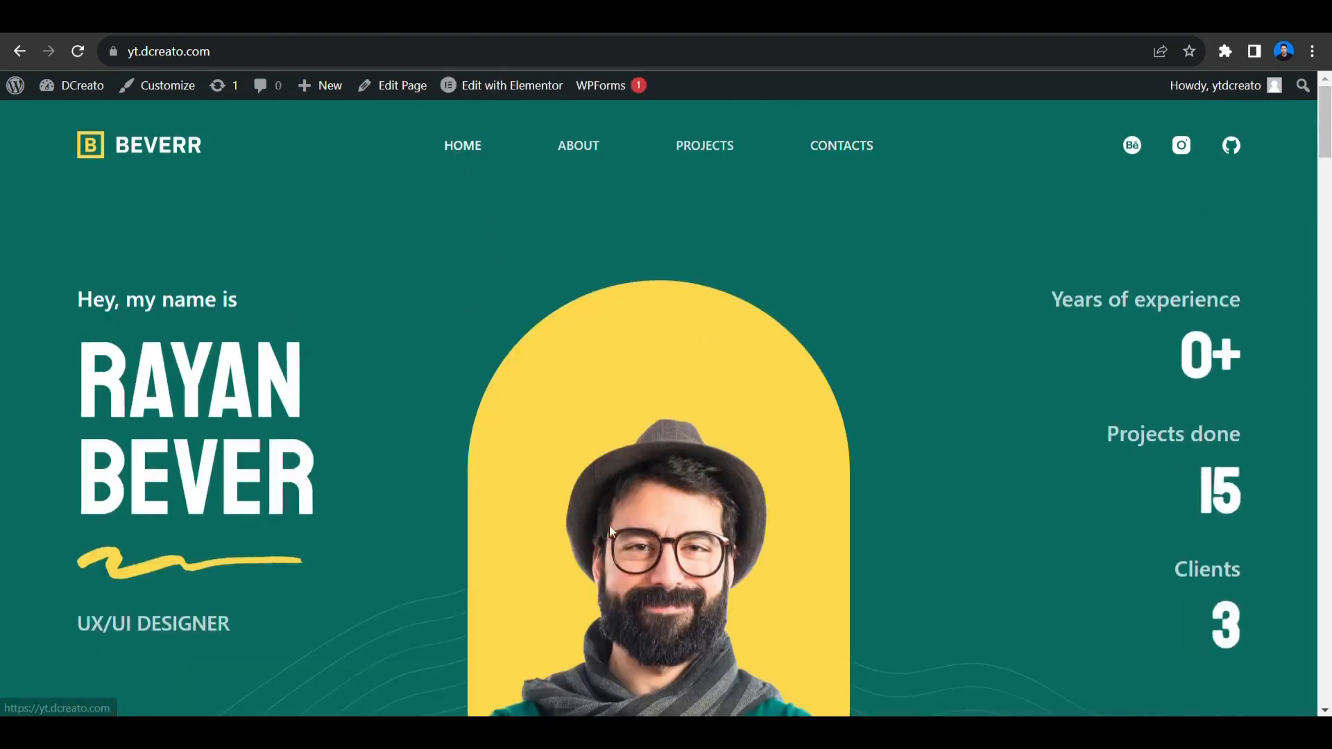
pyautogui.click(583, 150)
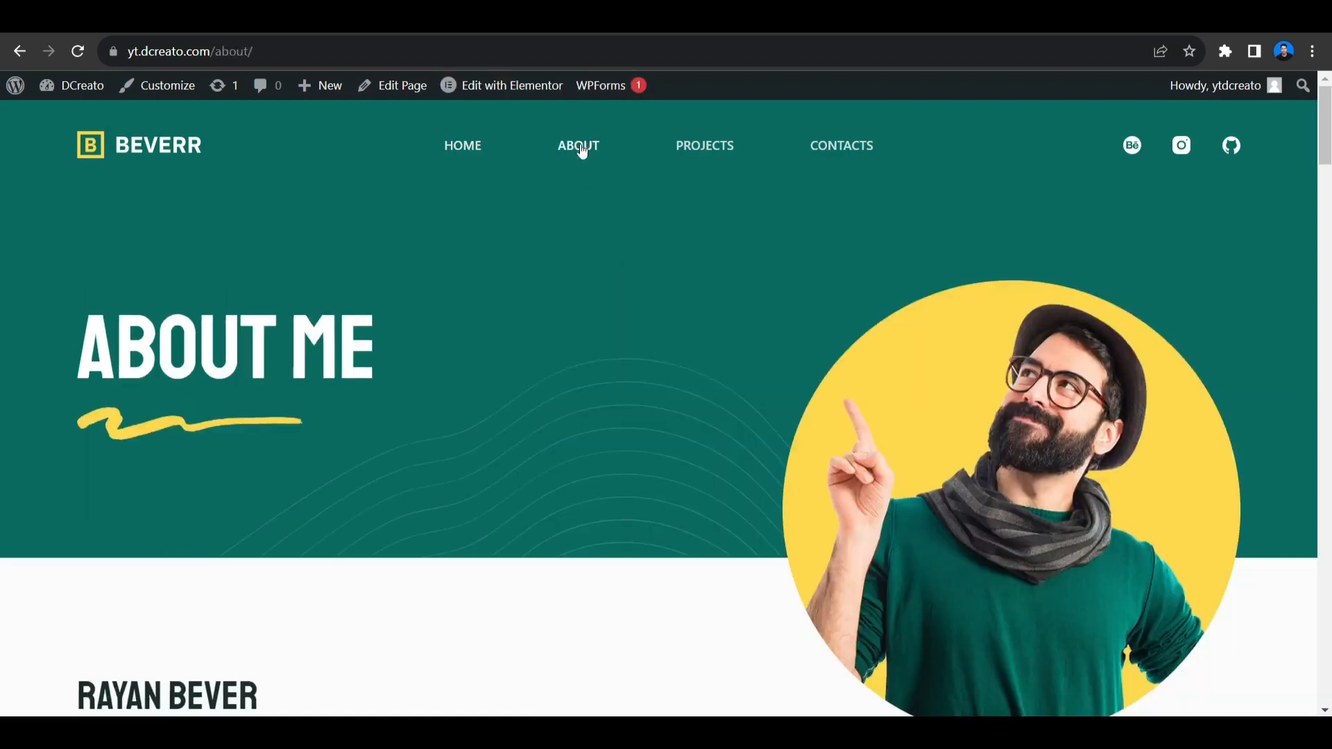
pyautogui.scroll(-20, 562, 339)
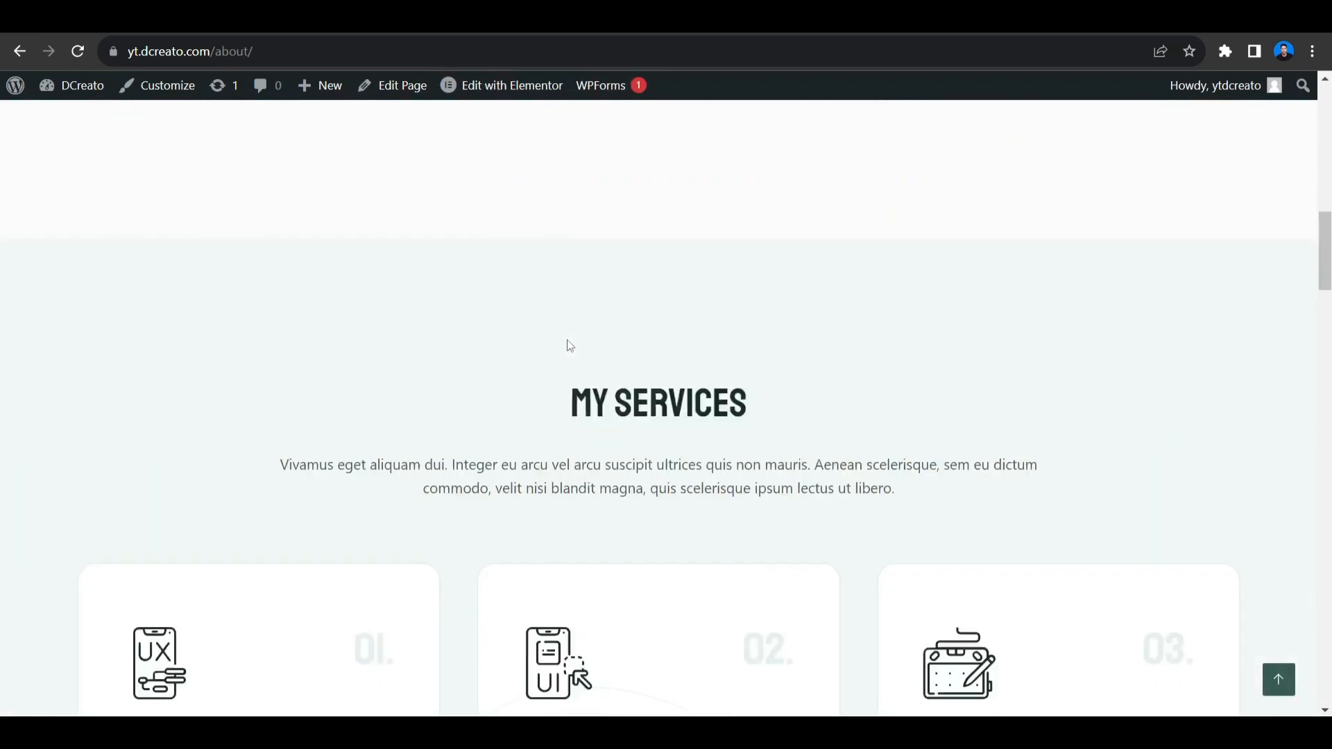
pyautogui.scroll(20, 567, 344)
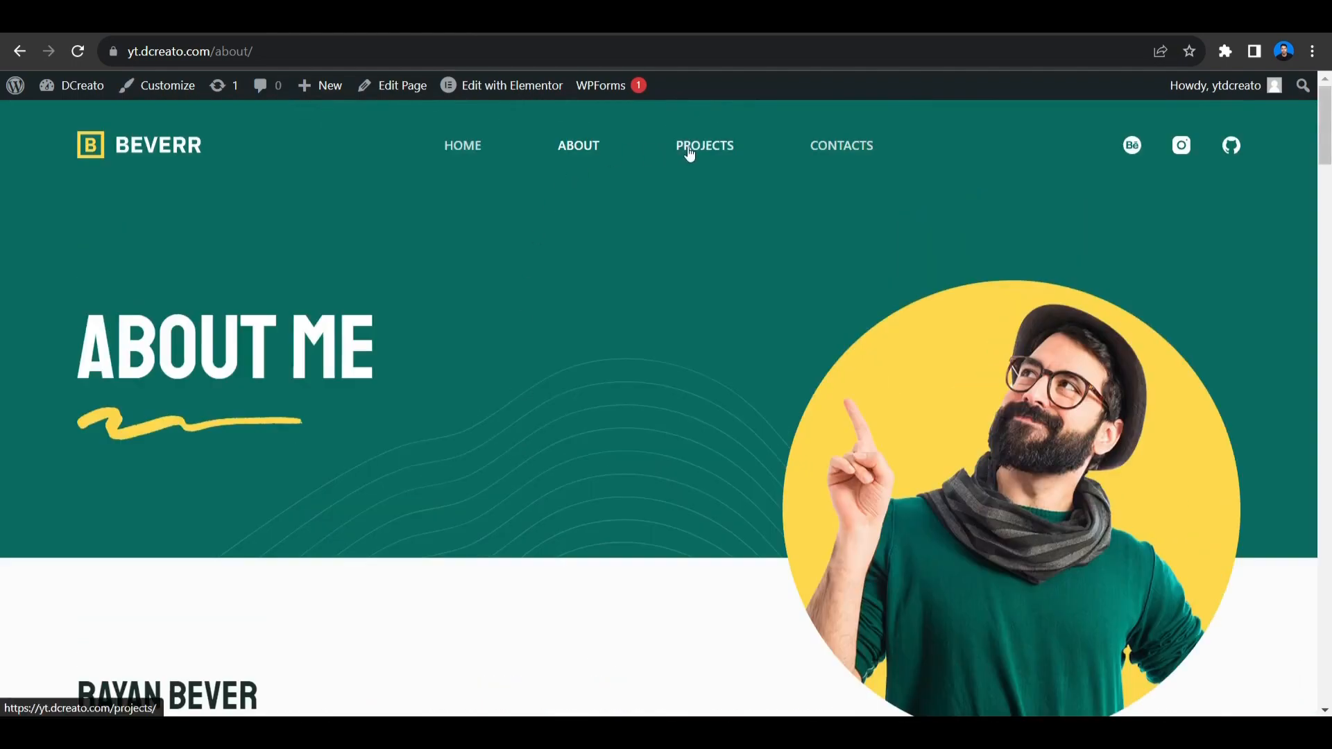
# Open the Projects page and look through its case studies down to the footer
pyautogui.click(689, 151)
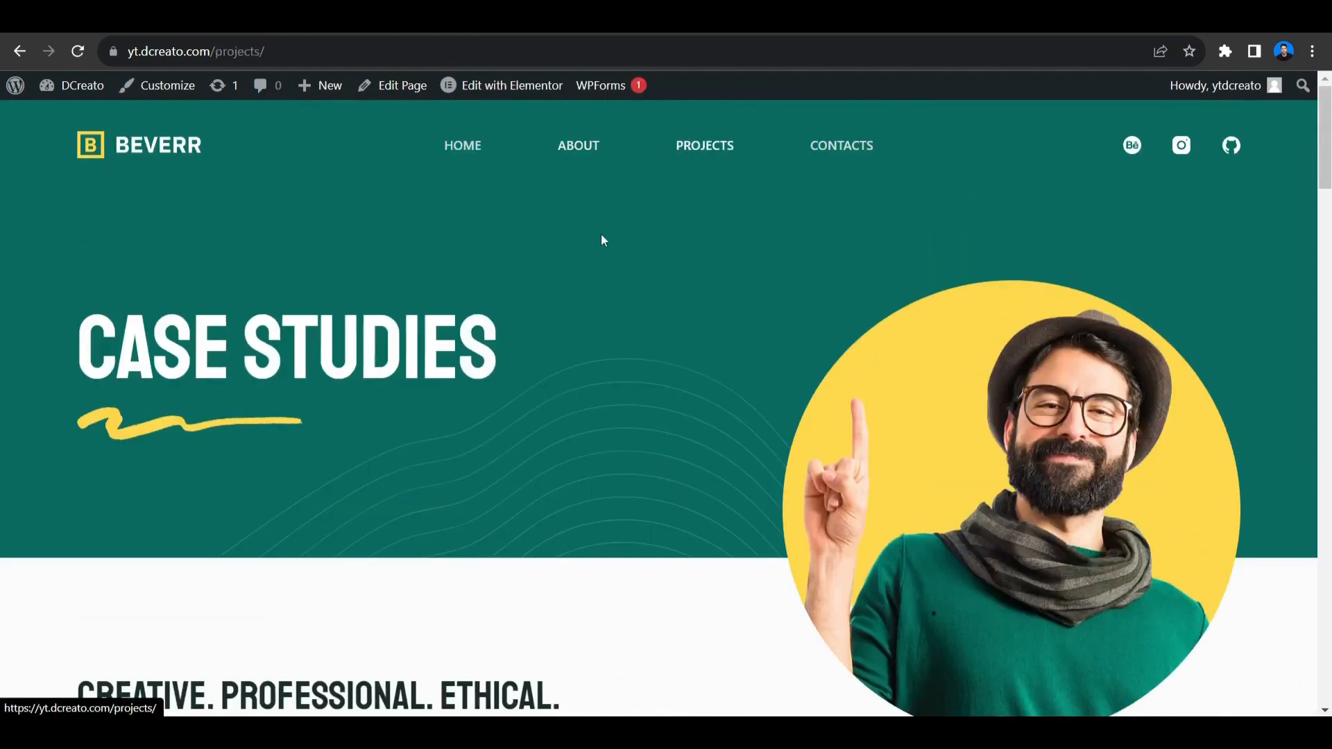
pyautogui.scroll(-4, 486, 416)
pyautogui.scroll(-12, 488, 410)
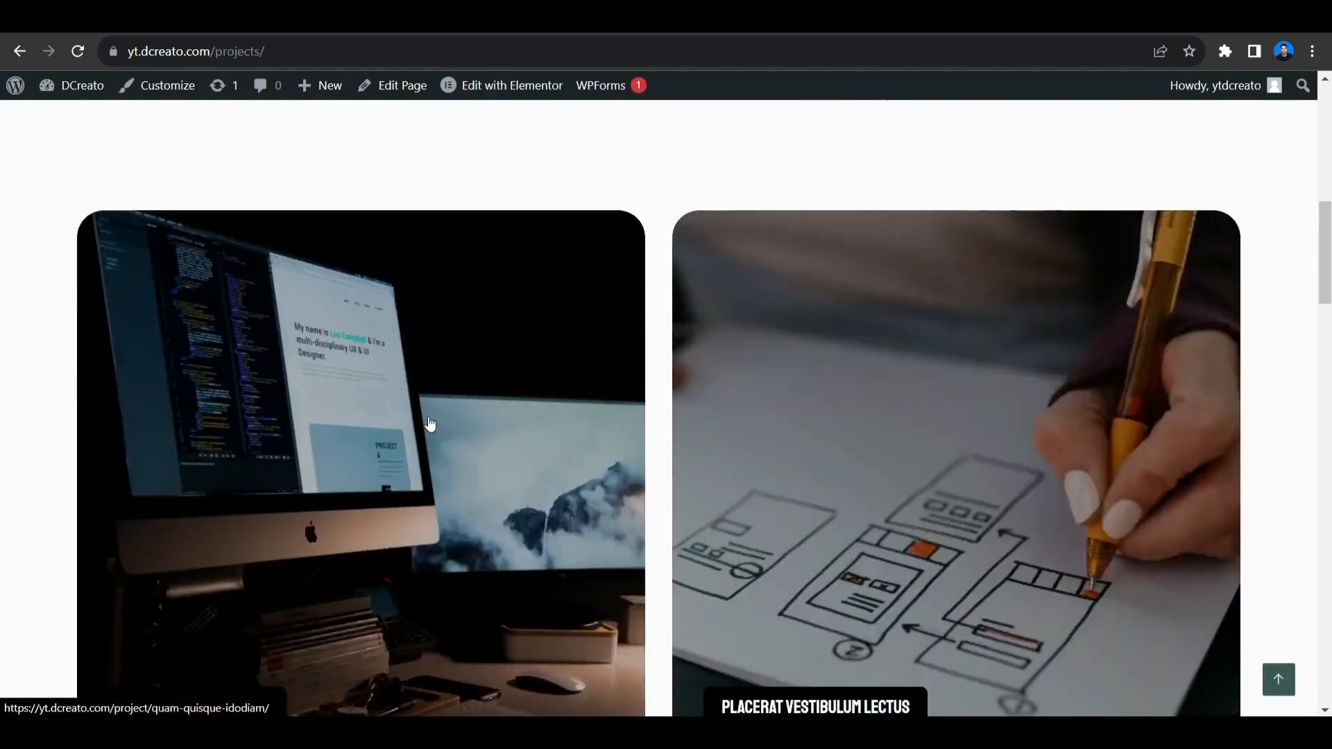
pyautogui.scroll(-15, 636, 441)
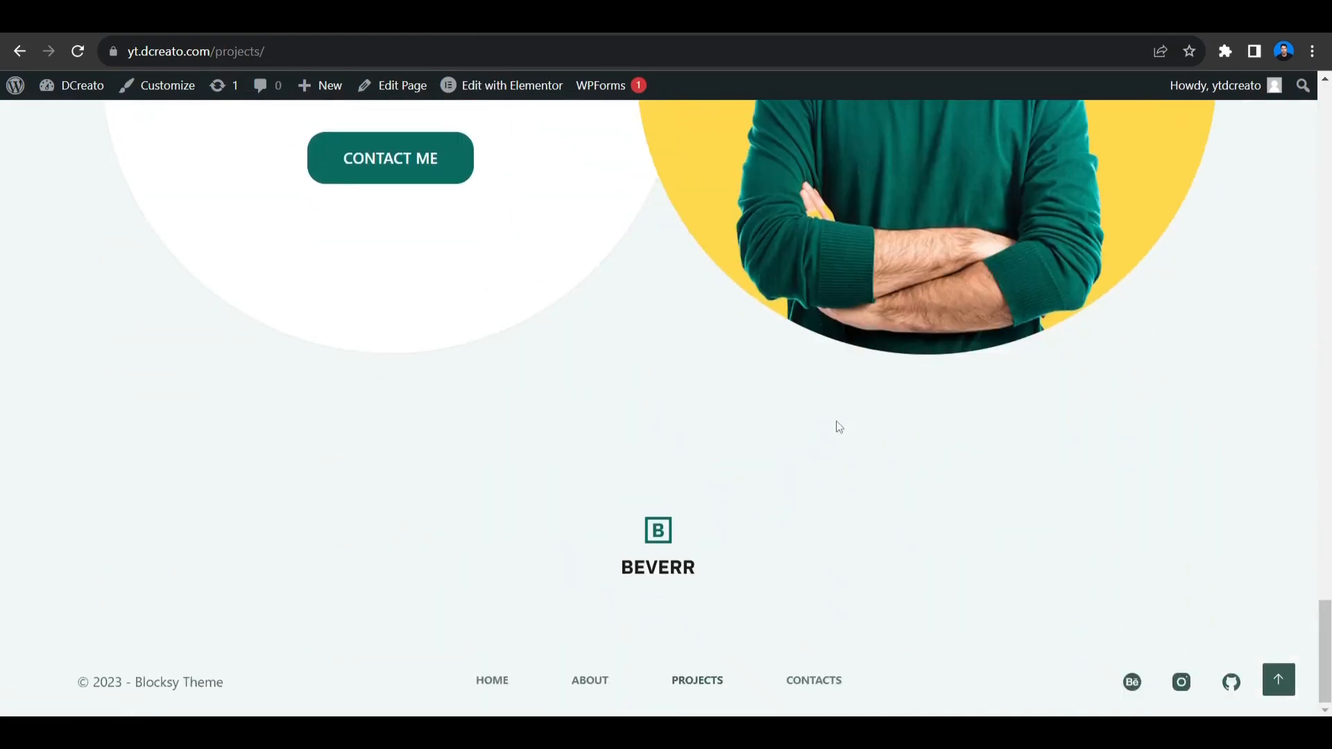
# Open the Contacts page and skim down its content and back up
pyautogui.scroll(20, 835, 423)
pyautogui.scroll(4, 835, 412)
pyautogui.click(819, 155)
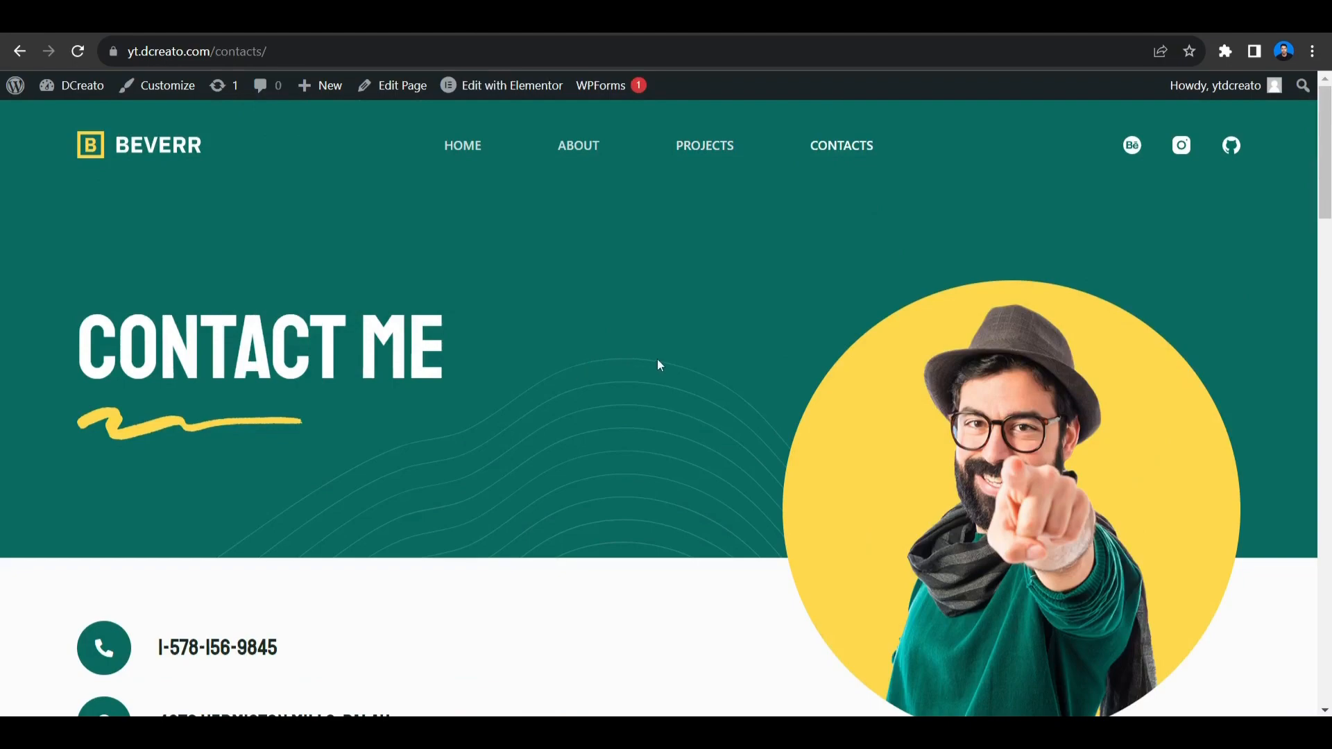
pyautogui.scroll(-10, 661, 368)
pyautogui.scroll(10, 663, 370)
# Return to the home page, look through its sections down to the footer, and jump back to its beginning
pyautogui.click(480, 178)
pyautogui.scroll(-10, 791, 409)
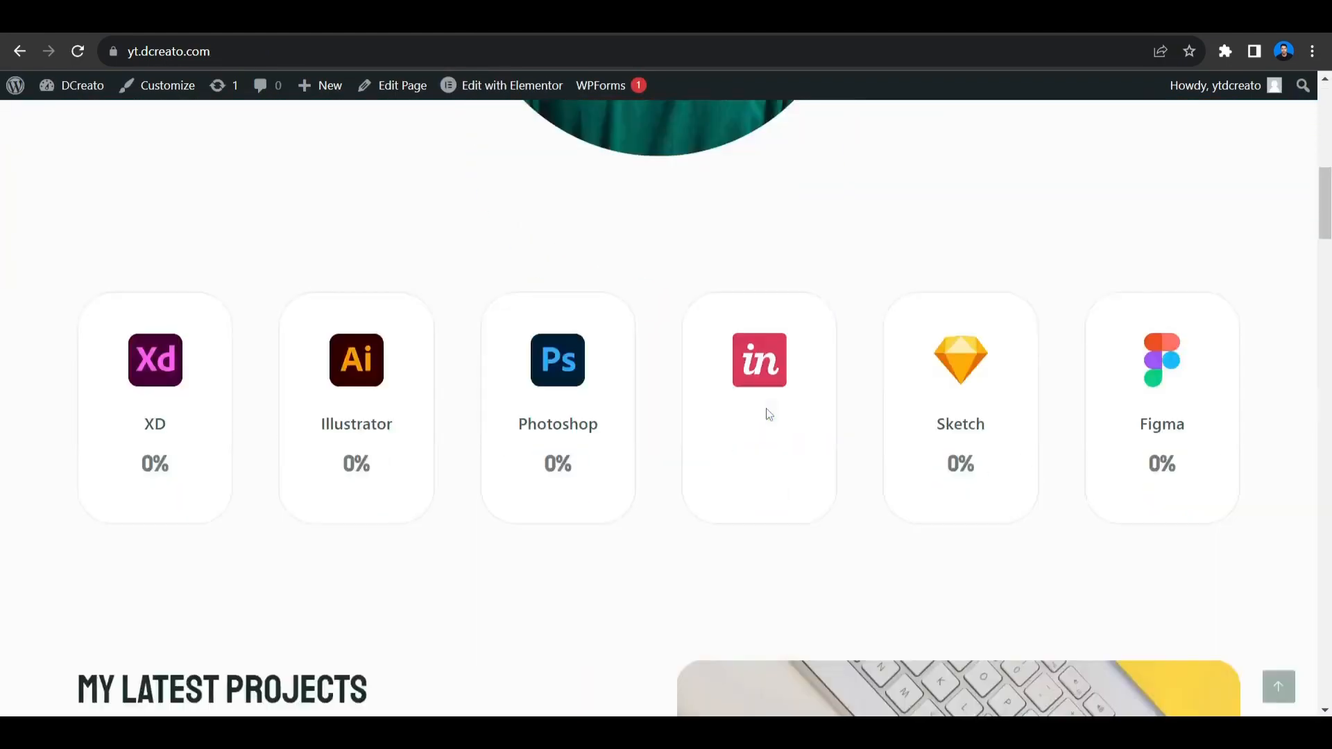
pyautogui.scroll(-15, 768, 414)
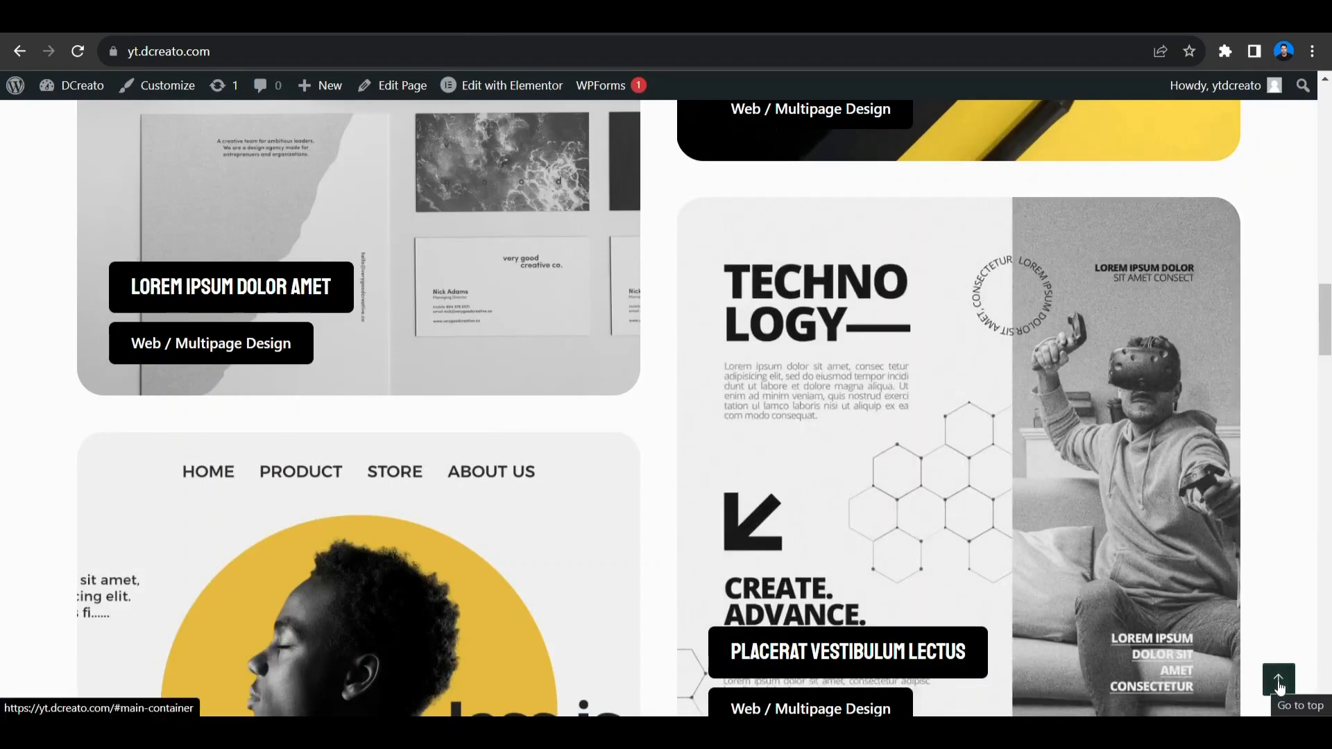
pyautogui.scroll(-20, 1280, 686)
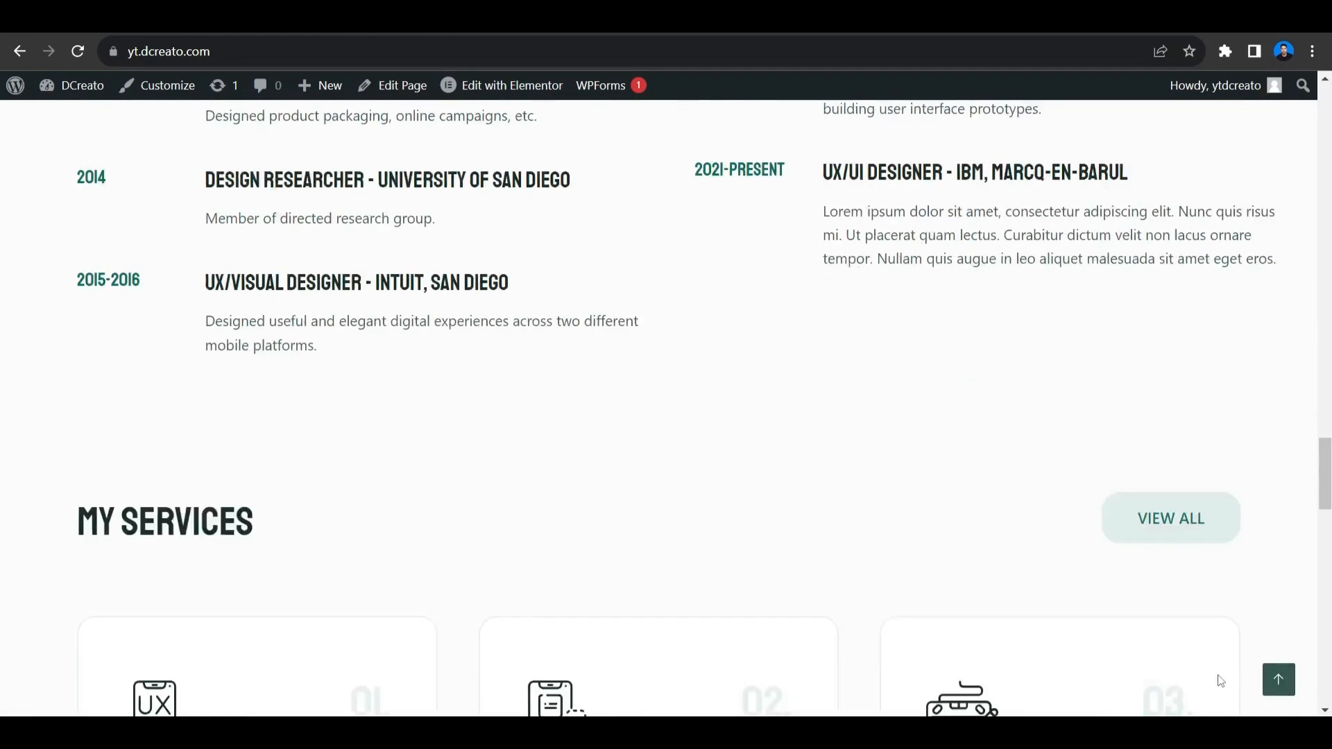
pyautogui.scroll(-20, 1221, 681)
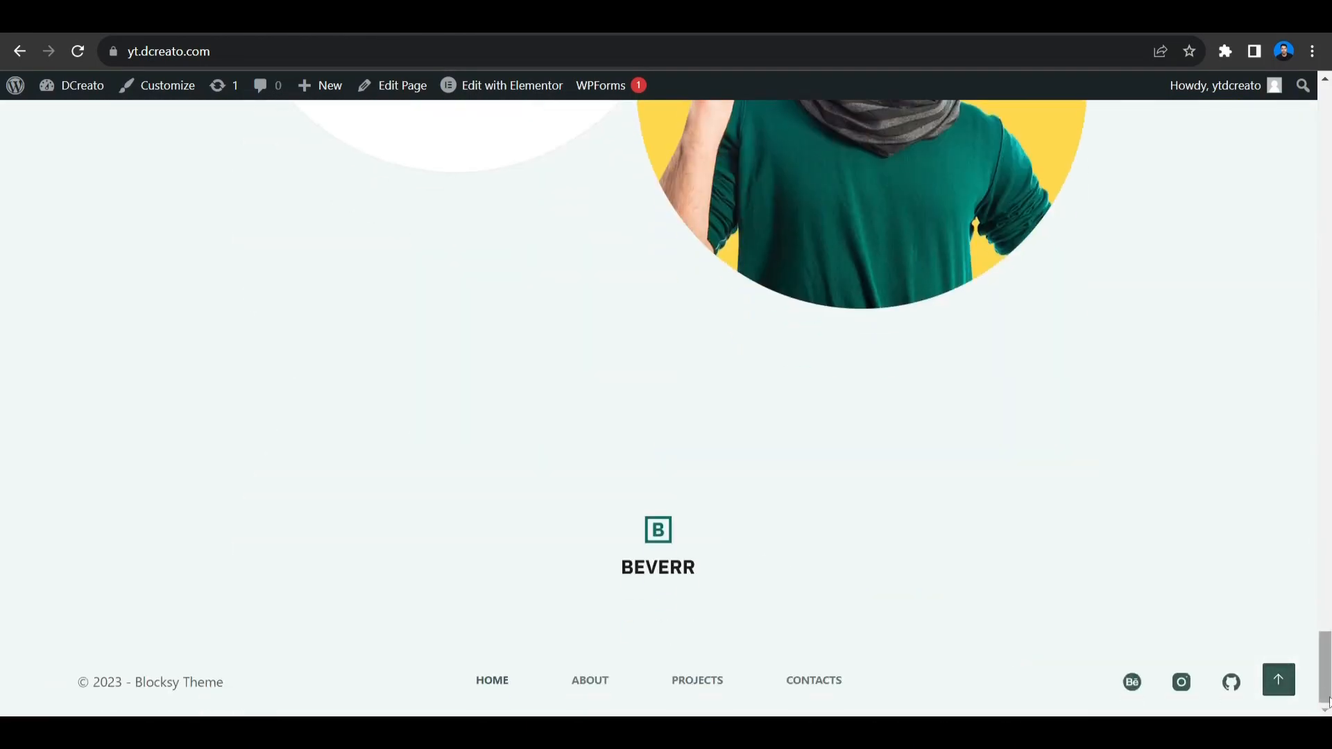
pyautogui.click(1279, 680)
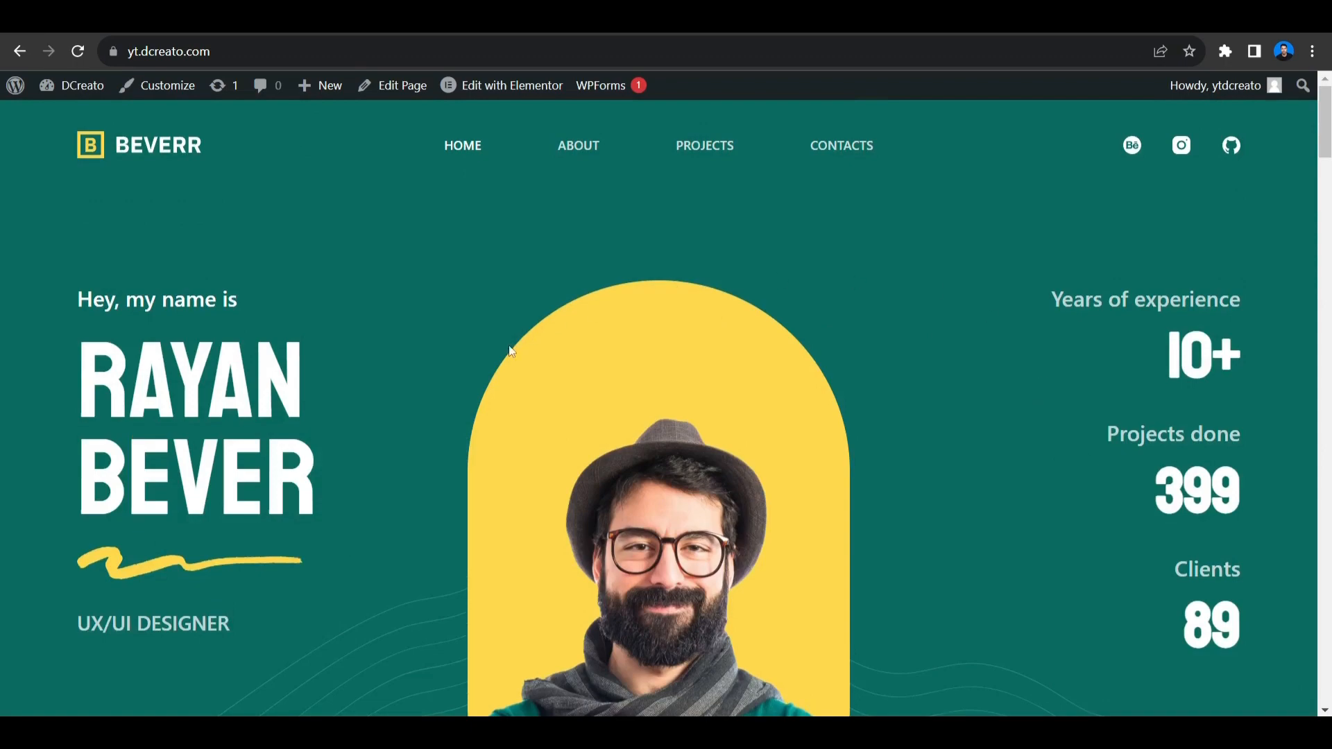
# Review the home page's design-tool skill cards and the project call-to-action, and go back to the page's start
pyautogui.scroll(-8, 883, 396)
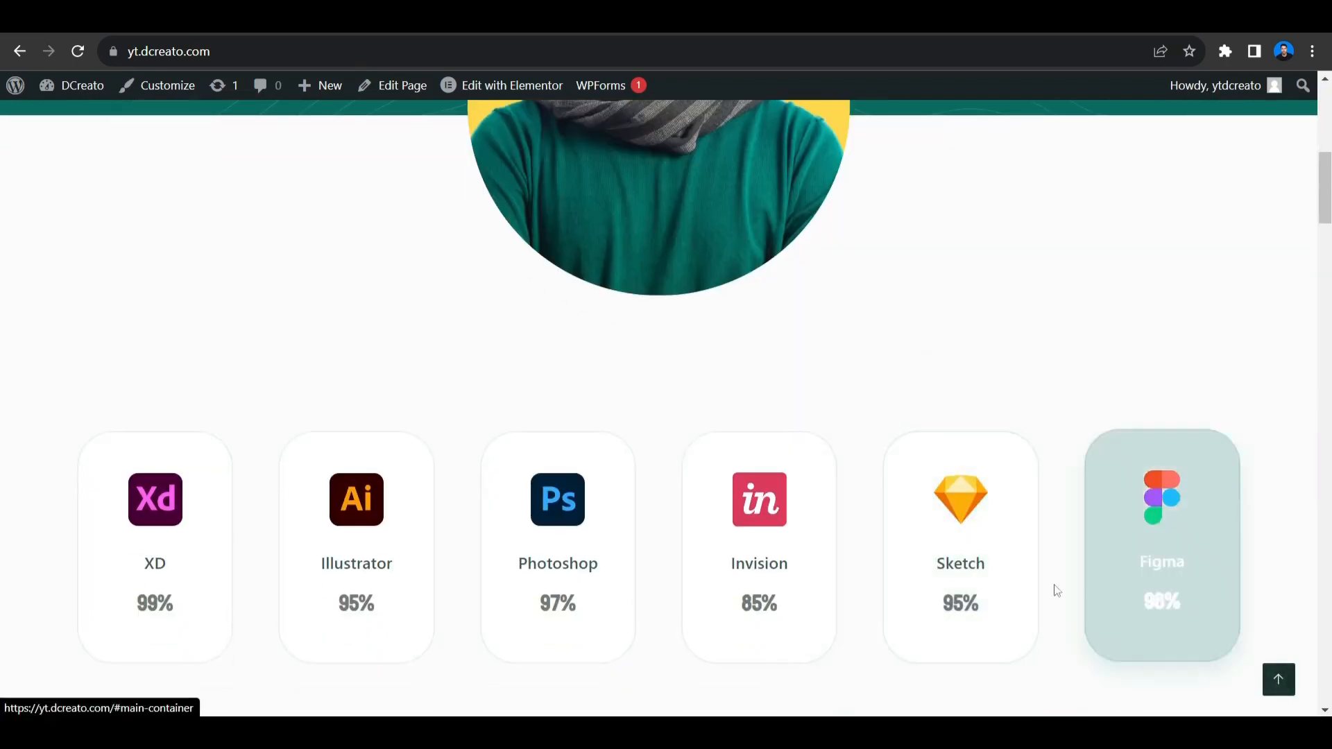
pyautogui.scroll(-10, 972, 553)
pyautogui.scroll(-10, 970, 557)
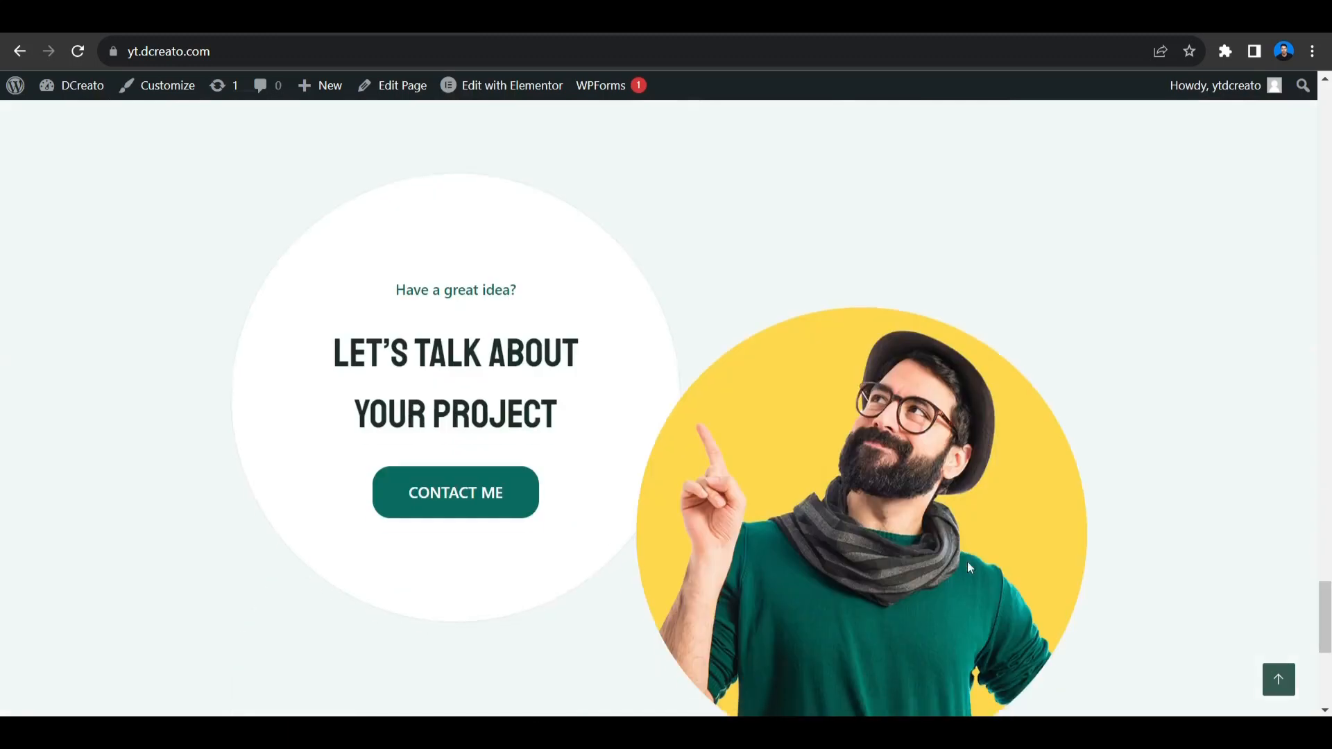
pyautogui.click(1292, 669)
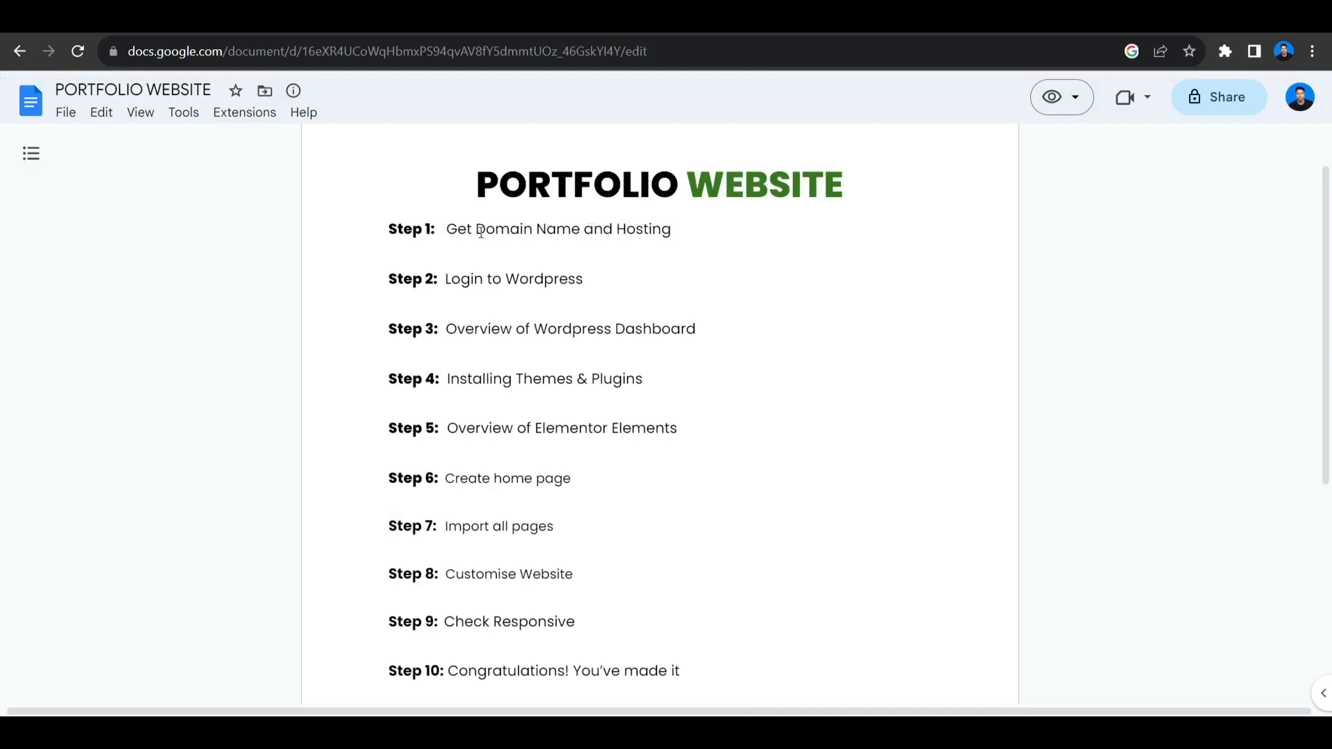
# In the Google Docs outline, highlight "Domain Name" in Step 1, and clear the selection
pyautogui.moveTo(481, 232); pyautogui.dragTo(580, 232)
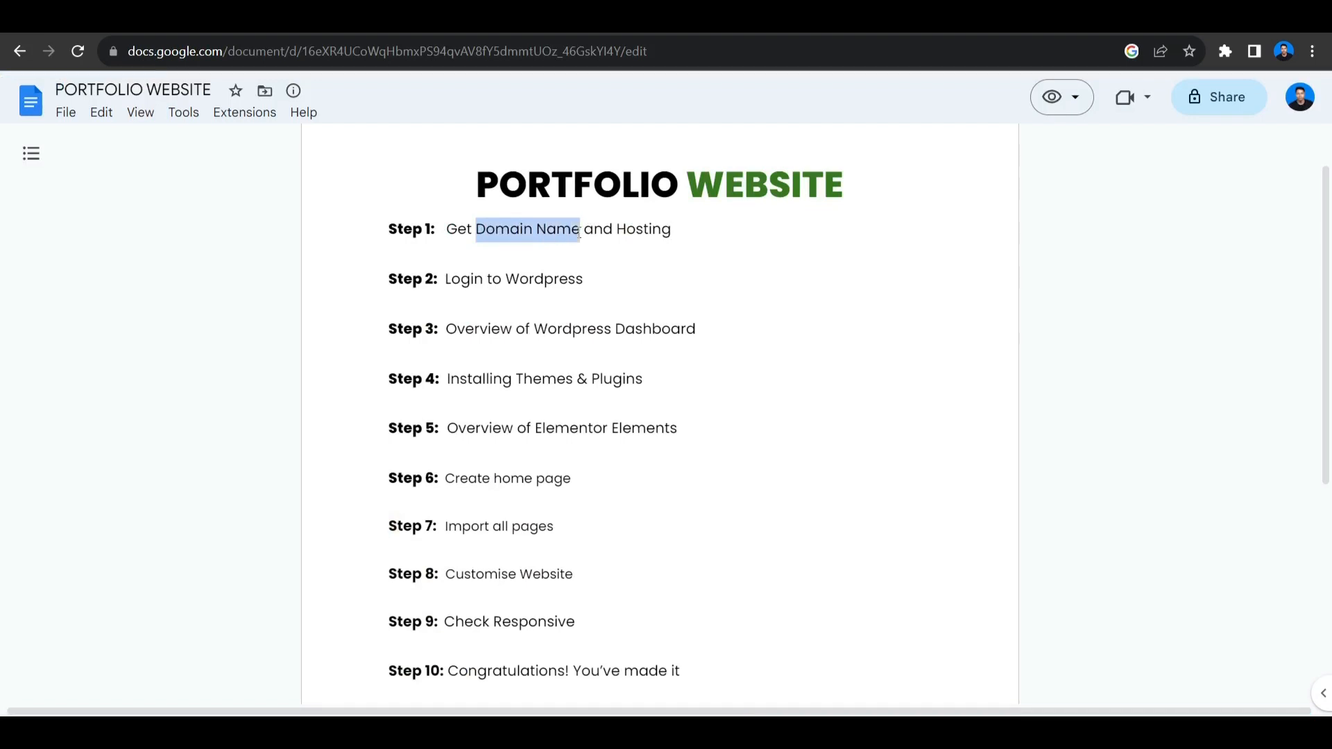
pyautogui.click(579, 232)
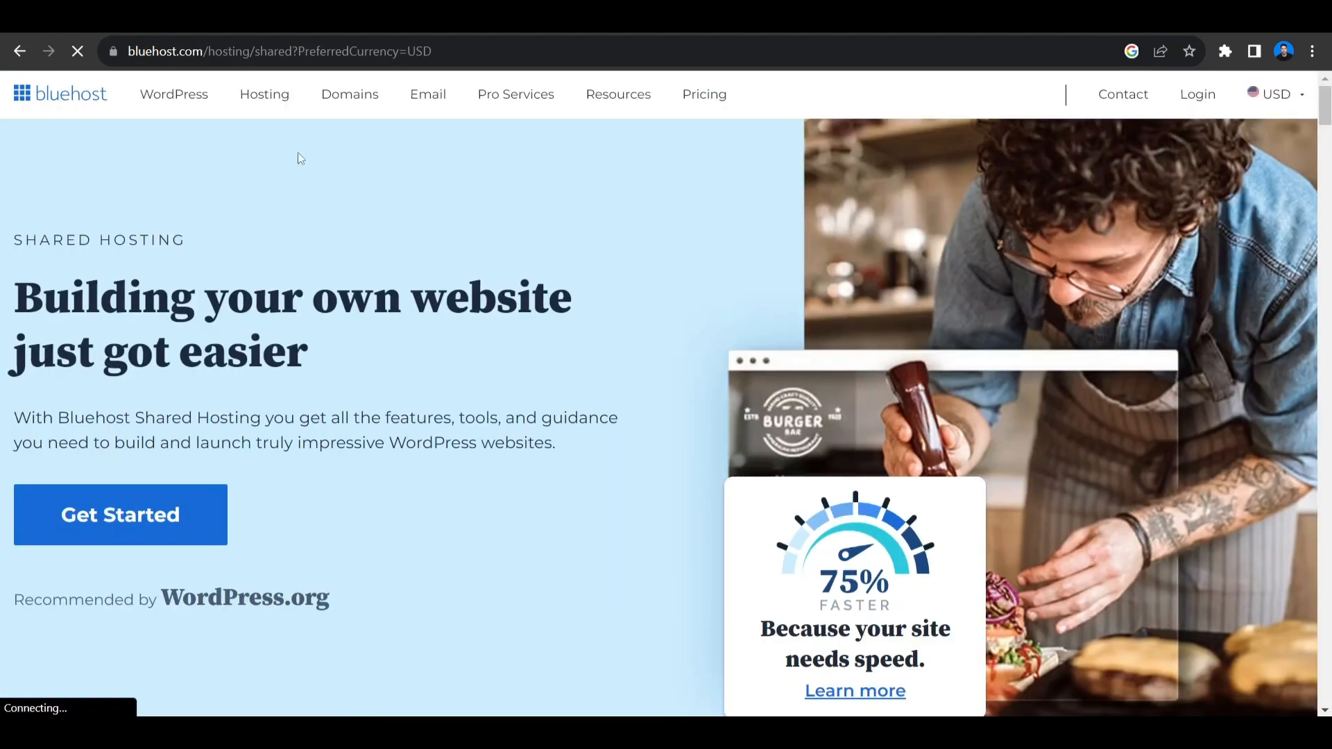
# On the Bluehost site, open the WordPress Hosting page and bring up its plans for comparison
pyautogui.moveTo(261, 103)
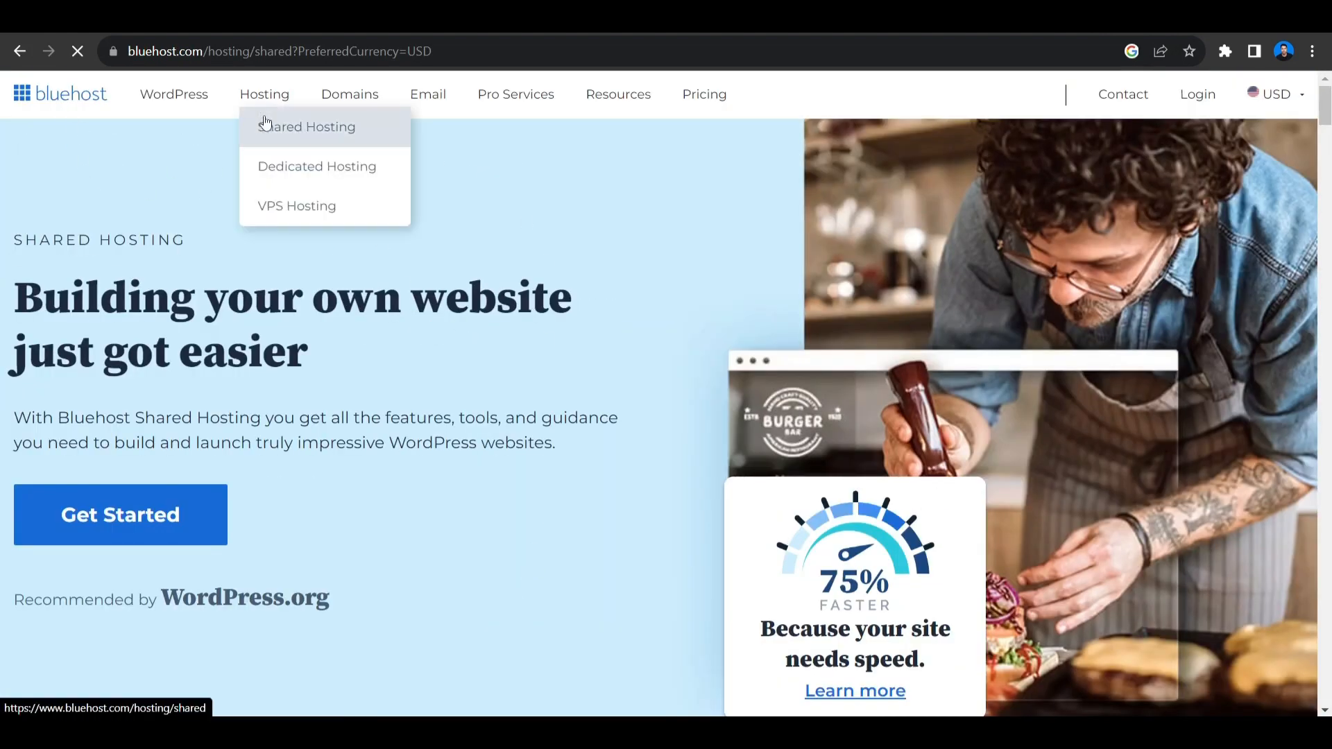
pyautogui.moveTo(173, 98)
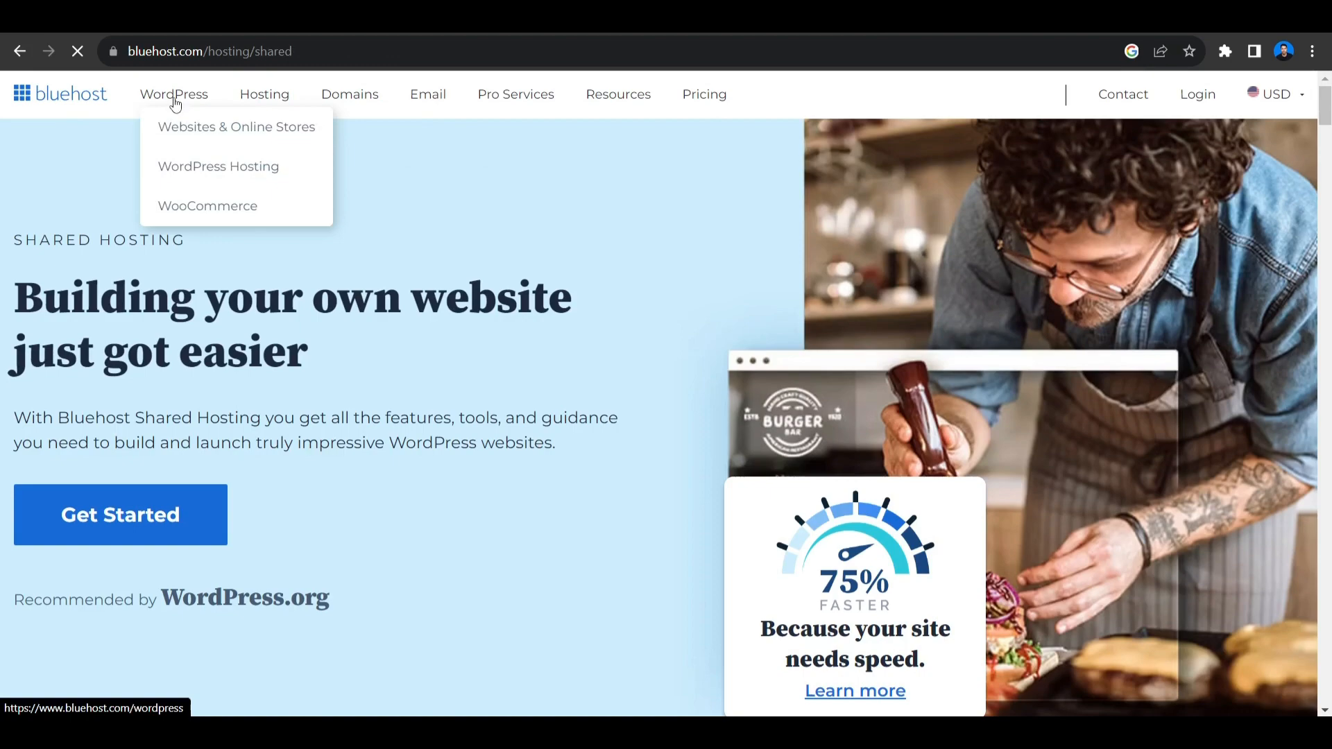
pyautogui.click(196, 160)
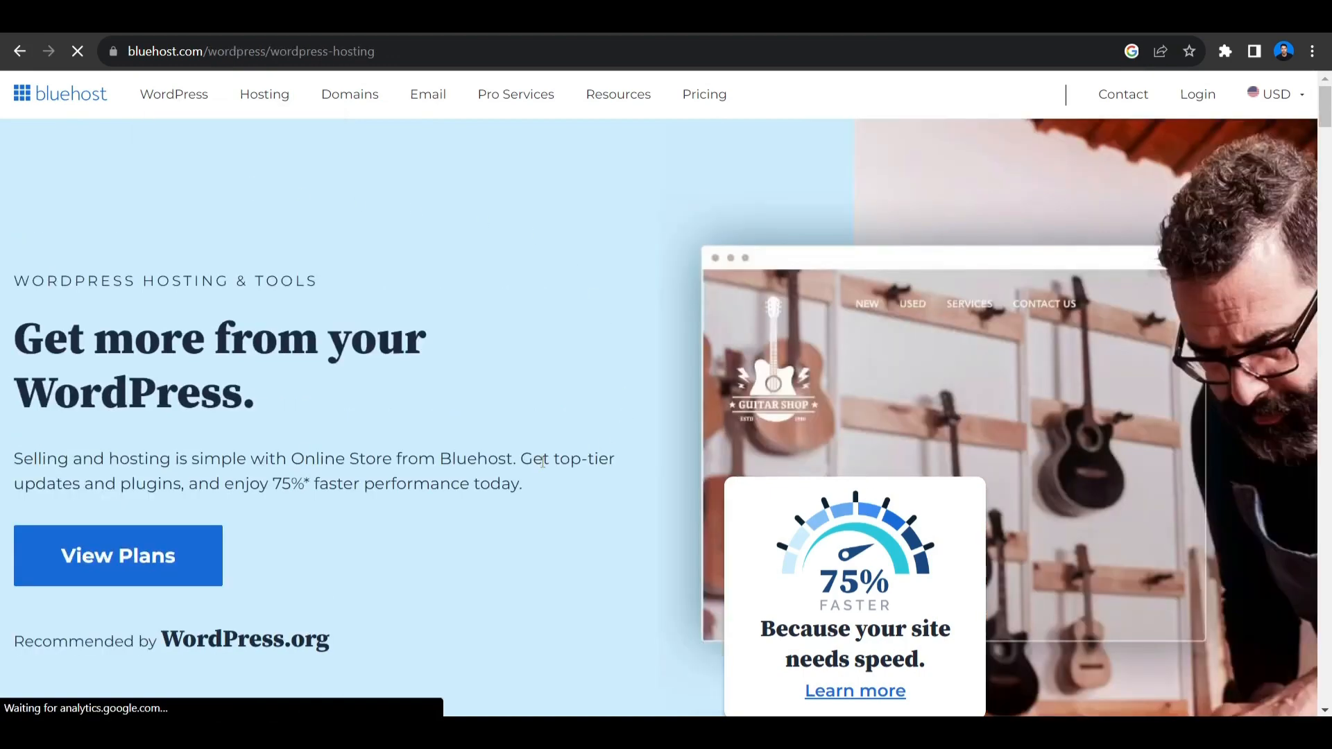
pyautogui.scroll(-12, 531, 393)
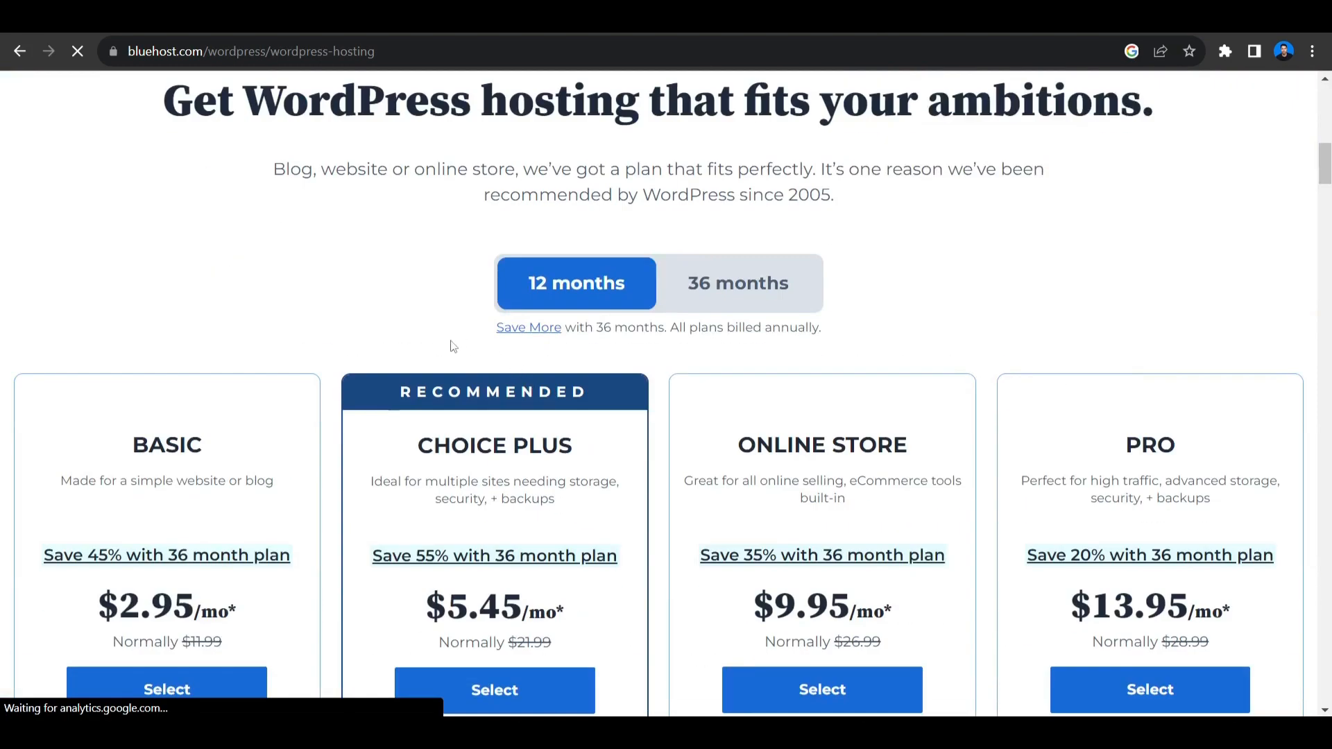
pyautogui.scroll(-4, 376, 414)
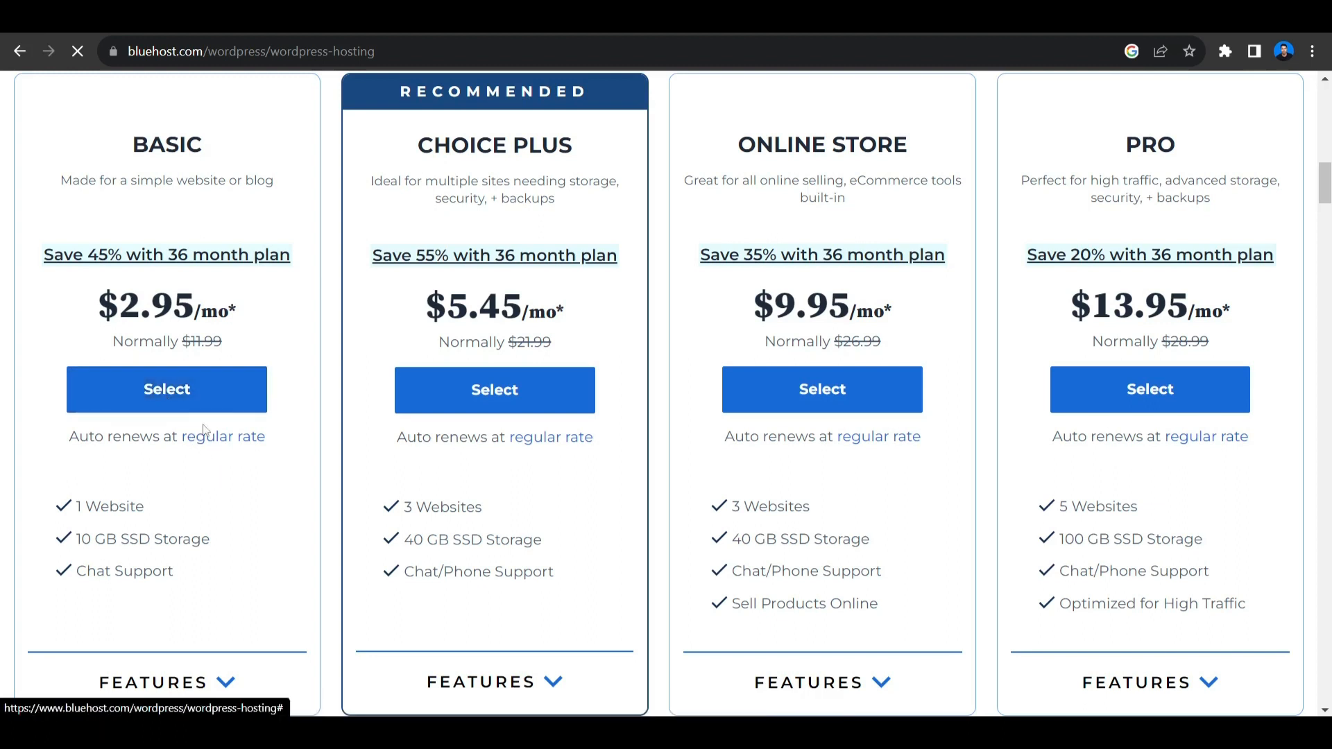
# Select the Basic WordPress hosting plan to start the signup
pyautogui.click(166, 399)
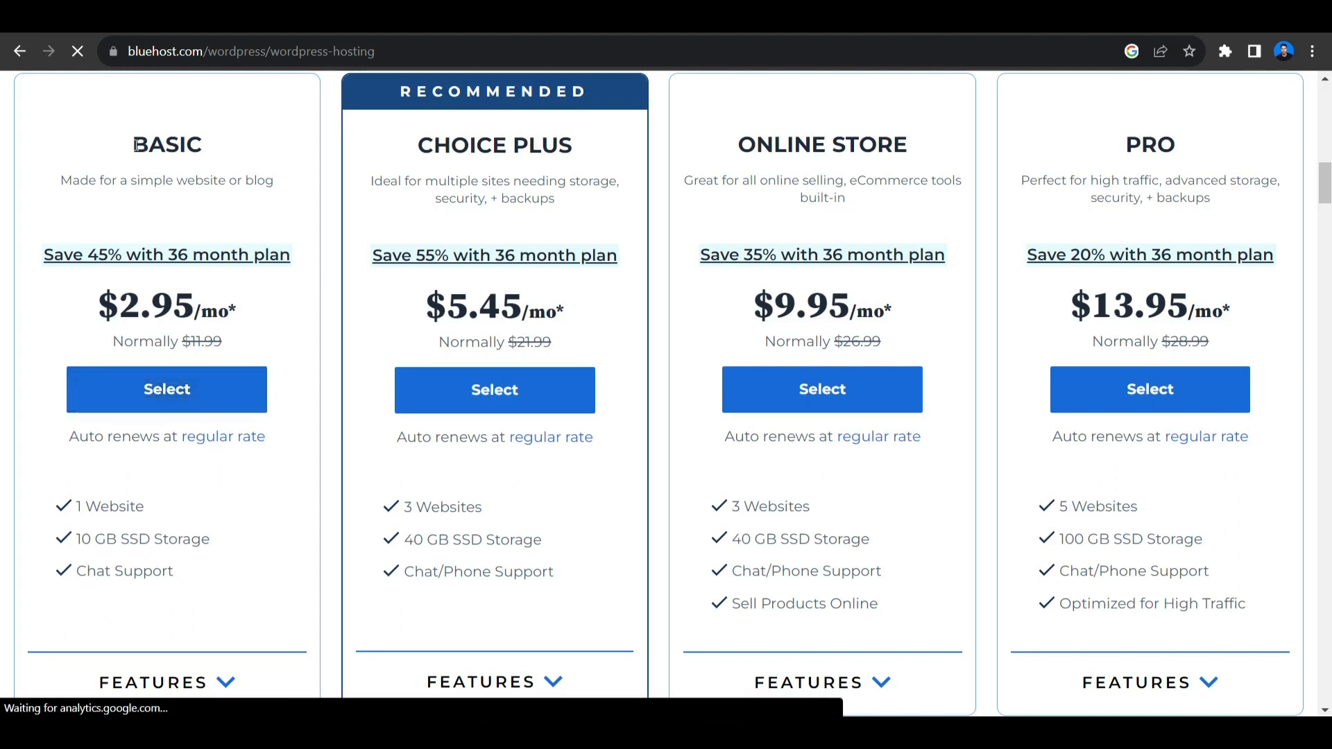
pyautogui.moveTo(133, 146); pyautogui.dragTo(208, 150)
pyautogui.click(186, 148)
pyautogui.click(187, 390)
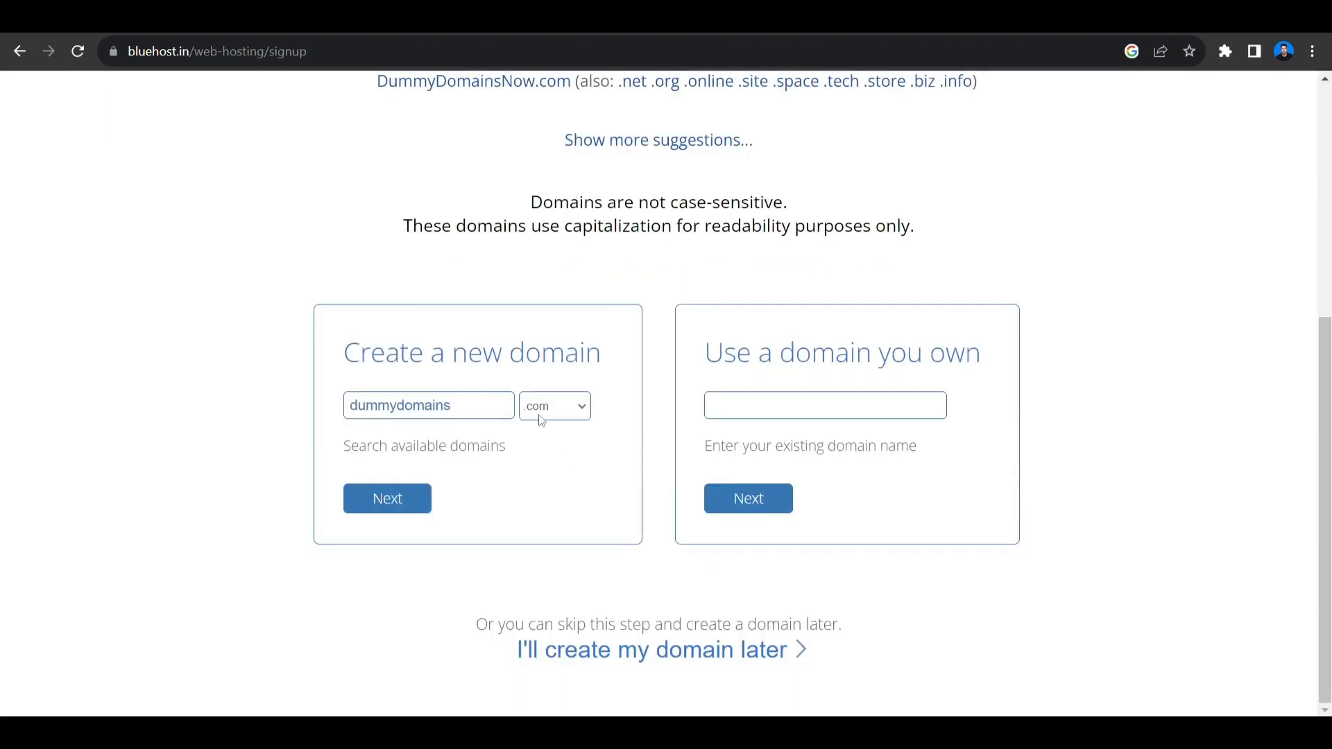
# Browse the extensions offered for the new domain, keep .com, and clear the domain name dummydomains
pyautogui.click(542, 419)
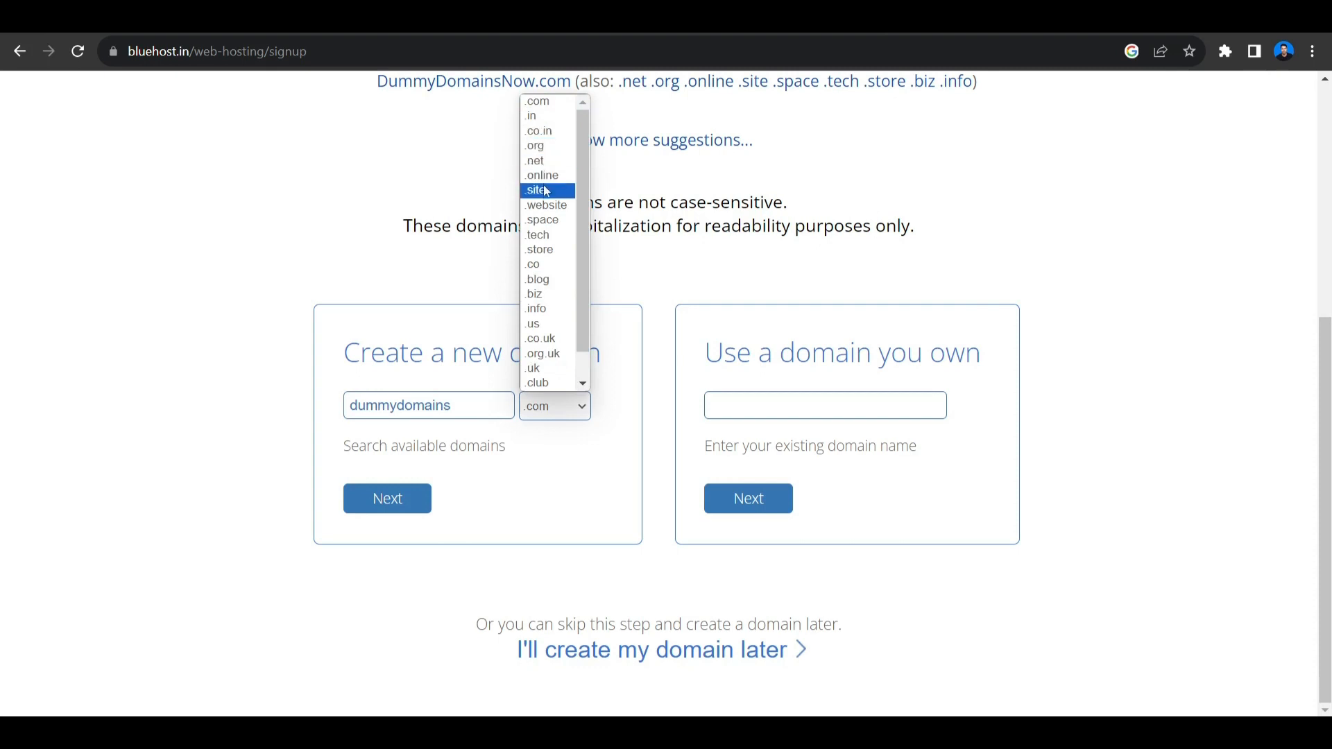
pyautogui.click(449, 387)
pyautogui.click(538, 407)
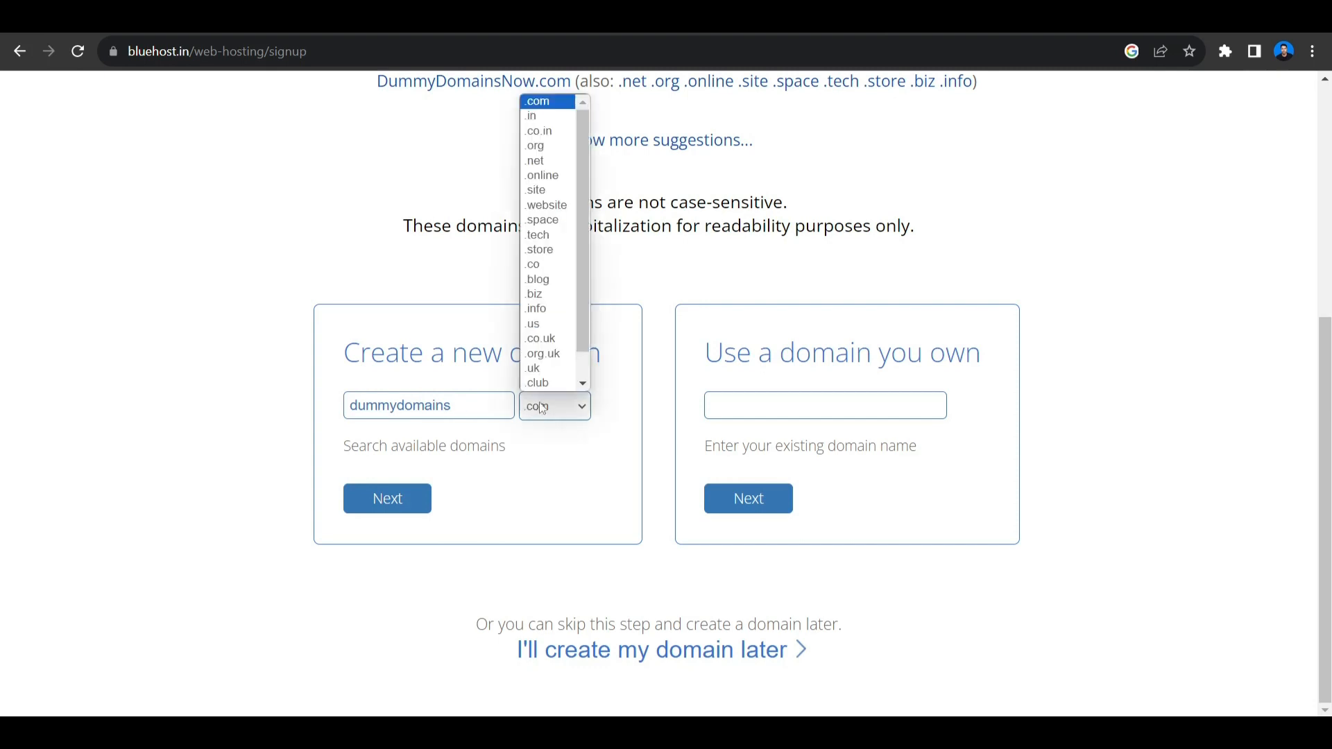
pyautogui.scroll(-1, 558, 340)
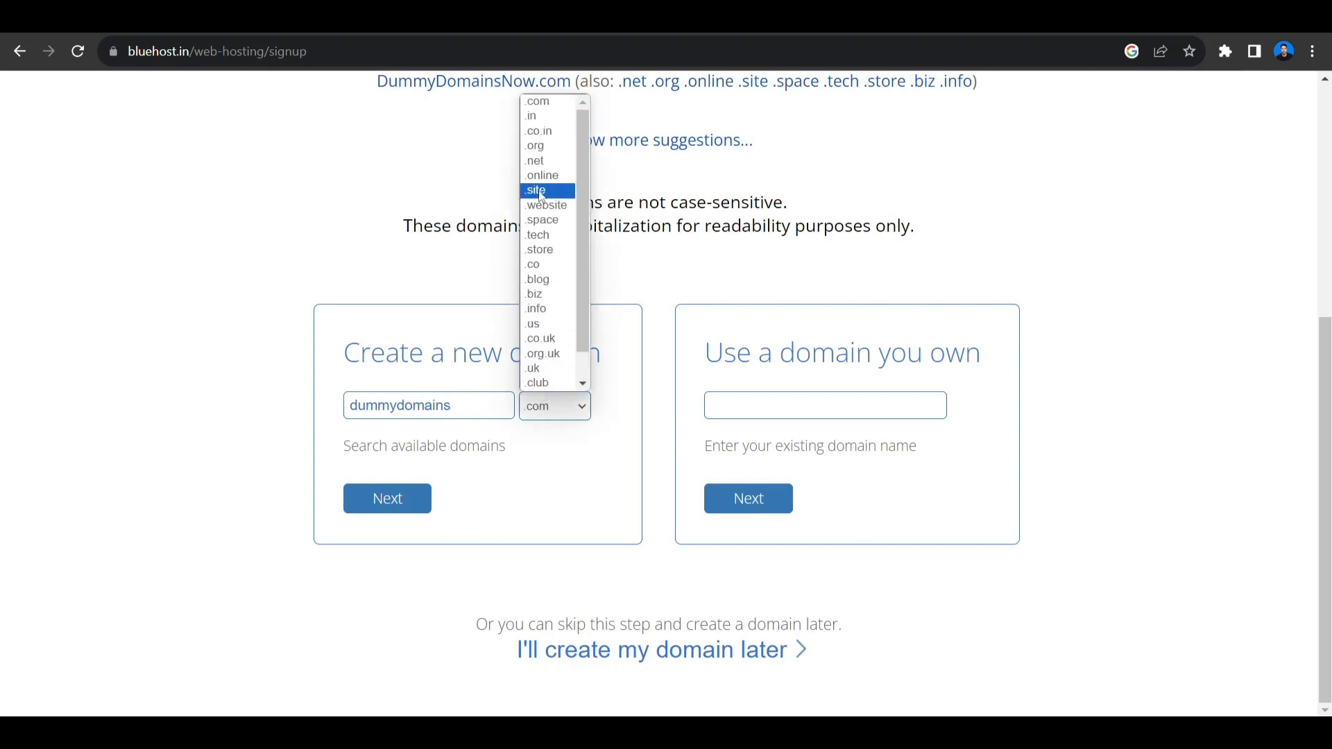
pyautogui.click(461, 358)
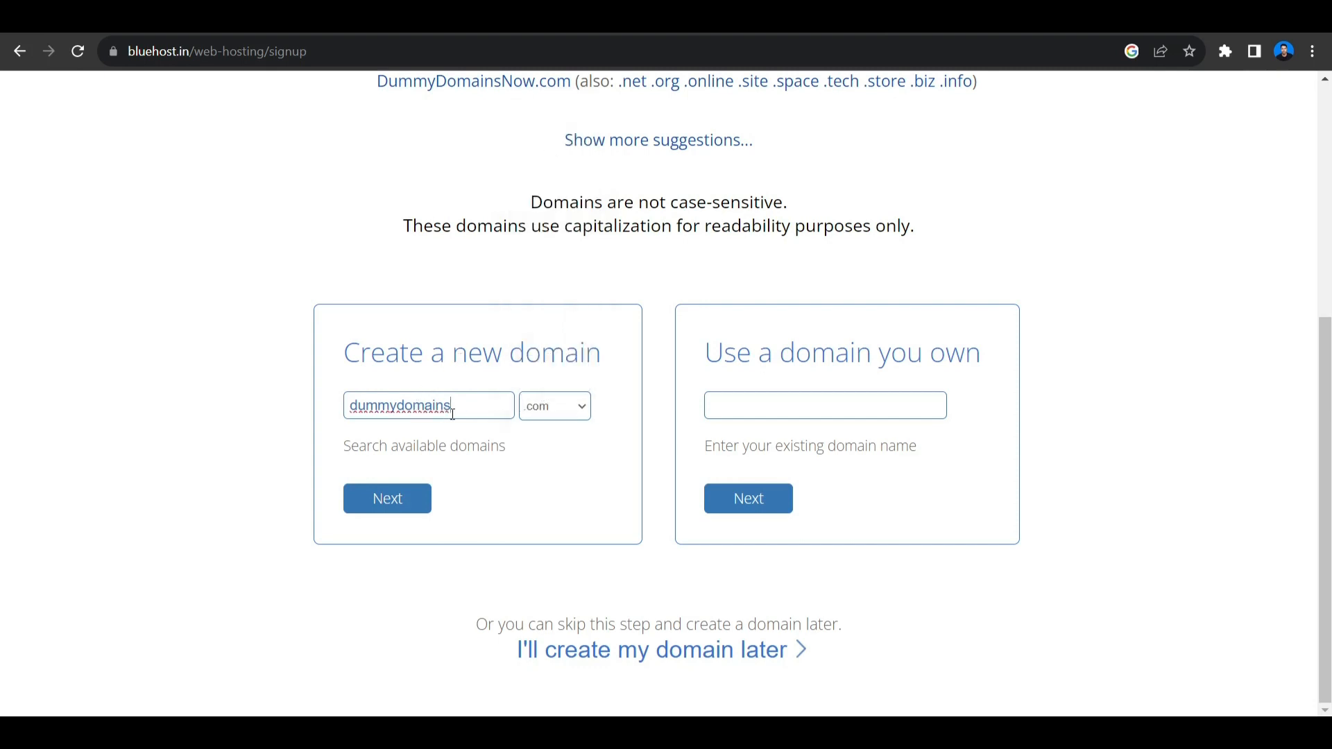
pyautogui.moveTo(454, 406); pyautogui.dragTo(348, 406)
pyautogui.press('BackSpace')
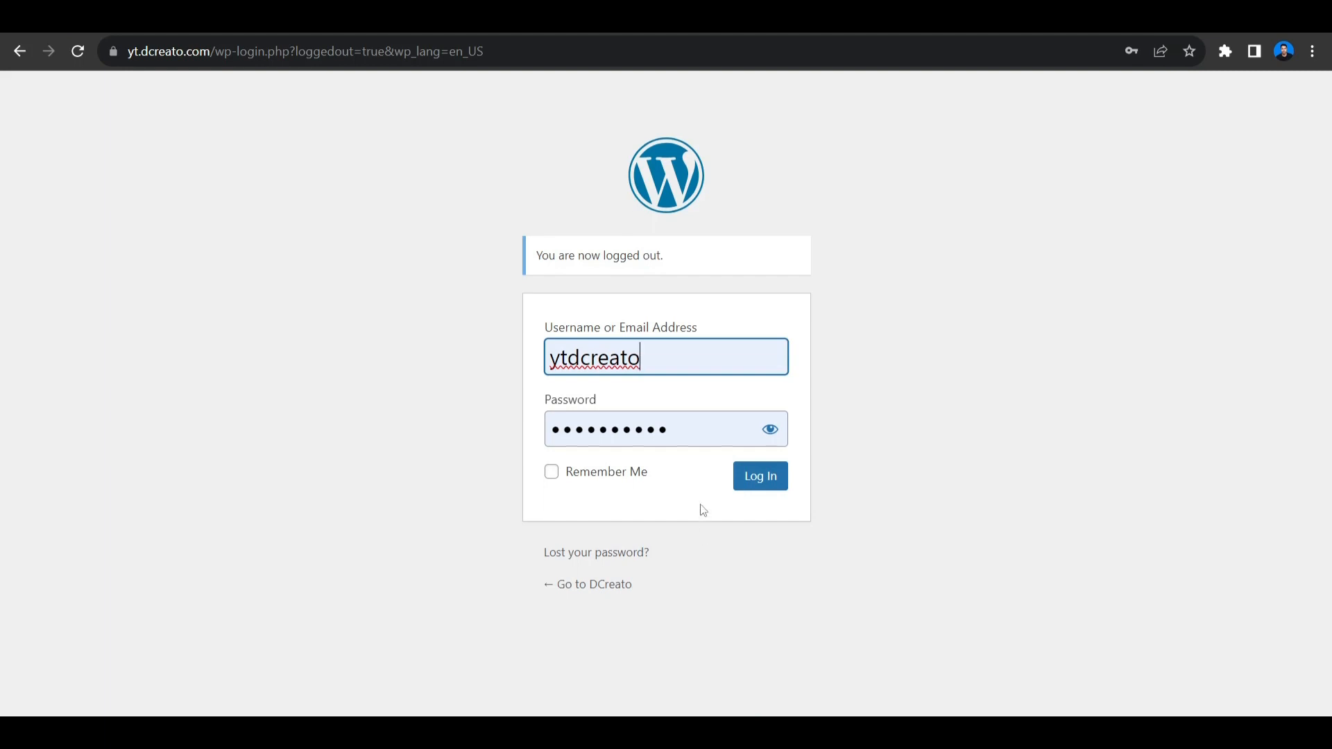
# Log in to the WordPress site with the prefilled username and password
pyautogui.click(514, 310)
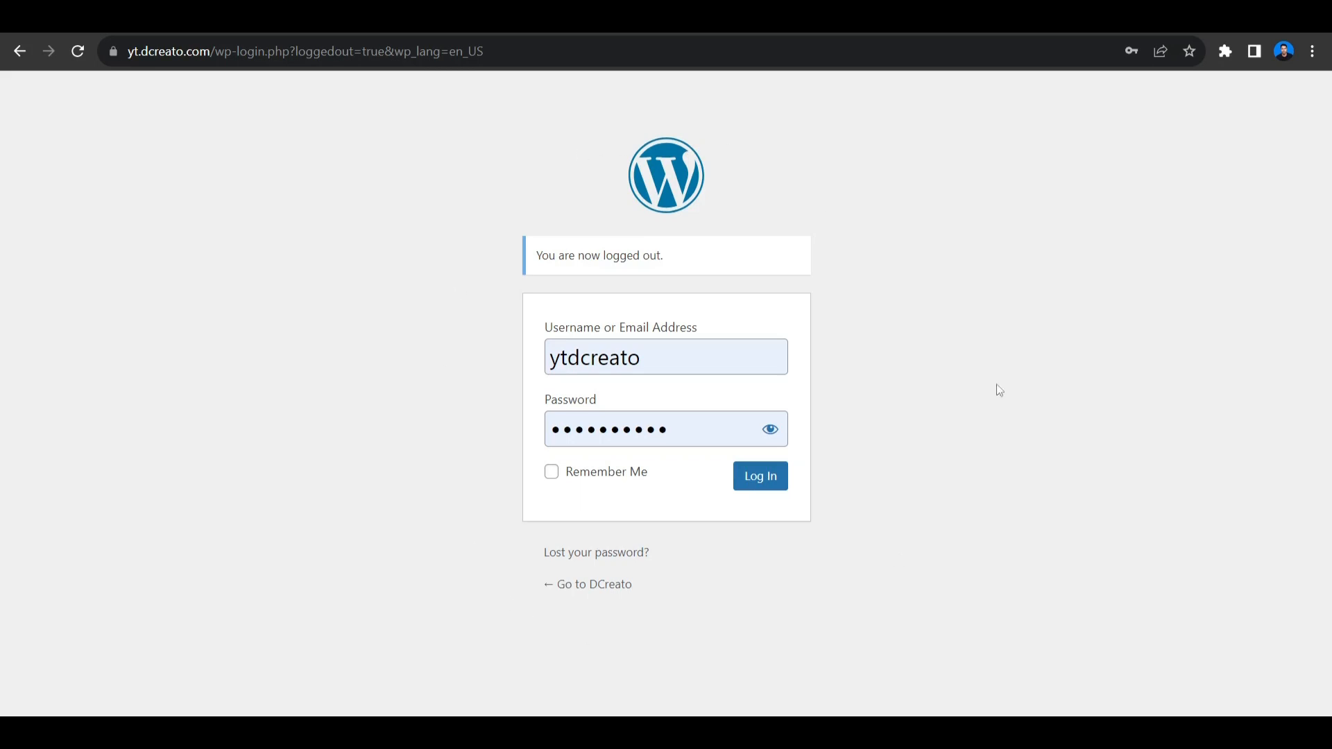
pyautogui.click(744, 479)
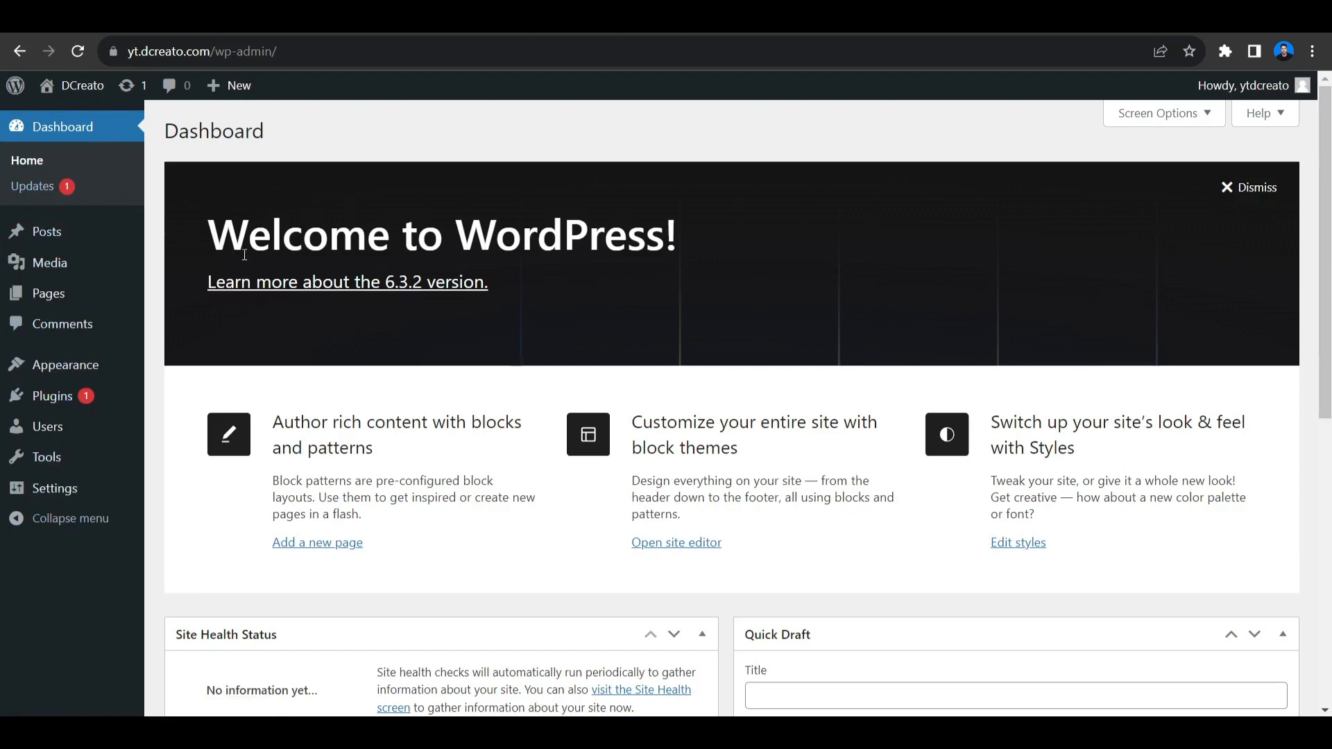
# Dismiss the WordPress welcome panel and look over the remaining dashboard widgets
pyautogui.click(1234, 192)
pyautogui.scroll(-2, 529, 648)
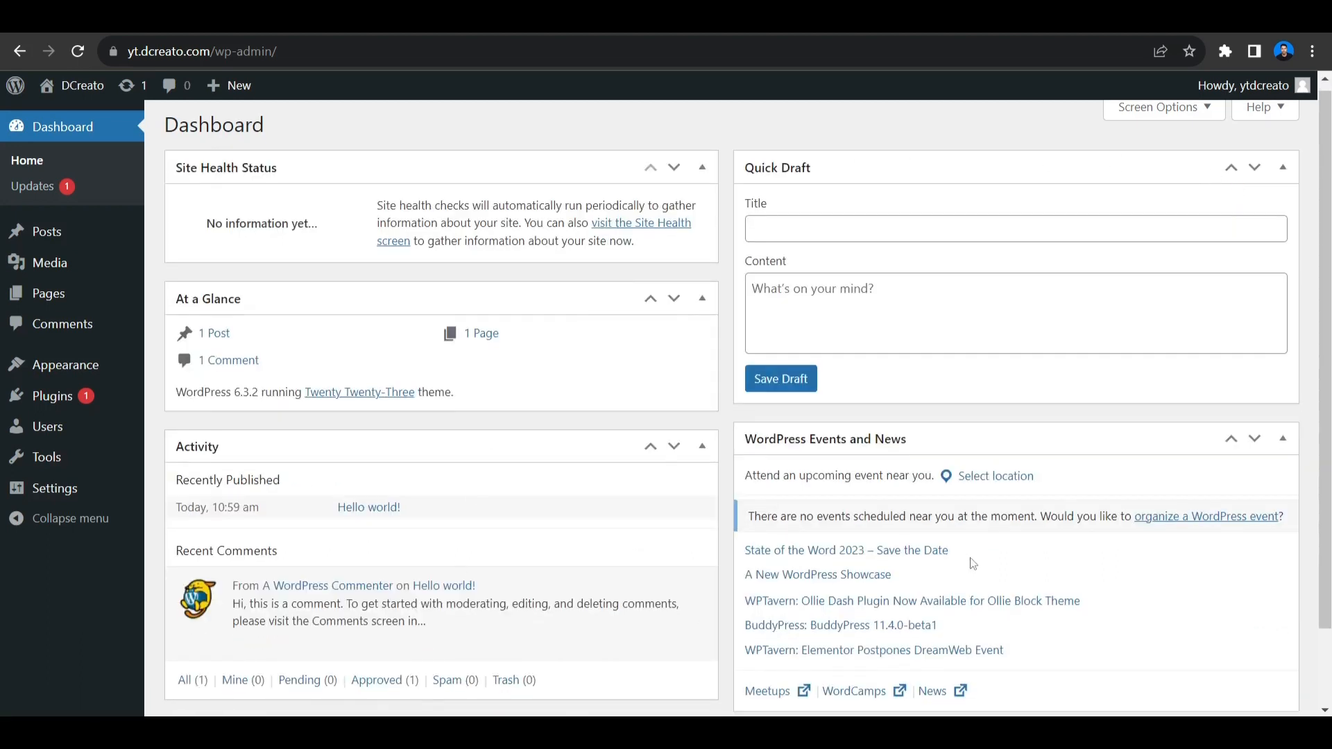
pyautogui.scroll(2, 509, 440)
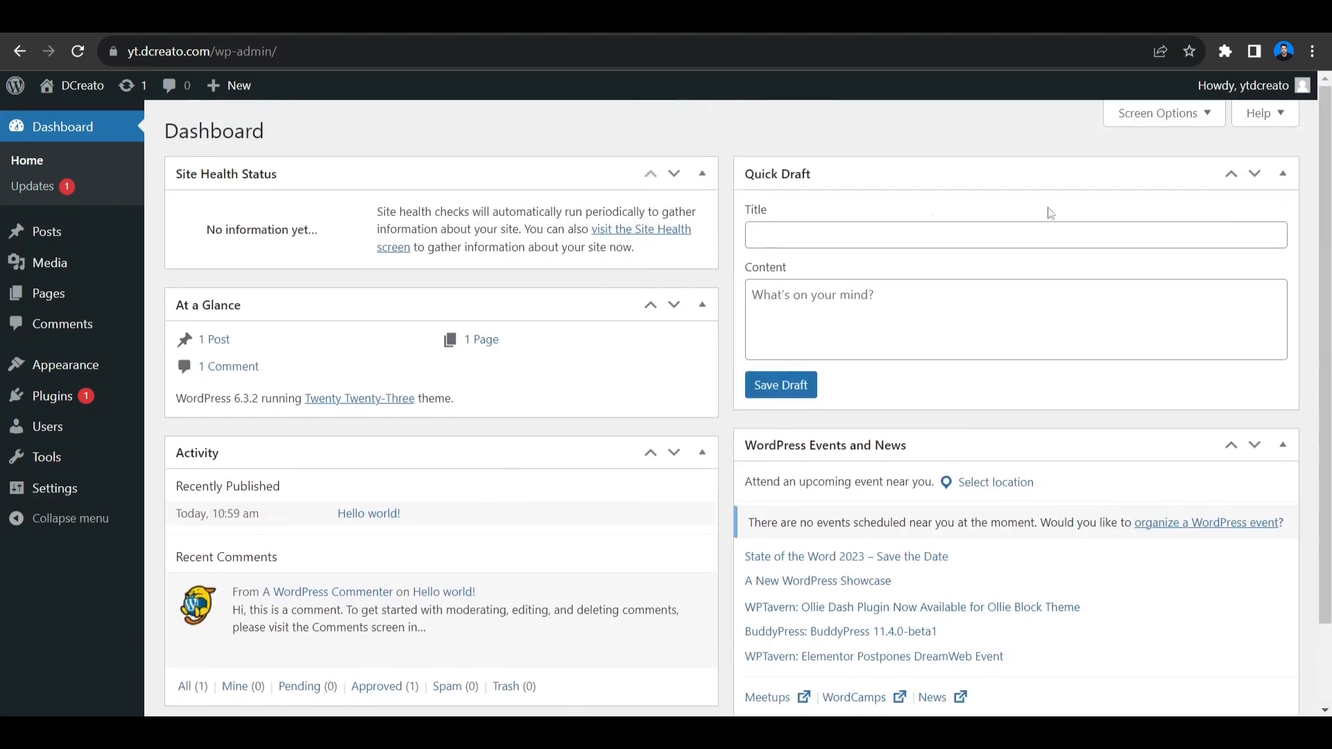
# Hide the Site Health Status, At a Glance, Activity, Quick Draft, and WordPress Events and News widgets on the dashboard
pyautogui.click(1181, 127)
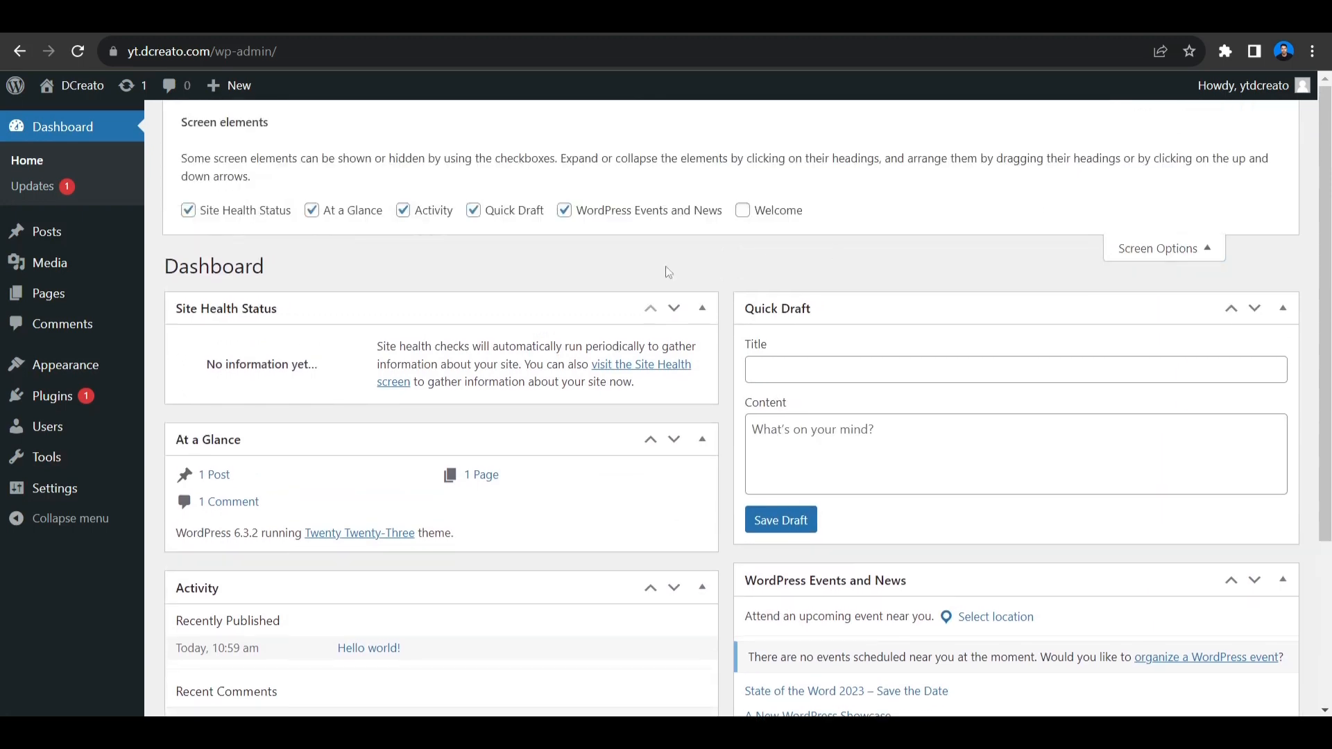
pyautogui.click(250, 219)
pyautogui.click(313, 210)
pyautogui.click(403, 210)
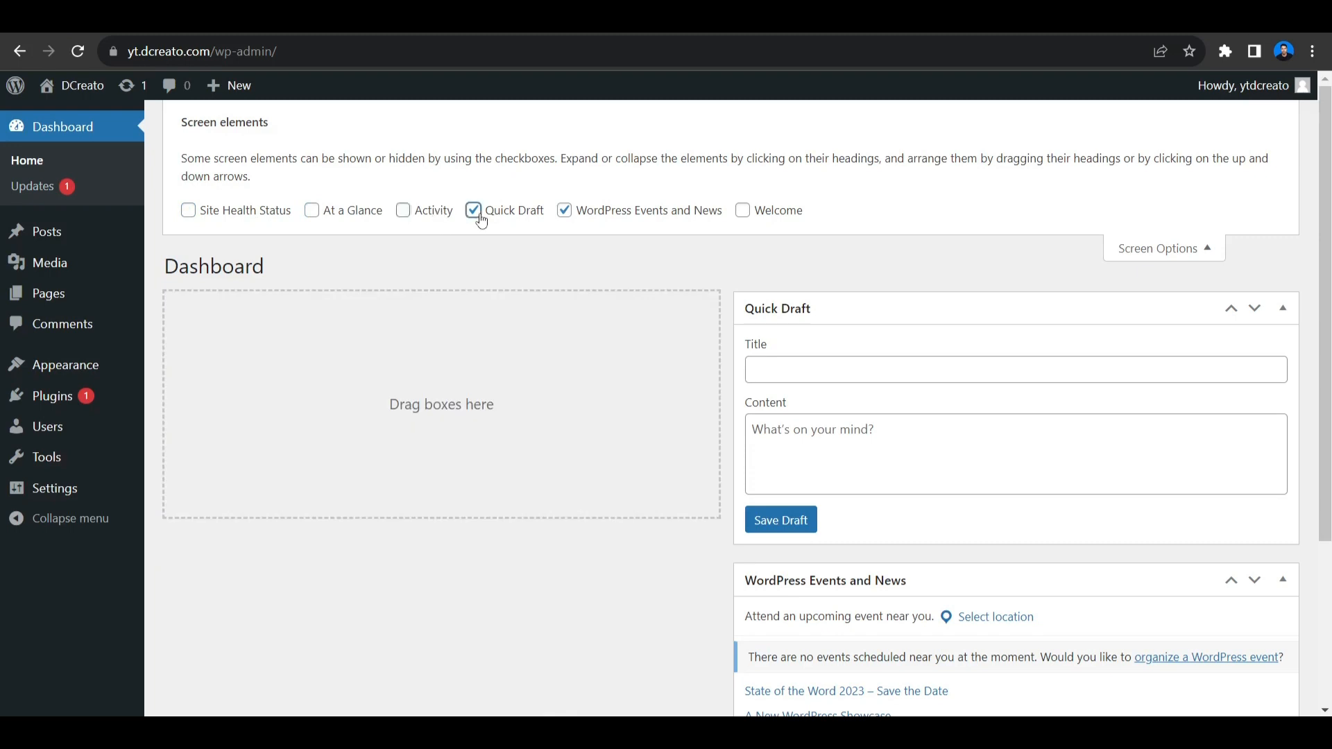
pyautogui.click(475, 210)
pyautogui.click(563, 210)
pyautogui.click(1159, 249)
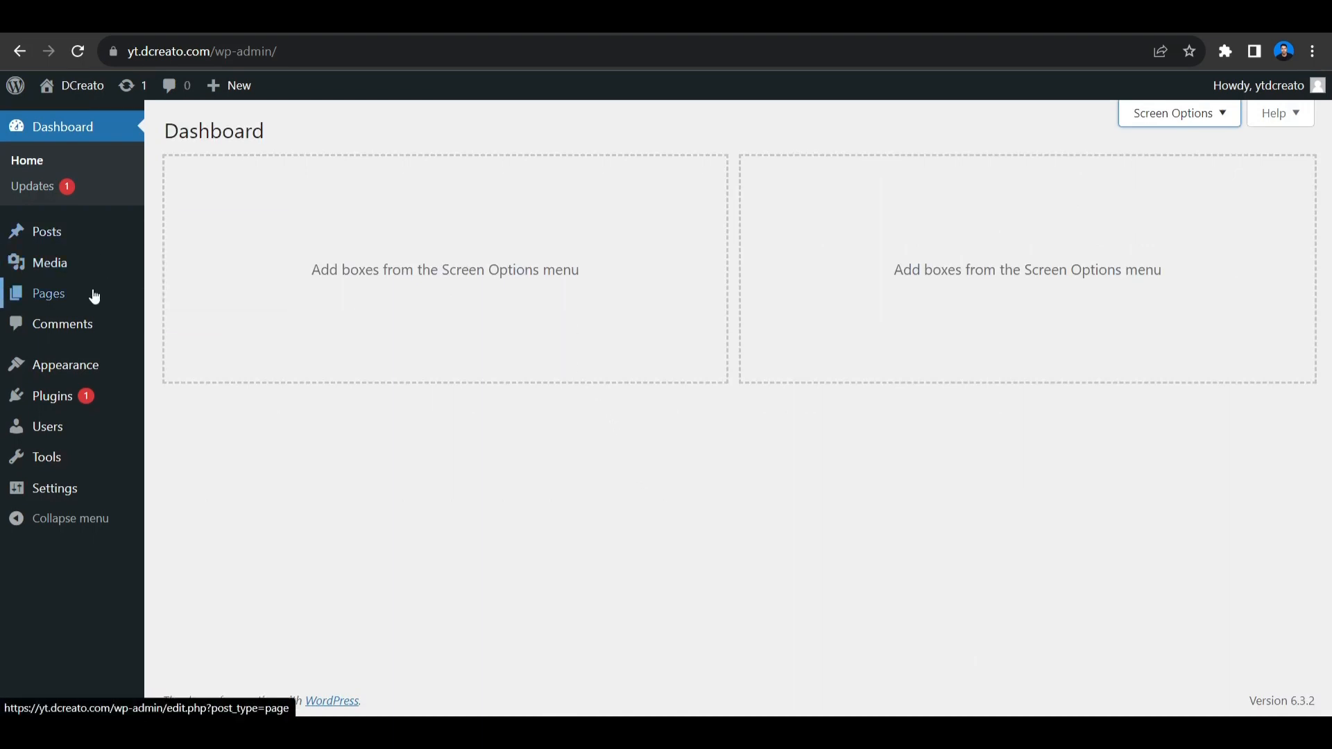
# Open the list of all pages and move the Privacy Policy and Sample Page pages to the trash
pyautogui.moveTo(92, 294)
pyautogui.click(175, 297)
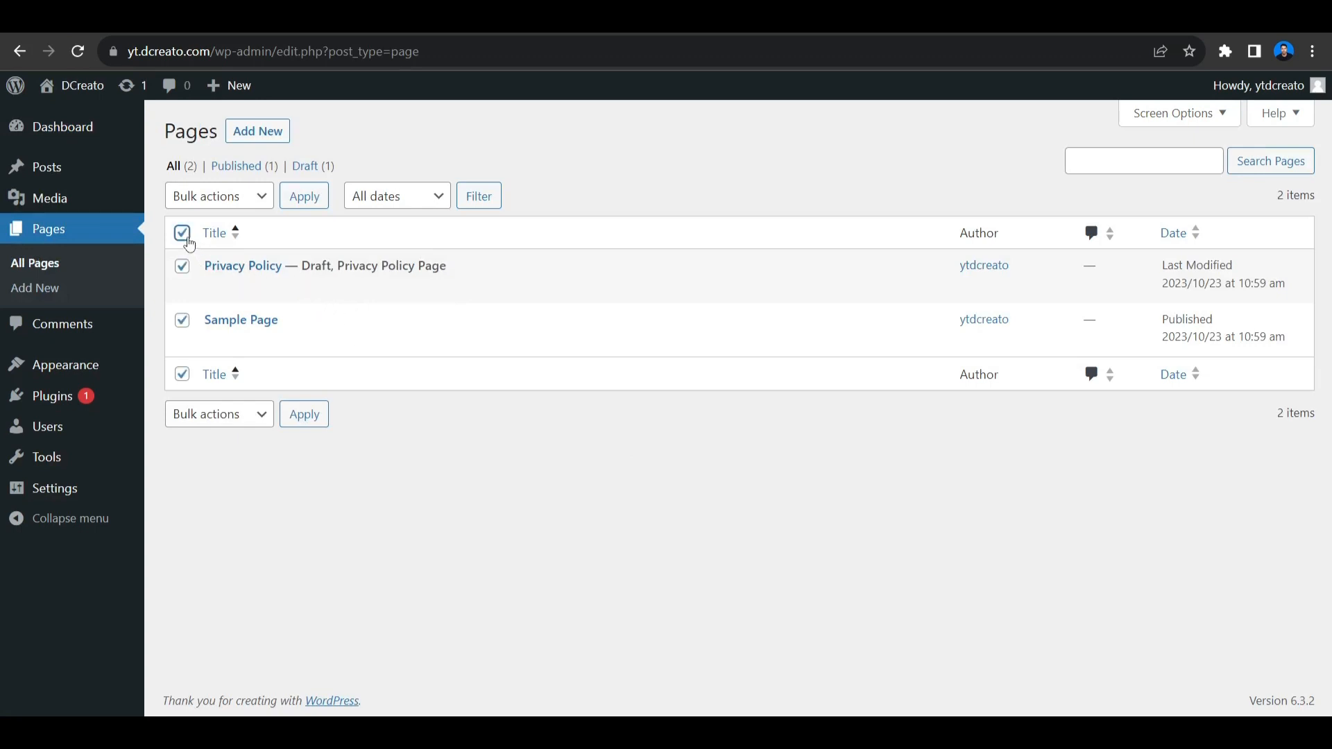
pyautogui.click(204, 197)
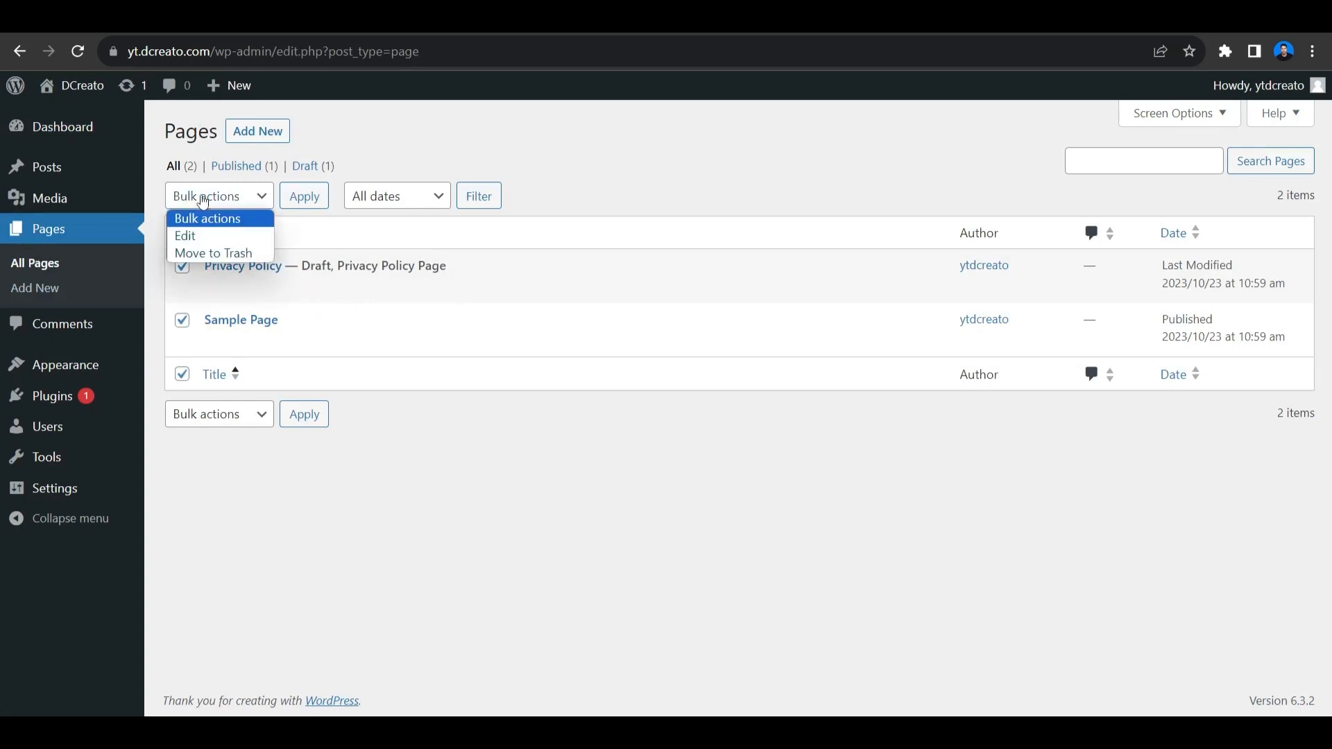
pyautogui.click(209, 254)
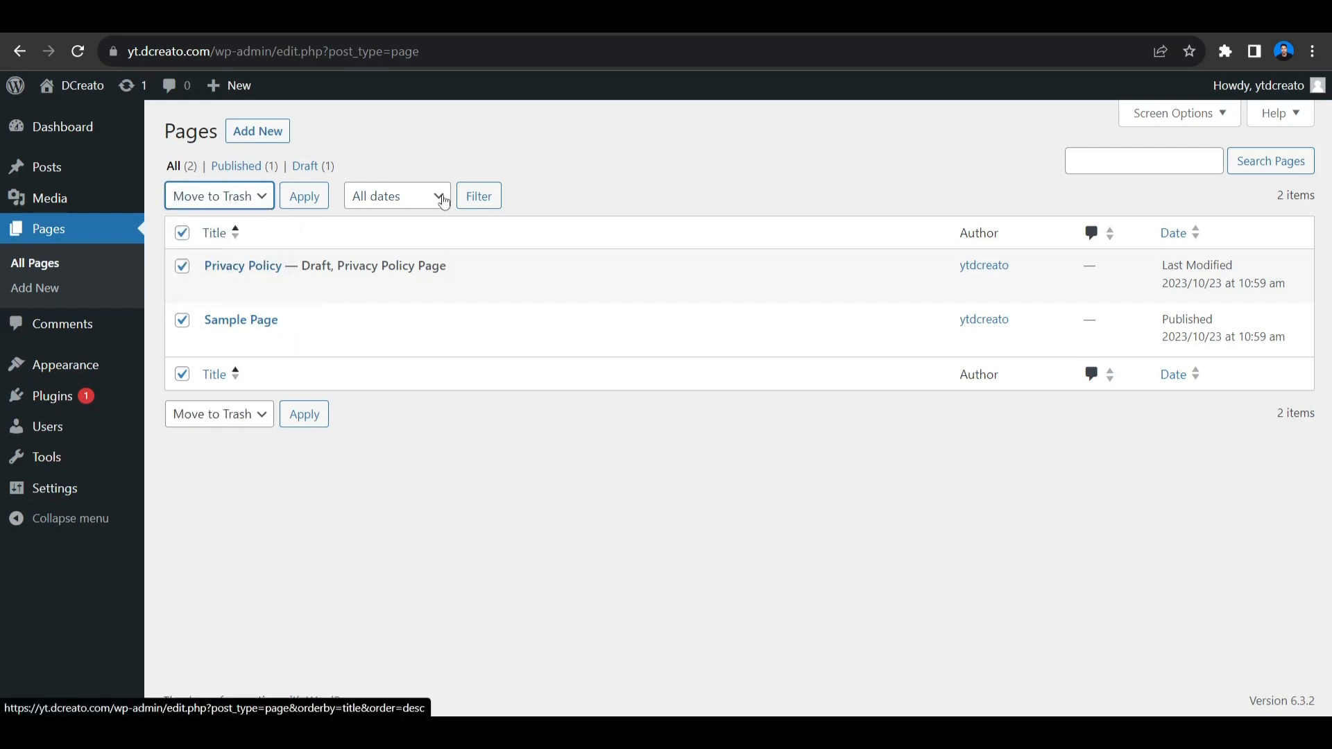
pyautogui.click(309, 199)
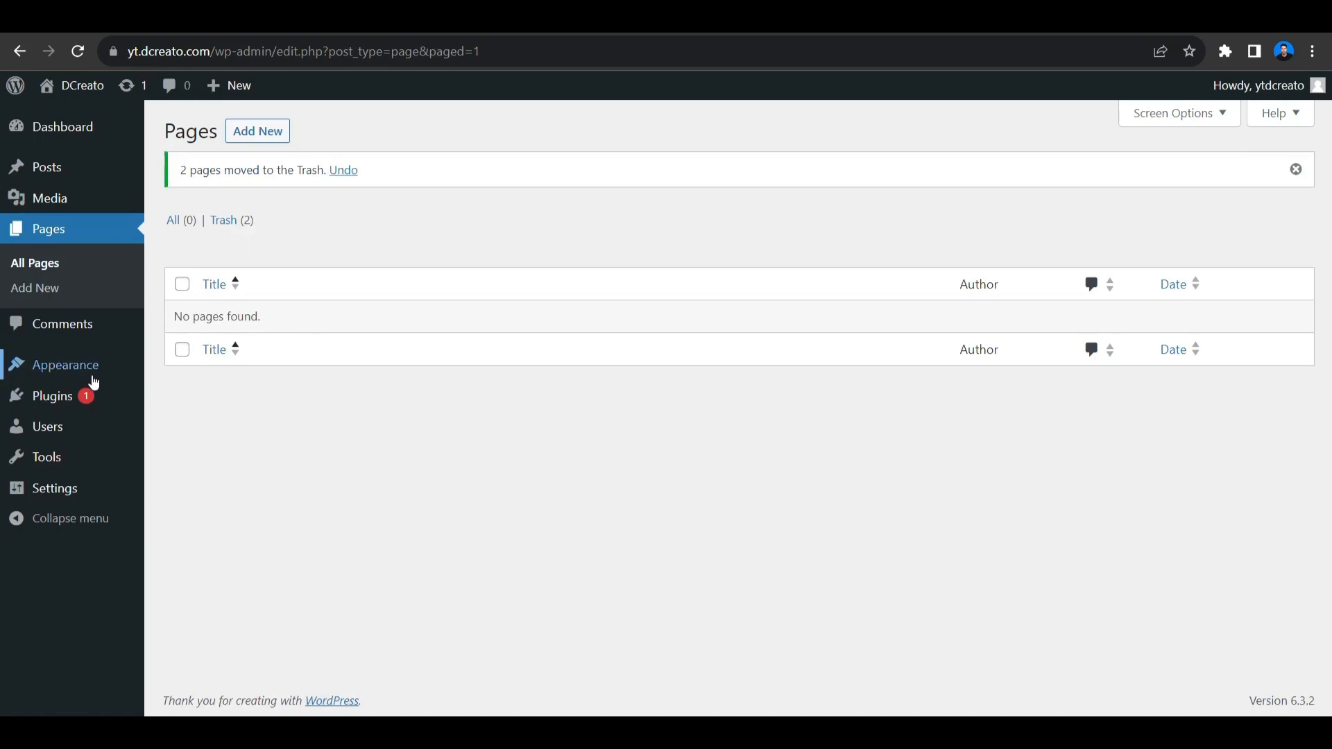
# Open the list of installed plugins and bulk delete all of them, confirming the deletion
pyautogui.moveTo(94, 404)
pyautogui.click(164, 397)
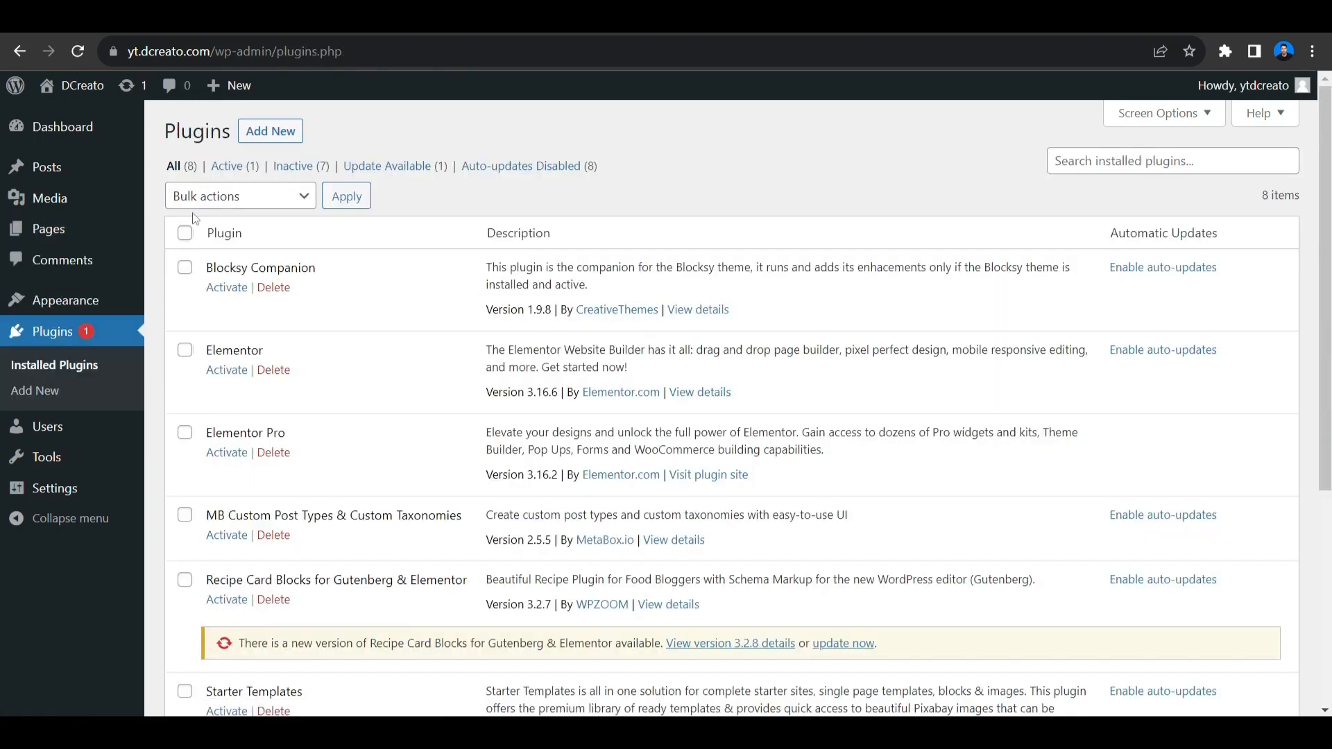
pyautogui.click(190, 197)
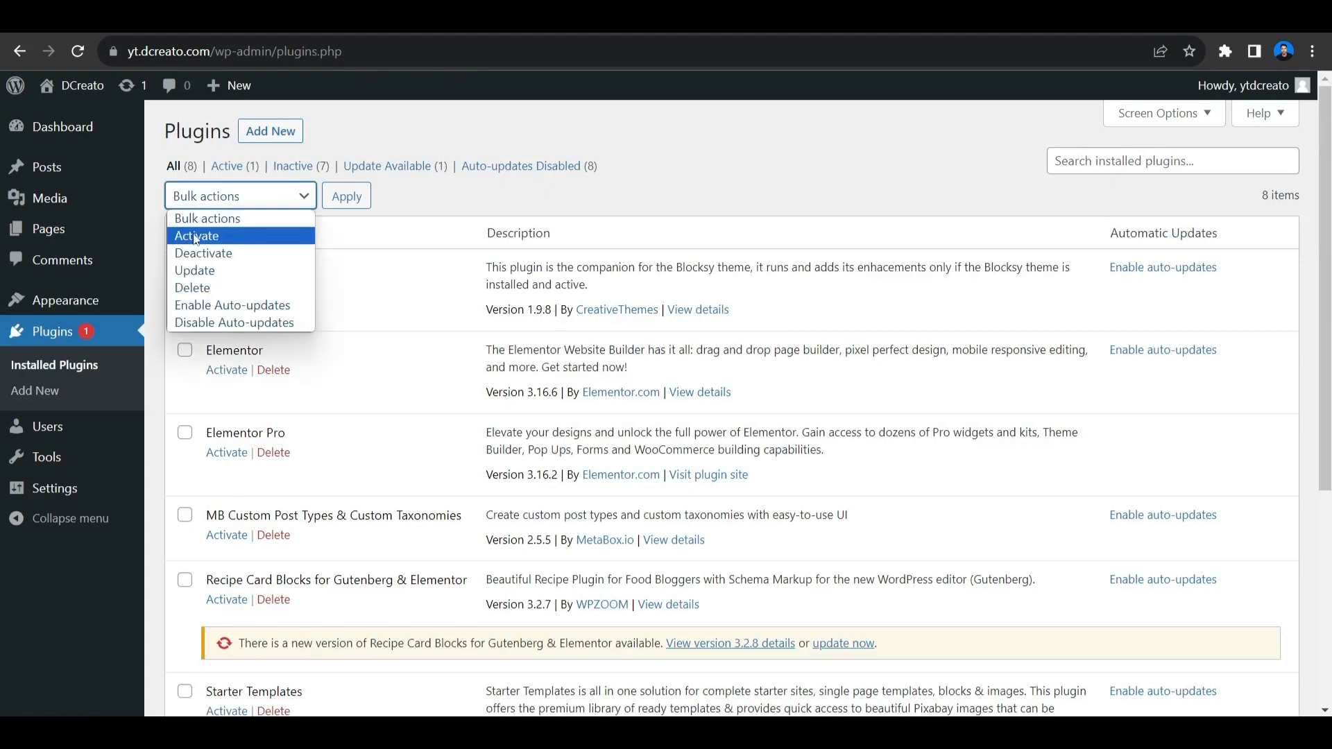
pyautogui.click(191, 287)
pyautogui.click(185, 233)
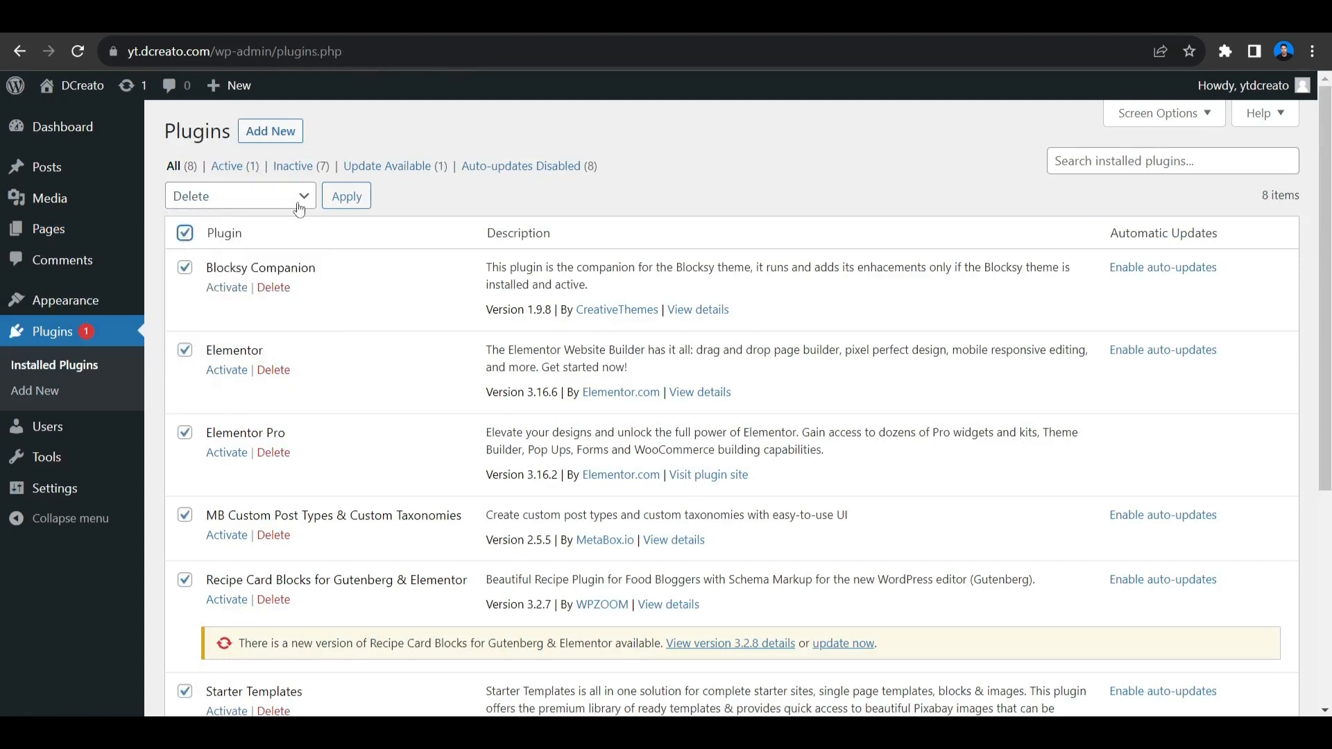
pyautogui.click(336, 199)
pyautogui.click(754, 174)
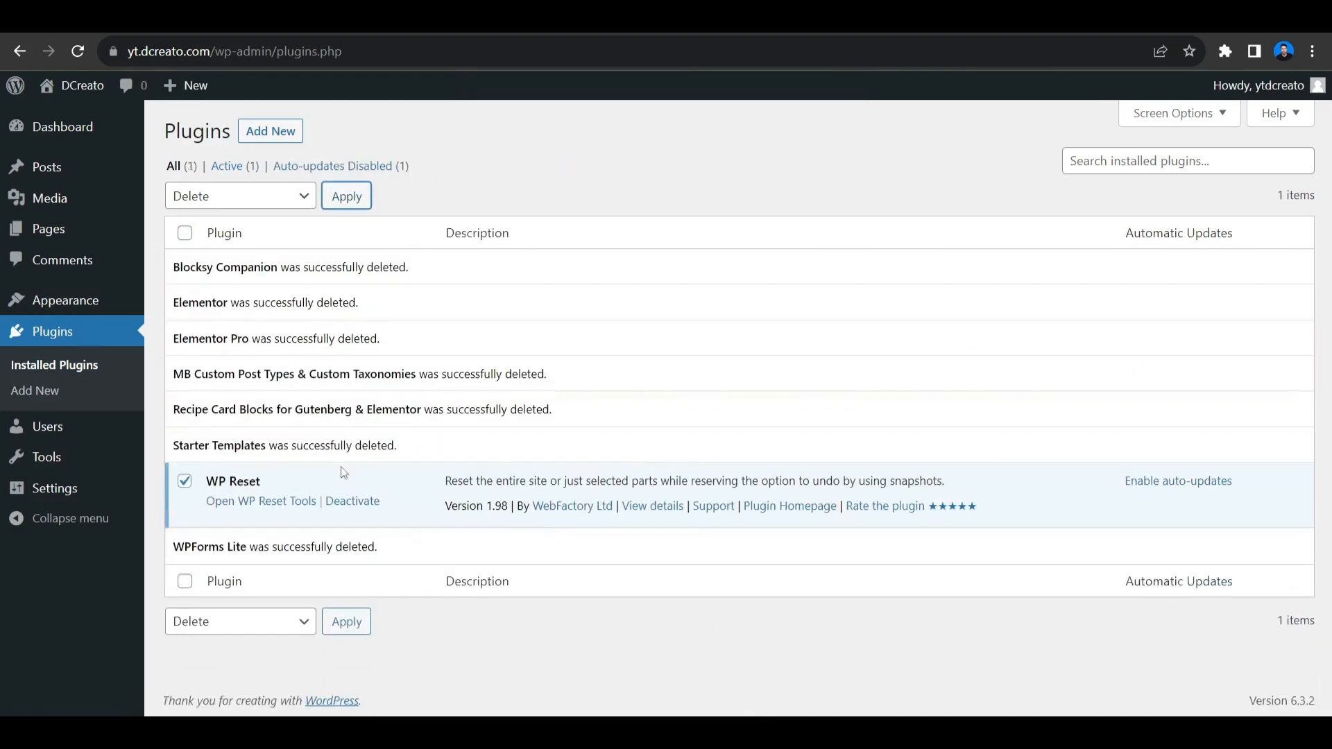
# Deactivate the WP Reset plugin and delete it
pyautogui.moveTo(81, 471)
pyautogui.click(352, 502)
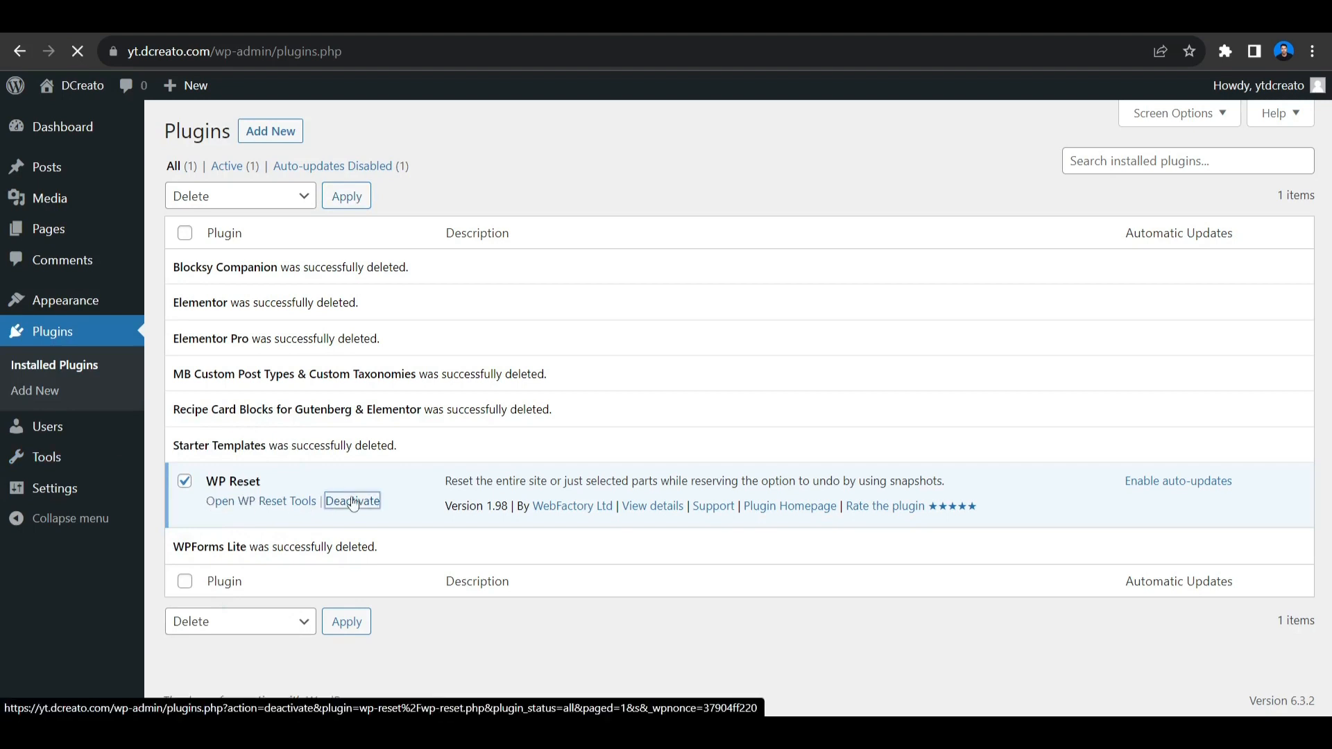
pyautogui.click(281, 343)
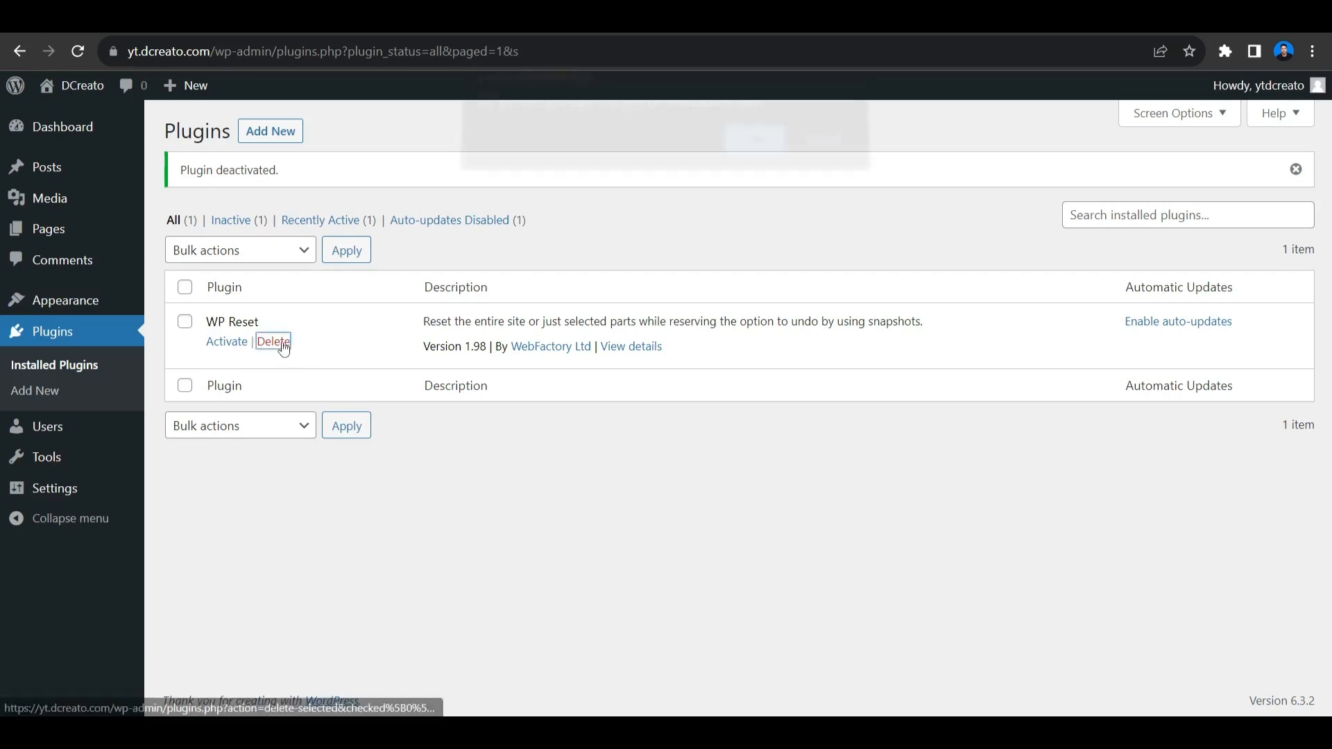
pyautogui.click(756, 157)
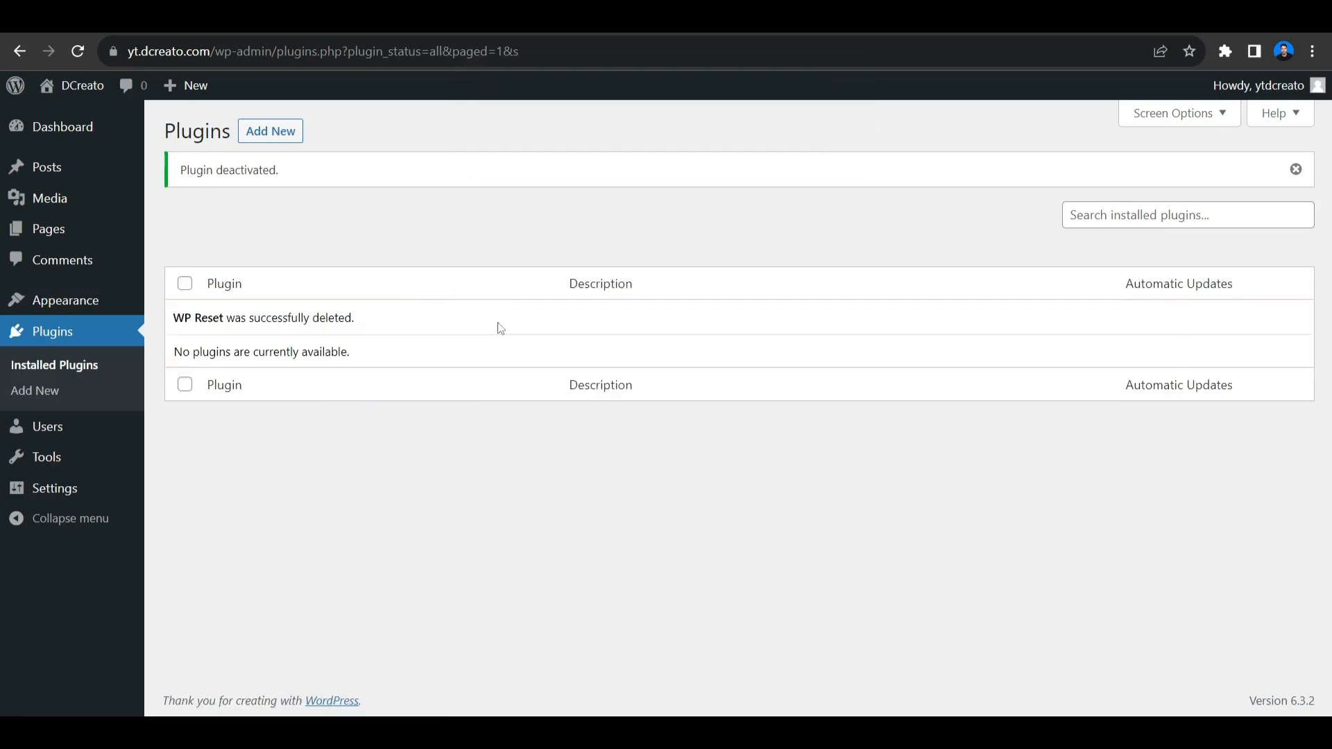
# Check the list of all pages and look over the installed themes
pyautogui.click(101, 231)
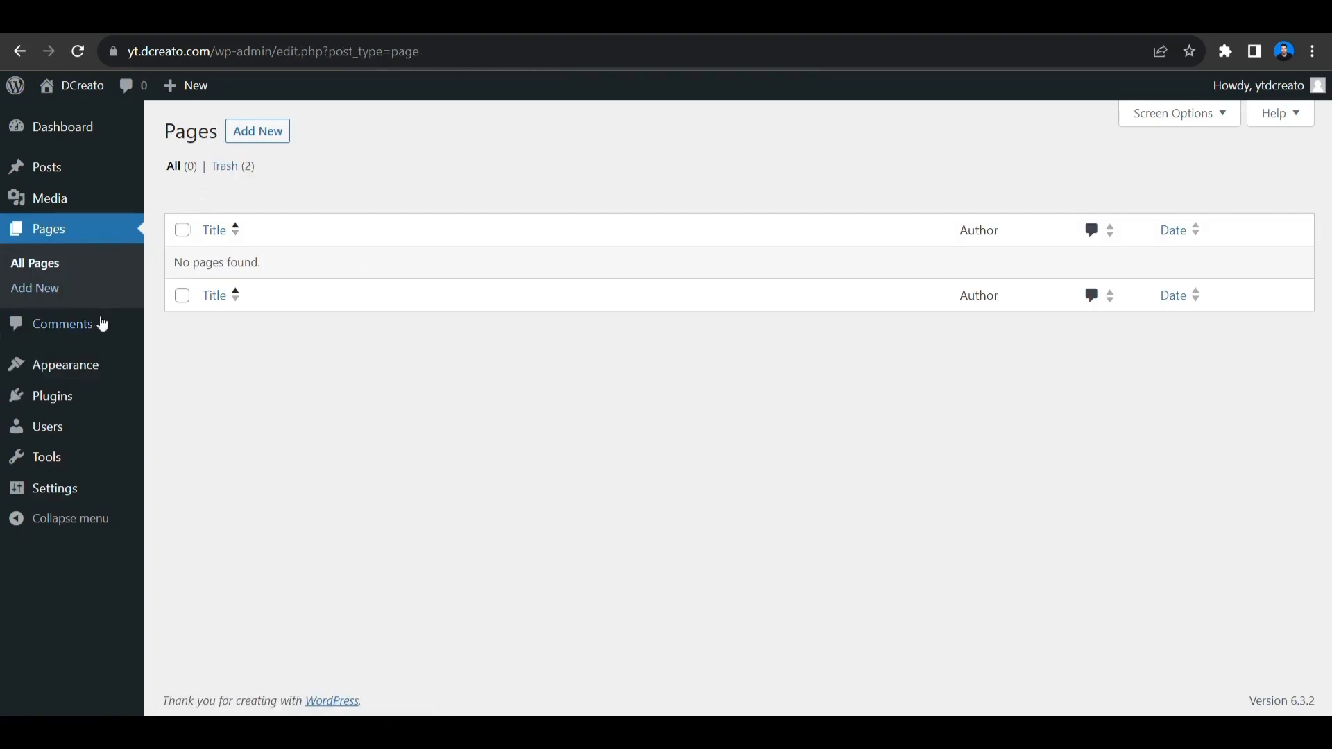
pyautogui.moveTo(100, 368)
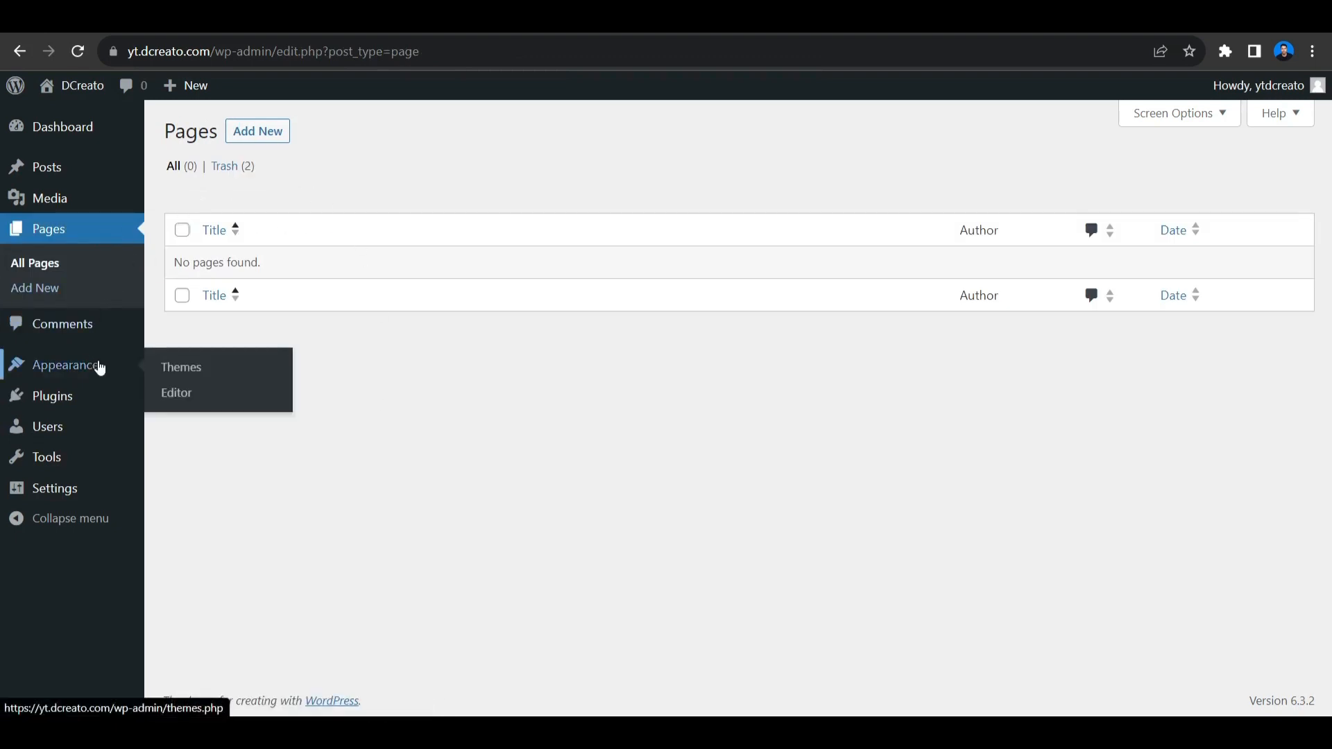
pyautogui.click(200, 369)
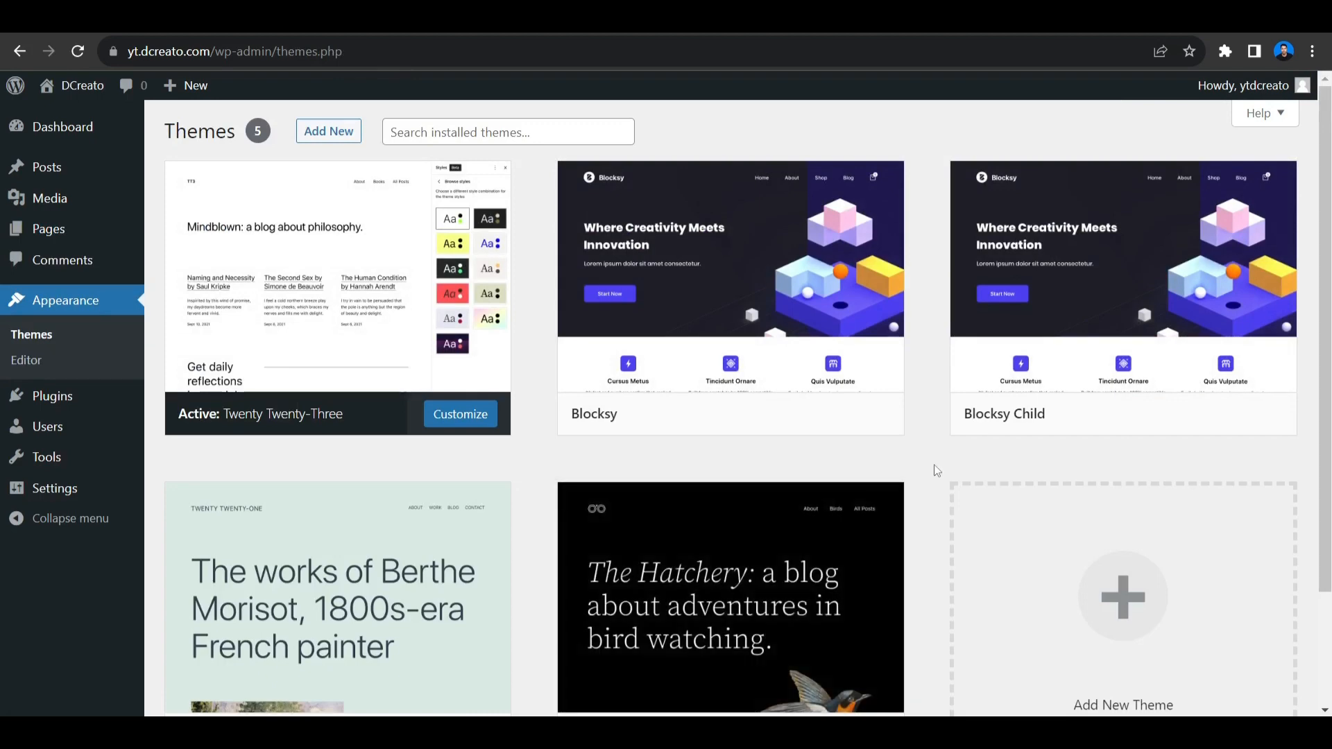
pyautogui.scroll(-2, 532, 474)
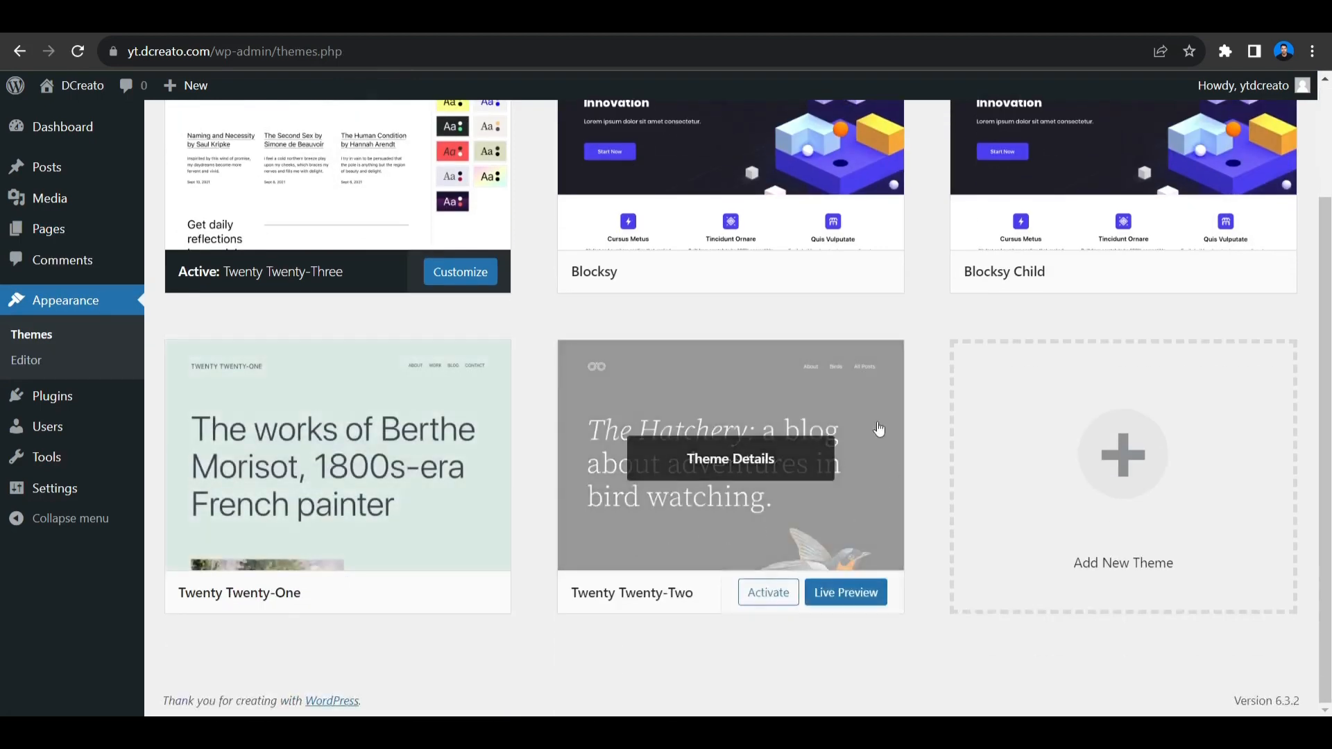
pyautogui.scroll(2, 758, 373)
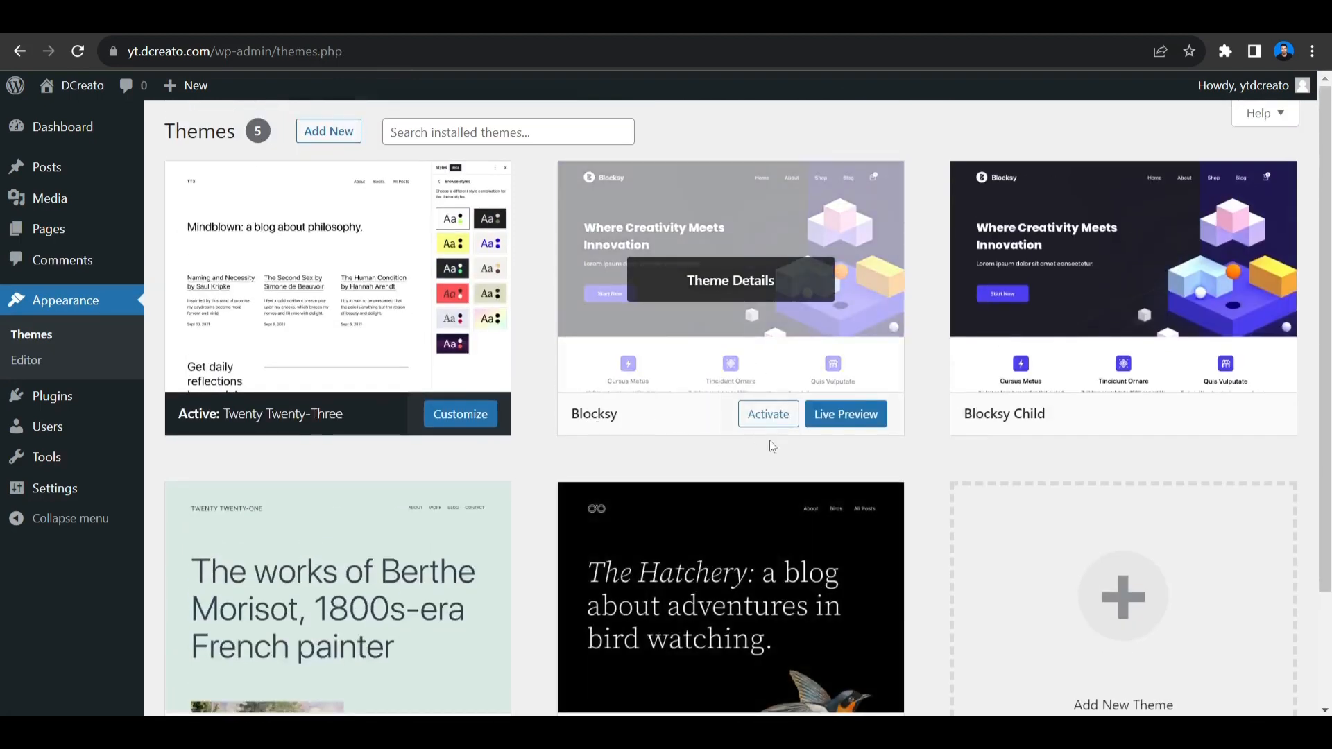
pyautogui.moveTo(680, 340)
pyautogui.moveTo(1229, 92)
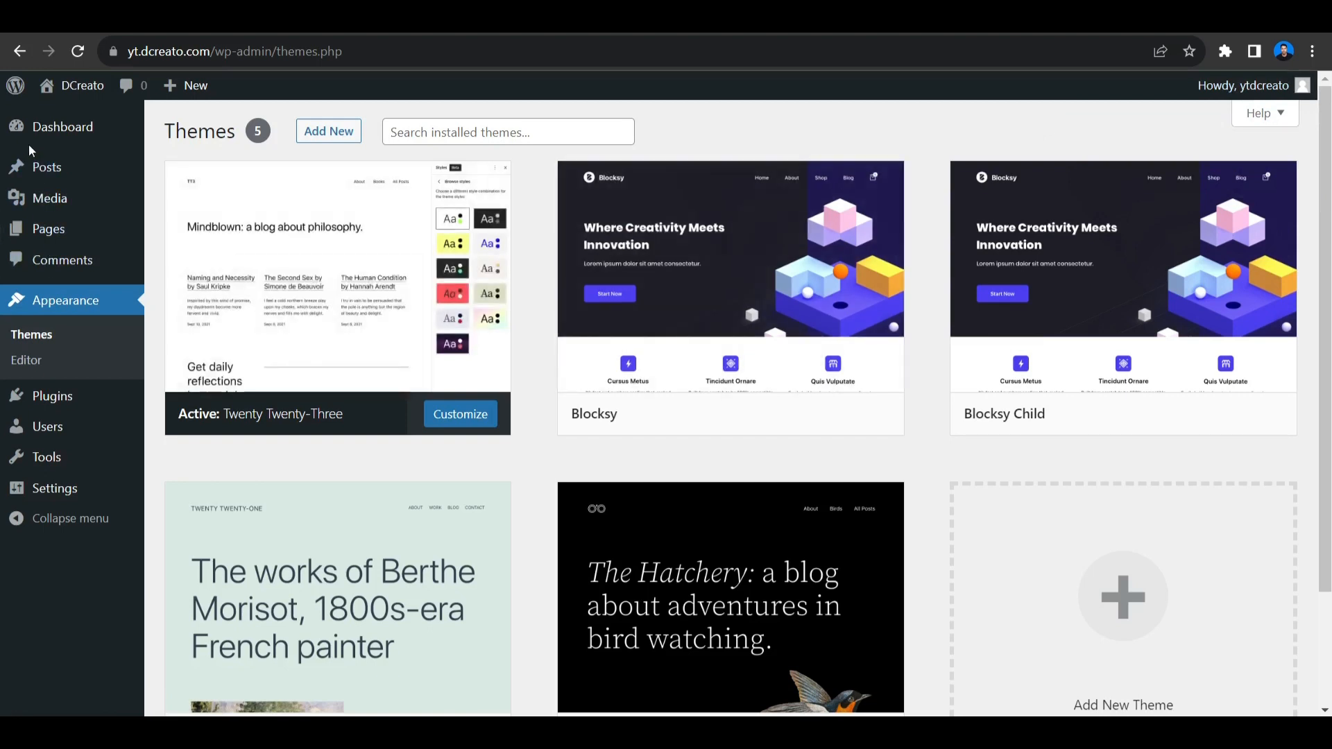
# View the "Hello world!" post on the site, return to the posts list and move the post to the trash
pyautogui.moveTo(46, 172)
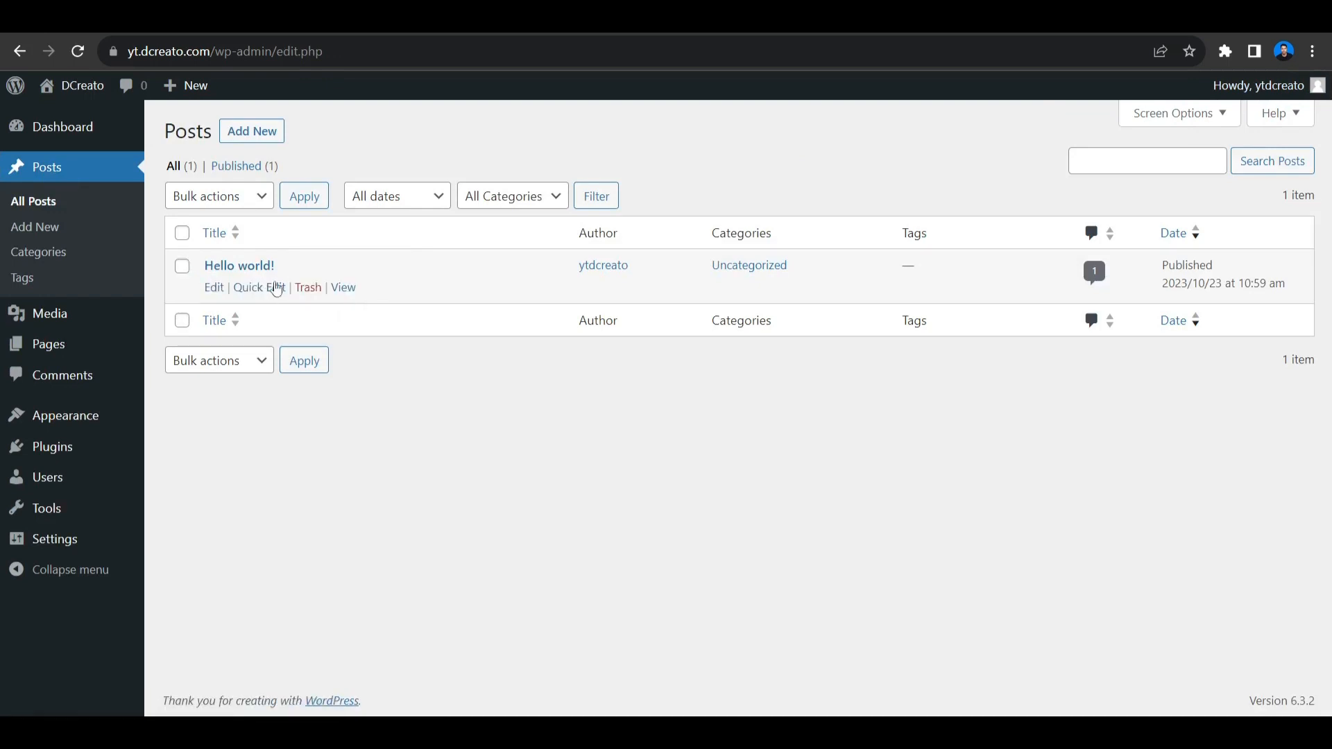
pyautogui.click(343, 287)
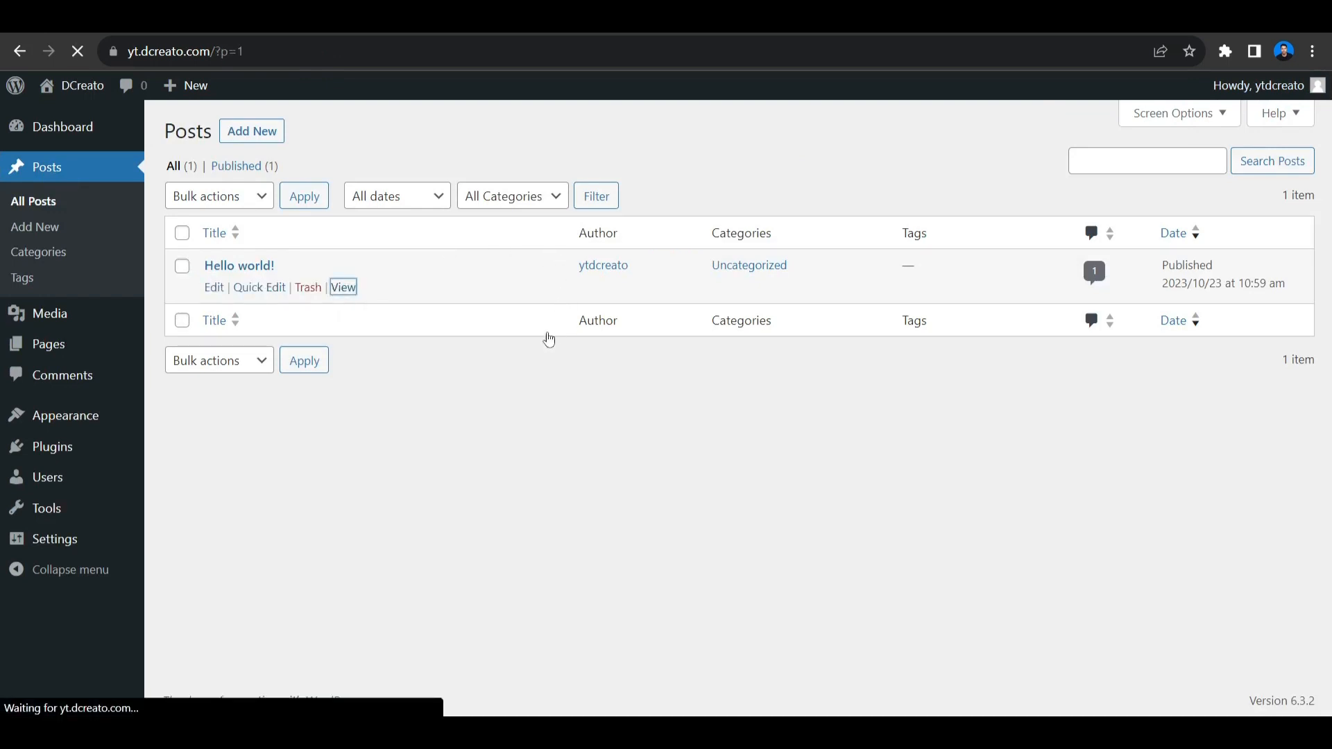
pyautogui.scroll(-7, 346, 381)
pyautogui.scroll(5, 345, 385)
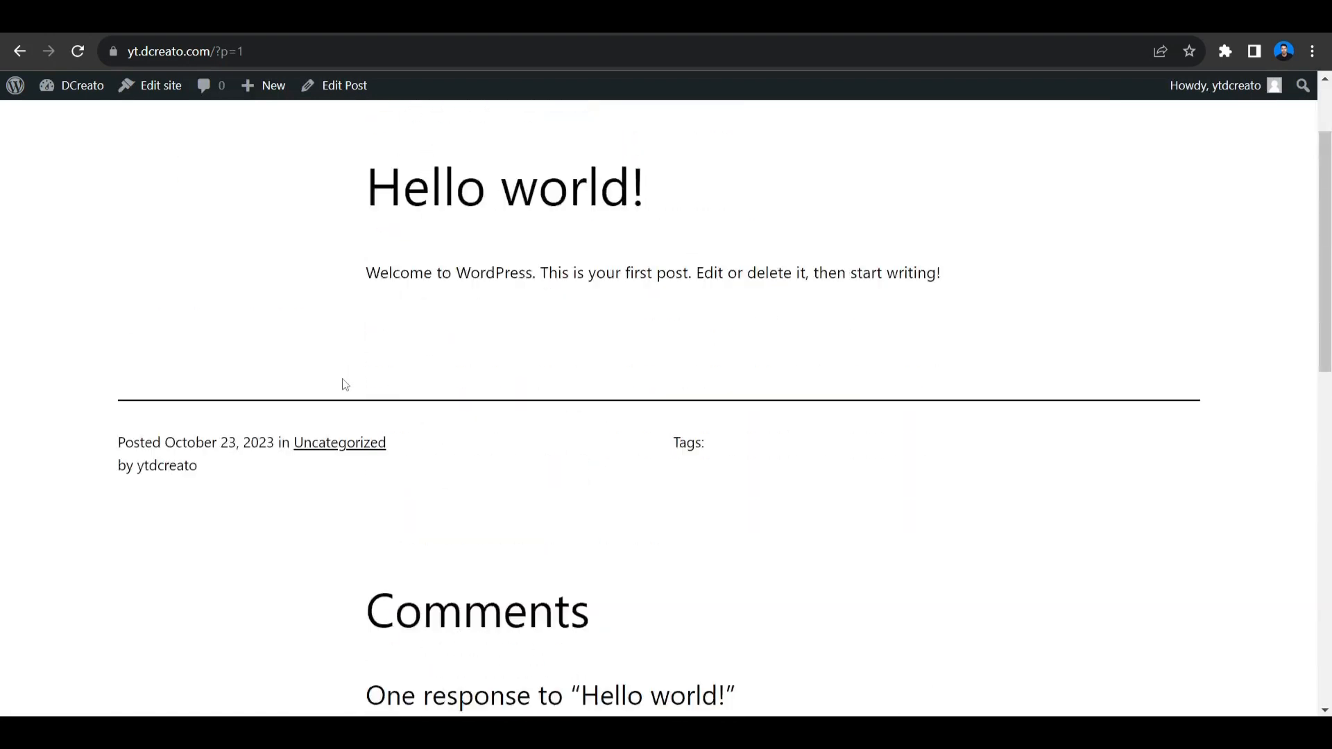
pyautogui.scroll(-1, 343, 380)
pyautogui.scroll(3, 343, 381)
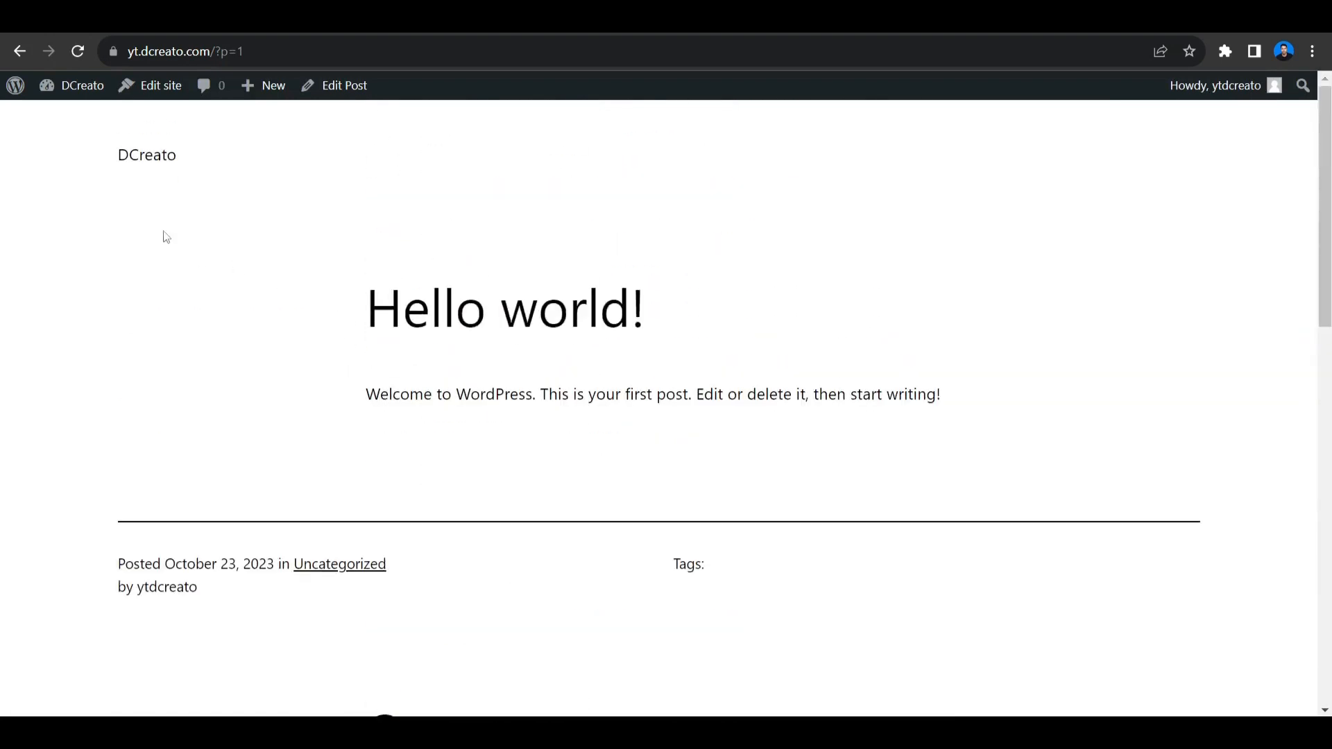
pyautogui.click(15, 55)
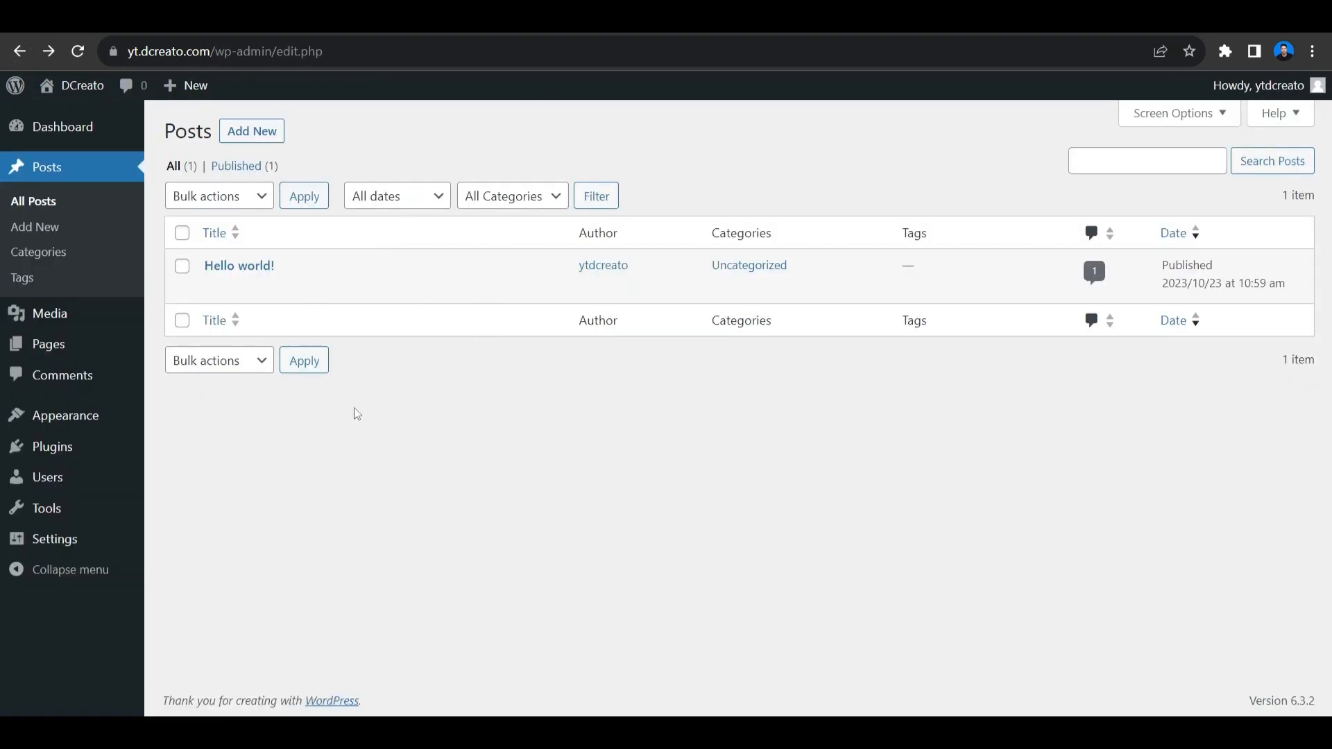
pyautogui.click(182, 267)
pyautogui.click(308, 287)
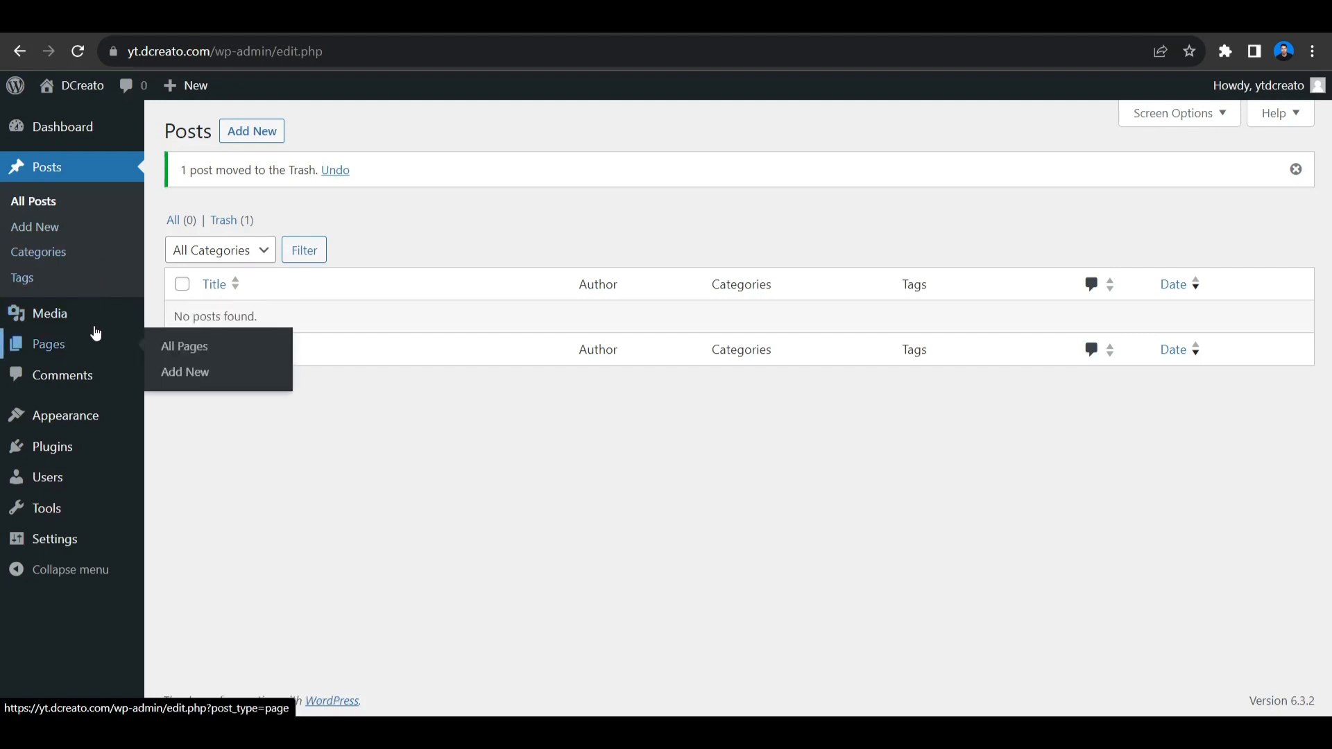
# Look through the media library, the list of all pages and the comments list
pyautogui.moveTo(96, 328)
pyautogui.click(163, 320)
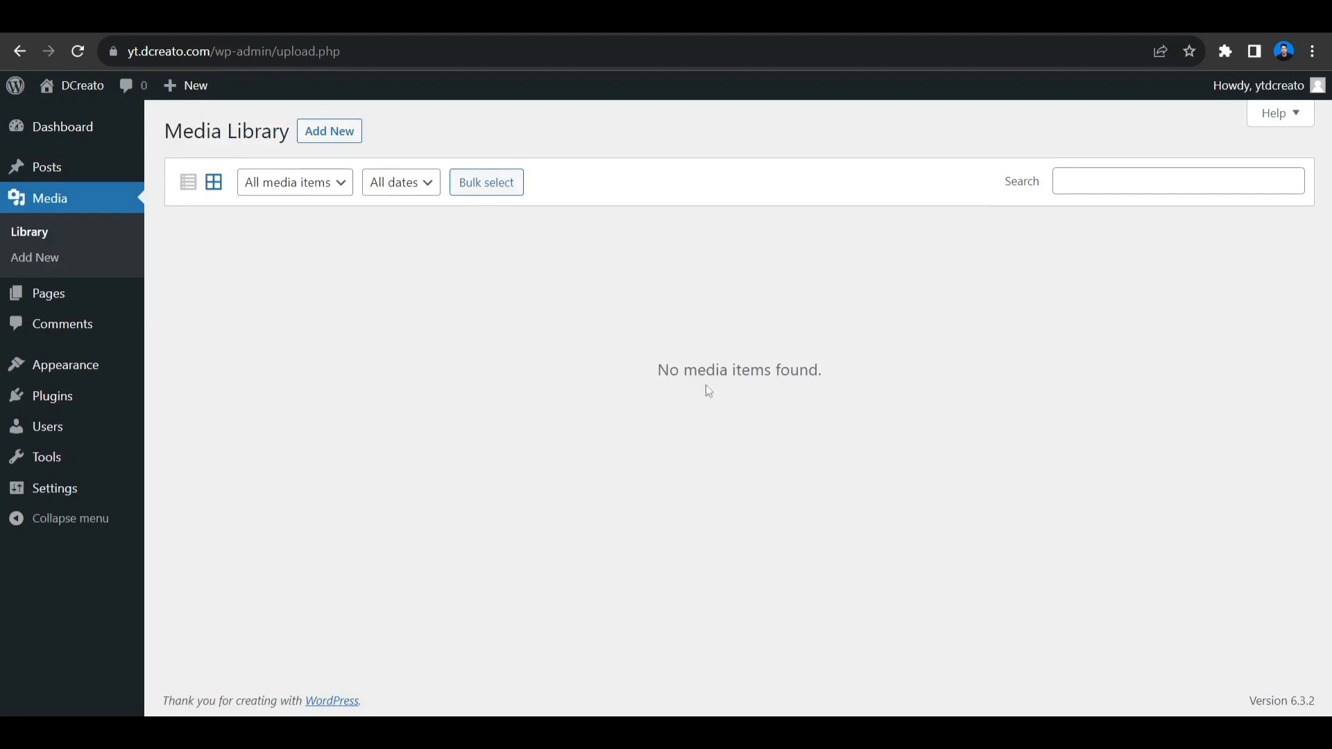
pyautogui.click(161, 303)
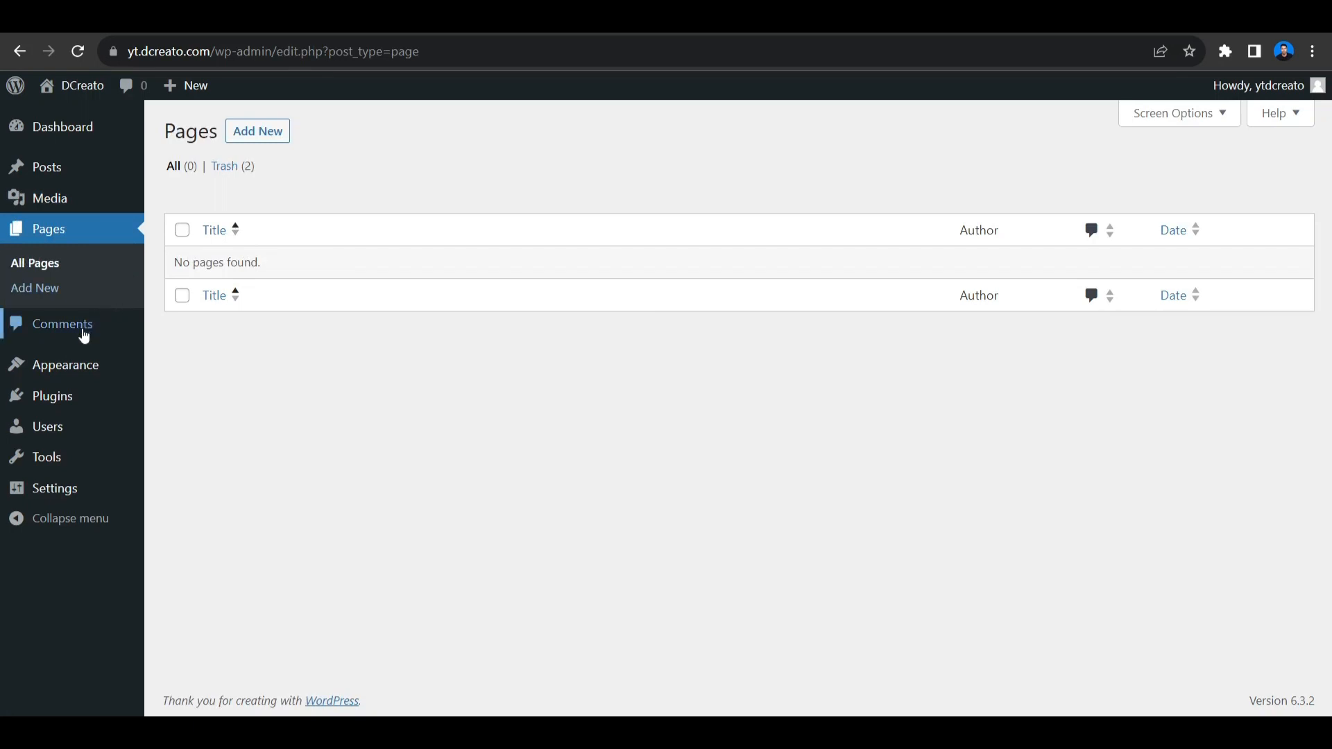
pyautogui.moveTo(83, 360)
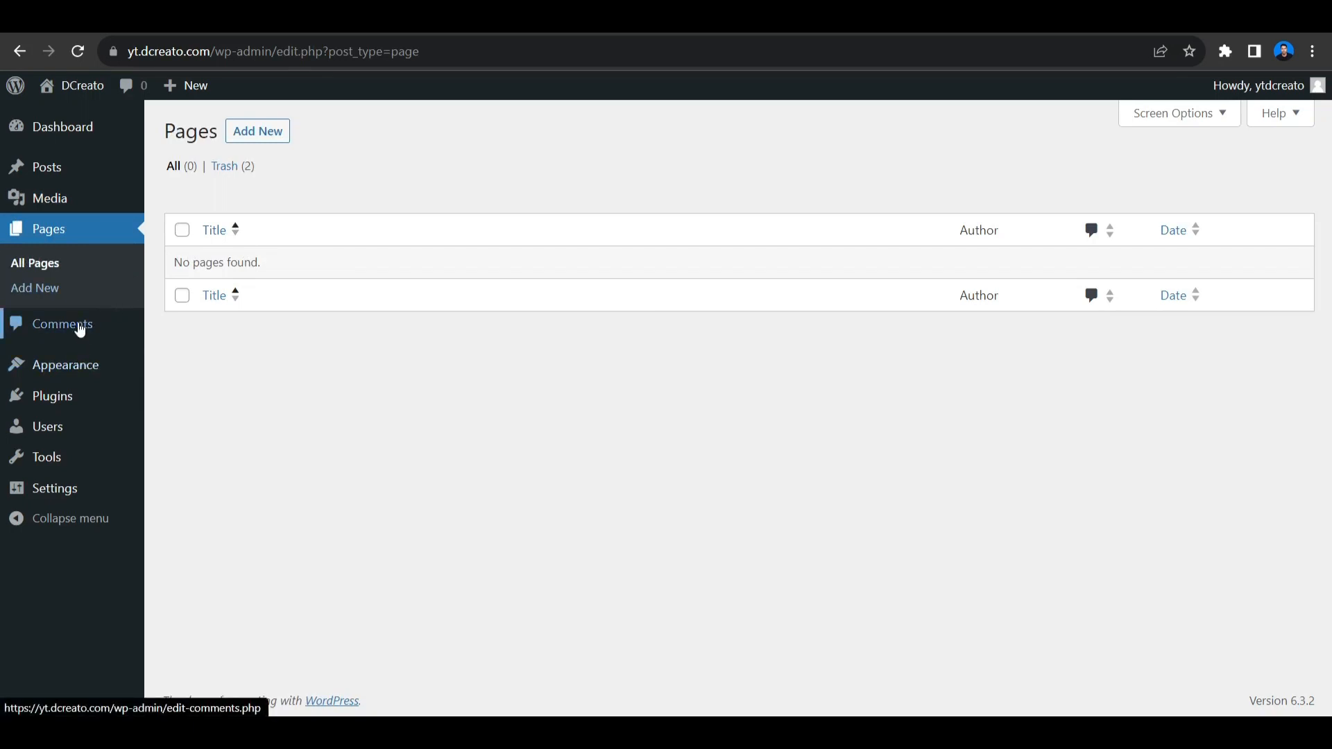
pyautogui.click(81, 328)
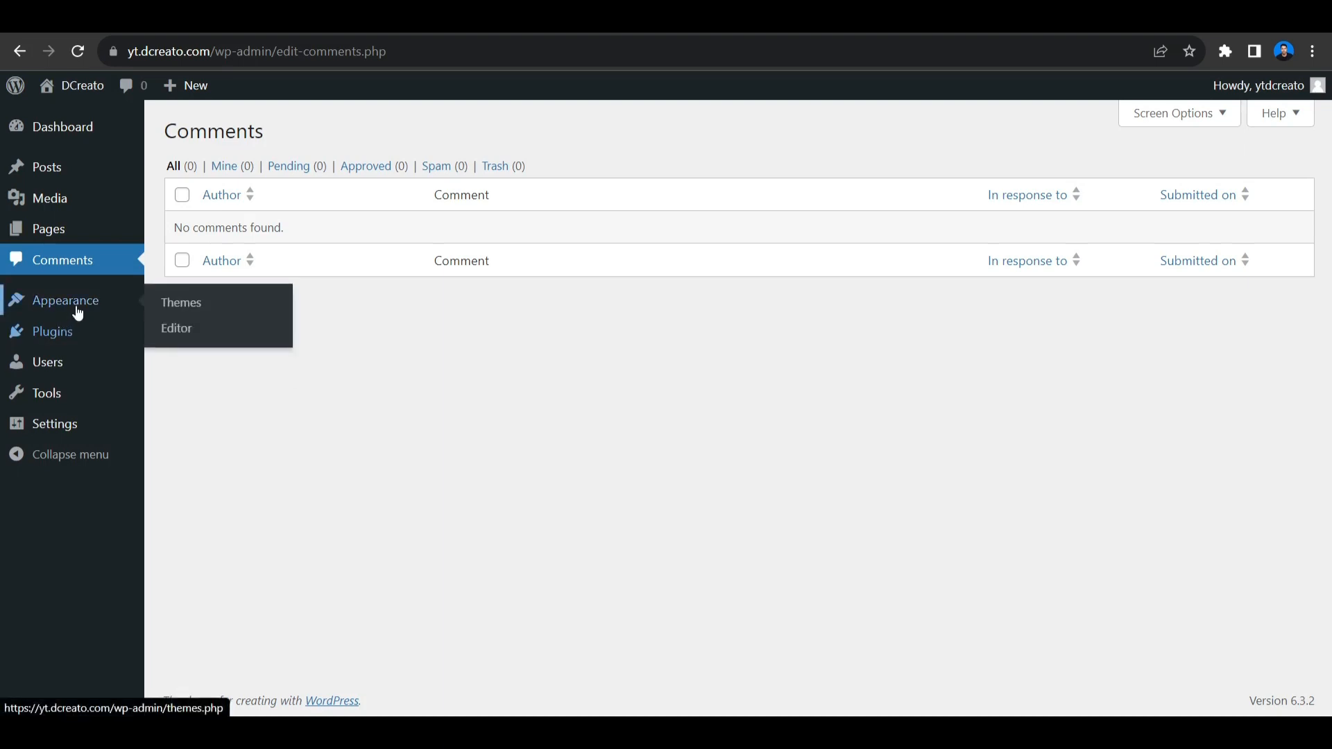
# Check the installed plugins list, open the page for adding new plugins and browse the featured plugins
pyautogui.moveTo(87, 344)
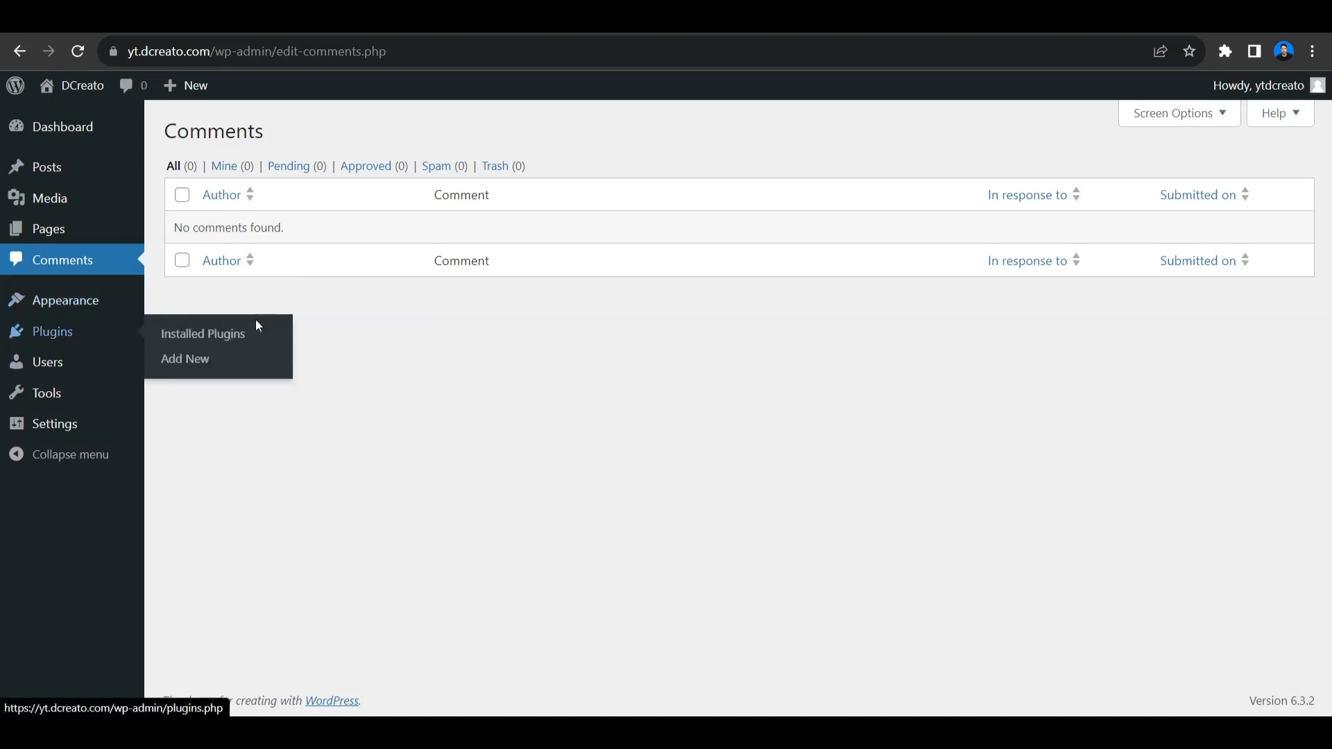
pyautogui.click(209, 334)
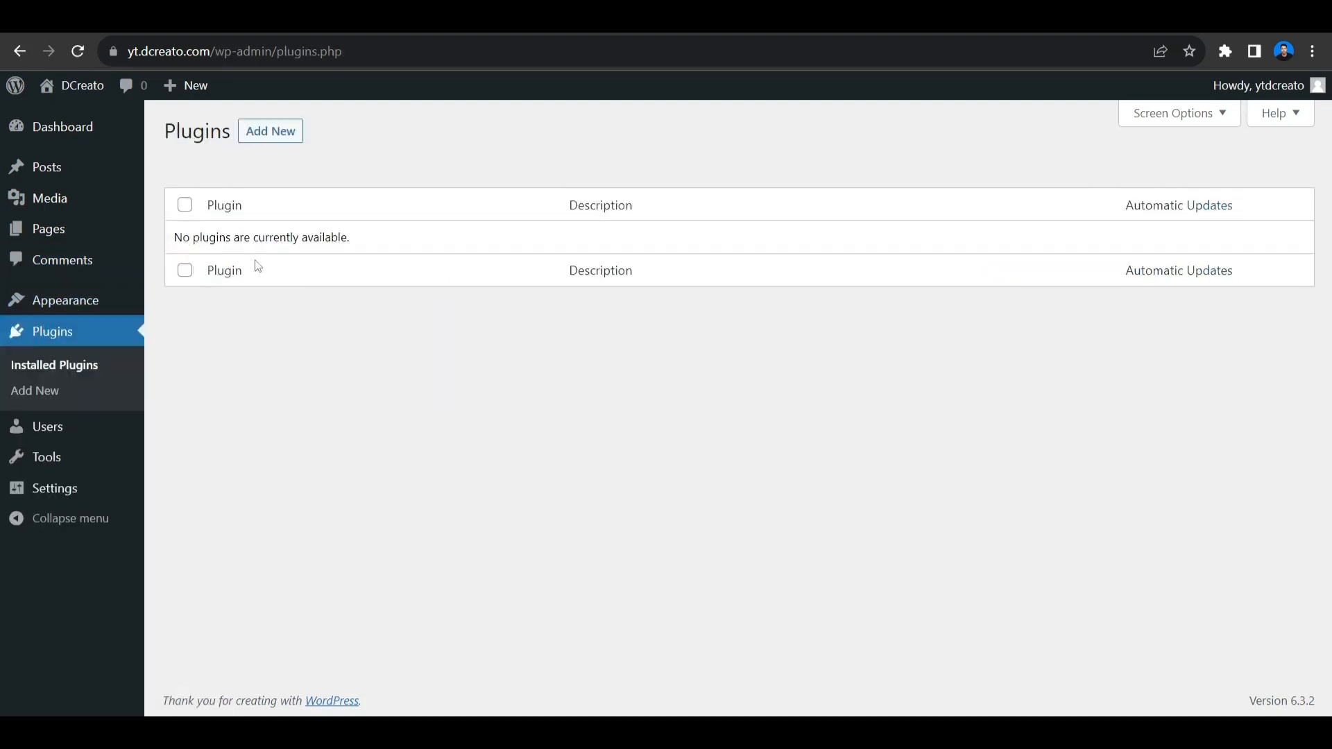
pyautogui.click(274, 140)
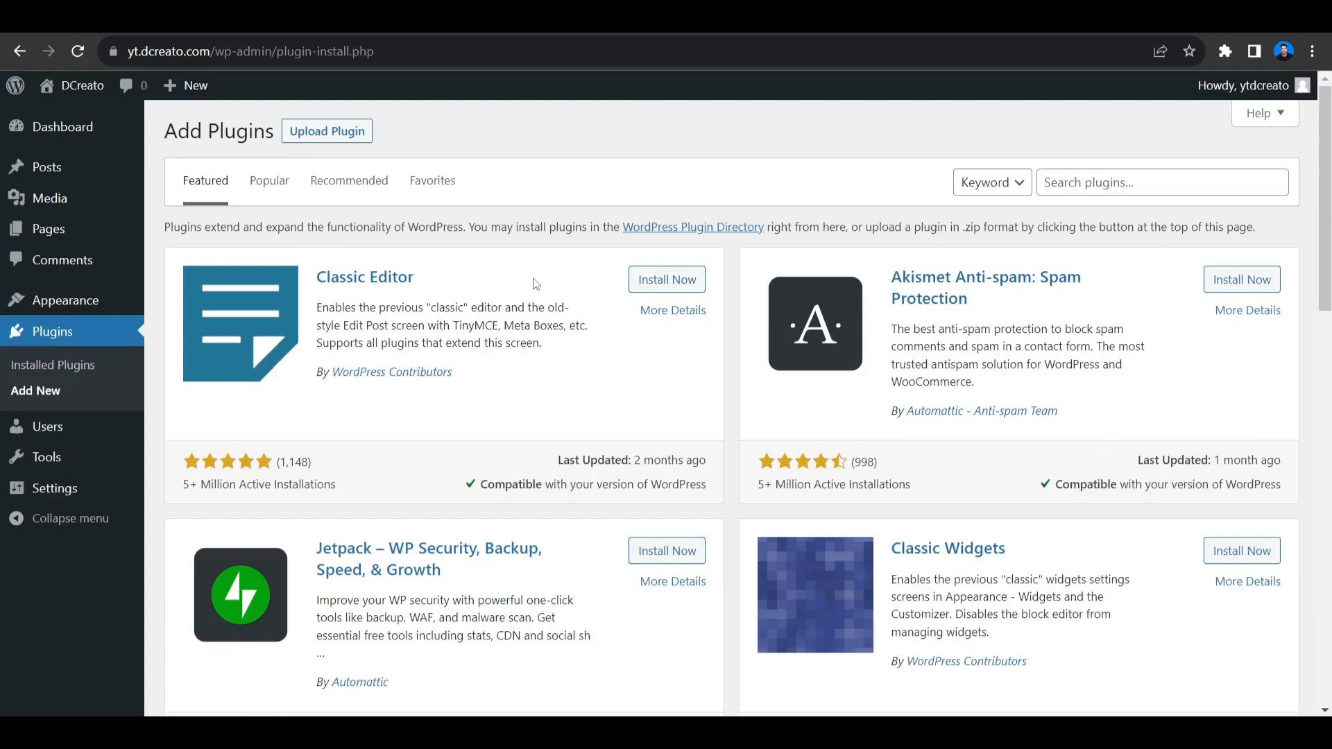
pyautogui.scroll(-15, 669, 326)
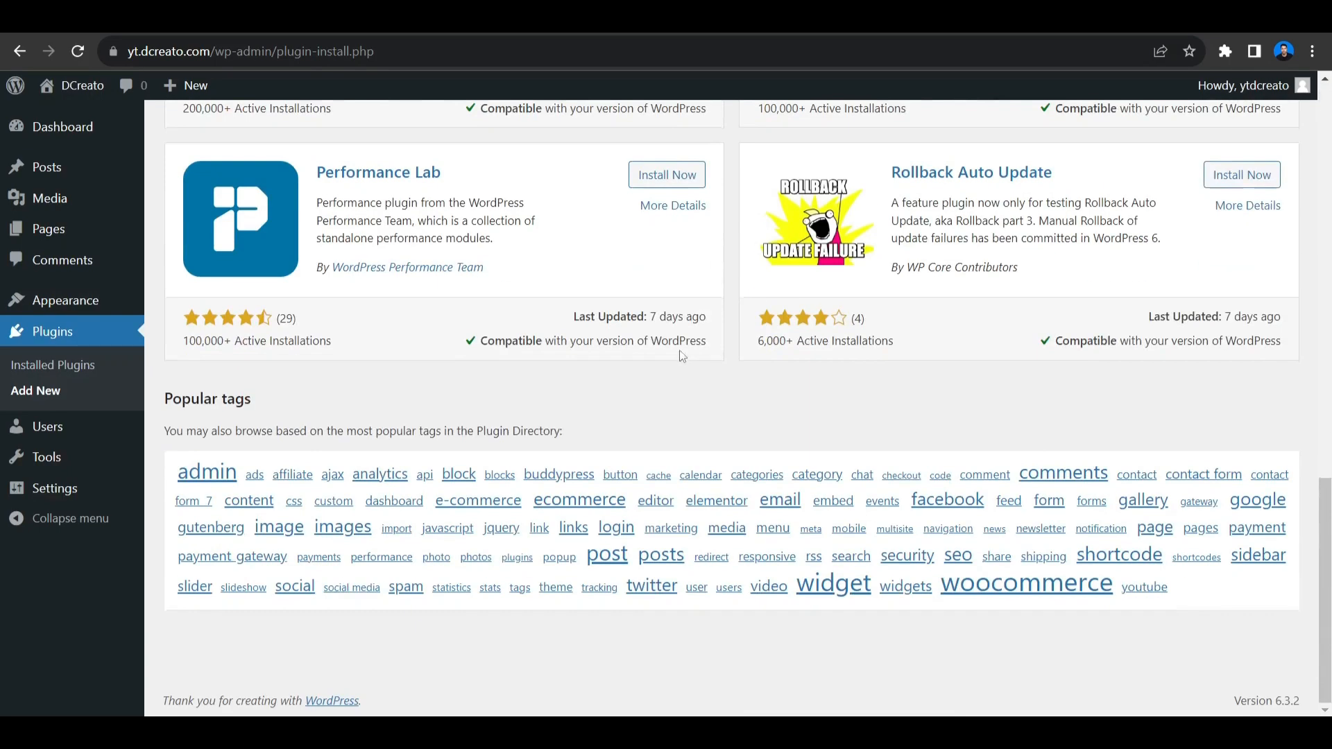
pyautogui.scroll(15, 504, 449)
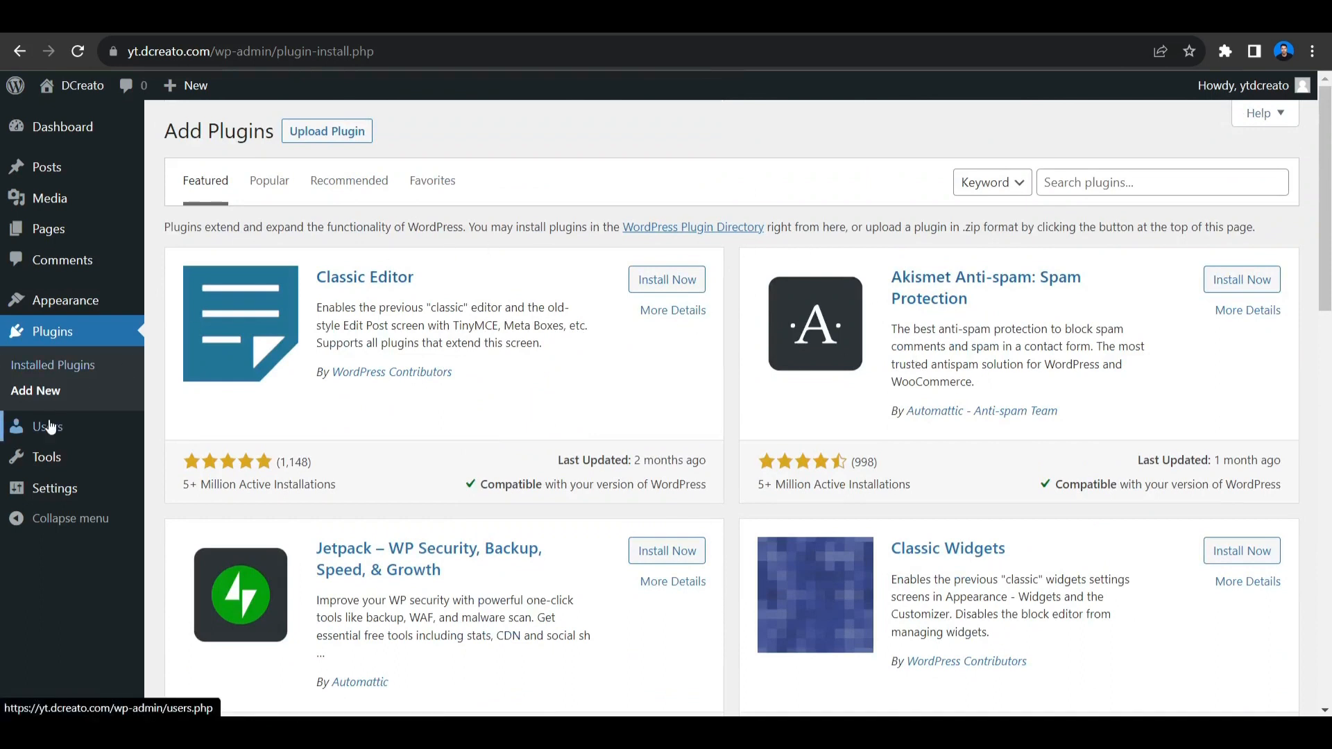
pyautogui.moveTo(50, 426)
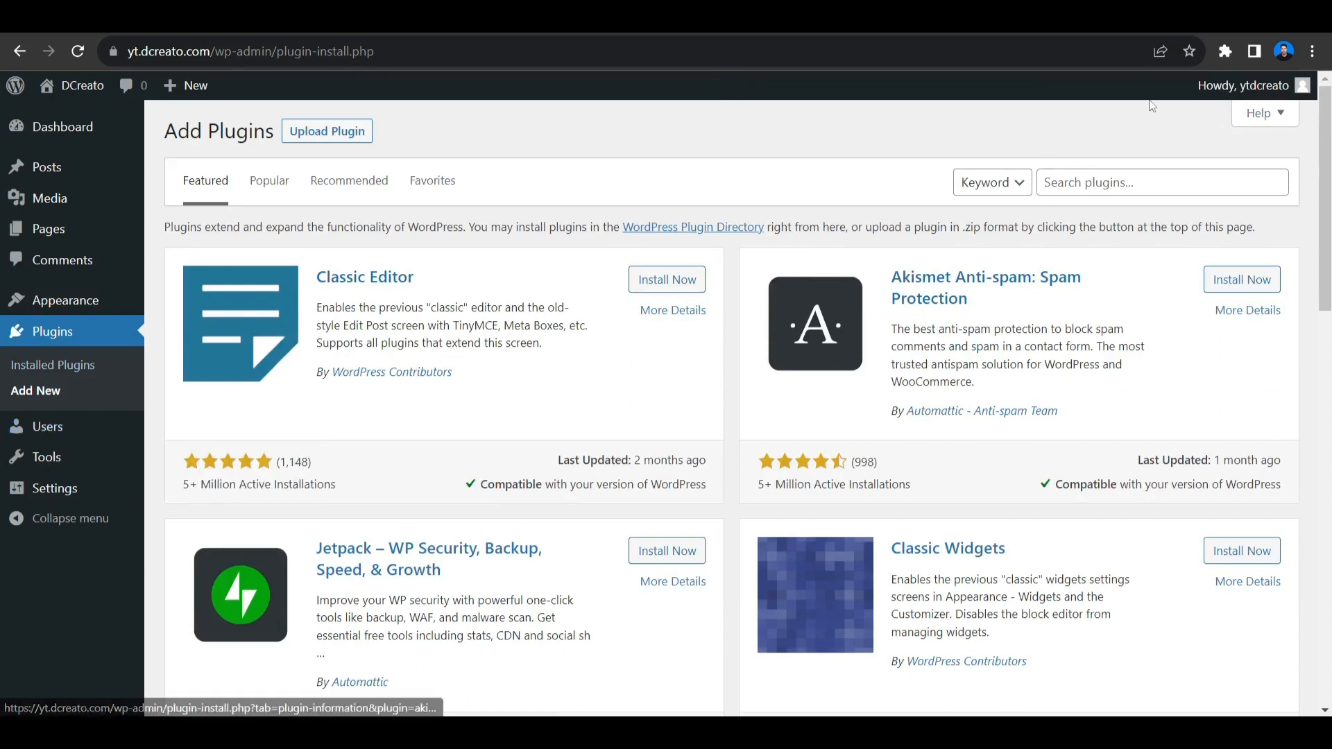
pyautogui.moveTo(1198, 87)
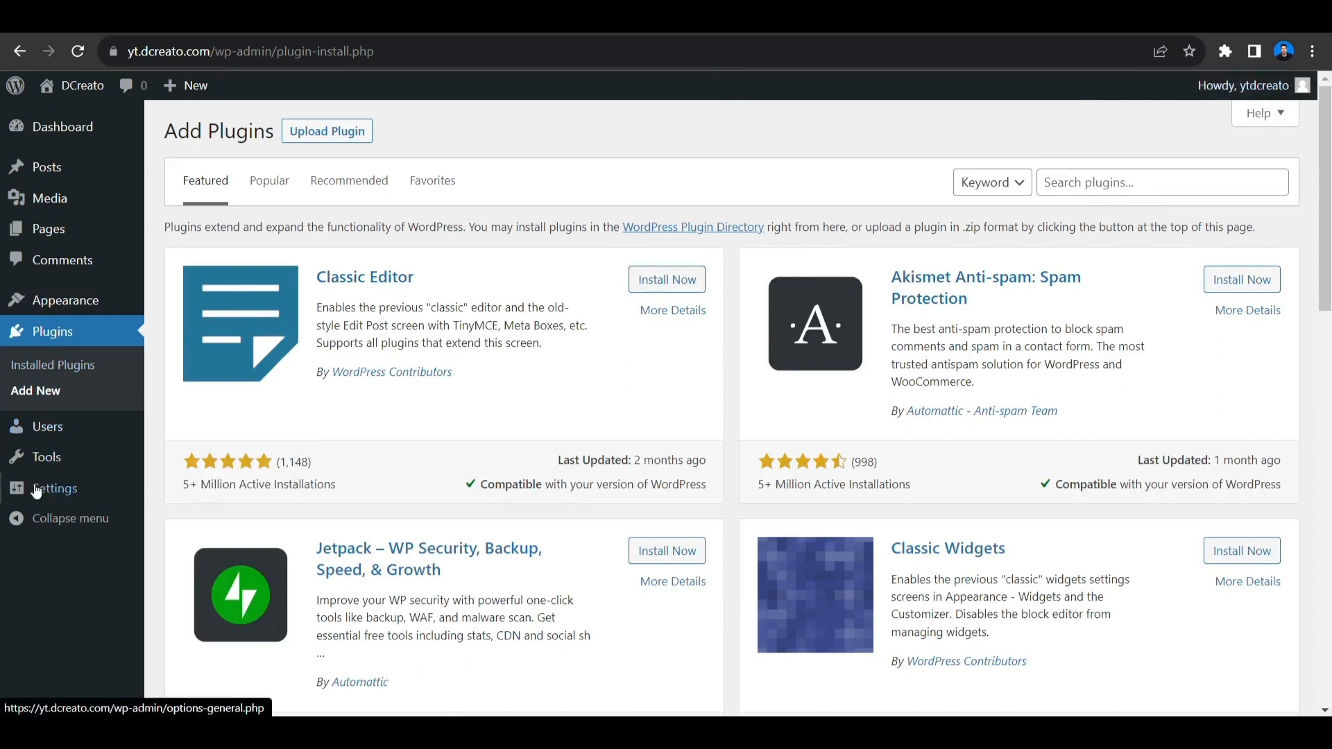
pyautogui.moveTo(54, 498)
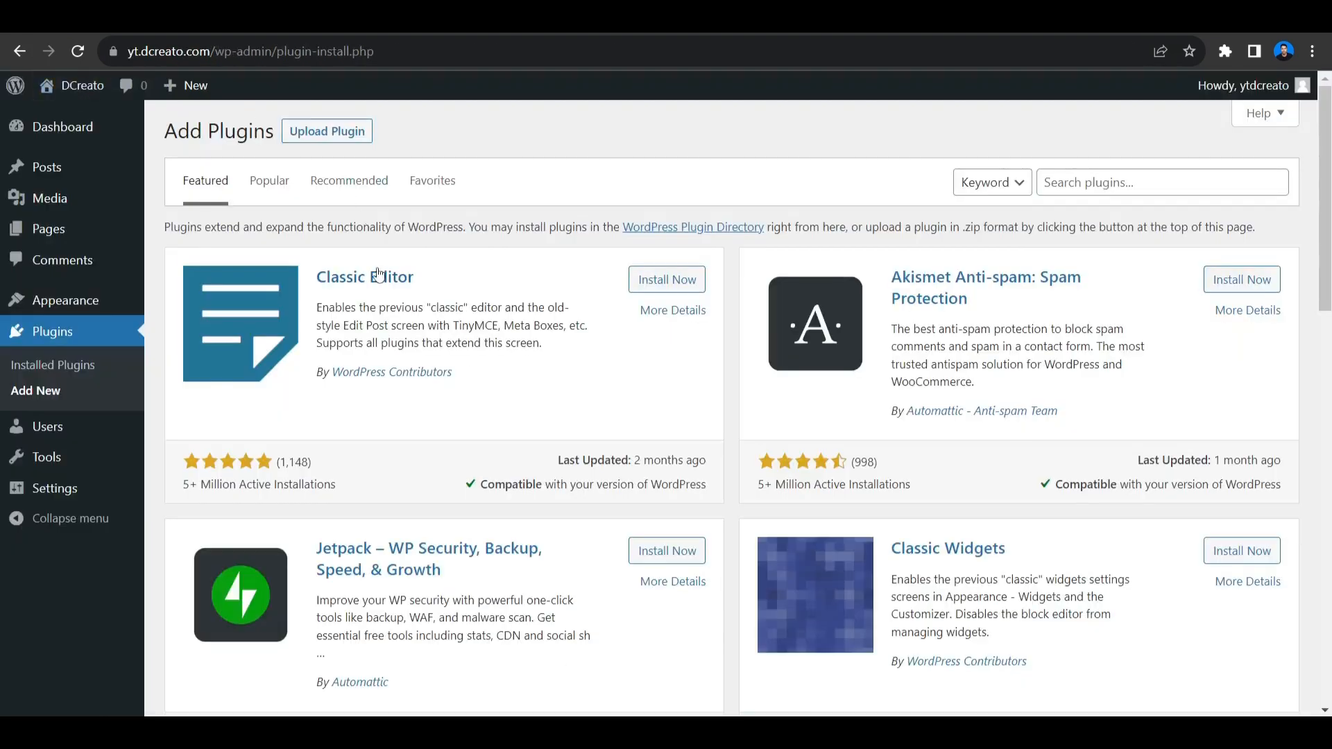
# Search the plugin directory for "elementor" and install the Elementor Website Builder plugin
pyautogui.click(1059, 184)
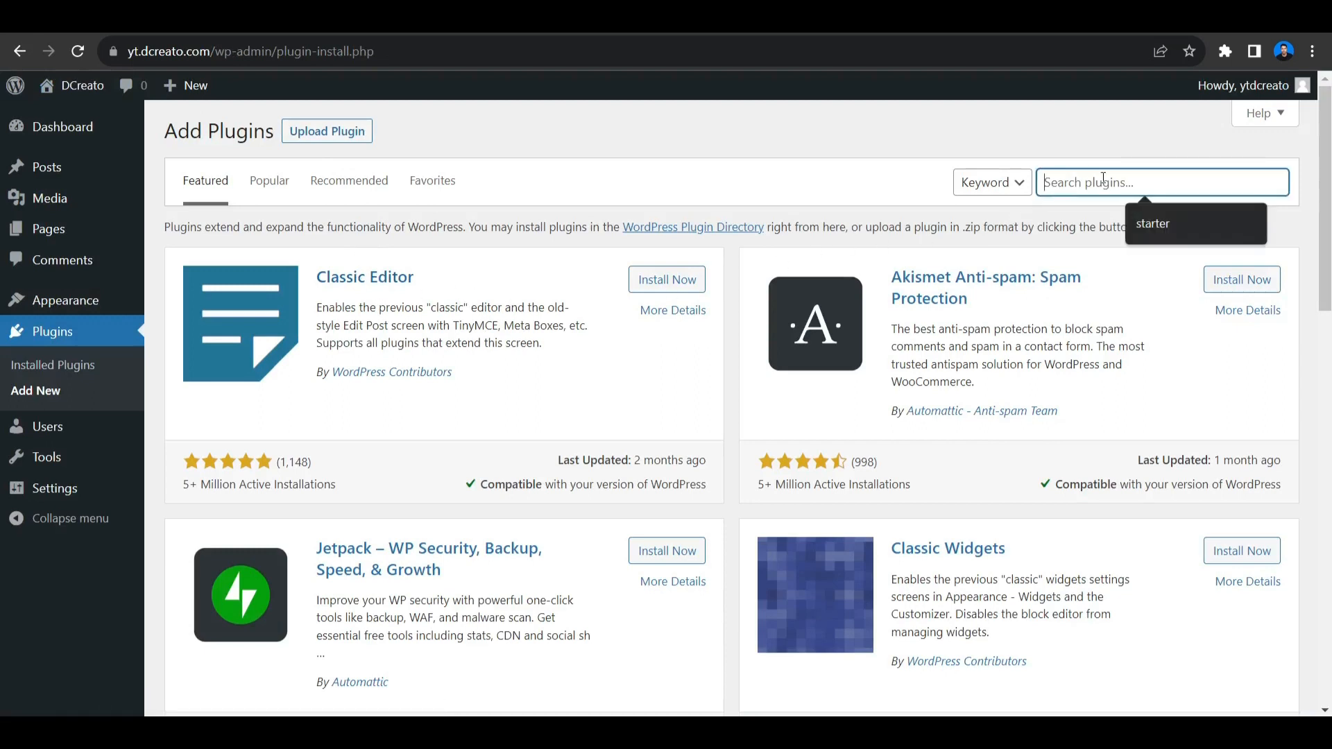
pyautogui.write('leme')
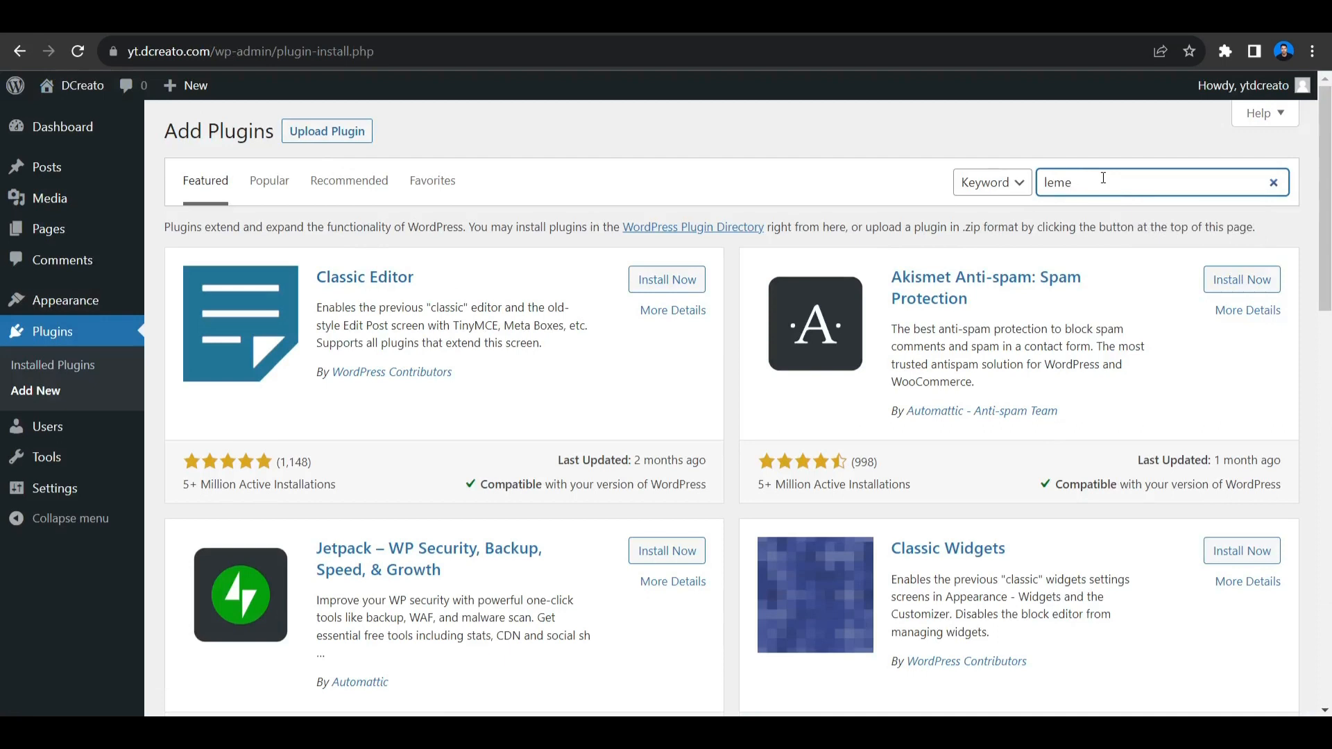
pyautogui.press('BackSpace')
pyautogui.press('BackSpace')
pyautogui.press('BackSpace')
pyautogui.press('BackSpace')
pyautogui.write('el')
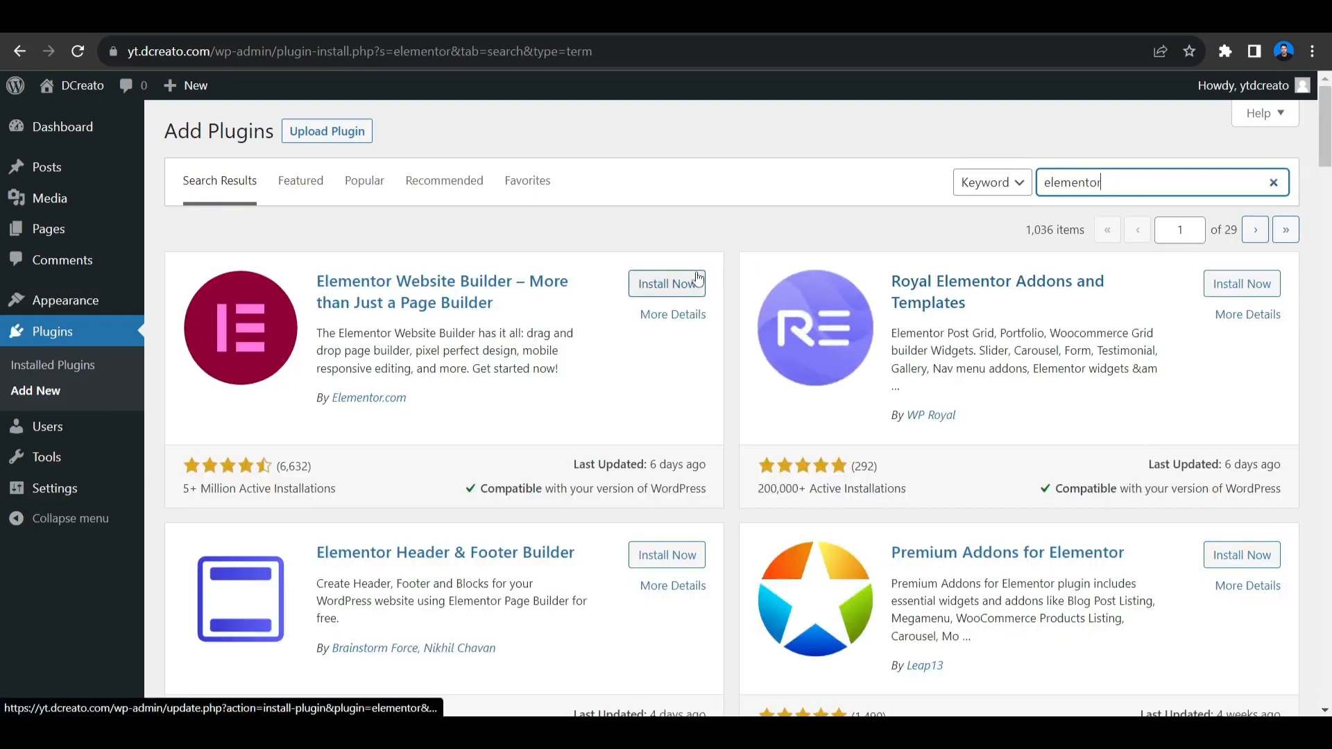
pyautogui.click(697, 279)
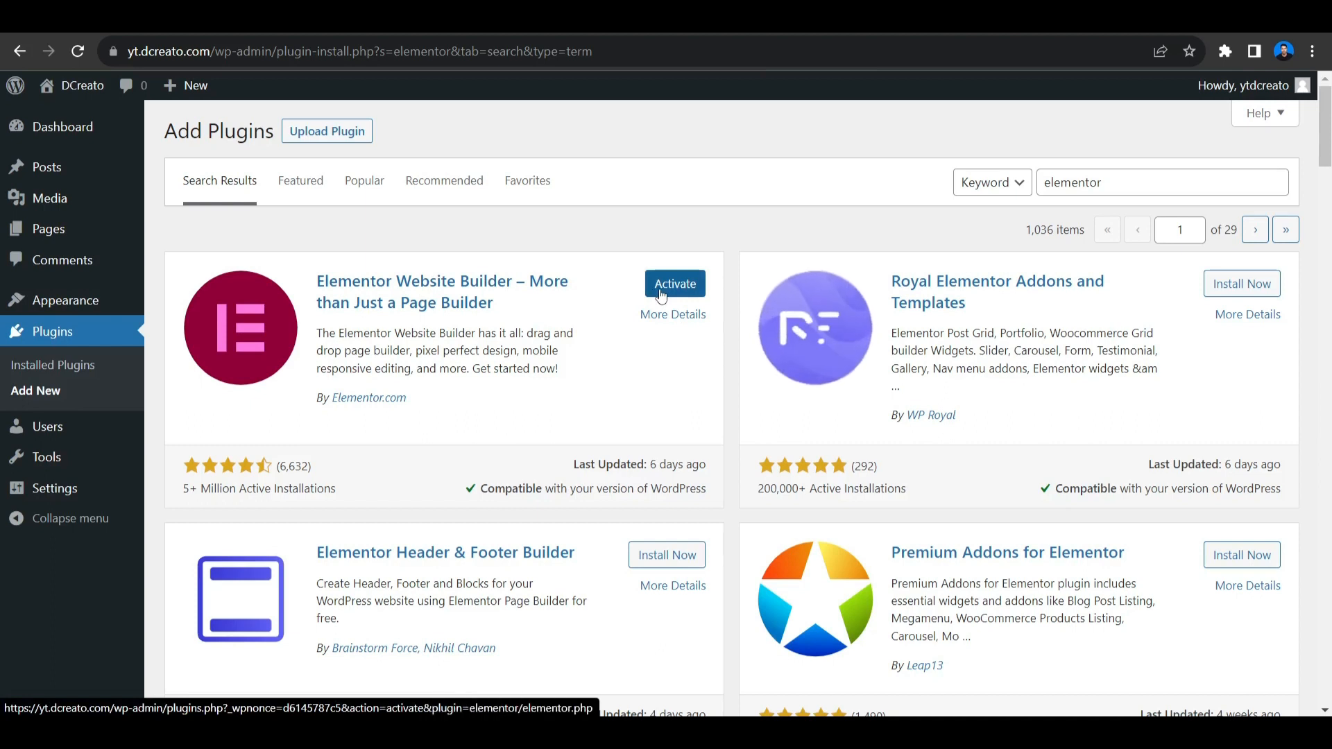
# Look over the installed themes, search the theme directory for "blocksy" and activate the Blocksy theme
pyautogui.moveTo(107, 303)
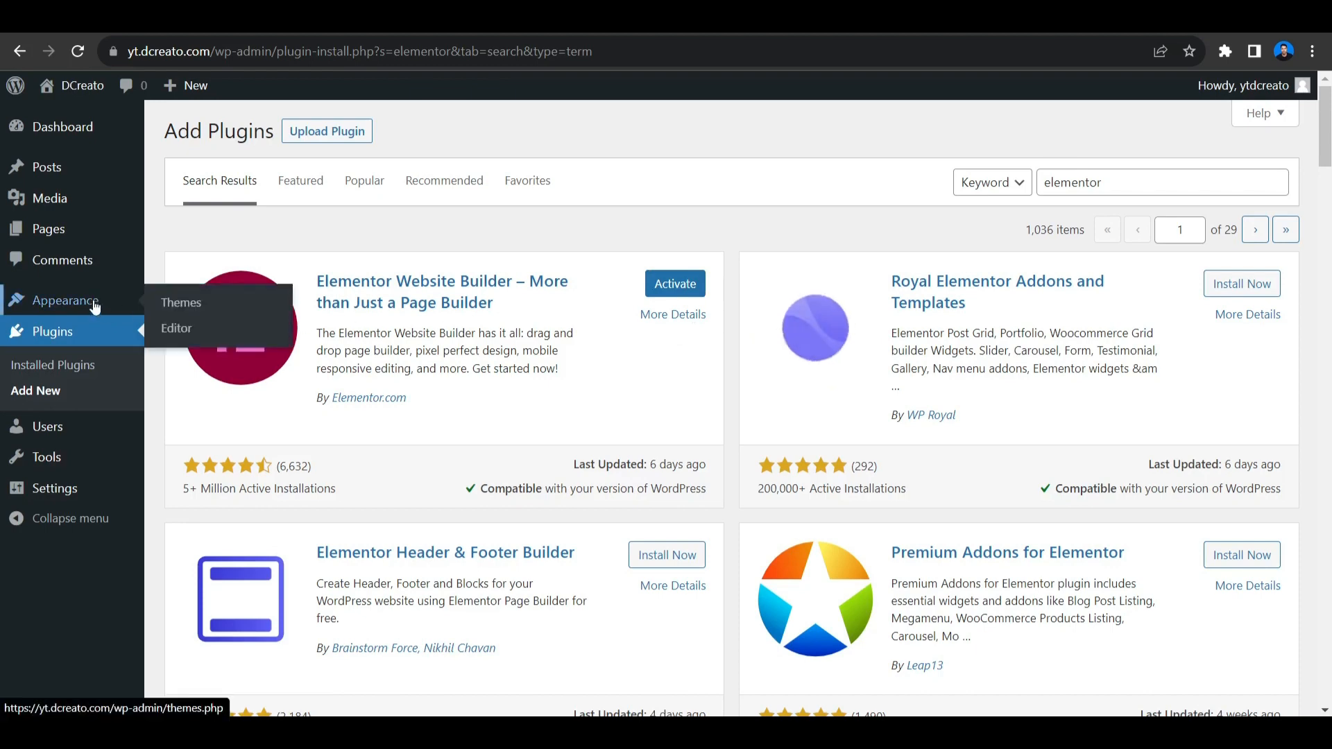
pyautogui.click(201, 304)
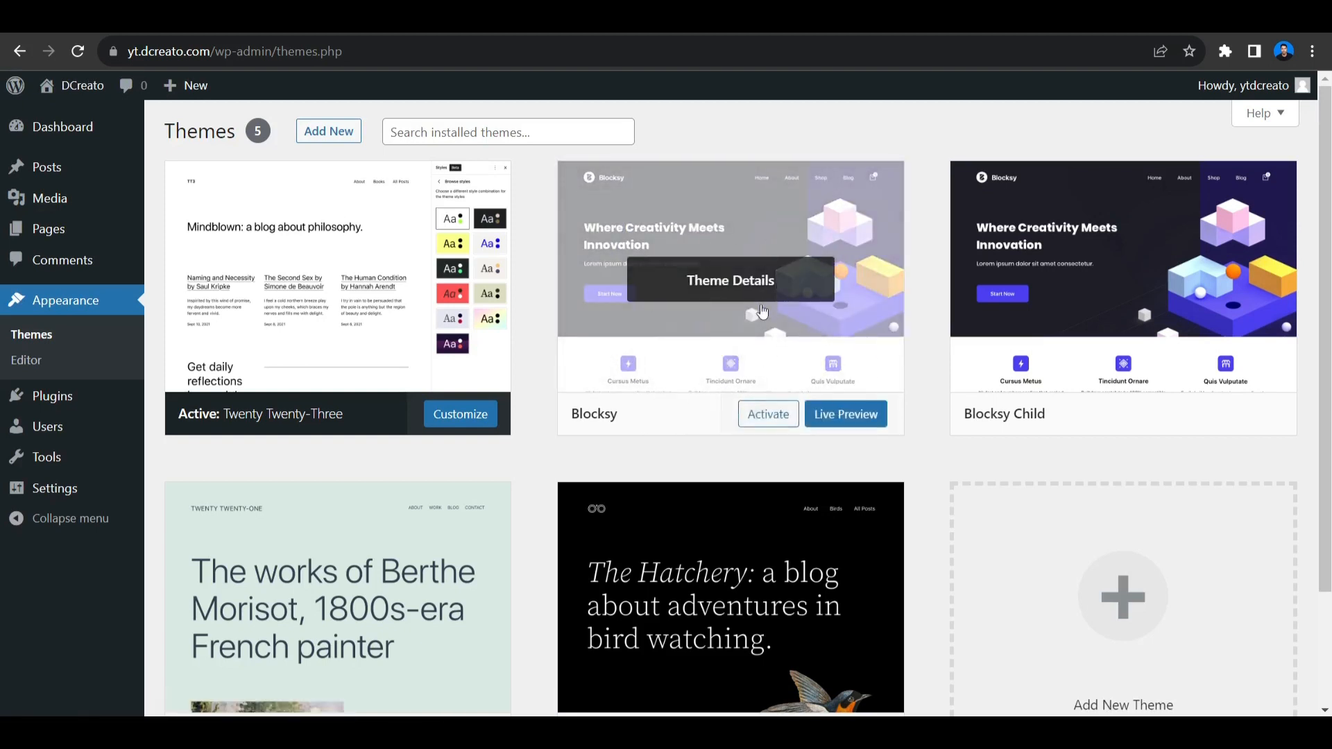
pyautogui.scroll(-2, 680, 396)
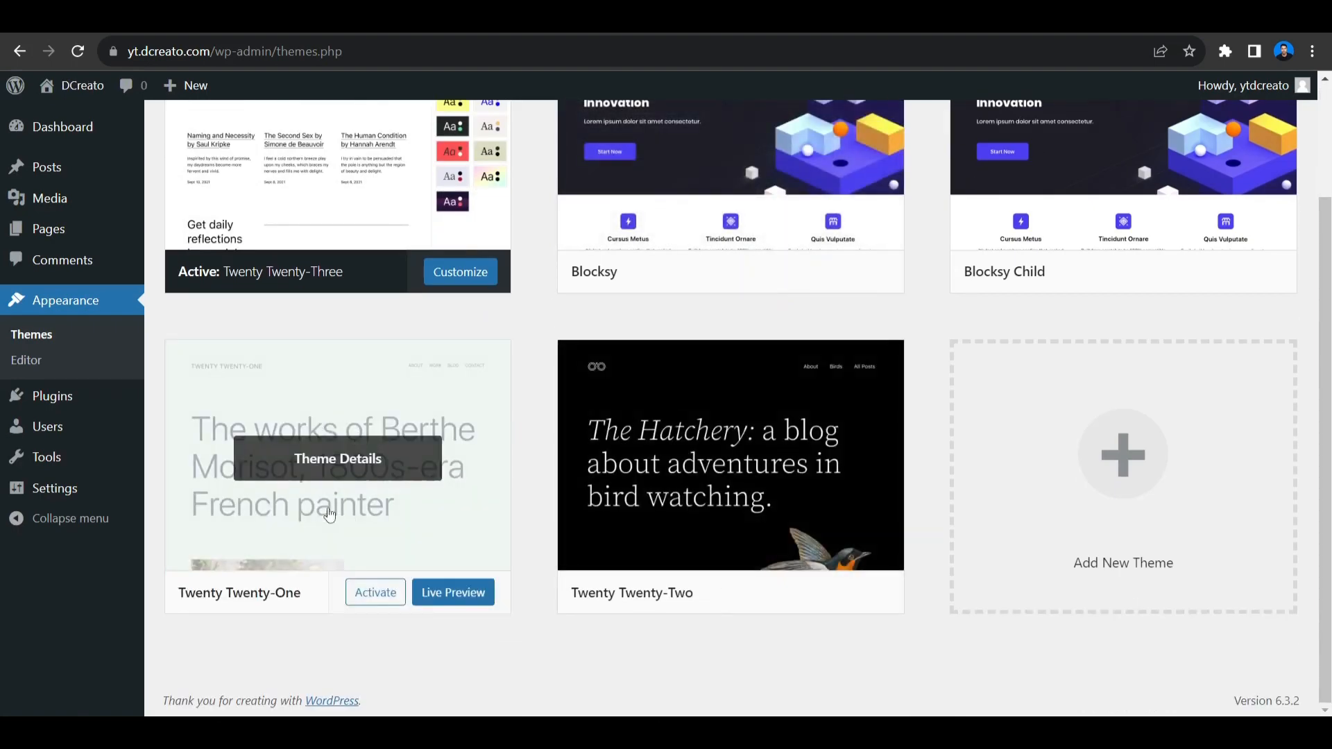
pyautogui.scroll(2, 512, 369)
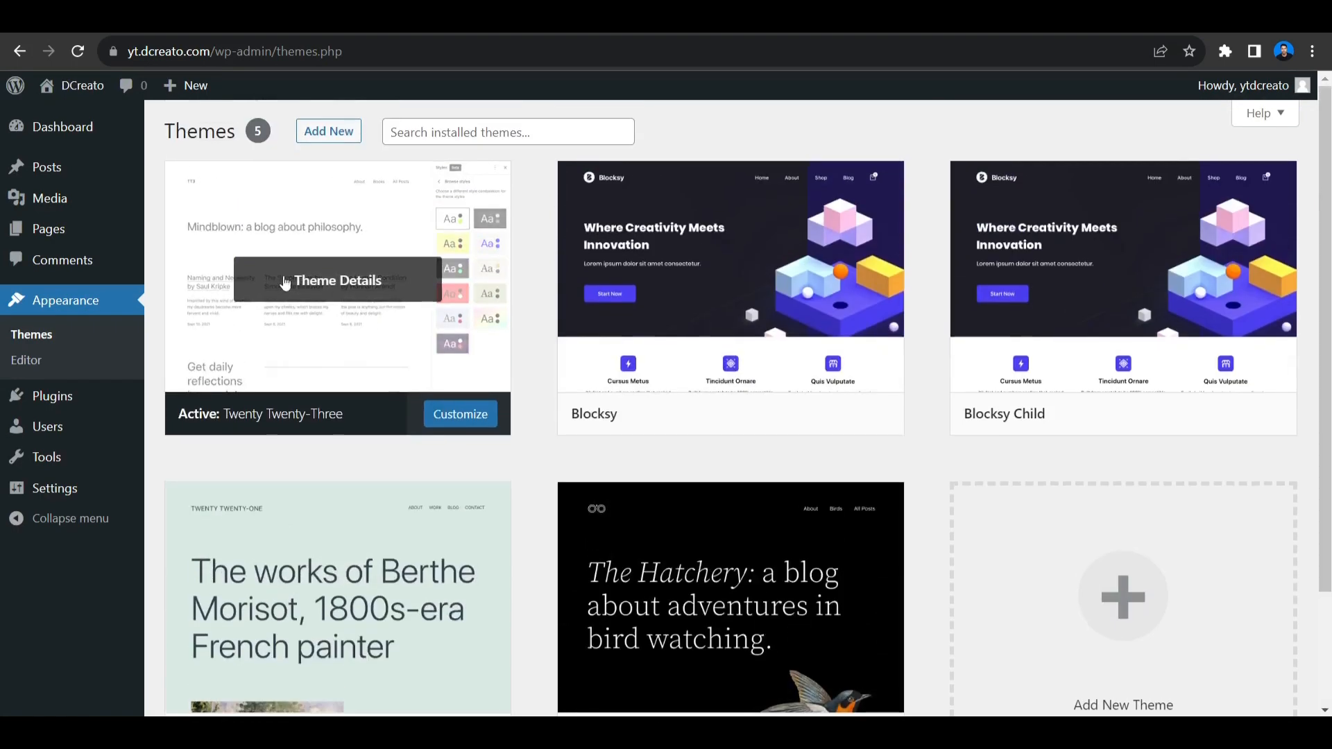
pyautogui.click(326, 150)
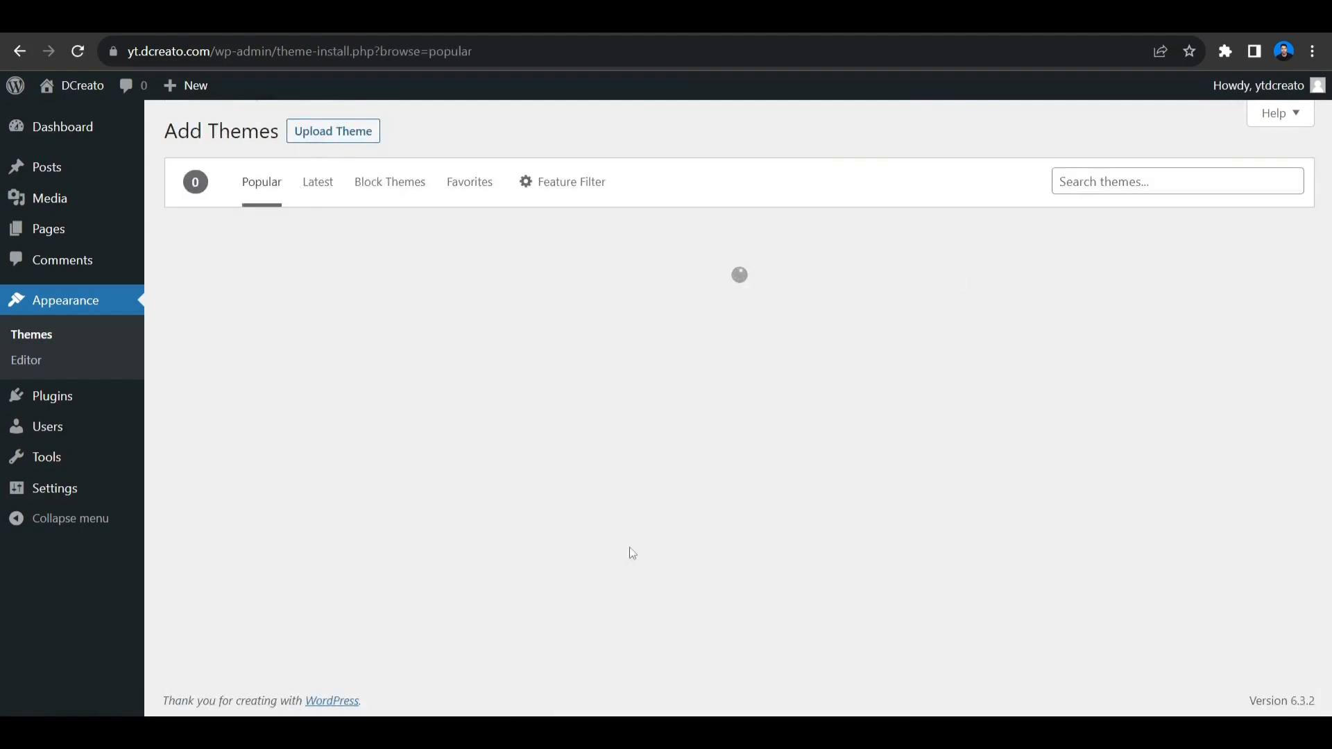
pyautogui.click(1139, 174)
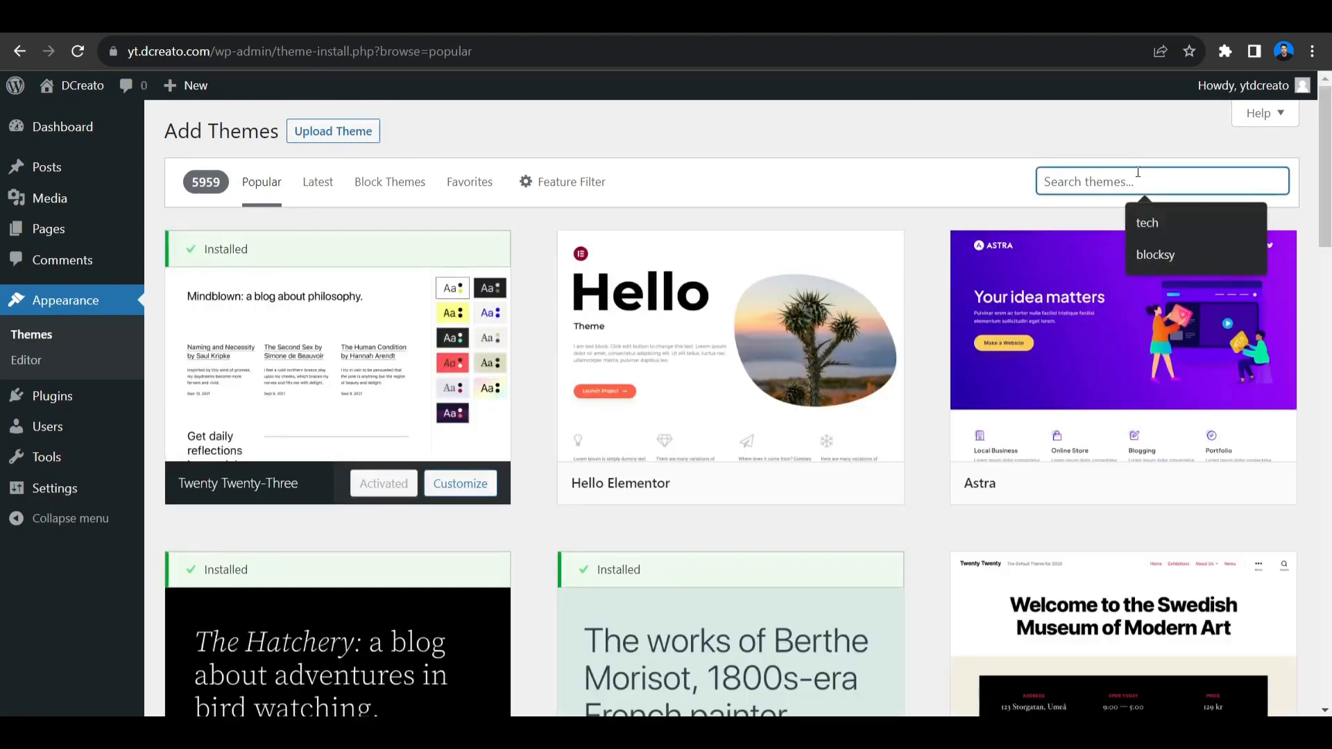
pyautogui.click(1148, 242)
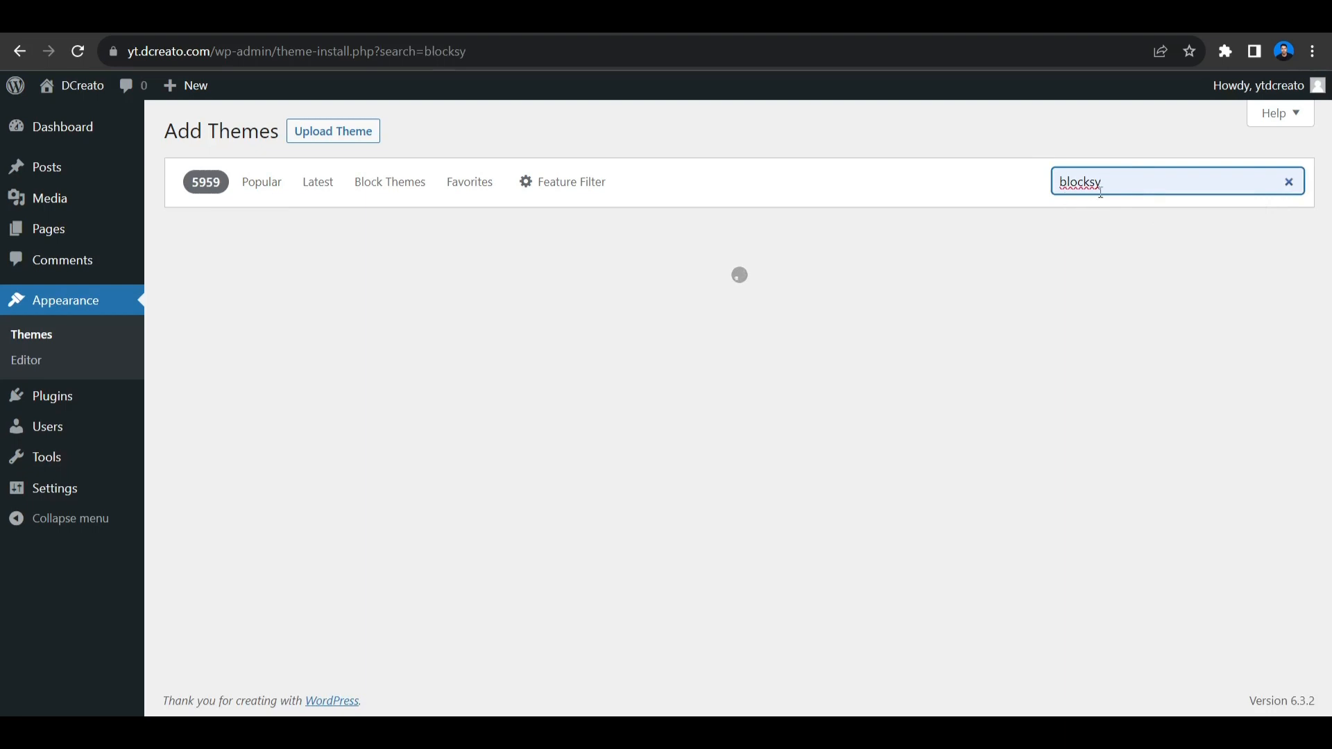
pyautogui.moveTo(326, 351)
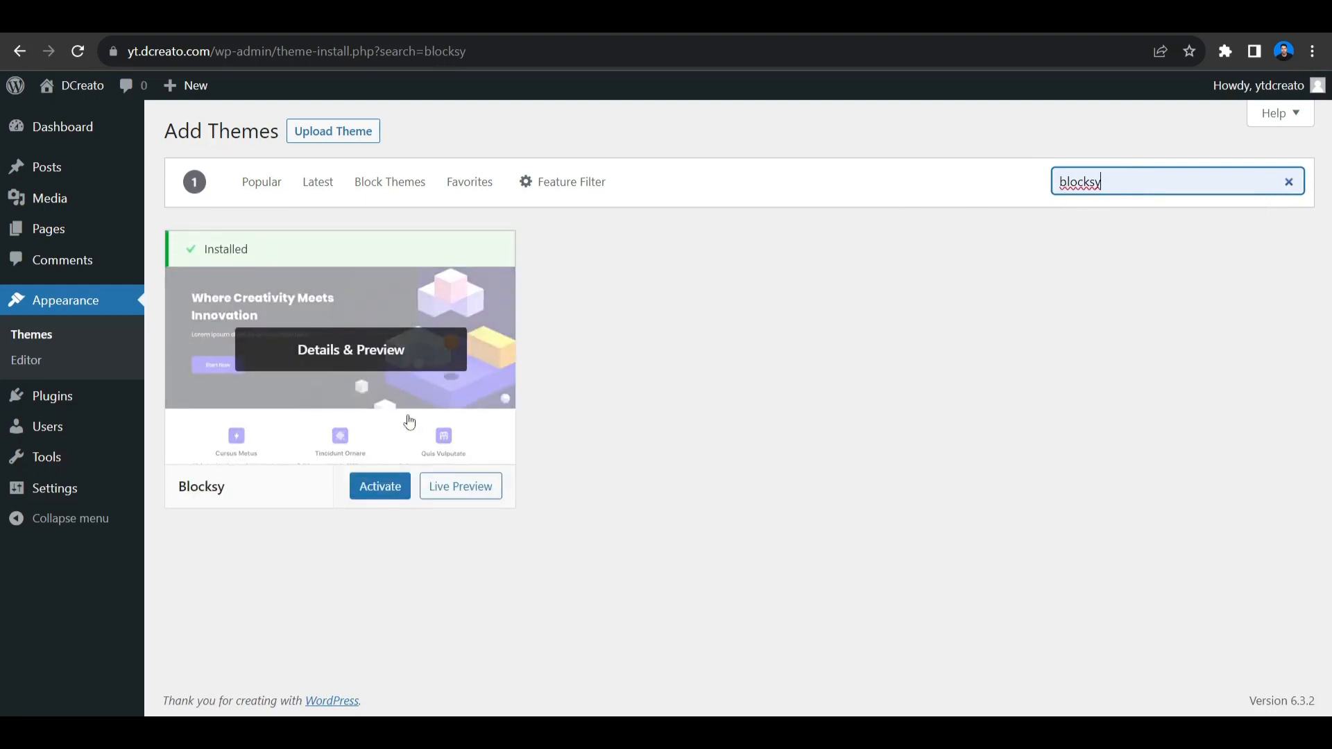
pyautogui.click(401, 498)
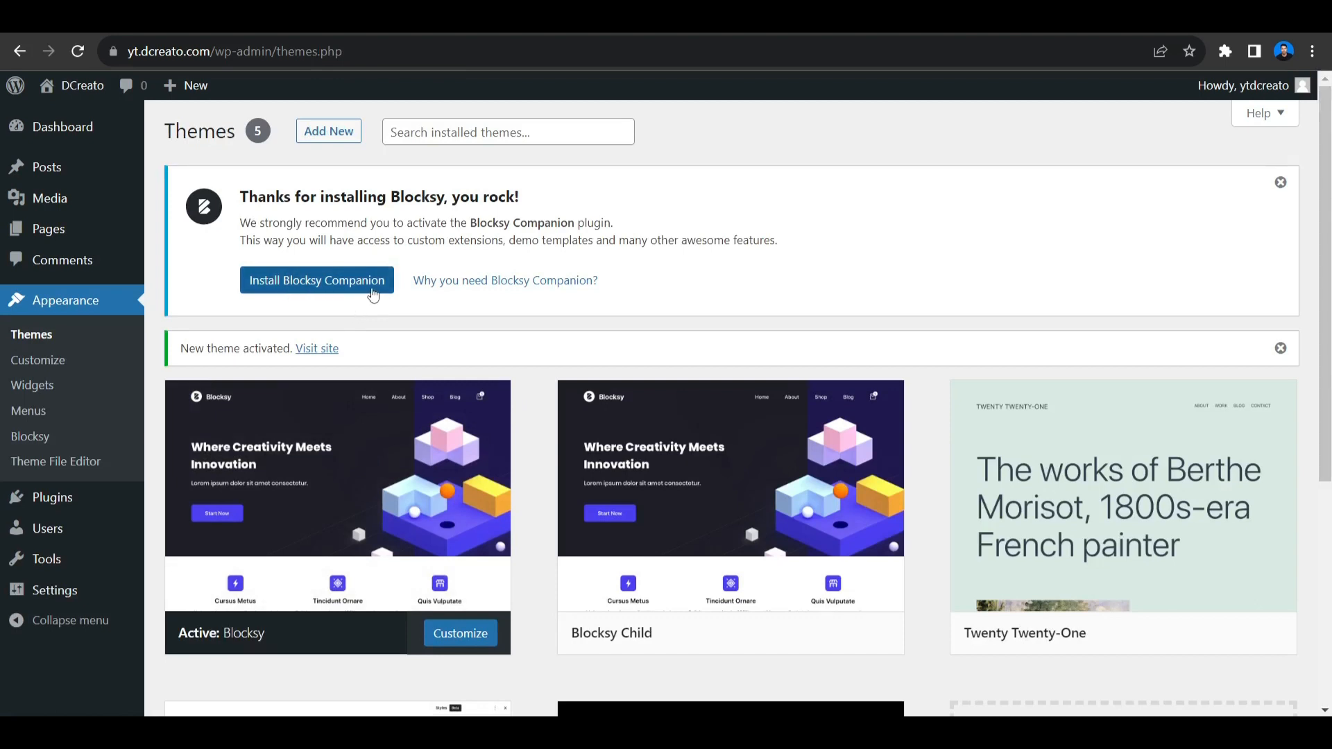
# Install the recommended Blocksy Companion plugin and bulk-activate all installed plugins, including Elementor
pyautogui.click(357, 287)
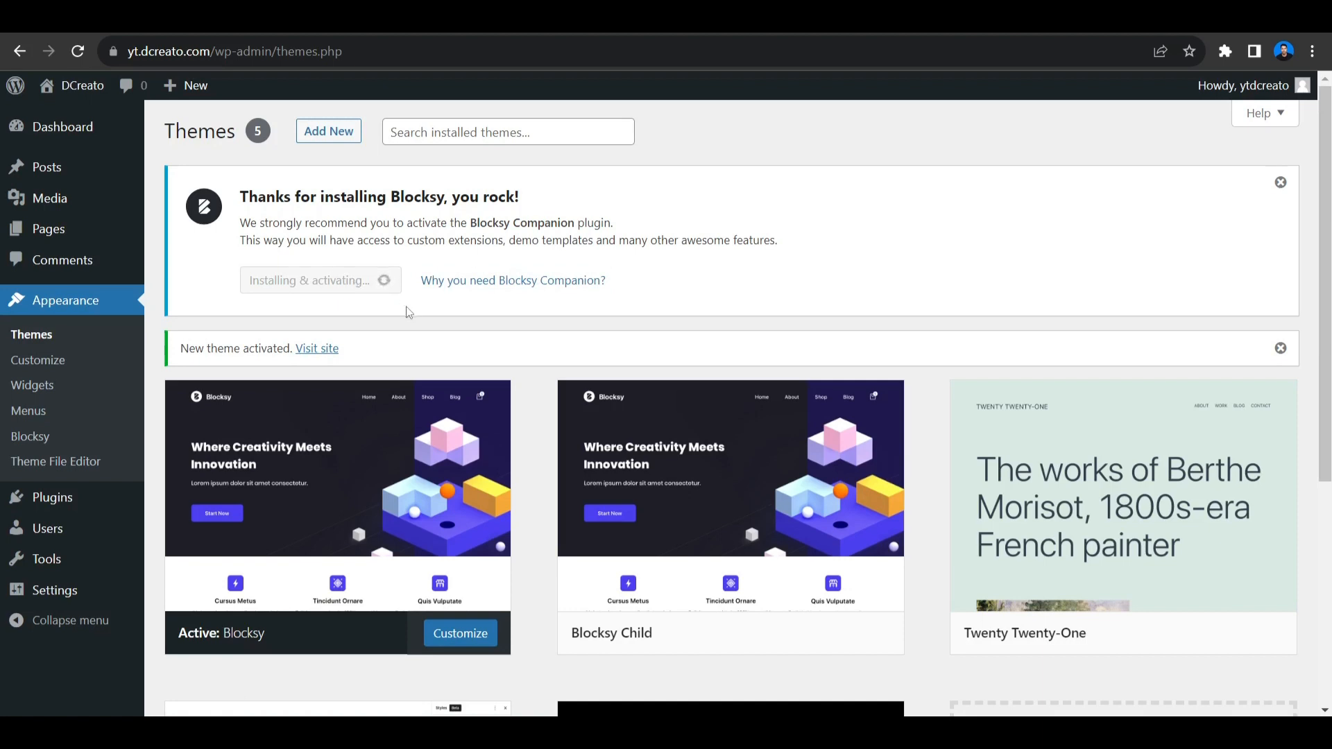
pyautogui.moveTo(709, 557)
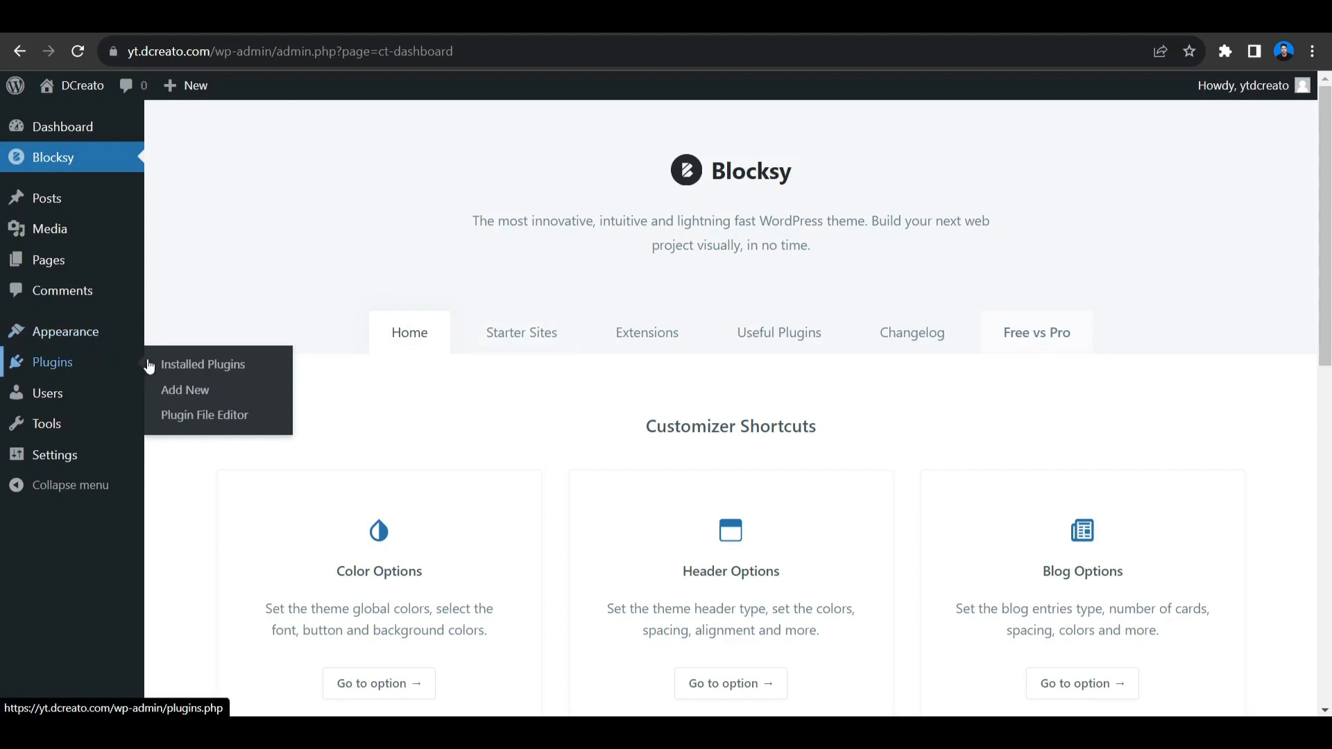
pyautogui.click(189, 363)
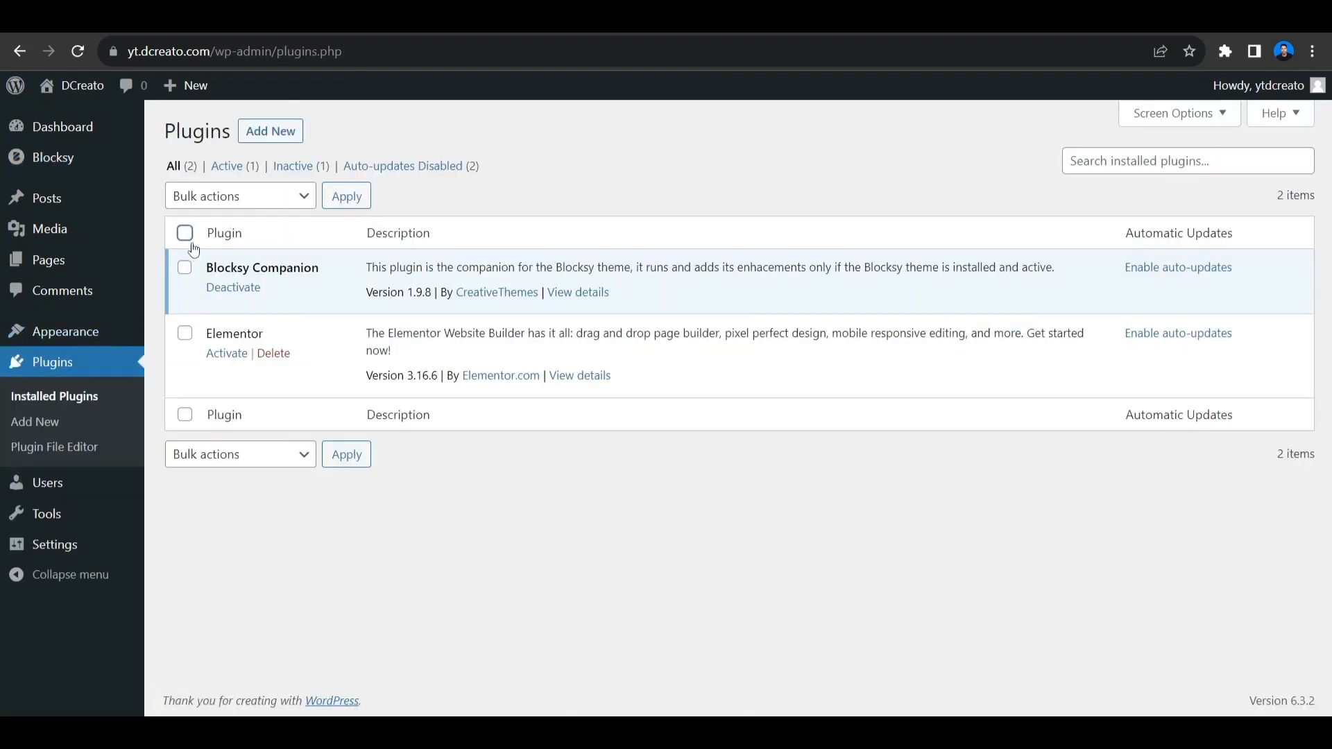
pyautogui.click(277, 198)
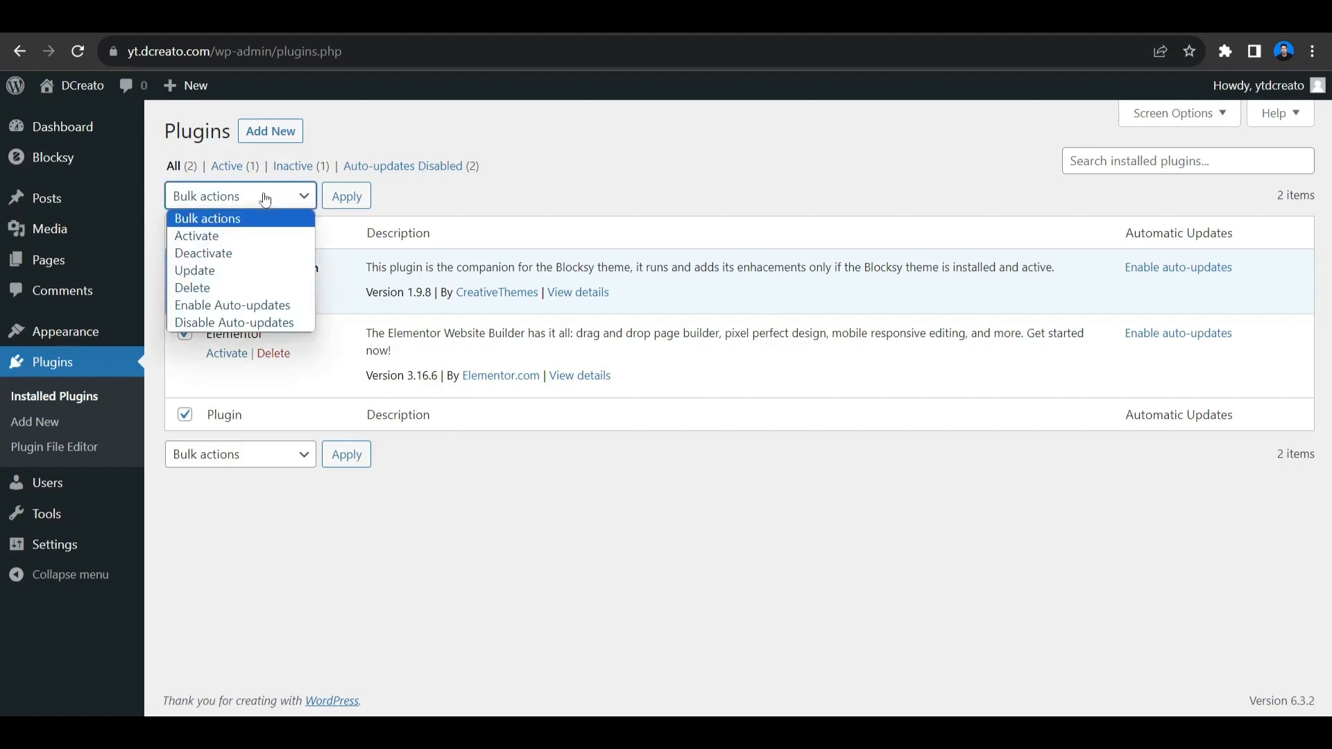
pyautogui.click(208, 235)
pyautogui.click(338, 201)
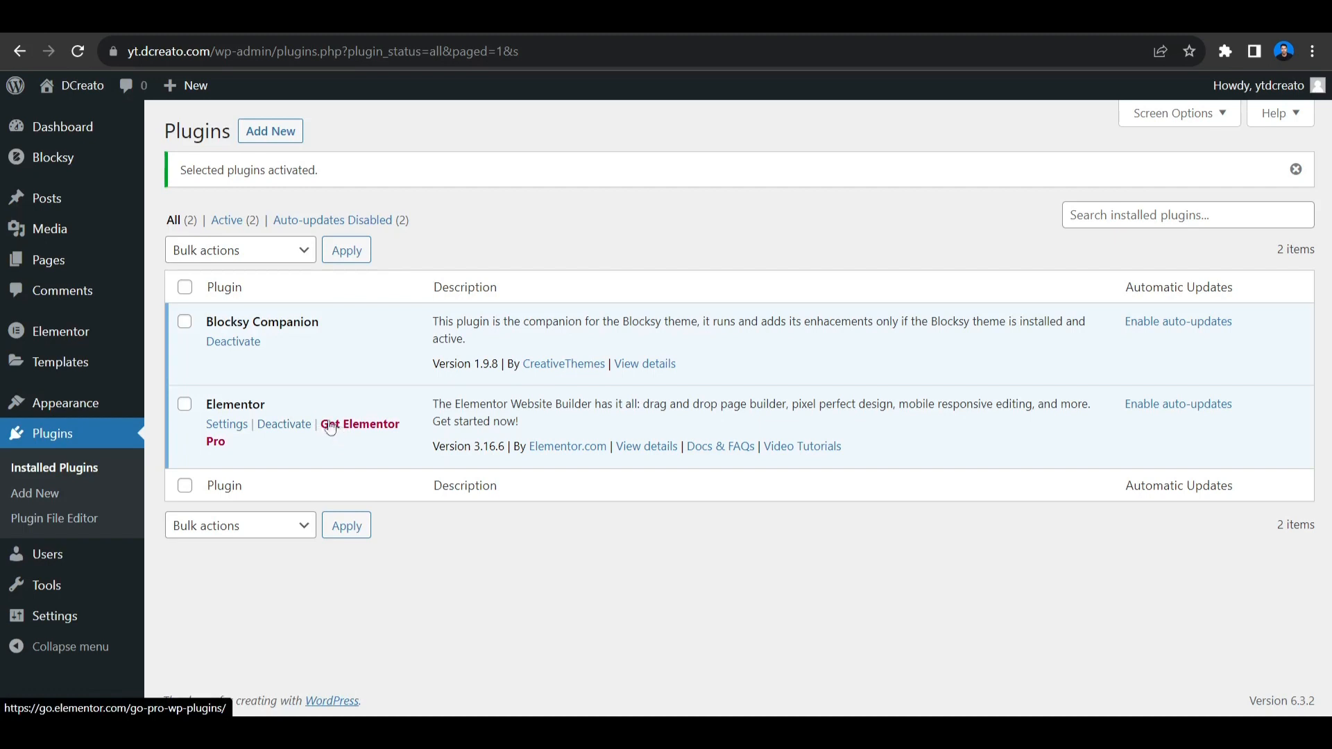
# Browse the popular themes offered for installation and check the list of all pages
pyautogui.moveTo(108, 335)
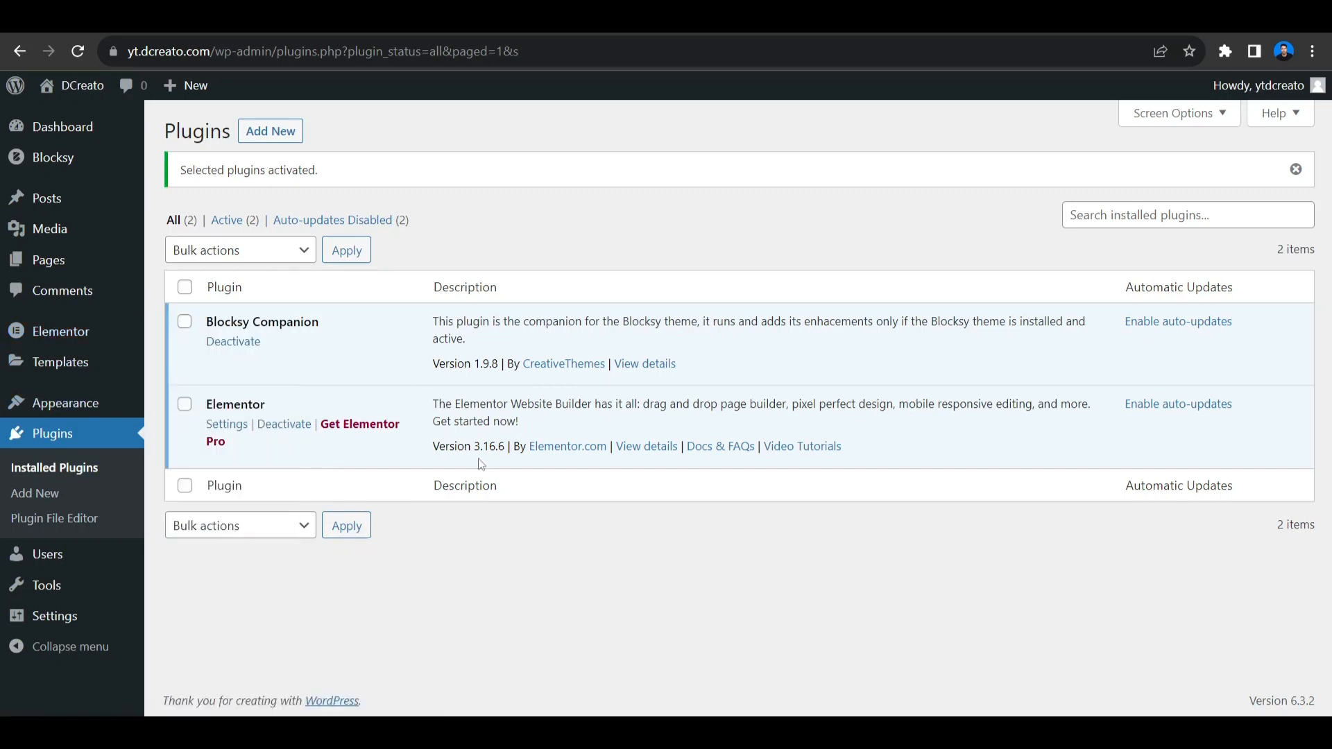
pyautogui.click(186, 406)
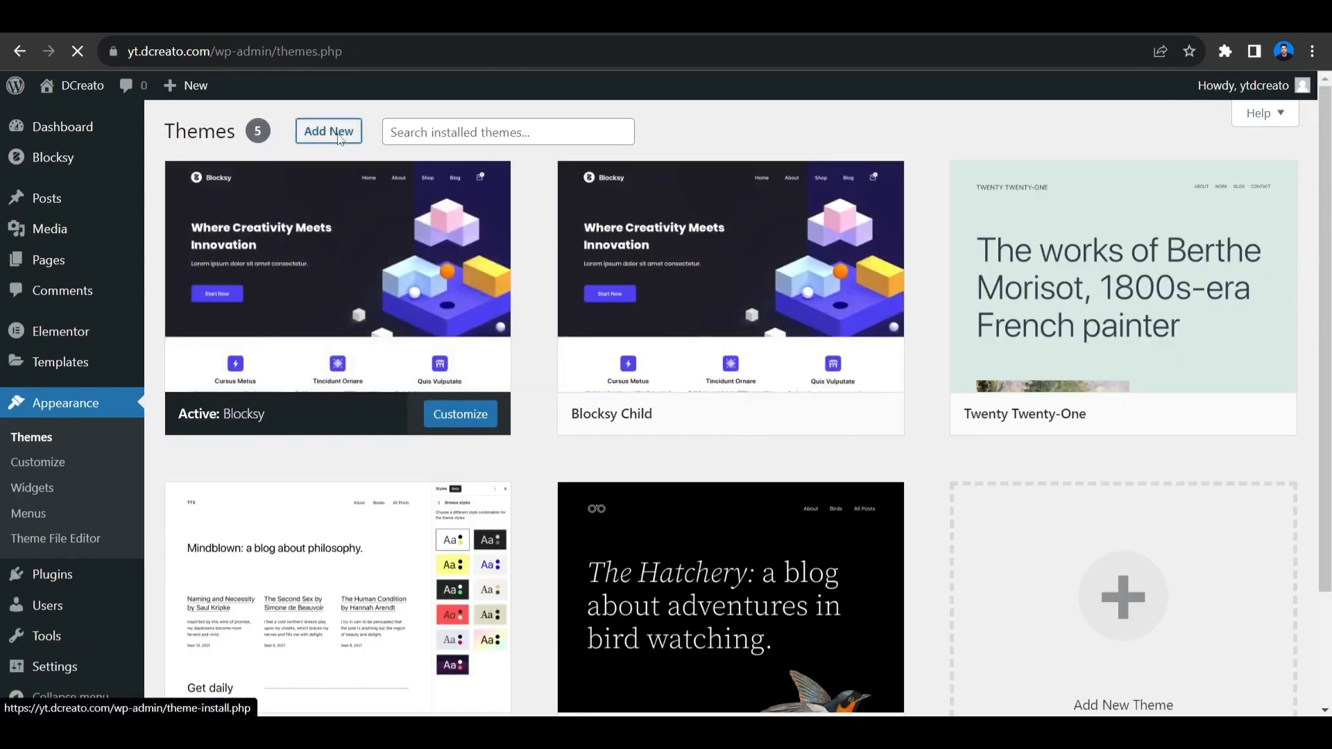
pyautogui.click(328, 131)
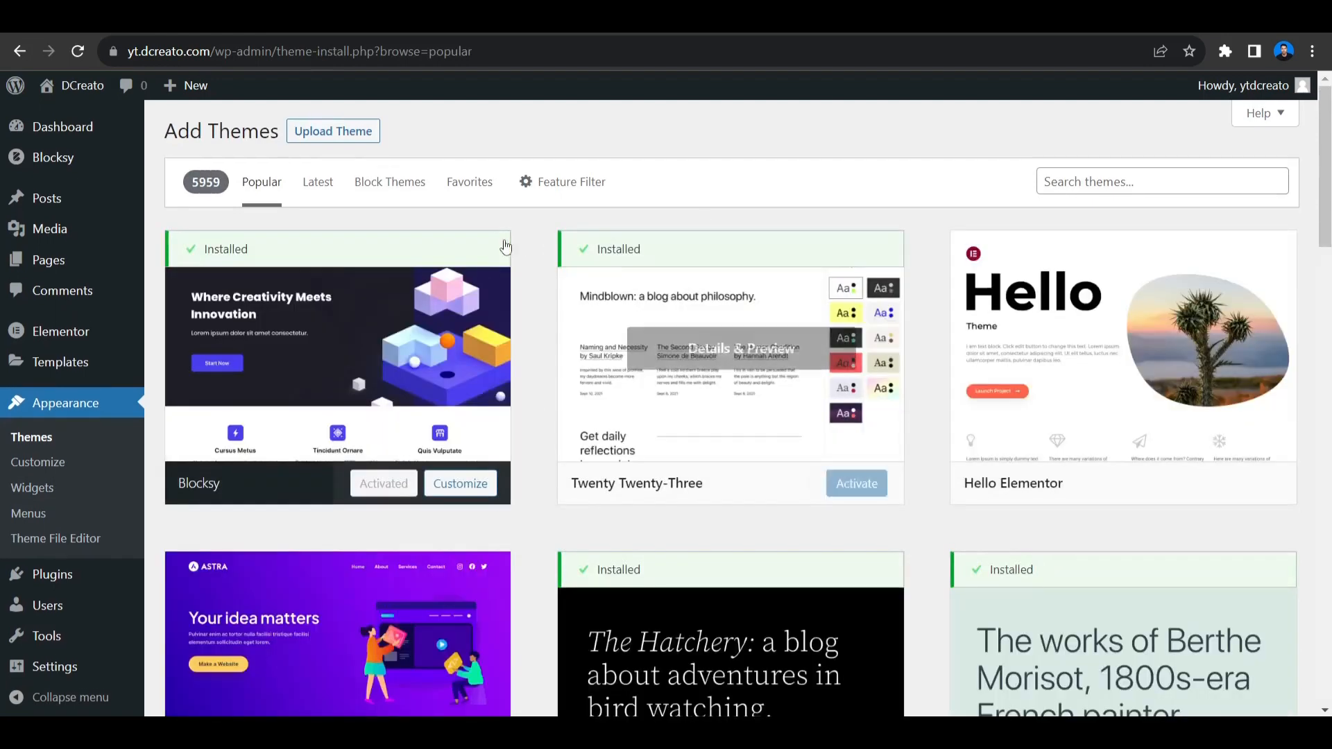
pyautogui.scroll(-20, 878, 385)
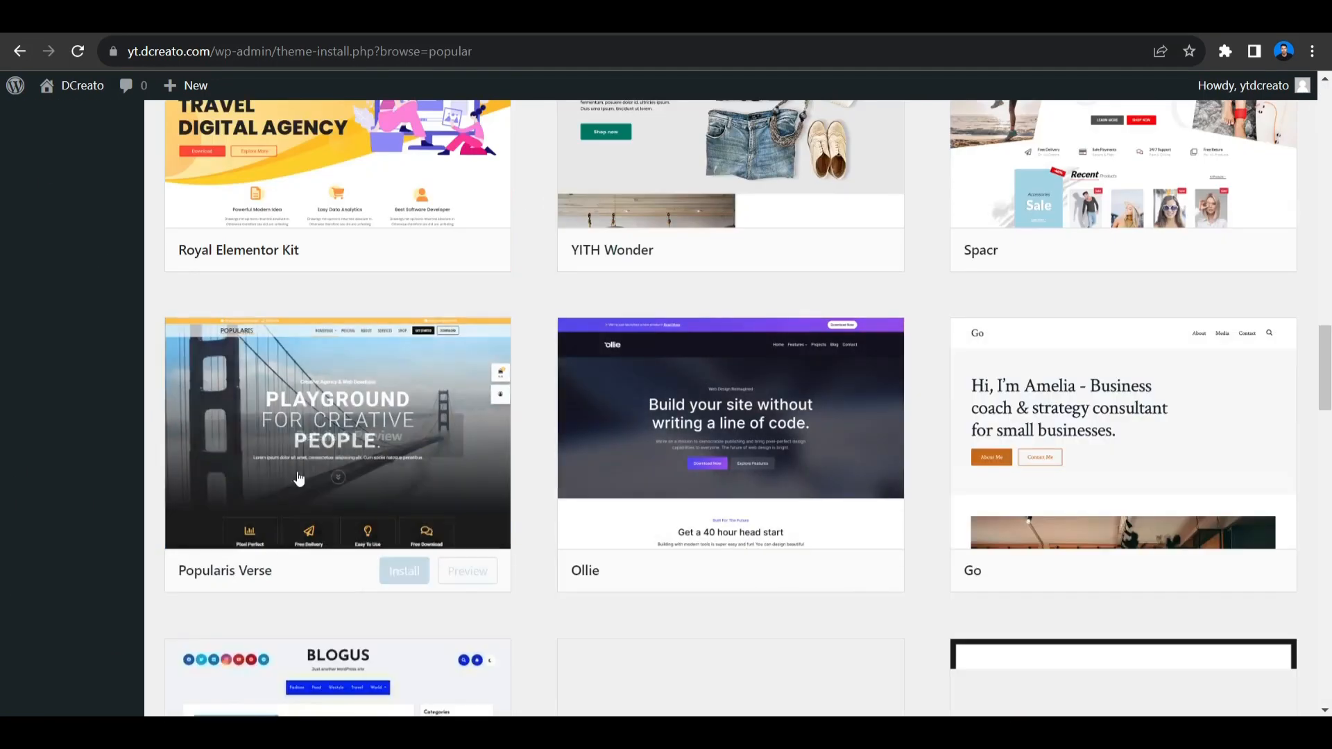
pyautogui.scroll(-8, 797, 485)
pyautogui.scroll(5, 696, 494)
pyautogui.scroll(15, 697, 494)
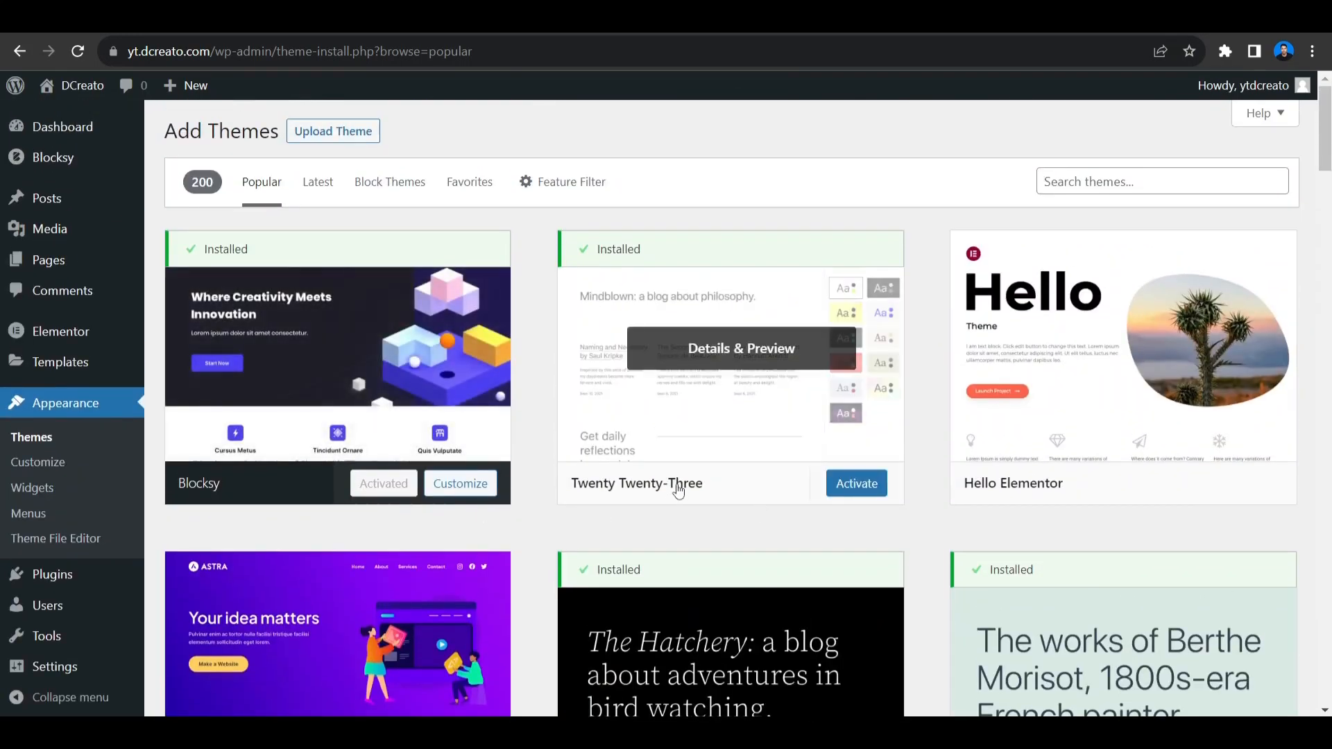
pyautogui.moveTo(49, 260)
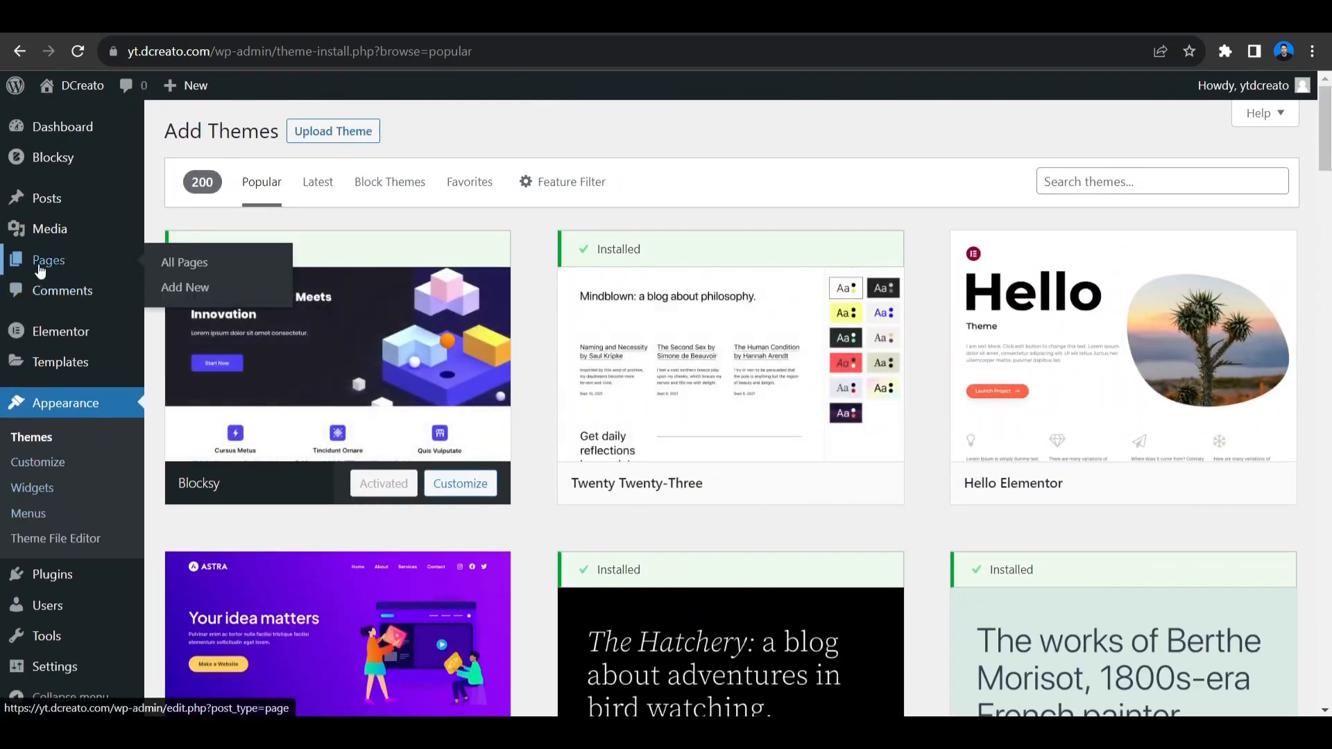
pyautogui.click(170, 261)
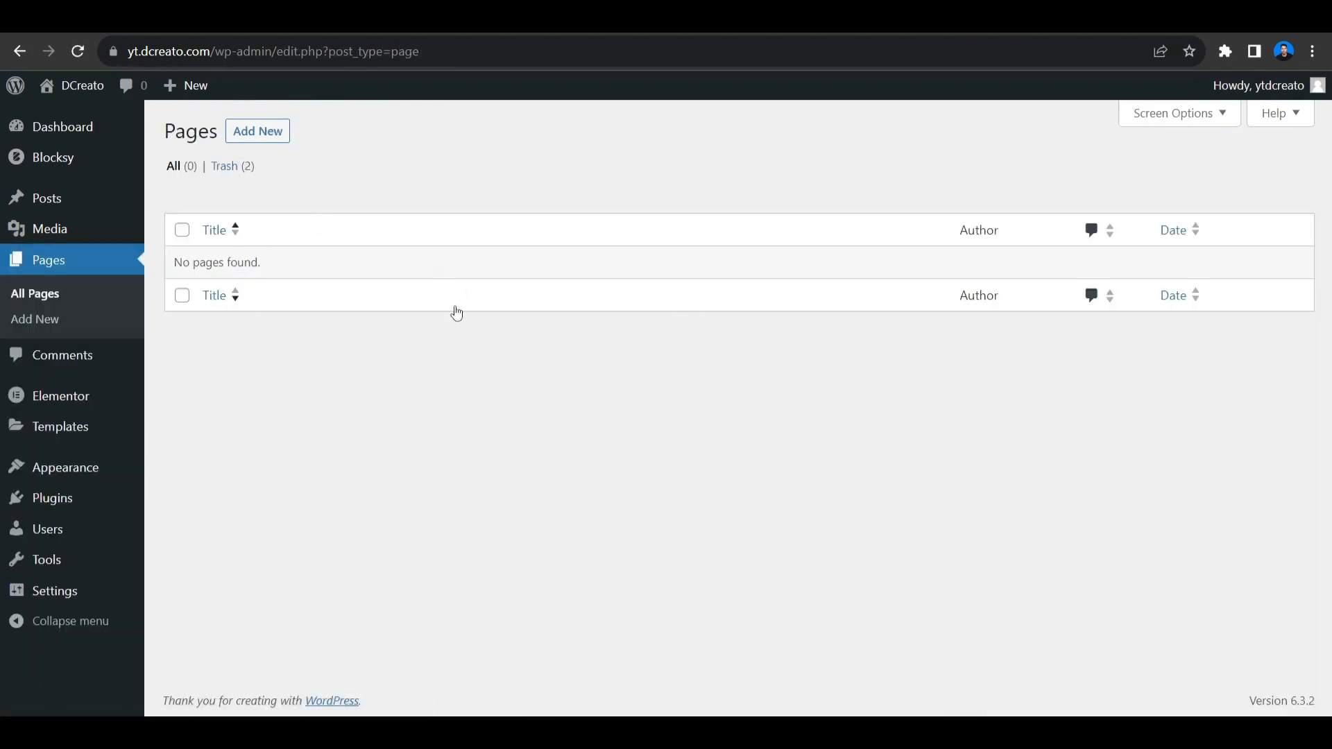
# Return to the installed themes and activate the Blocksy Child theme
pyautogui.moveTo(102, 467)
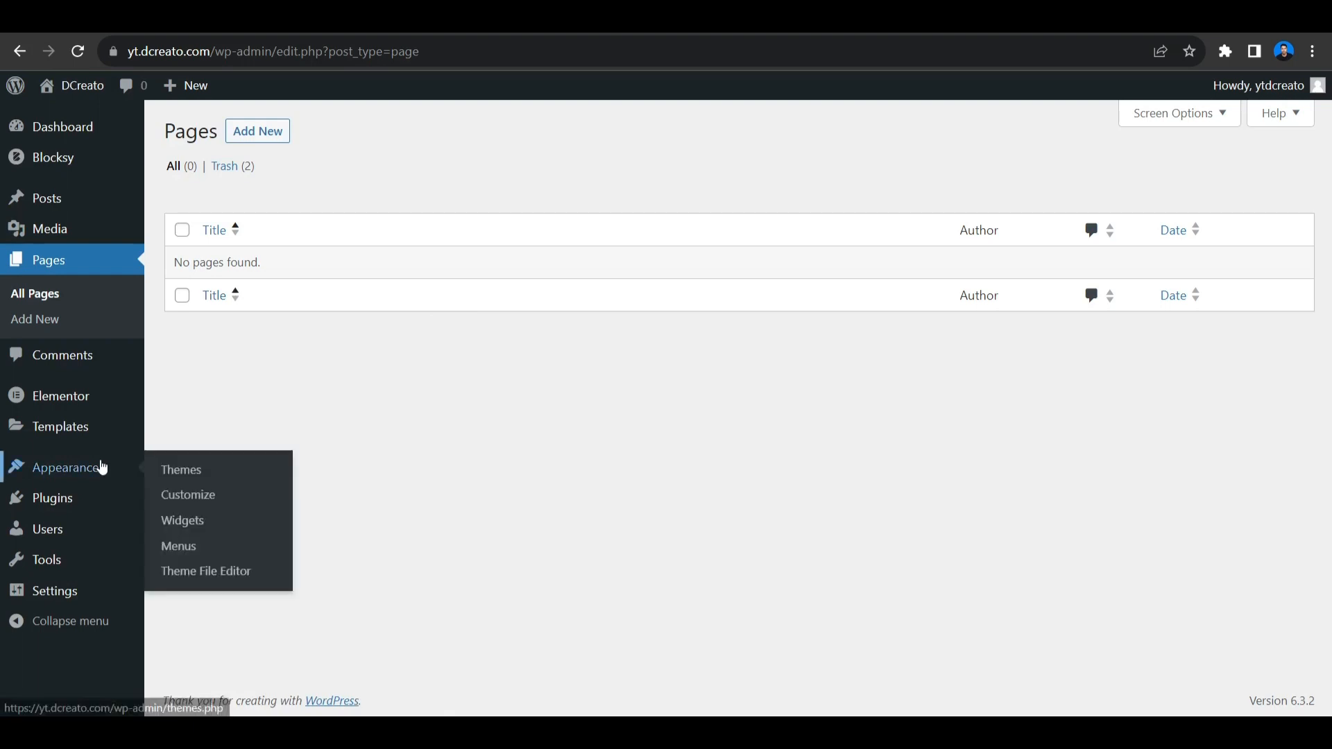
pyautogui.click(180, 477)
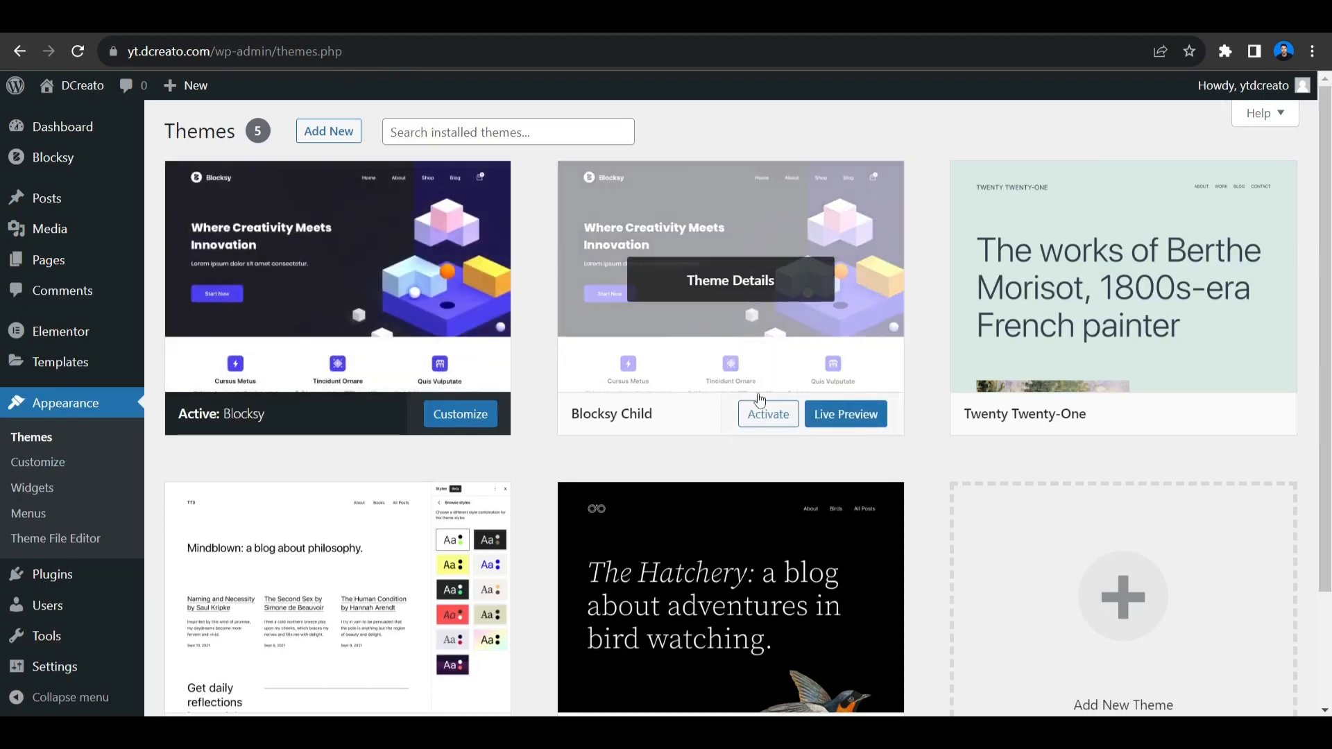
pyautogui.click(767, 414)
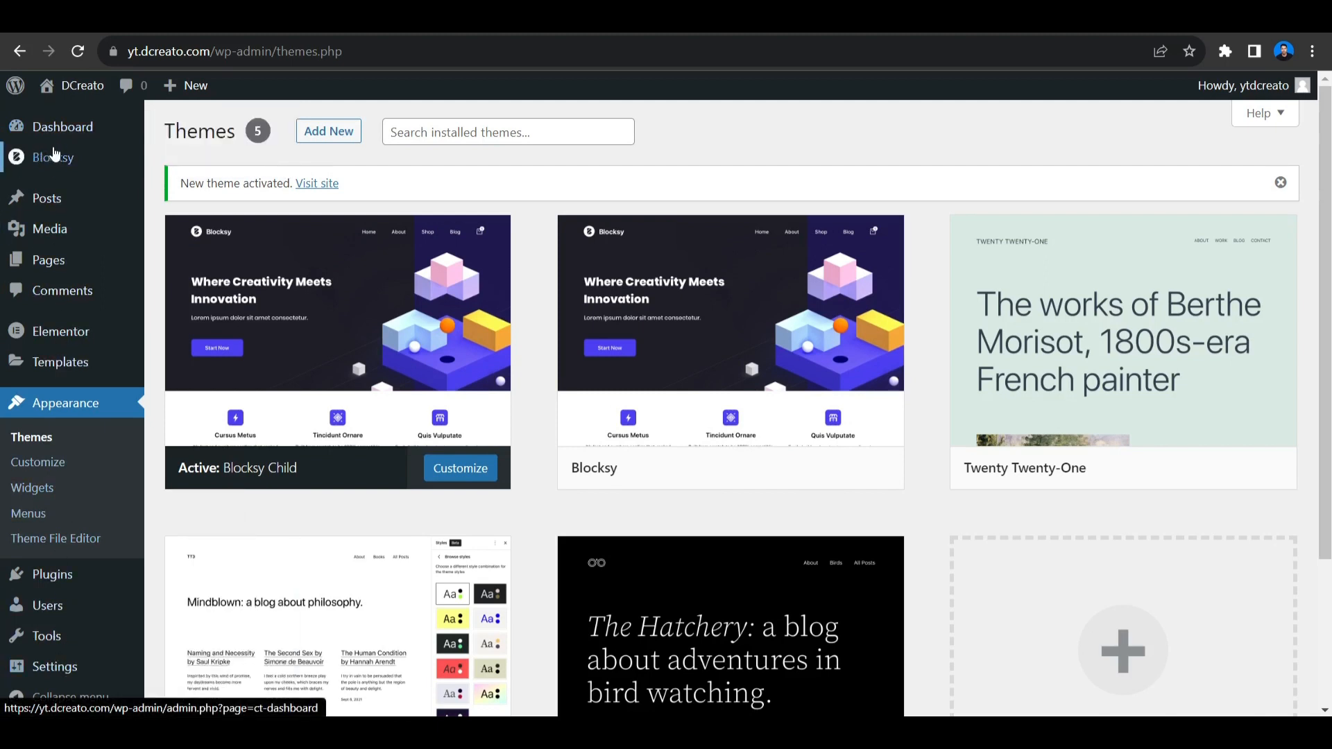
# Import Blocksy's Beverr starter site for Elementor with its required plugins, options, widgets and content as a clean install
pyautogui.click(88, 162)
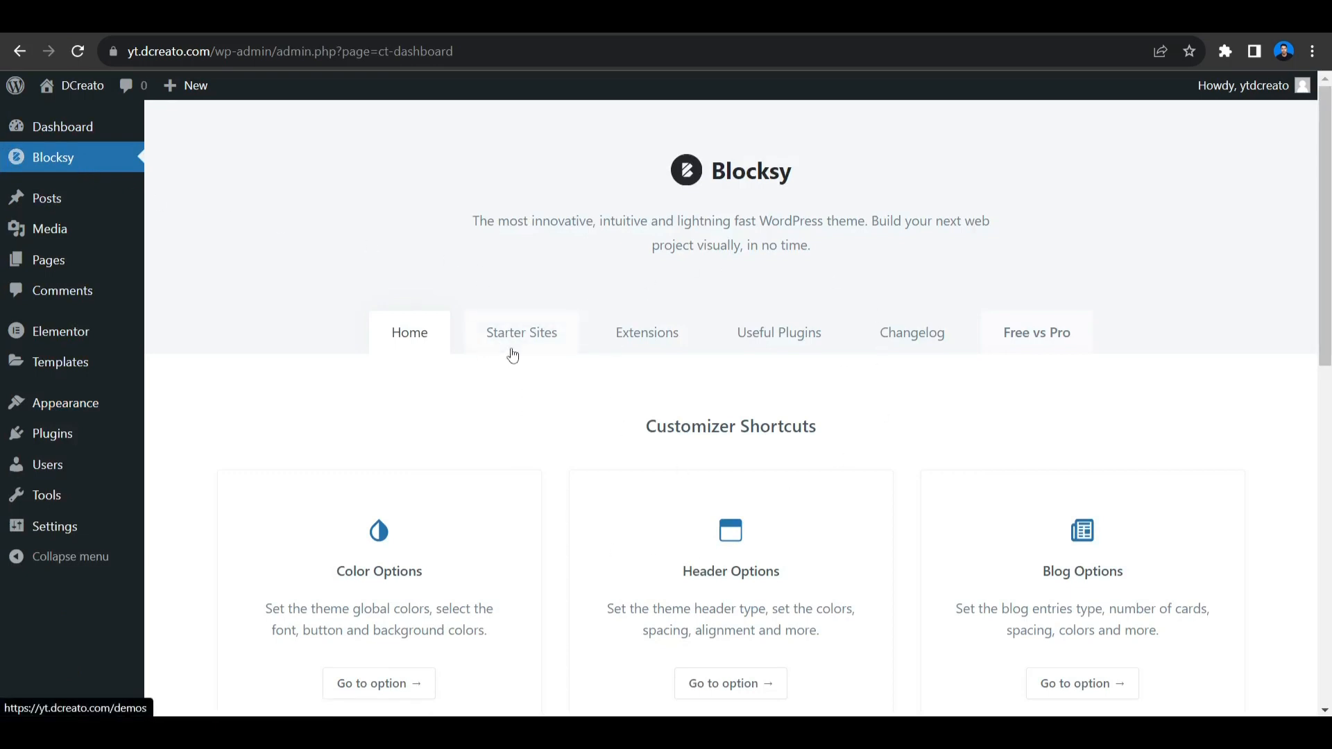
pyautogui.click(512, 355)
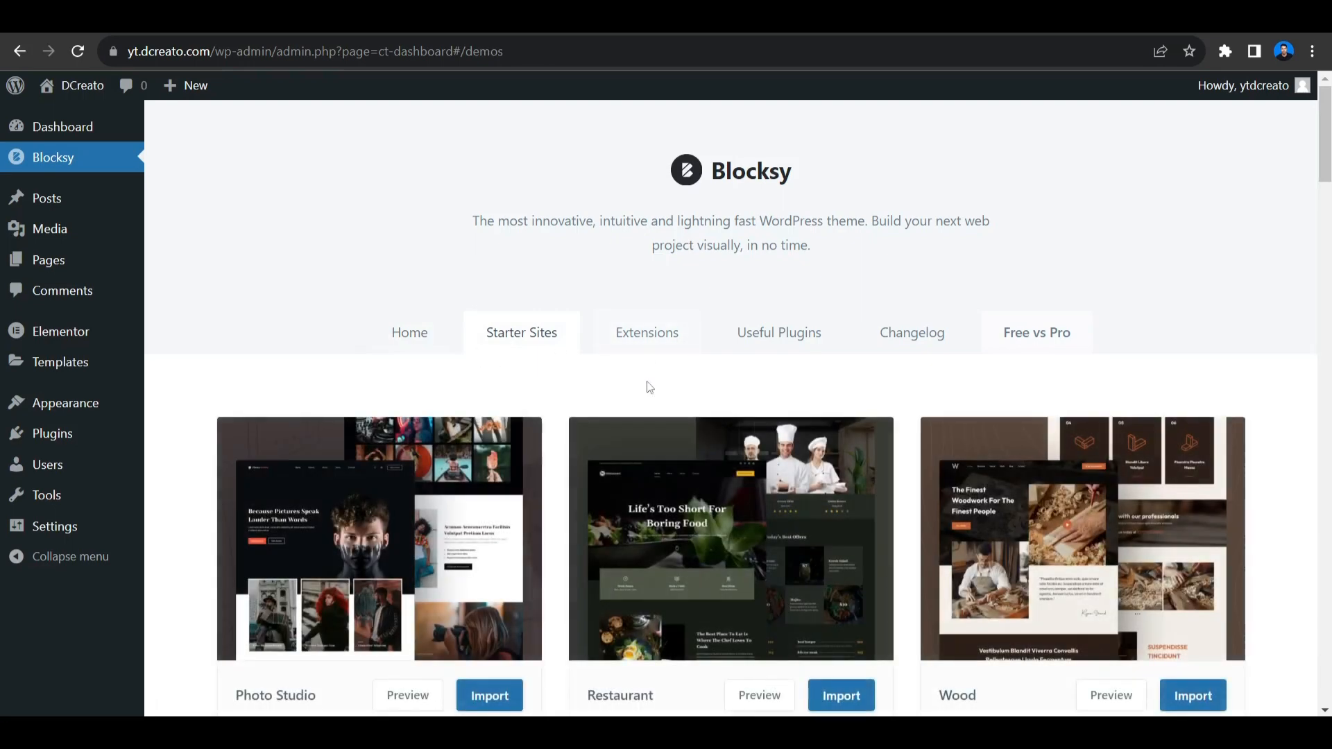
pyautogui.scroll(-15, 591, 392)
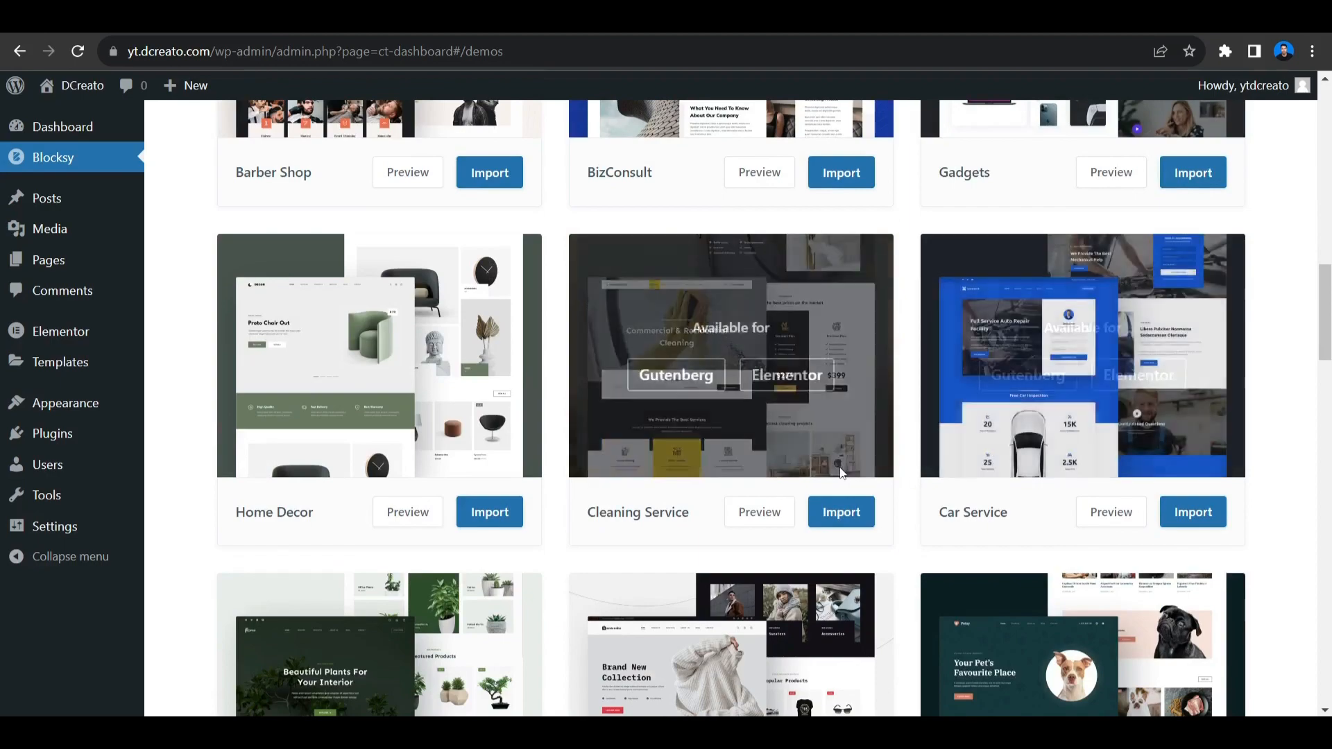
pyautogui.scroll(-10, 513, 319)
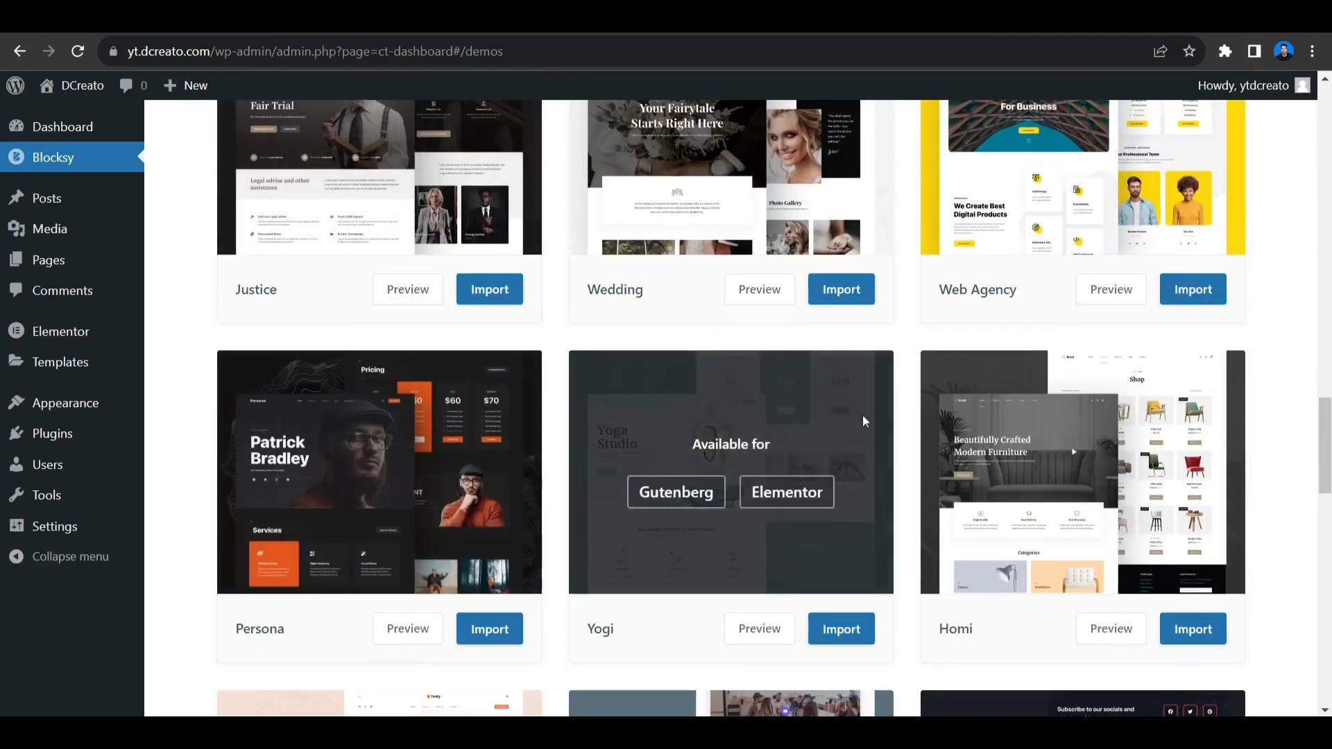
pyautogui.scroll(6, 948, 399)
pyautogui.scroll(12, 947, 395)
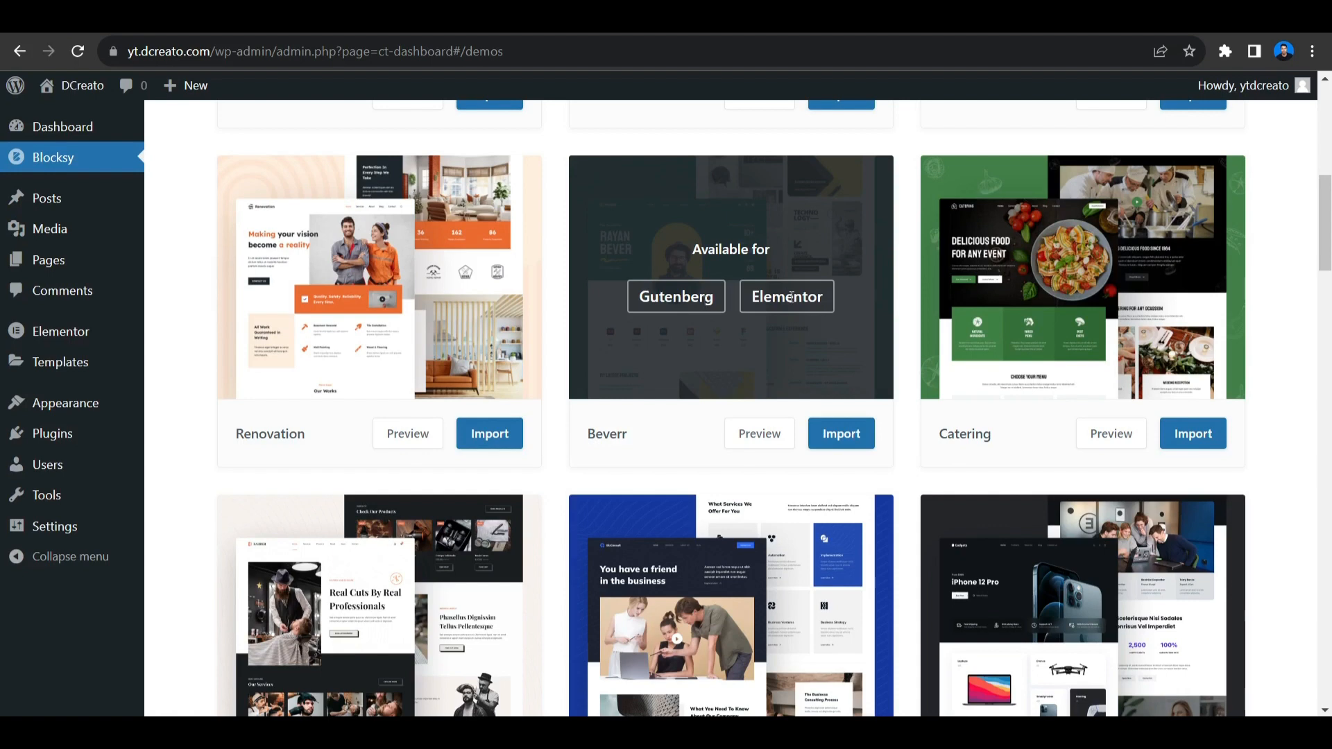
pyautogui.click(844, 435)
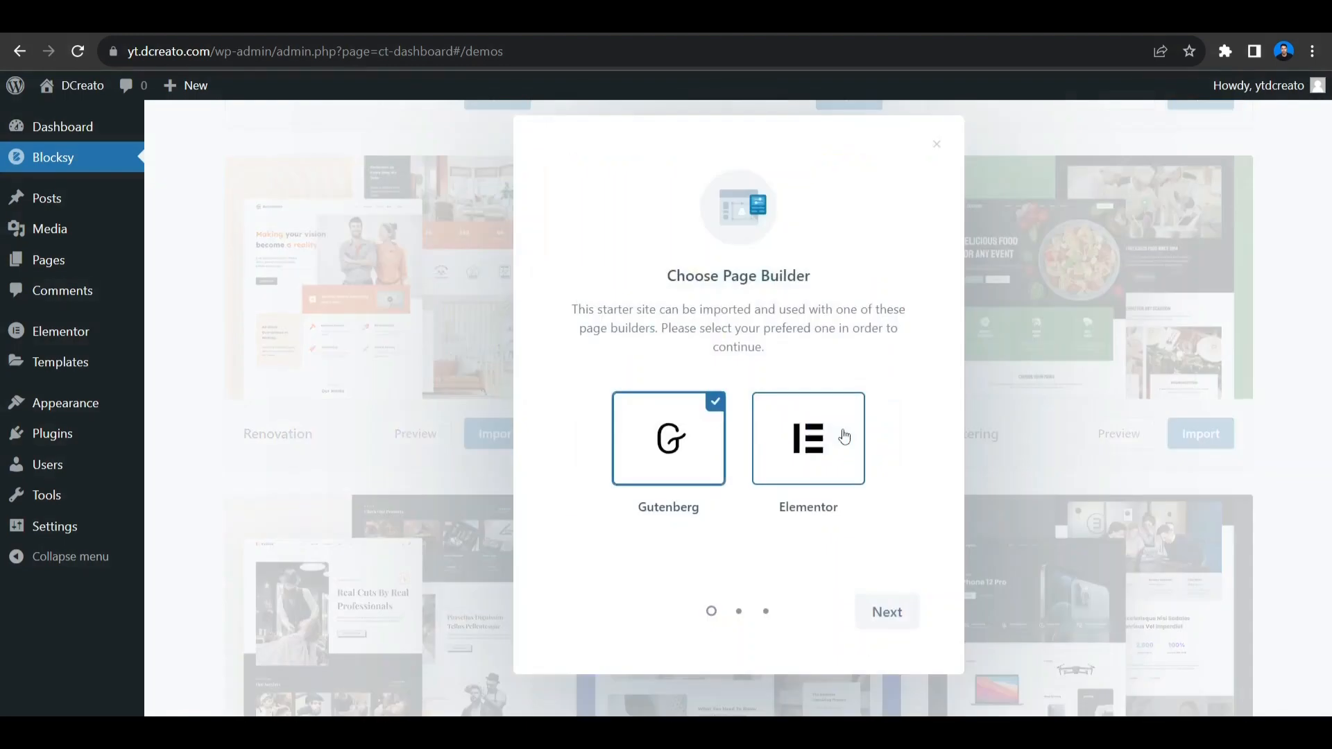
pyautogui.click(844, 436)
pyautogui.click(890, 617)
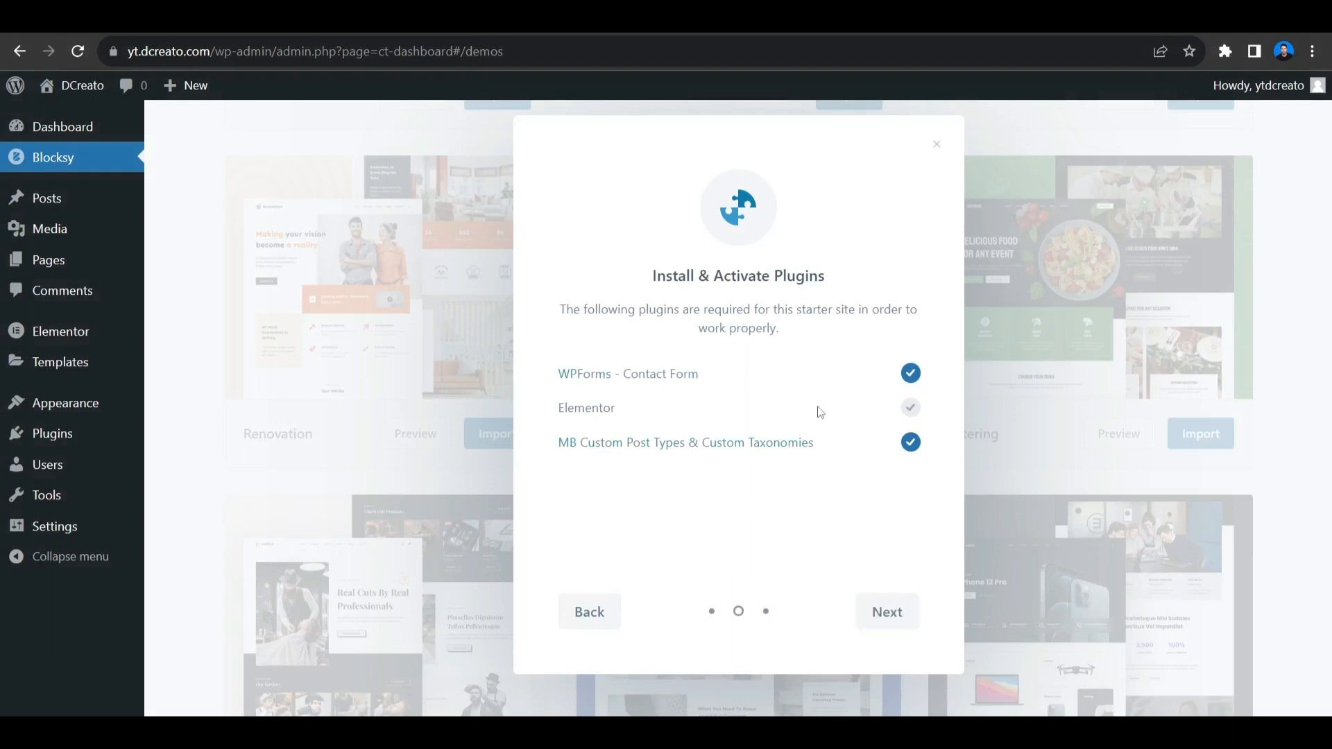
pyautogui.click(887, 610)
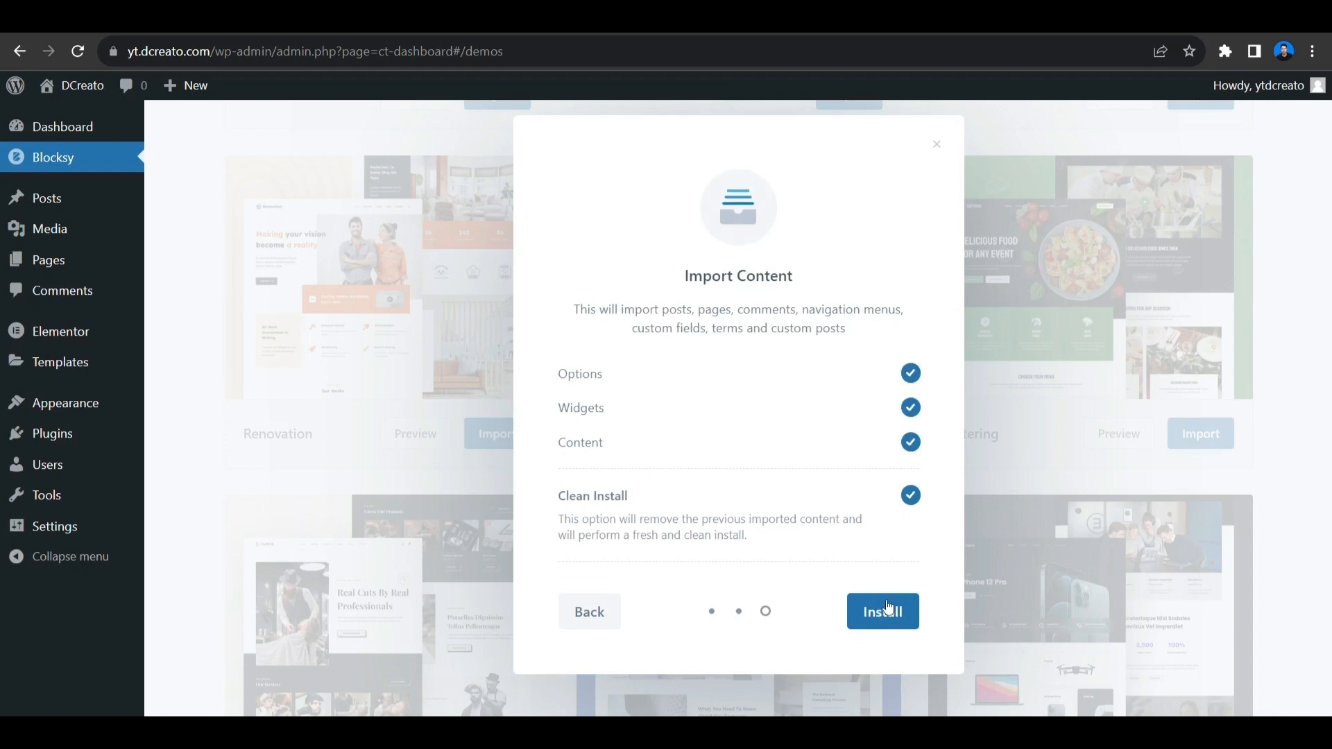
pyautogui.click(887, 606)
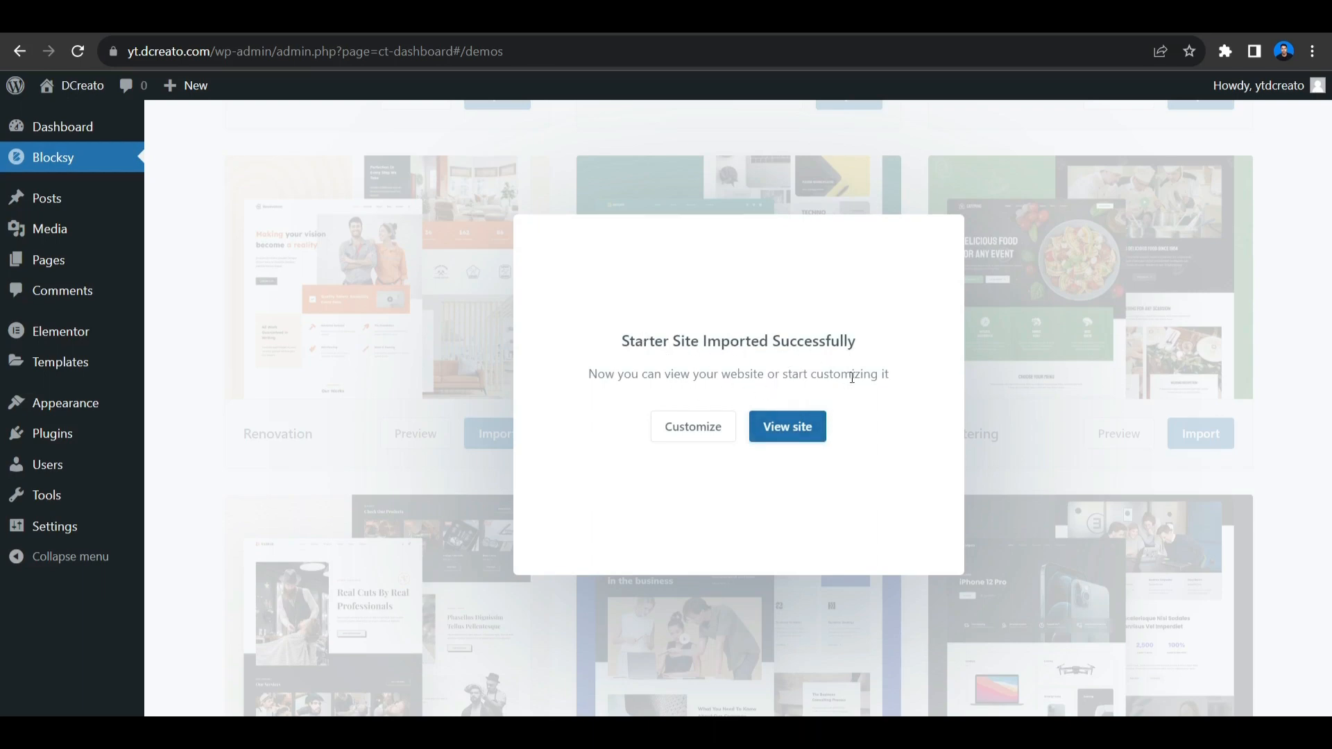
# View the imported Beverr site and examine its homepage from the hero through the skills, projects, experience and services sections
pyautogui.click(782, 432)
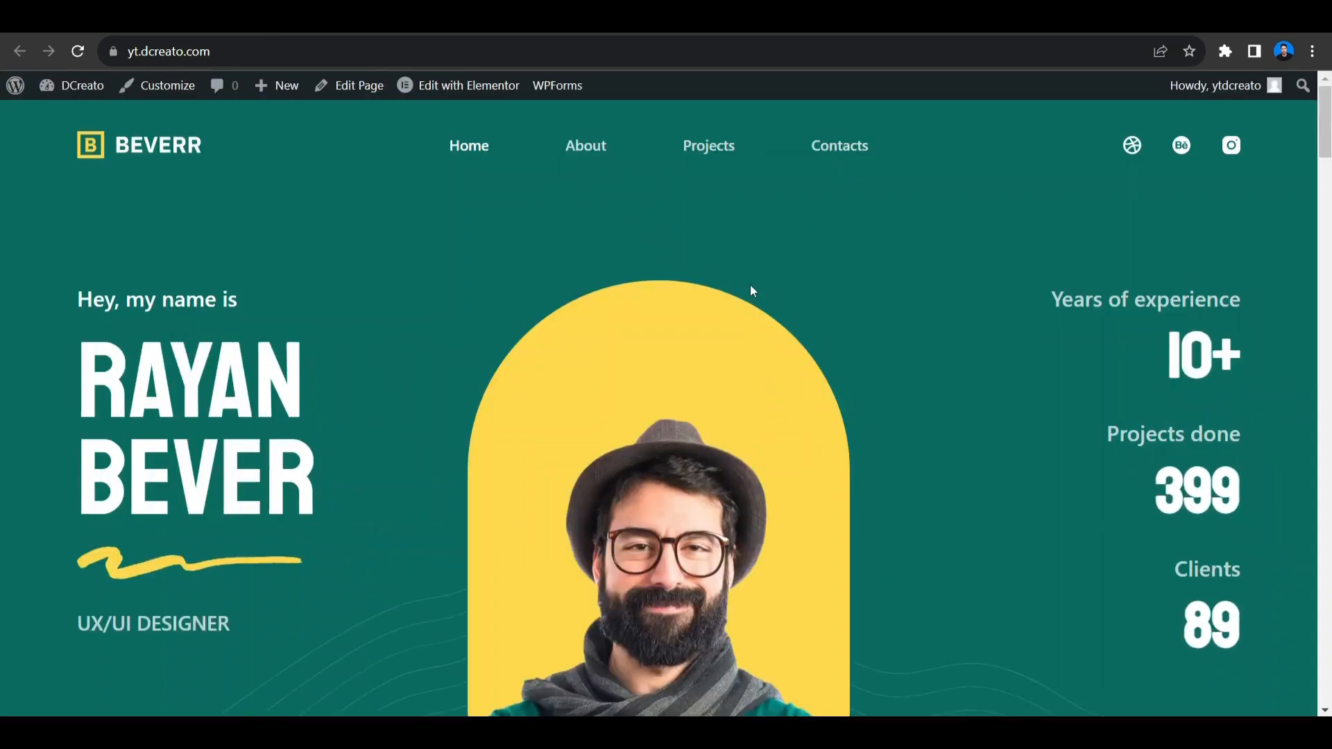
pyautogui.scroll(-4, 768, 274)
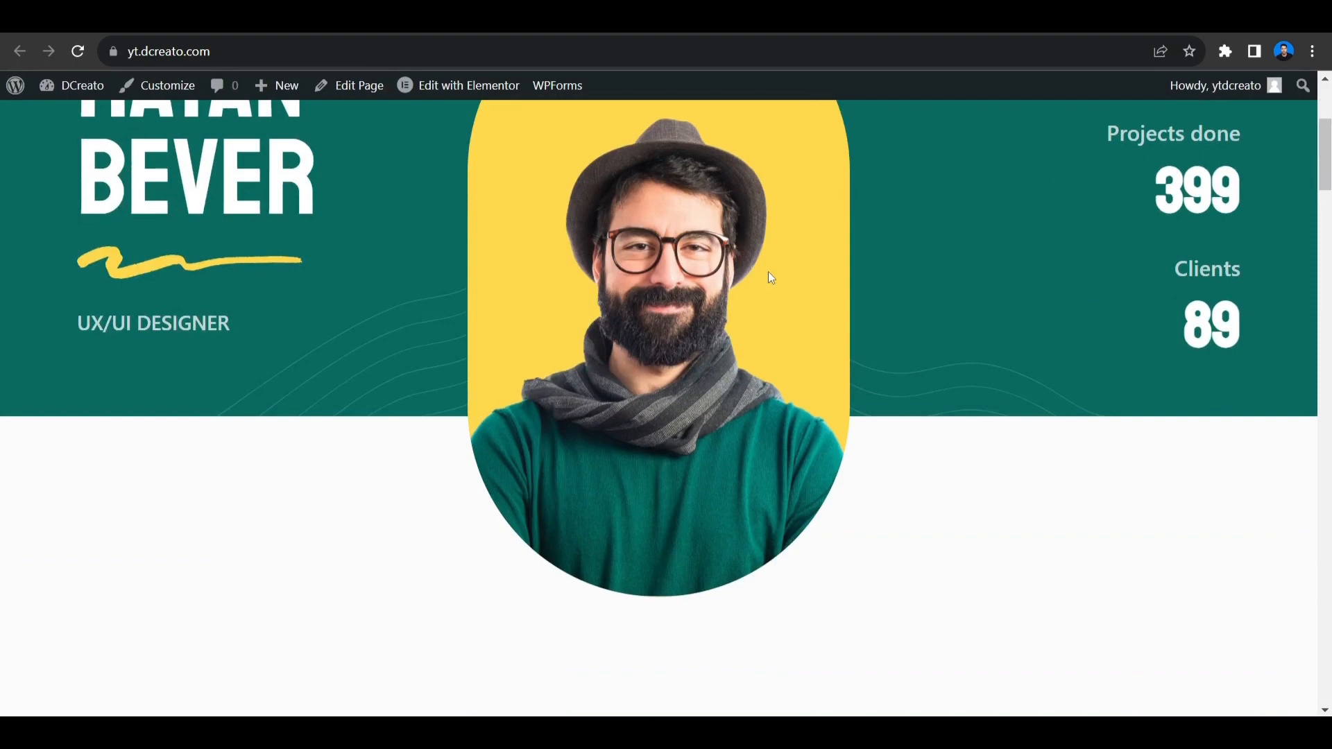
pyautogui.scroll(-4, 770, 278)
pyautogui.scroll(-4, 594, 351)
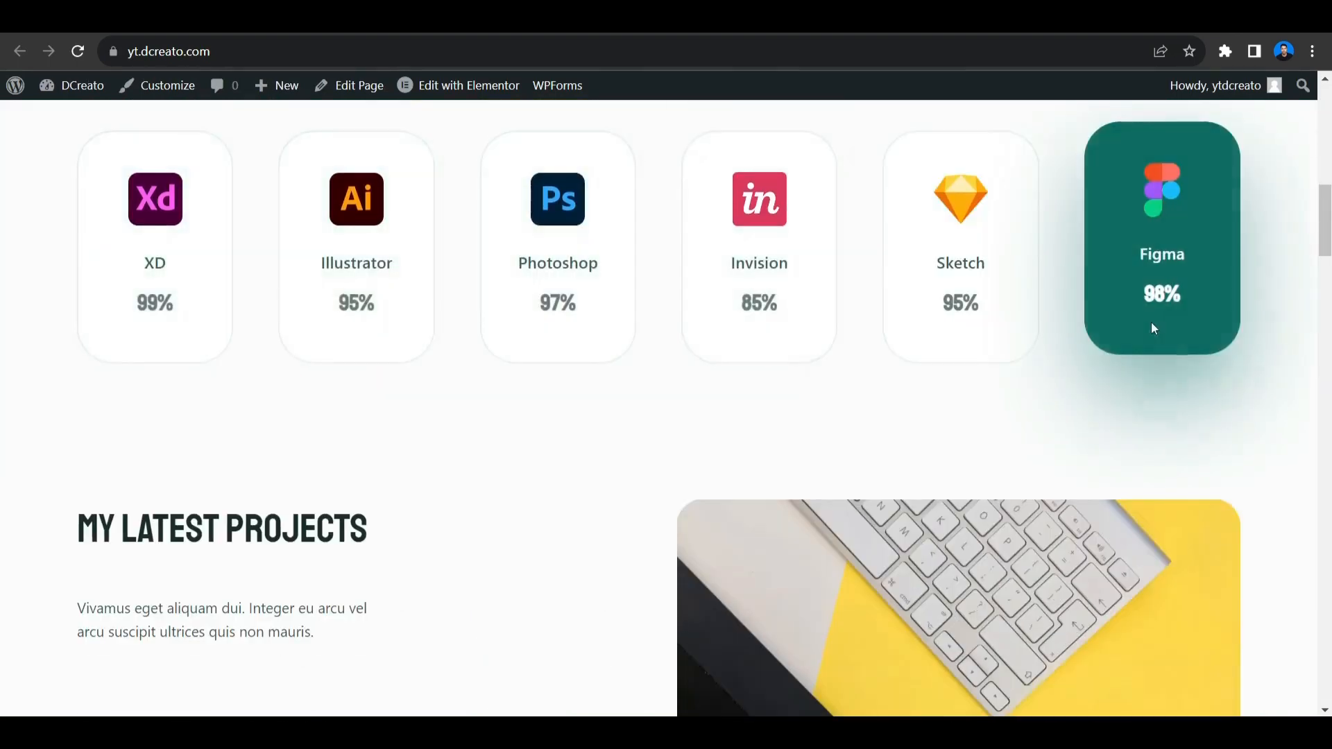
pyautogui.scroll(-4, 1165, 326)
pyautogui.scroll(-4, 520, 416)
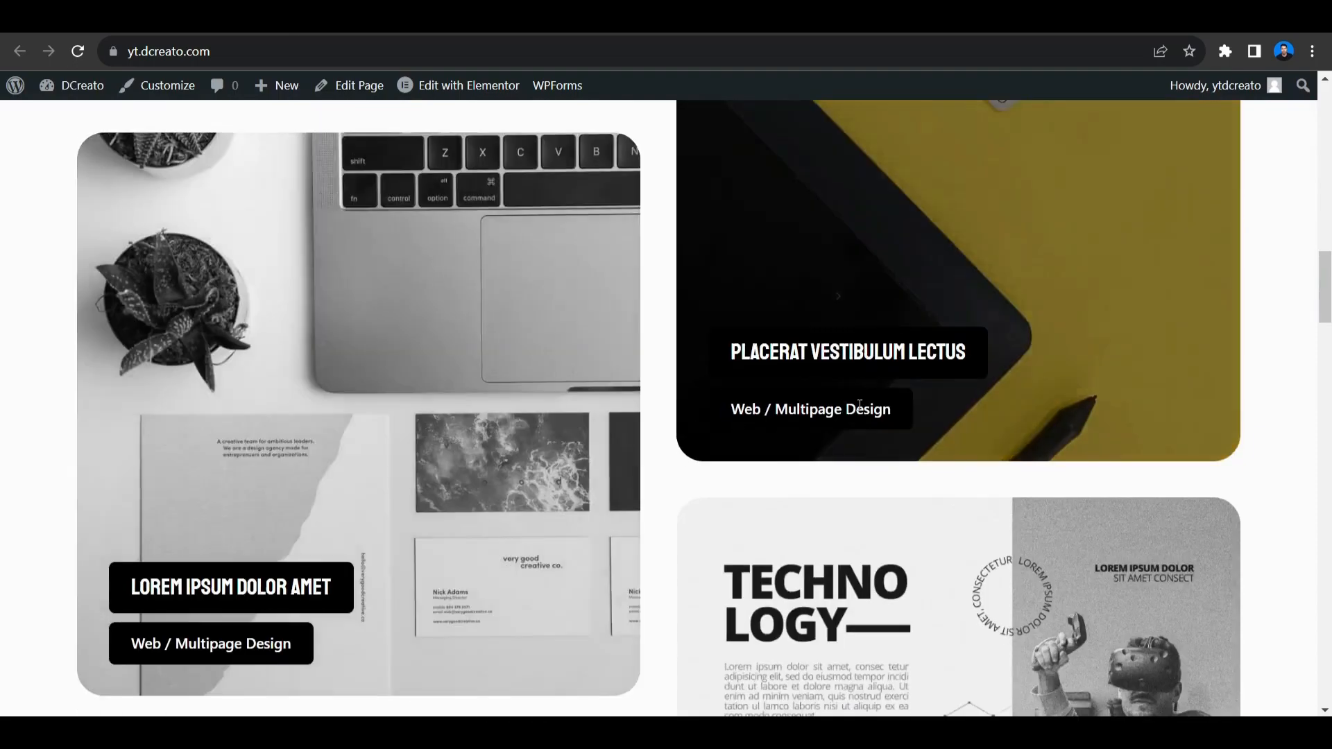
pyautogui.scroll(-8, 860, 405)
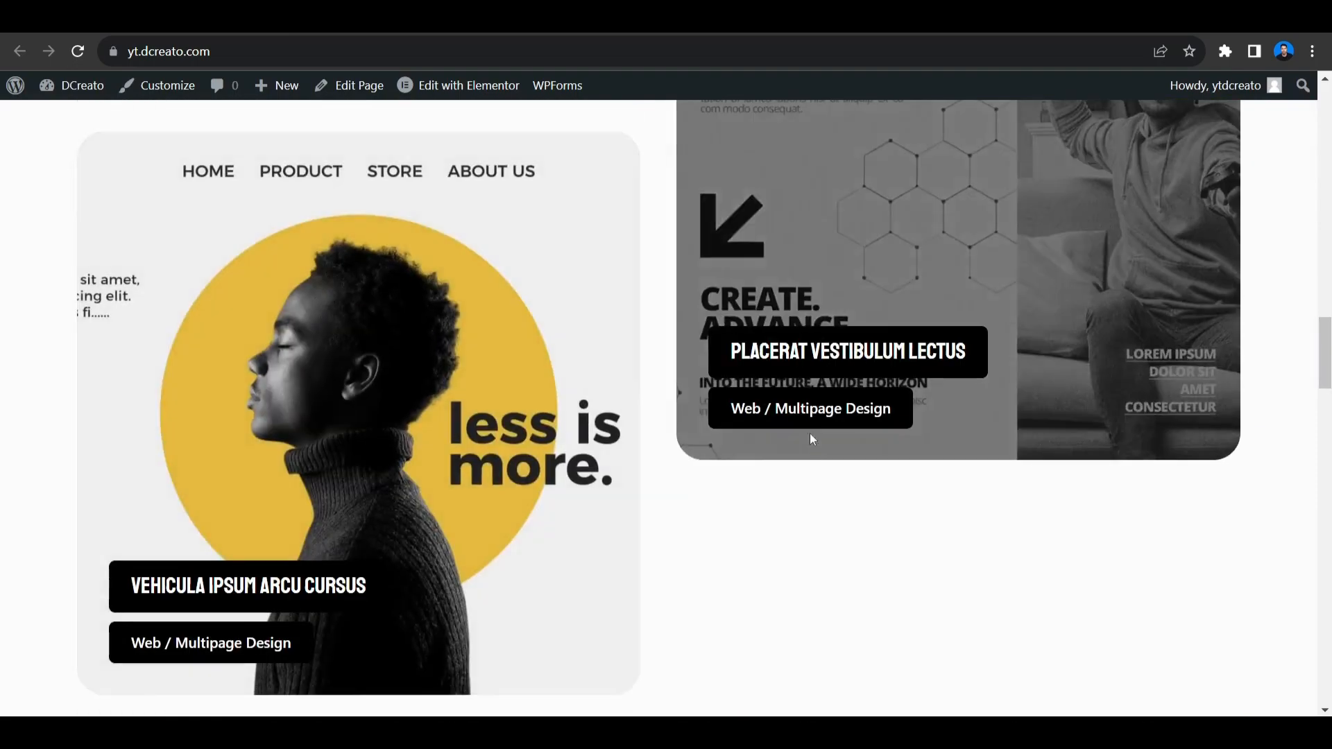
pyautogui.scroll(-15, 811, 437)
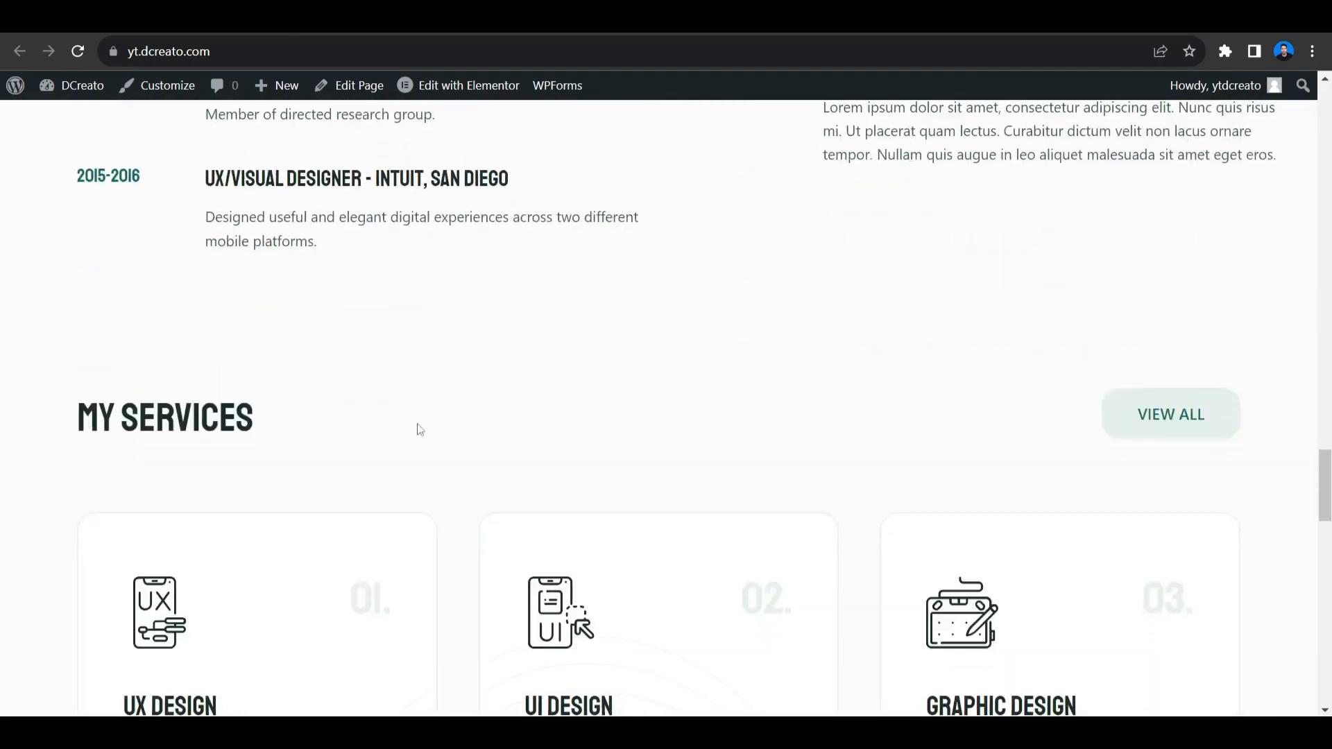
pyautogui.scroll(-4, 420, 430)
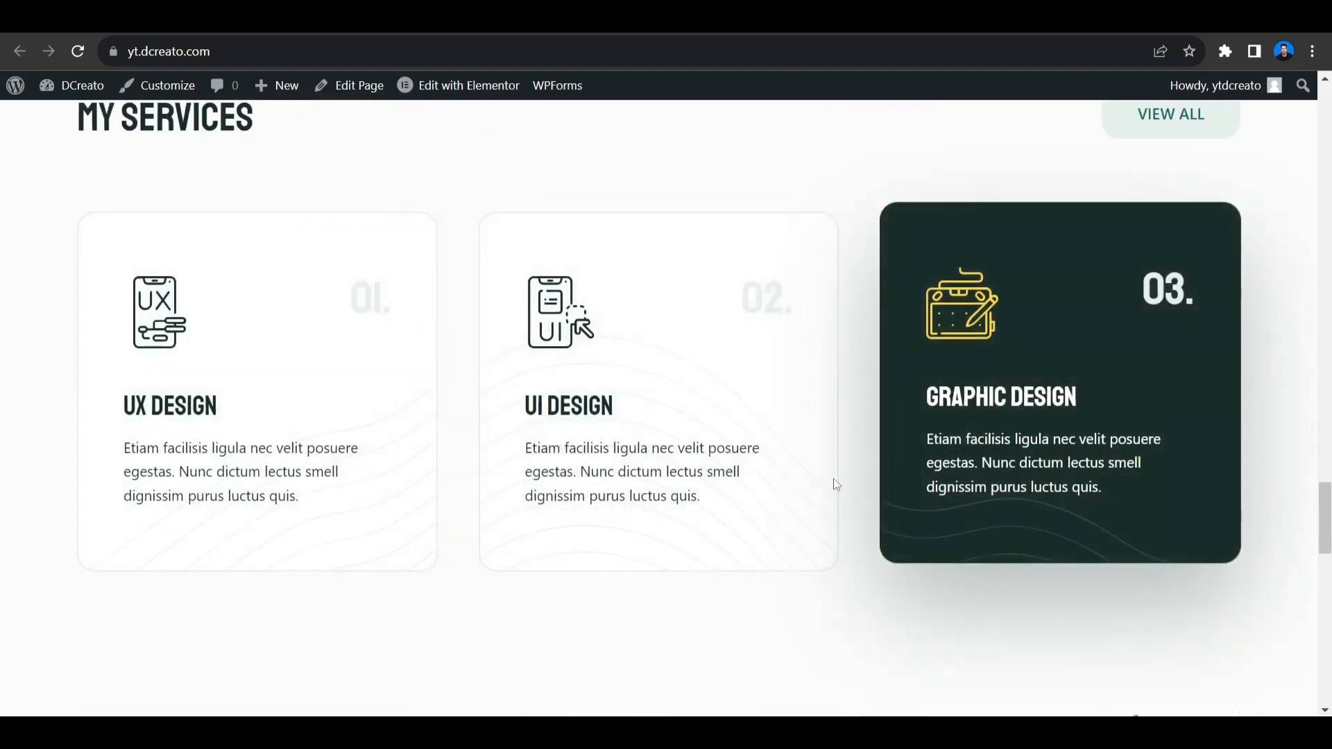
pyautogui.scroll(-18, 835, 484)
pyautogui.scroll(17, 564, 407)
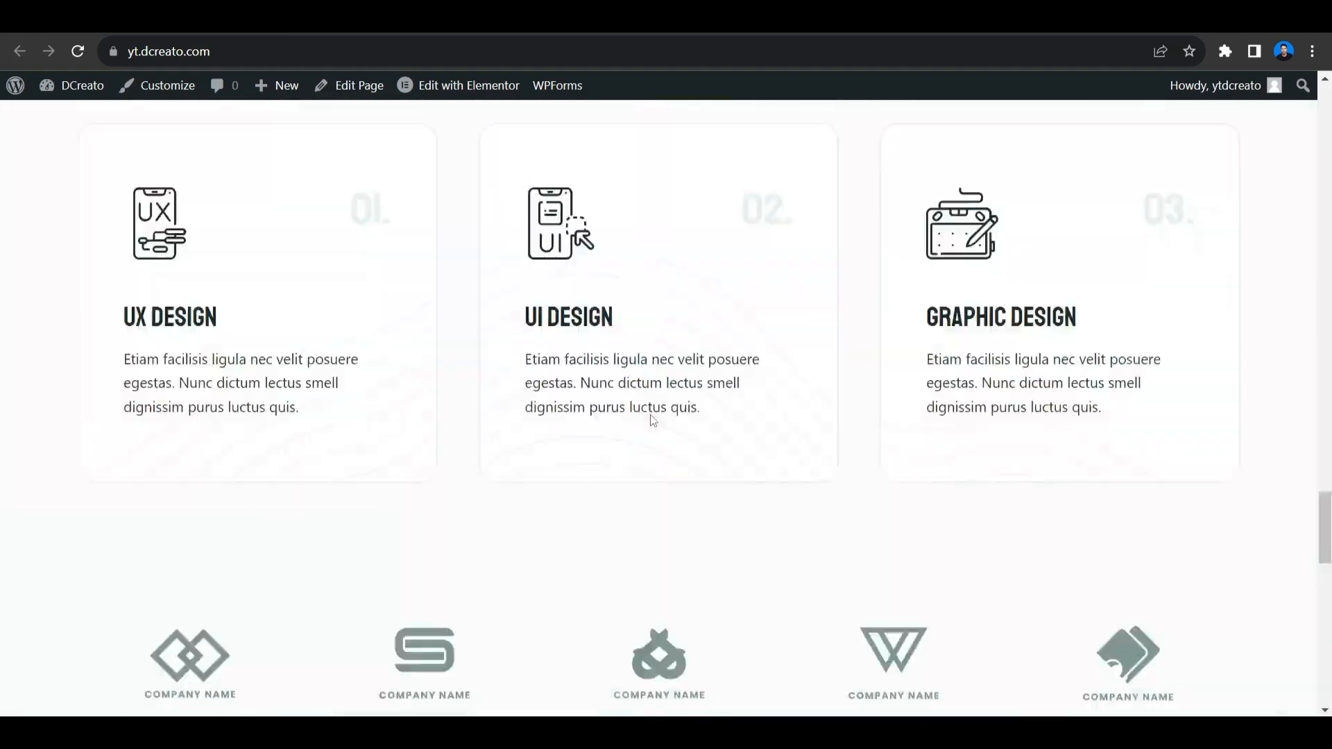
pyautogui.scroll(20, 651, 419)
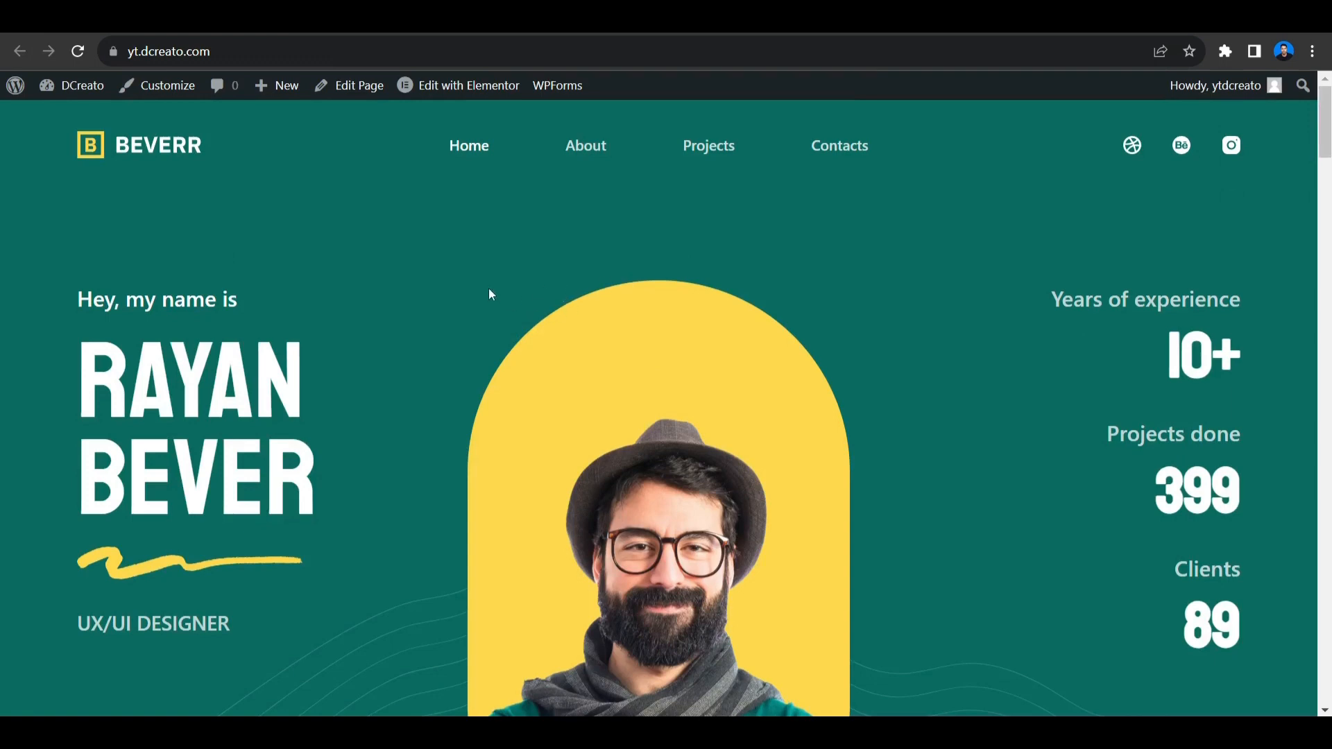
# Return to the WordPress dashboard, then collapse and hide the WPForms and Elementor Overview boxes
pyautogui.click(46, 32)
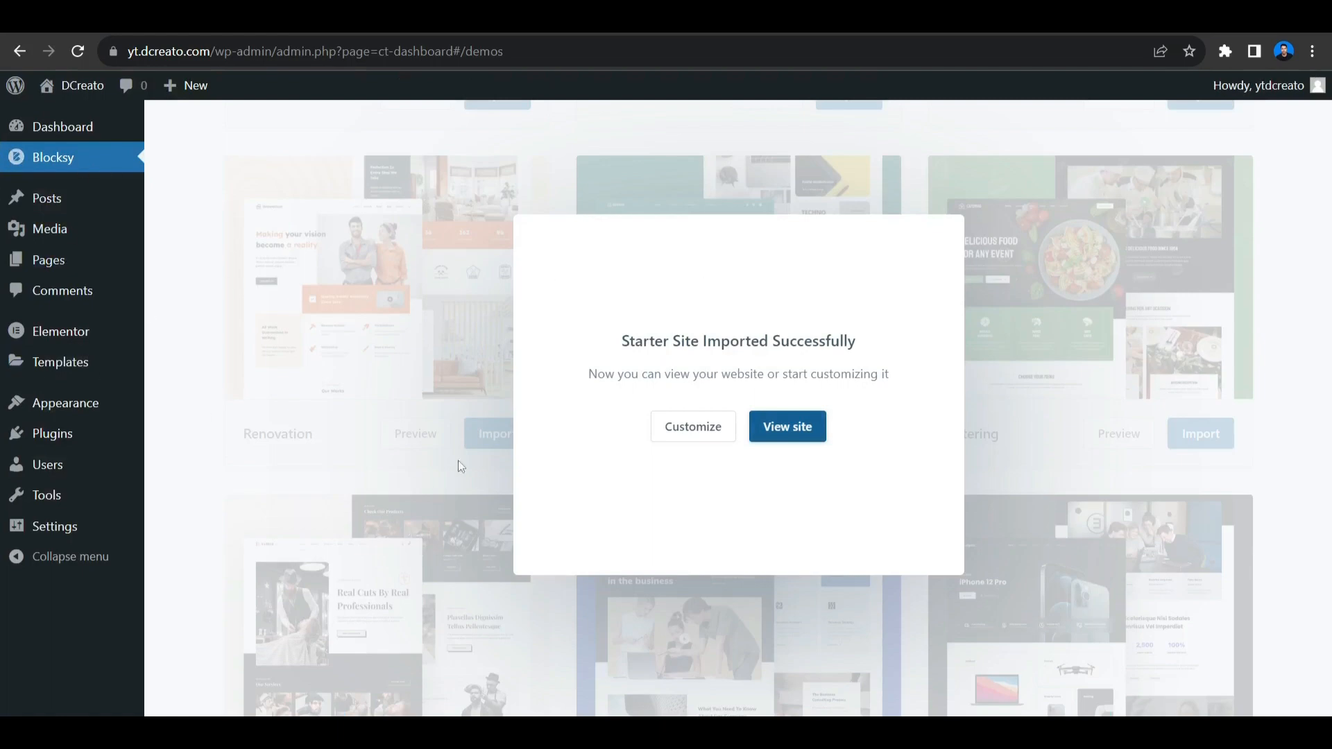
pyautogui.click(110, 128)
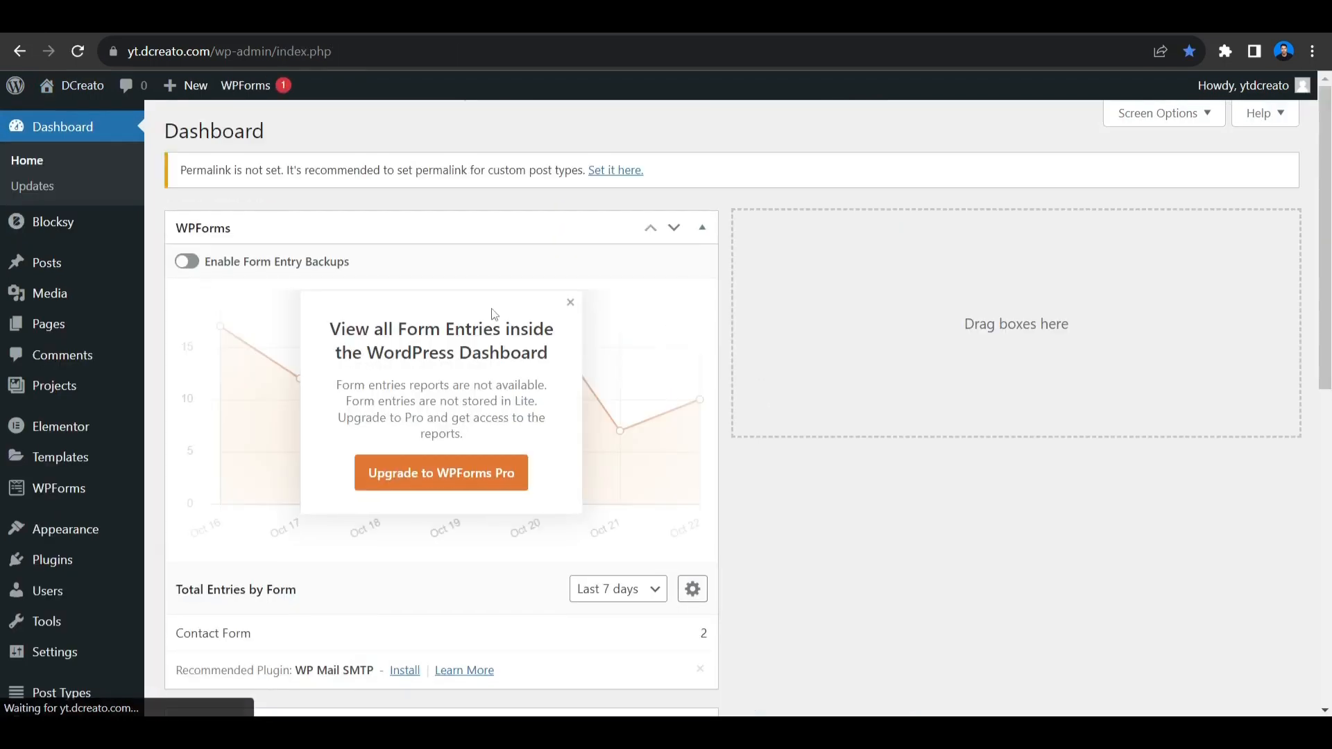
pyautogui.click(702, 232)
pyautogui.click(700, 278)
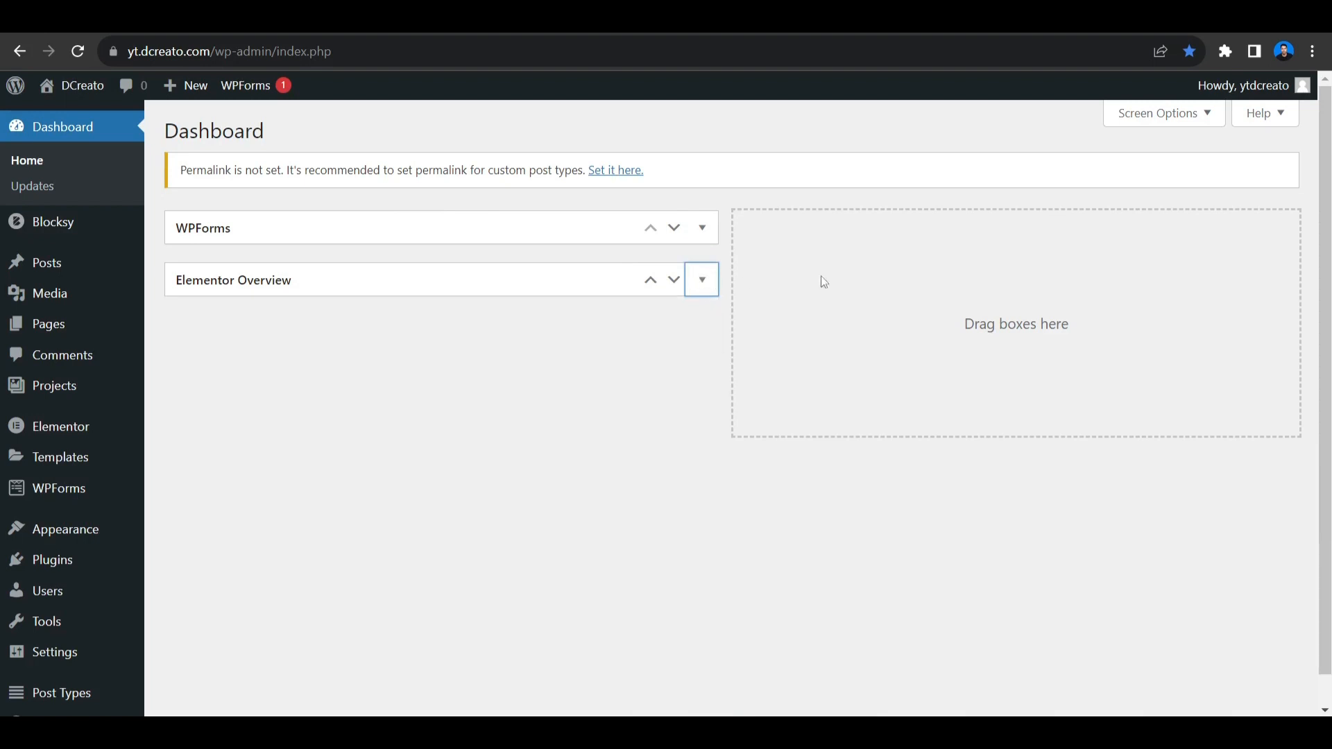
pyautogui.click(1158, 121)
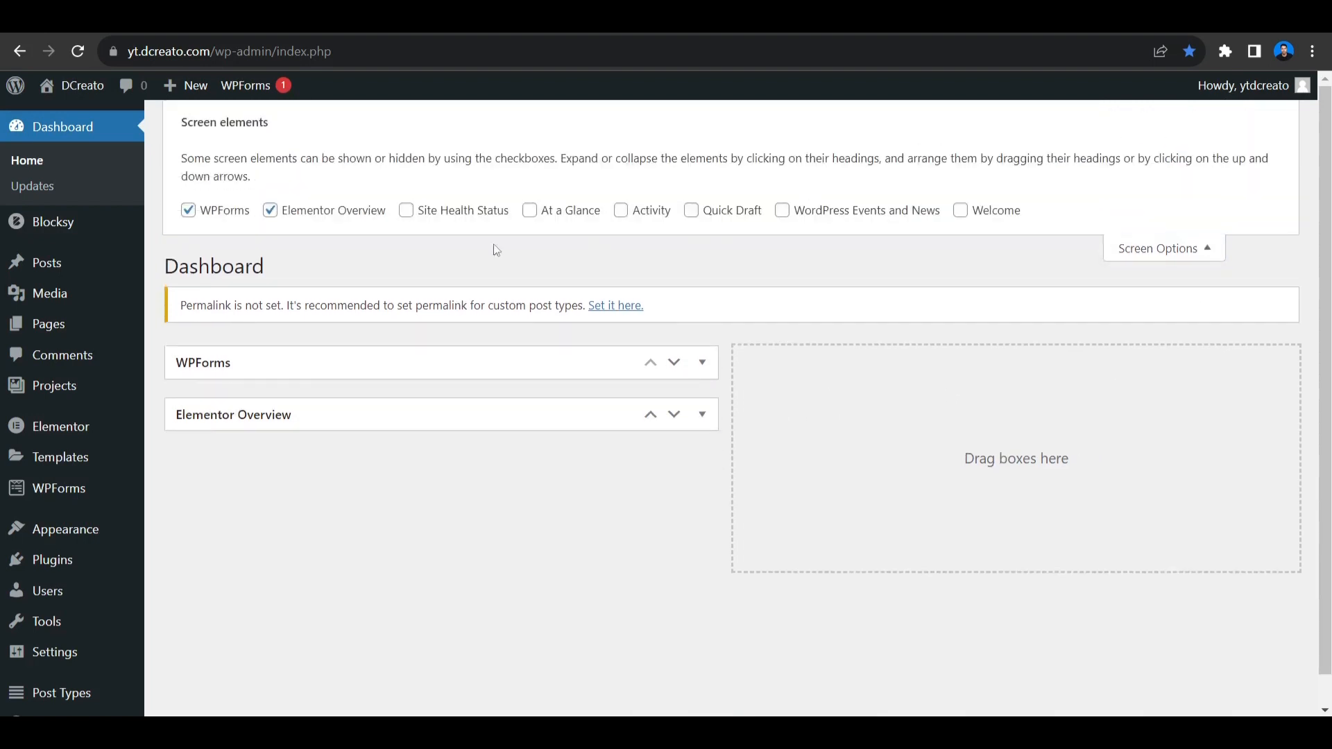
pyautogui.click(188, 210)
pyautogui.click(269, 210)
pyautogui.click(1151, 248)
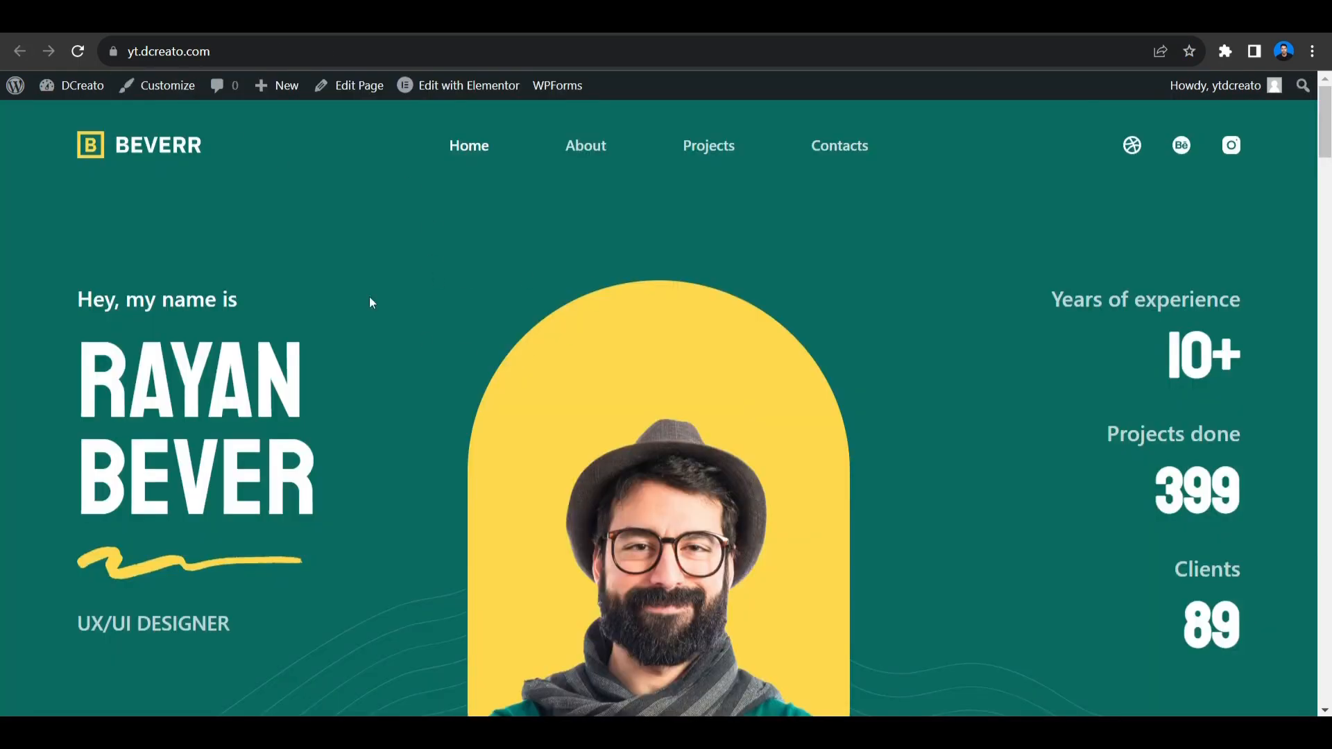
# Review the live homepage again and visit the site's About and Projects pages to check their page addresses
pyautogui.scroll(-20, 524, 304)
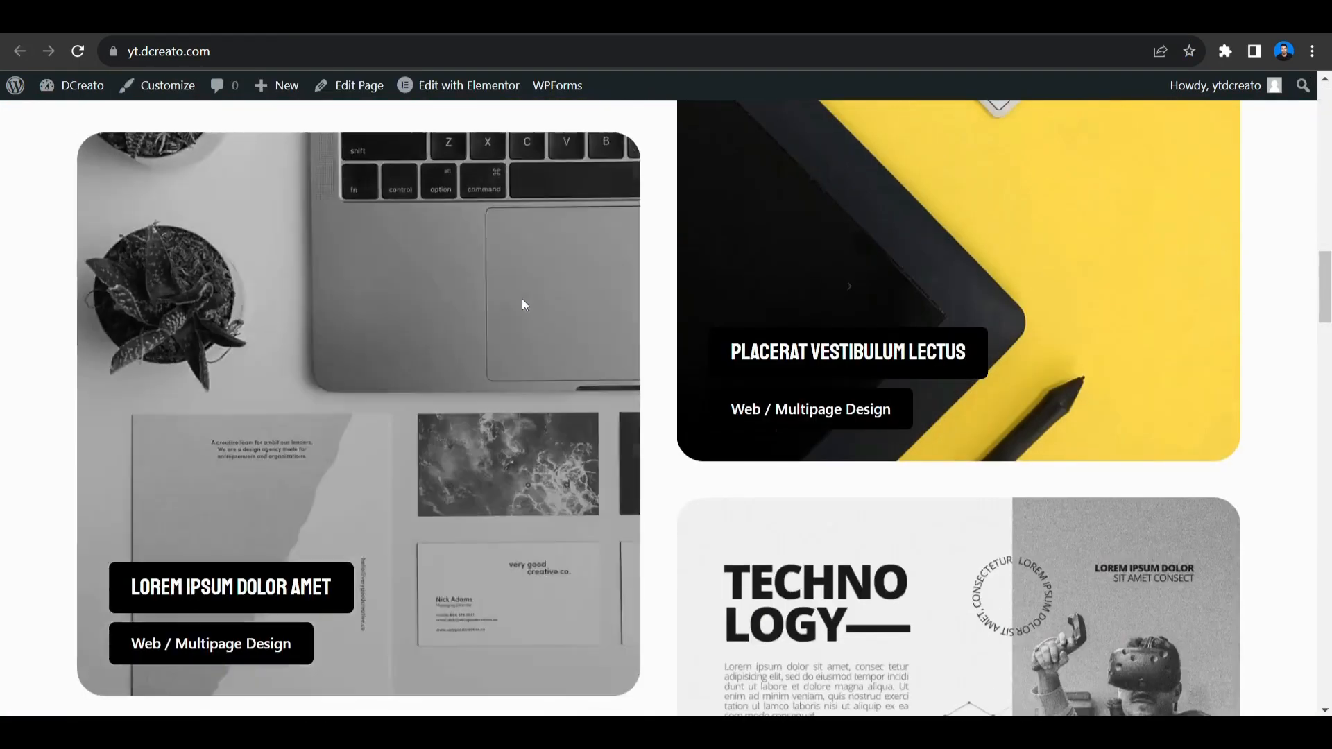
pyautogui.scroll(12, 892, 426)
pyautogui.scroll(20, 597, 417)
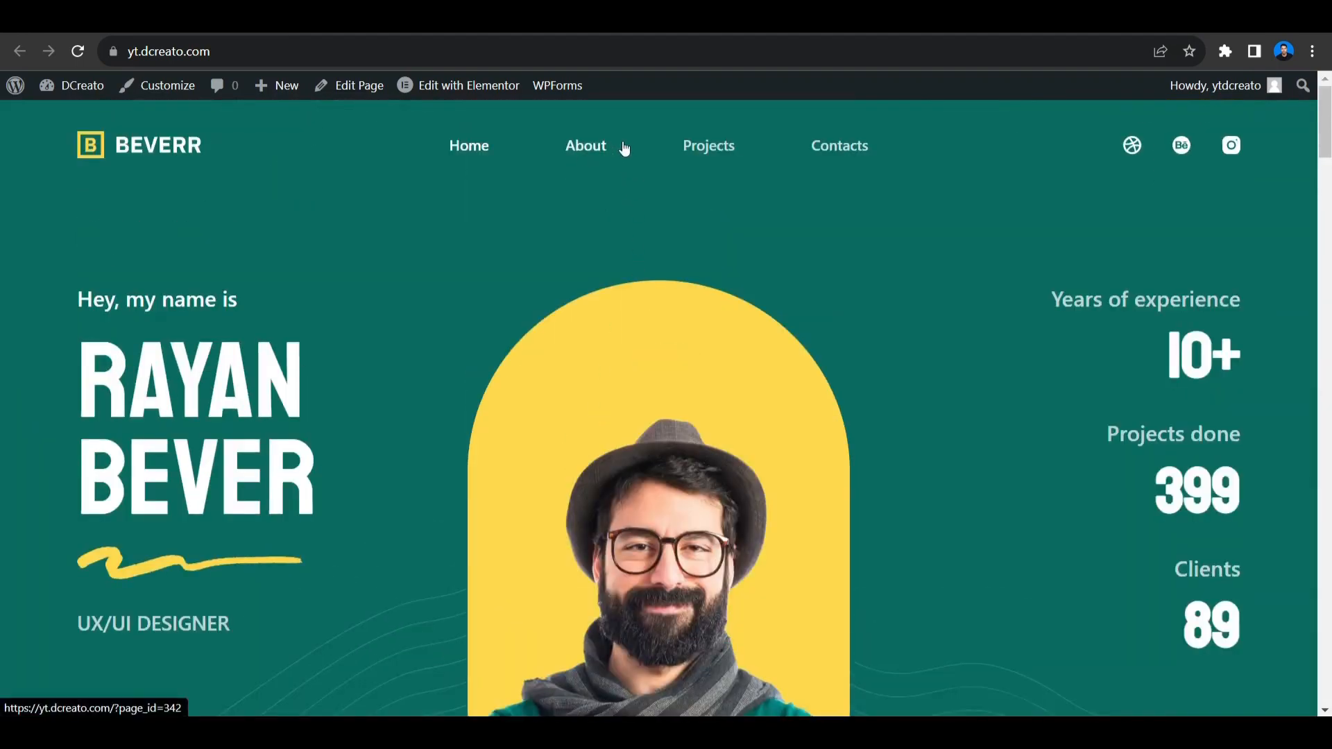
pyautogui.click(585, 152)
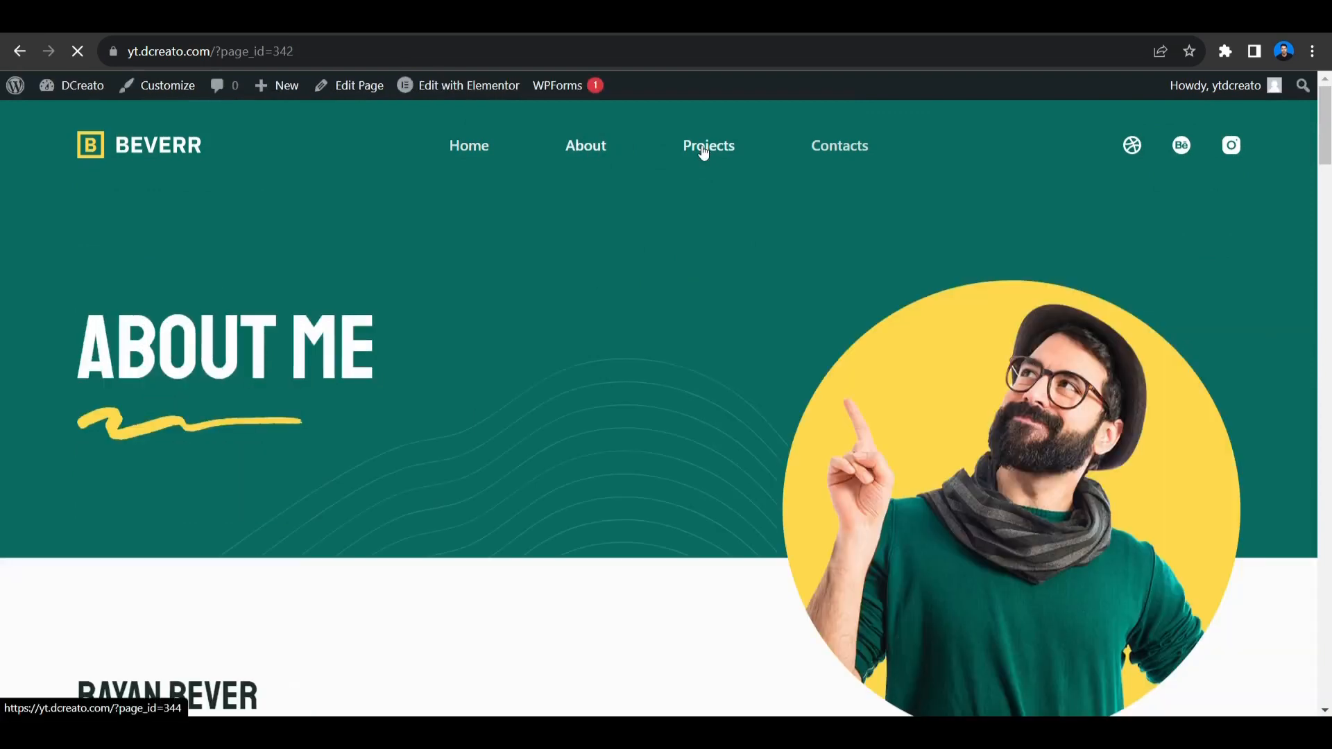
pyautogui.click(708, 147)
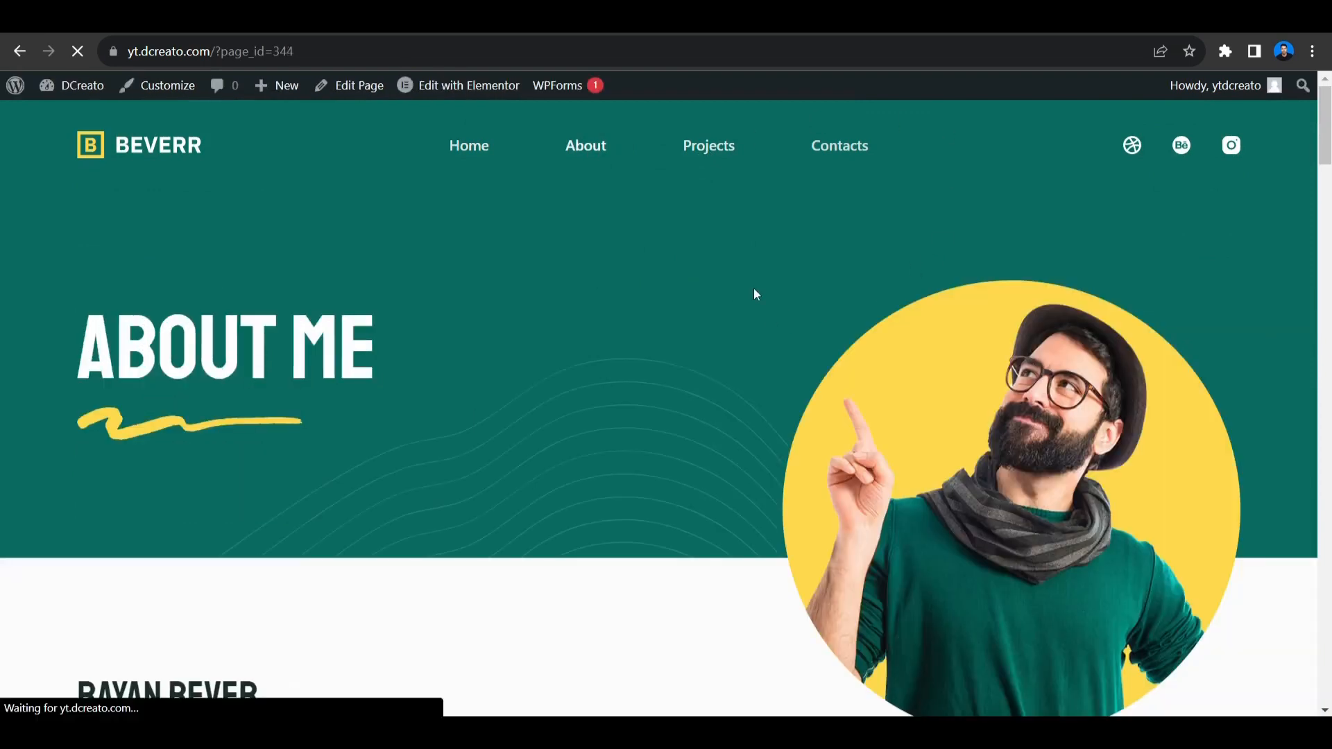
pyautogui.click(468, 154)
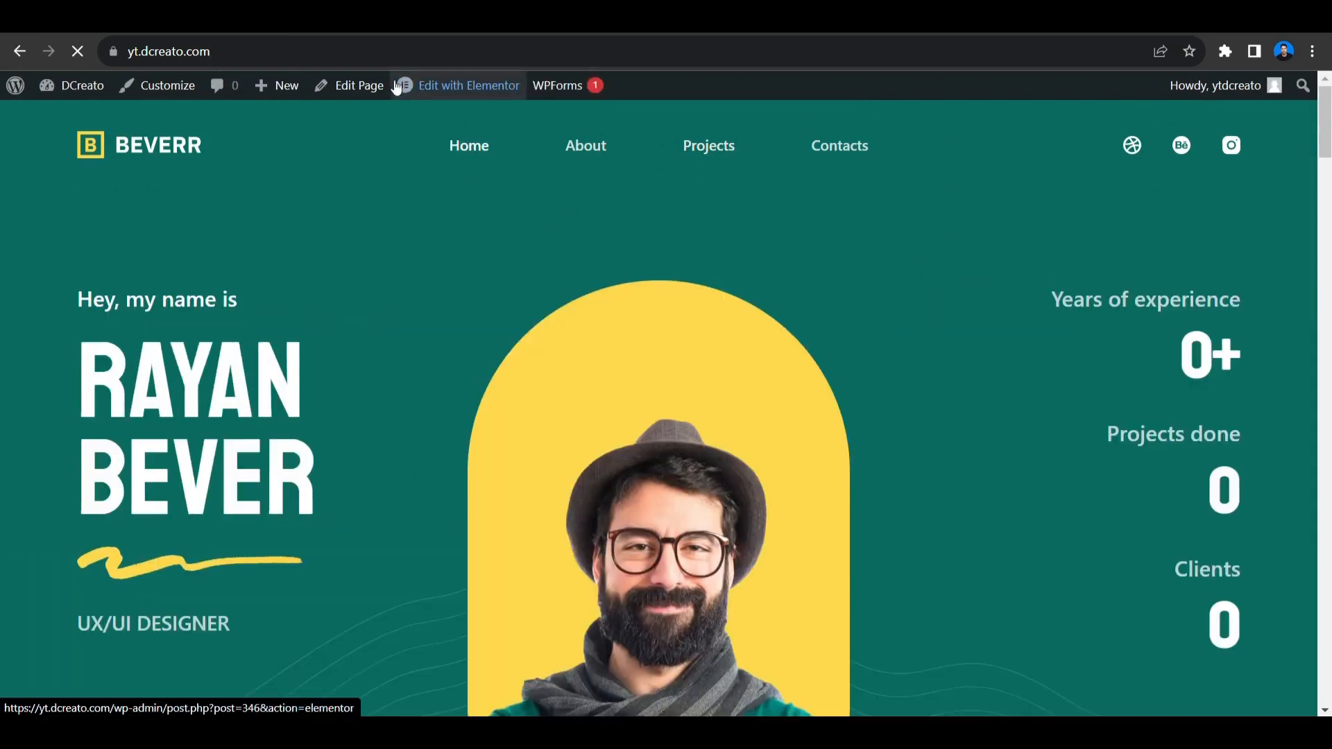
pyautogui.click(586, 159)
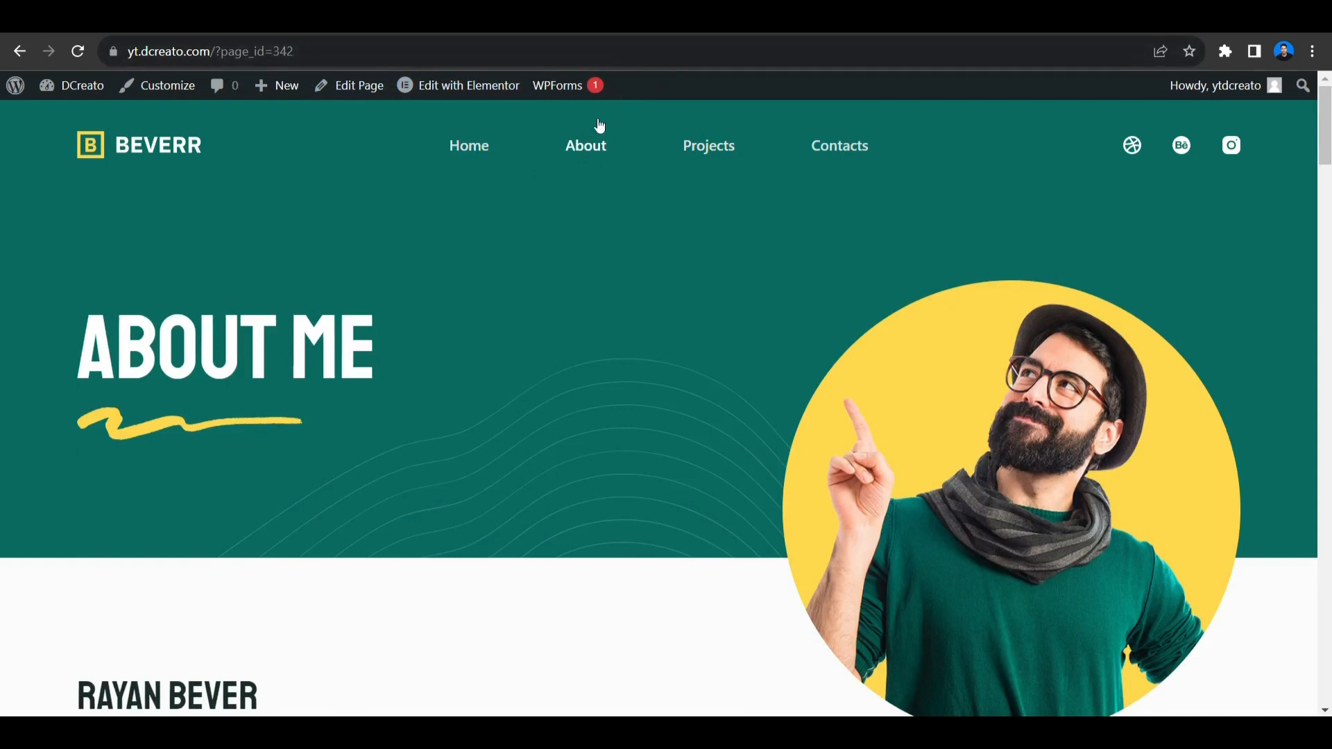
# Go back to the WordPress admin, open the Reading settings and choose Home as the static homepage
pyautogui.click(42, 33)
pyautogui.scroll(-1, 70, 545)
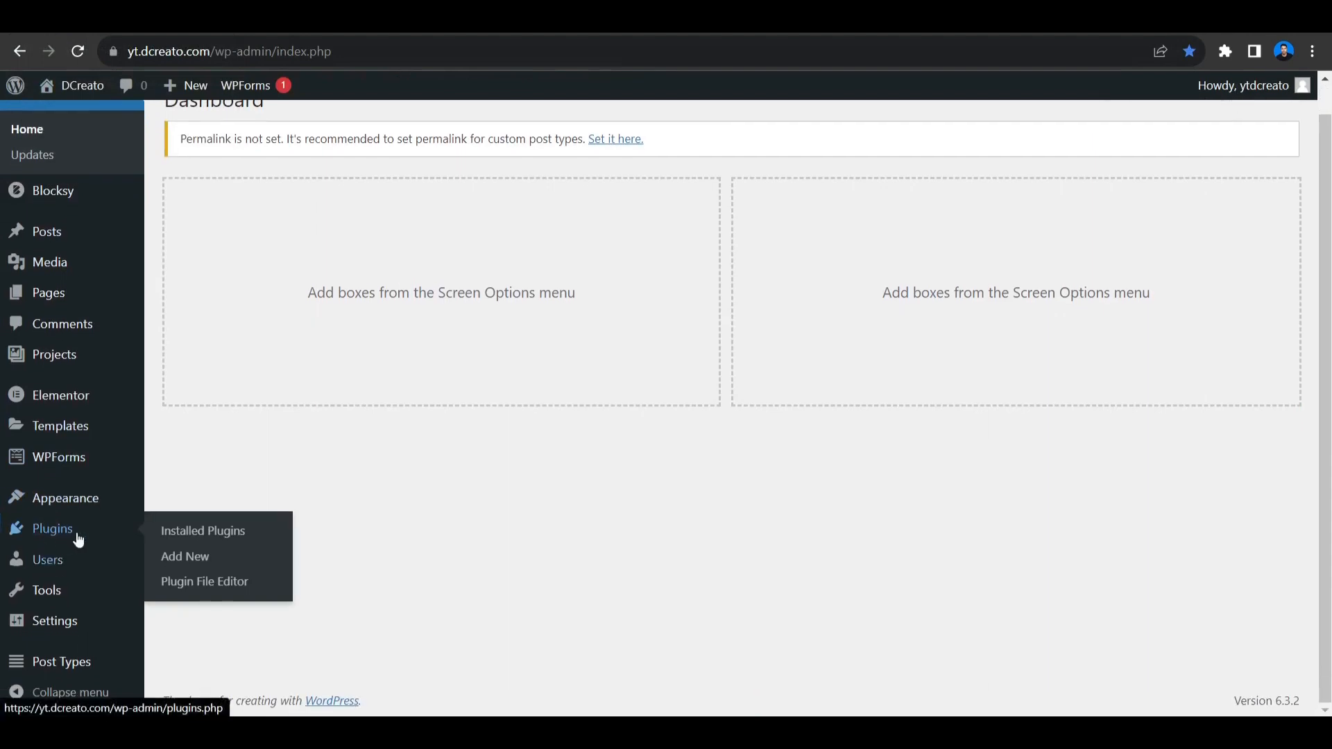
pyautogui.moveTo(102, 641)
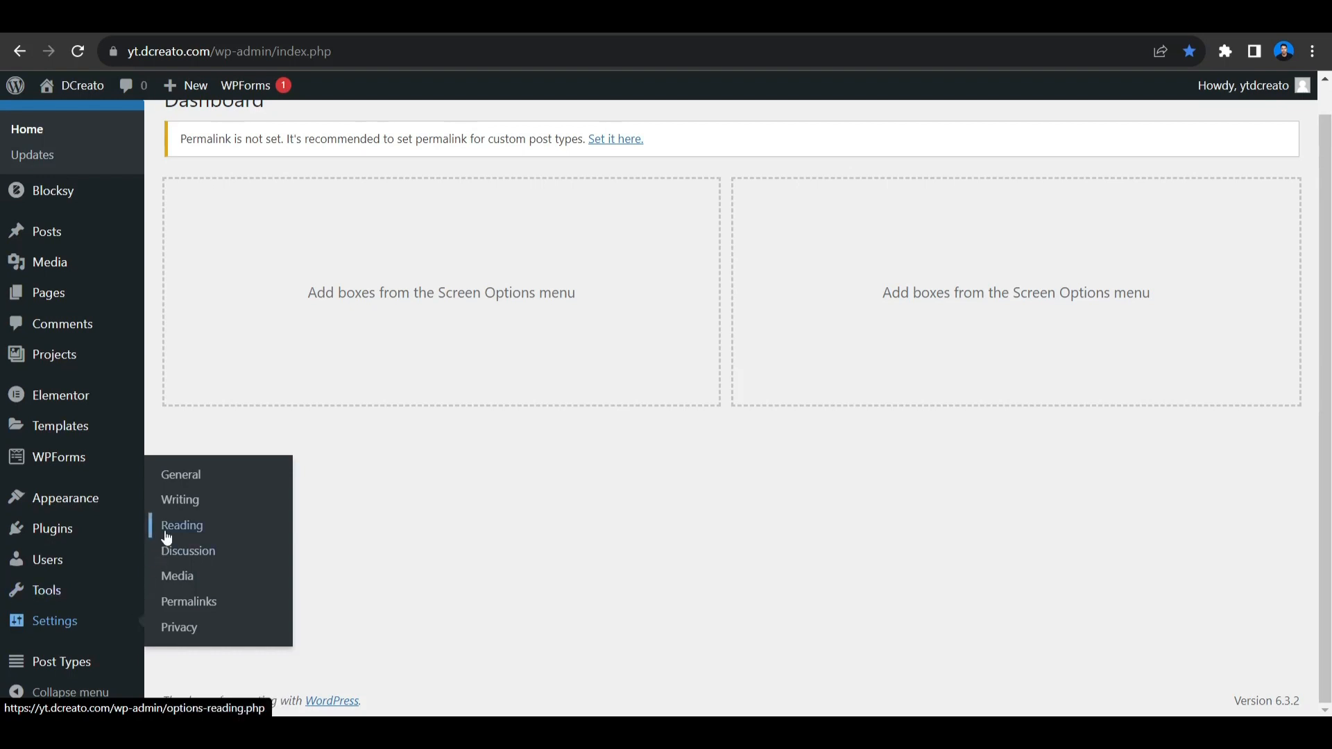
pyautogui.click(237, 529)
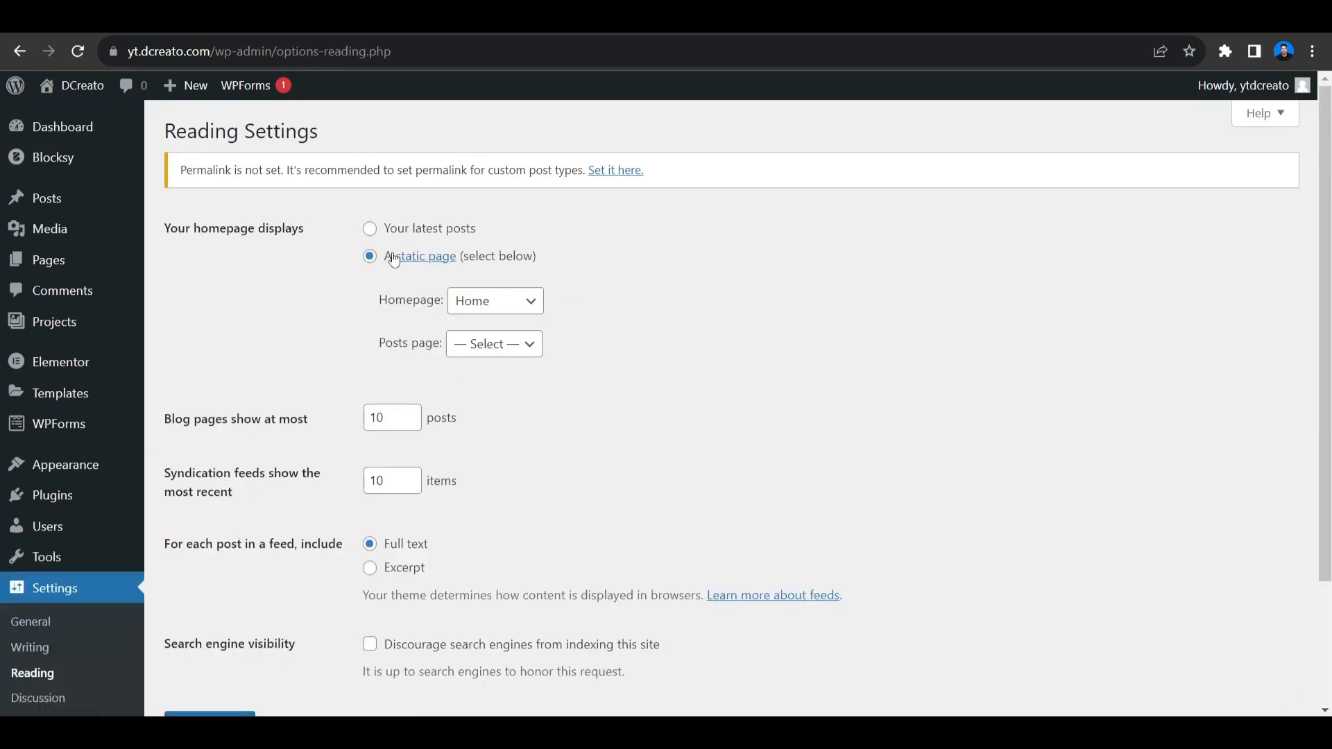
pyautogui.click(478, 303)
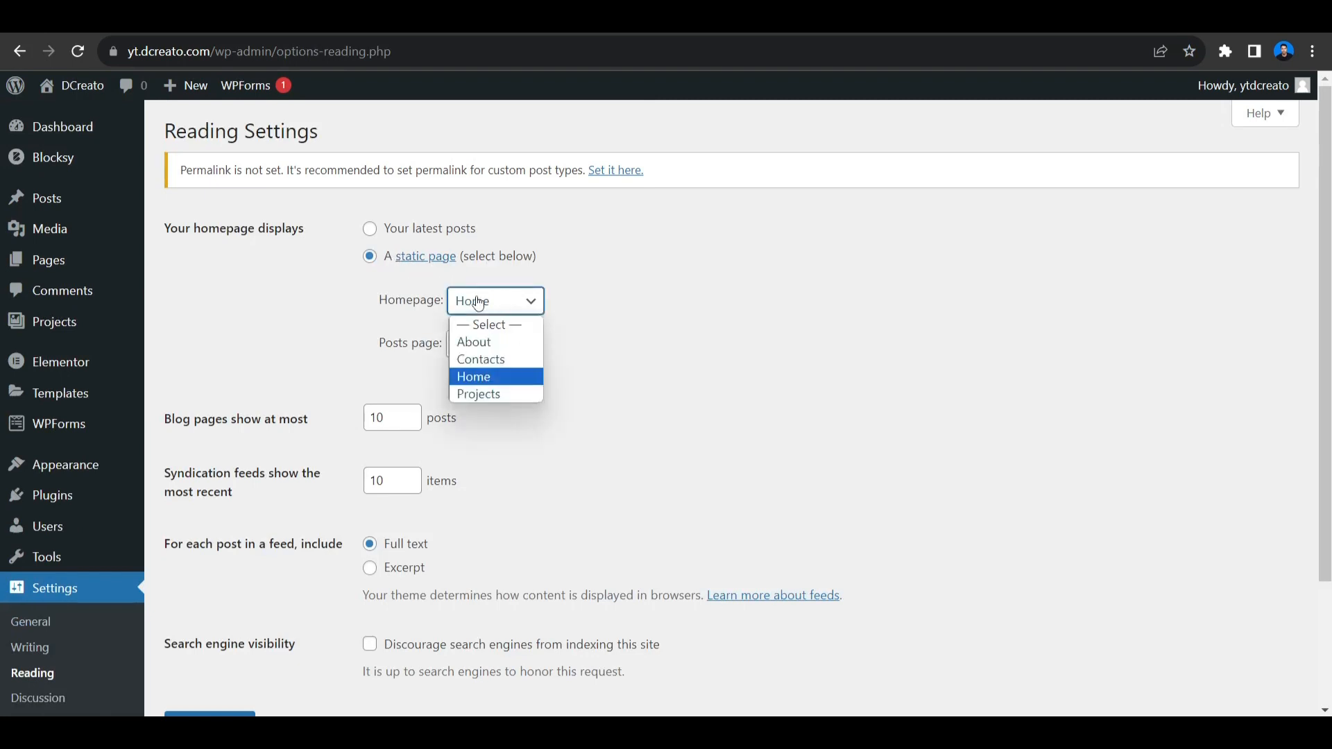
pyautogui.click(489, 382)
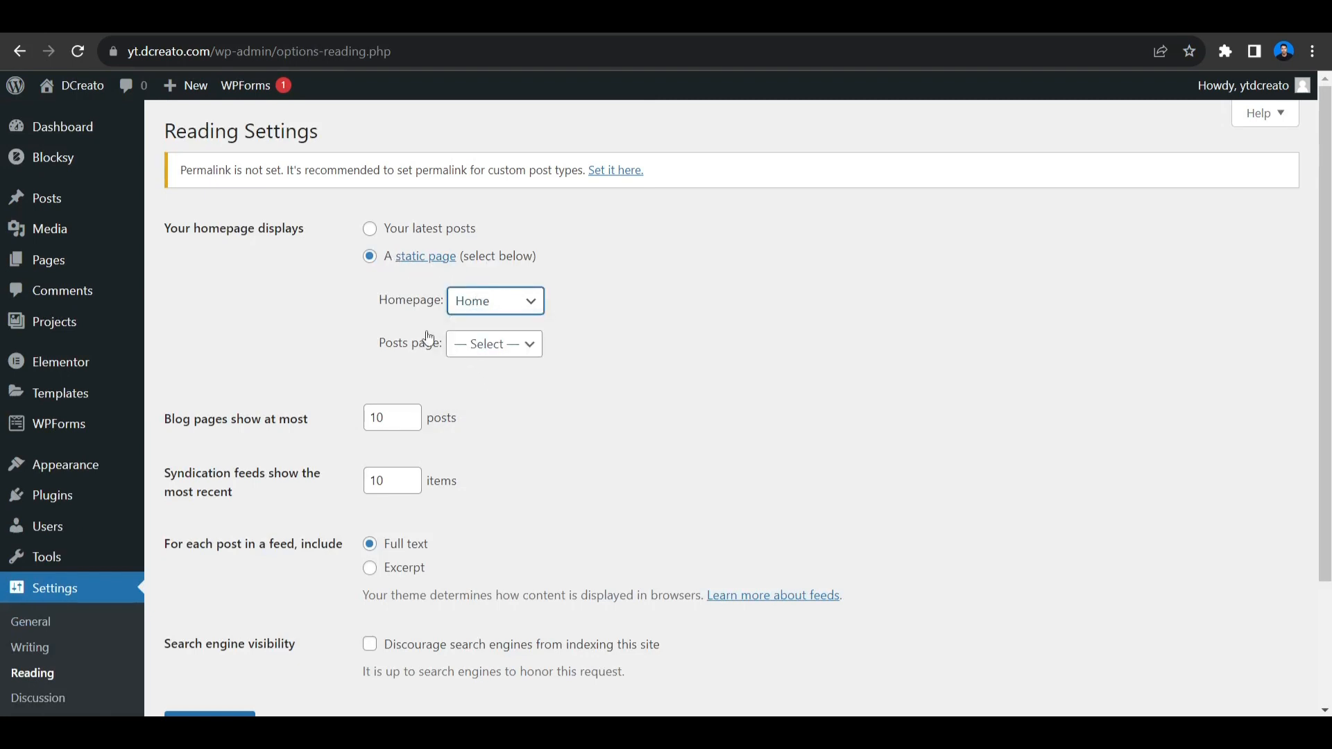
# Check the posts page choices without selecting one, reselect Home as the homepage and save the reading settings
pyautogui.click(469, 351)
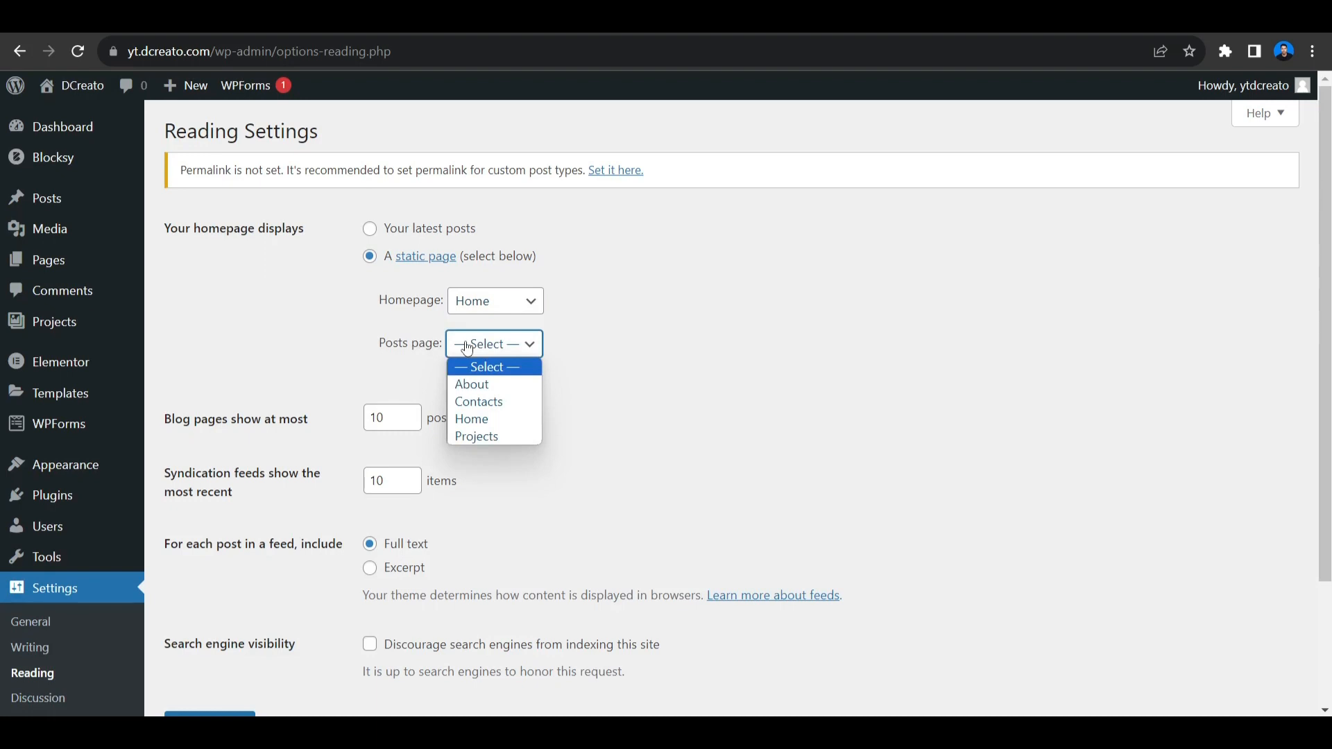
pyautogui.click(525, 347)
pyautogui.click(610, 364)
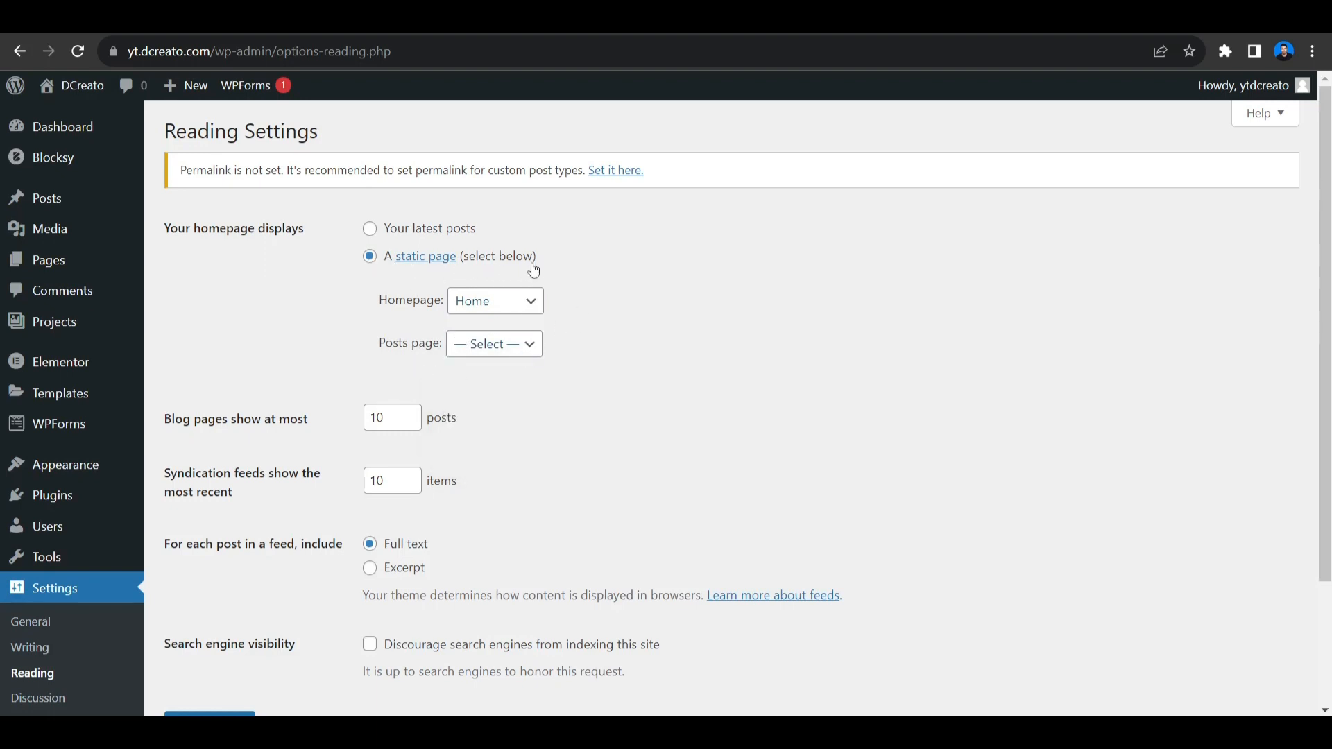
pyautogui.click(496, 312)
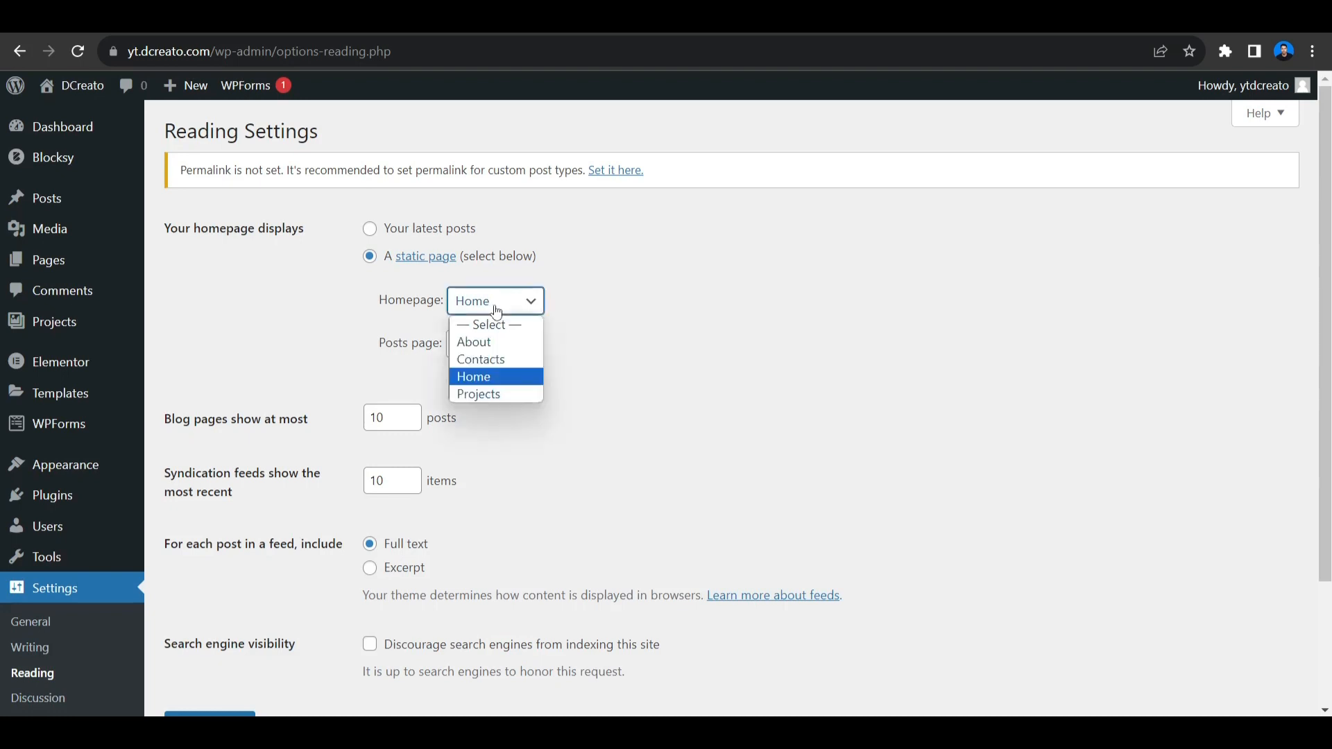
pyautogui.click(497, 380)
pyautogui.scroll(-3, 490, 296)
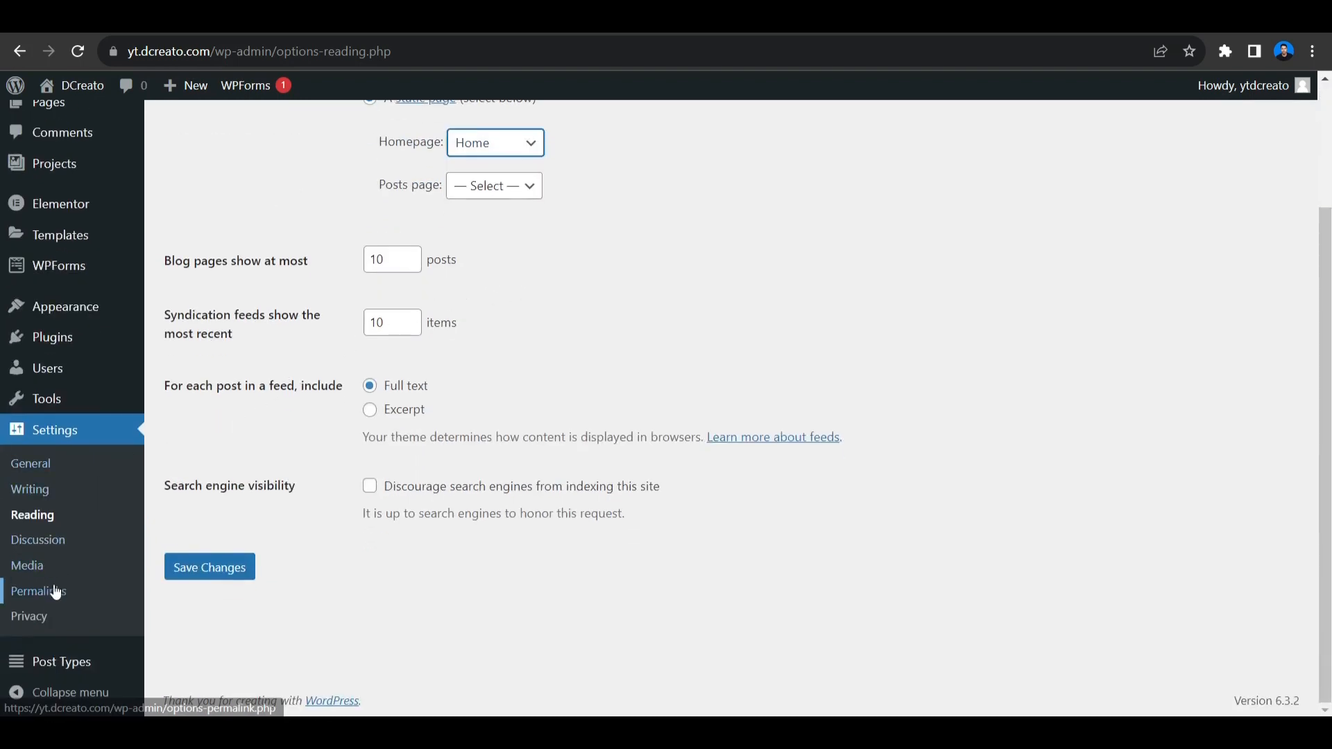
pyautogui.click(193, 573)
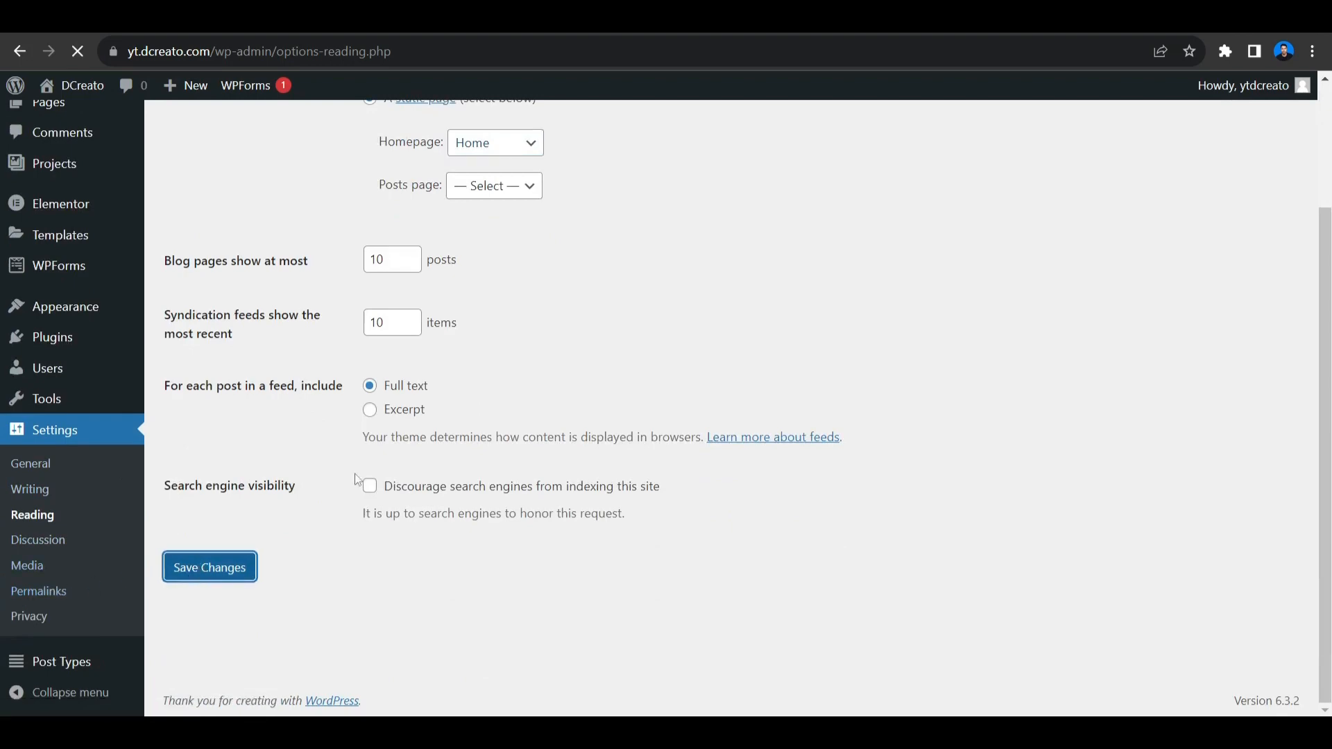
# Set the site's permalink structure to Post name and save the permalink settings
pyautogui.scroll(-3, 155, 430)
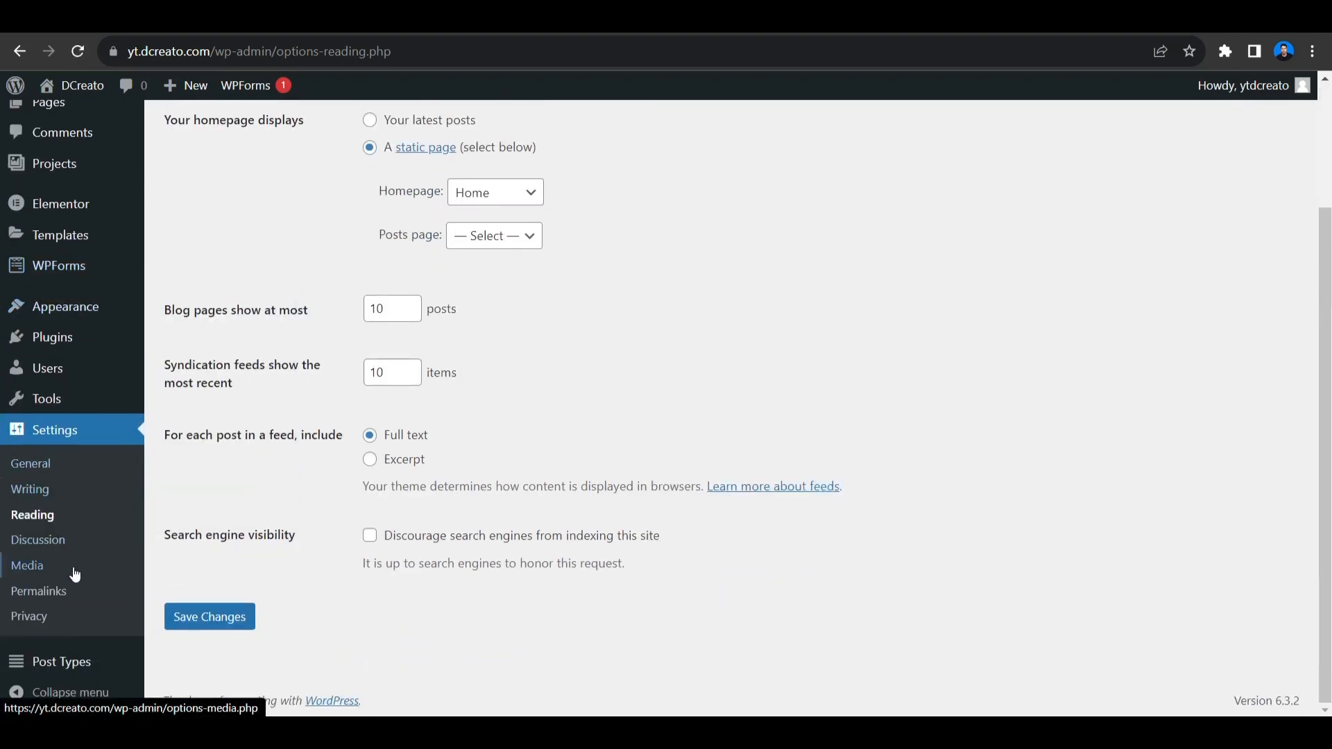
pyautogui.click(73, 590)
pyautogui.scroll(-5, 402, 330)
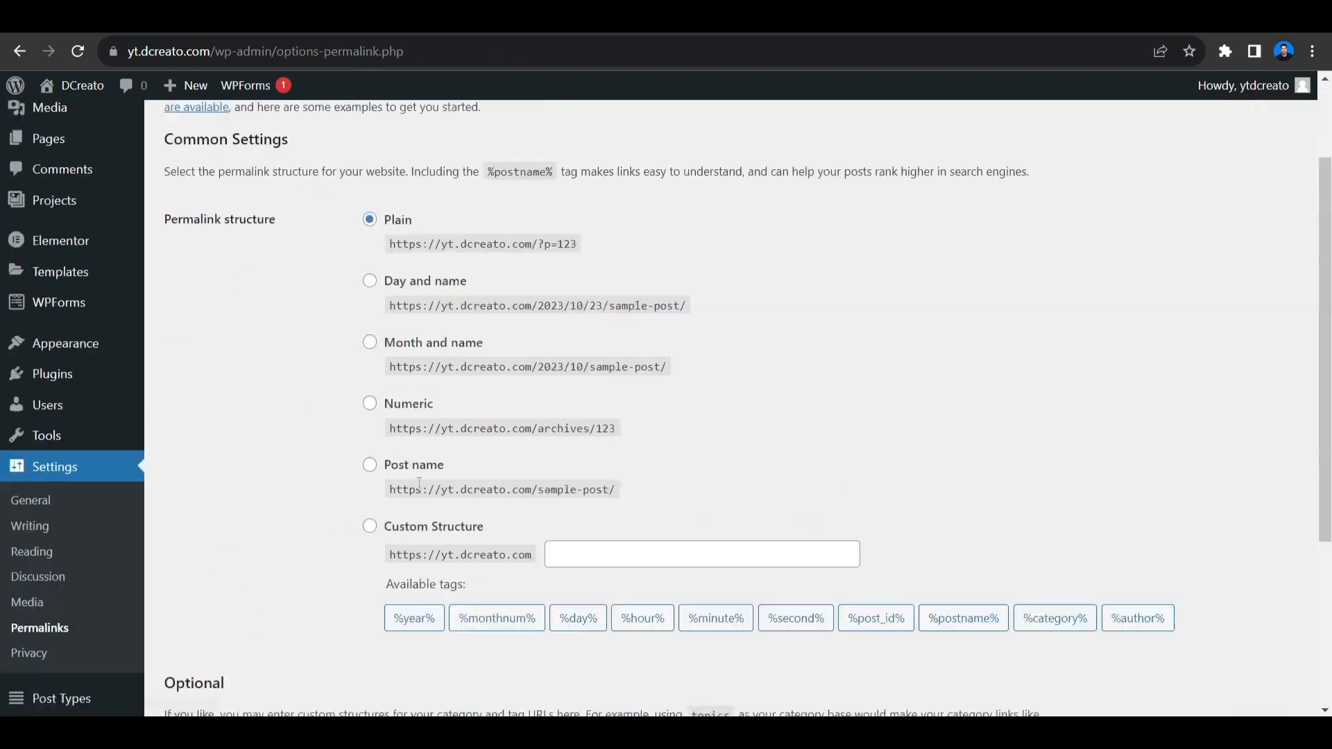
pyautogui.click(370, 287)
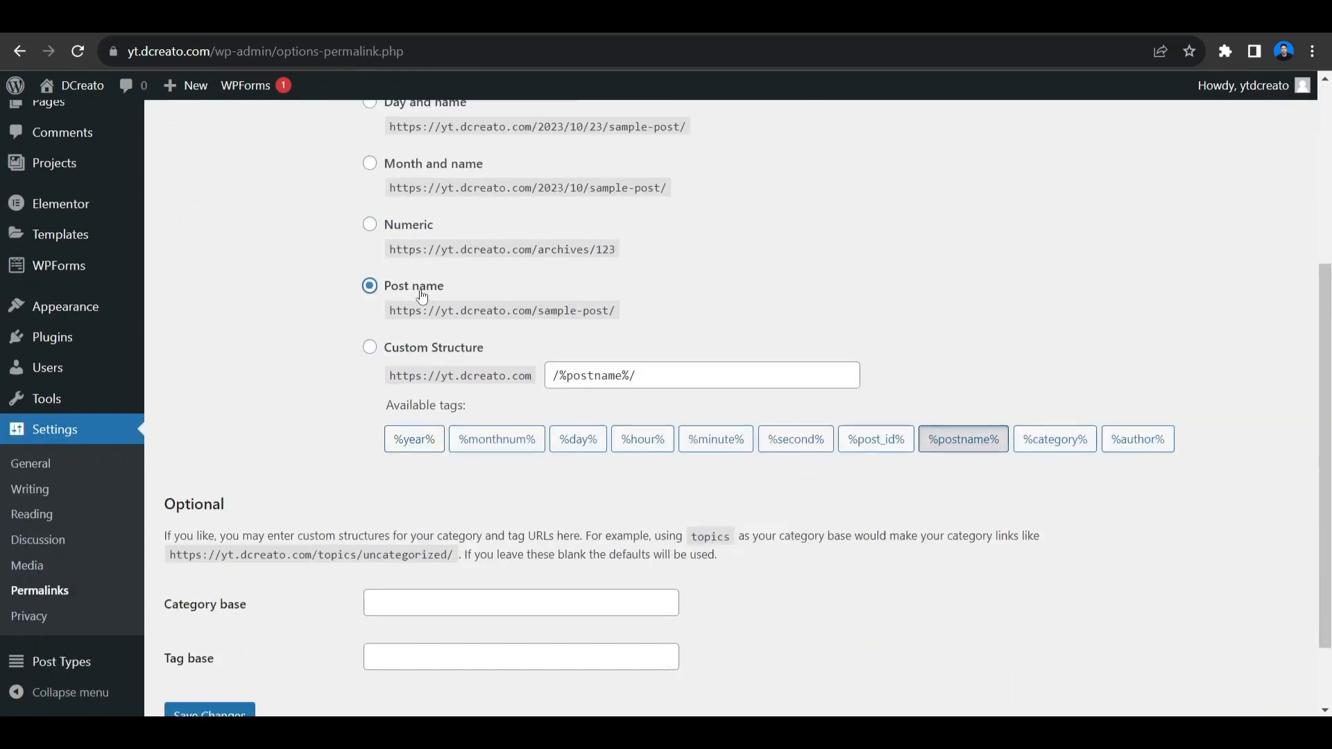
pyautogui.scroll(-2, 243, 550)
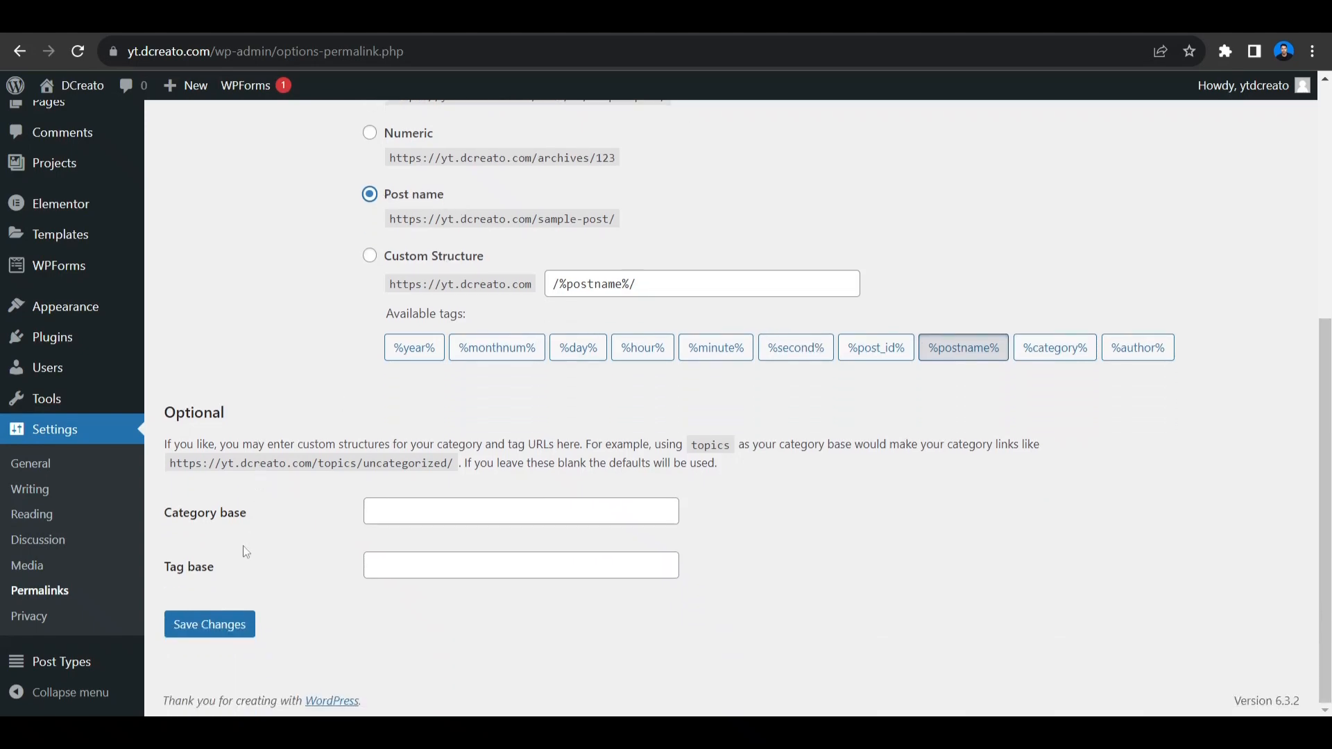
pyautogui.click(208, 623)
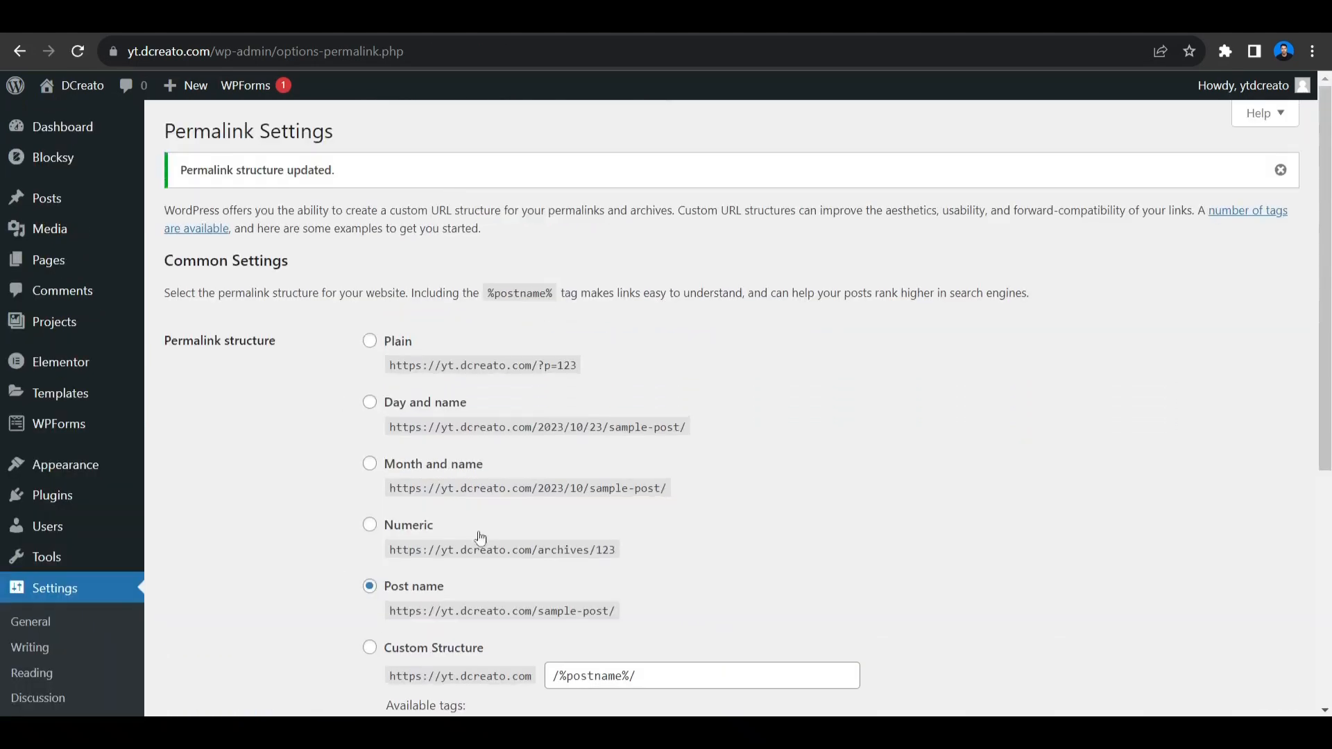
# Reload the live About page to check its address under the new permalink structure, then return to the WordPress admin
pyautogui.click(66, 20)
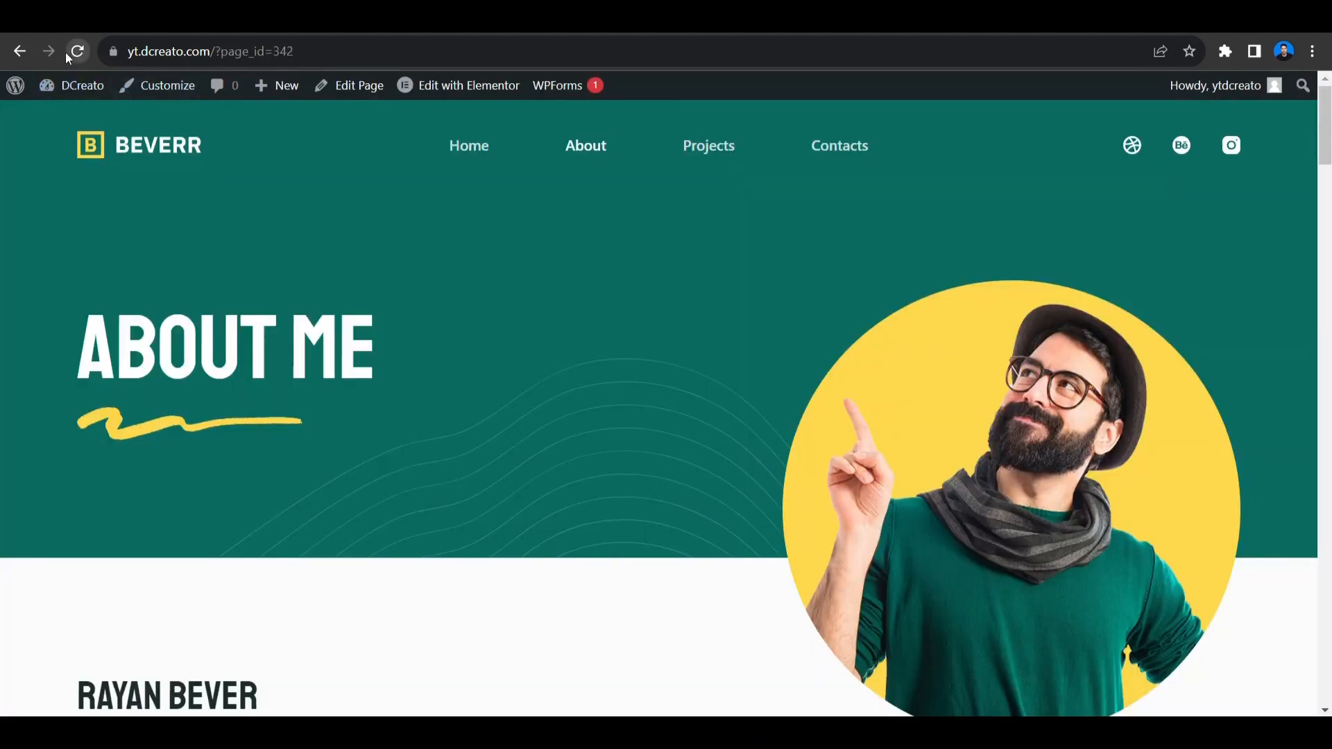
pyautogui.click(72, 53)
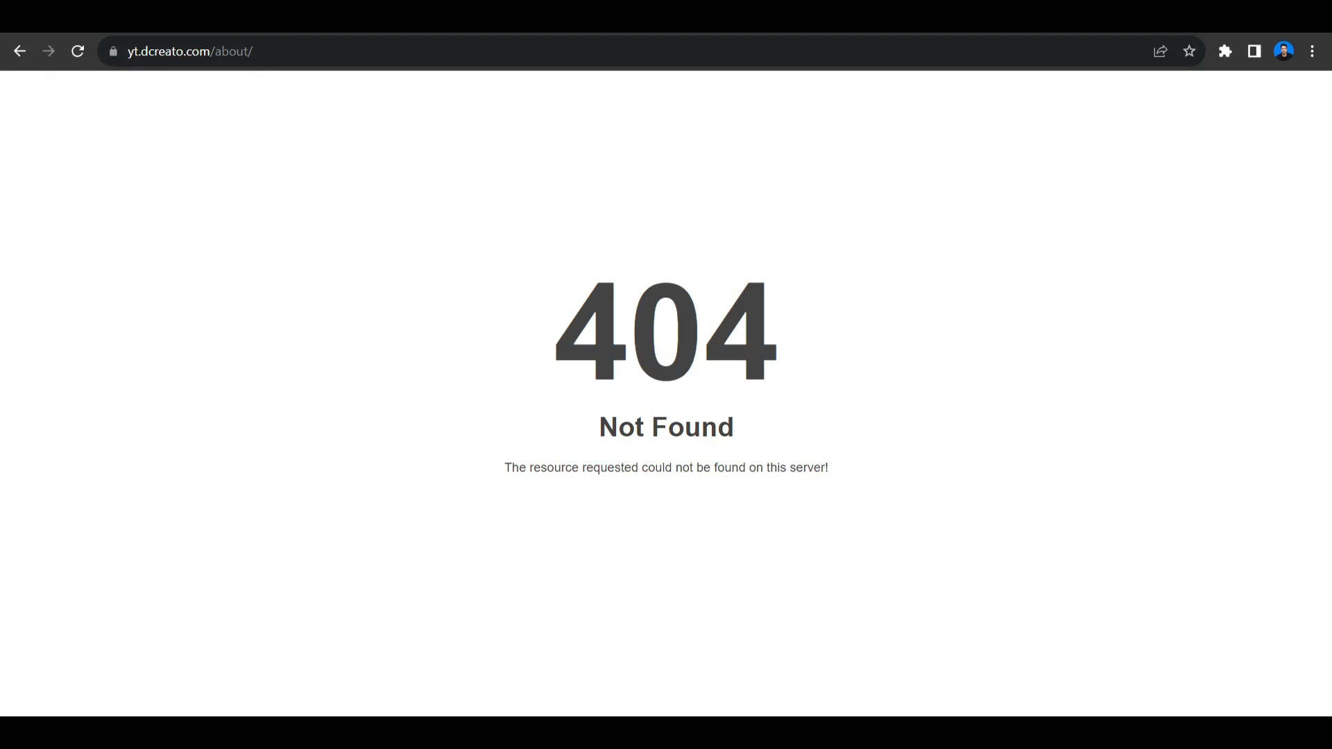
pyautogui.click(75, 28)
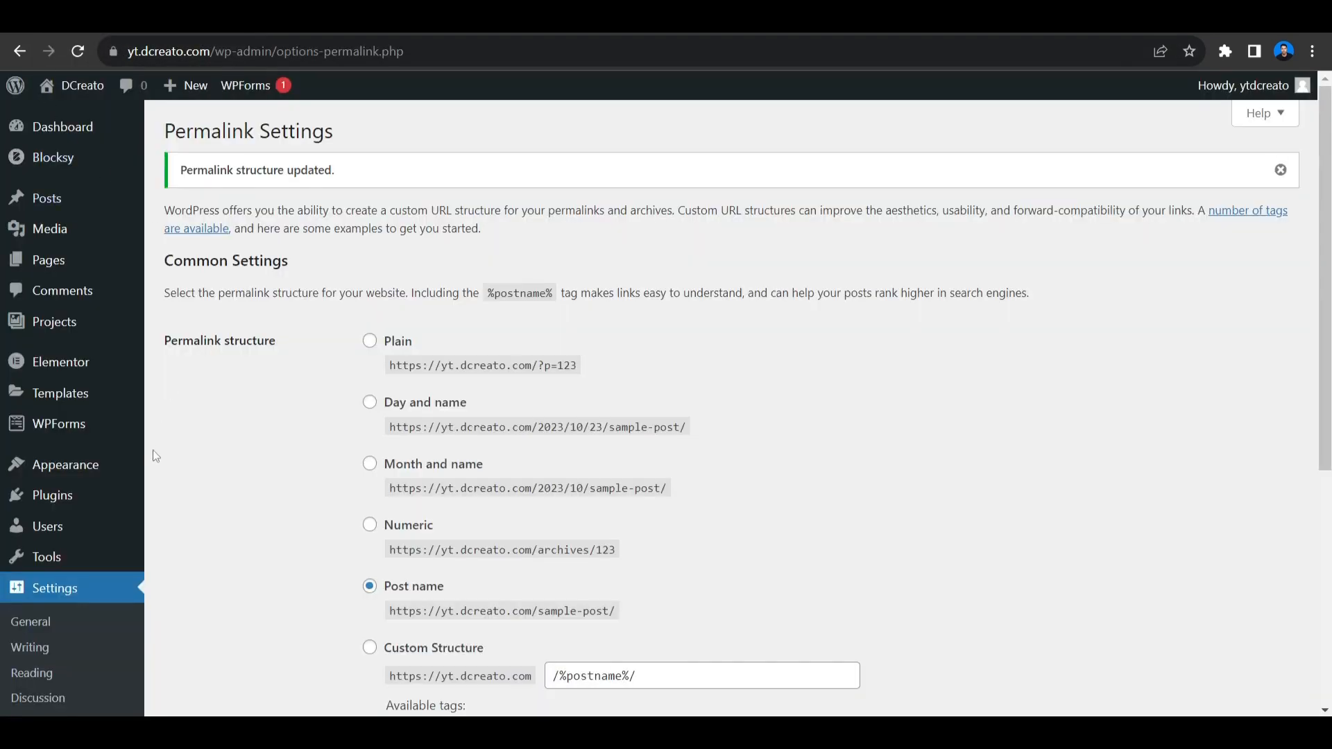
# Open the Home page from the Pages list in the Elementor editor and dismiss the AI notification and the widget favorites tip
pyautogui.click(78, 133)
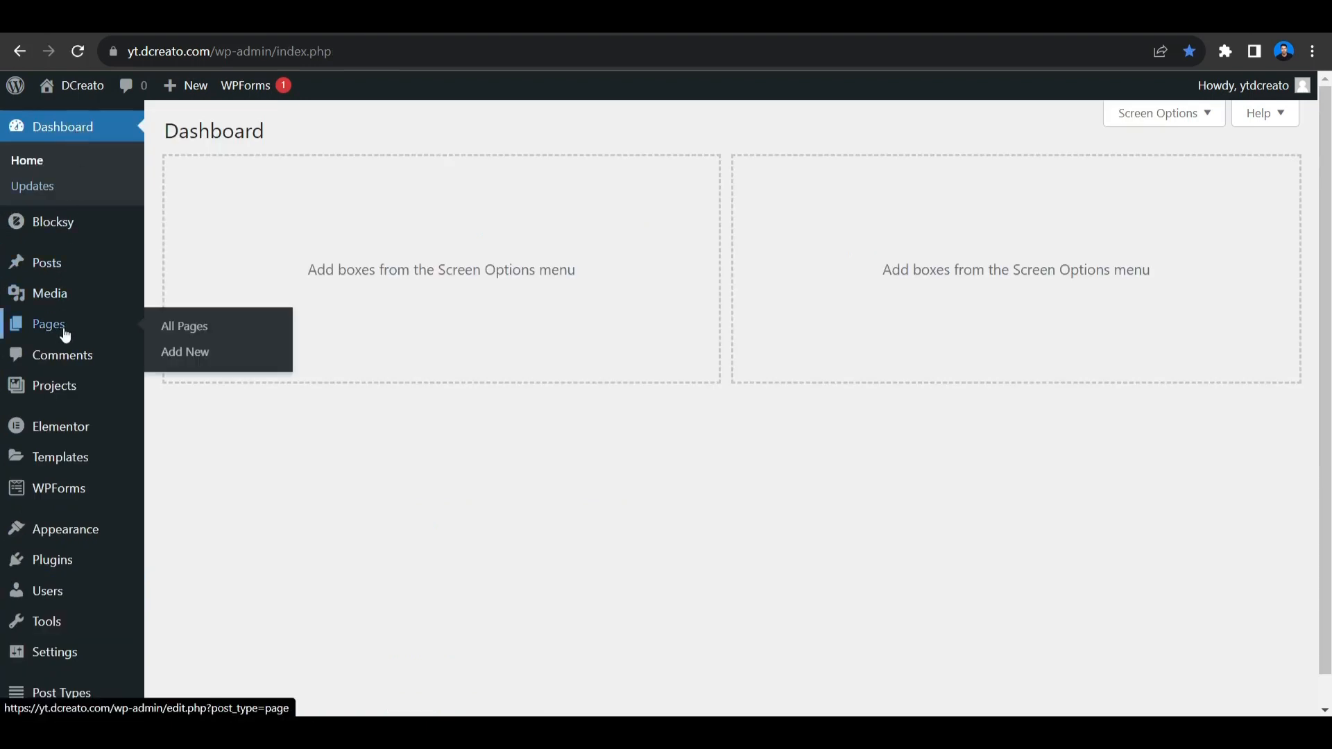
pyautogui.click(65, 334)
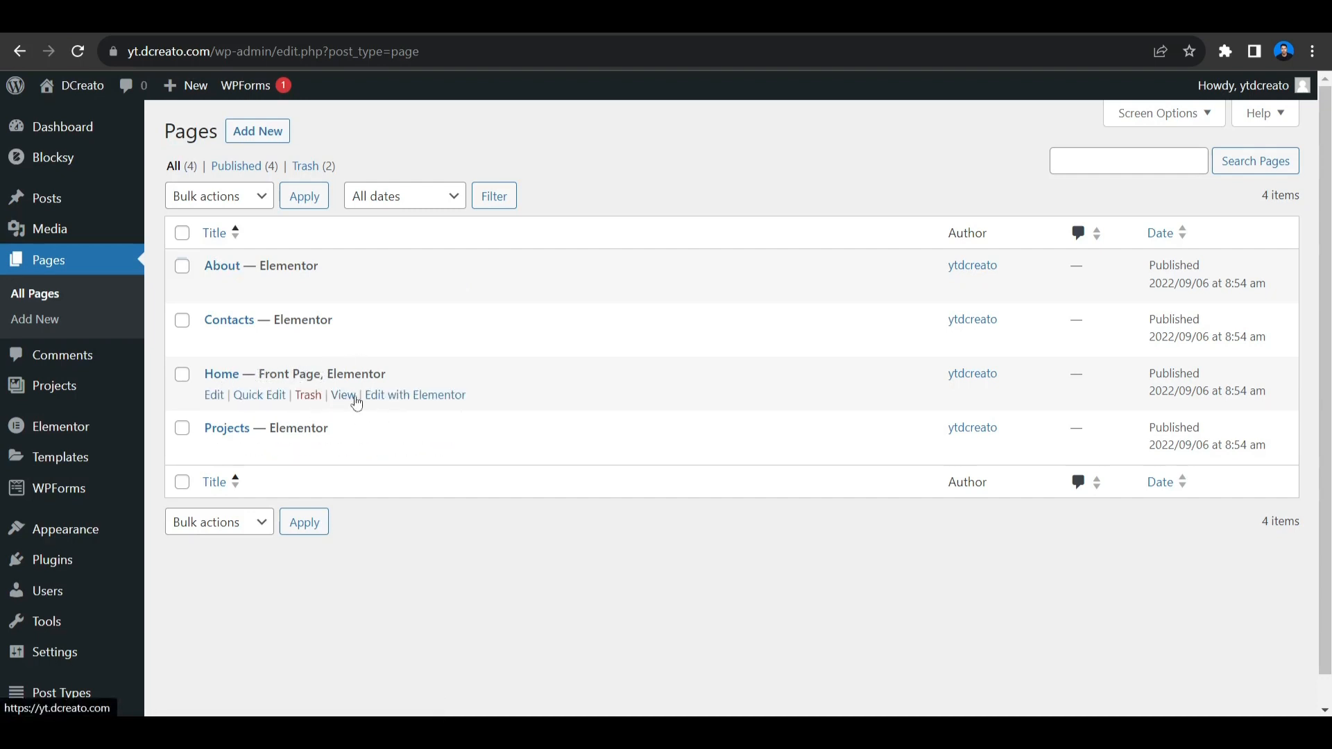
pyautogui.click(388, 396)
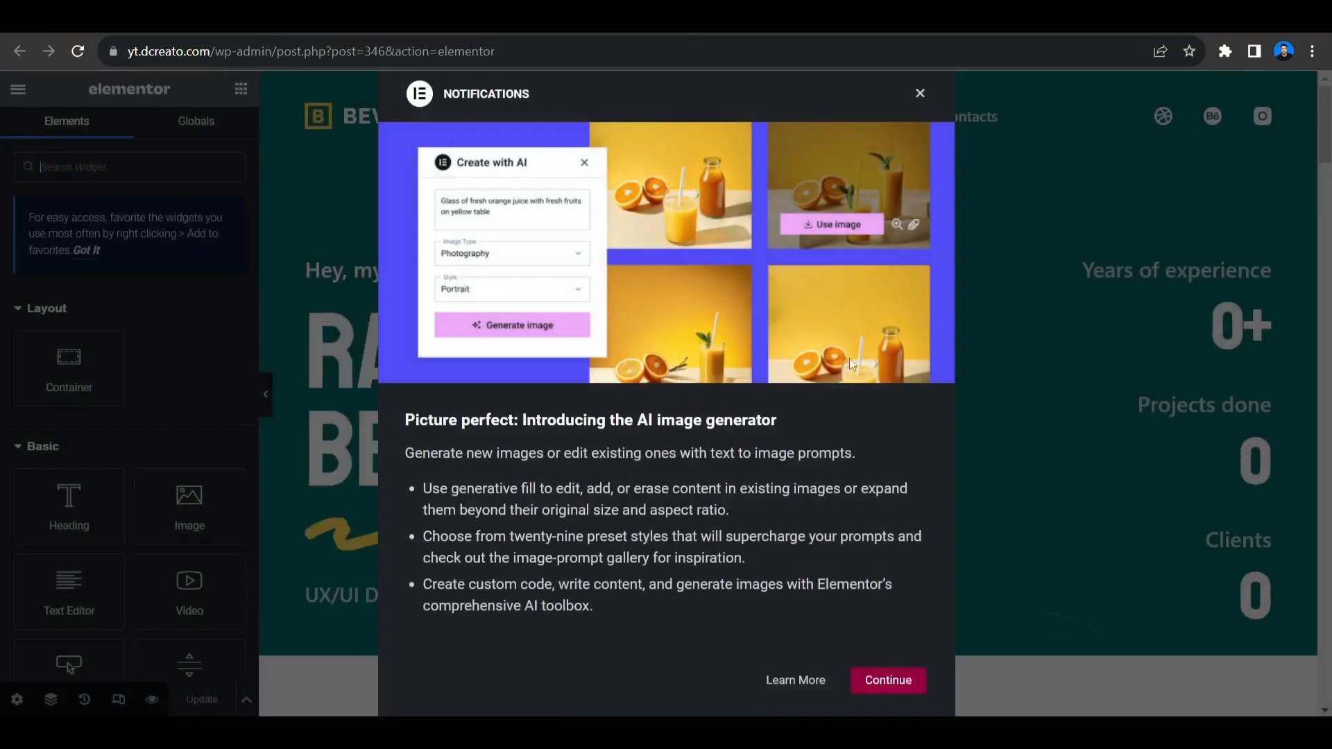
pyautogui.click(879, 679)
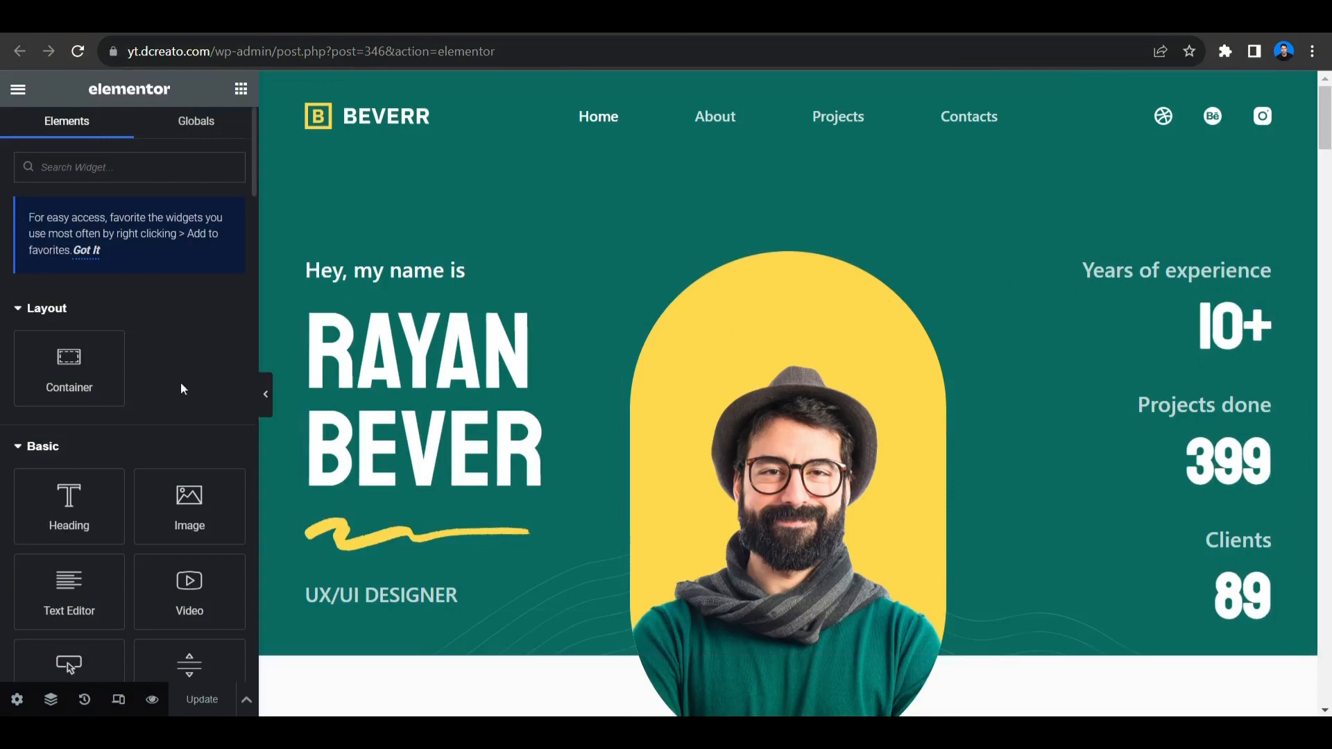
pyautogui.click(87, 251)
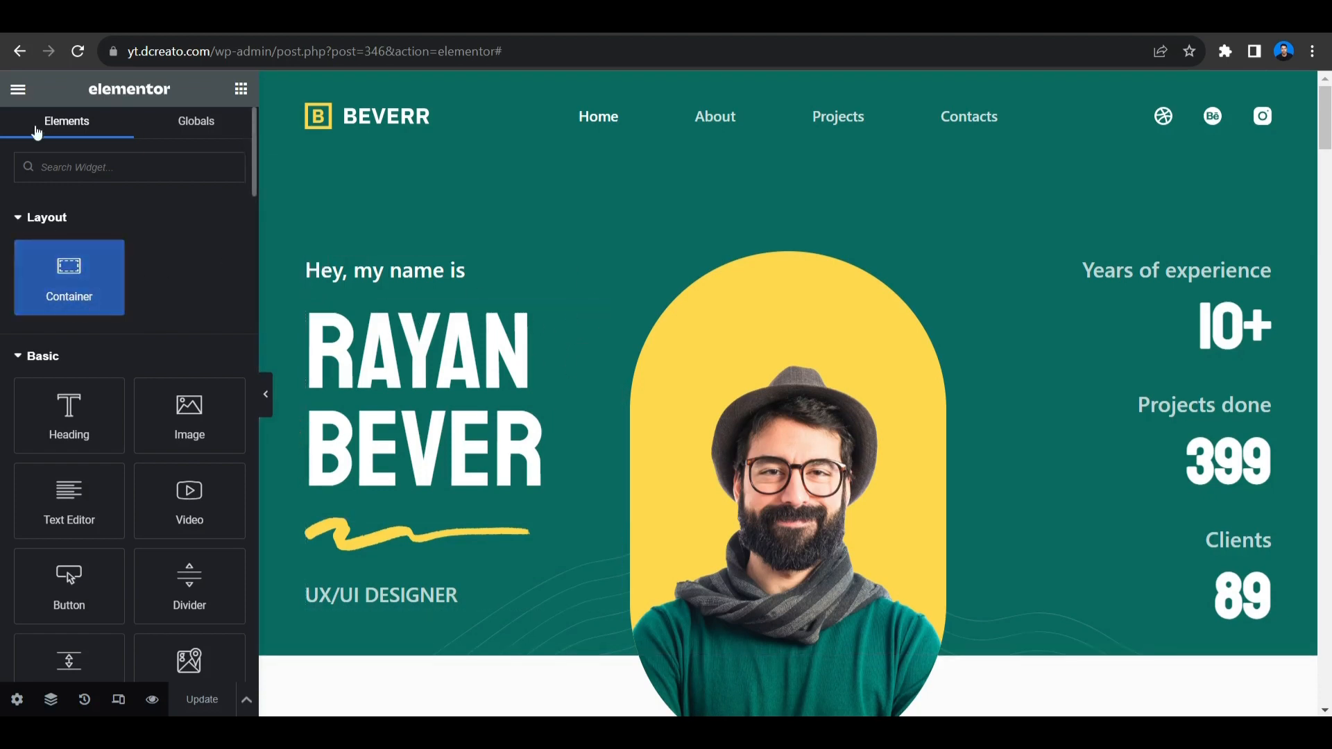
# Switch to Elementor's settings in the WordPress admin and find the Flexbox Container option among the features
pyautogui.click(19, 51)
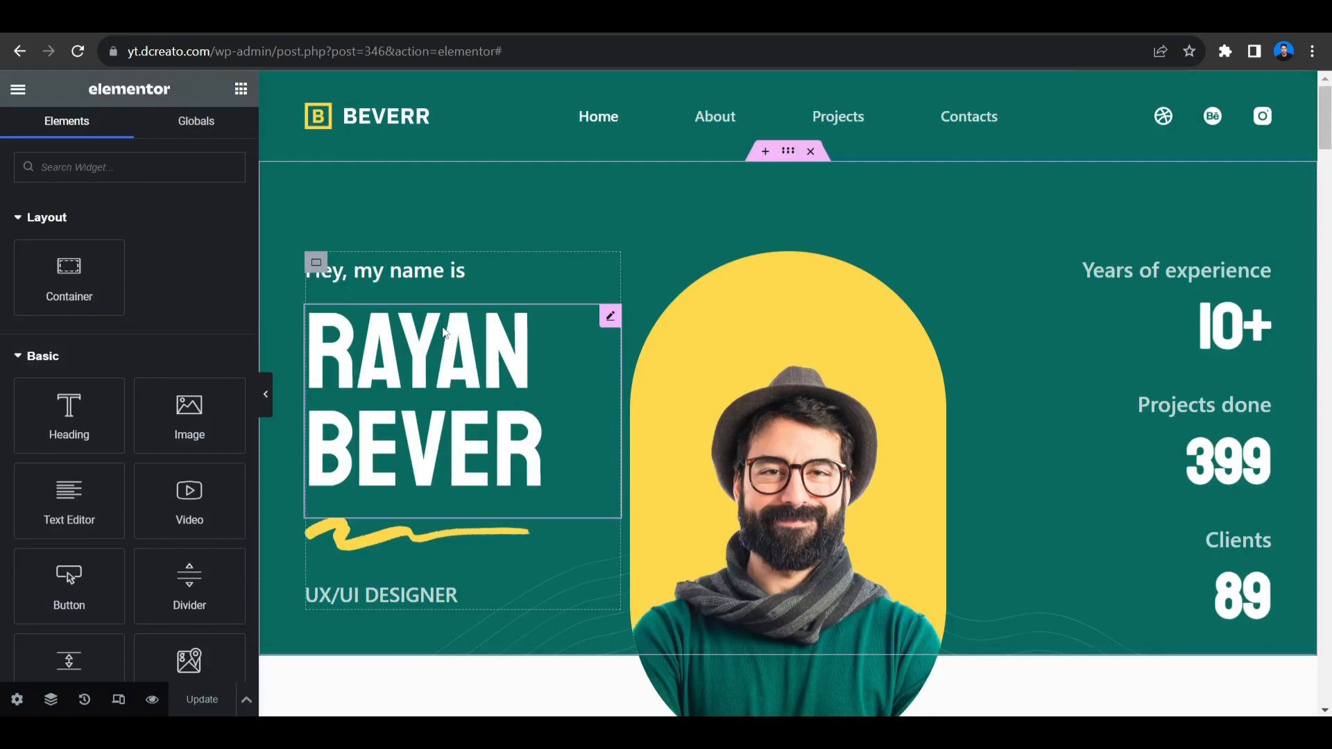
pyautogui.click(67, 24)
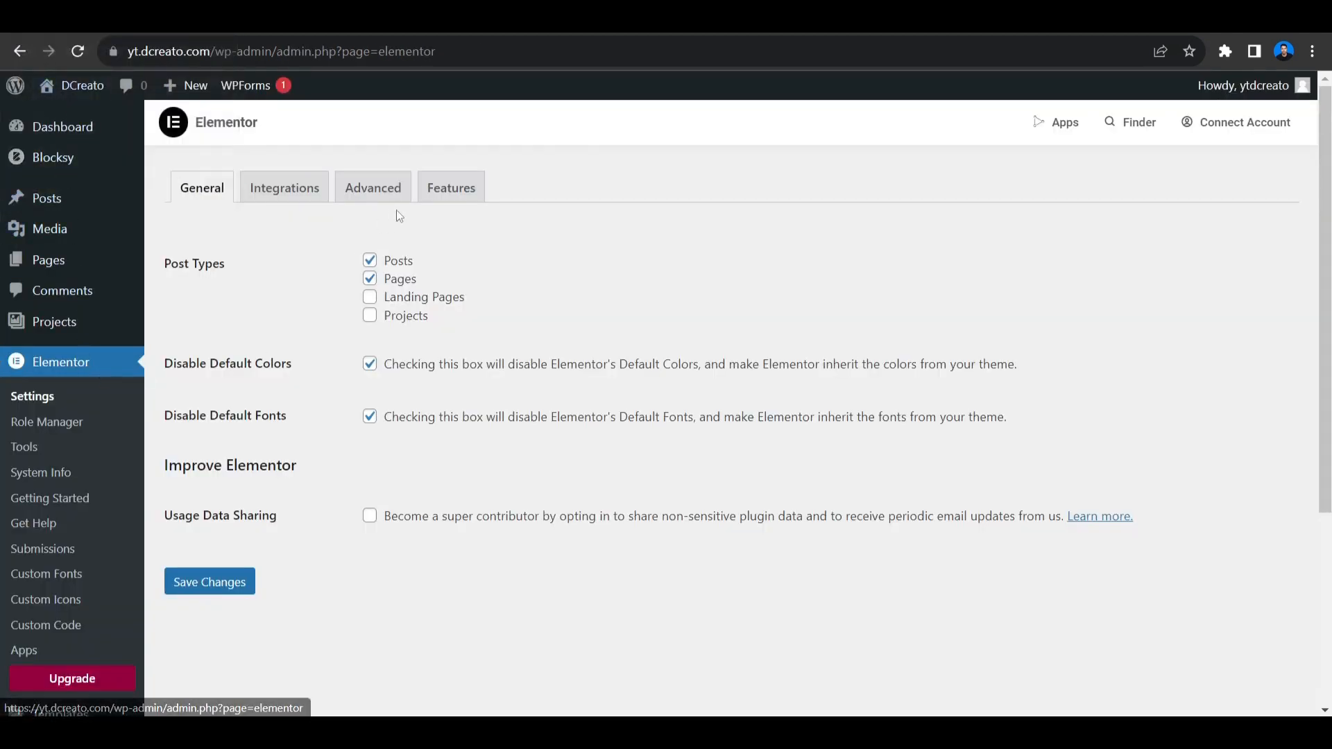
pyautogui.click(444, 191)
pyautogui.scroll(-10, 522, 386)
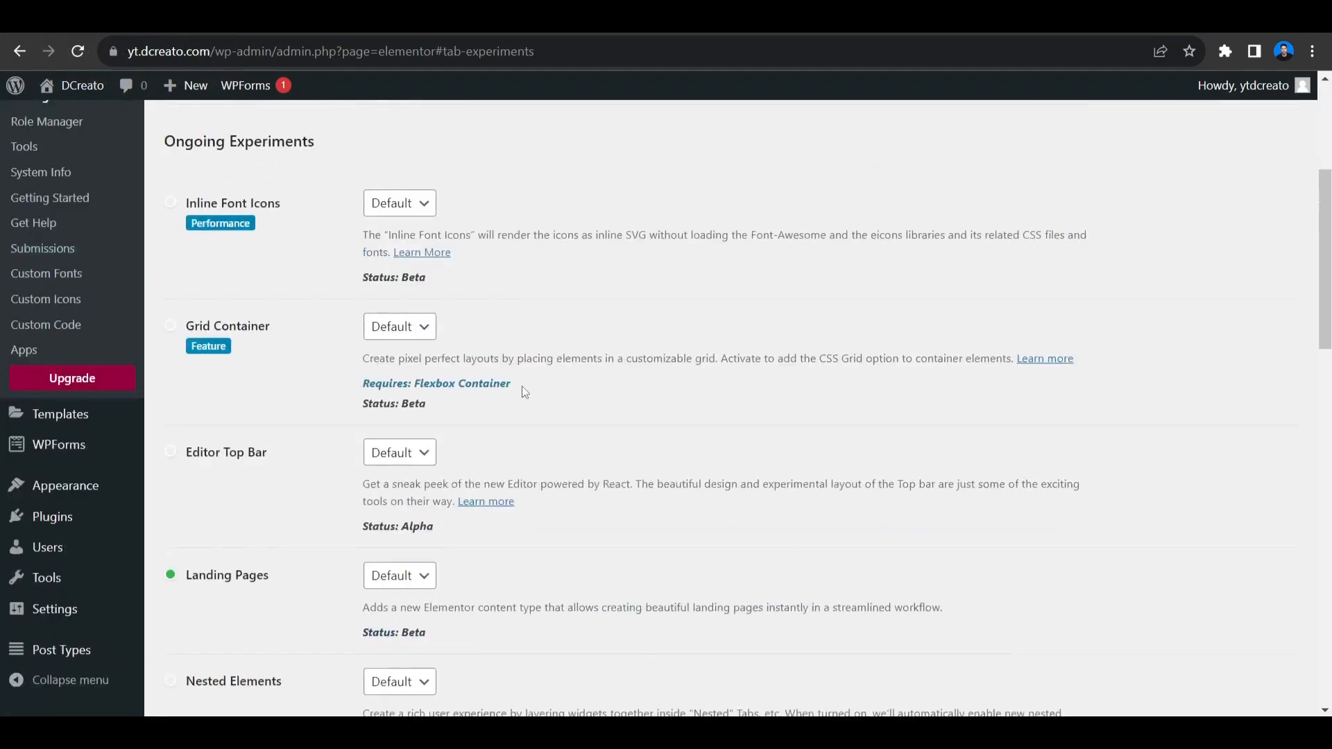
pyautogui.scroll(-9, 525, 360)
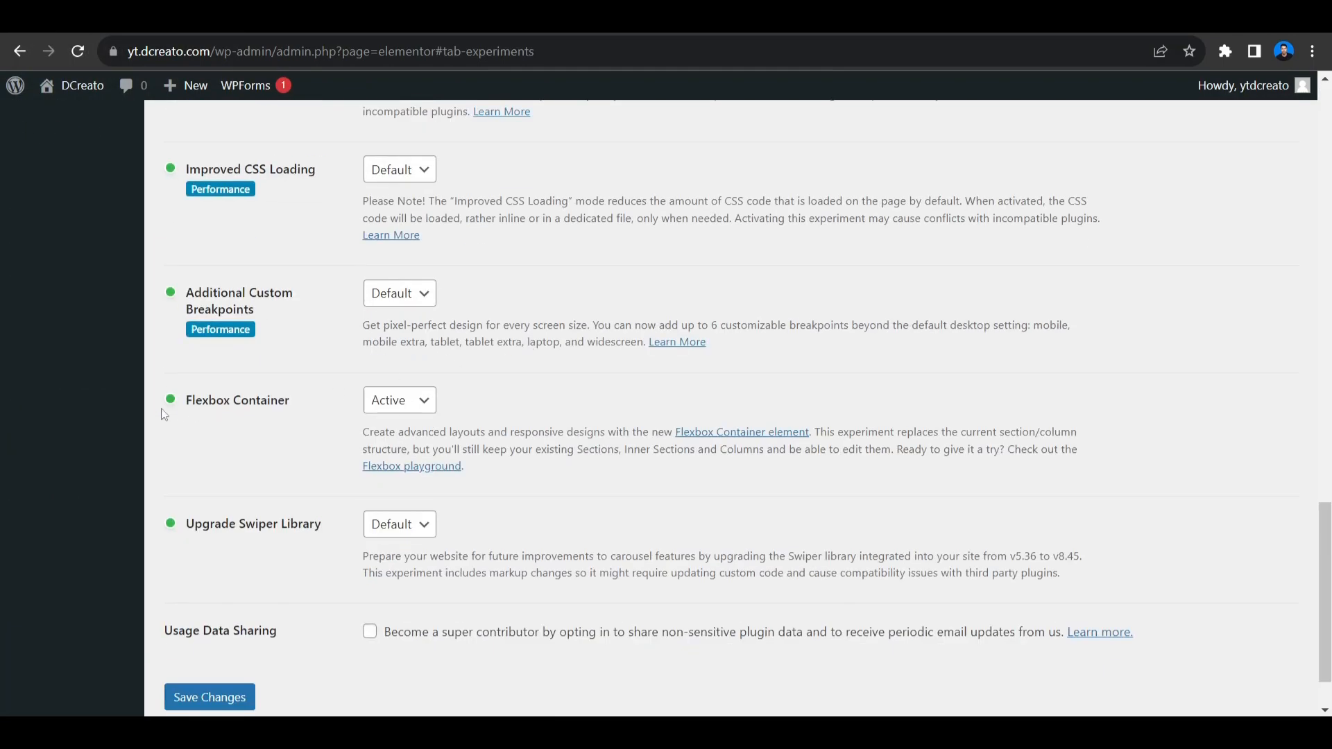
# Try Default for the Flexbox Container feature, set it back to Active and save the changes
pyautogui.click(386, 403)
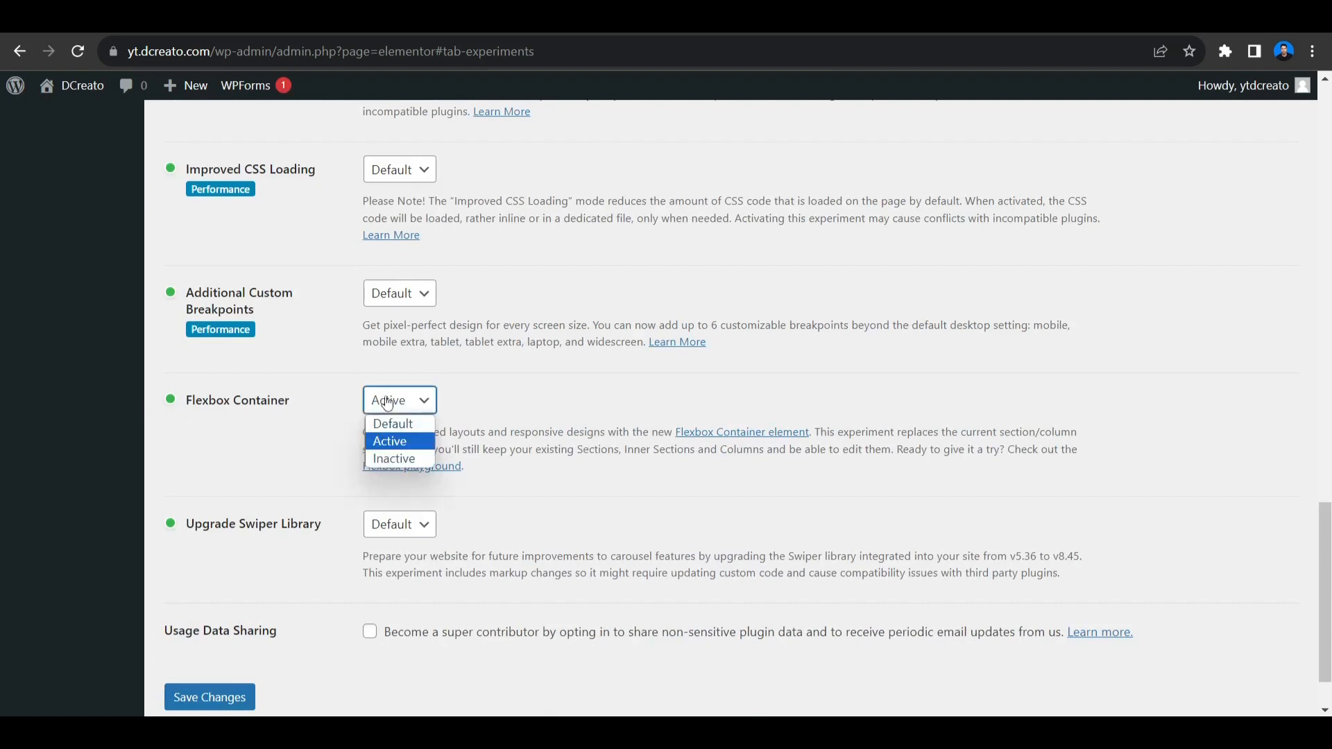
pyautogui.click(390, 424)
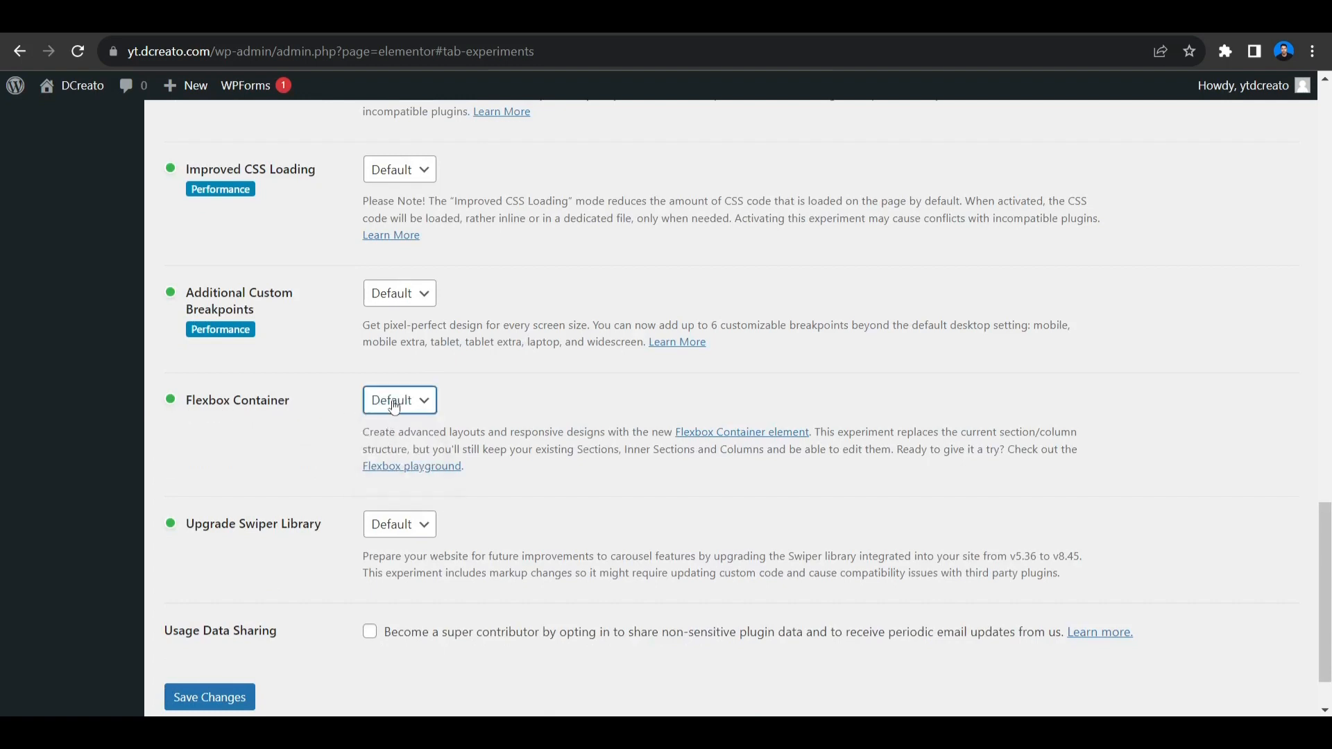
pyautogui.click(394, 409)
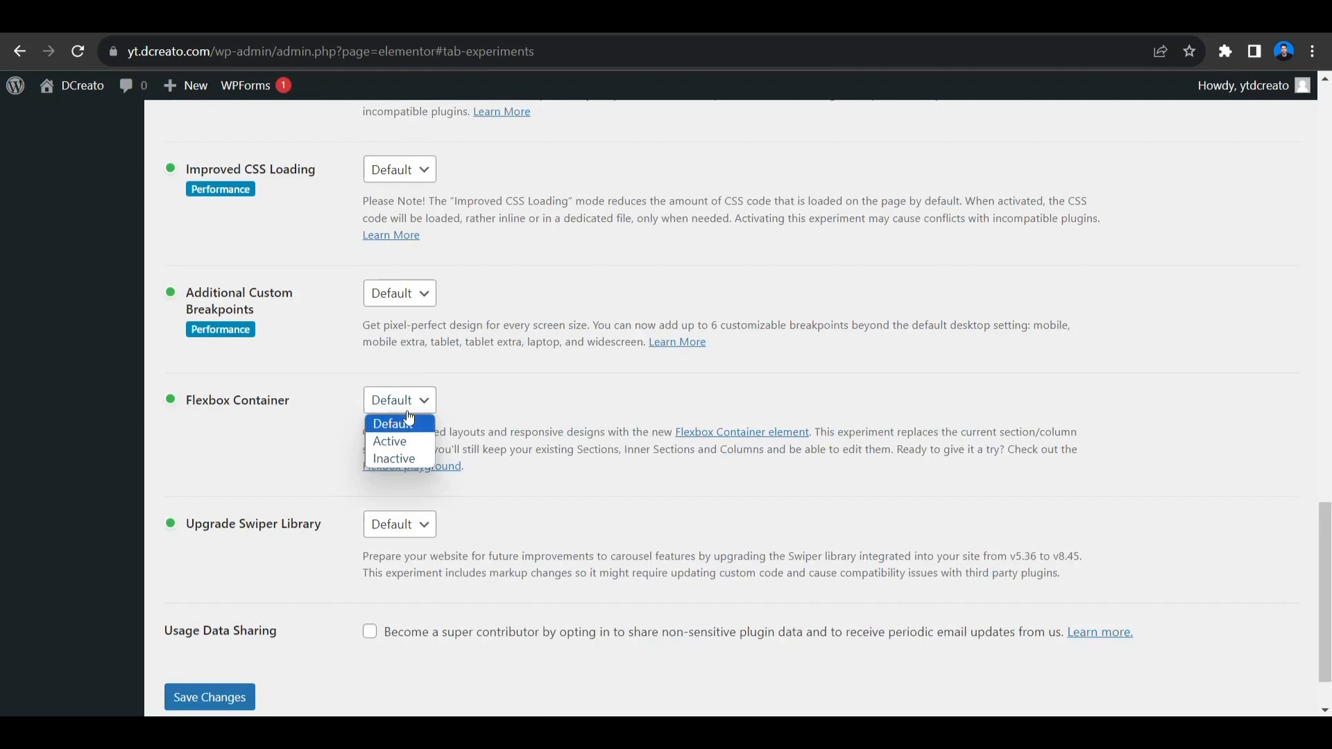
pyautogui.click(392, 450)
pyautogui.scroll(-1, 331, 427)
pyautogui.click(223, 610)
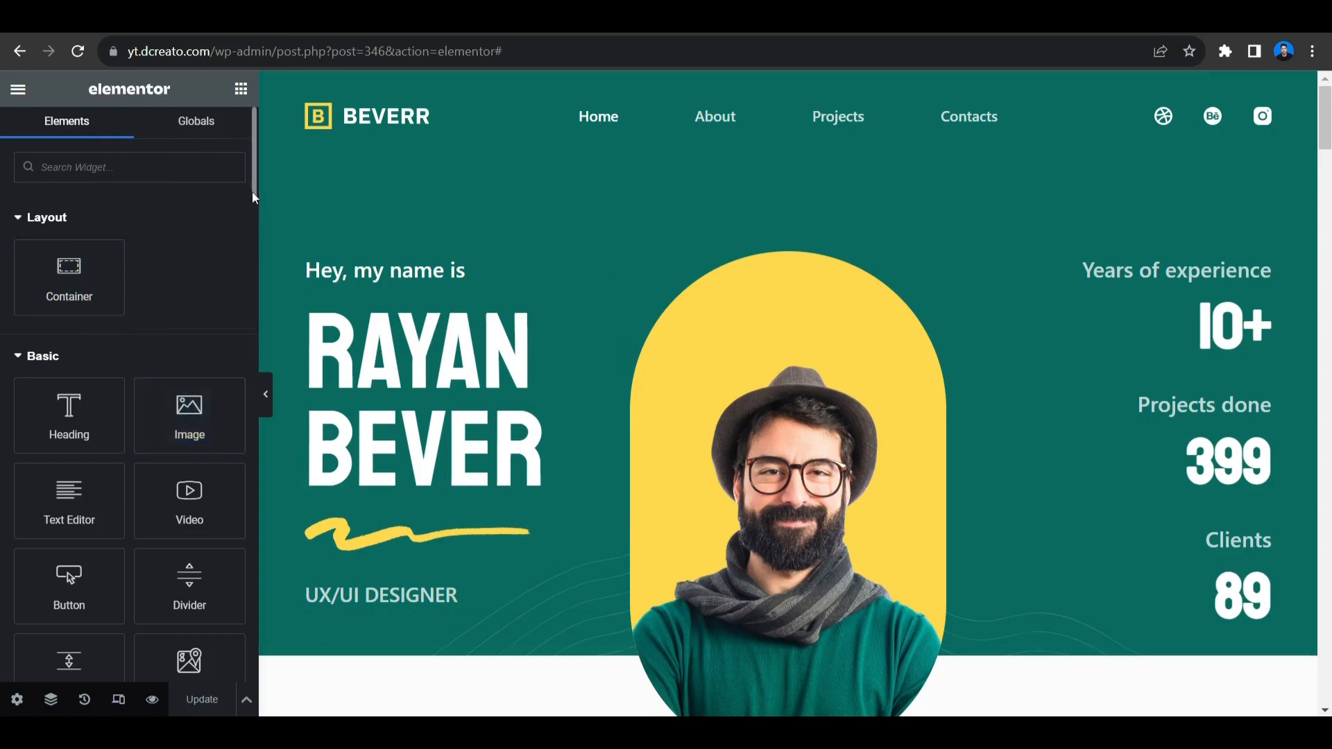
# Look through the available widgets in the Home page's Elementor editor and go back to the WordPress admin
pyautogui.scroll(-4, 252, 191)
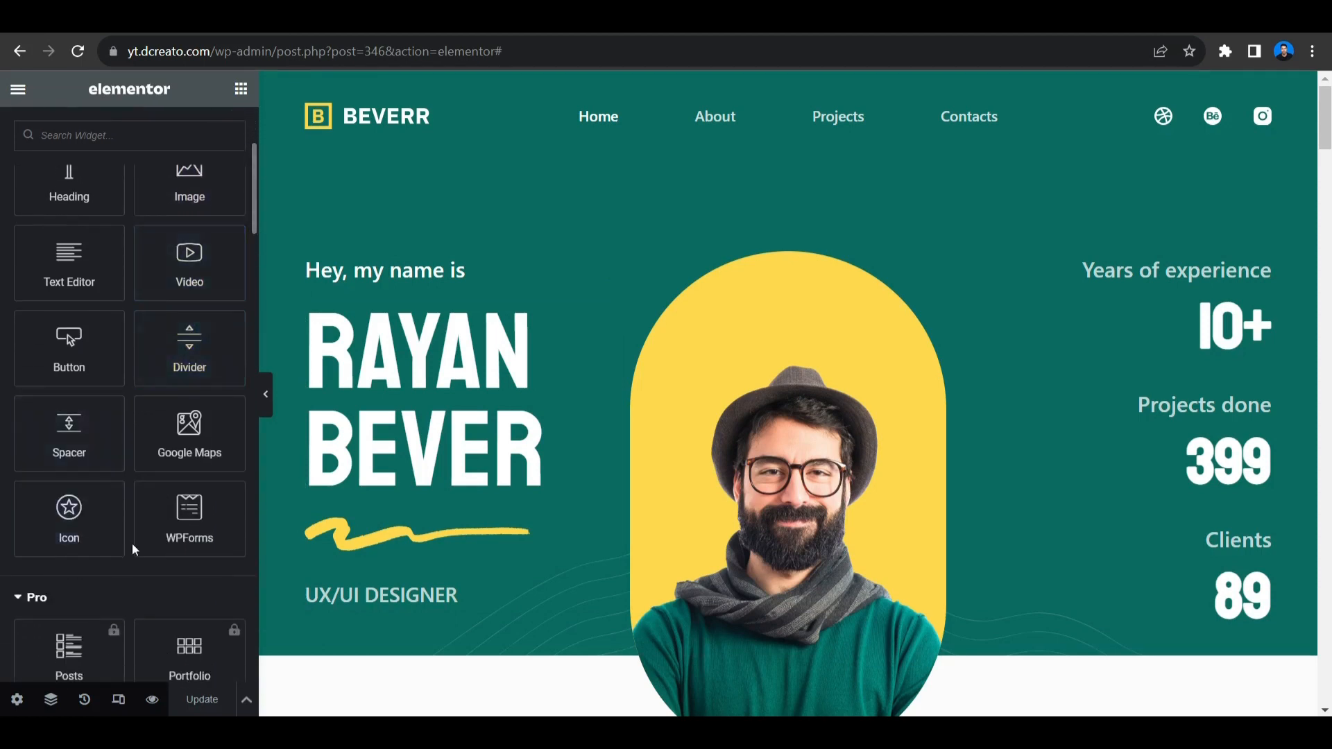
pyautogui.scroll(-5, 132, 547)
pyautogui.scroll(10, 131, 548)
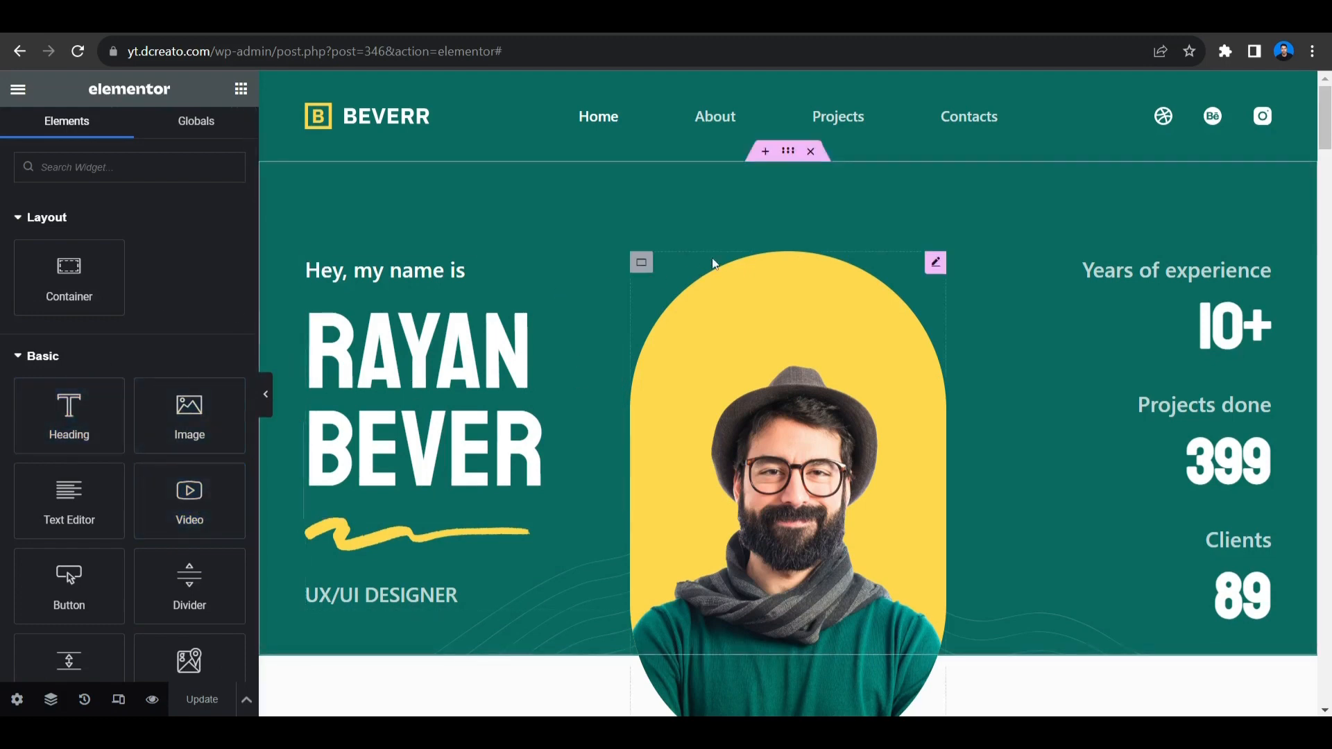
pyautogui.click(29, 31)
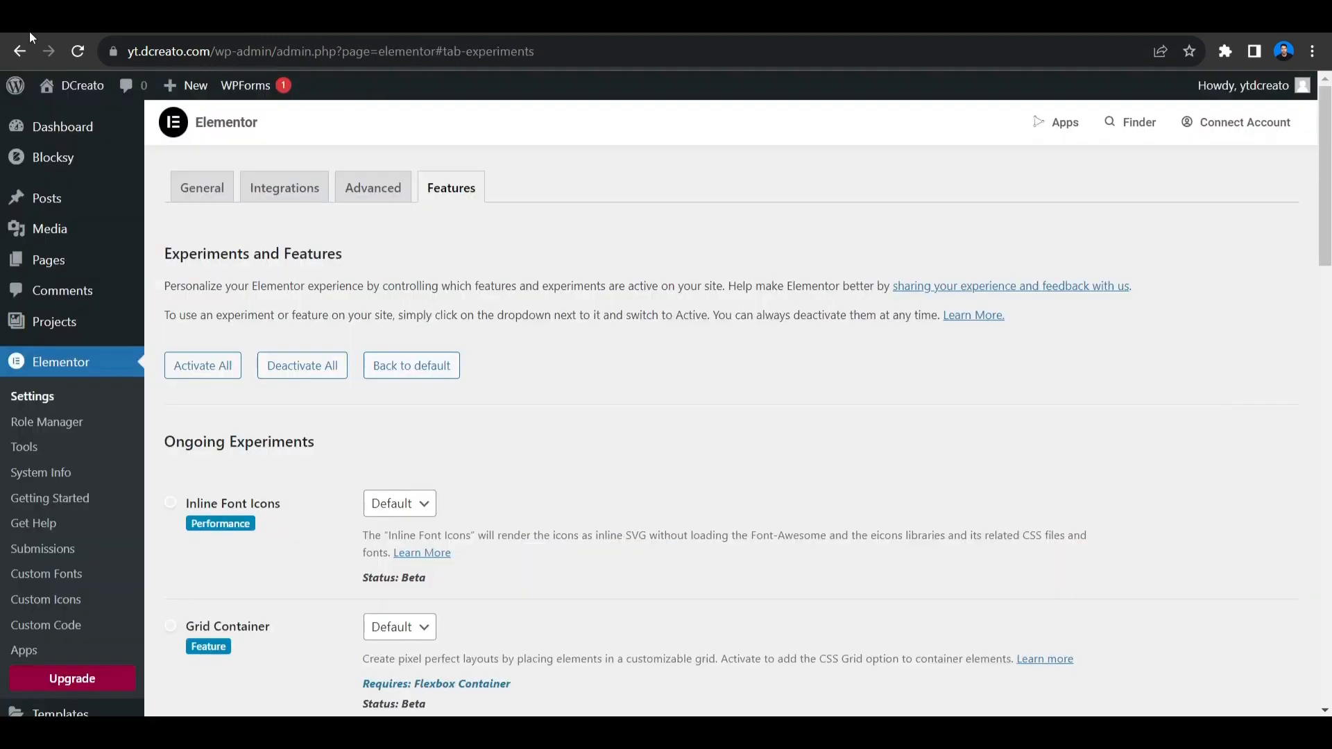
# Create a new page titled Sample from the Pages list and publish it
pyautogui.moveTo(93, 262)
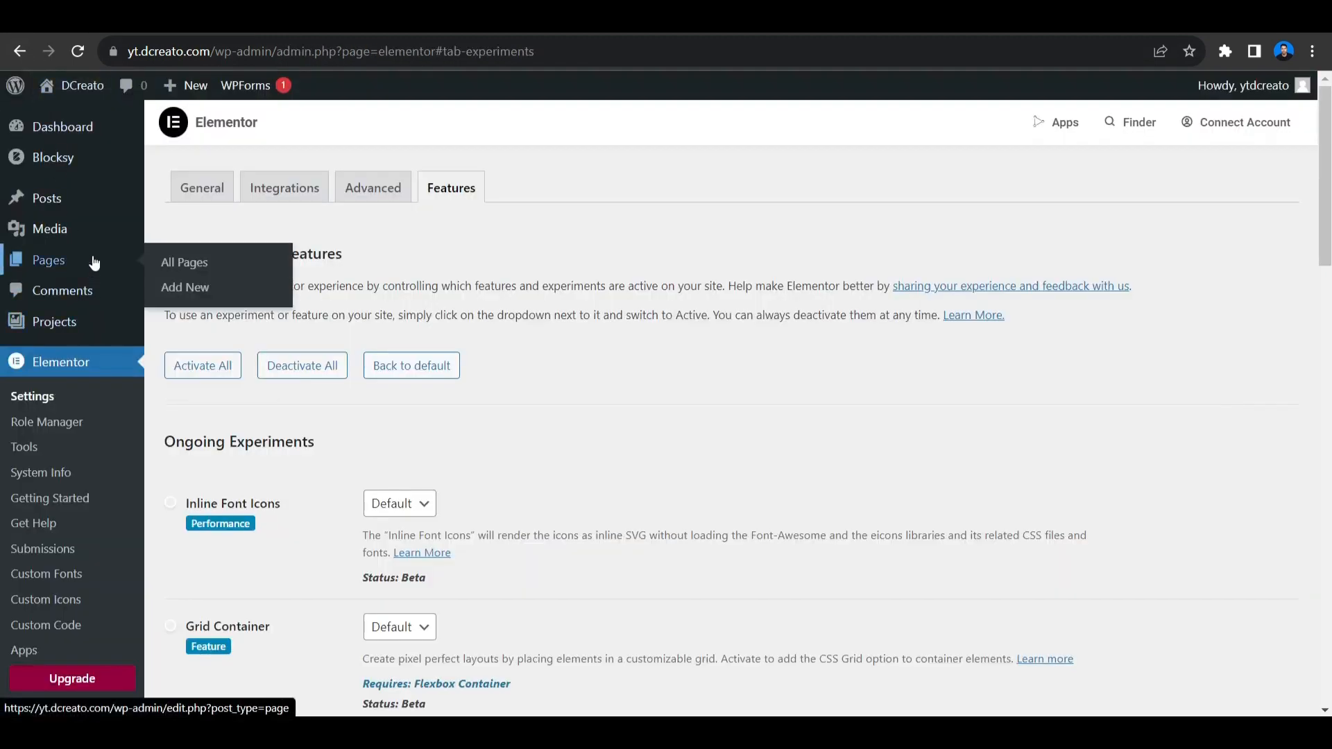
pyautogui.click(218, 262)
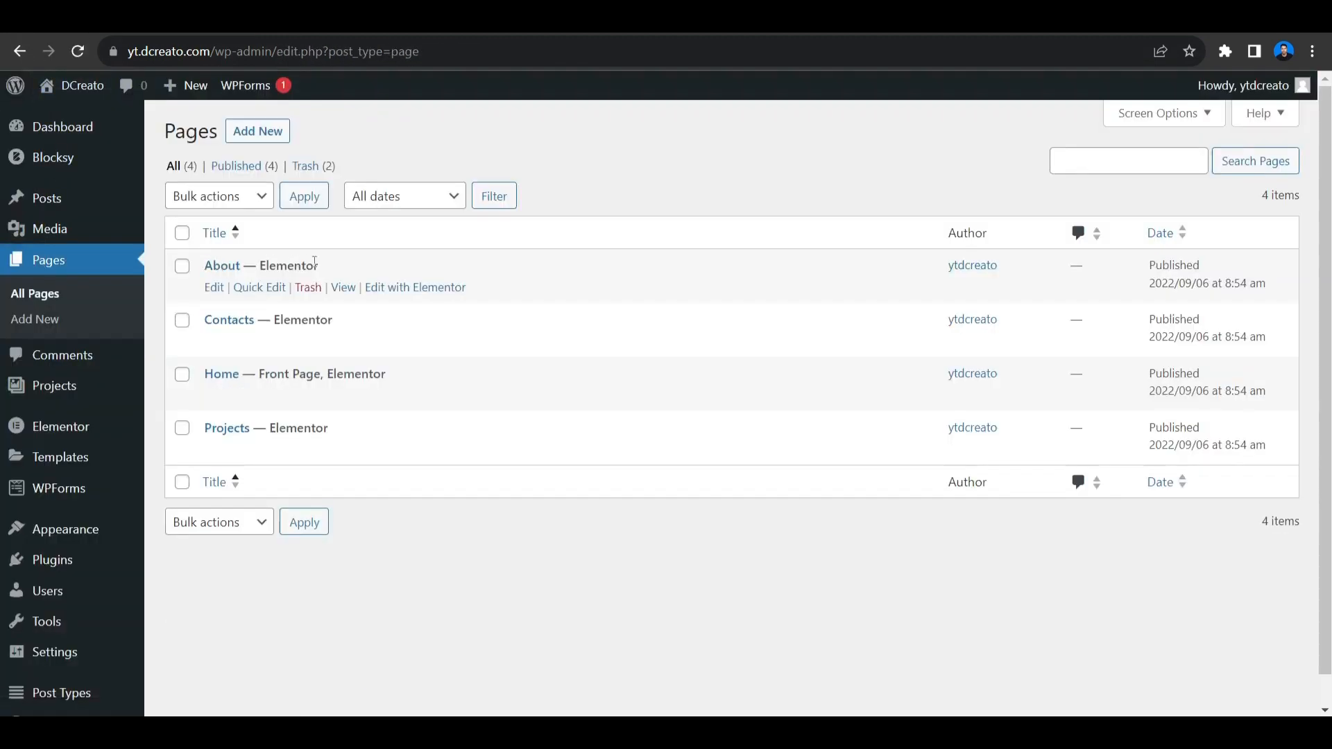
pyautogui.click(261, 131)
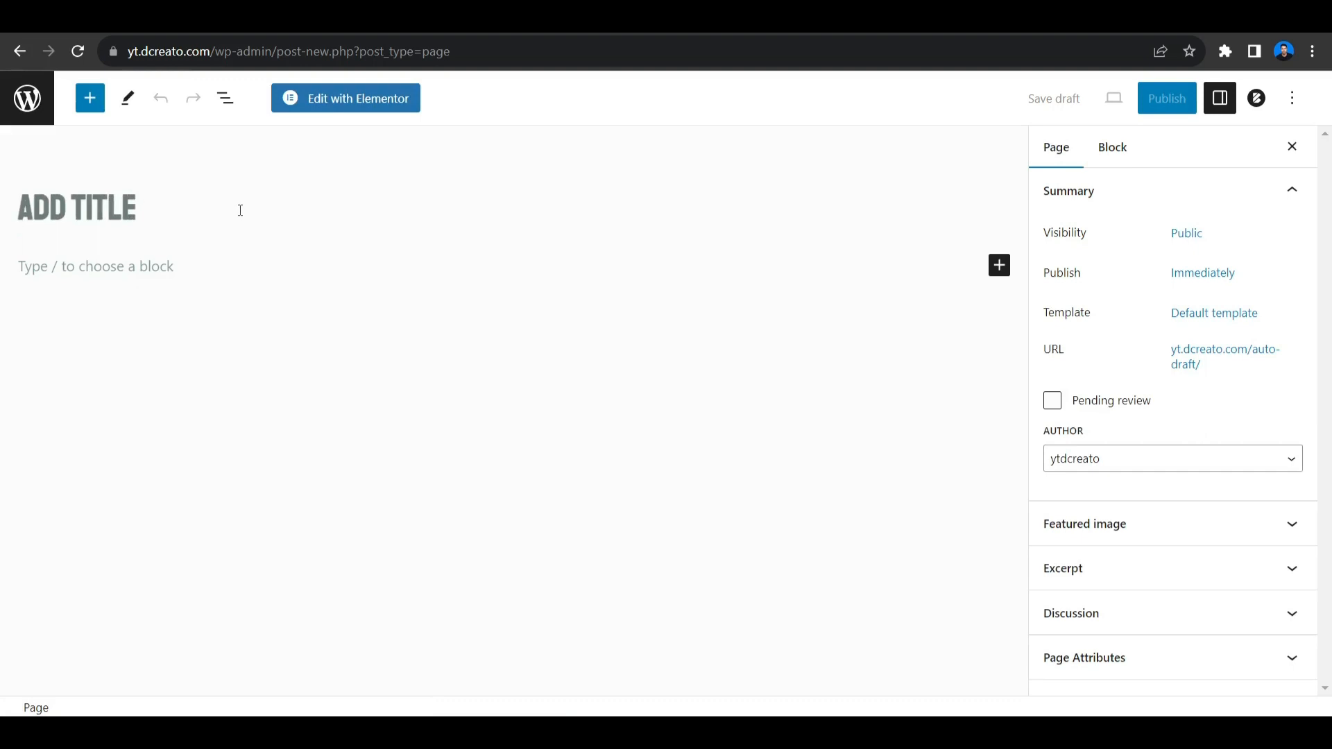
pyautogui.write('Sample')
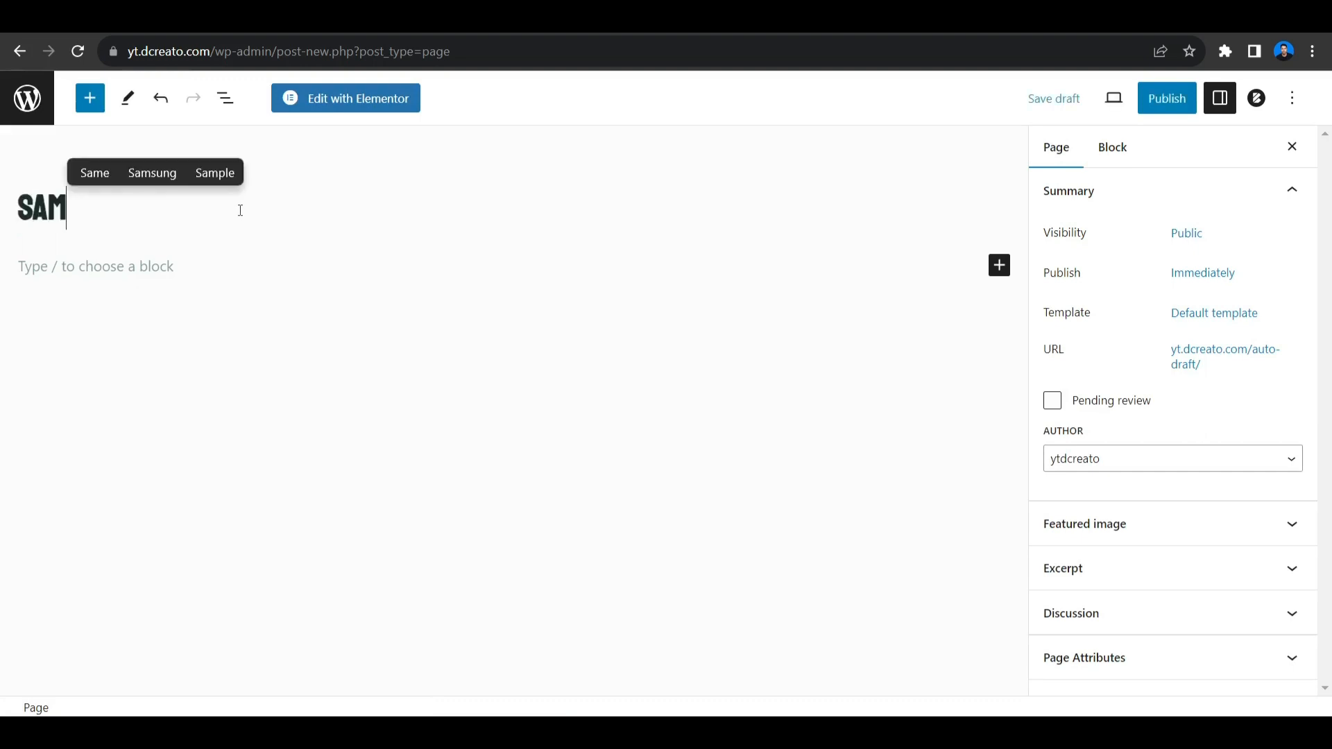
pyautogui.click(1183, 106)
pyautogui.click(1185, 107)
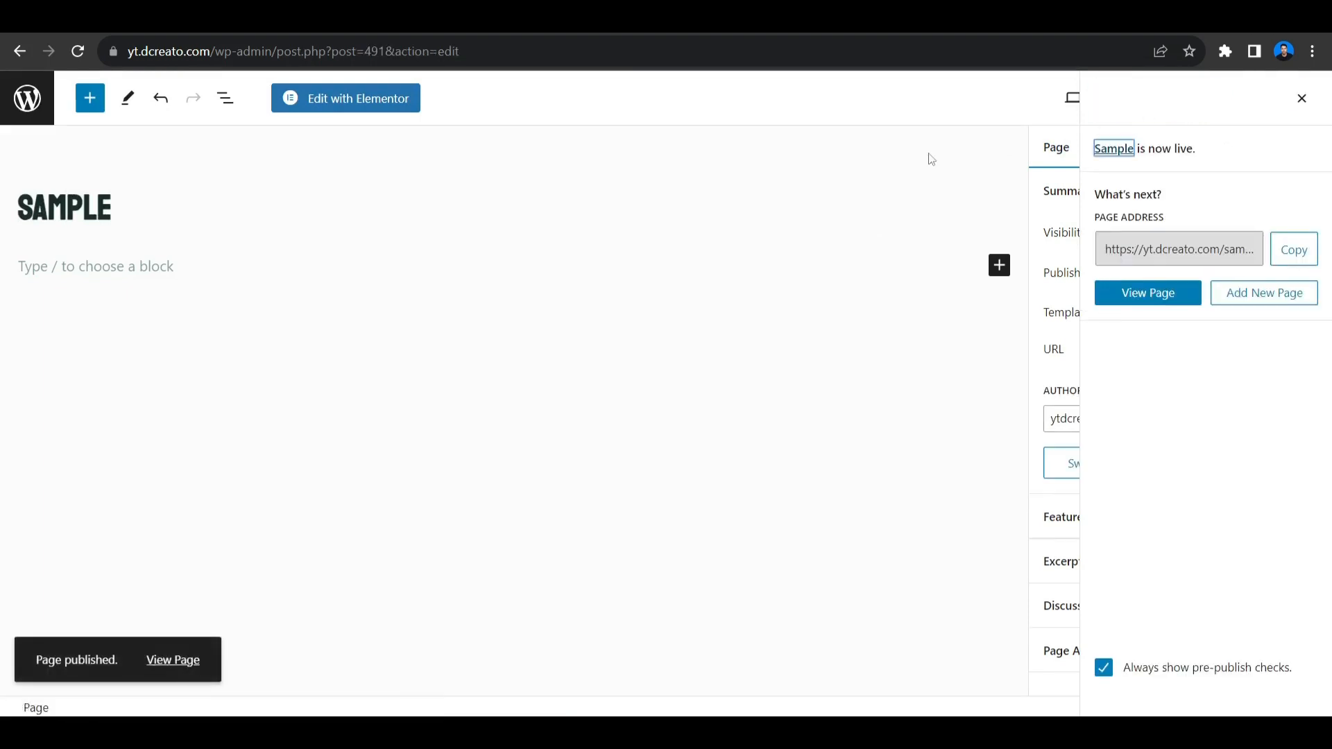
# View the live Sample page, return to its editor and open the page in Elementor
pyautogui.click(190, 660)
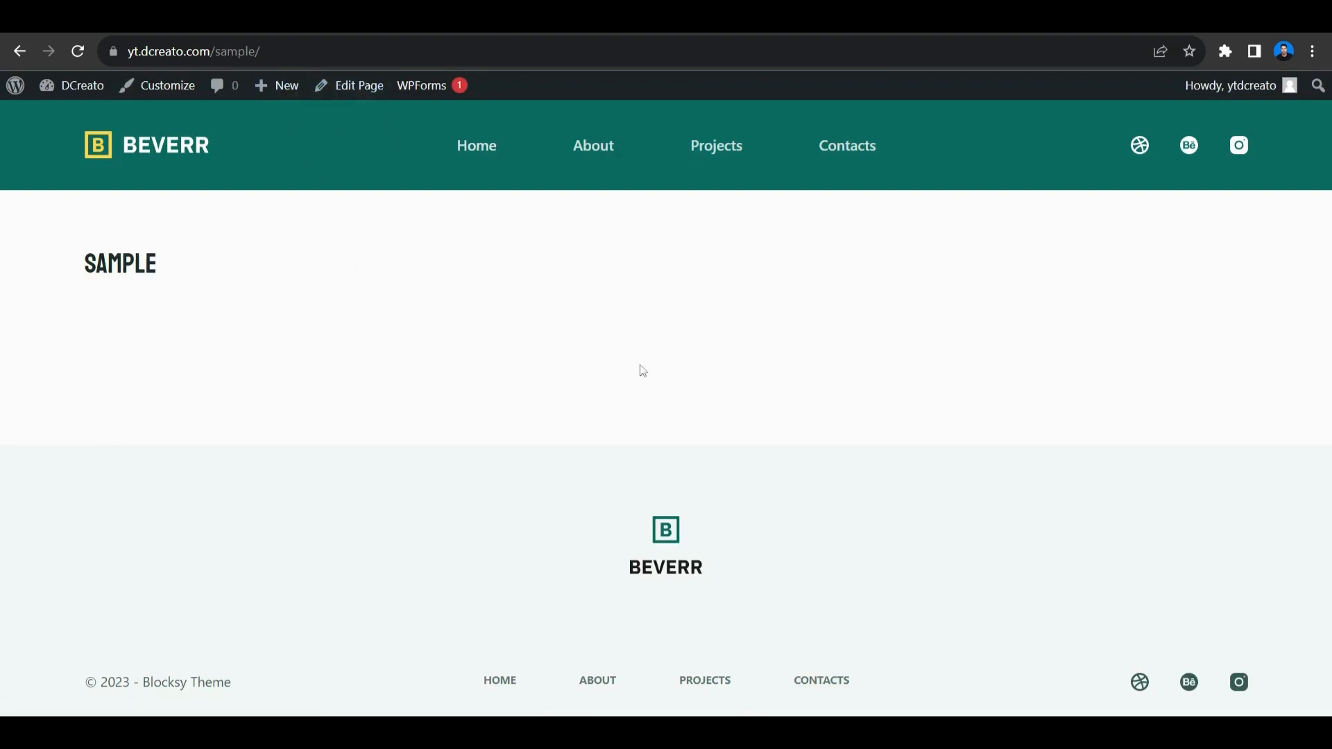
pyautogui.click(20, 55)
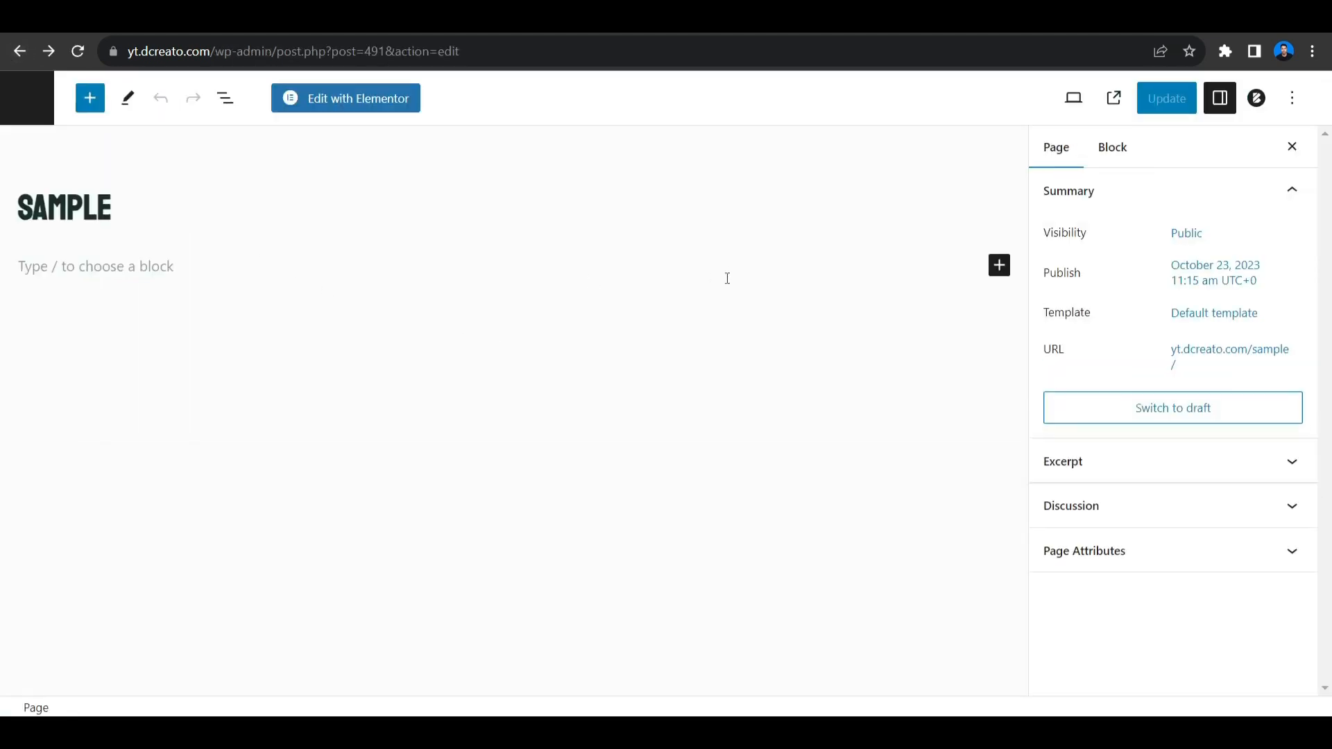
pyautogui.click(373, 113)
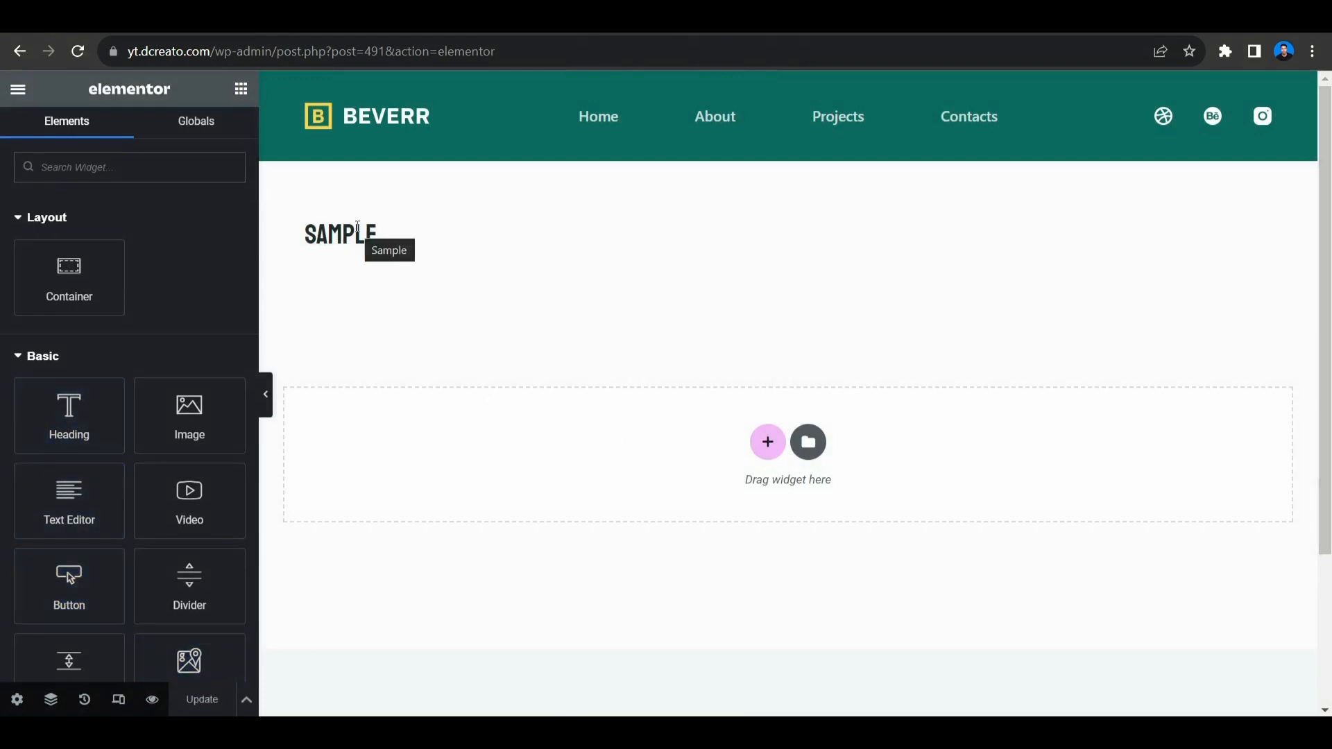
# Set the Sample page's layout to Elementor Canvas in its page settings
pyautogui.click(17, 702)
pyautogui.scroll(-3, 139, 441)
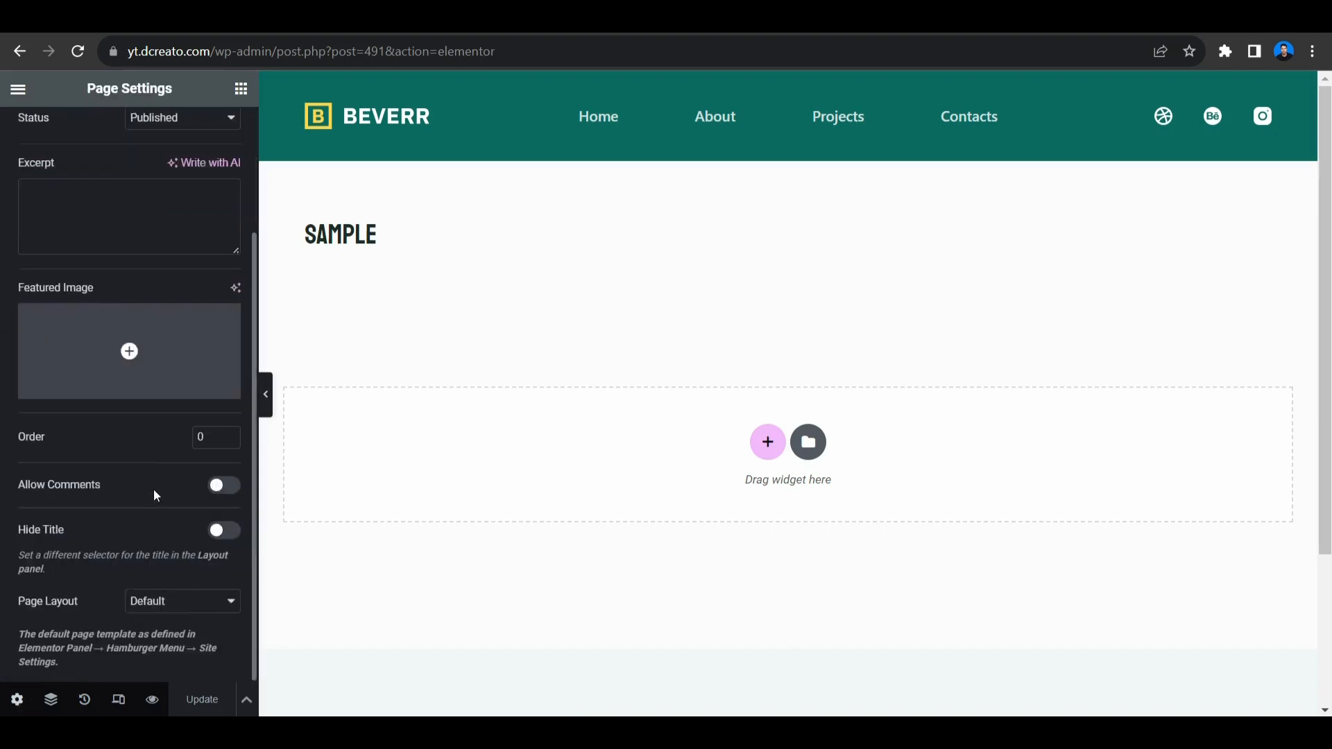
pyautogui.click(170, 609)
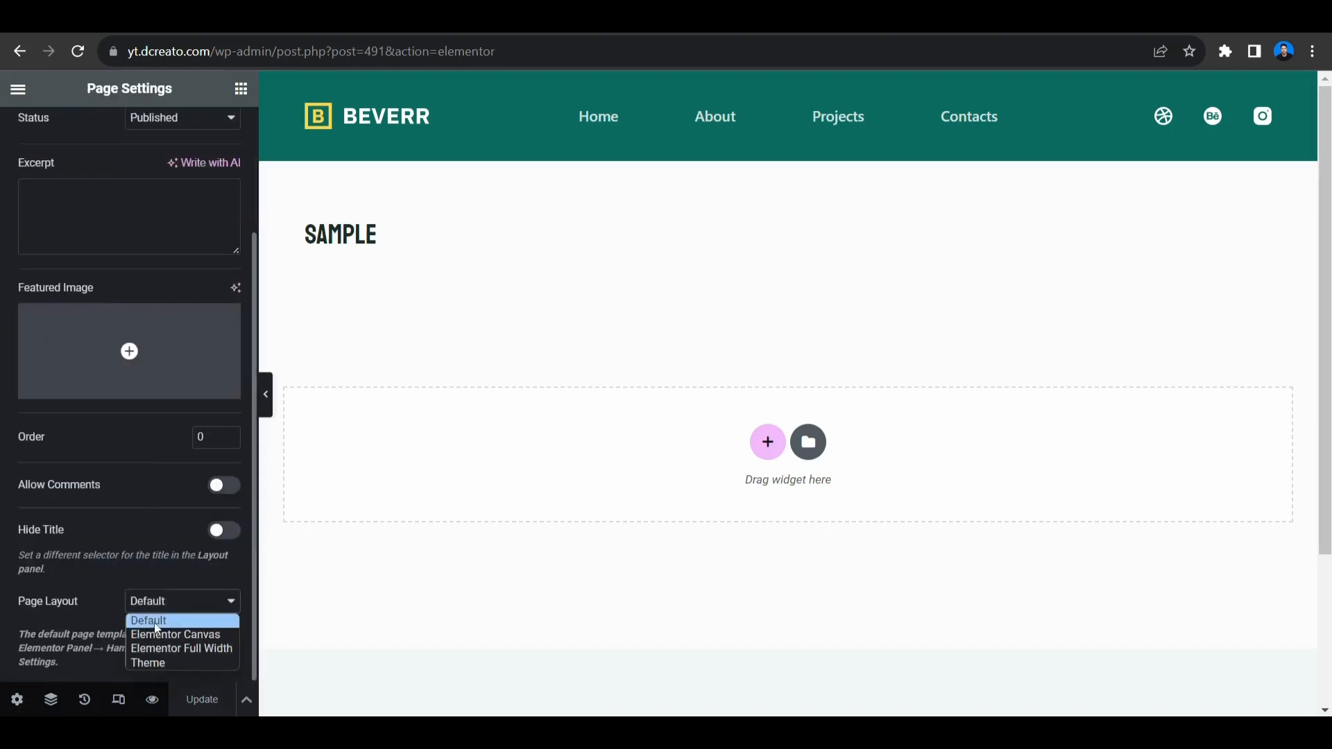
pyautogui.click(158, 634)
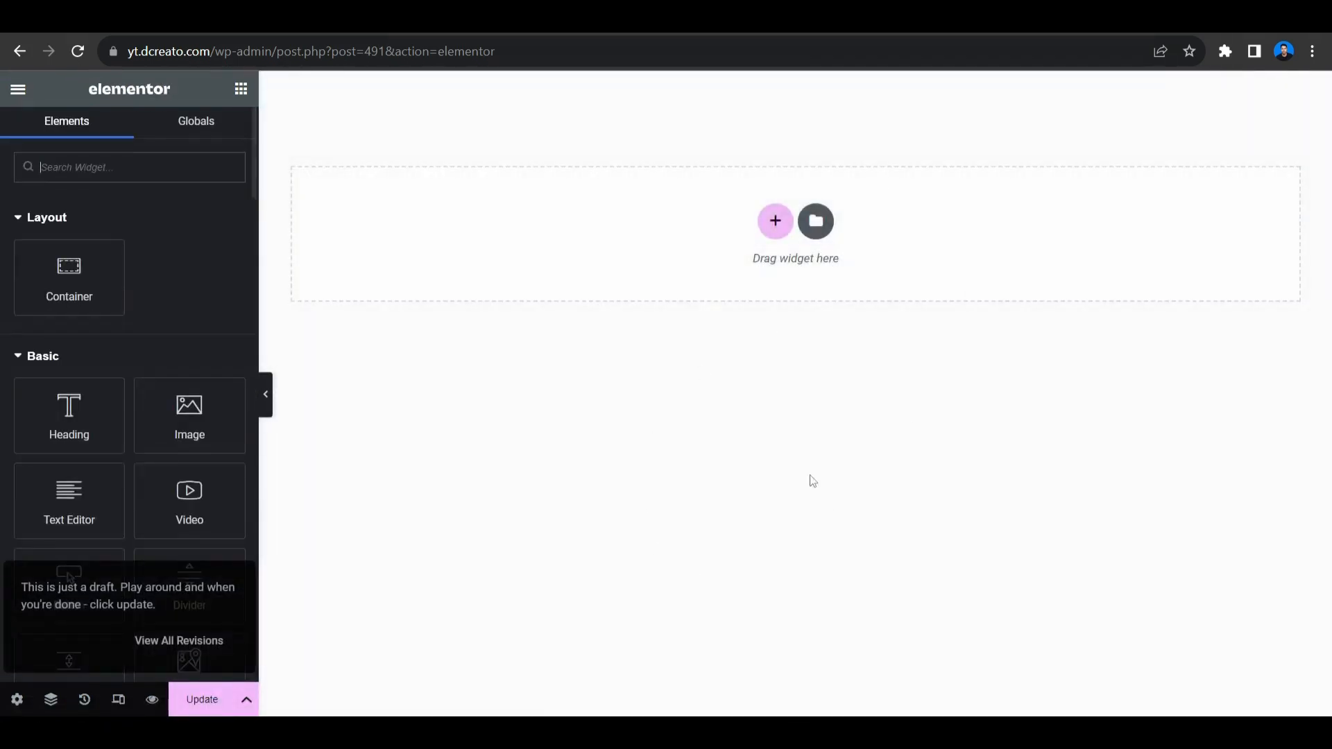
# Set the Sample page's layout back to Default and update the page
pyautogui.click(17, 699)
pyautogui.scroll(-2, 194, 590)
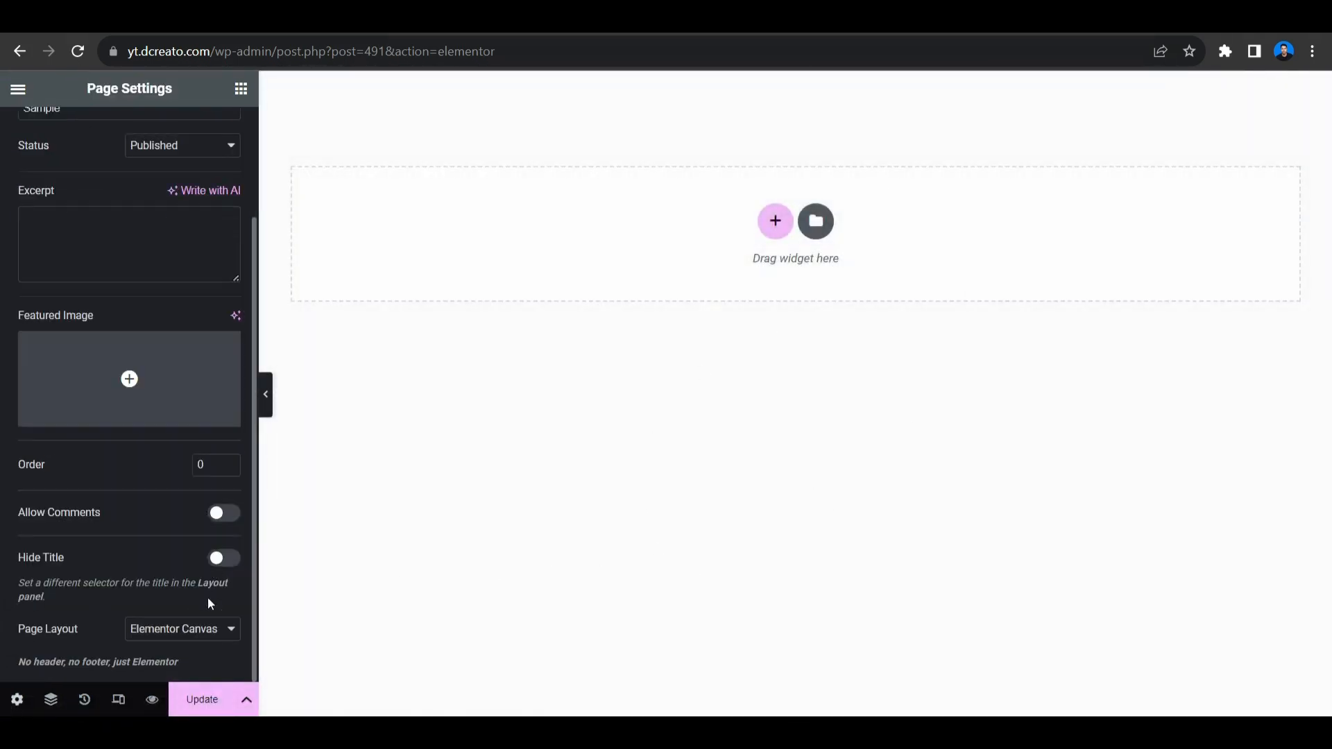
pyautogui.click(201, 630)
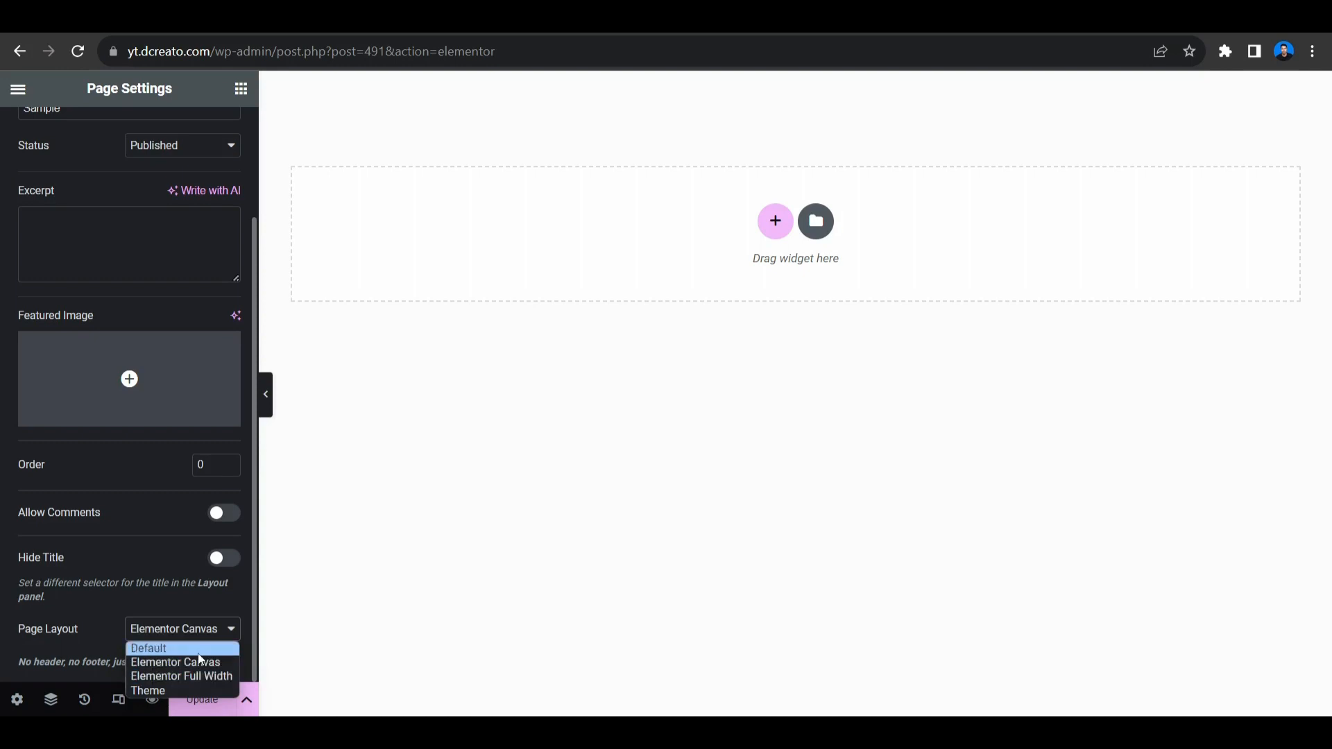
pyautogui.click(199, 651)
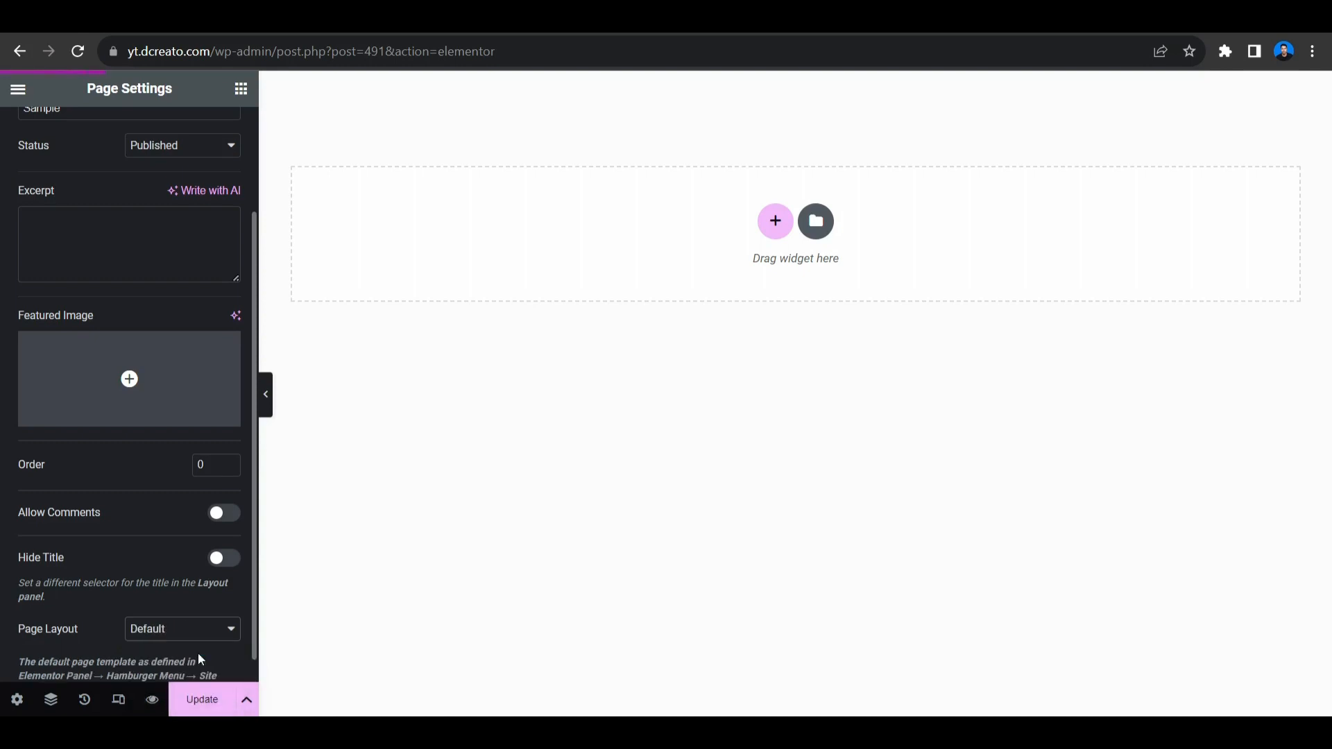
pyautogui.click(200, 706)
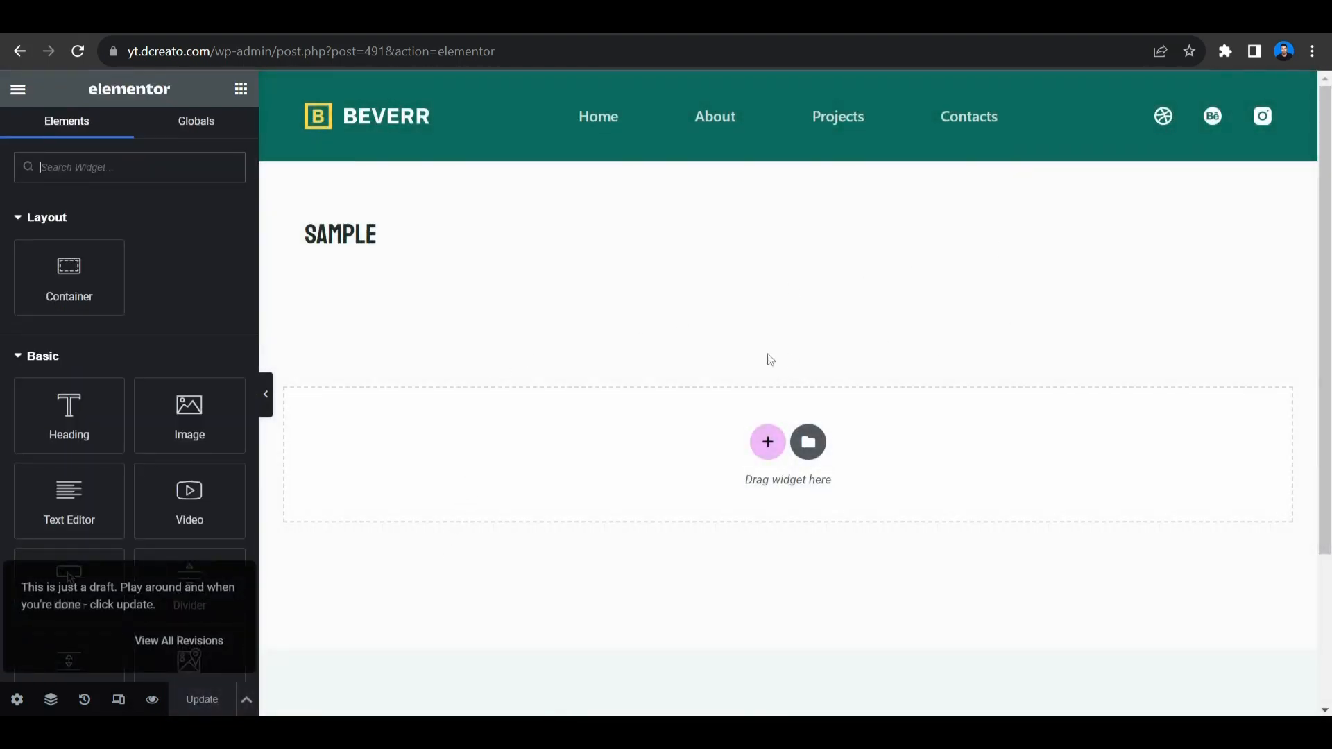
# Add a column-direction container to the Sample page and nest a second container inside it
pyautogui.click(767, 442)
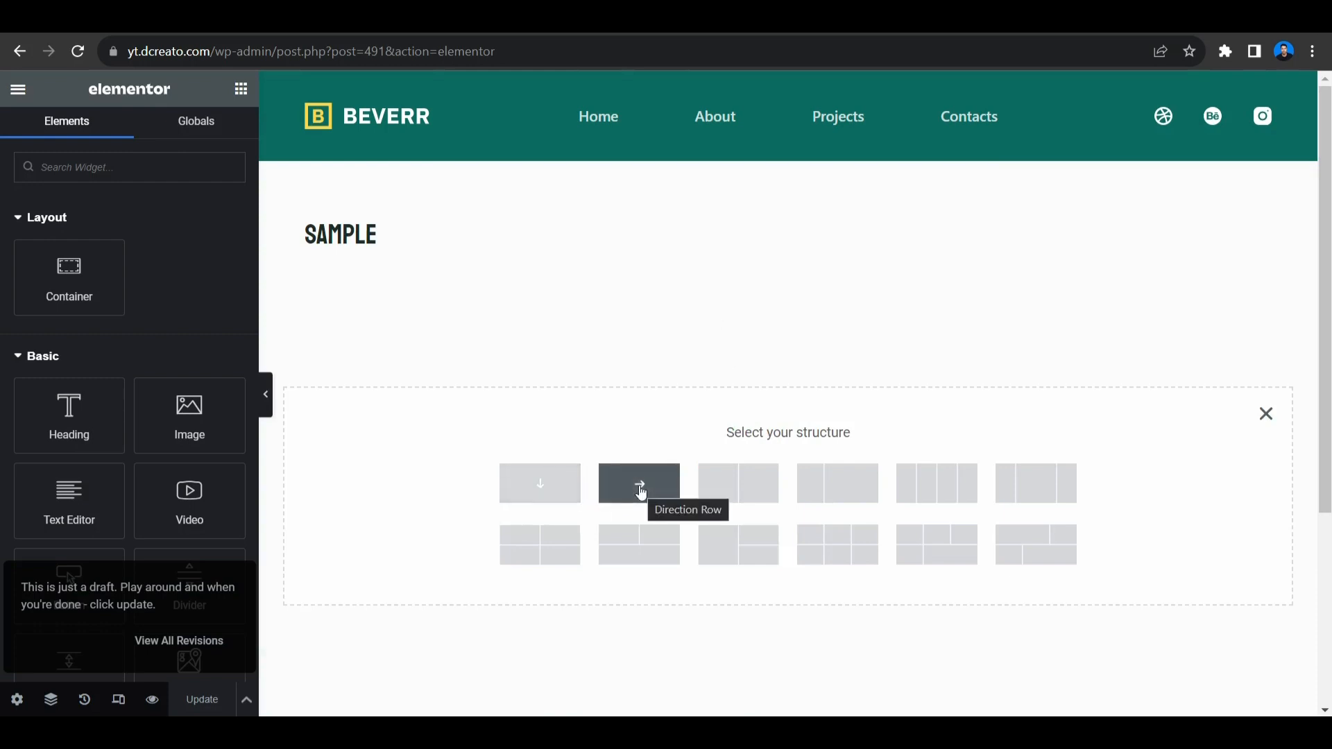
pyautogui.click(542, 498)
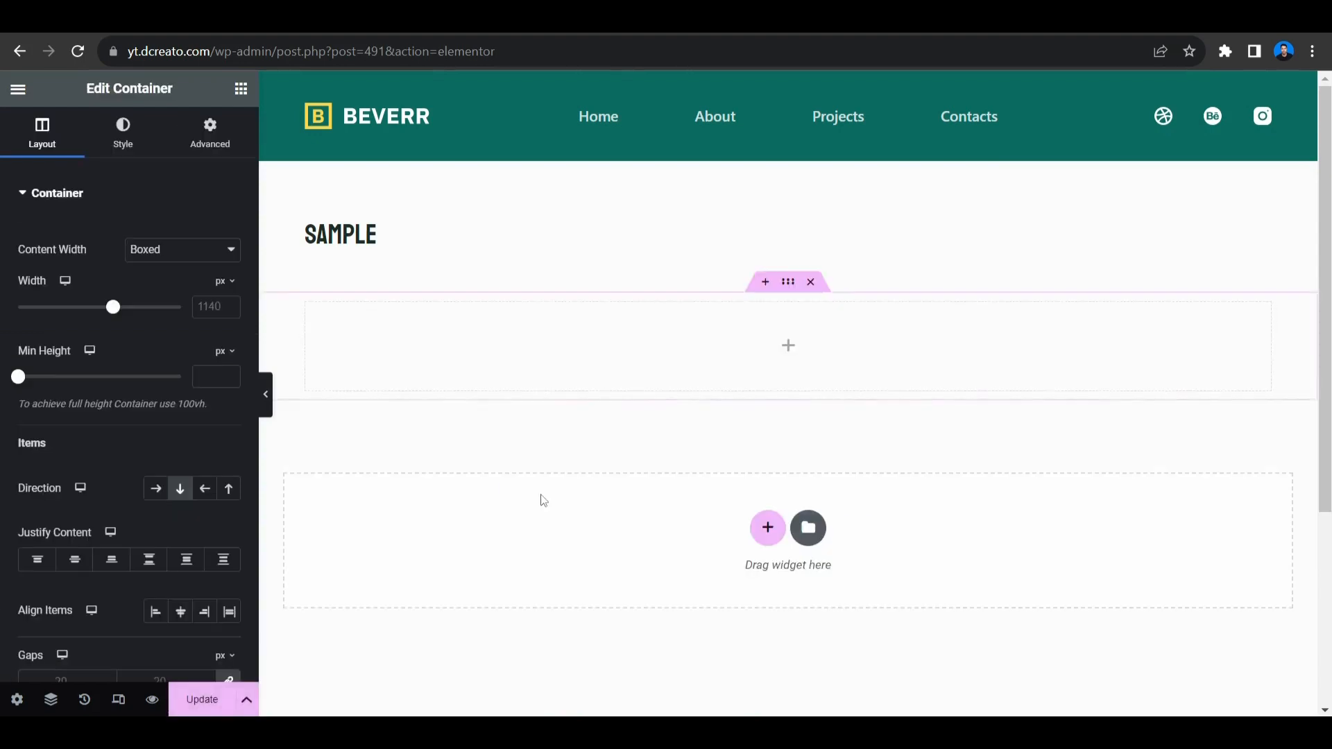
pyautogui.click(788, 351)
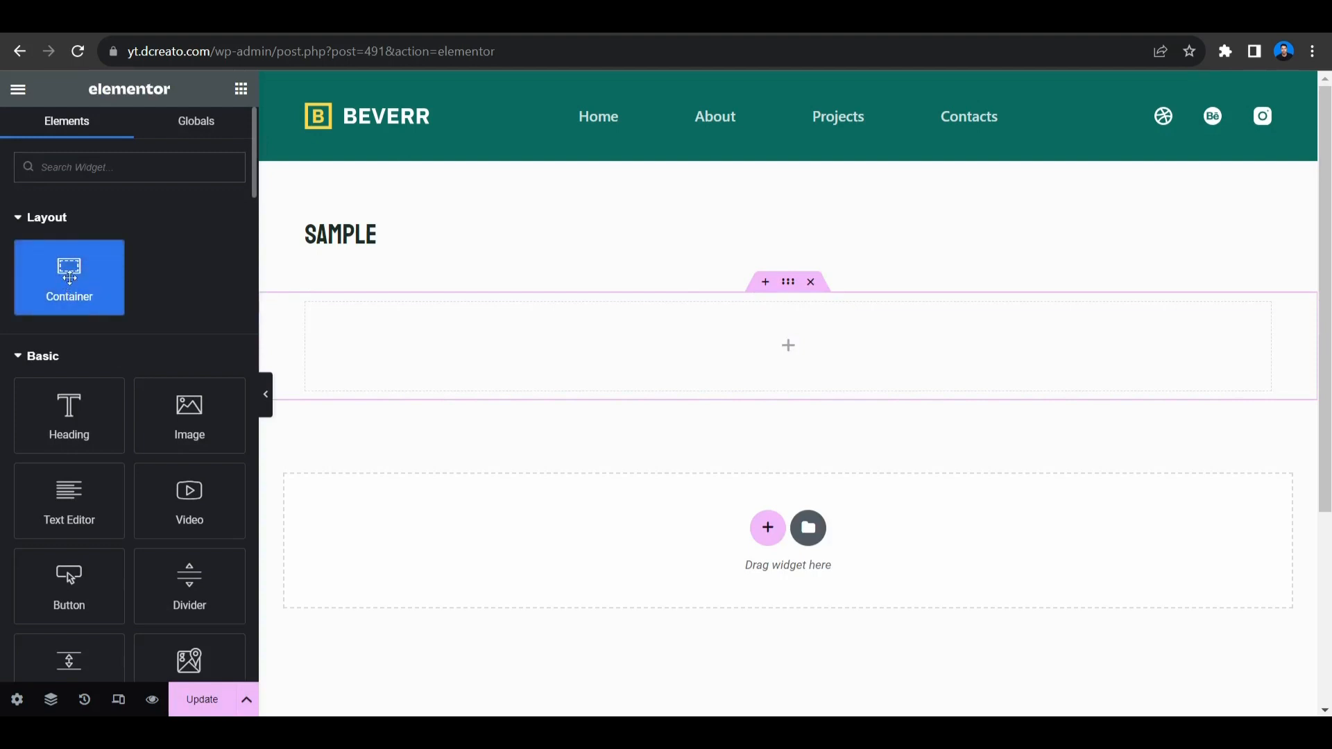
pyautogui.moveTo(70, 277); pyautogui.dragTo(772, 351)
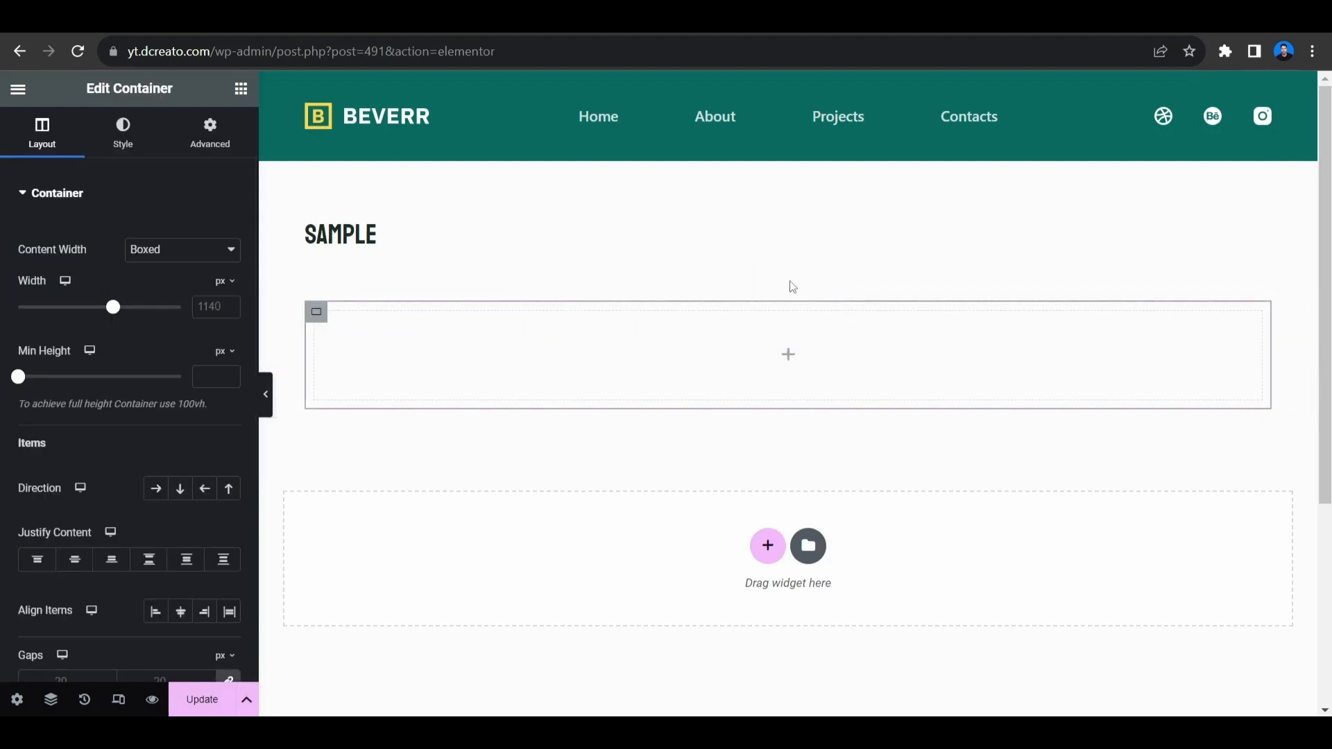
pyautogui.click(788, 282)
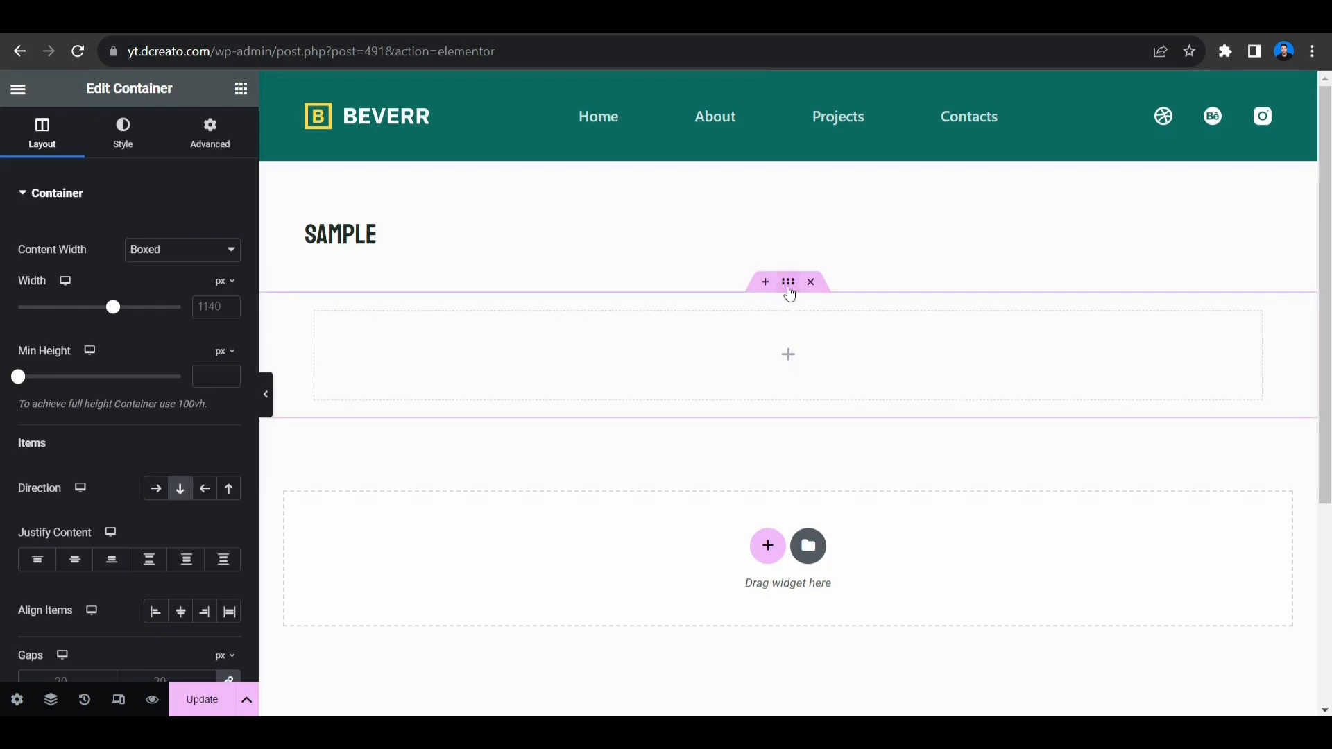
# Open the Navigator and expand the nested container to examine the page's structure
pyautogui.click(51, 699)
pyautogui.moveTo(1158, 180); pyautogui.dragTo(1152, 206)
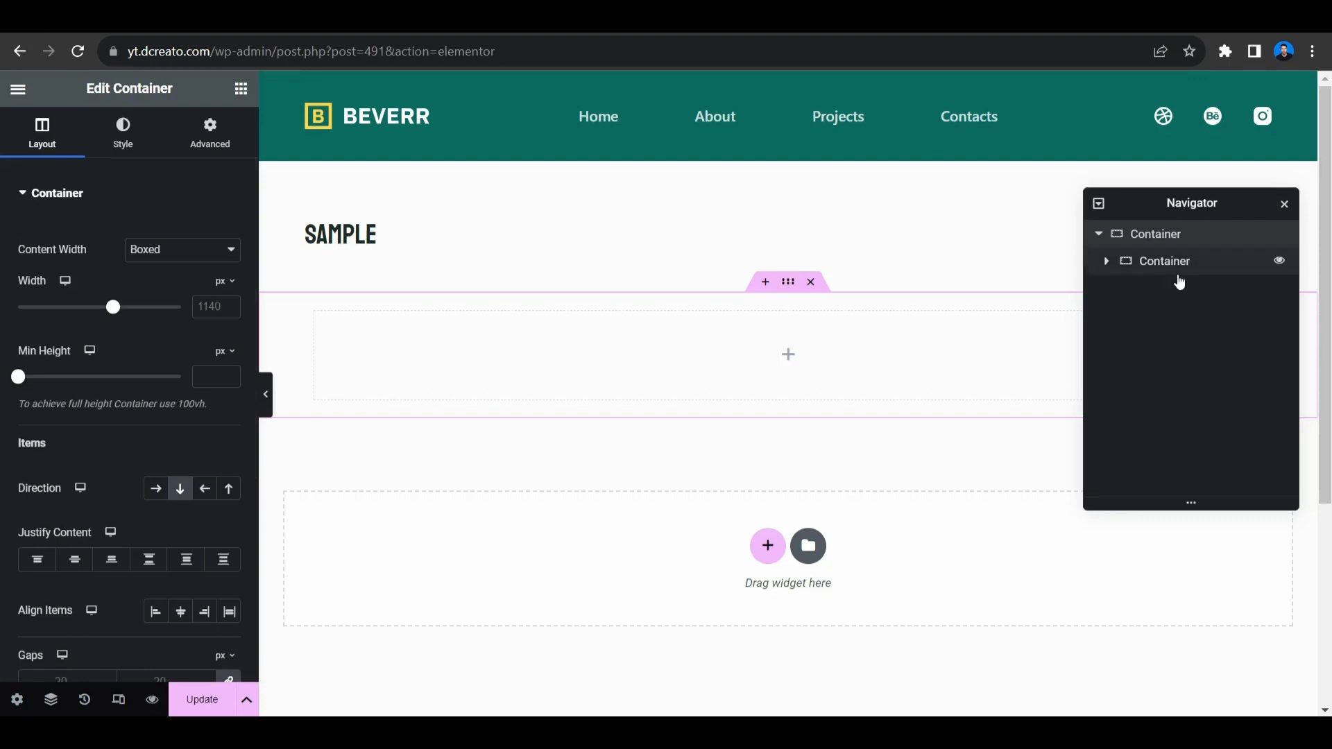
pyautogui.click(1107, 263)
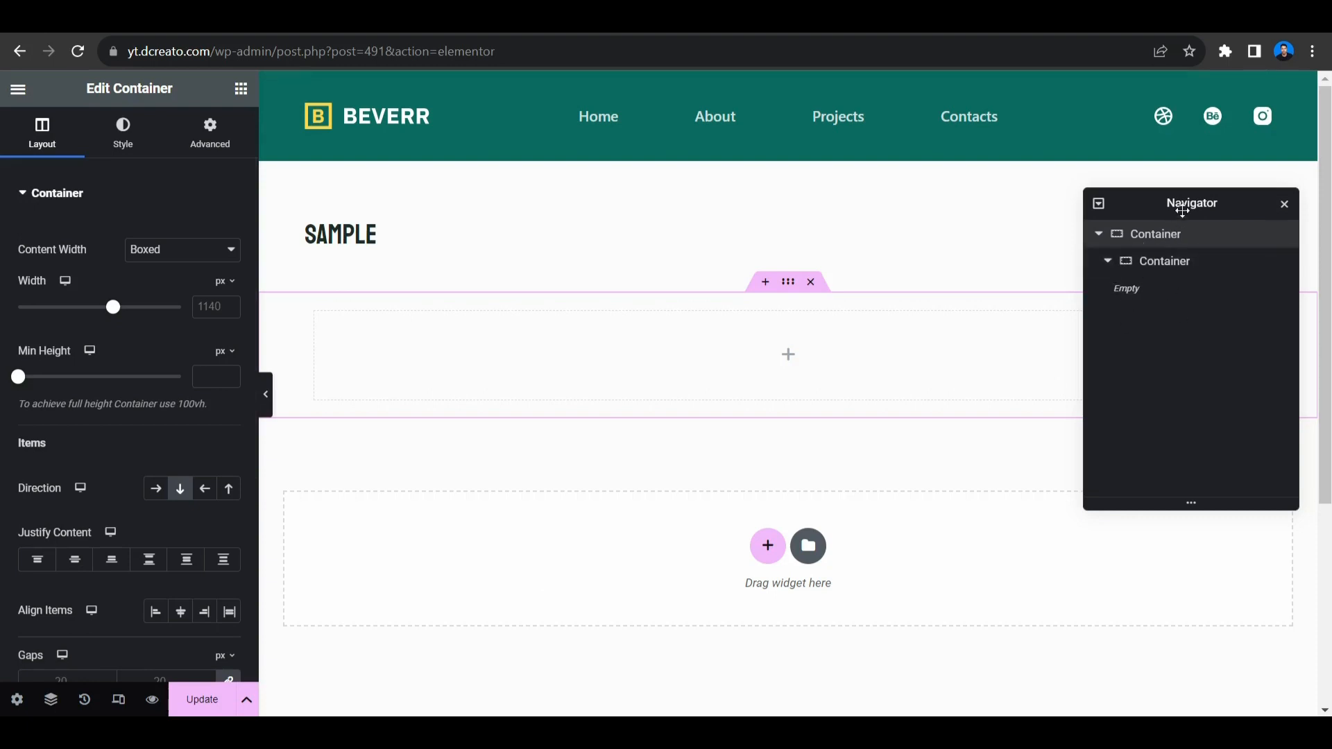
pyautogui.moveTo(1184, 205); pyautogui.dragTo(1171, 278)
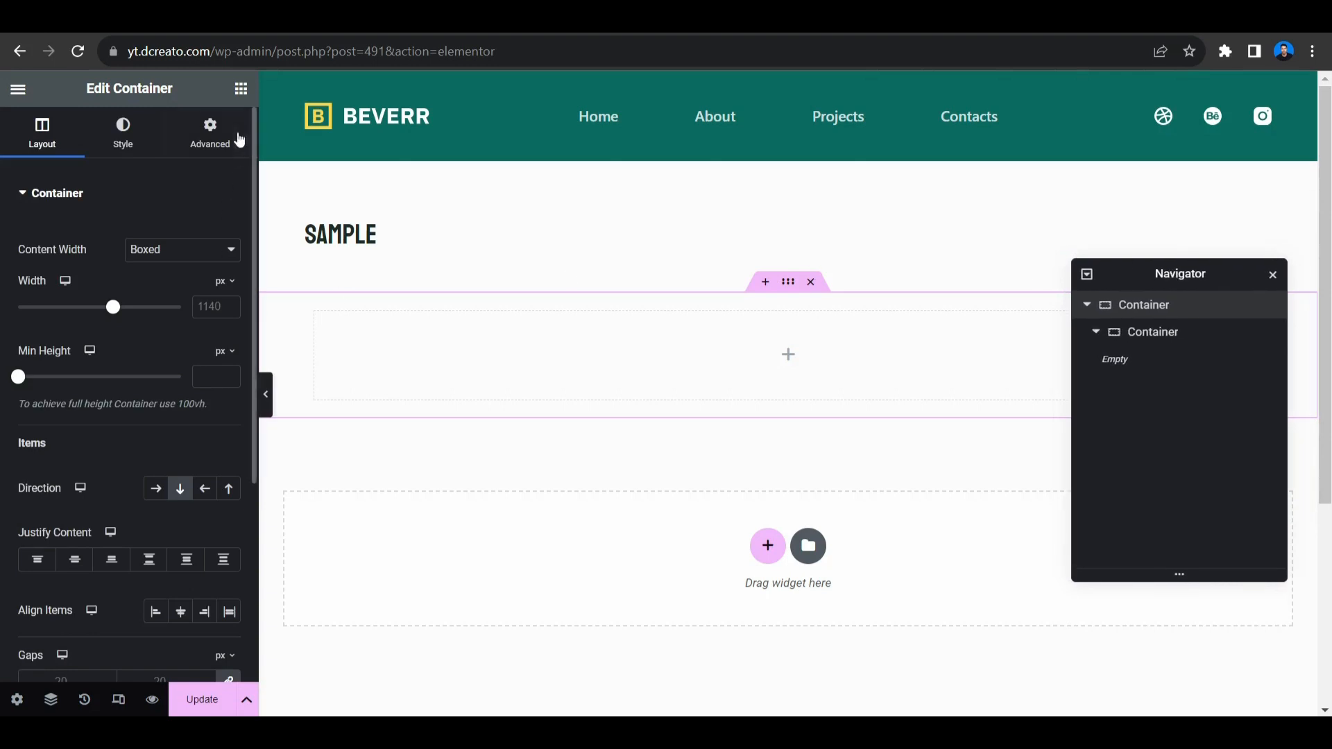
# Add a Heading widget inside the nested container and set its title to DCreato
pyautogui.click(241, 88)
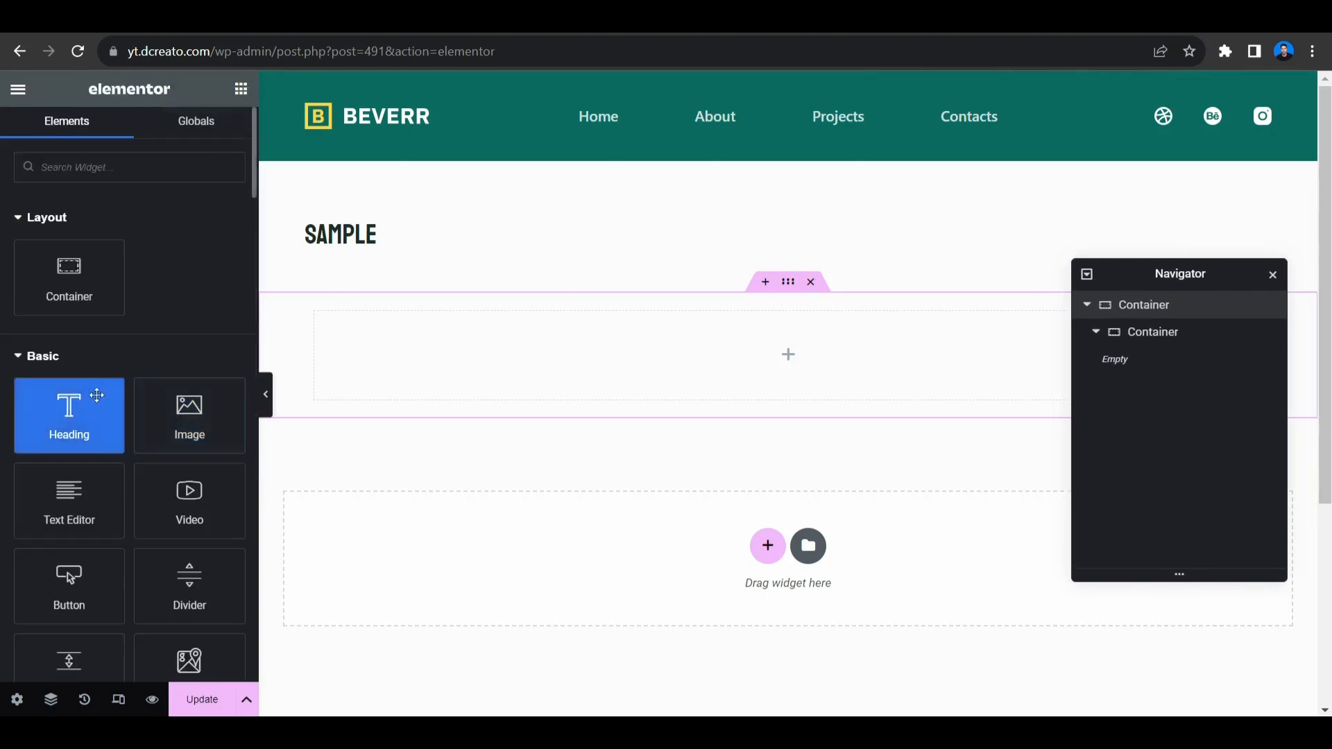
pyautogui.moveTo(97, 393); pyautogui.dragTo(806, 342)
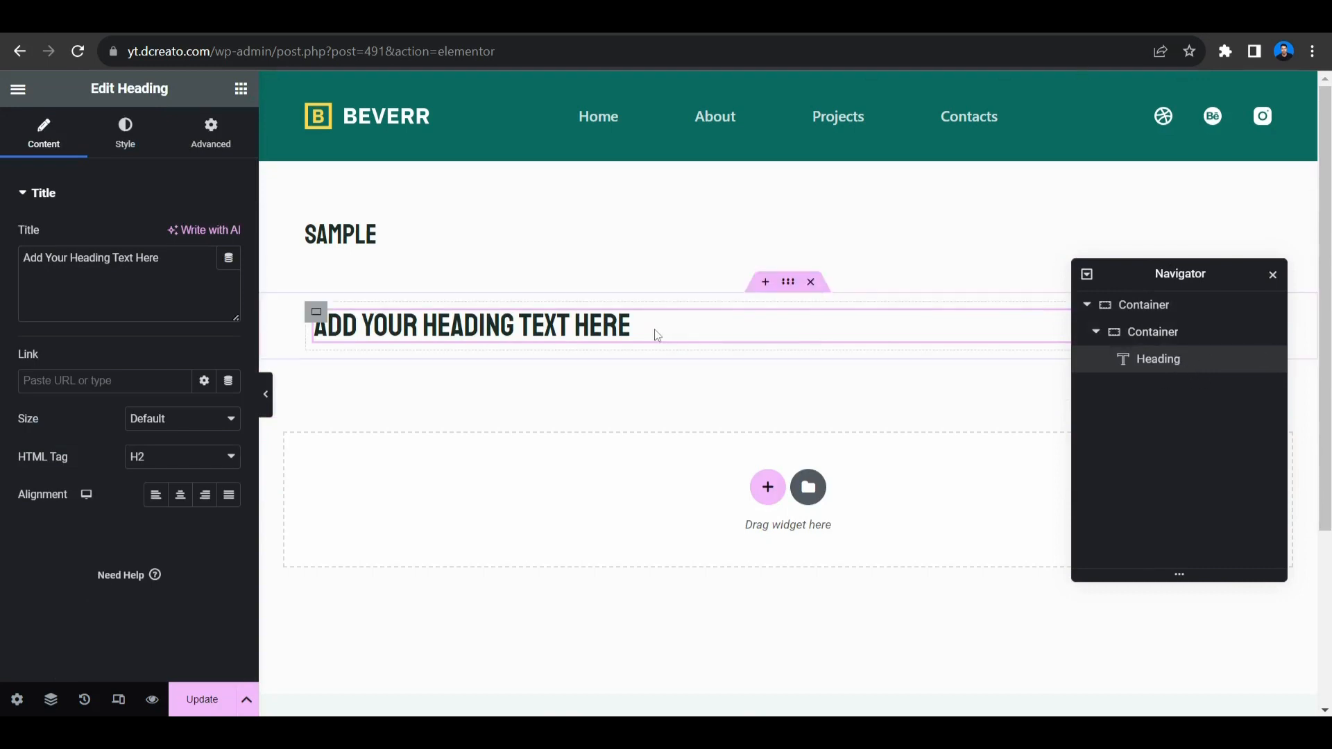
pyautogui.tripleClick(194, 275)
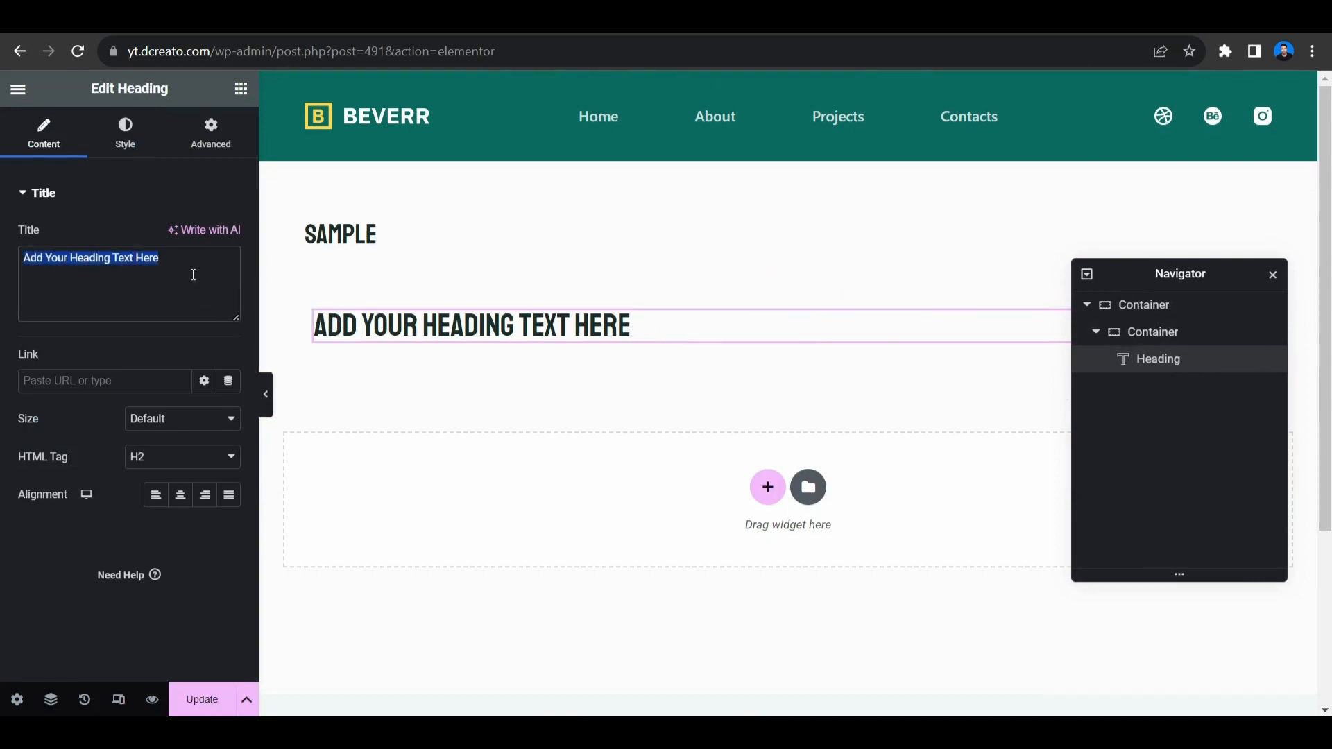
pyautogui.write('DCreato')
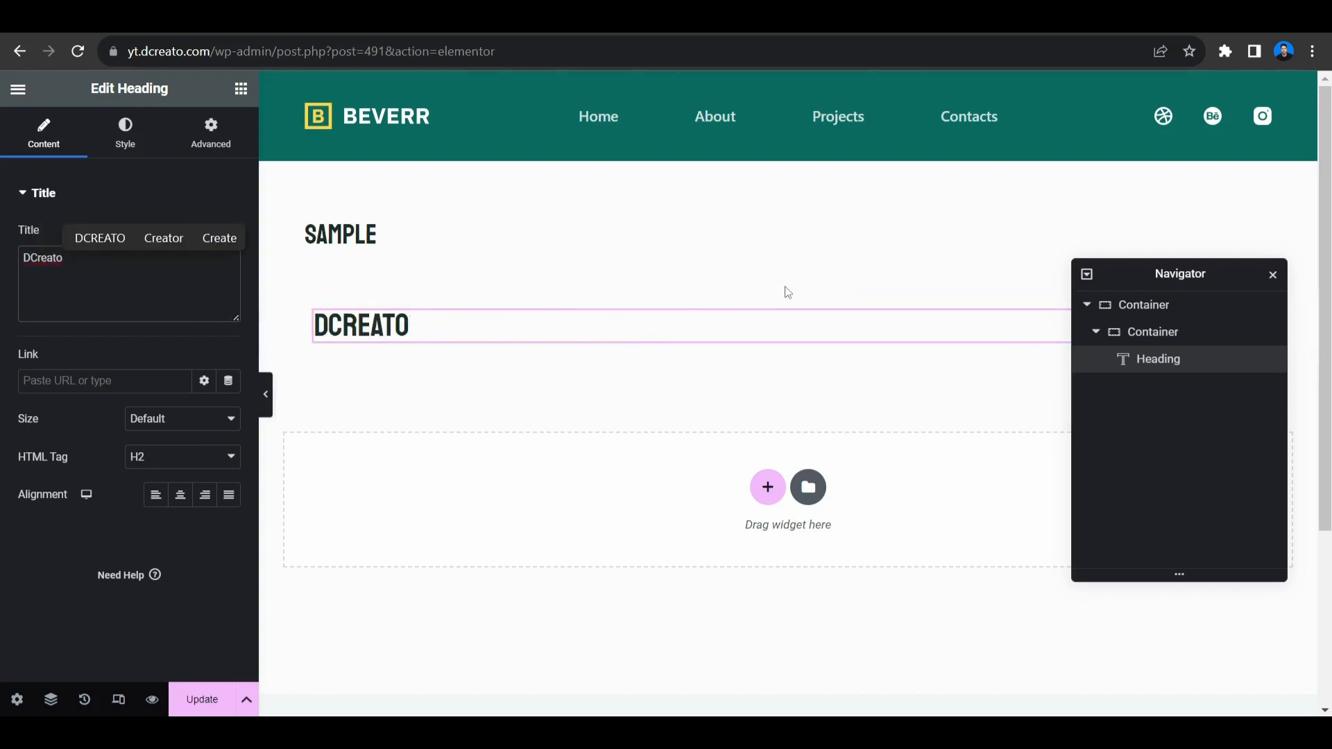
# Give the outer container a classic background in the global color Theme Color Palette 1
pyautogui.click(788, 284)
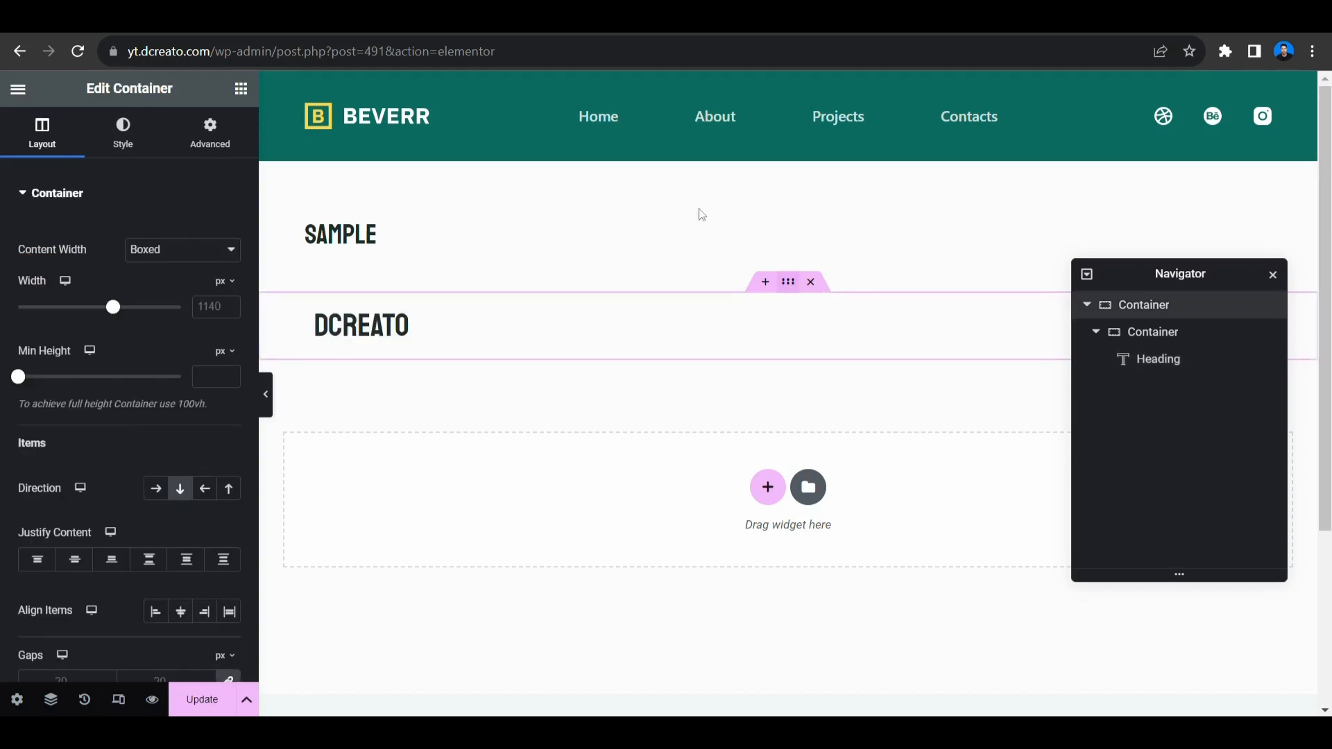
pyautogui.click(124, 137)
pyautogui.click(160, 284)
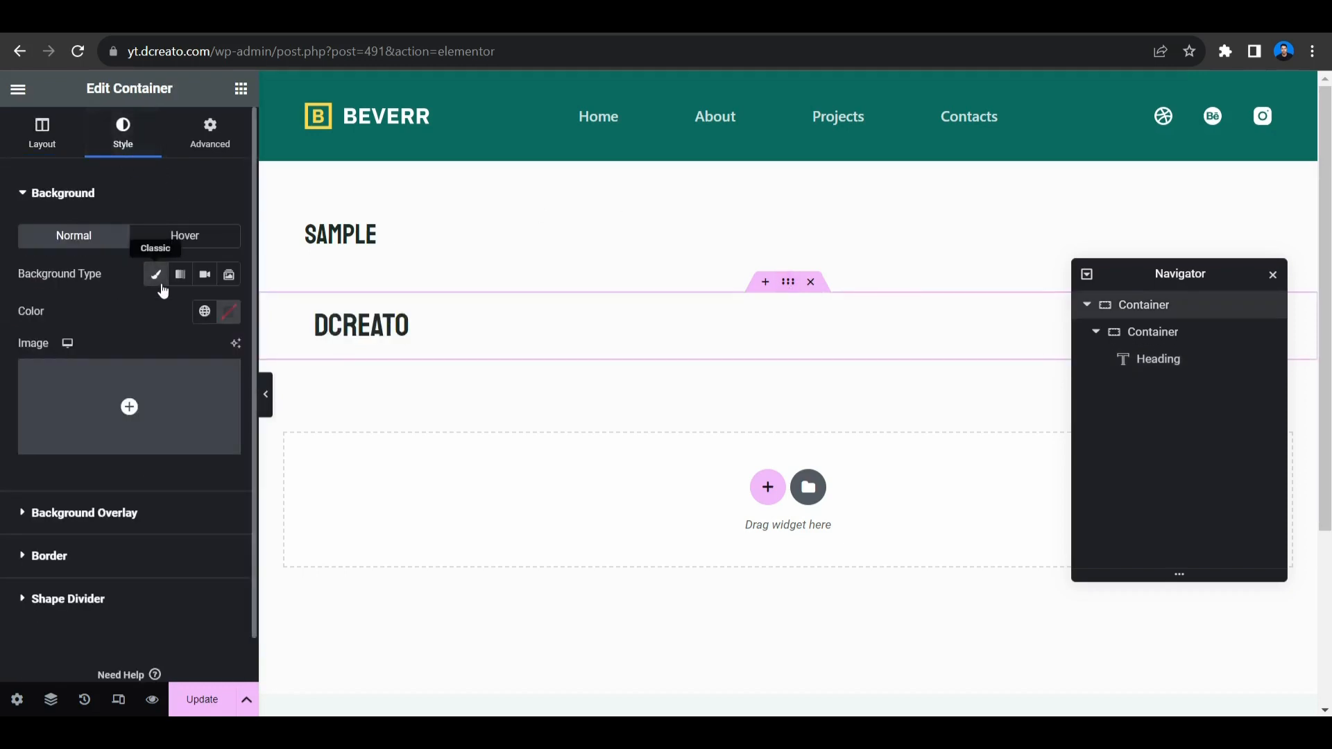
pyautogui.click(204, 310)
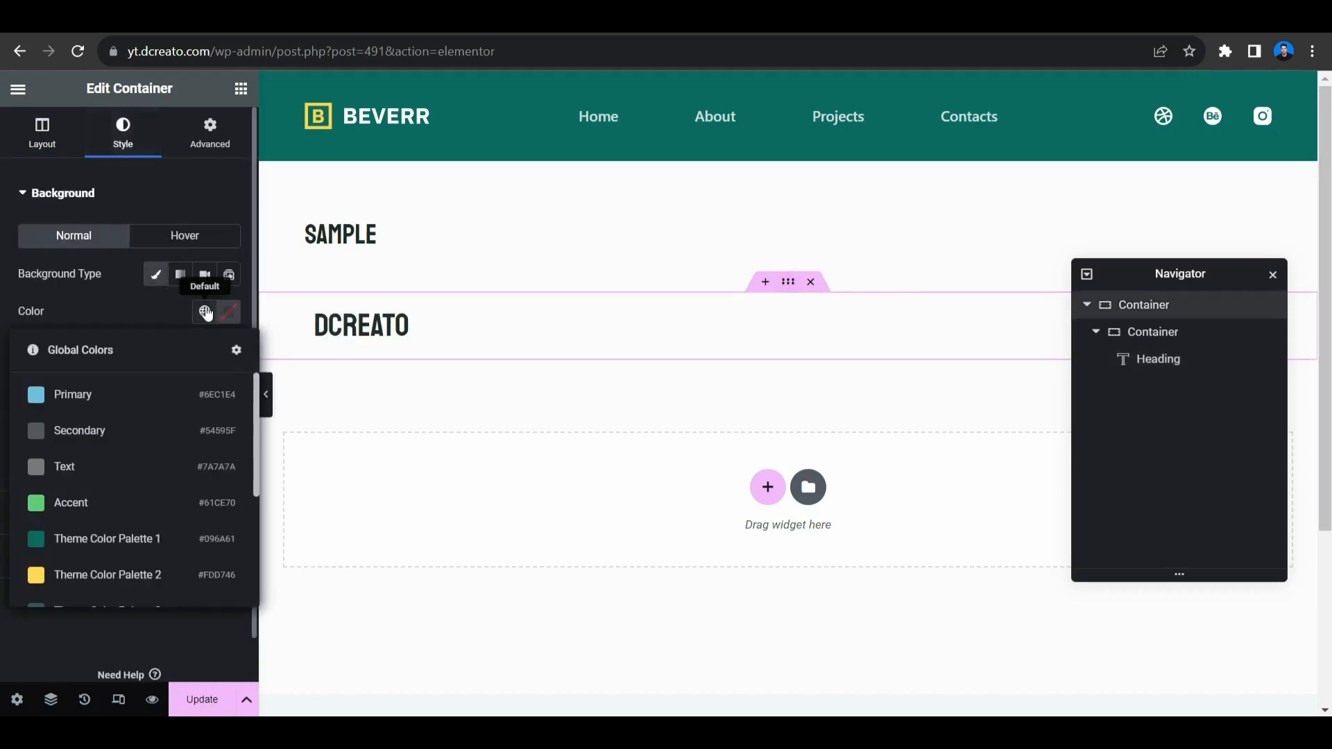
pyautogui.click(141, 537)
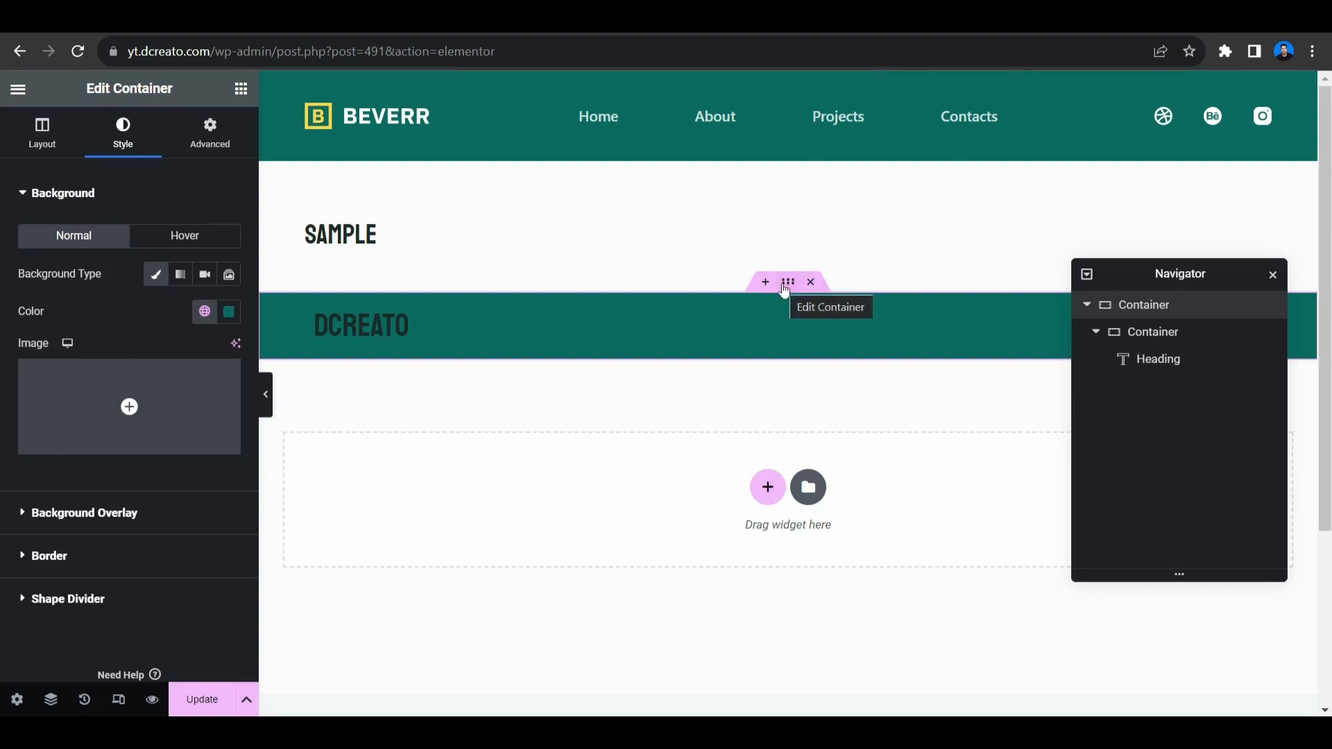
# Set the outer container's minimum height to 100 vh and close the Navigator
pyautogui.click(42, 131)
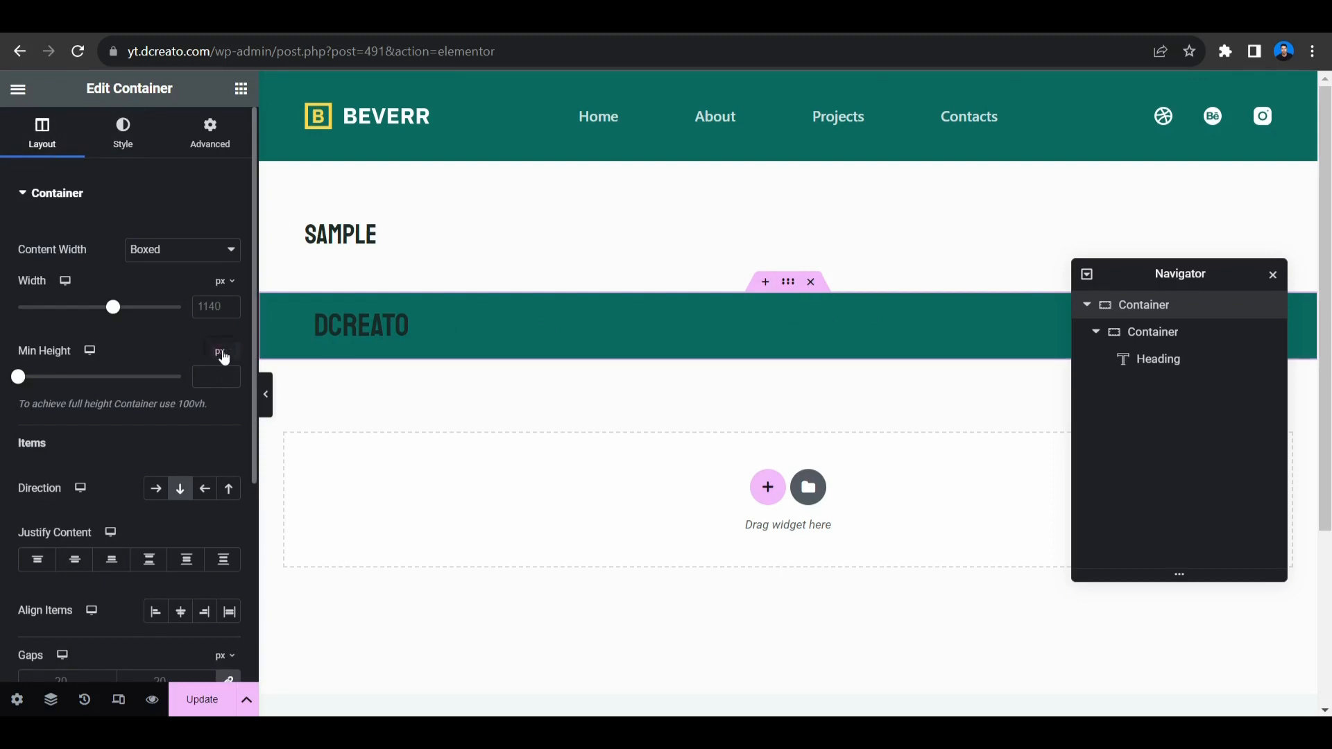
pyautogui.click(222, 352)
pyautogui.click(222, 433)
pyautogui.click(213, 379)
pyautogui.write('100')
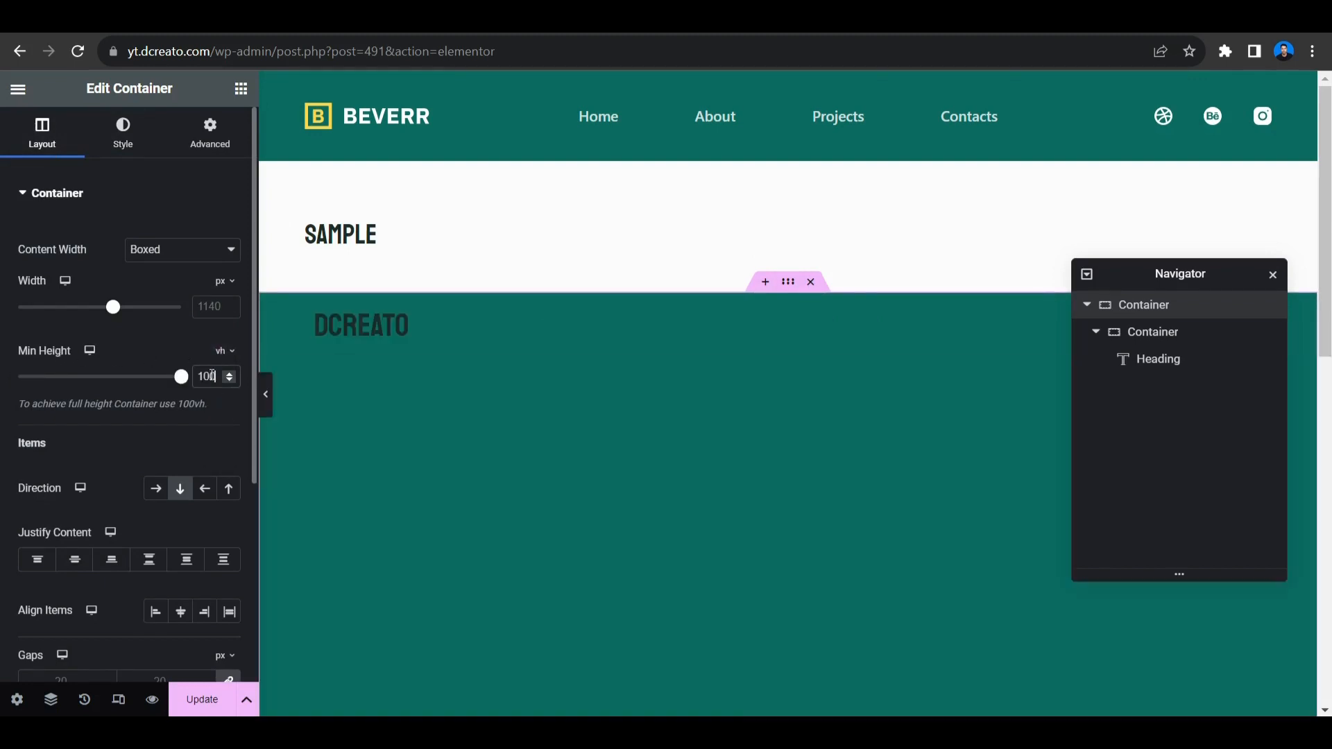
pyautogui.scroll(-5, 714, 396)
pyautogui.scroll(5, 708, 392)
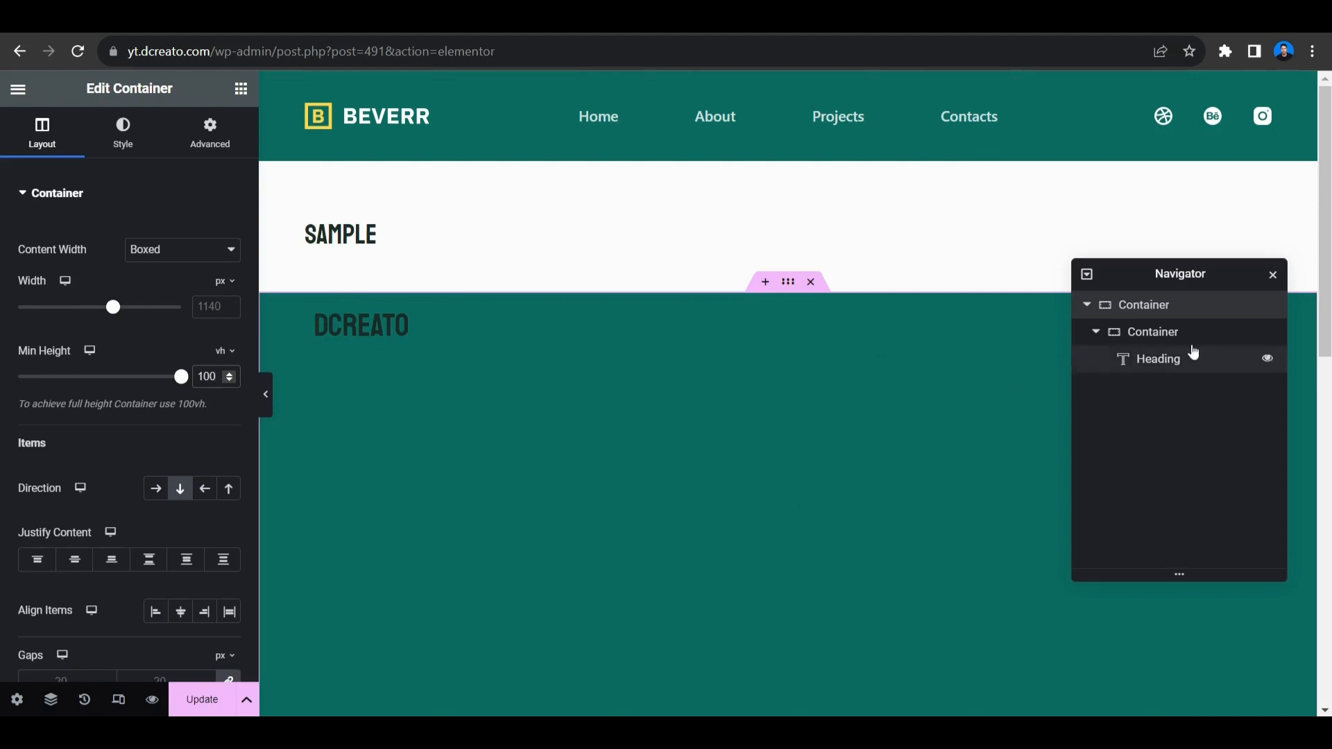
pyautogui.moveTo(1326, 317); pyautogui.dragTo(1325, 391)
pyautogui.click(1272, 275)
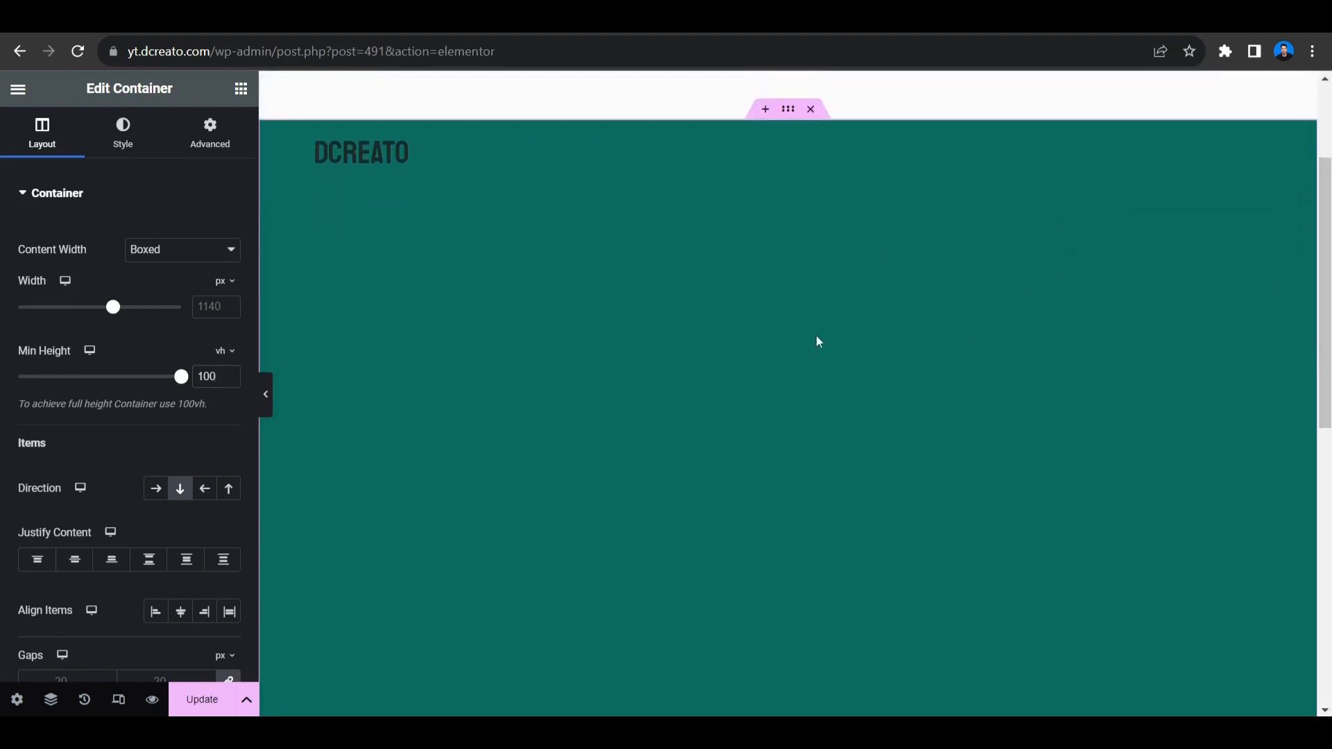
pyautogui.scroll(3, 695, 288)
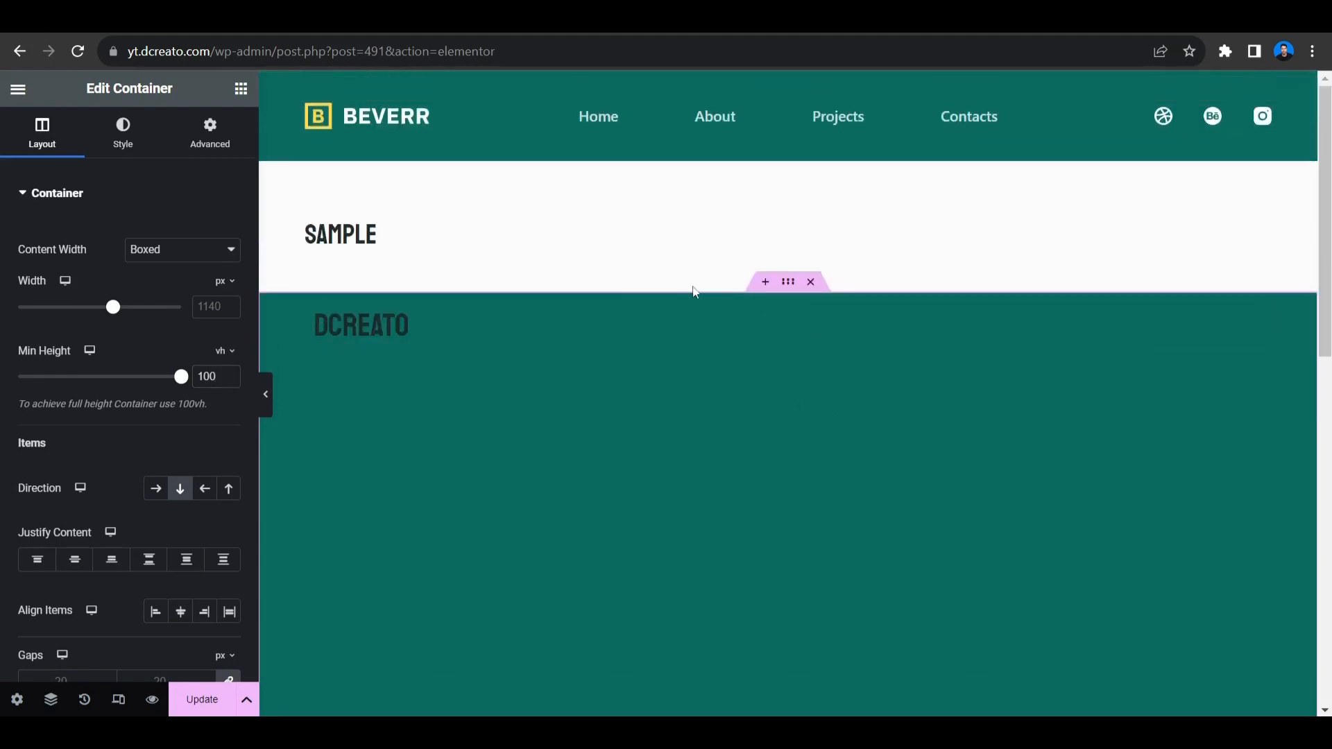
# Delete the DCreato heading and the whole outer container, and update the Sample page
pyautogui.rightClick(488, 327)
pyautogui.click(528, 679)
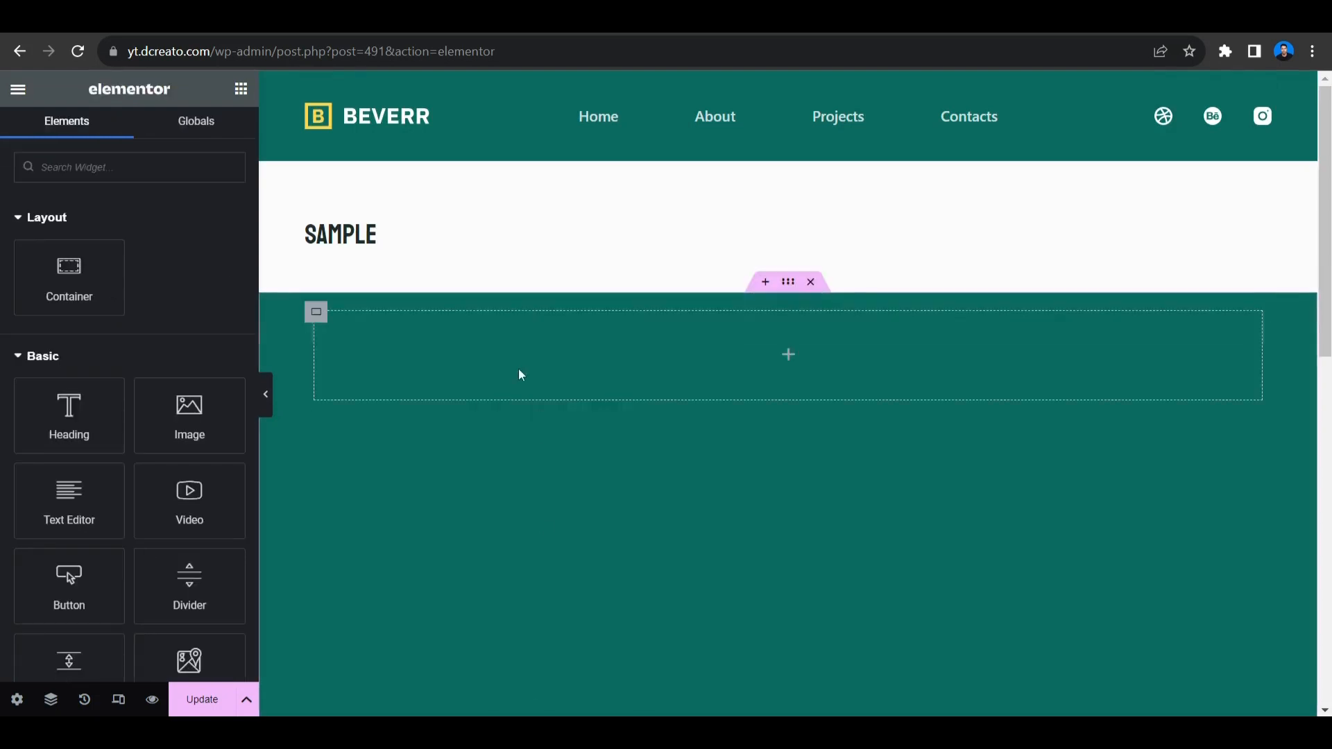
pyautogui.click(811, 282)
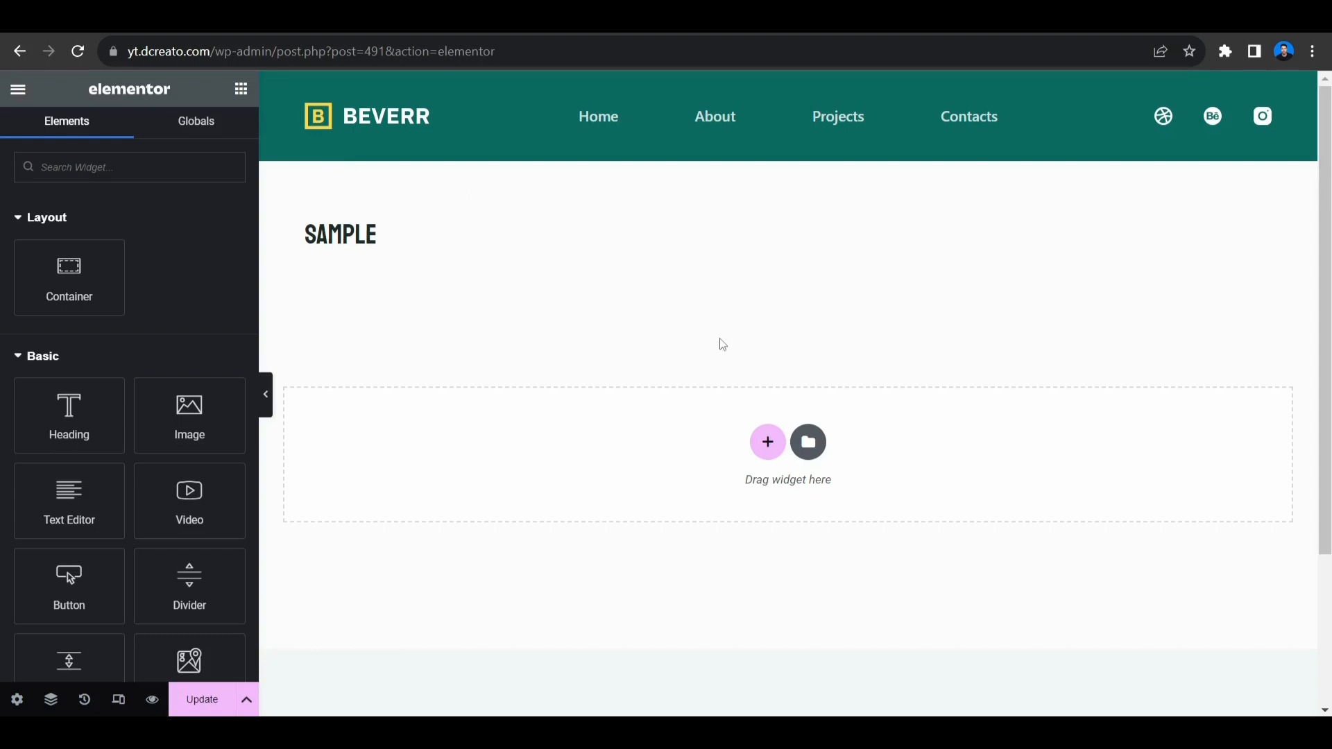
pyautogui.click(202, 700)
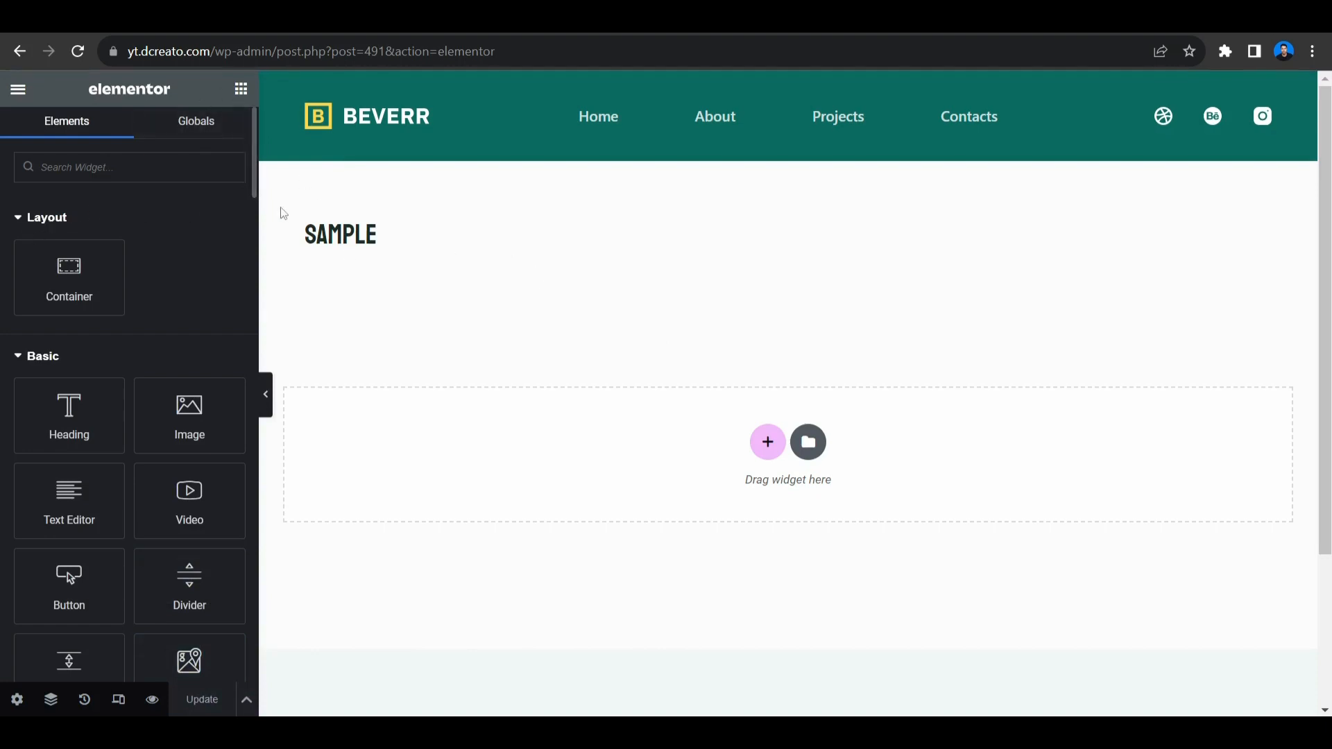
# Exit Elementor to the WordPress editor, confirming leaving the site, and return to the Pages list
pyautogui.click(20, 92)
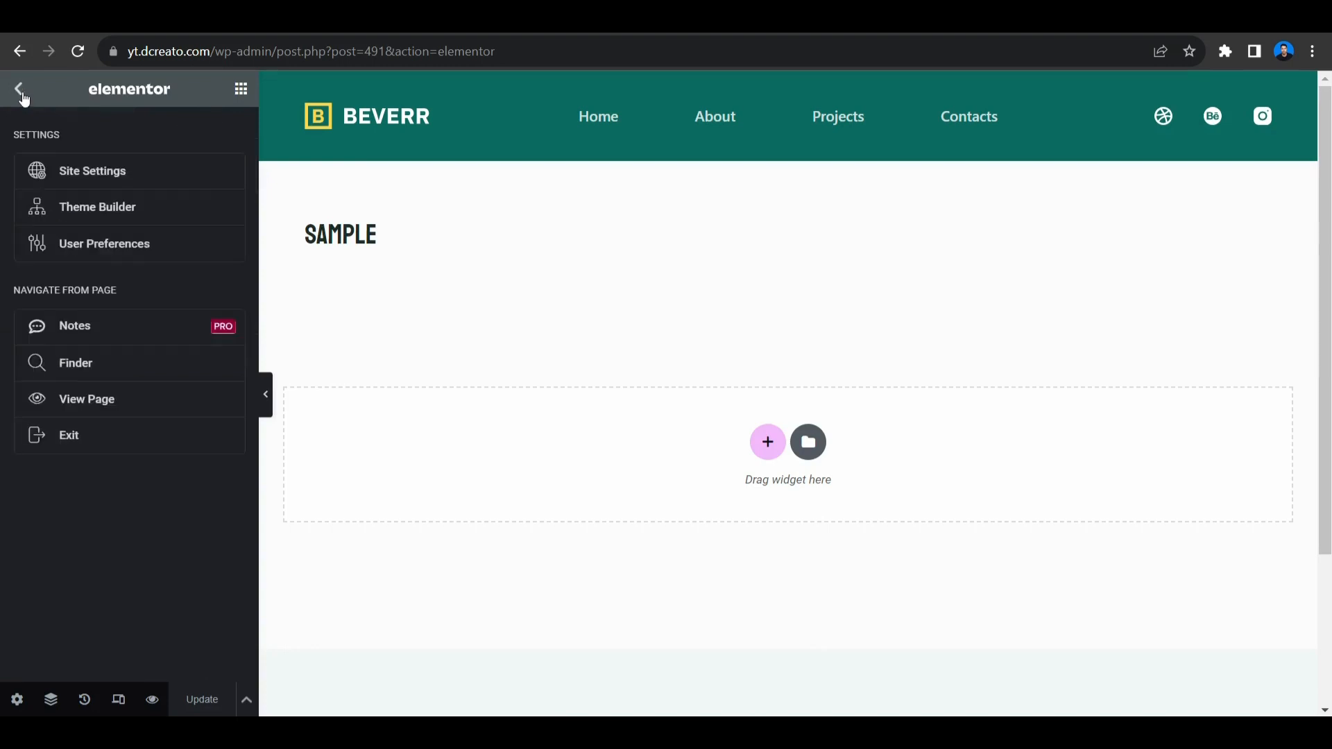
pyautogui.click(149, 430)
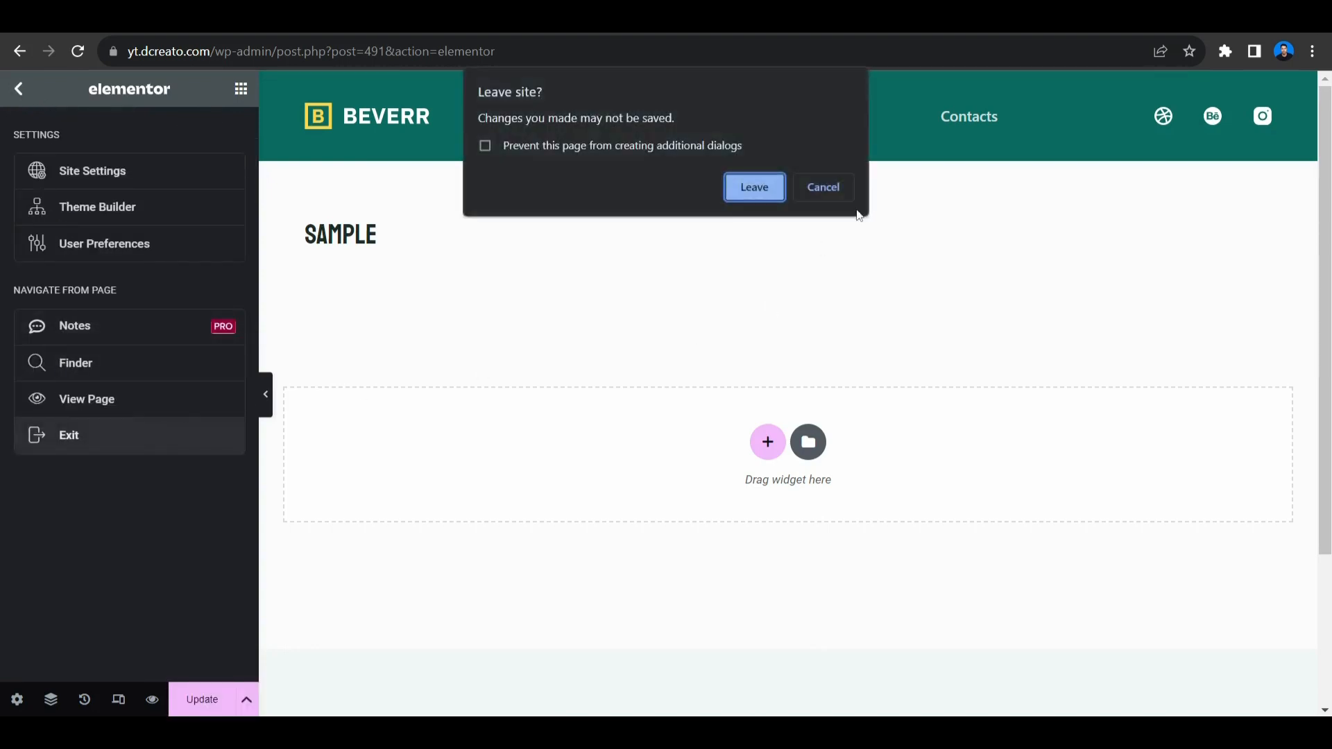
pyautogui.click(774, 189)
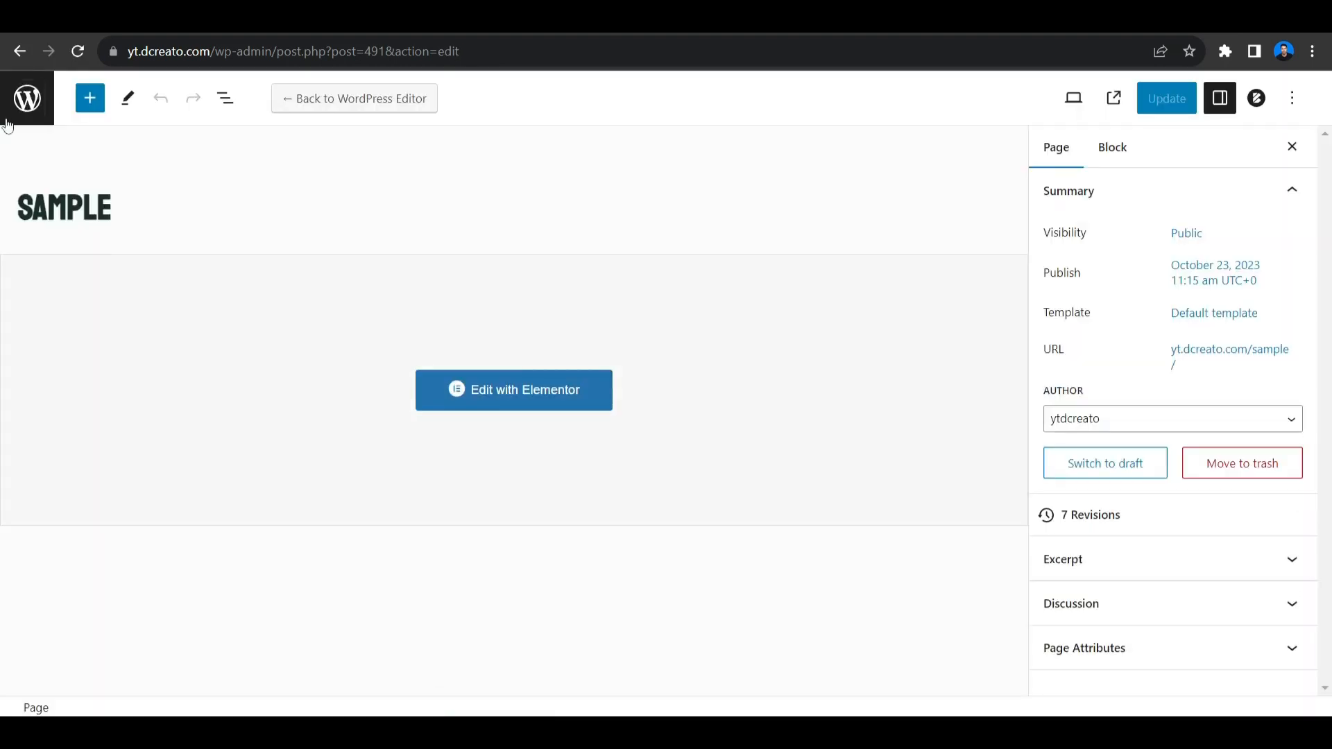
pyautogui.click(31, 102)
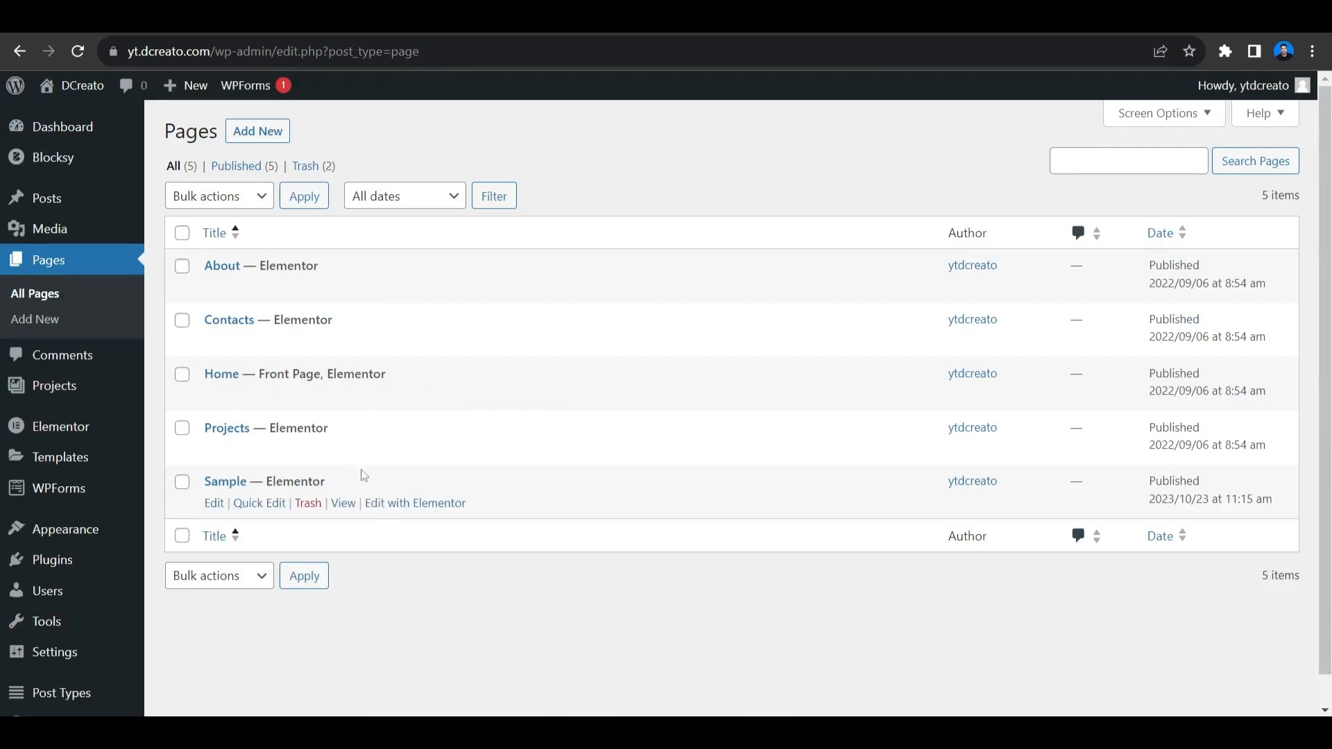
# Open the Home page in the Elementor editor and bring up the title text of the large hero name heading
pyautogui.click(437, 393)
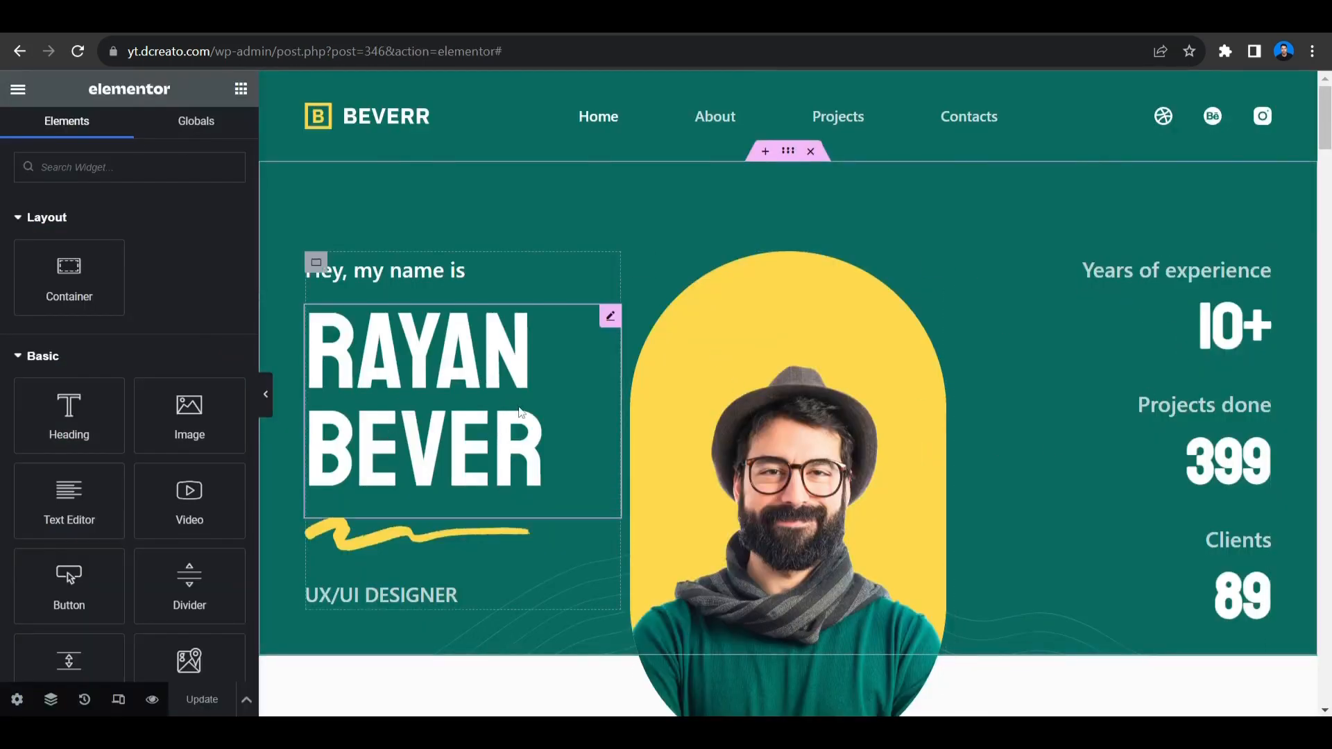
pyautogui.click(603, 326)
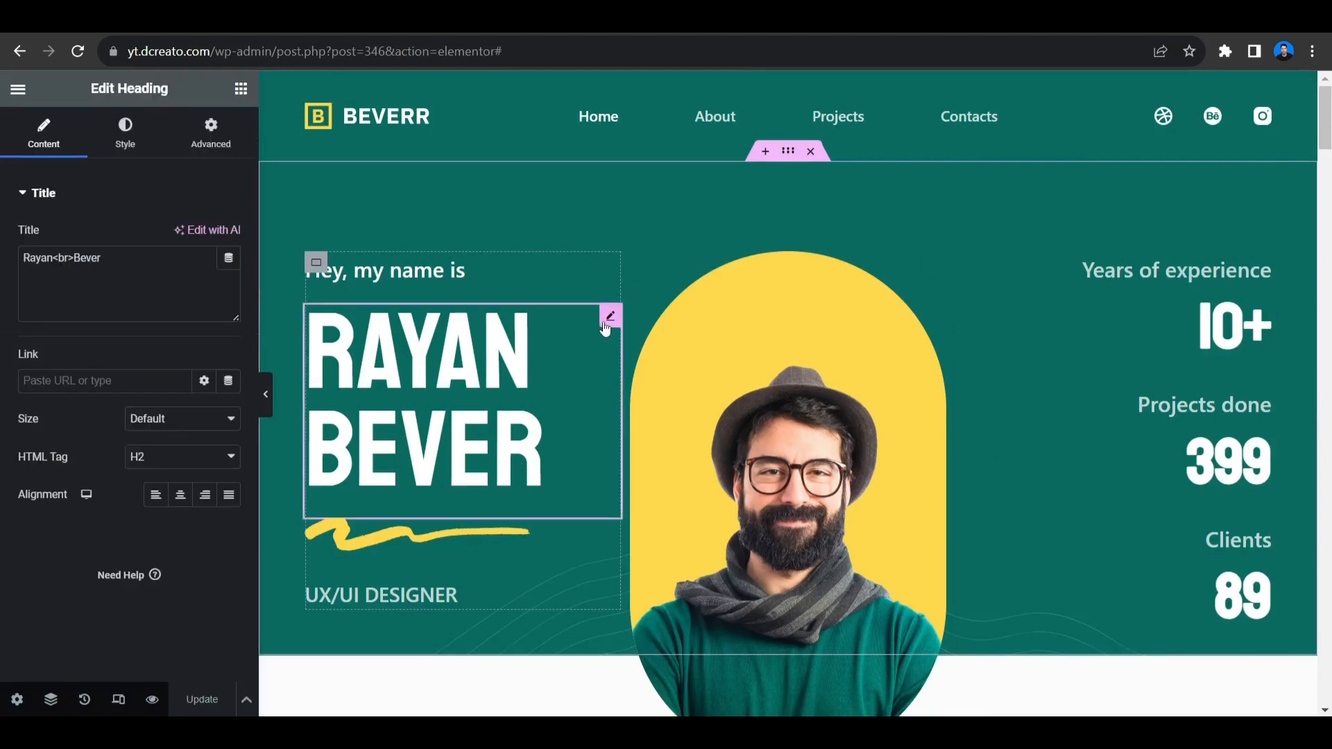
pyautogui.click(532, 590)
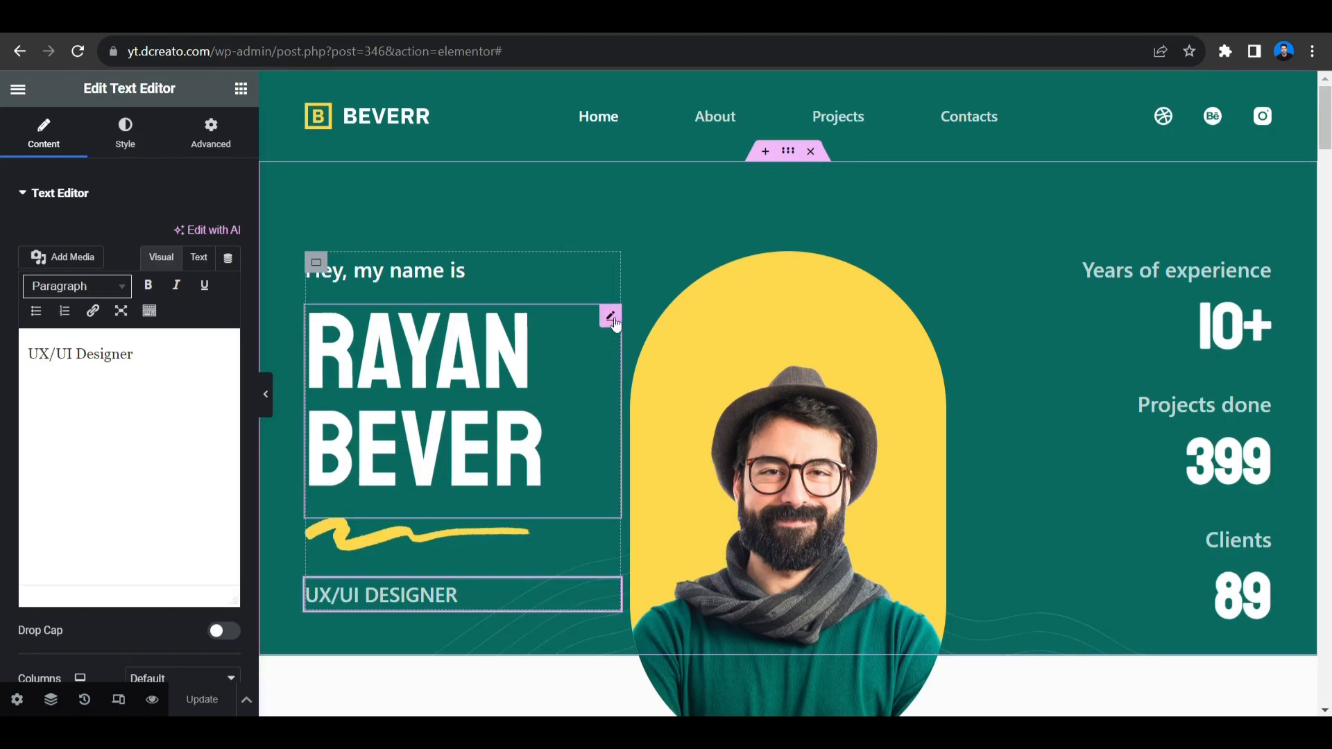
pyautogui.click(611, 317)
pyautogui.click(167, 274)
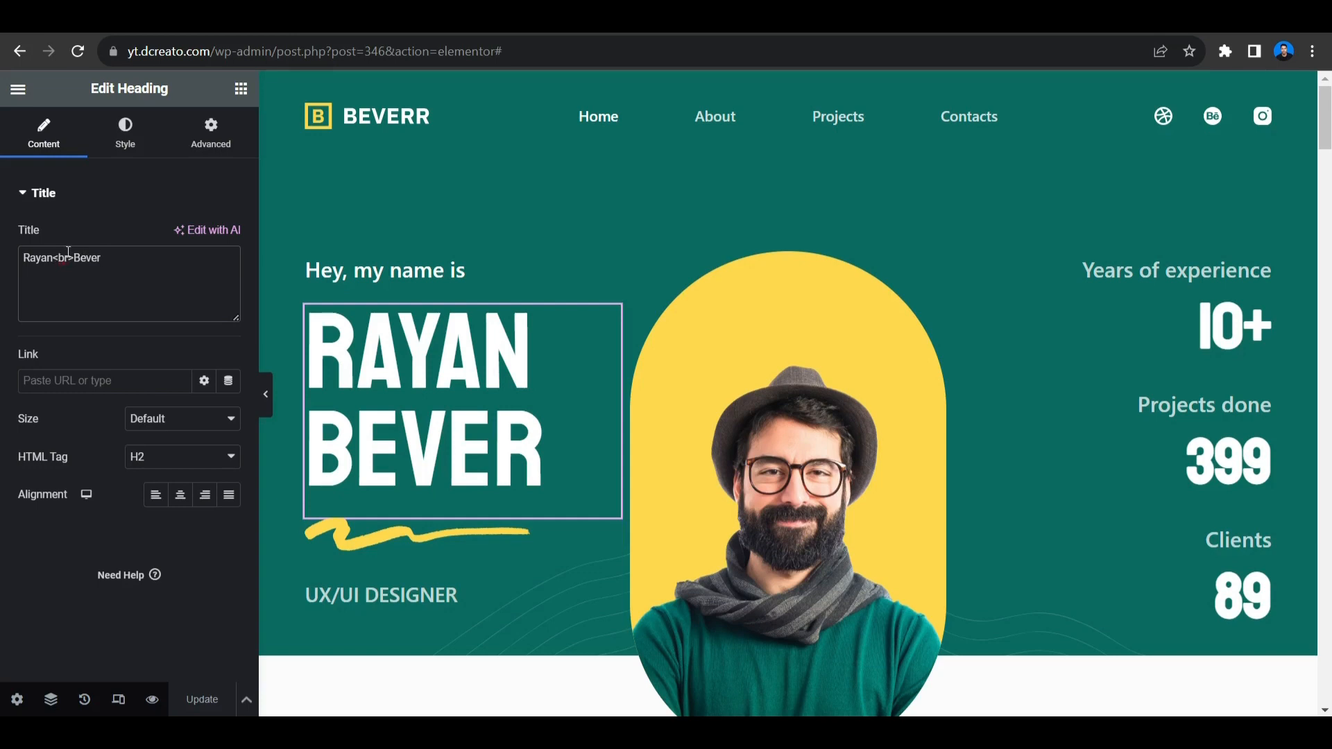
# Try "Dcreato" in place of the first name on the upper line of the hero heading
pyautogui.doubleClick(43, 256)
pyautogui.write('Dcrato')
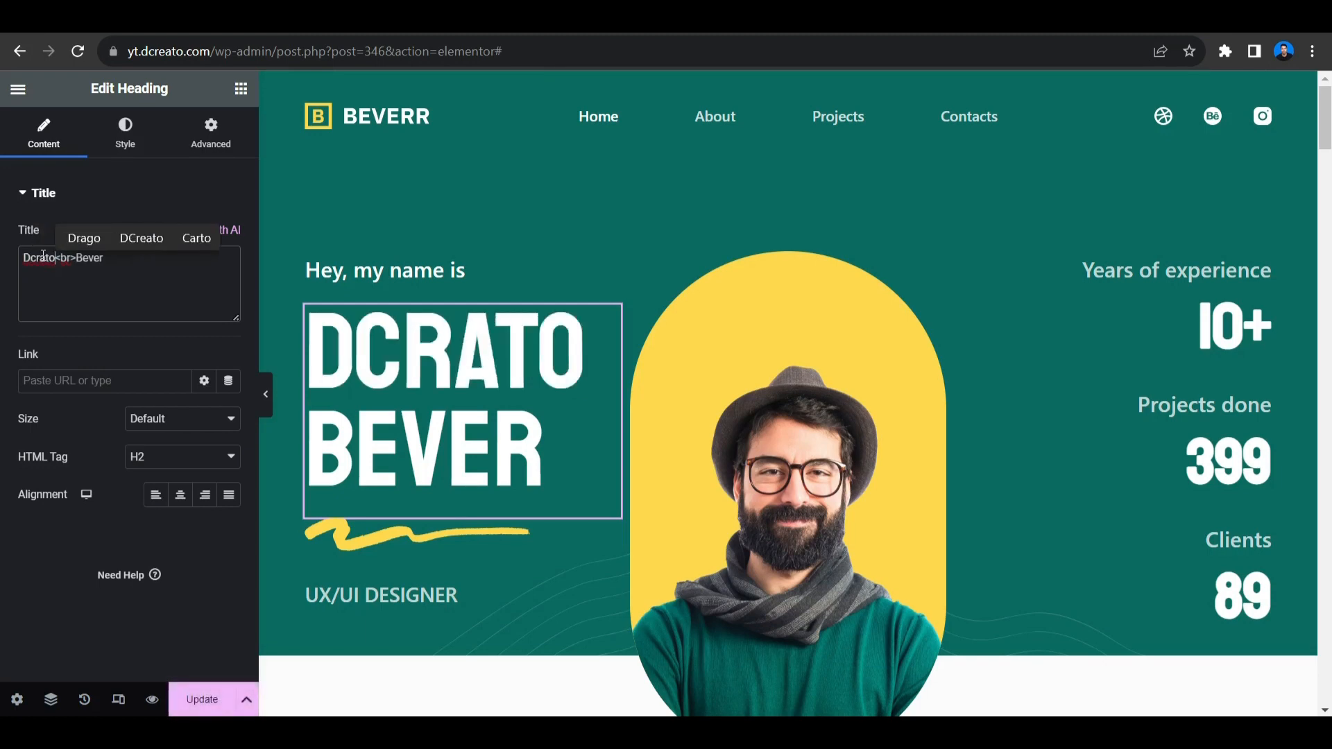
pyautogui.click(41, 258)
pyautogui.write('e')
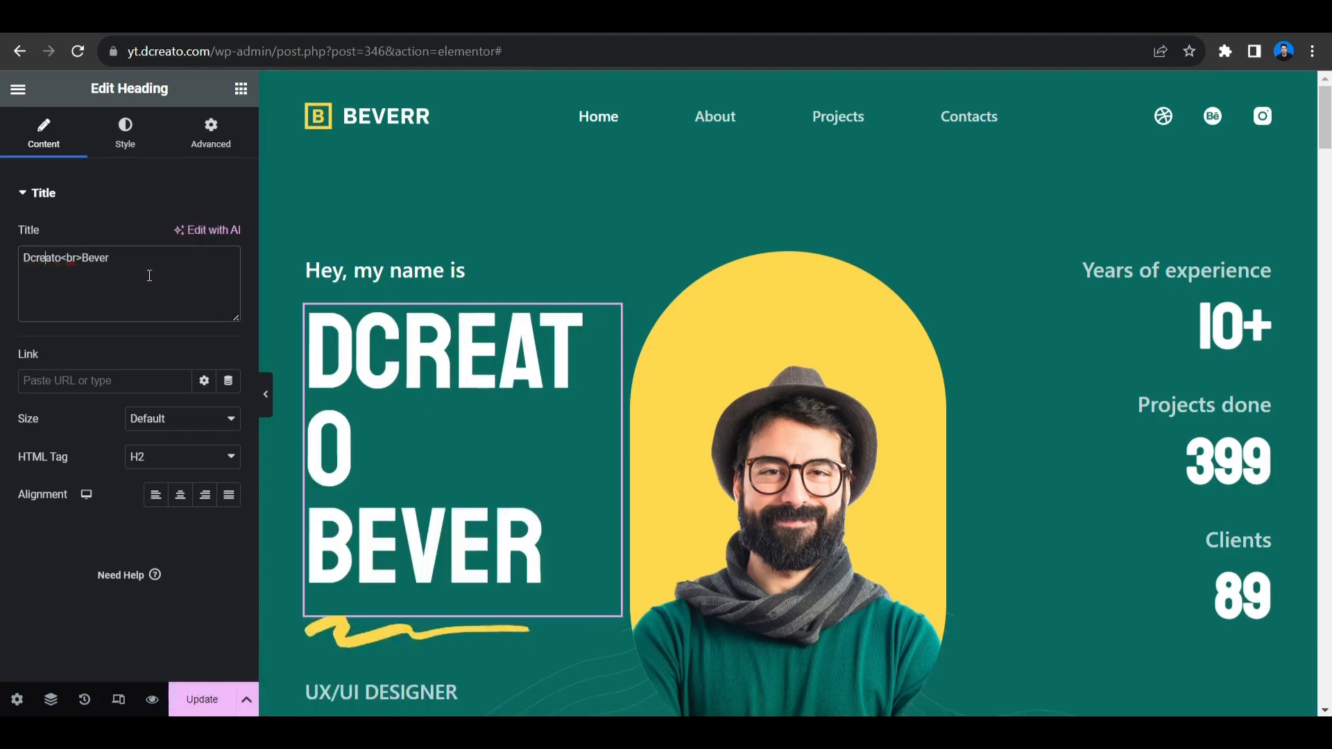
pyautogui.press('BackSpace')
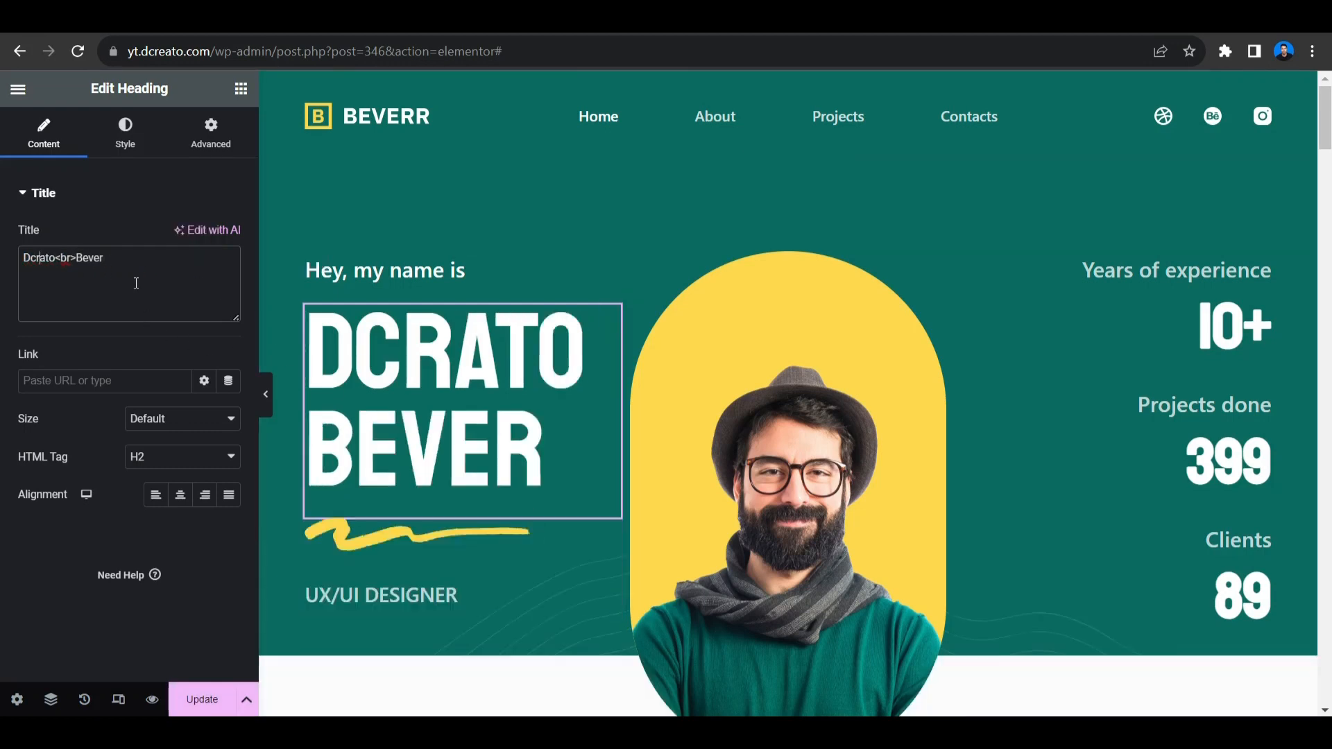
pyautogui.write('e')
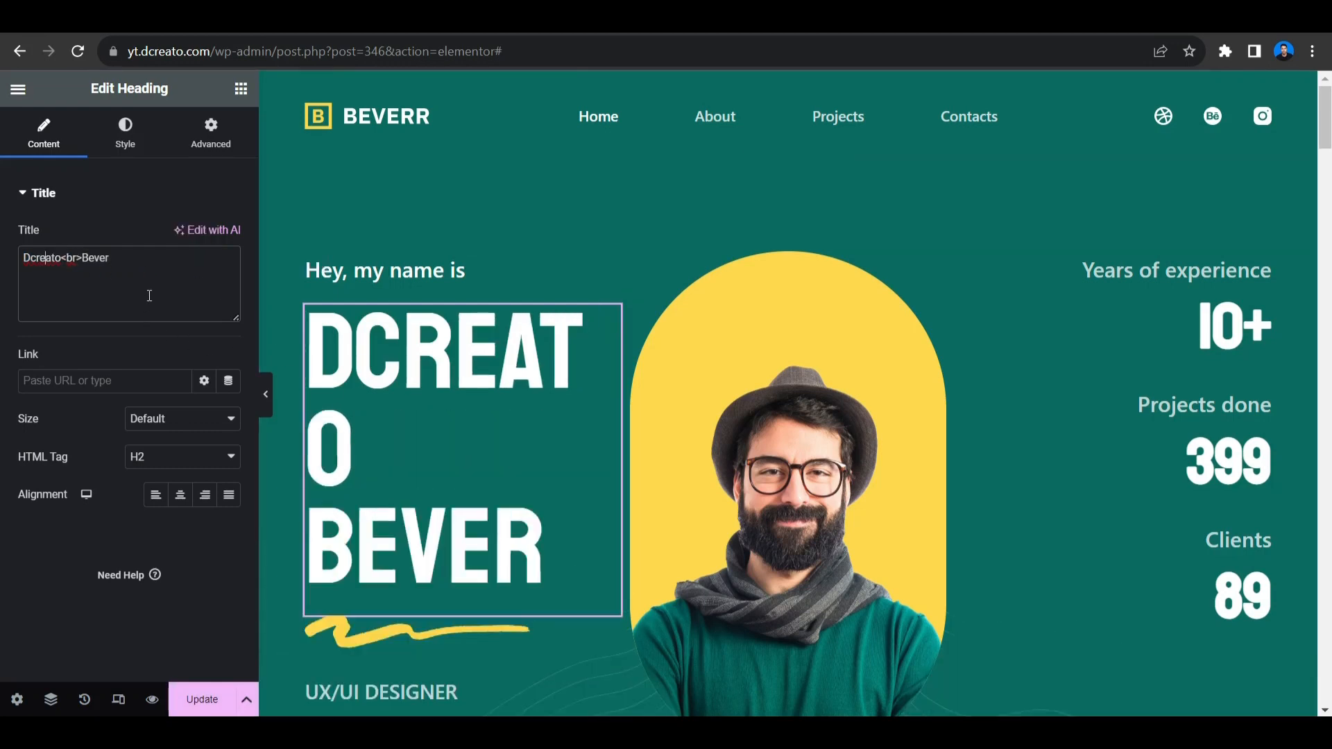
pyautogui.press('BackSpace')
# Replace the first word of the hero heading's title with the new first name, keeping the line break and surname
pyautogui.doubleClick(36, 260)
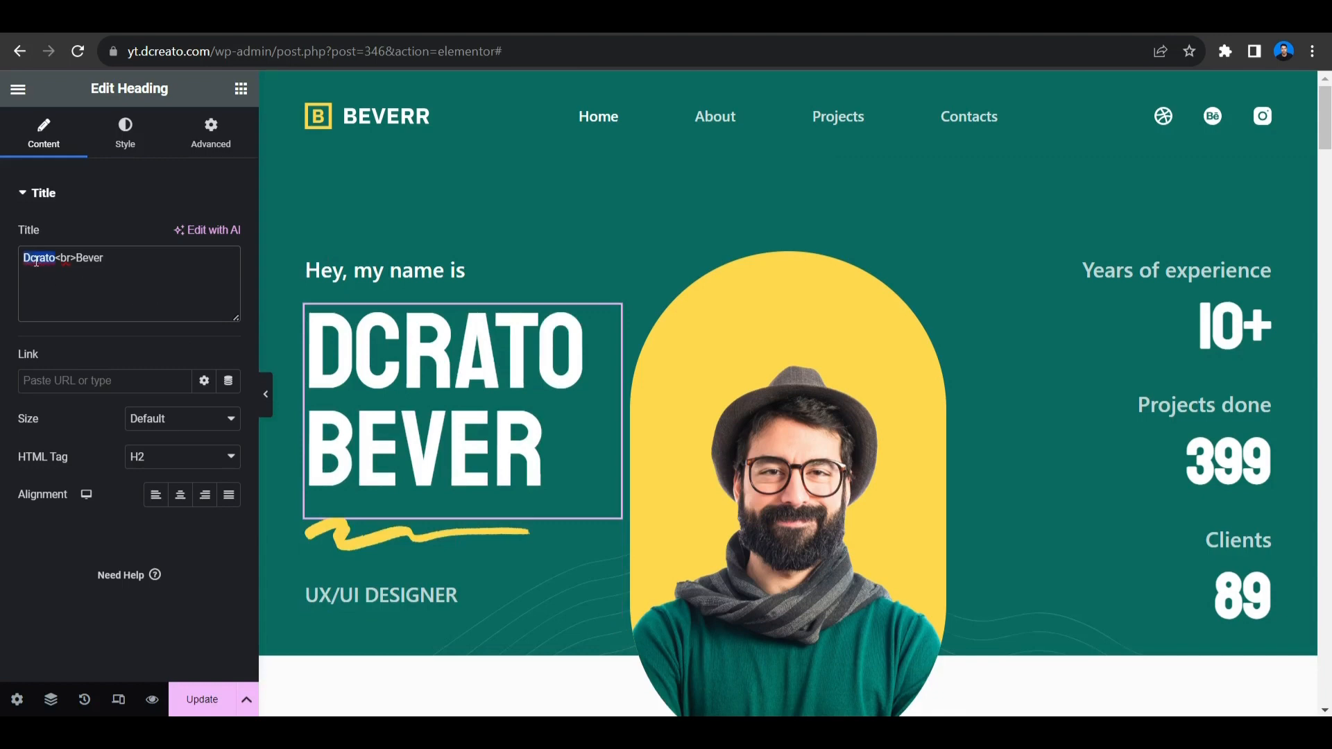
pyautogui.write('John')
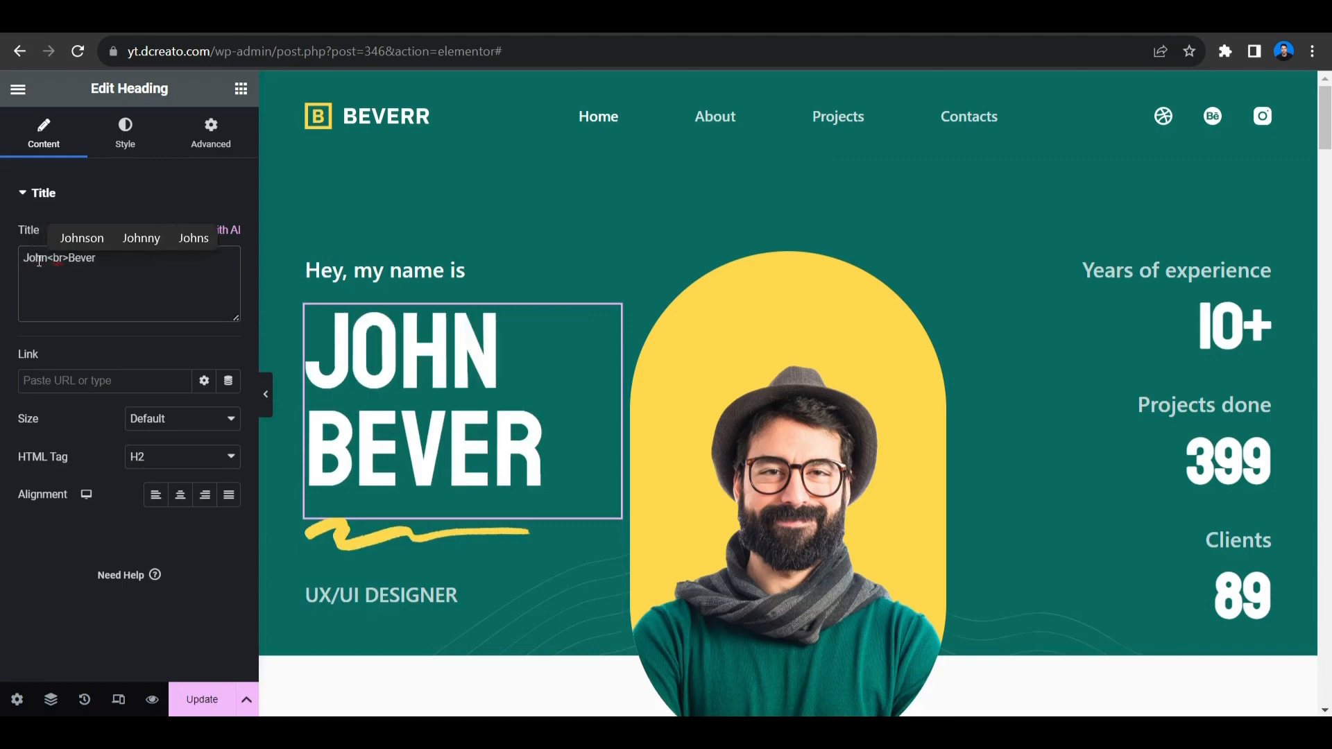
pyautogui.click(124, 286)
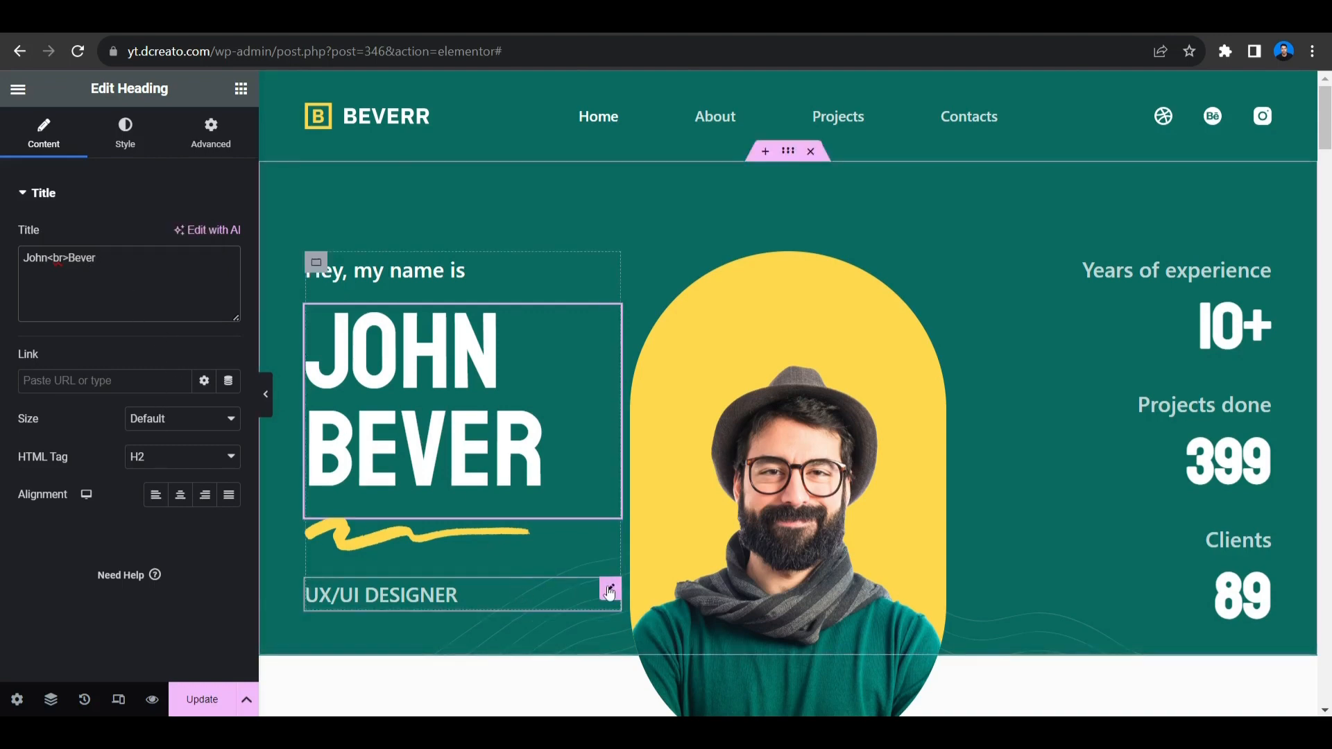
# Change the hero's job title text below the brush stroke to "Graphics Designer"
pyautogui.click(610, 590)
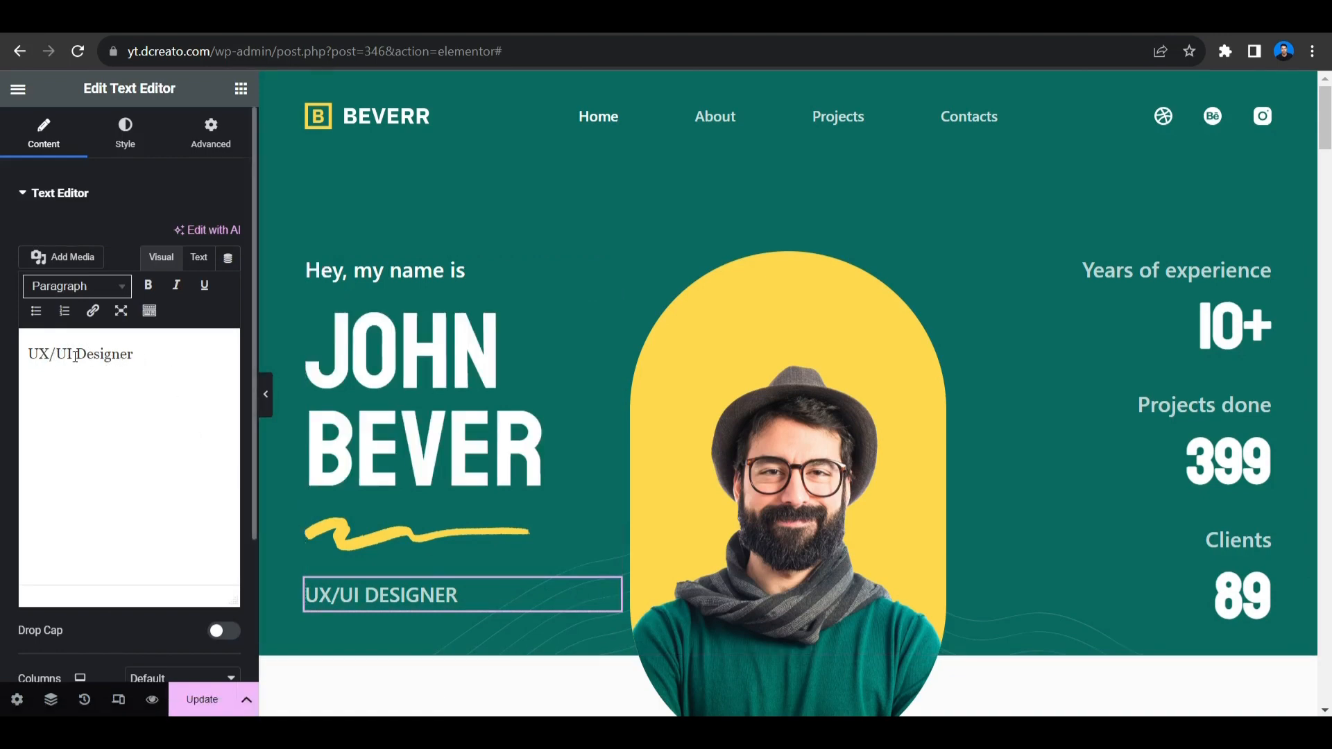
pyautogui.moveTo(77, 356); pyautogui.dragTo(16, 355)
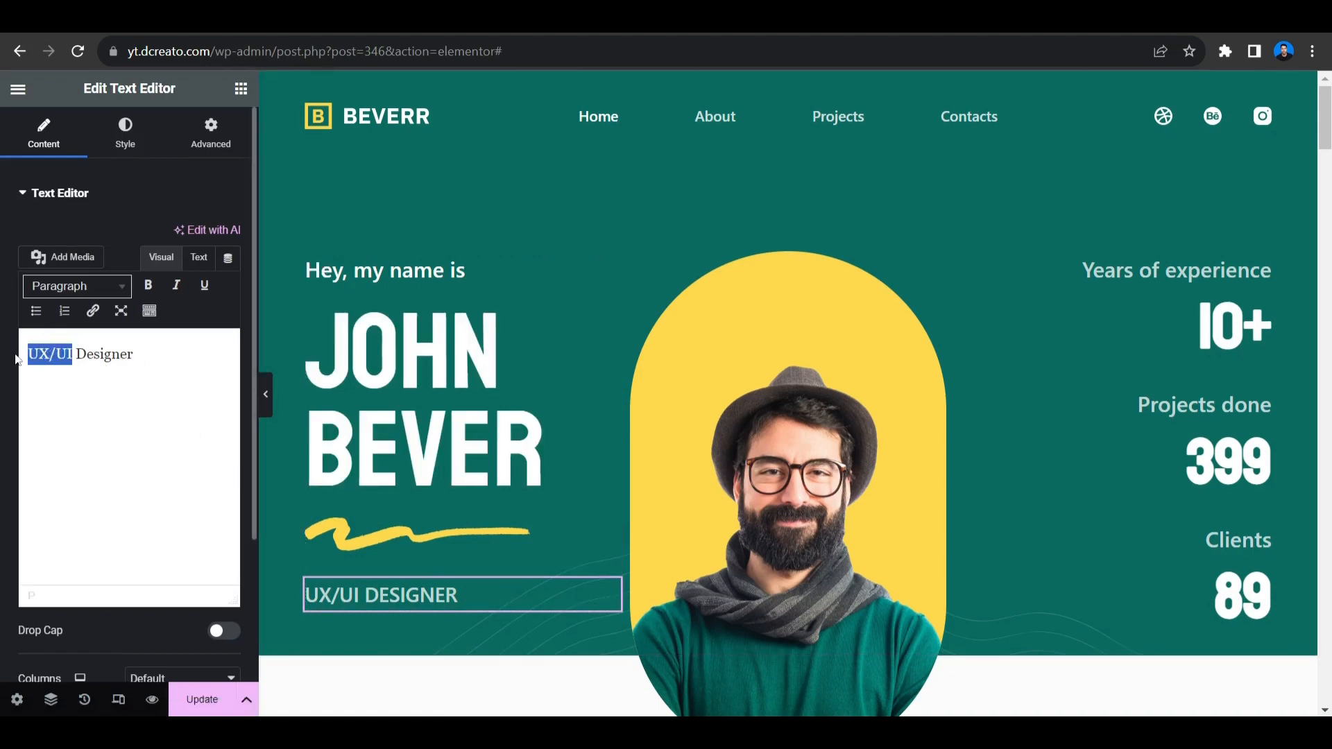
pyautogui.write('Graph')
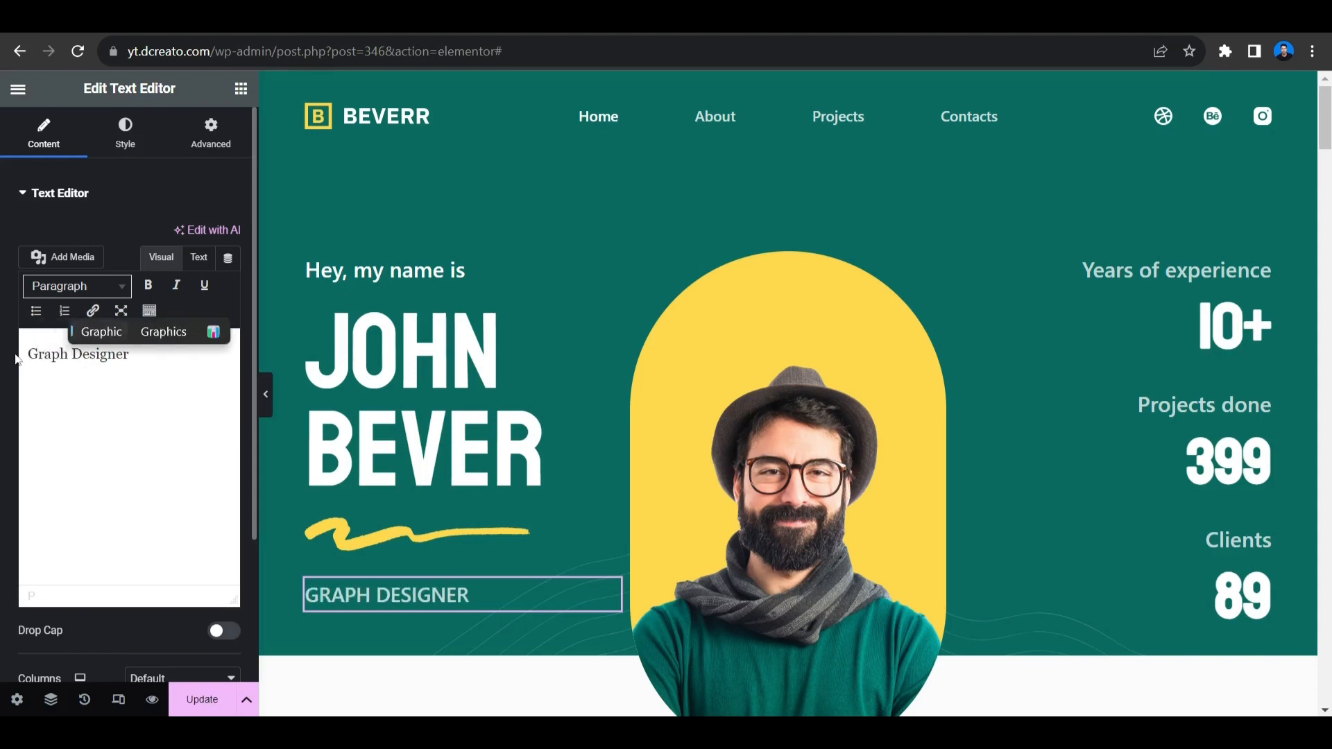
pyautogui.write('ic')
pyautogui.press('BackSpace')
pyautogui.write('s')
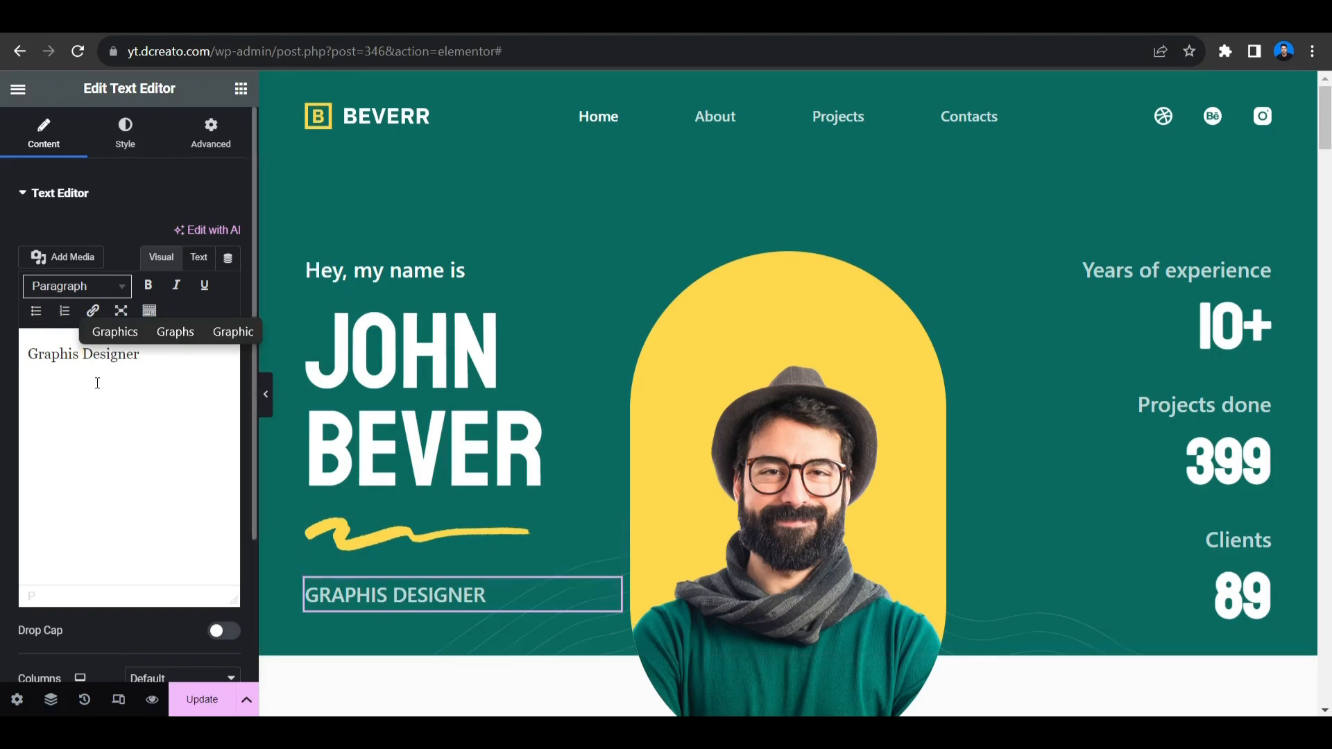
pyautogui.click(75, 356)
pyautogui.write('c')
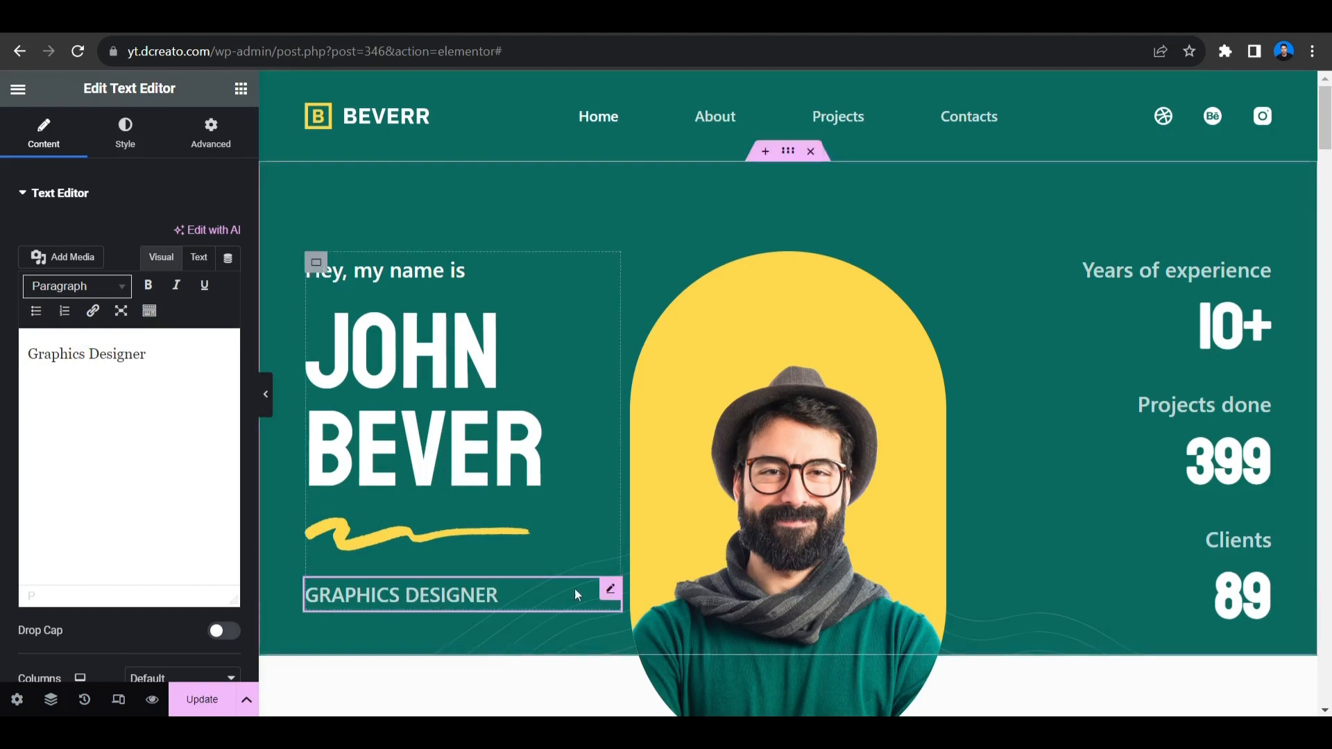
# Set the ending number of the "Years of experience" counter to 5
pyautogui.click(1261, 311)
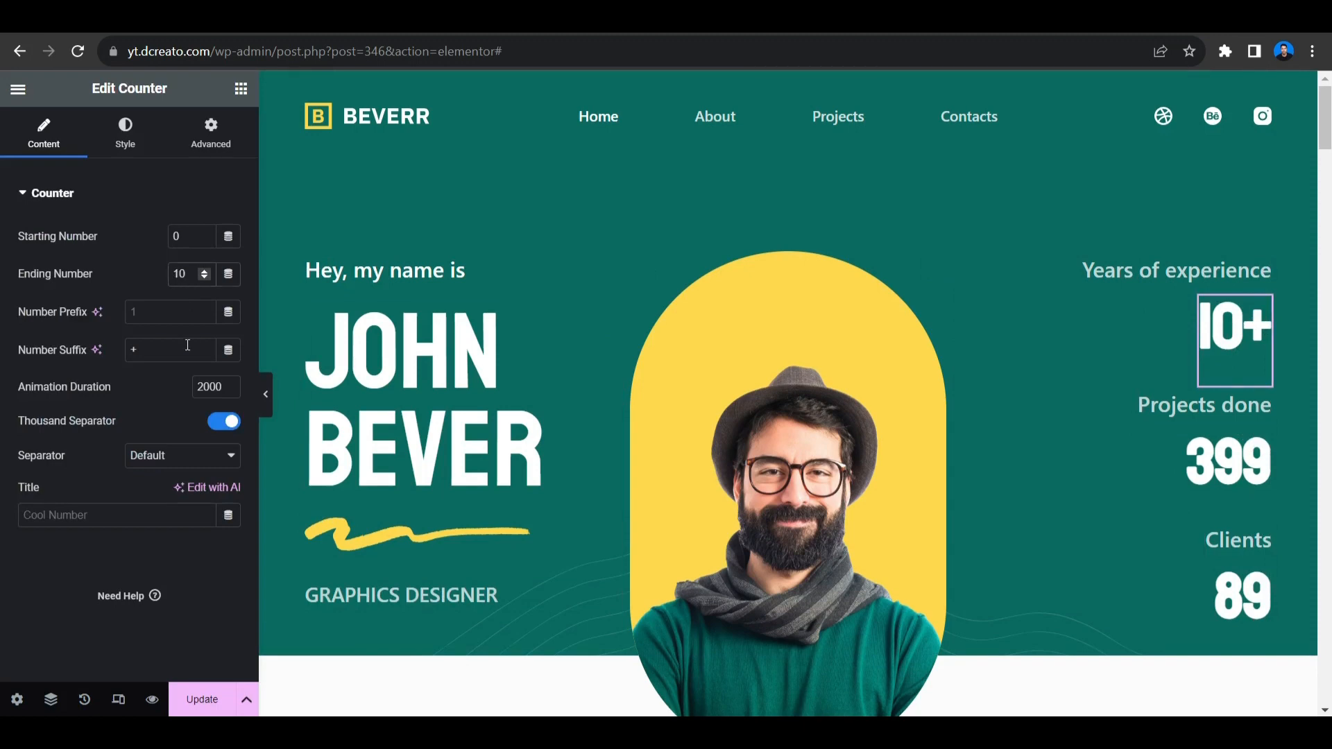
pyautogui.press('BackSpace')
pyautogui.press('BackSpace')
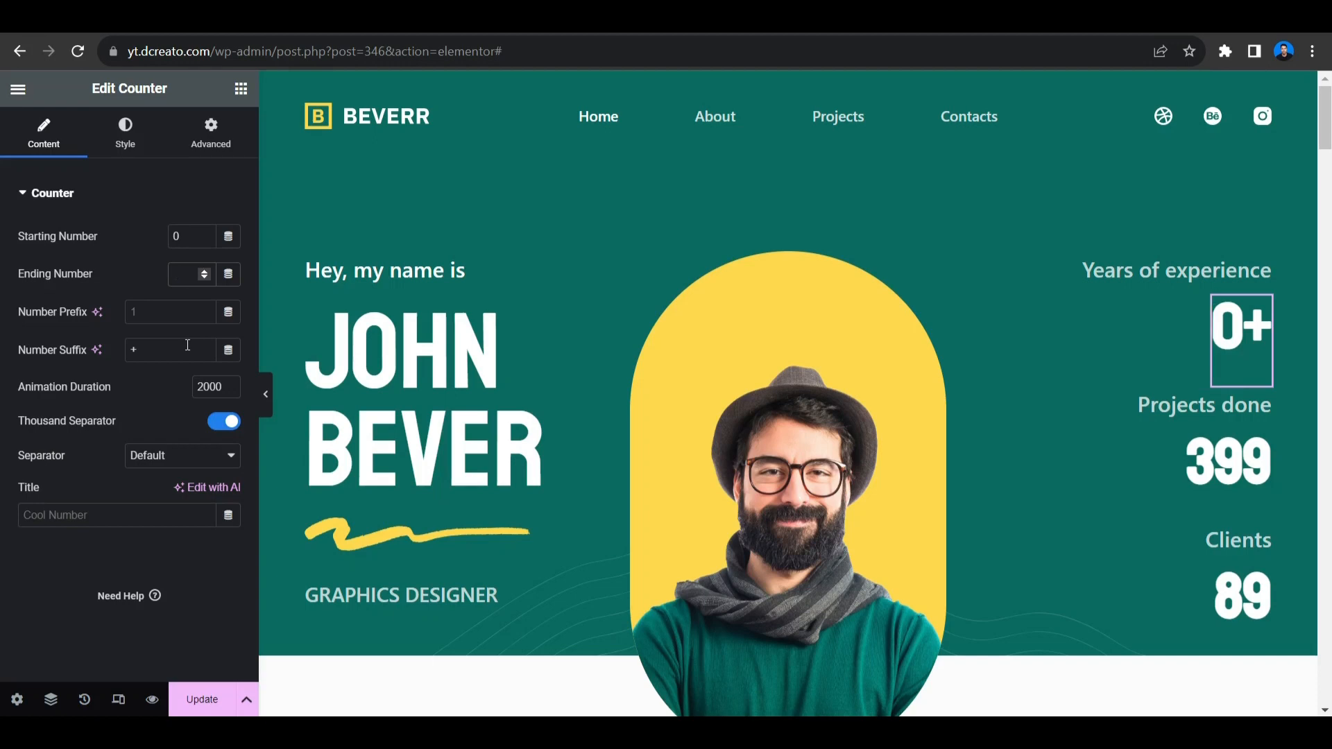
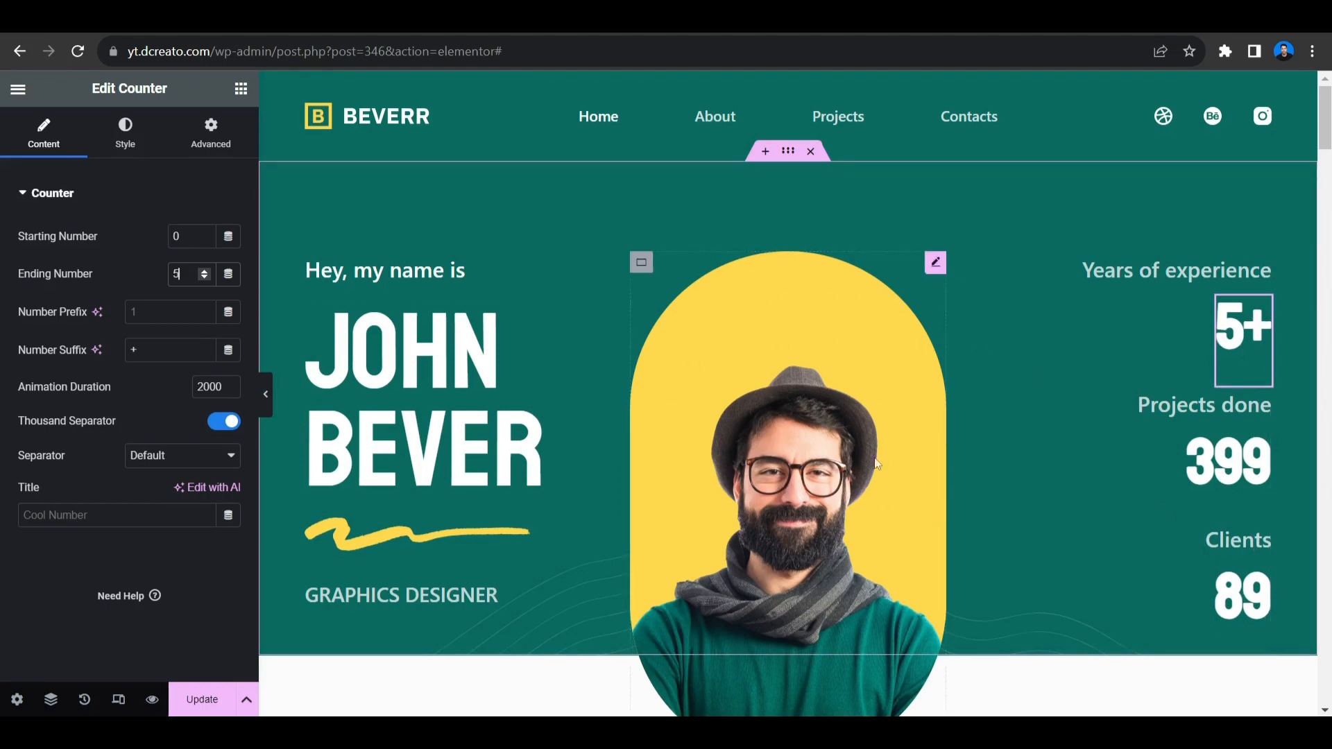
# Inspect the replacement options for the hero portrait image in the media library and file upload, then close the chooser without replacing it
pyautogui.moveTo(1324, 136); pyautogui.dragTo(1327, 142)
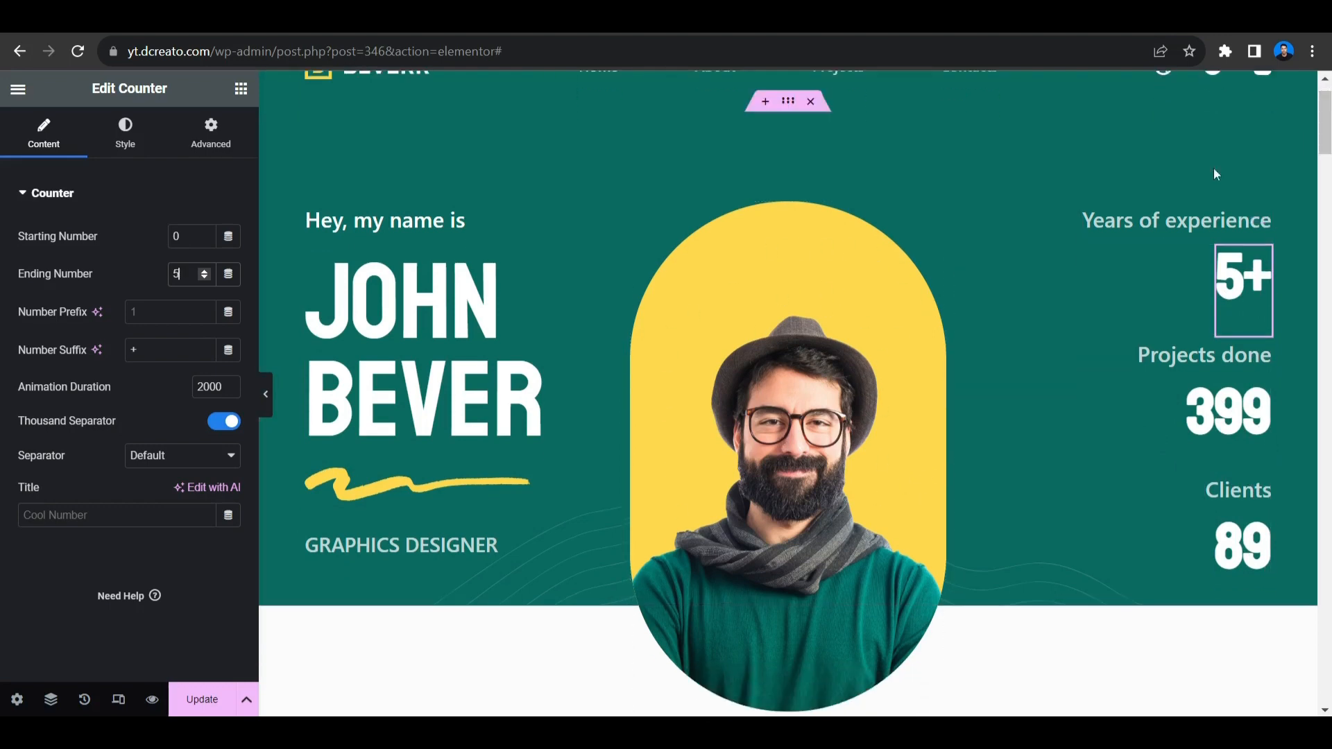
pyautogui.scroll(1, 750, 505)
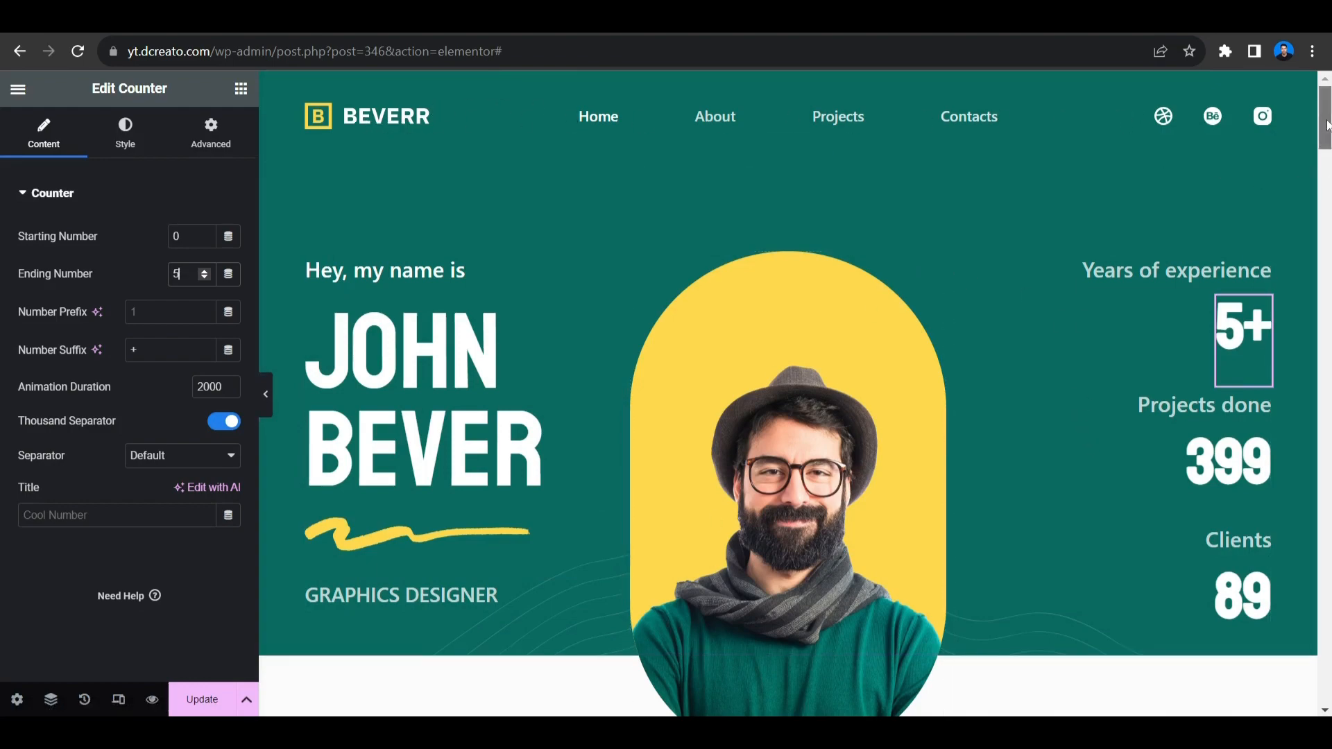
pyautogui.moveTo(1325, 118)
pyautogui.mouseDown()
pyautogui.moveTo(1324, 669)
pyautogui.moveTo(1325, 130)
pyautogui.mouseUp()
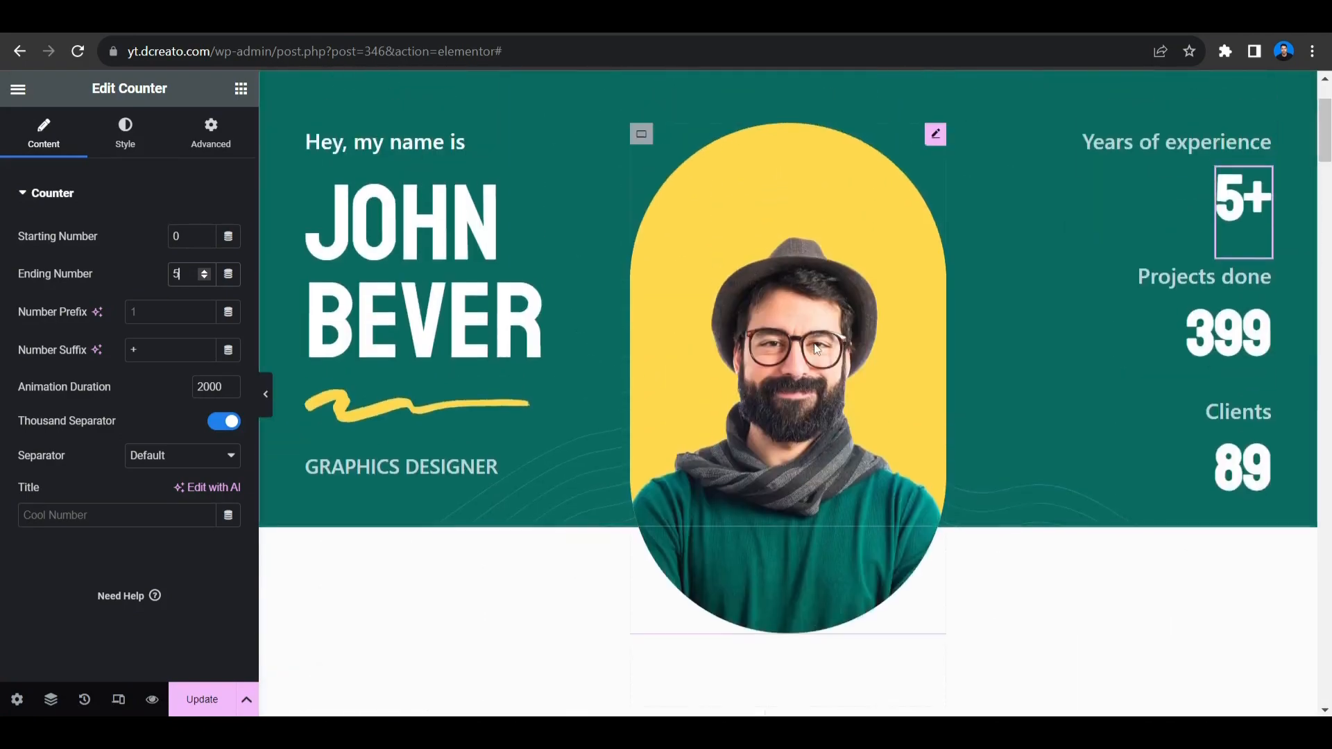
pyautogui.click(935, 137)
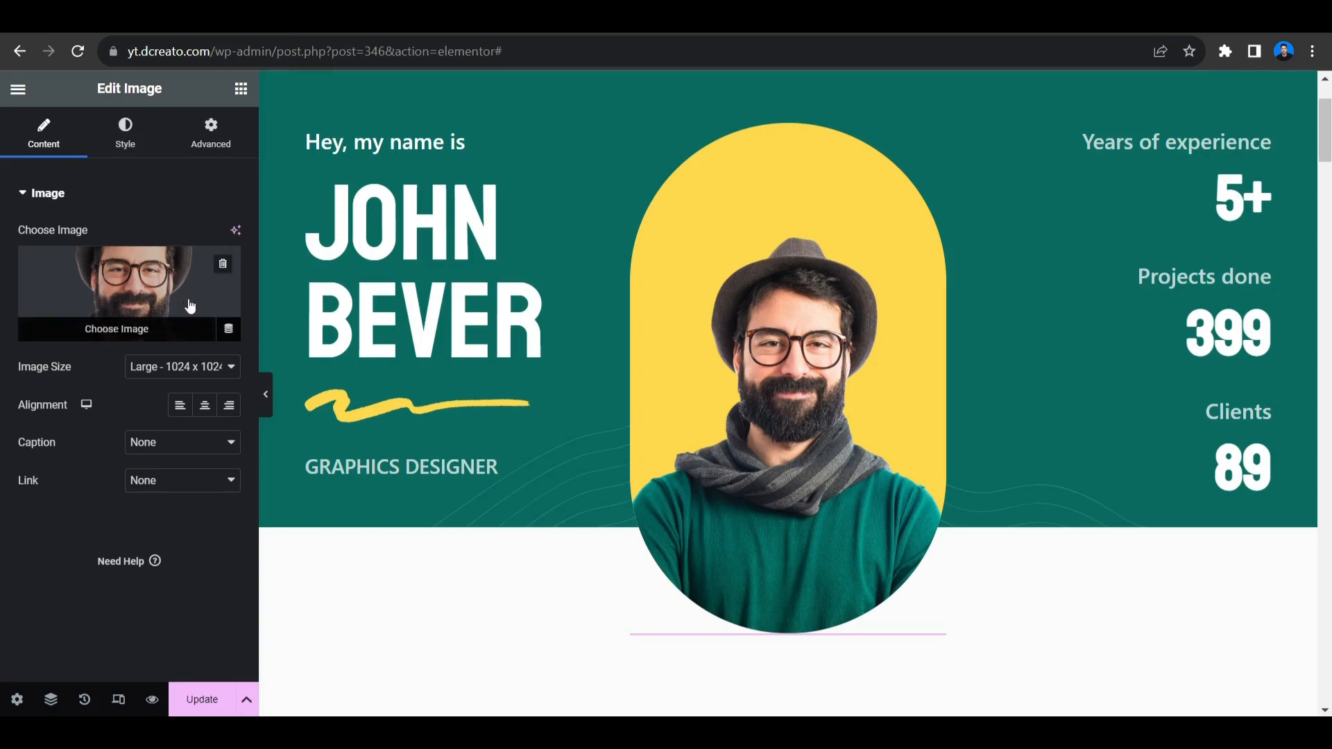
pyautogui.click(161, 329)
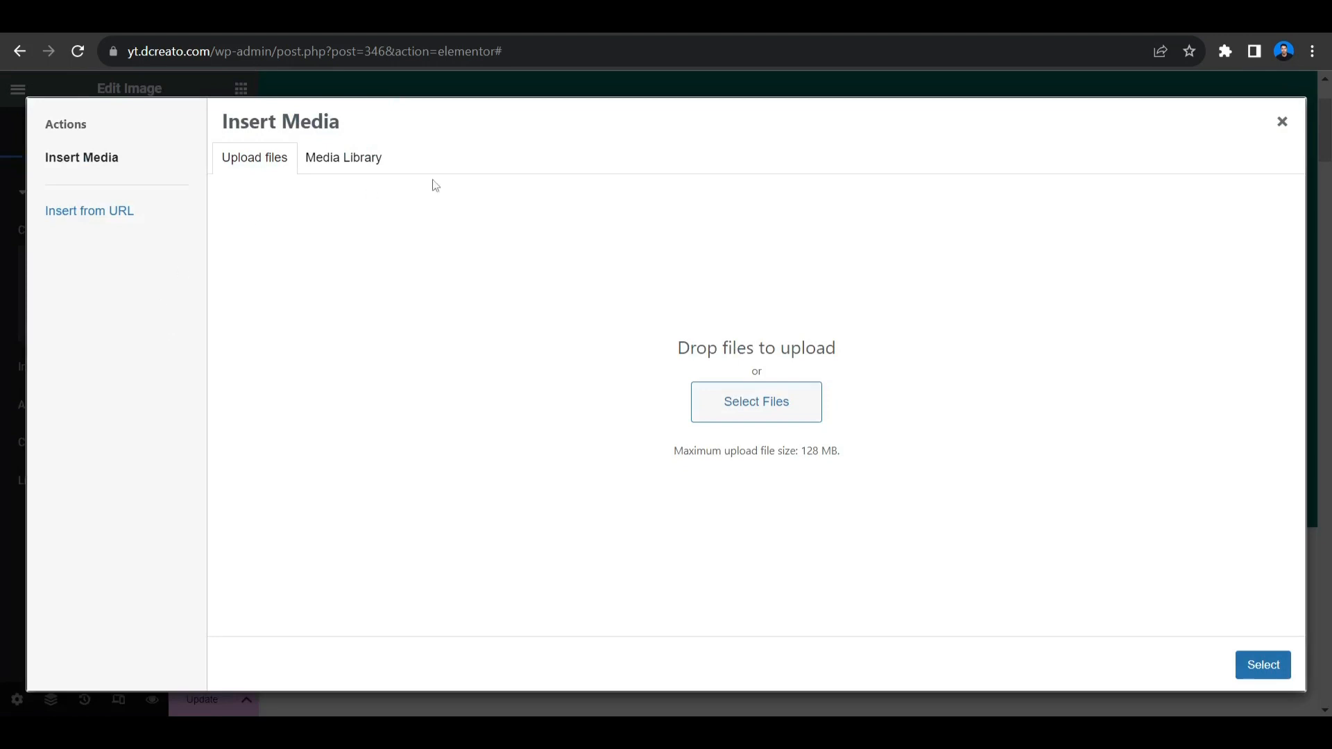
pyautogui.click(344, 161)
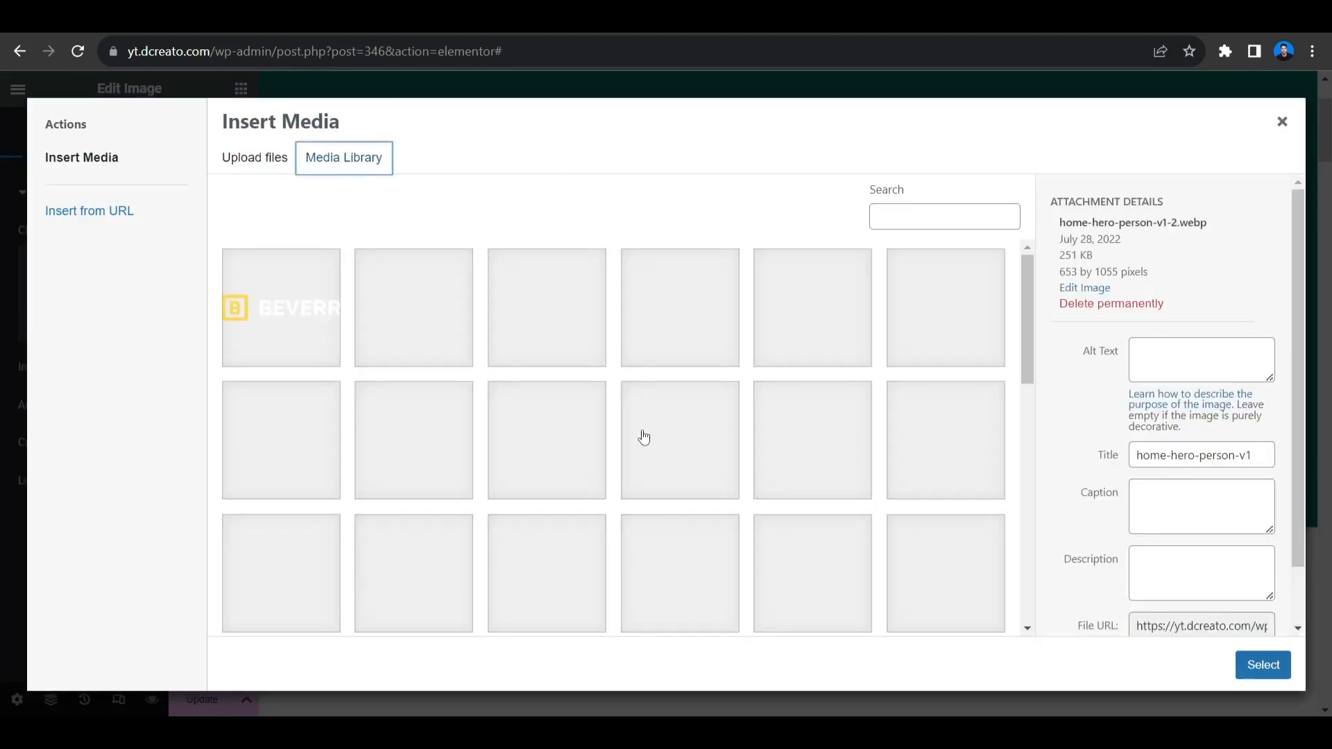
pyautogui.scroll(-10, 541, 477)
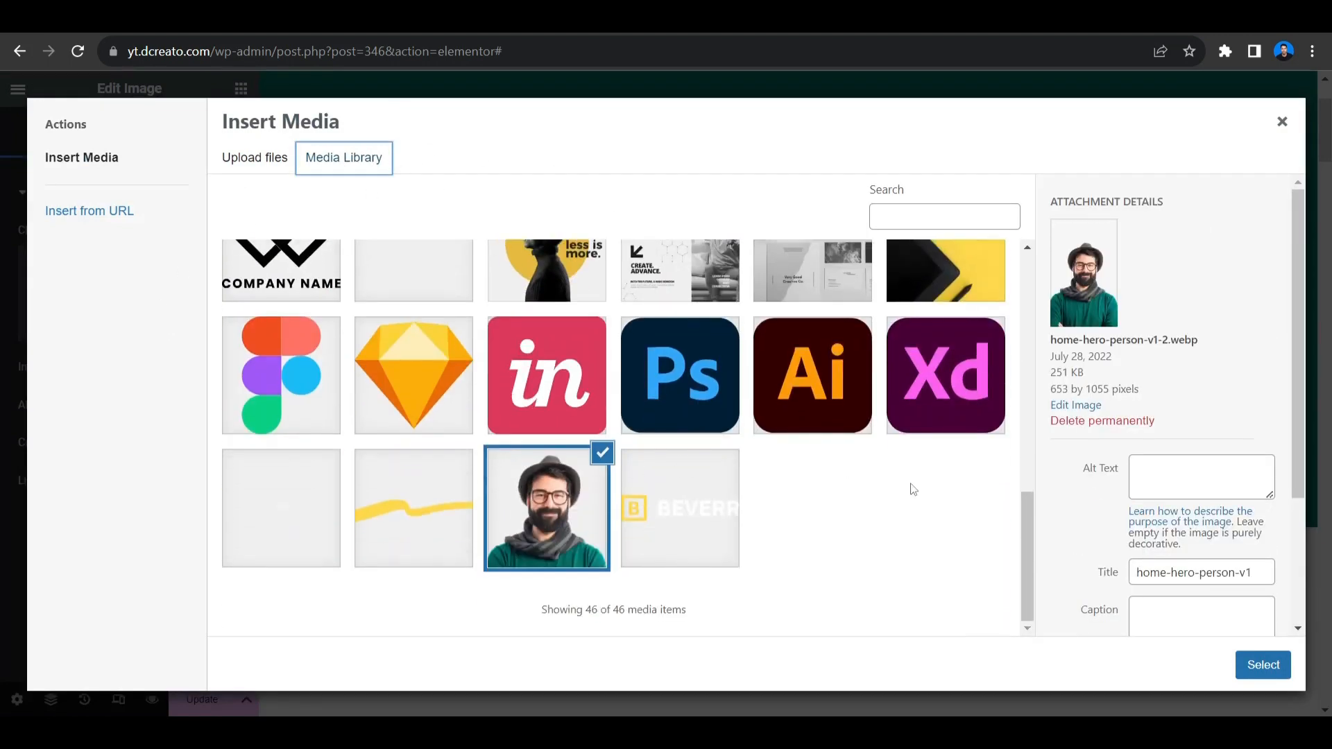
pyautogui.scroll(10, 914, 489)
pyautogui.click(253, 165)
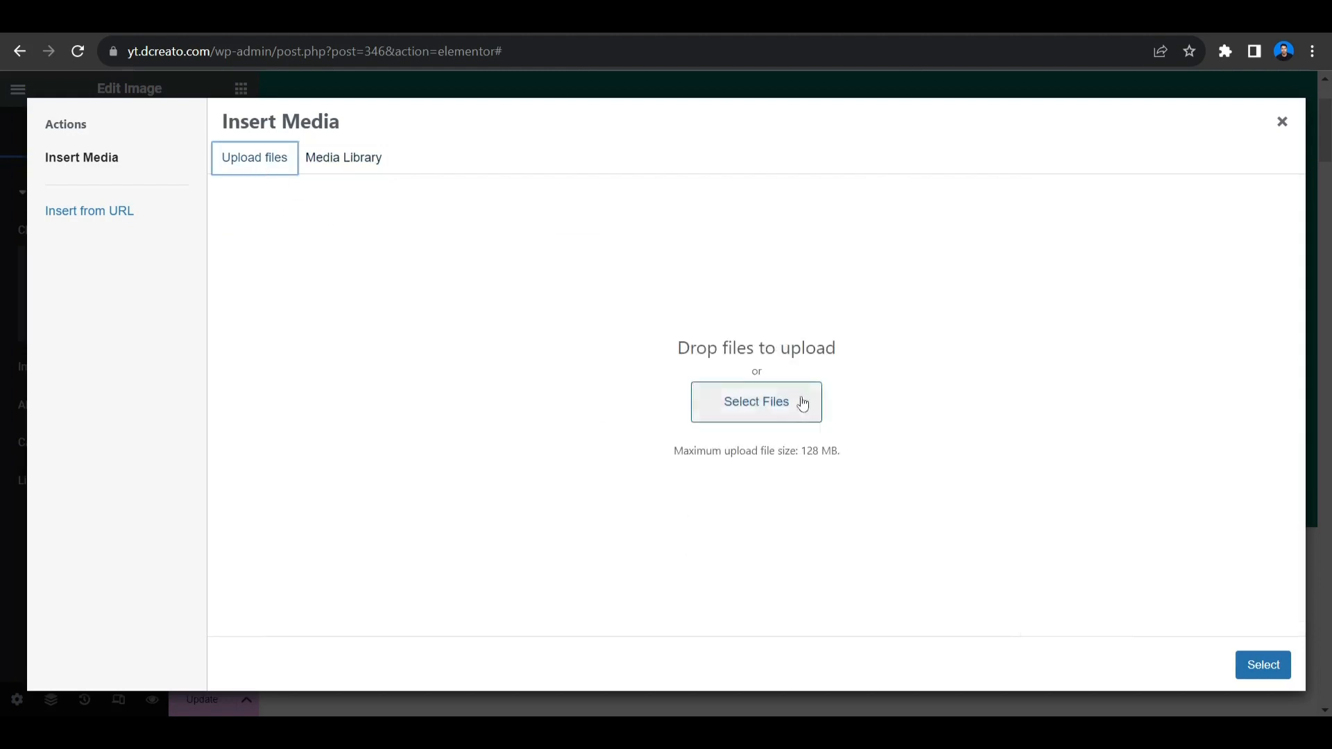
pyautogui.click(1283, 125)
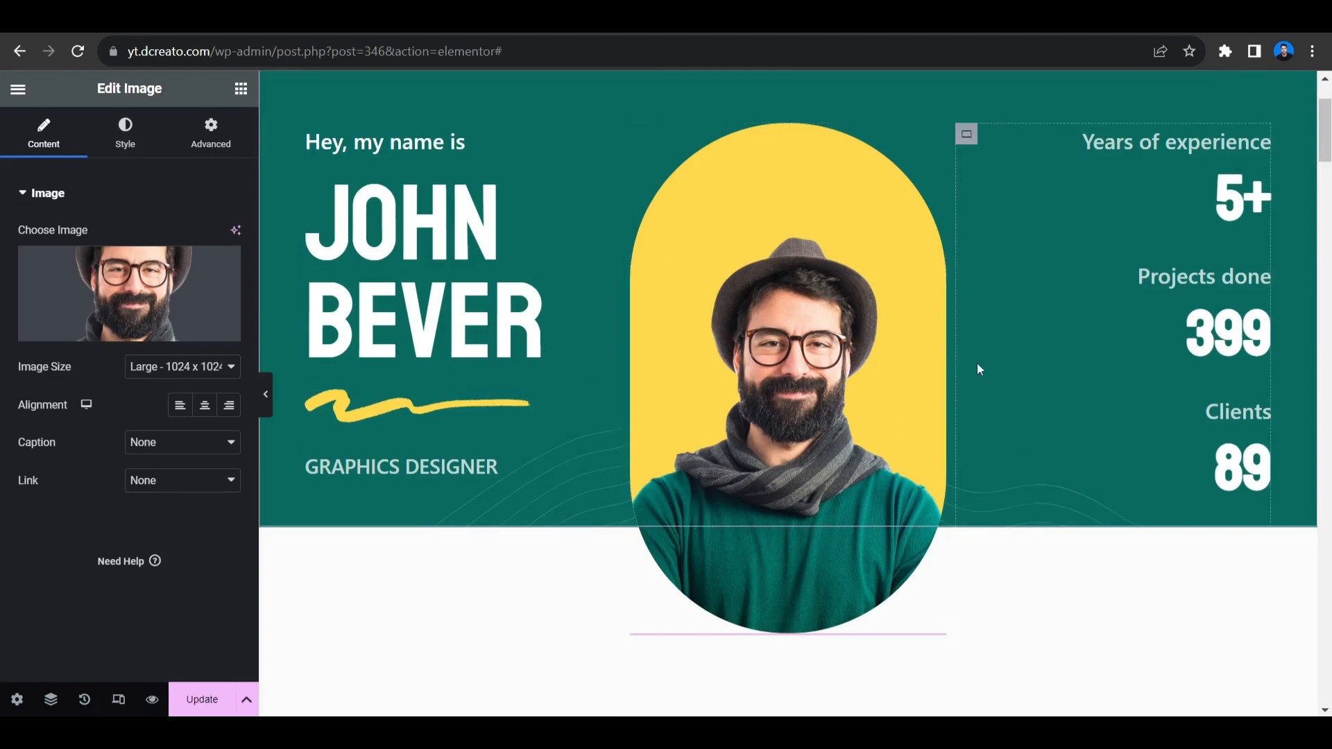
# Open the image settings of the yellow brush stroke under the hero heading to view them
pyautogui.scroll(3, 977, 363)
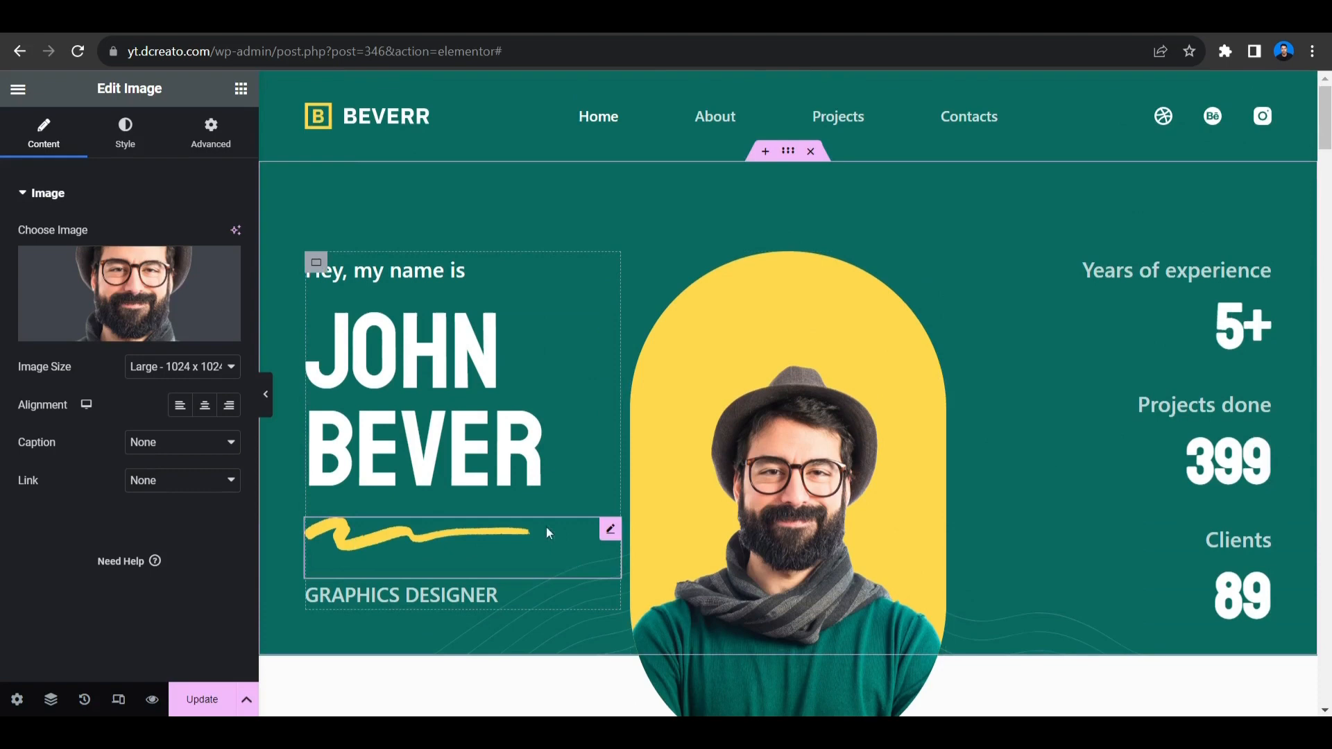
pyautogui.click(610, 529)
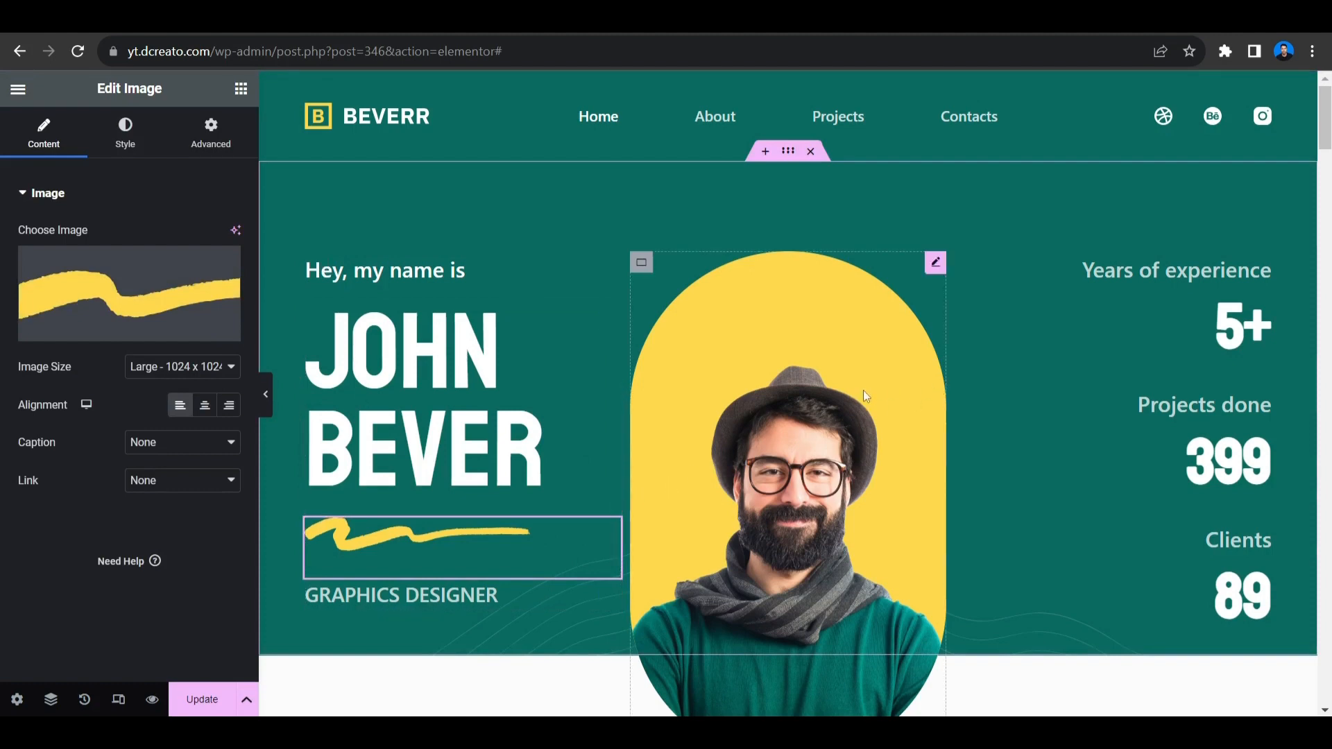
pyautogui.scroll(-4, 788, 423)
pyautogui.scroll(4, 885, 410)
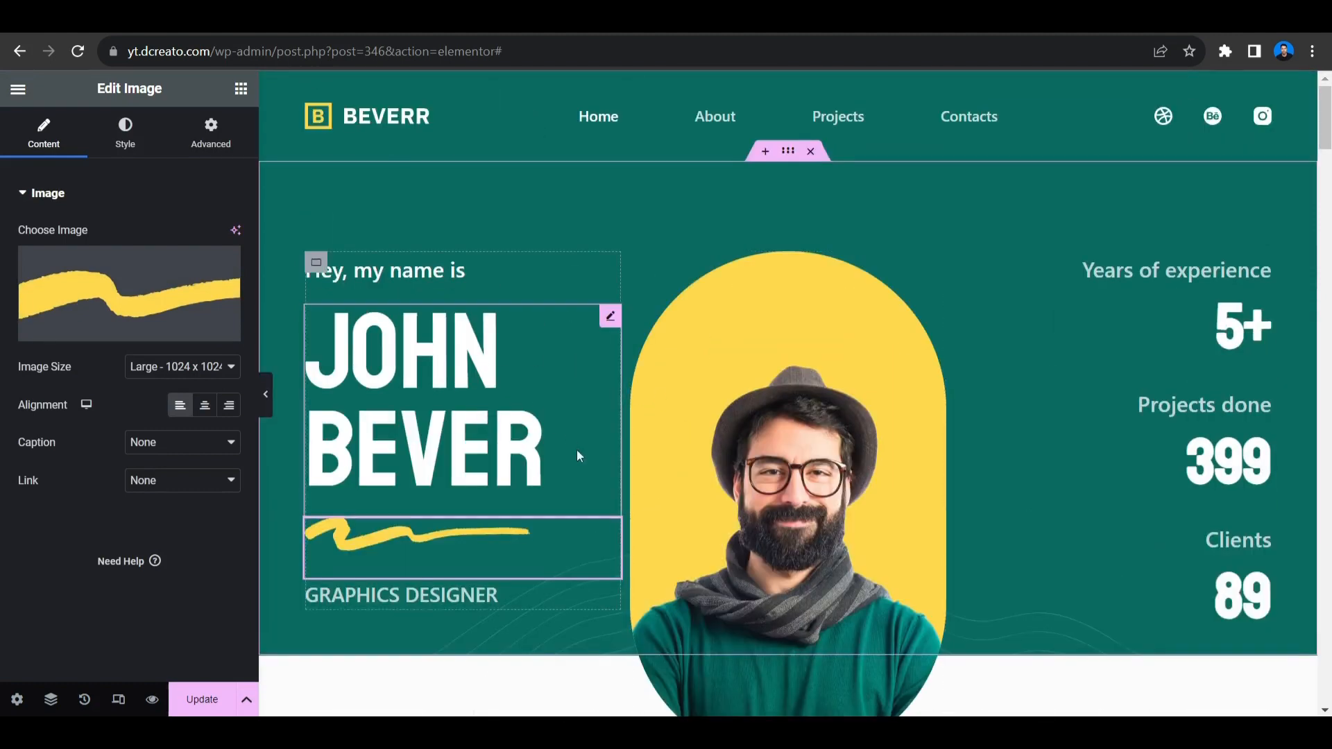
# Set the hero name heading's text color to the custom pink #D38686 and dismiss the Global Colors tip
pyautogui.click(610, 318)
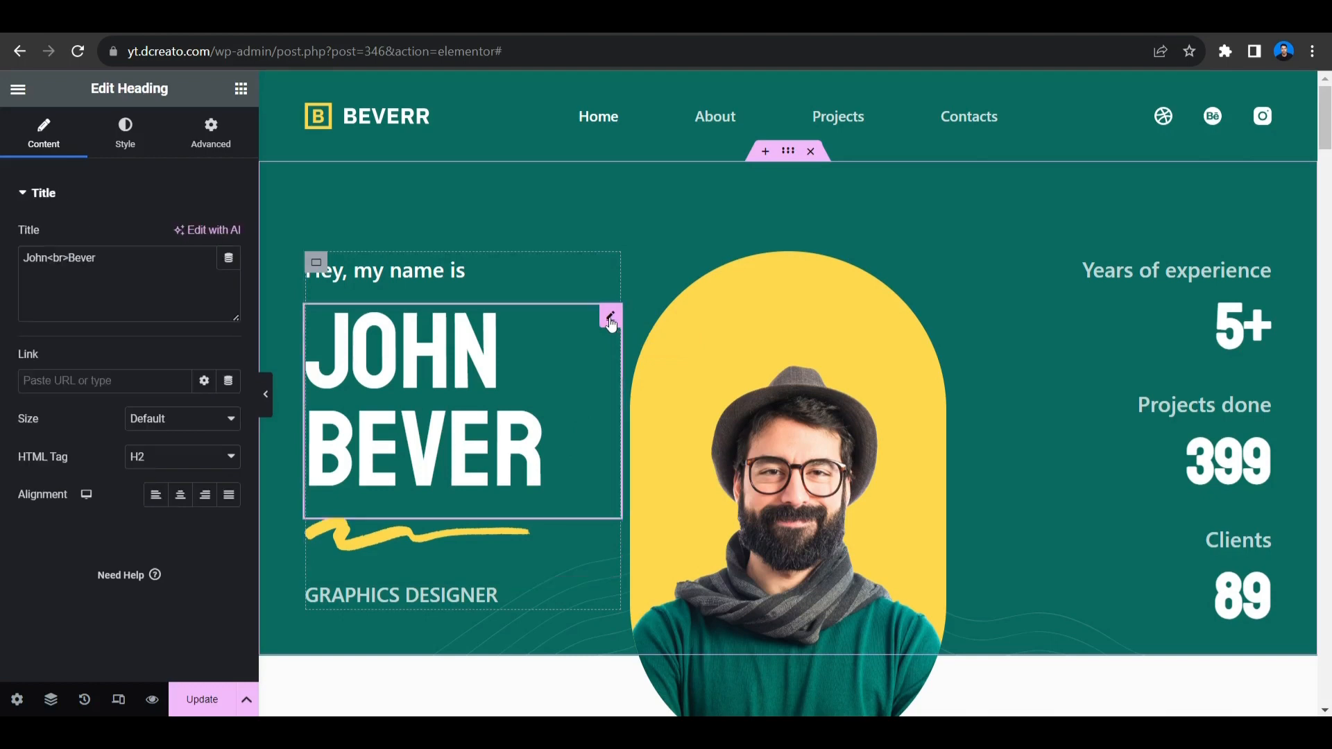
pyautogui.click(102, 147)
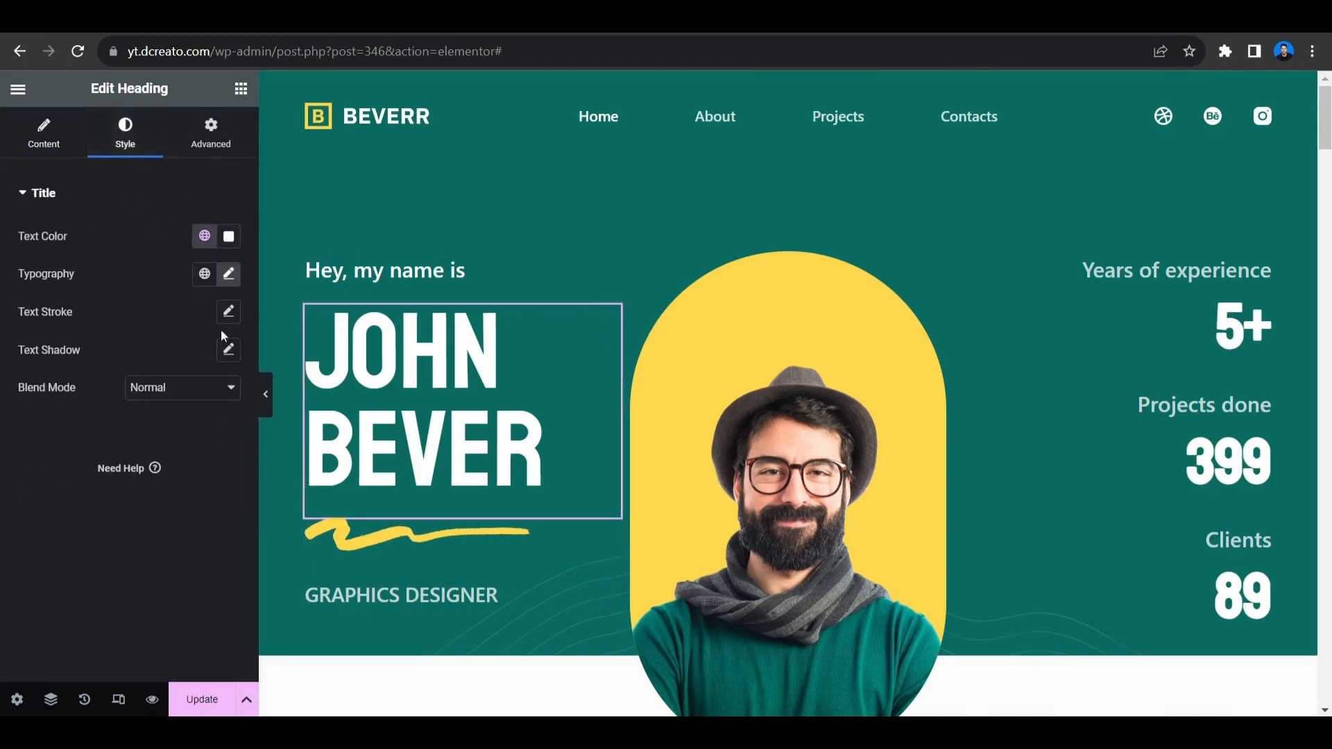
pyautogui.click(228, 237)
pyautogui.click(219, 353)
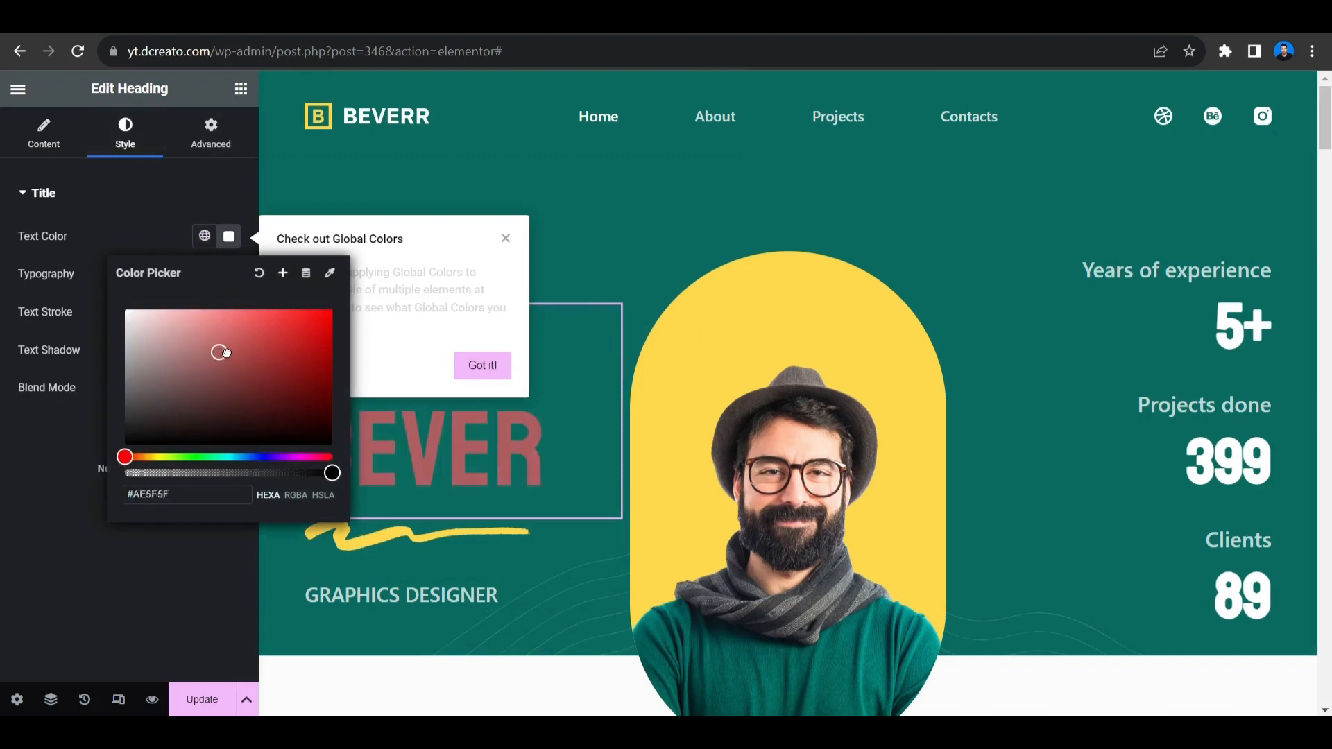
pyautogui.moveTo(226, 353)
pyautogui.mouseDown()
pyautogui.moveTo(288, 333)
pyautogui.moveTo(201, 333)
pyautogui.mouseUp()
pyautogui.click(470, 373)
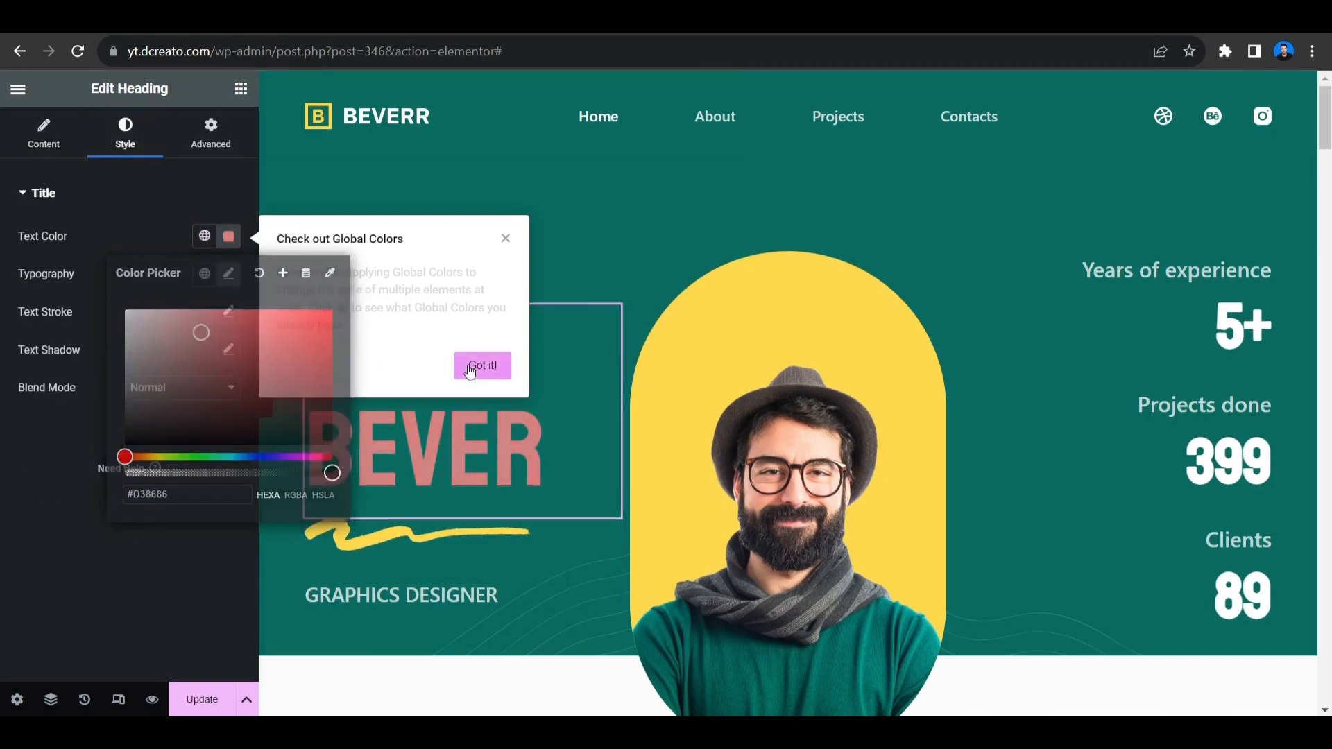
# Try the Accent global color on the hero name heading, and set its text color to a near-white global theme color
pyautogui.click(204, 236)
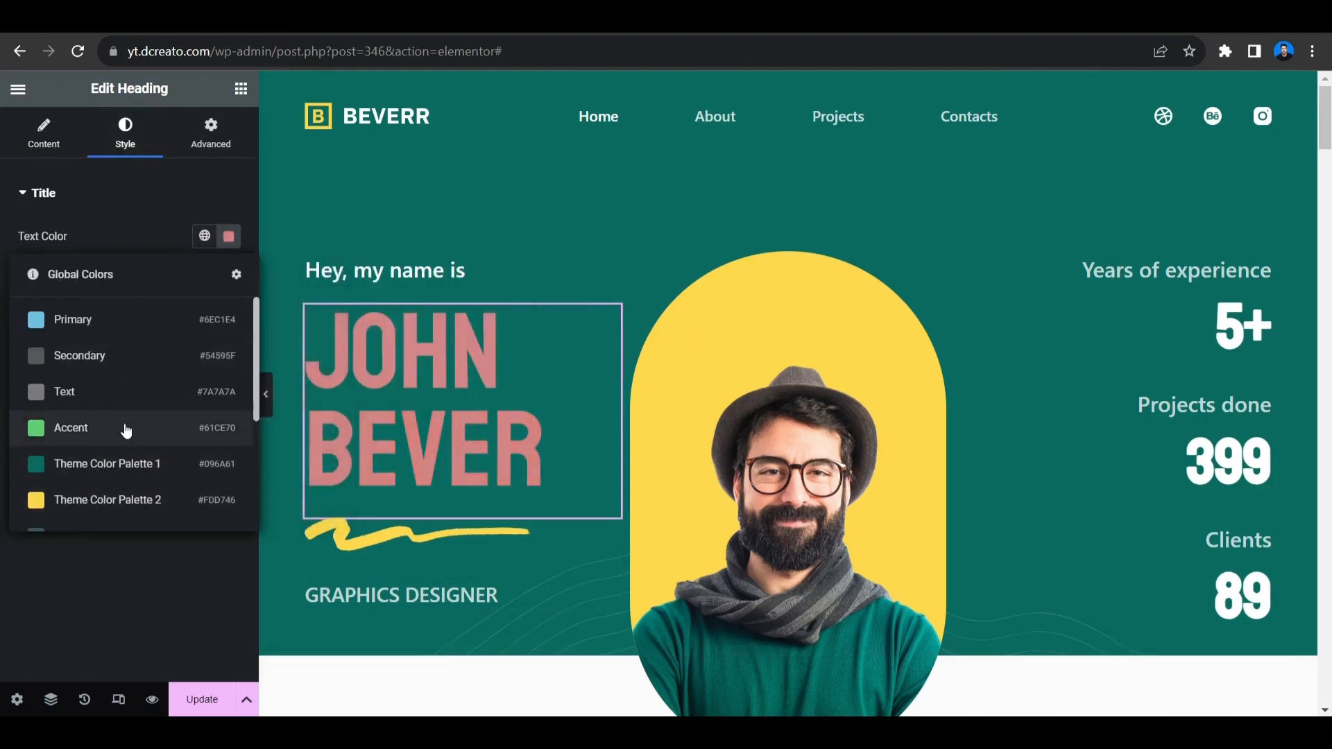
pyautogui.click(125, 429)
pyautogui.click(204, 236)
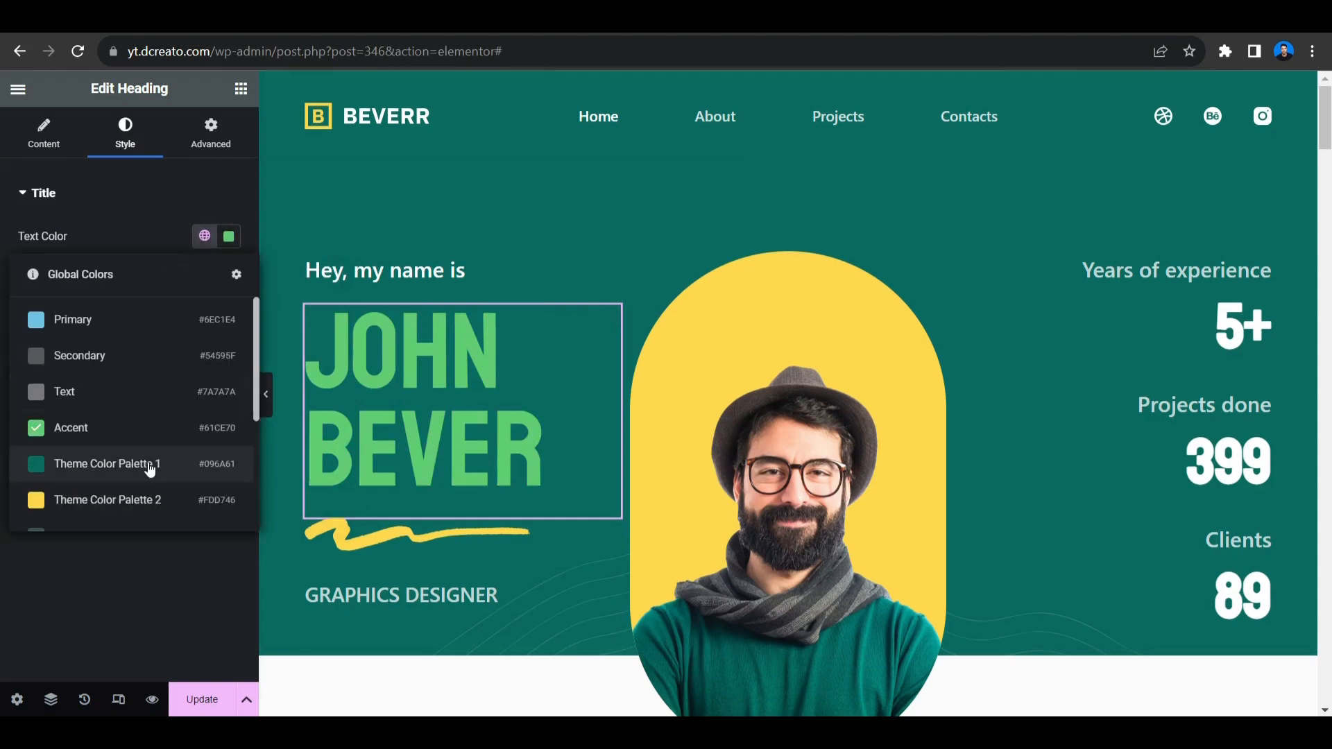
pyautogui.scroll(-2, 142, 471)
pyautogui.click(150, 399)
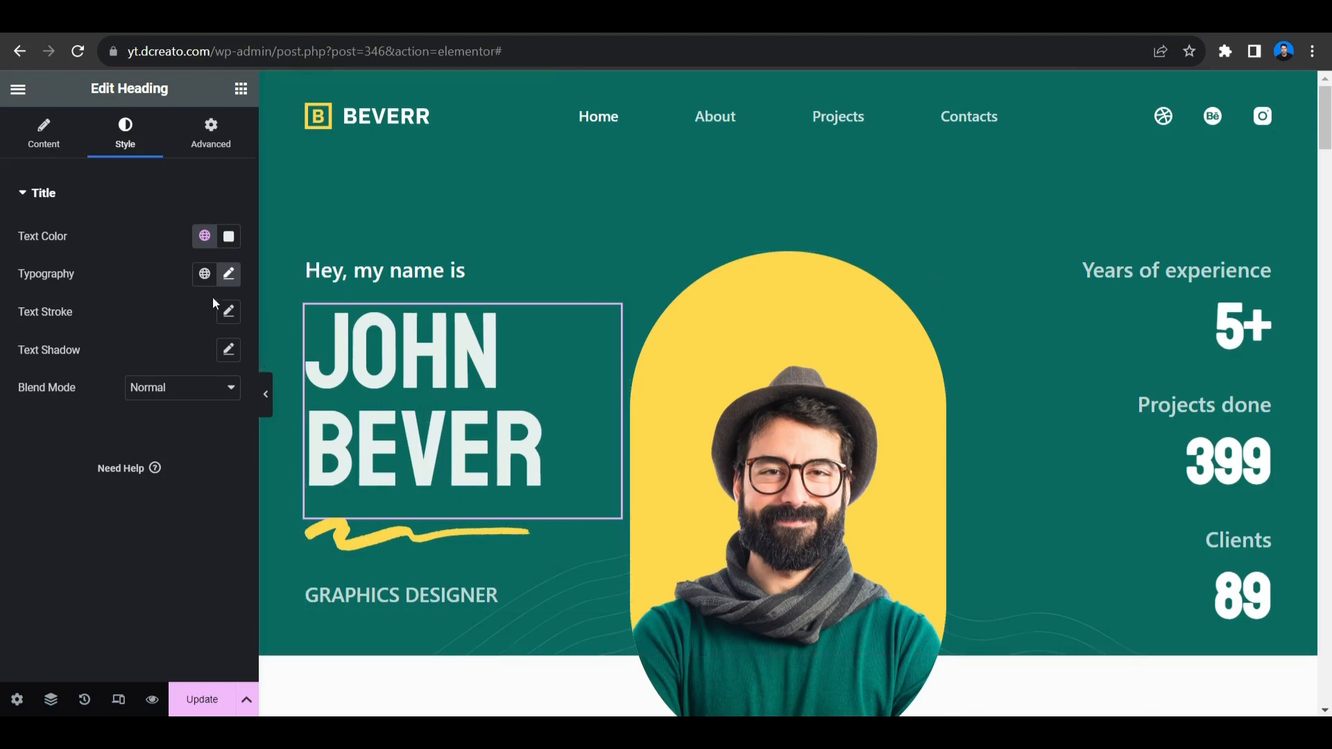
# Try the Poppins font family on the hero name heading, undo it, and open the job title text for viewing
pyautogui.click(229, 275)
pyautogui.click(177, 358)
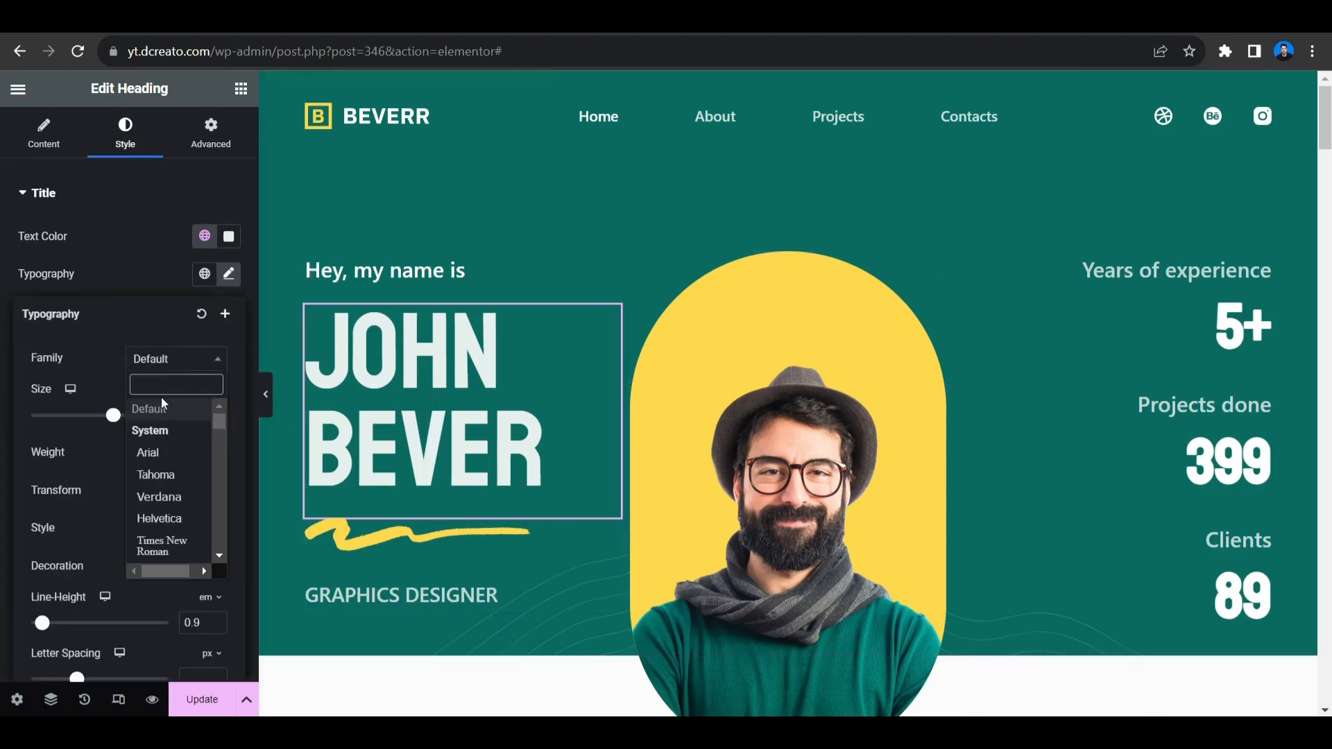
pyautogui.write('pop')
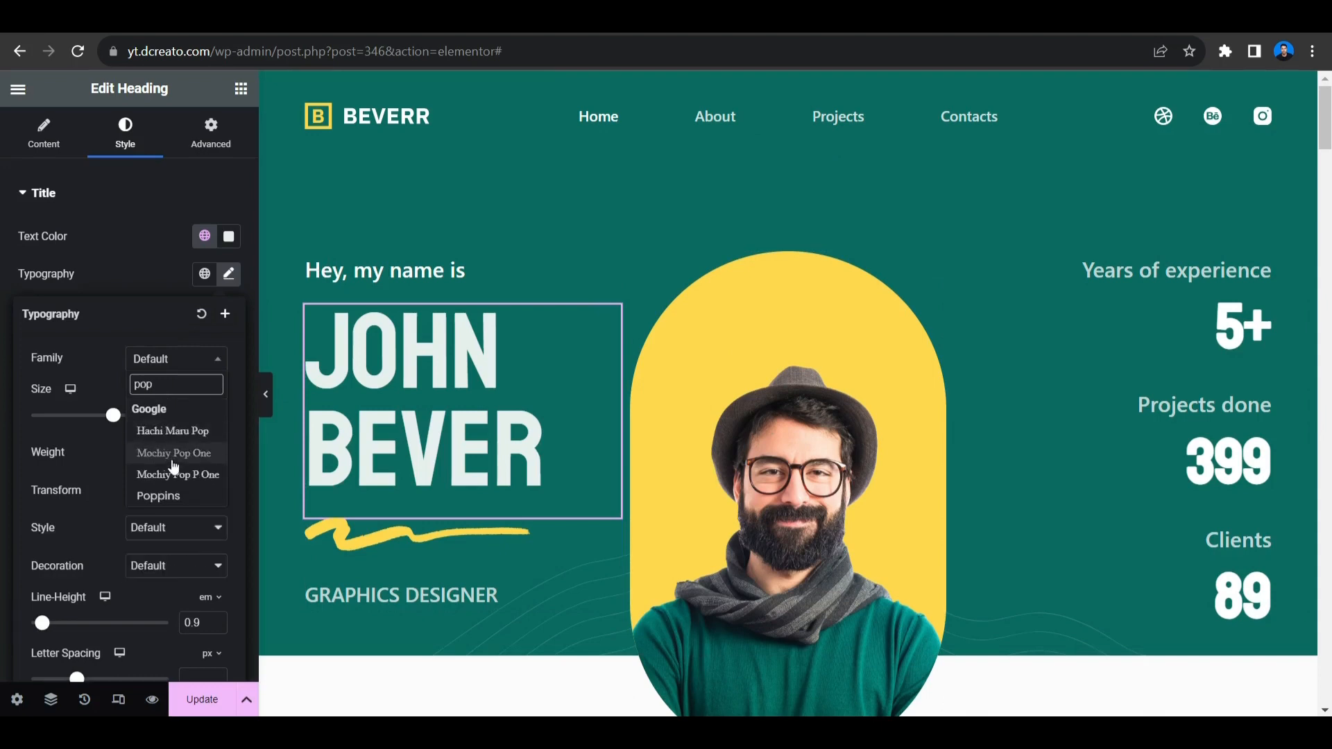
pyautogui.click(167, 496)
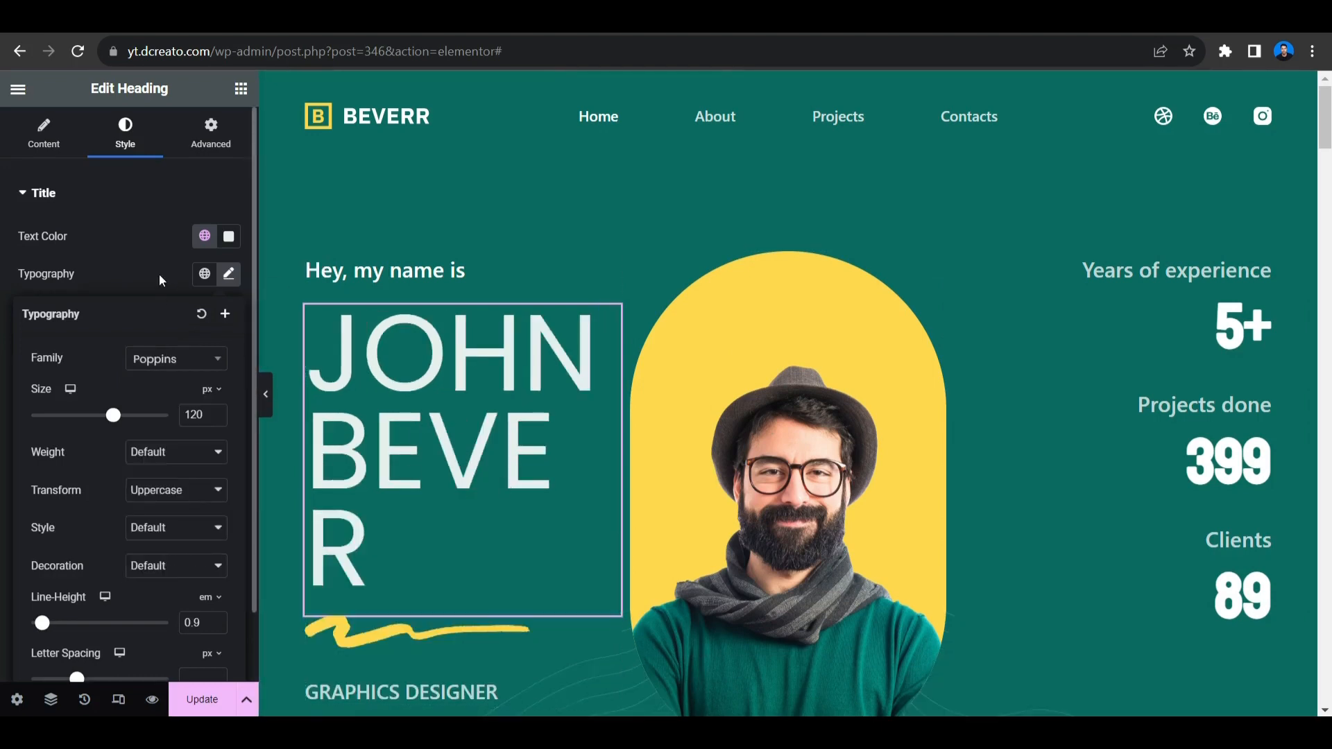
pyautogui.hotkey('ctrl', 'z')
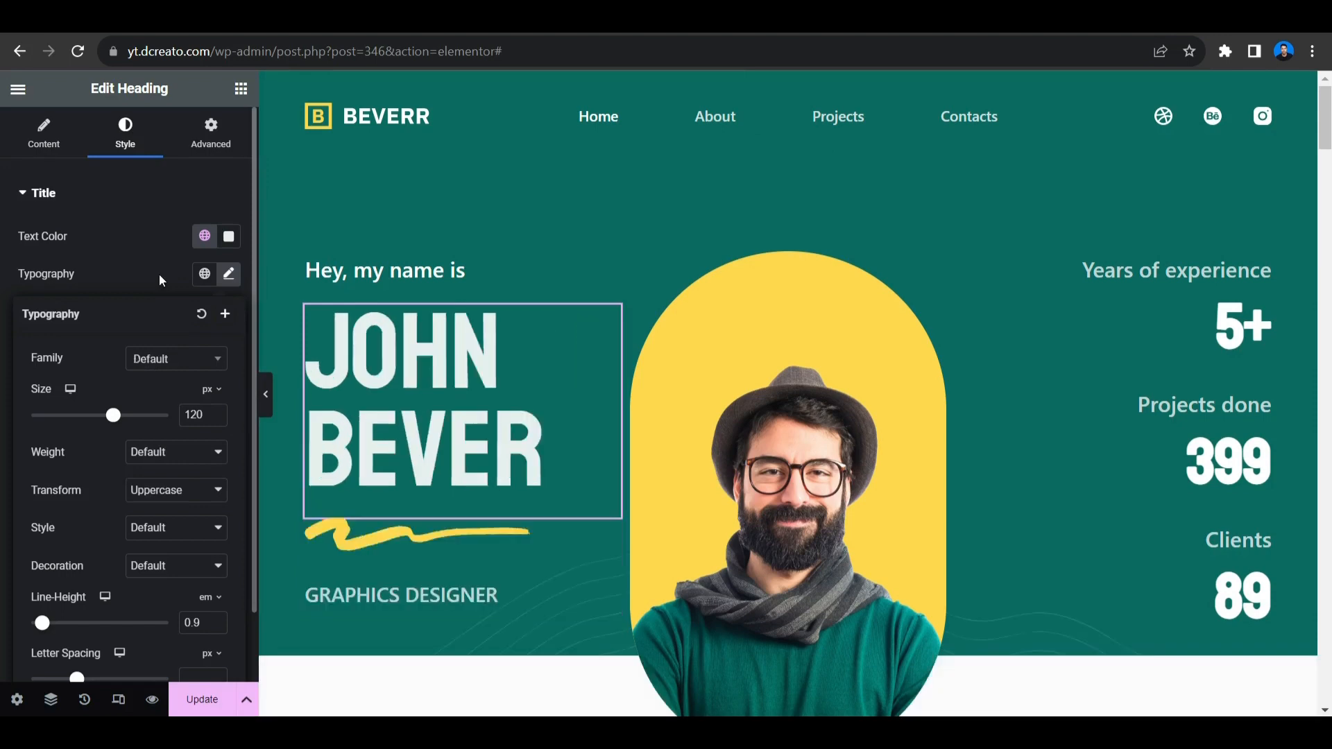
pyautogui.click(159, 275)
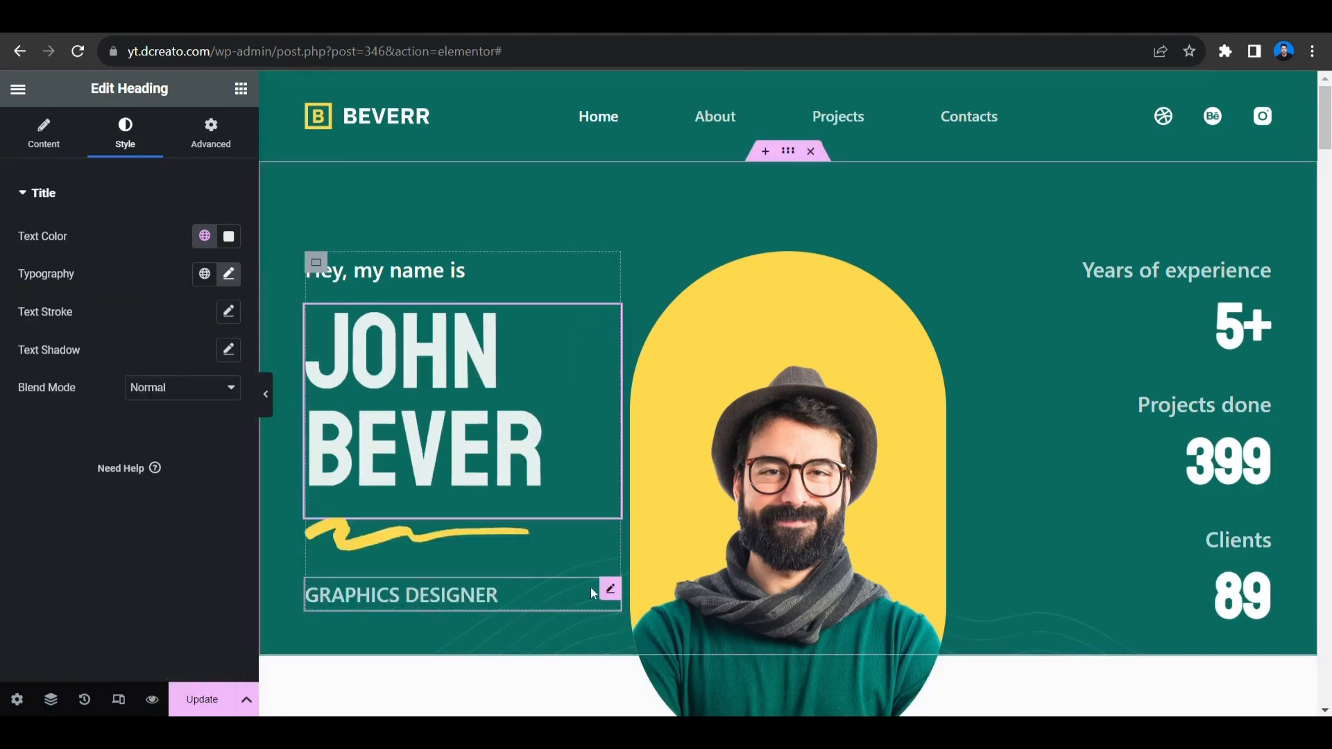
pyautogui.click(611, 591)
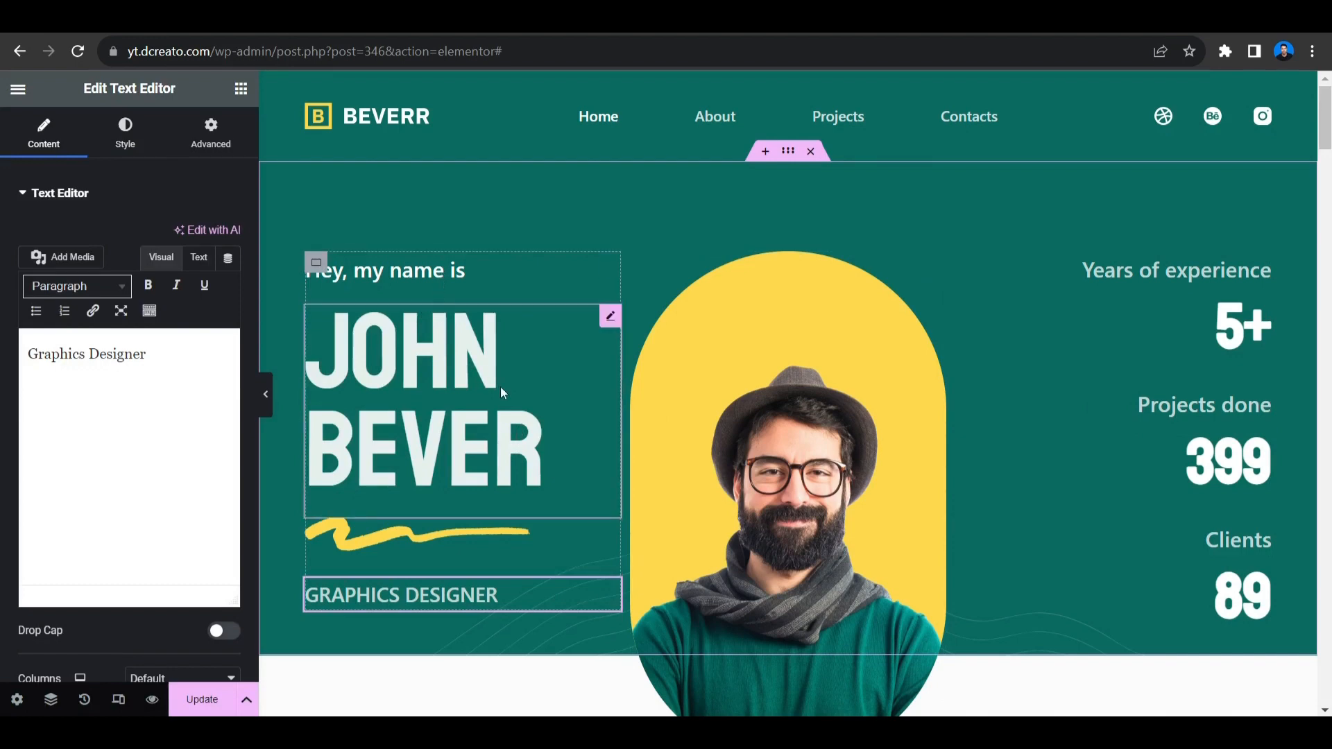
# Try a bright yellow hover background color on the XD skill card's container
pyautogui.scroll(-8, 503, 393)
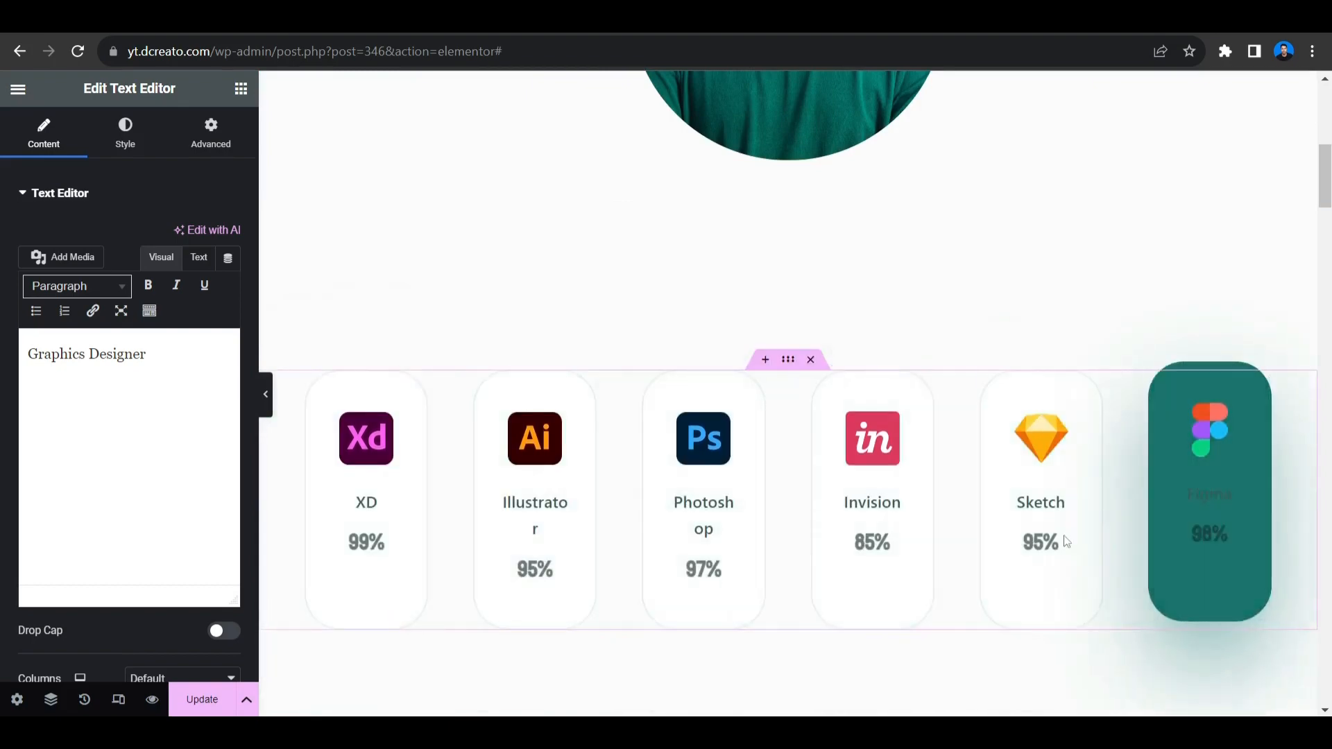
pyautogui.click(319, 375)
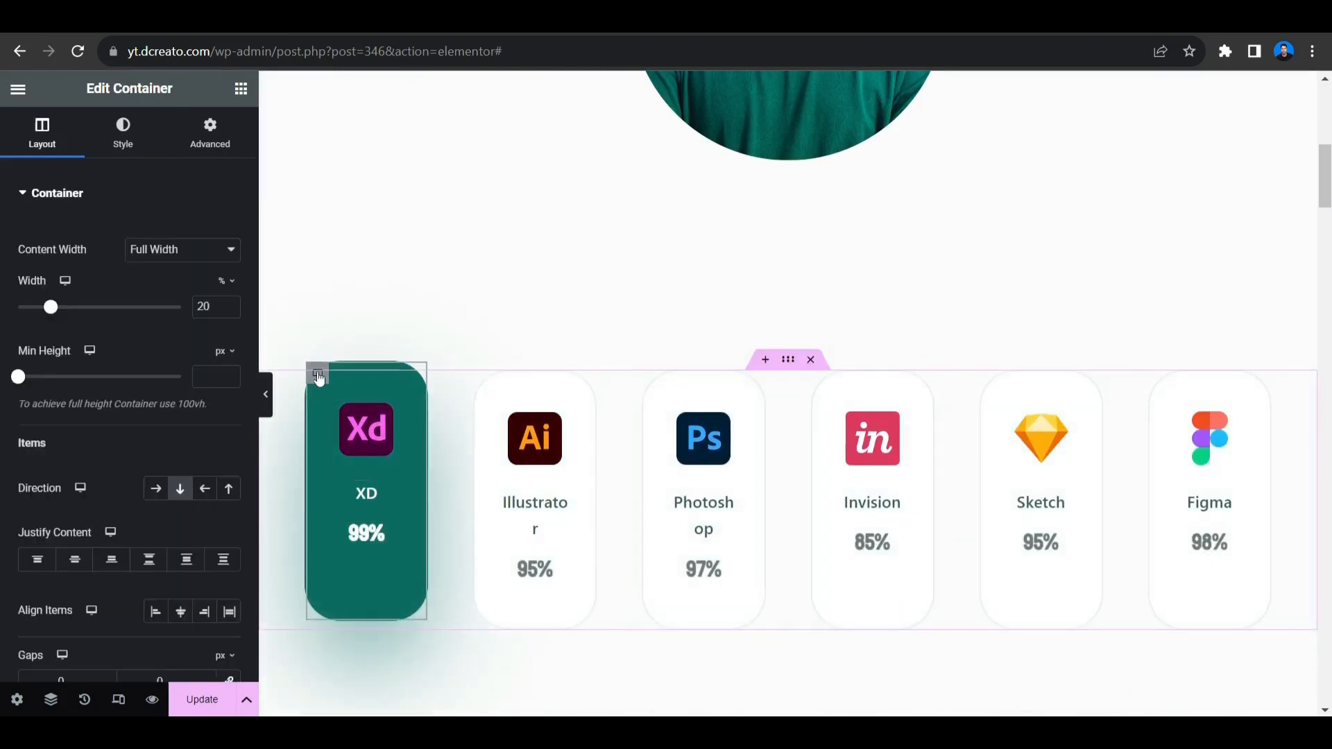
pyautogui.click(125, 139)
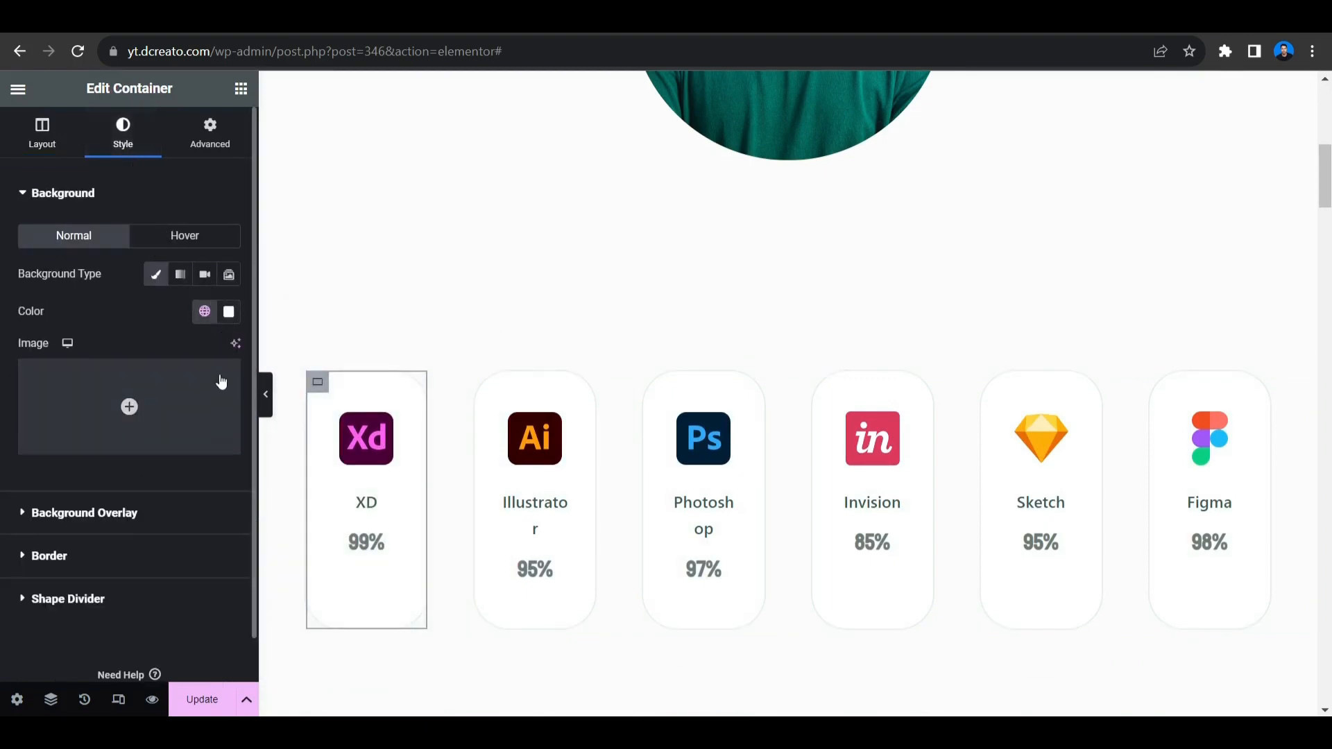
pyautogui.click(185, 235)
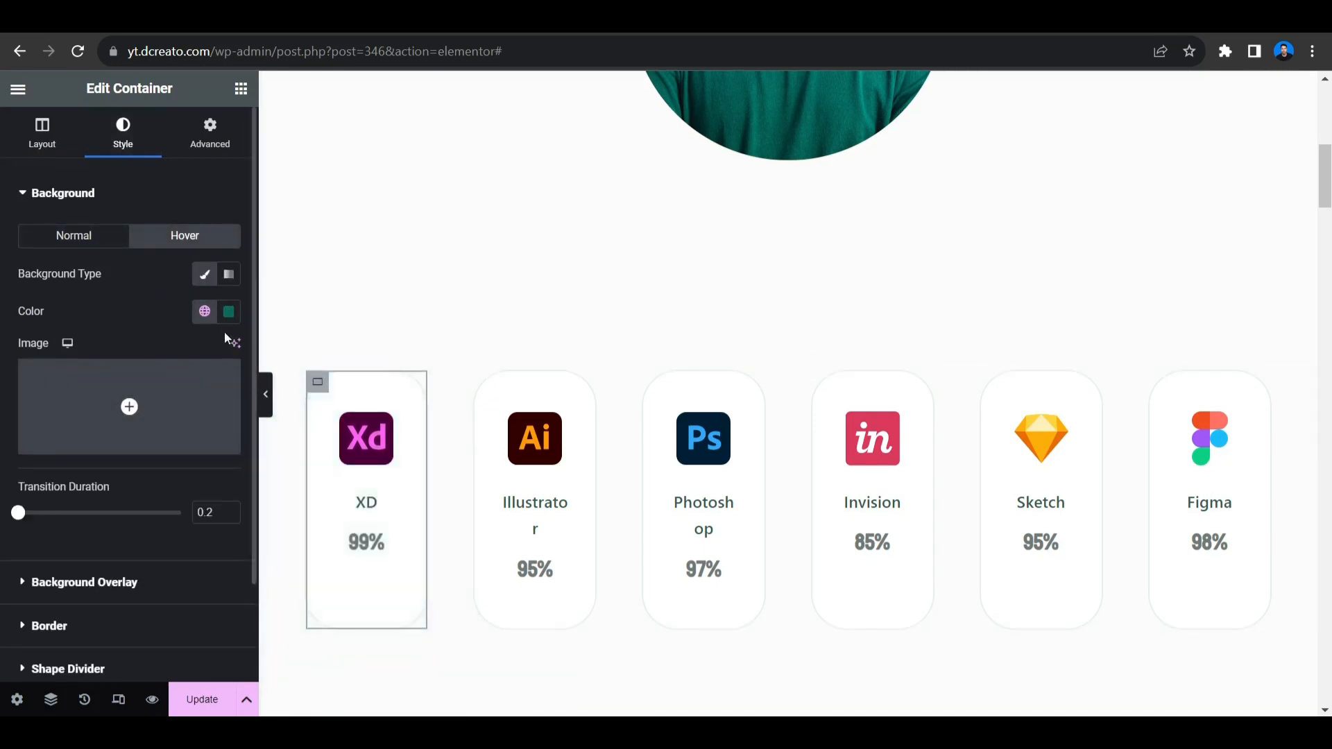
pyautogui.click(229, 311)
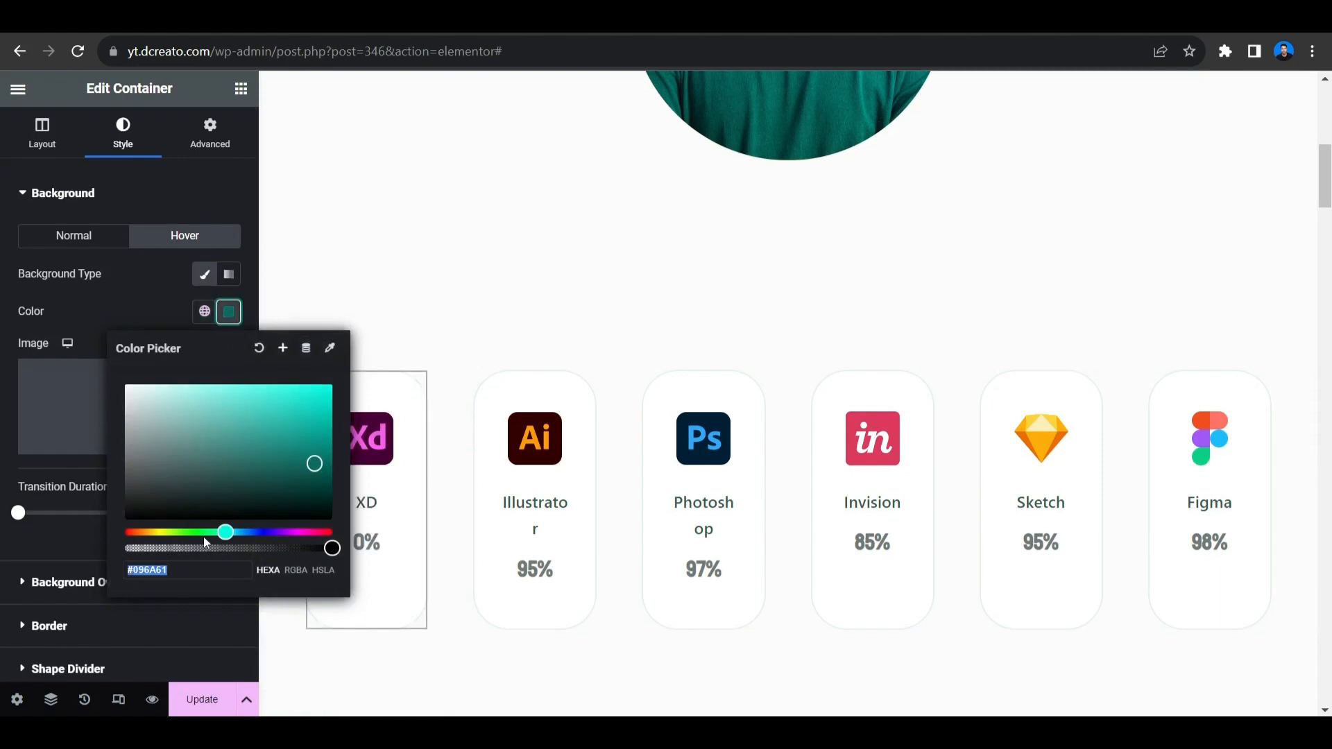
pyautogui.click(156, 533)
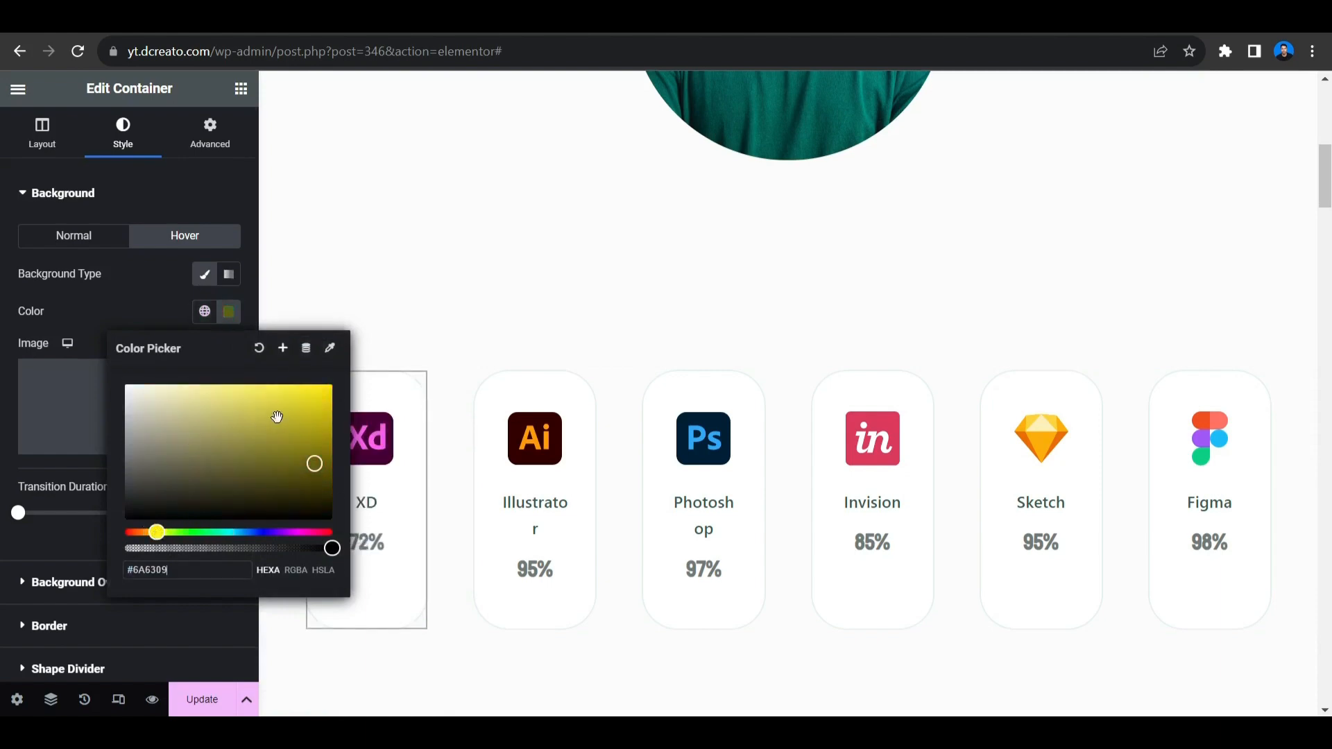
pyautogui.moveTo(318, 395); pyautogui.dragTo(333, 383)
pyautogui.click(164, 300)
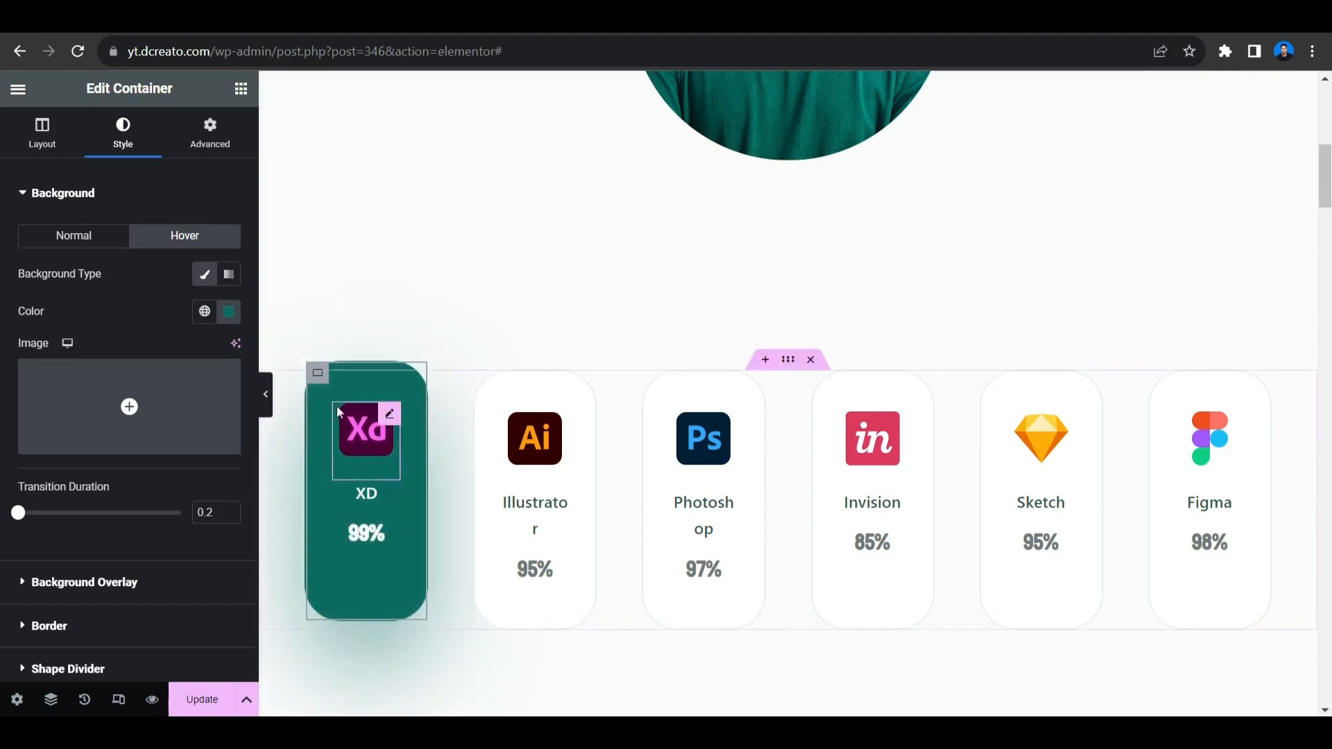
# Add a box shadow to the XD skill card's container in the normal state of its border settings
pyautogui.click(153, 196)
pyautogui.click(105, 286)
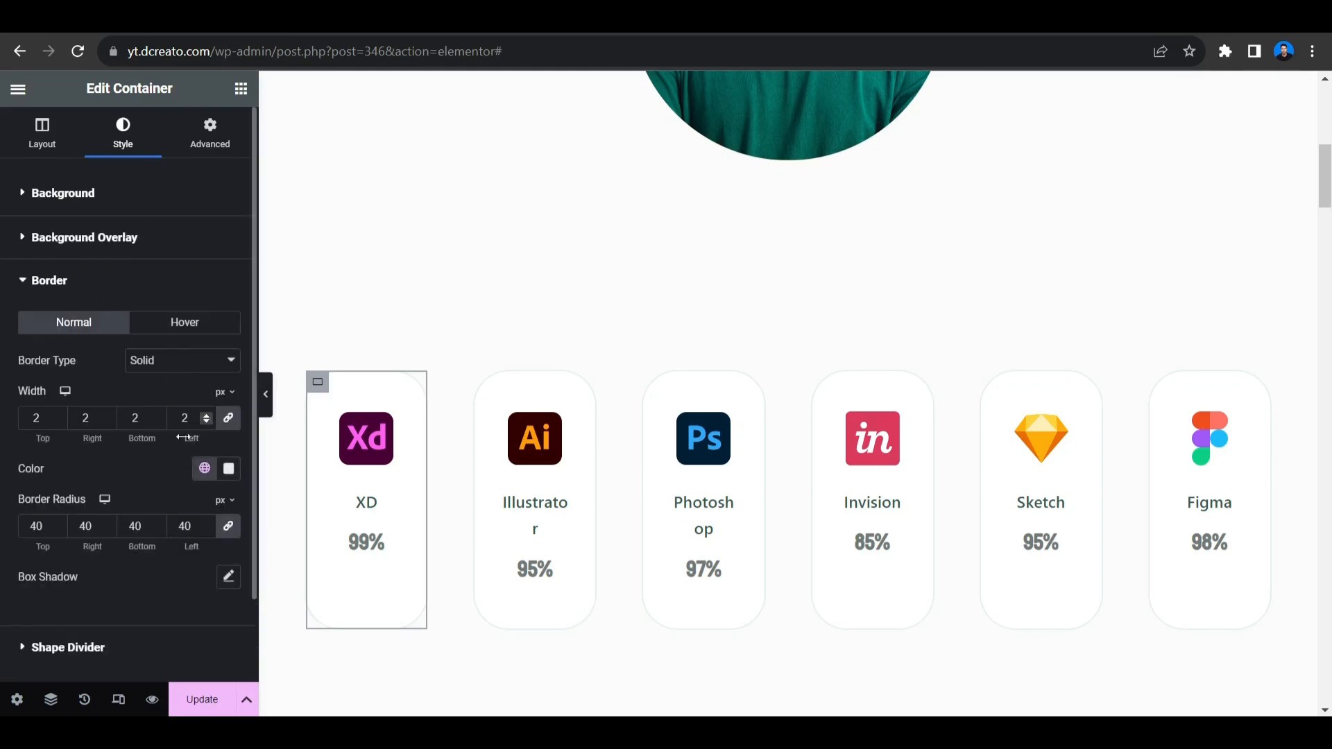
pyautogui.click(229, 578)
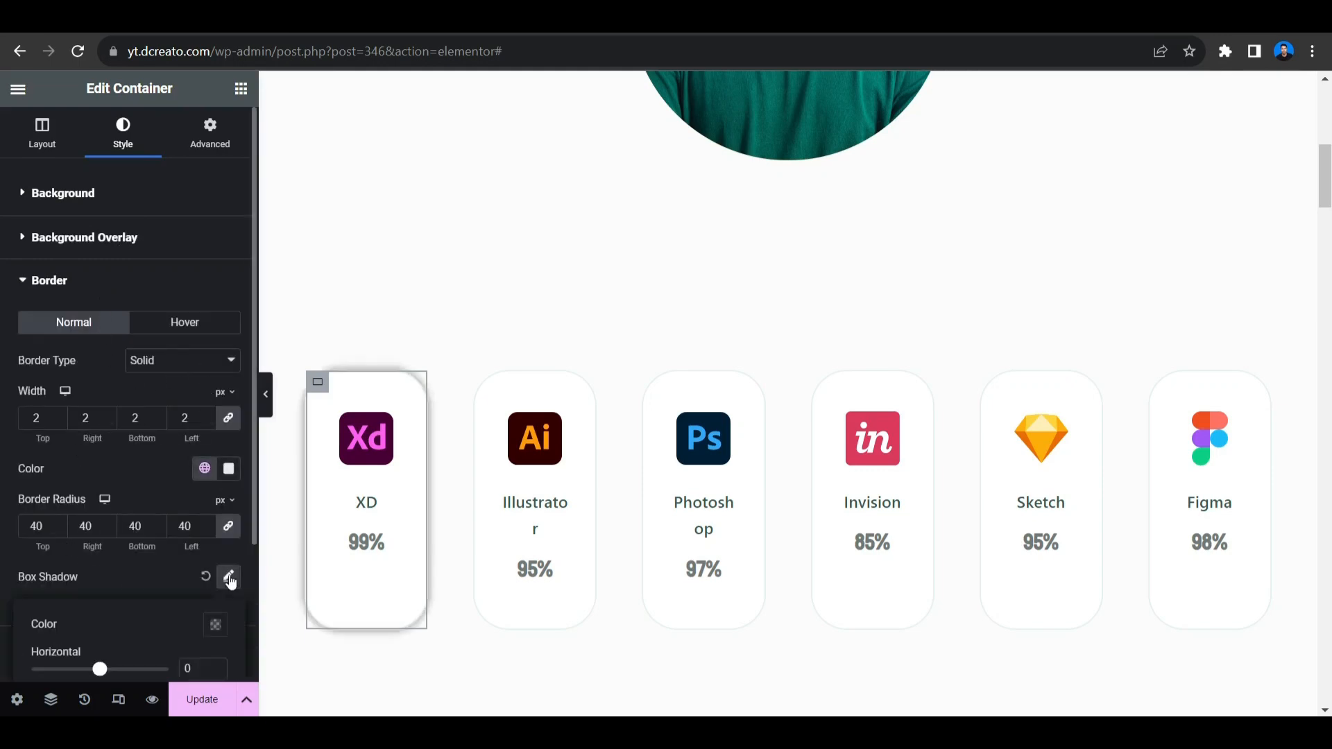
pyautogui.scroll(-3, 155, 536)
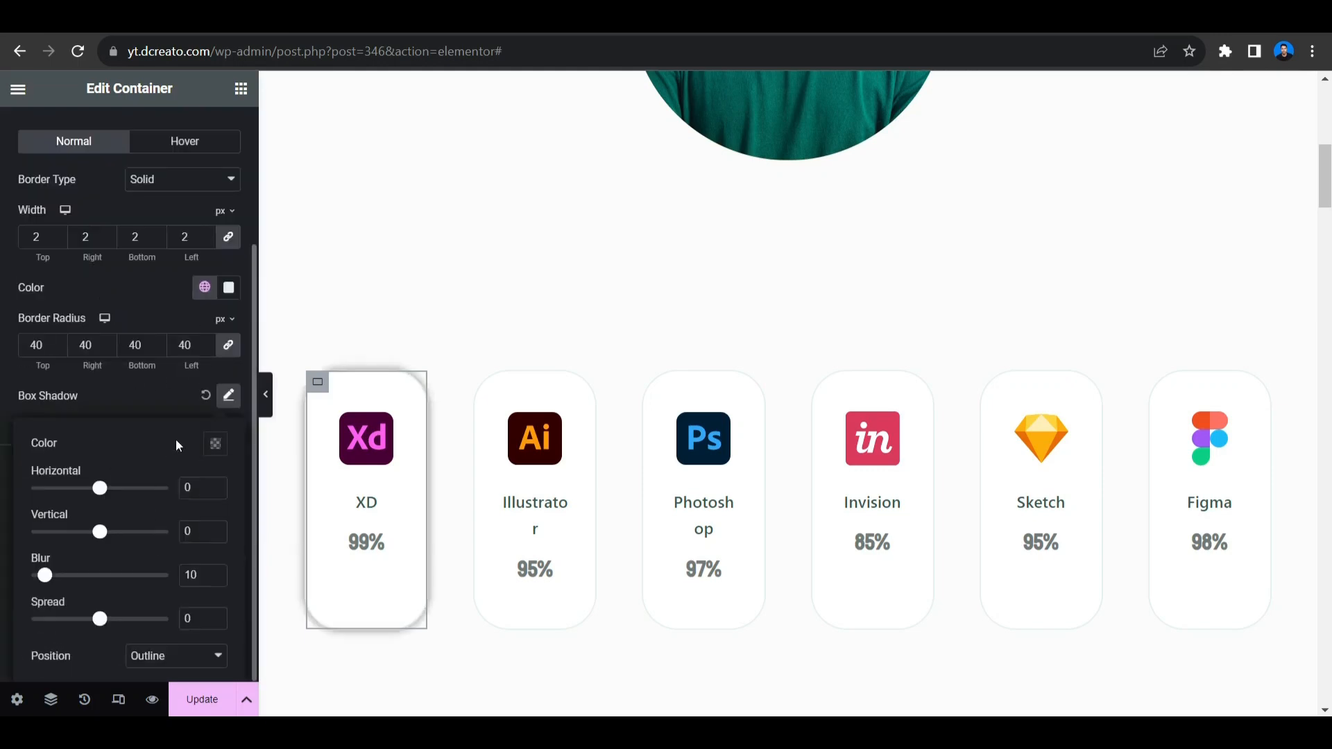
pyautogui.click(177, 390)
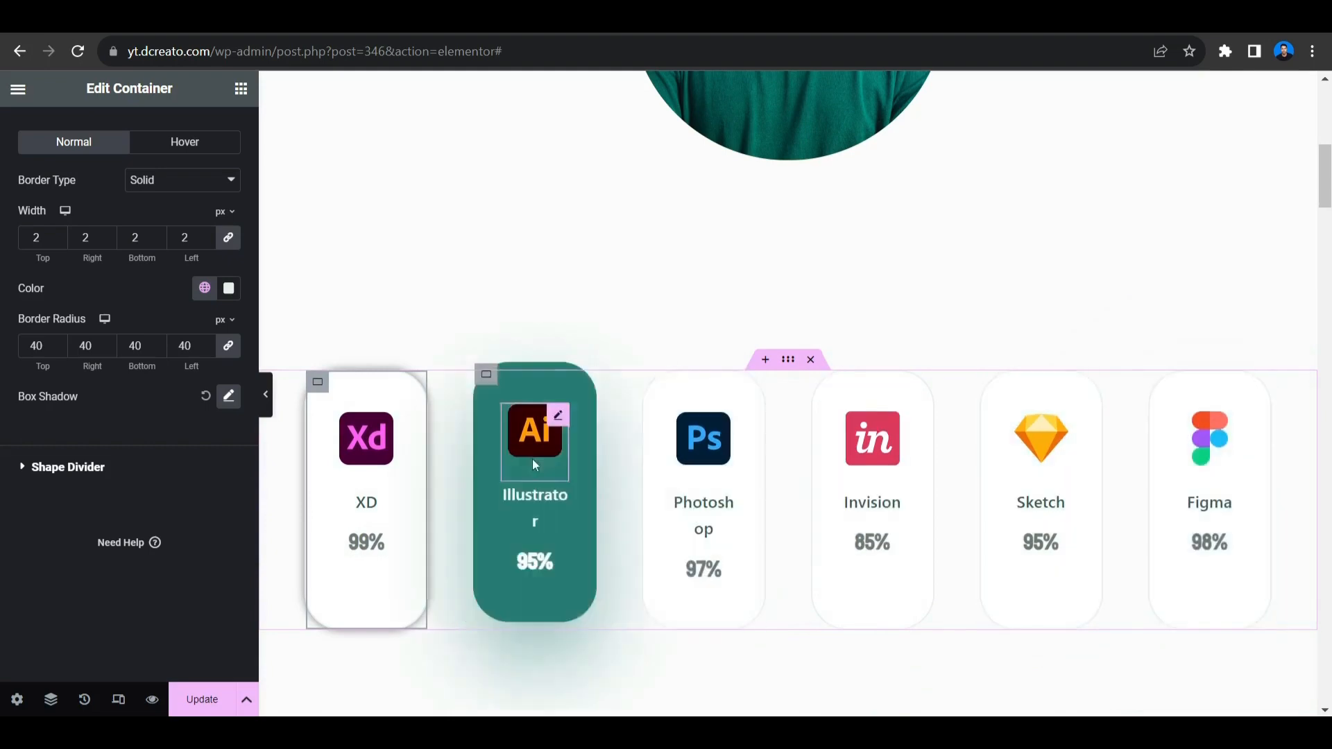
# Open the XD skill card's icon image and its label text in turn to view their settings
pyautogui.click(386, 441)
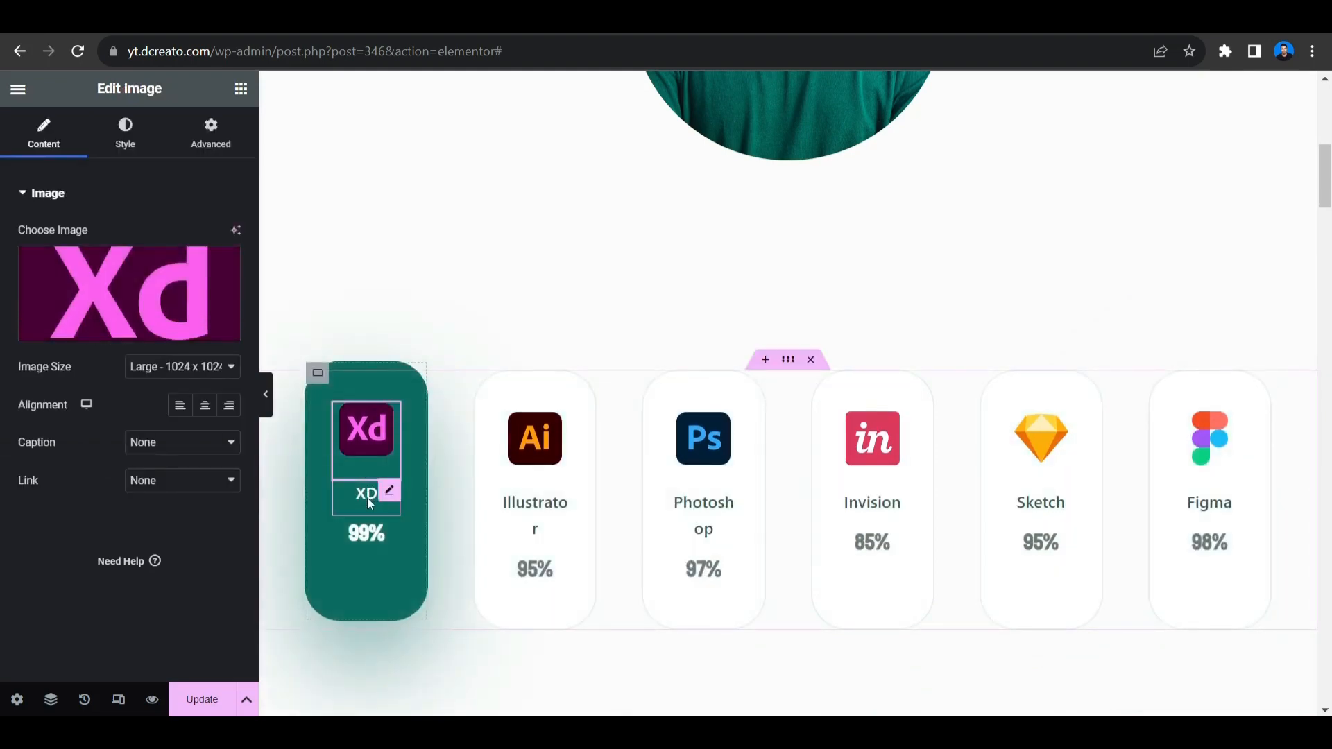
pyautogui.click(389, 493)
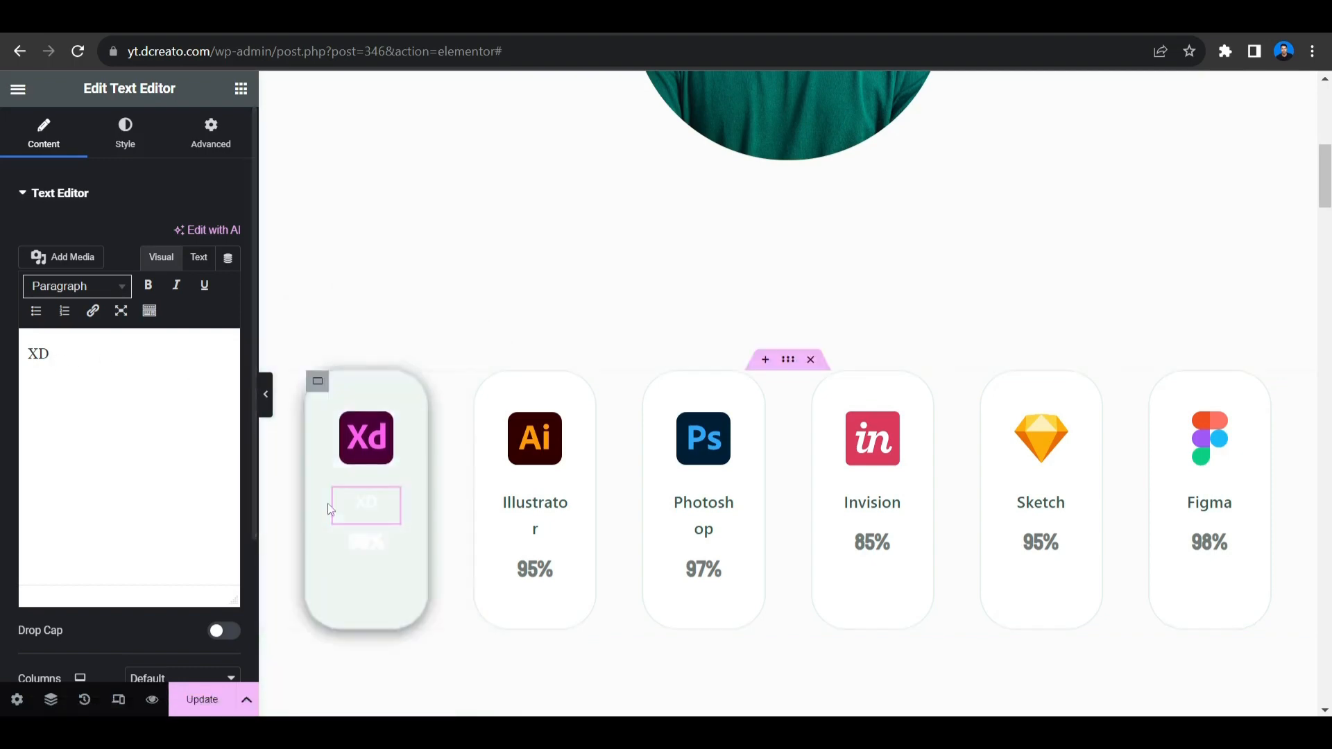
# Try 5 as the ending number of the XD card's percentage counter and restore it to 99
pyautogui.click(386, 530)
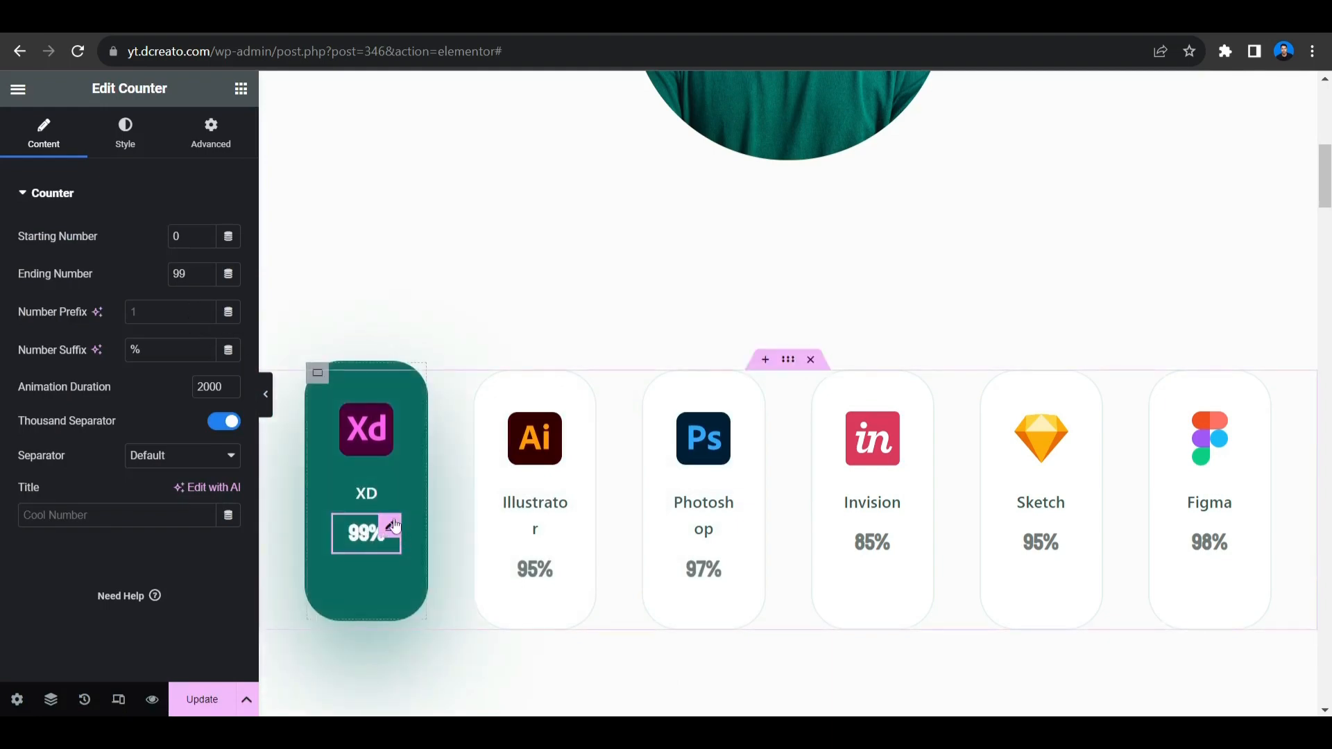
pyautogui.scroll(8, 673, 500)
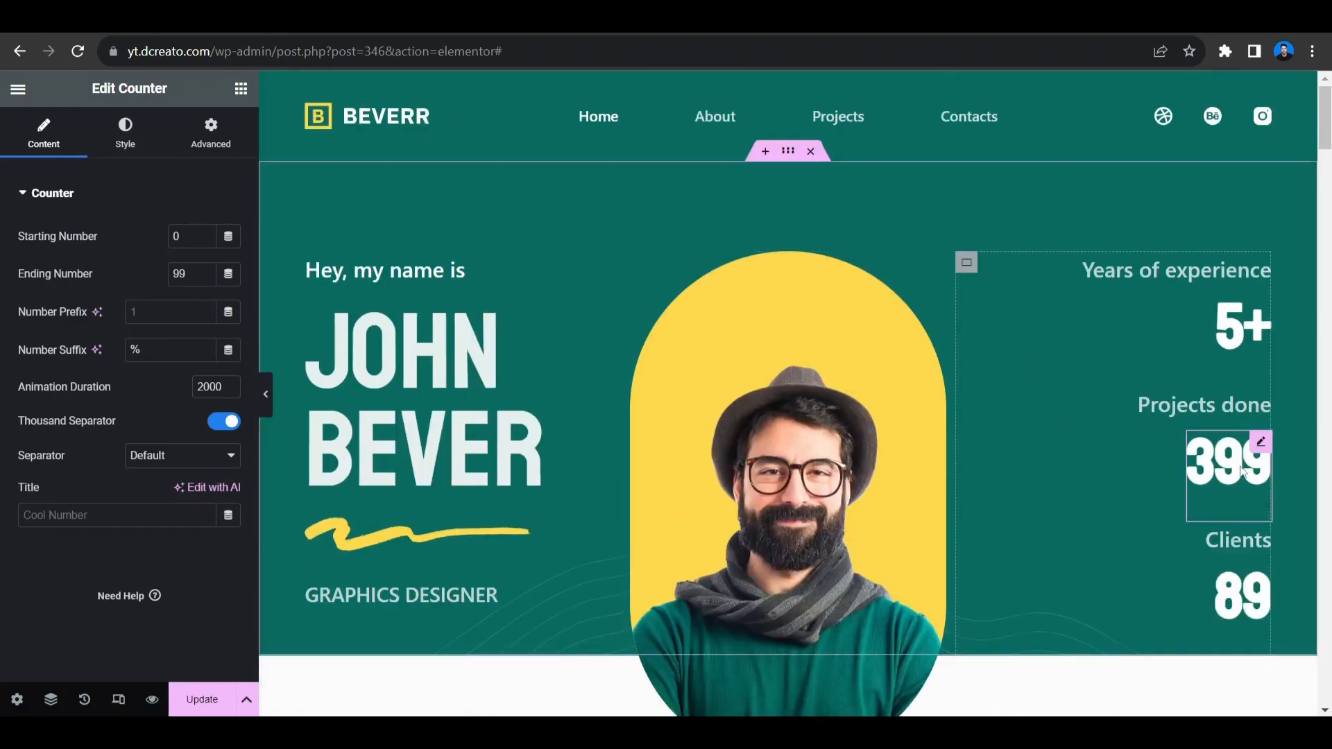
pyautogui.scroll(-8, 722, 514)
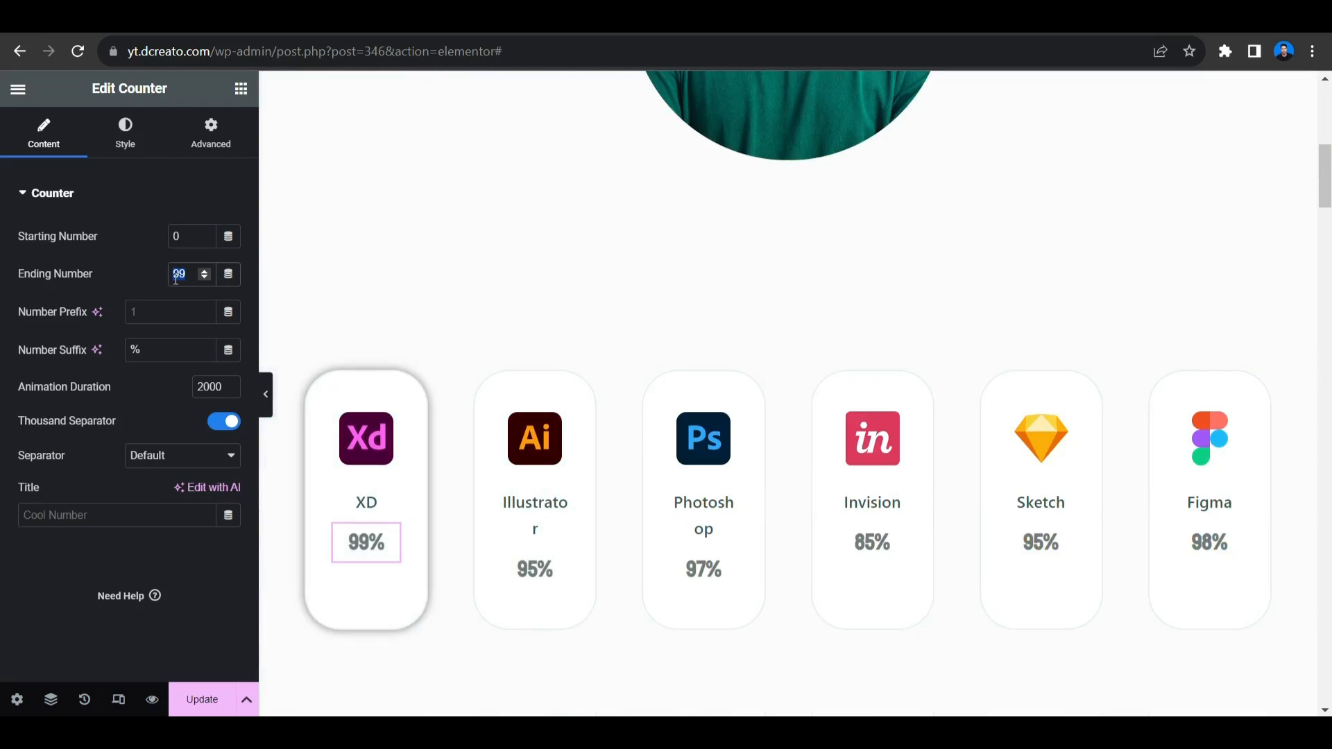
pyautogui.write('5')
pyautogui.write('99')
# Inspect the replacement options for the laptop project card's background image under My Latest Projects, then close the media library without replacing it
pyautogui.scroll(-6, 747, 614)
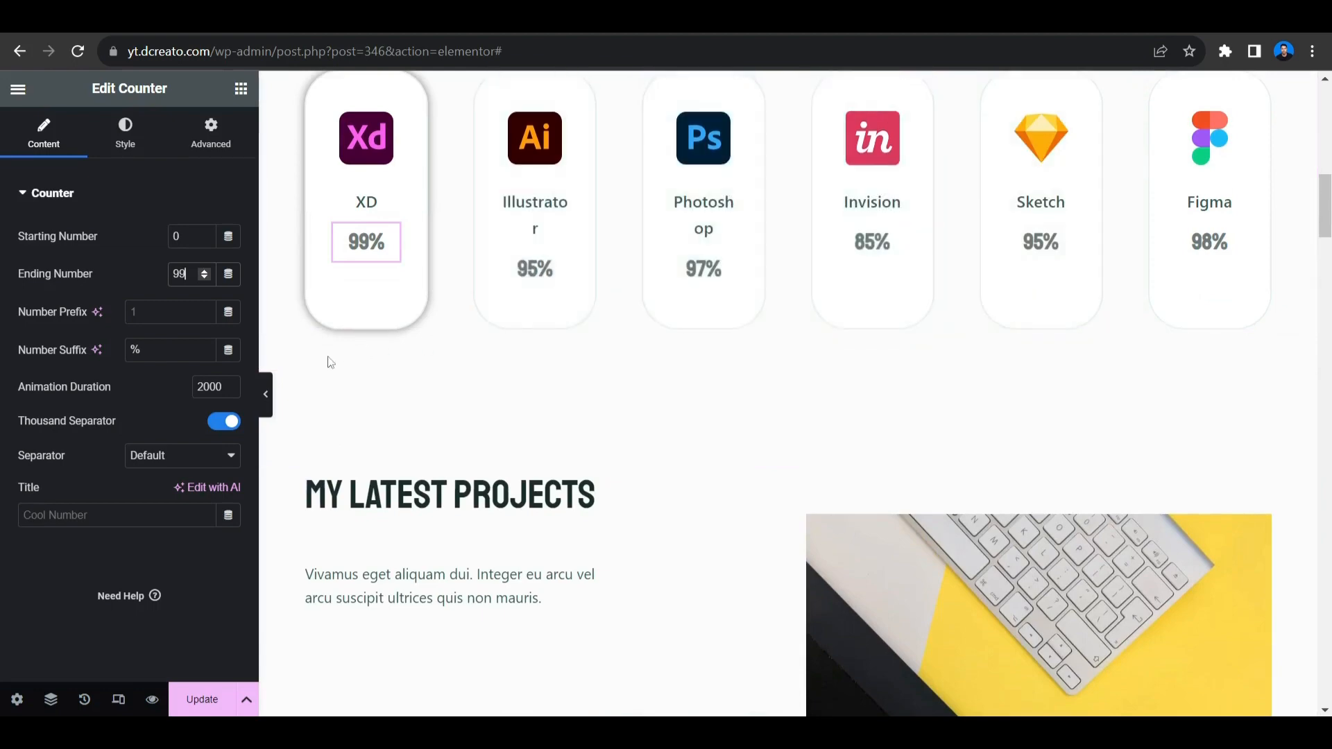
pyautogui.scroll(-2, 664, 440)
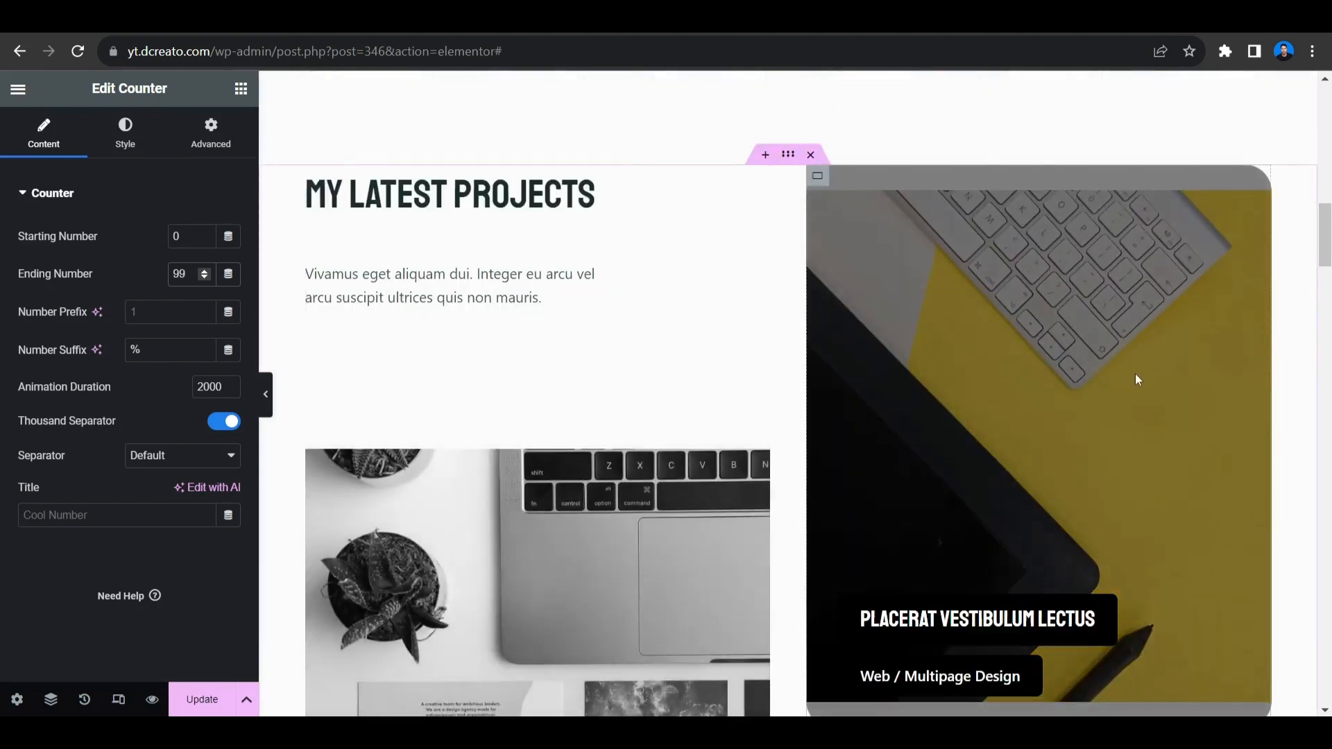
pyautogui.scroll(-1, 1010, 421)
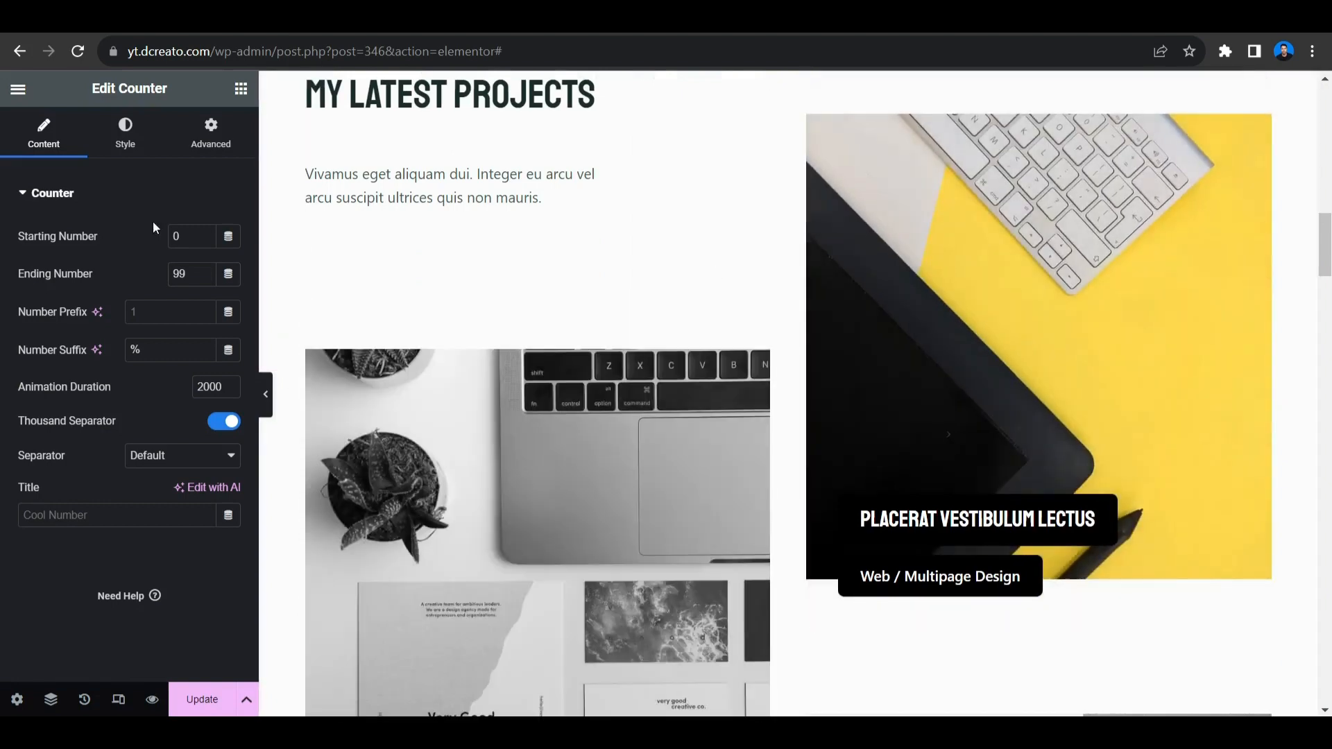
pyautogui.click(317, 315)
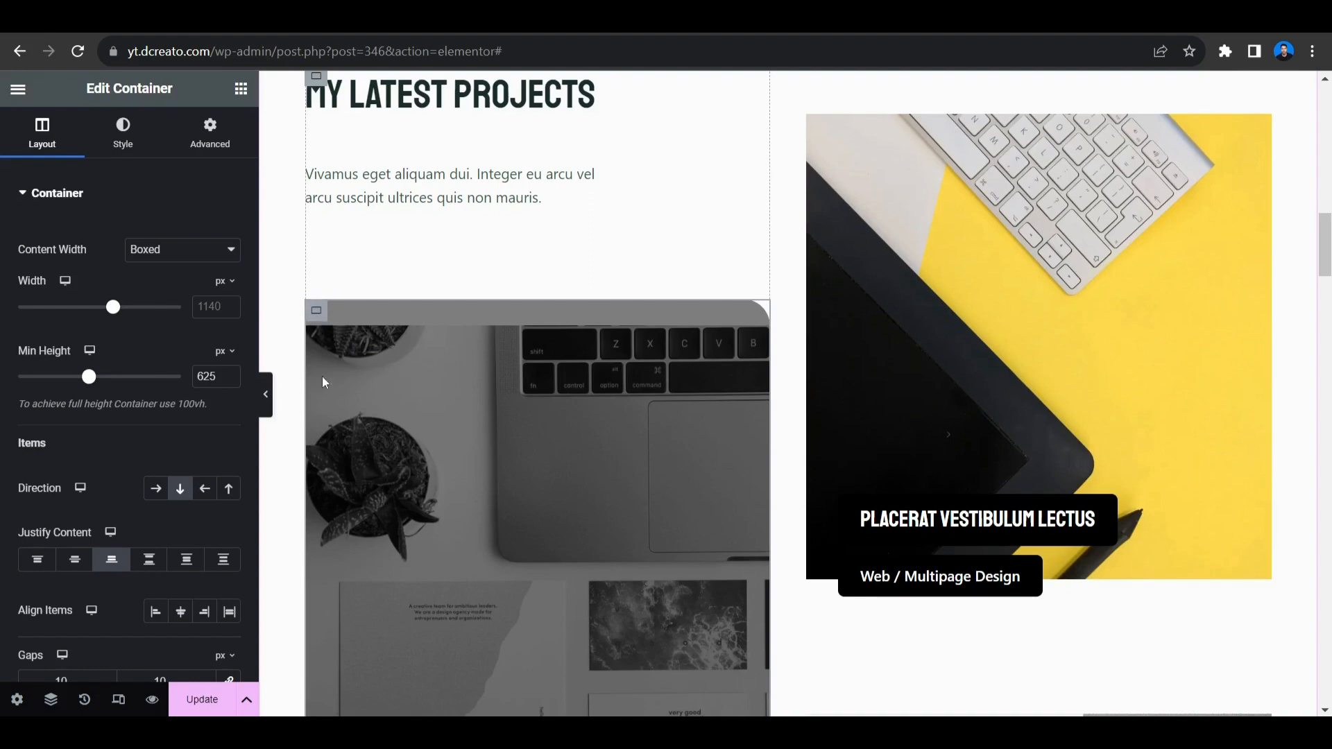
pyautogui.click(316, 312)
pyautogui.click(122, 132)
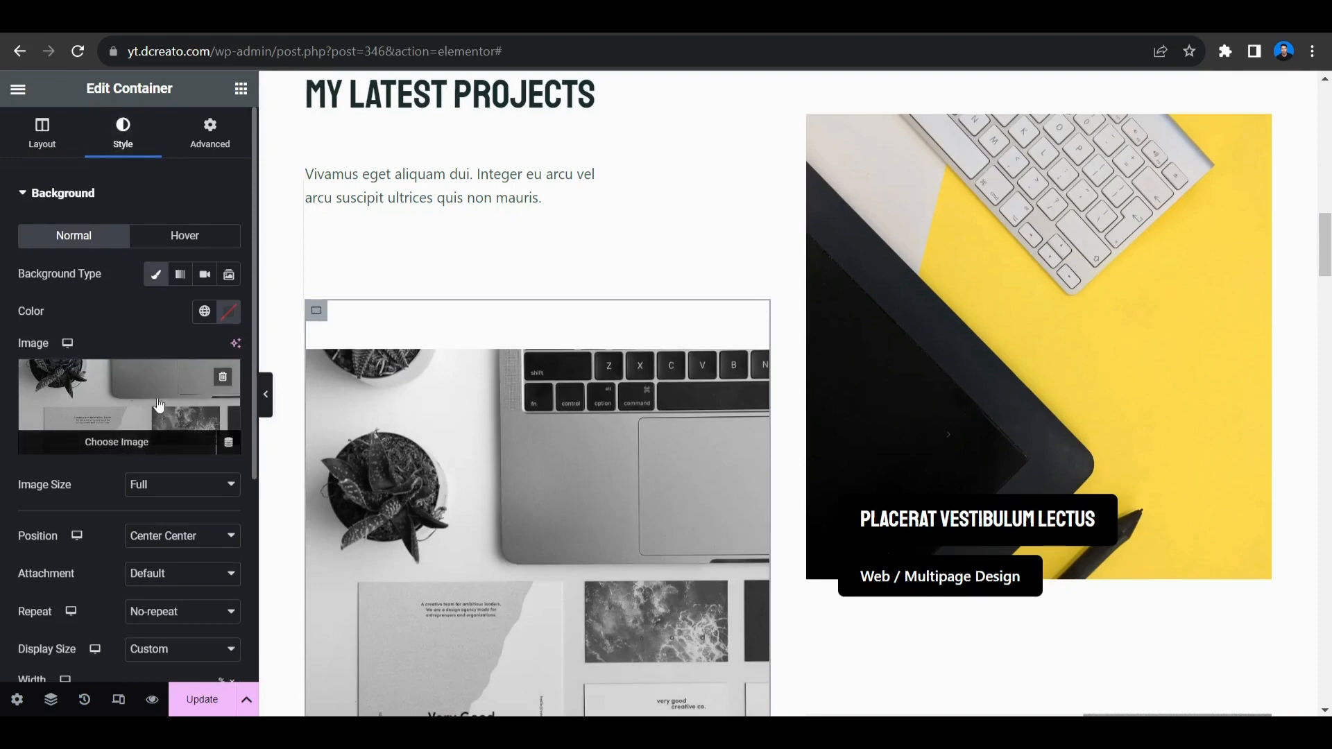
pyautogui.click(146, 419)
pyautogui.click(368, 158)
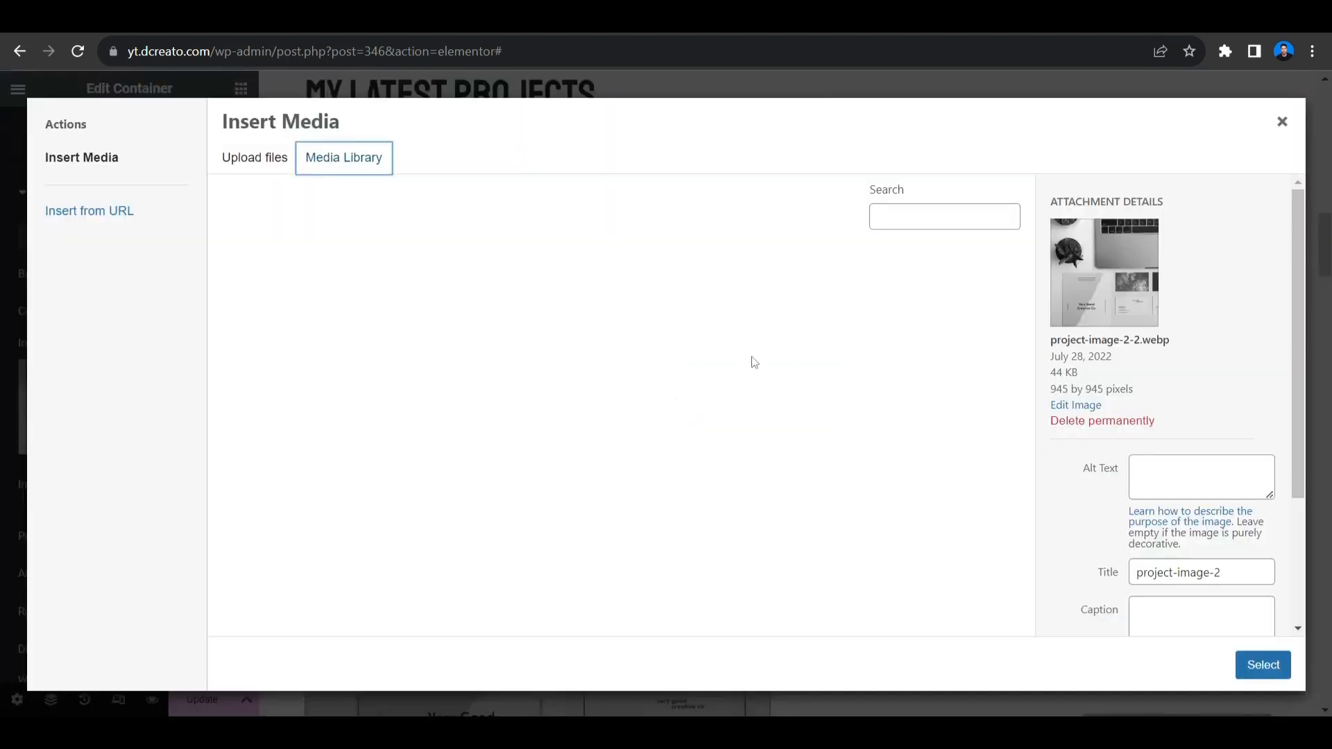
pyautogui.click(1282, 122)
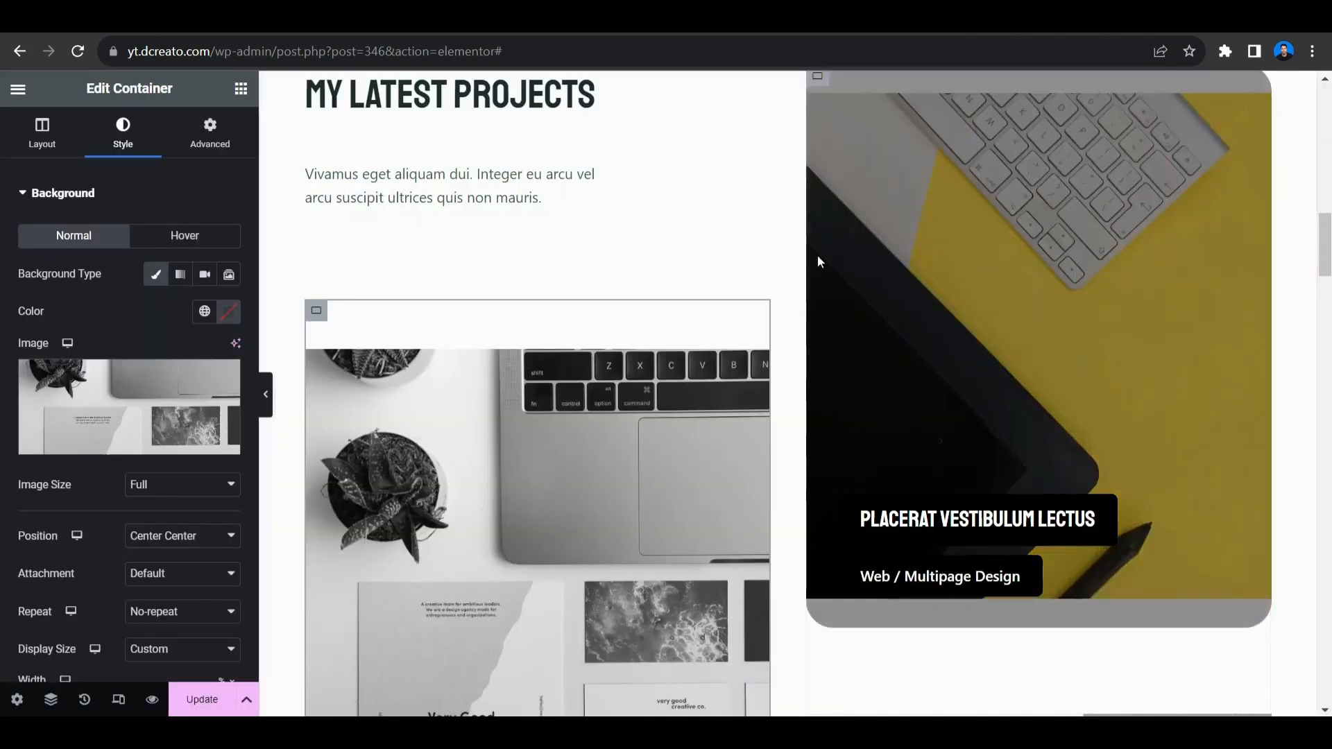
# View the laptop project card's hover background settings and re-enter its custom image width as 110%
pyautogui.click(201, 236)
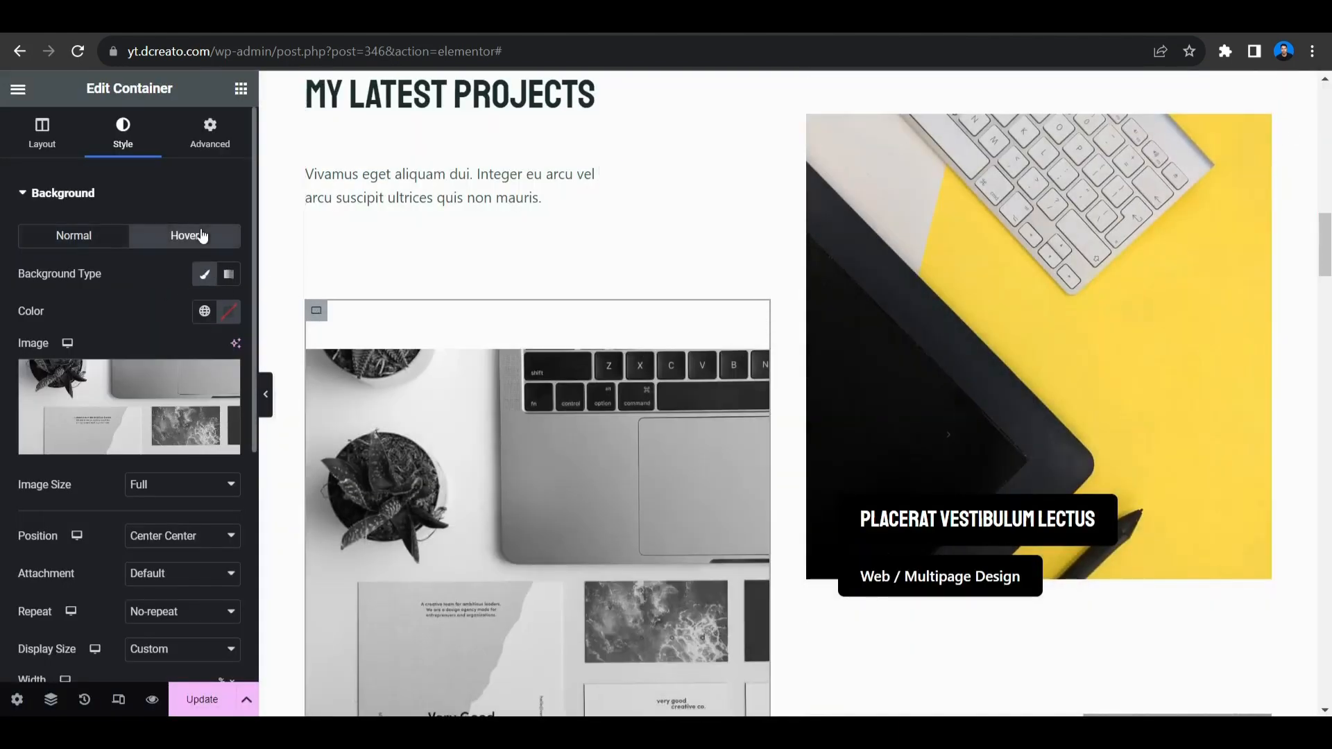
pyautogui.scroll(-4, 180, 459)
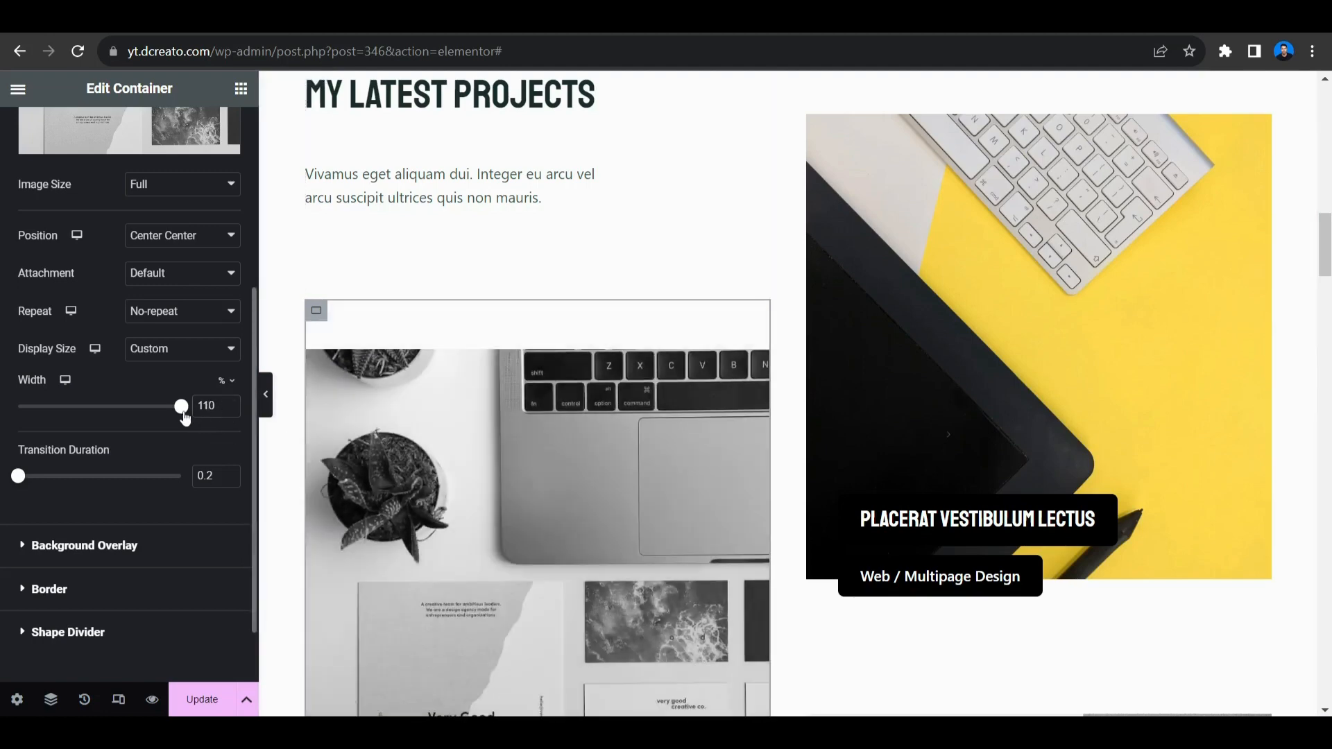
pyautogui.click(182, 410)
pyautogui.press('BackSpace')
pyautogui.write('1')
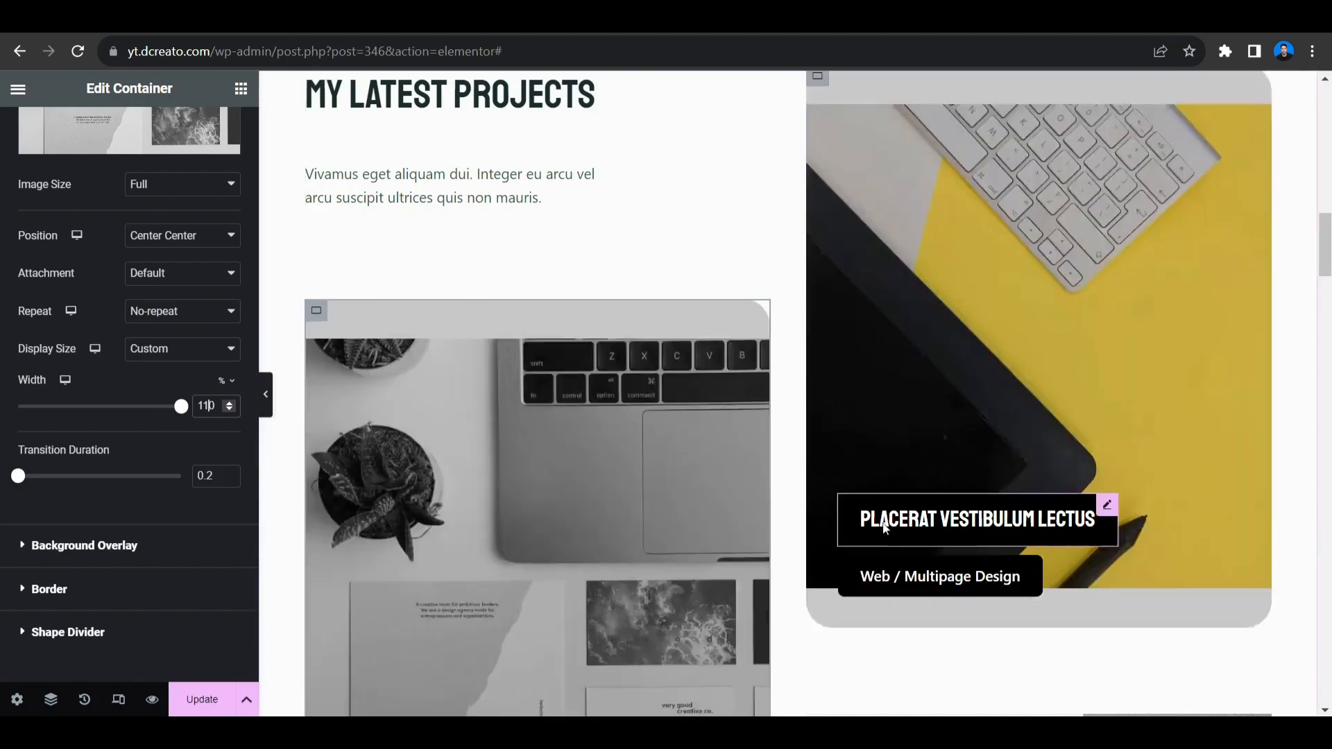
# Open the laptop project card's title heading and its Web / Multipage Design text in turn to view their content settings
pyautogui.scroll(-4, 862, 405)
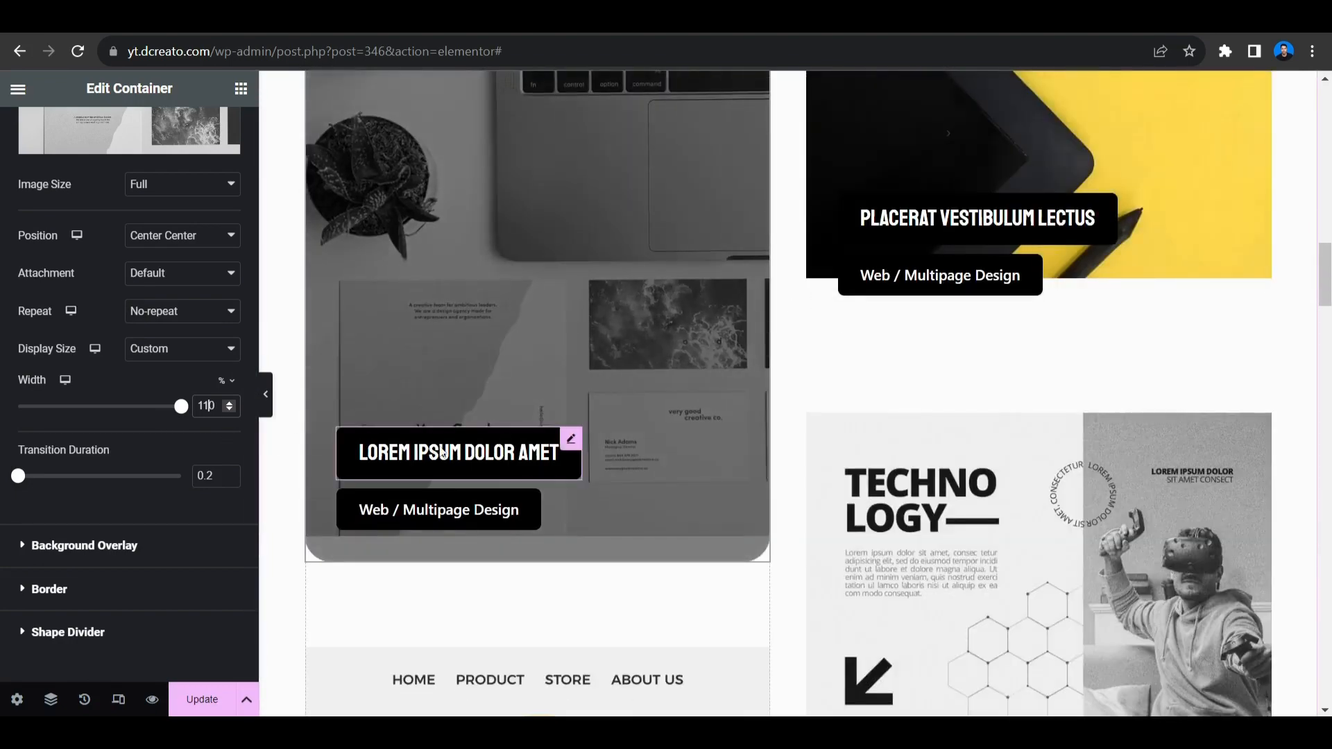
pyautogui.click(573, 439)
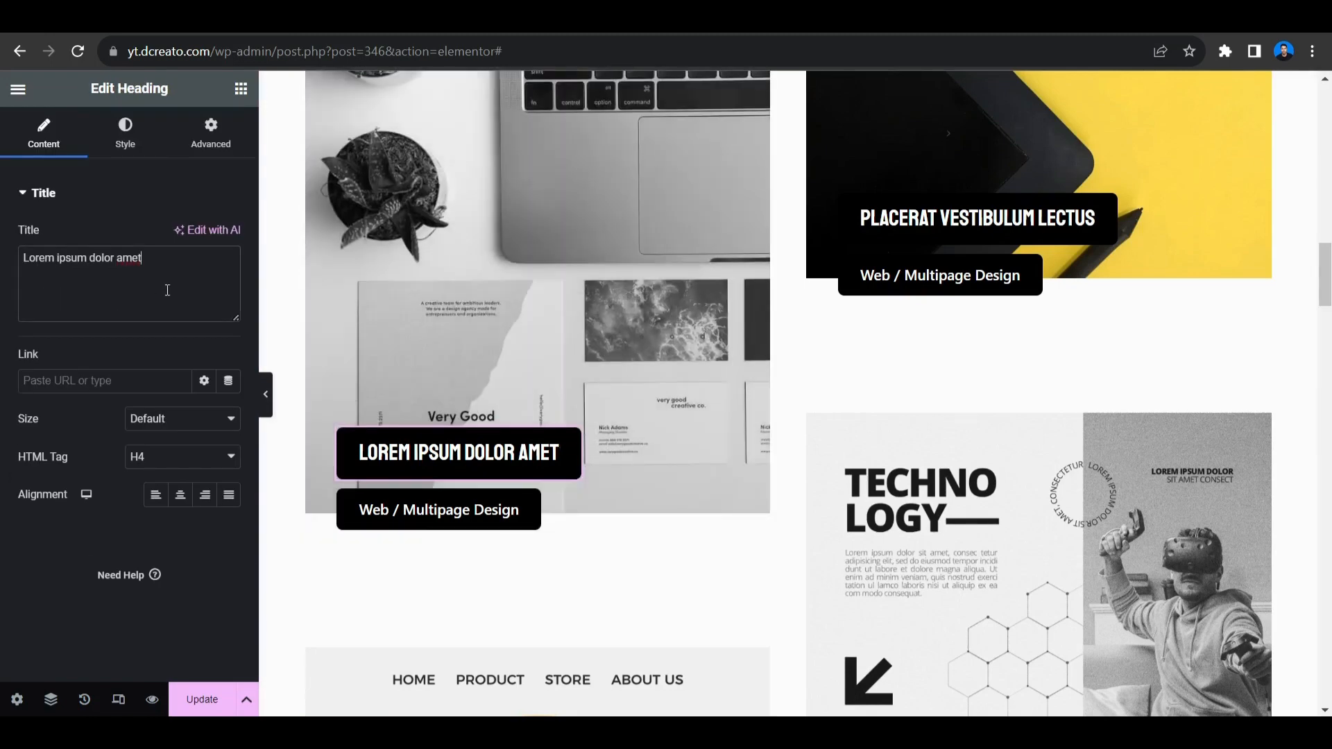
pyautogui.click(489, 494)
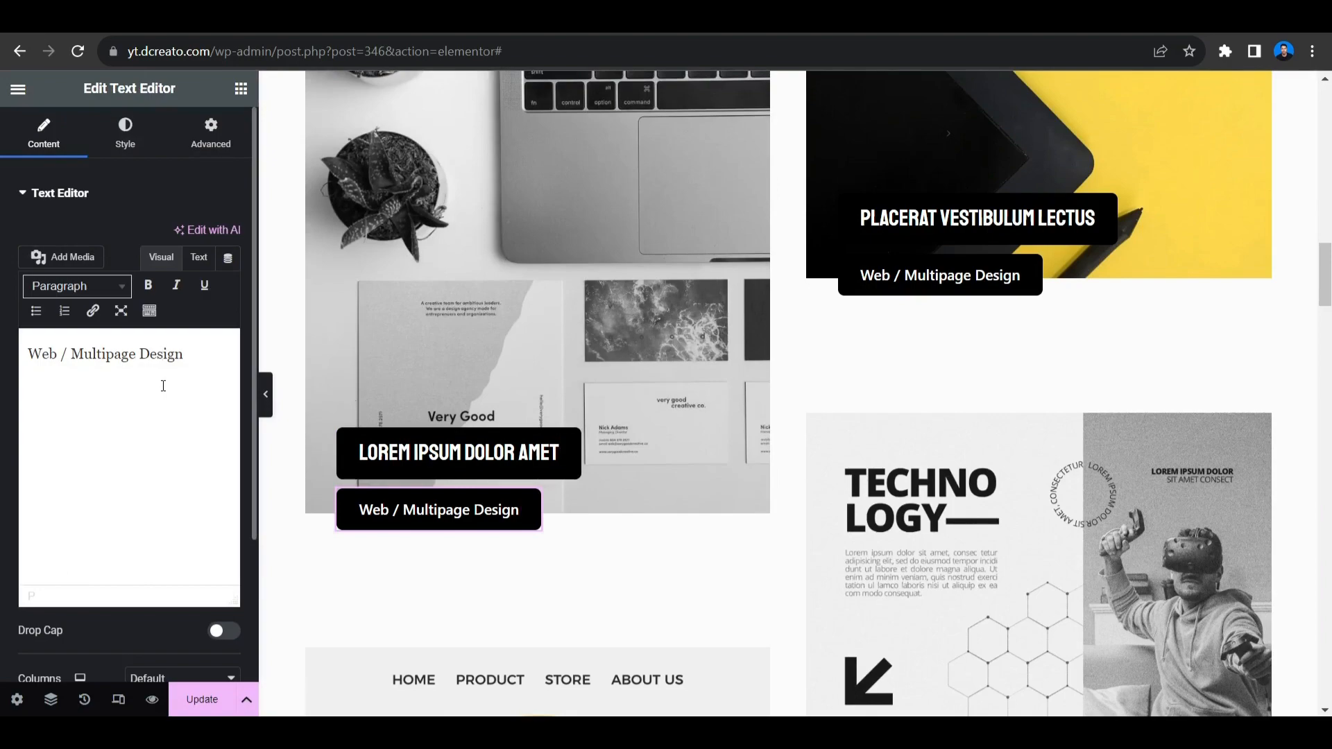
# Look over the Education & Experience, My Services, skill cards and My Latest Projects sections of the Home page
pyautogui.scroll(-15, 460, 374)
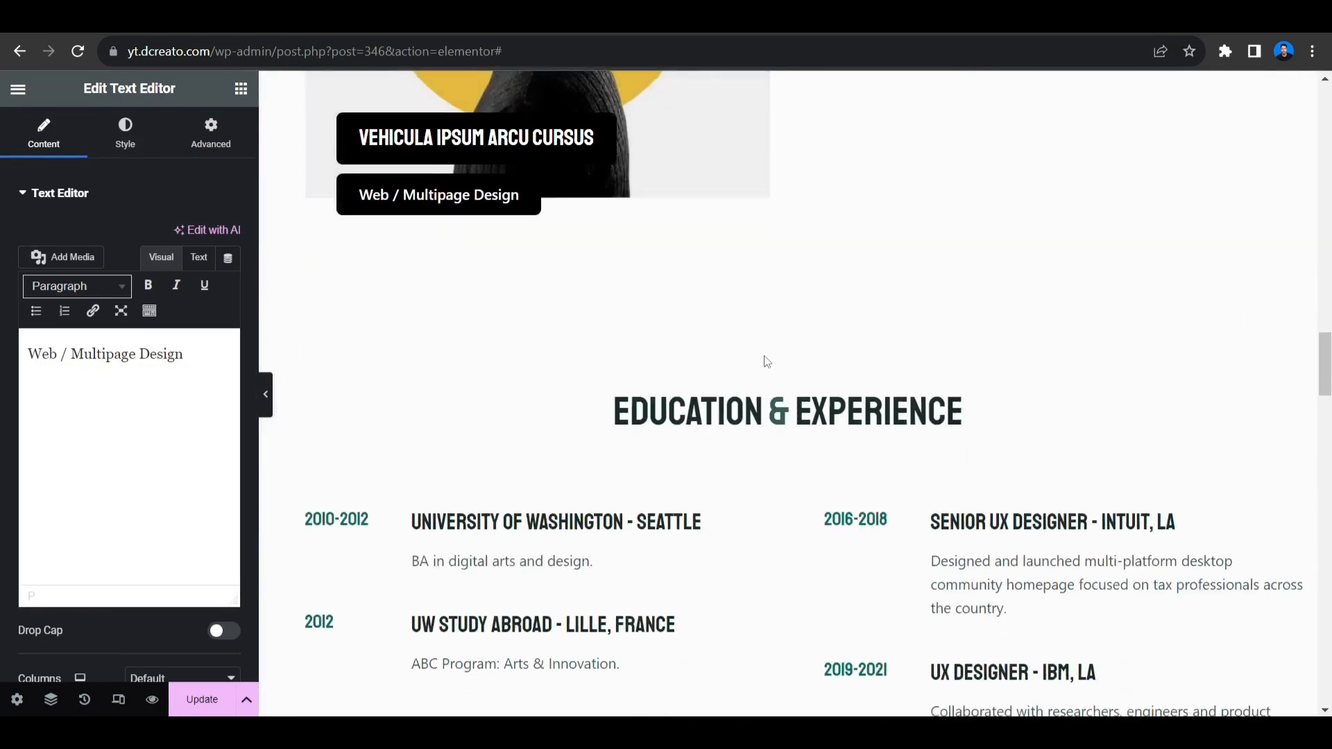
pyautogui.scroll(-4, 767, 362)
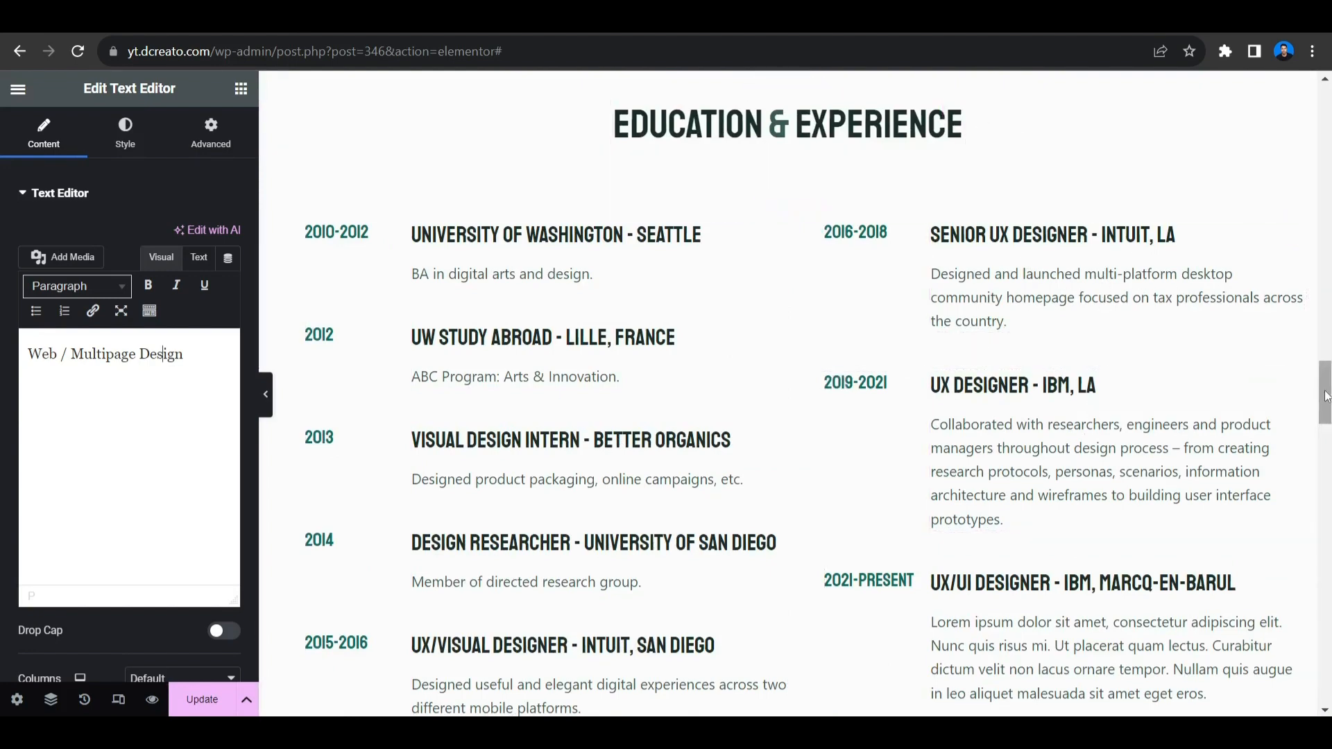
pyautogui.moveTo(1324, 395); pyautogui.dragTo(1320, 450)
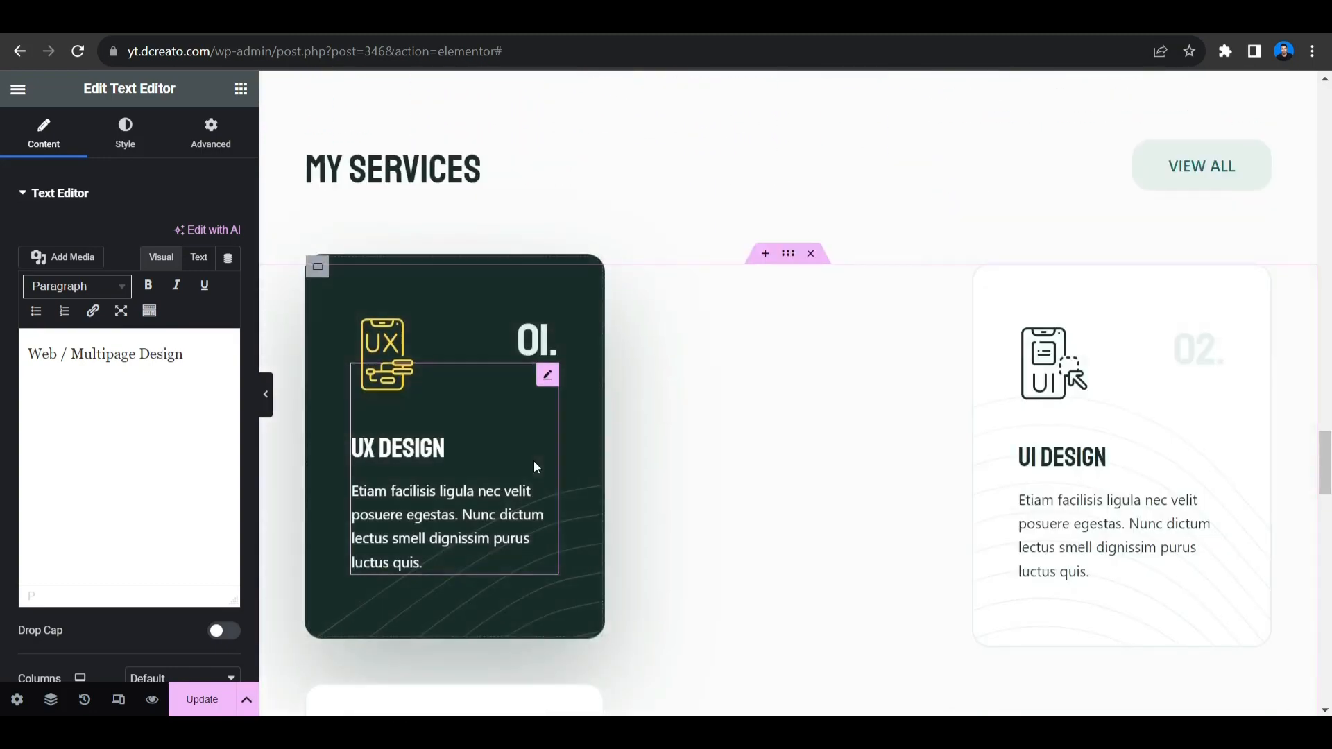
pyautogui.scroll(15, 696, 467)
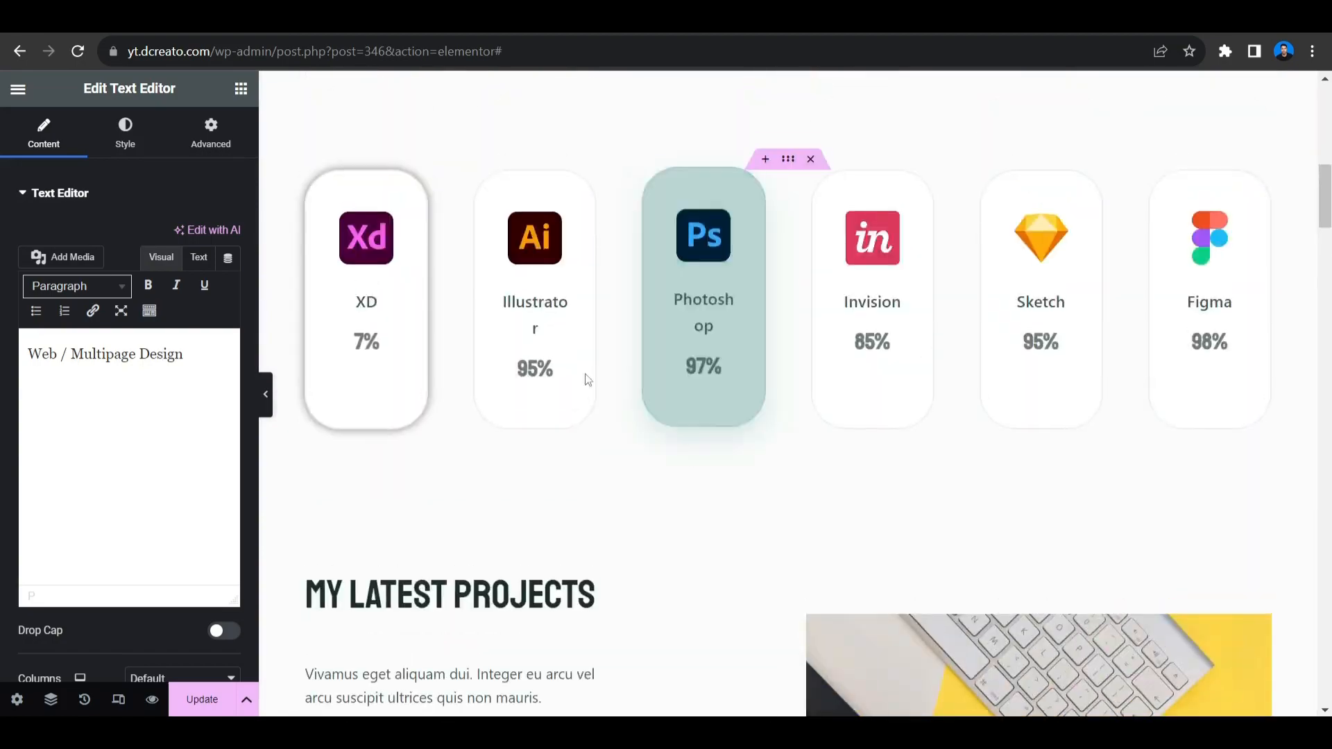
pyautogui.scroll(8, 398, 475)
pyautogui.scroll(-4, 383, 425)
pyautogui.scroll(-8, 410, 568)
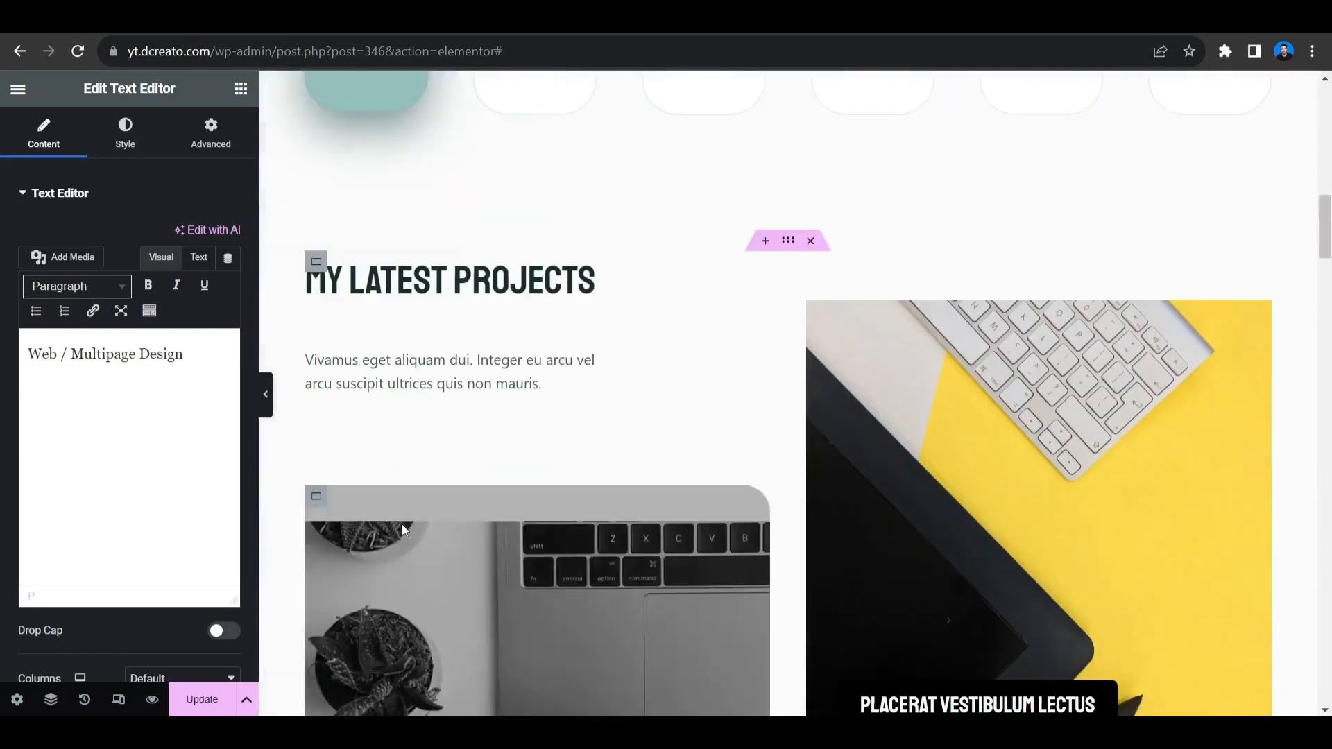
pyautogui.scroll(-20, 401, 523)
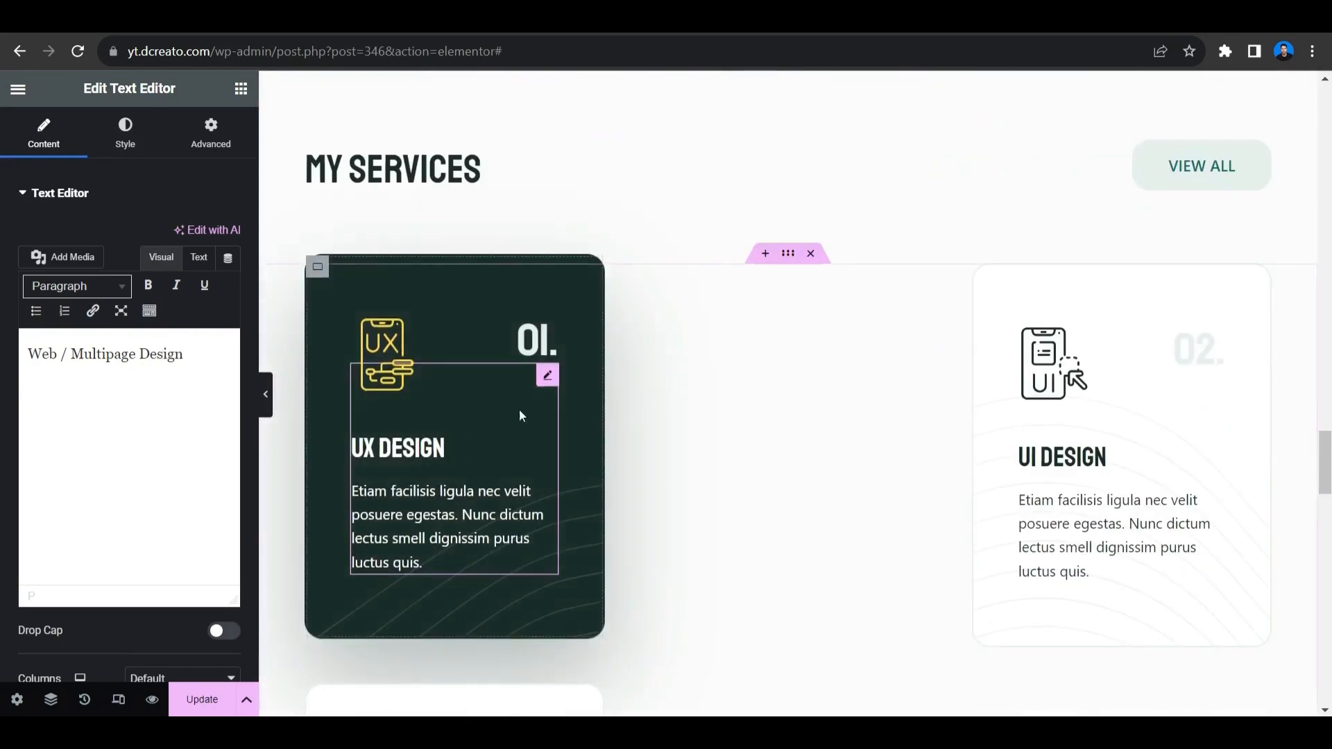
# View the UX Design service card's icon box content and its container's normal background settings
pyautogui.click(548, 376)
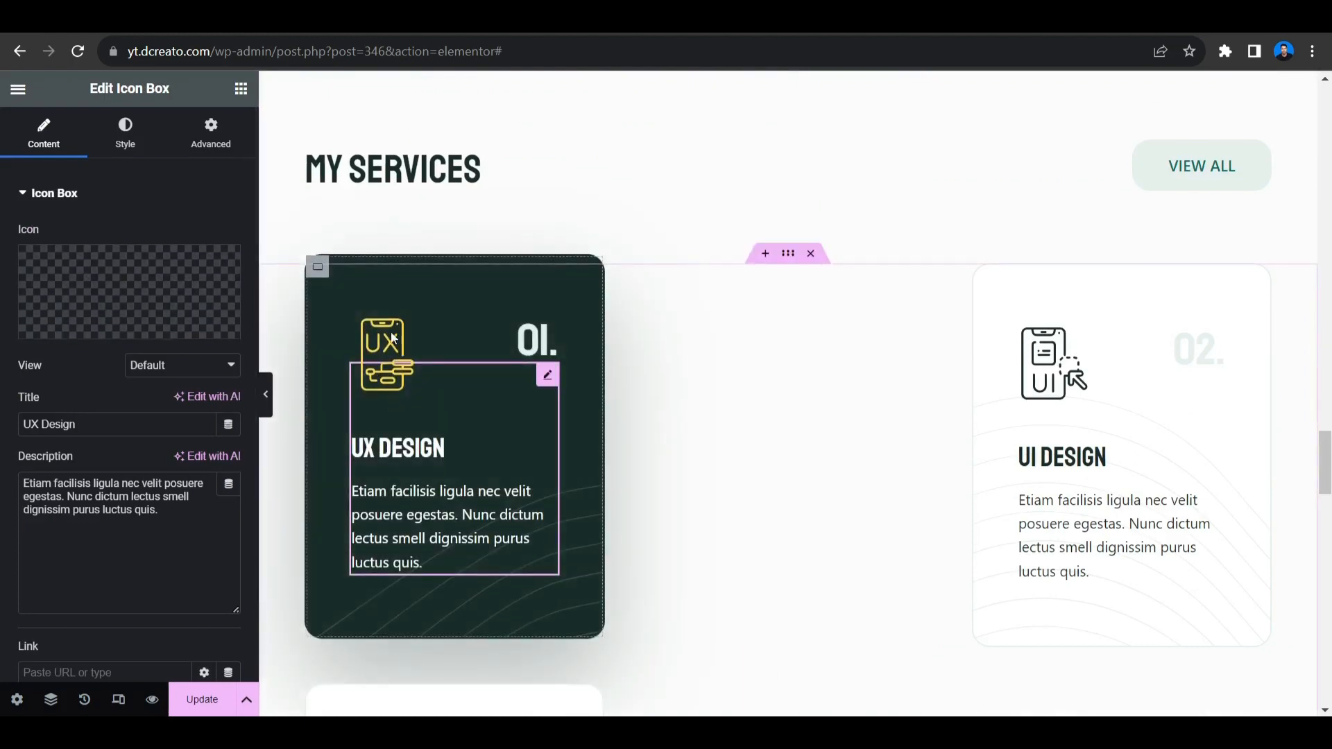
pyautogui.moveTo(178, 333)
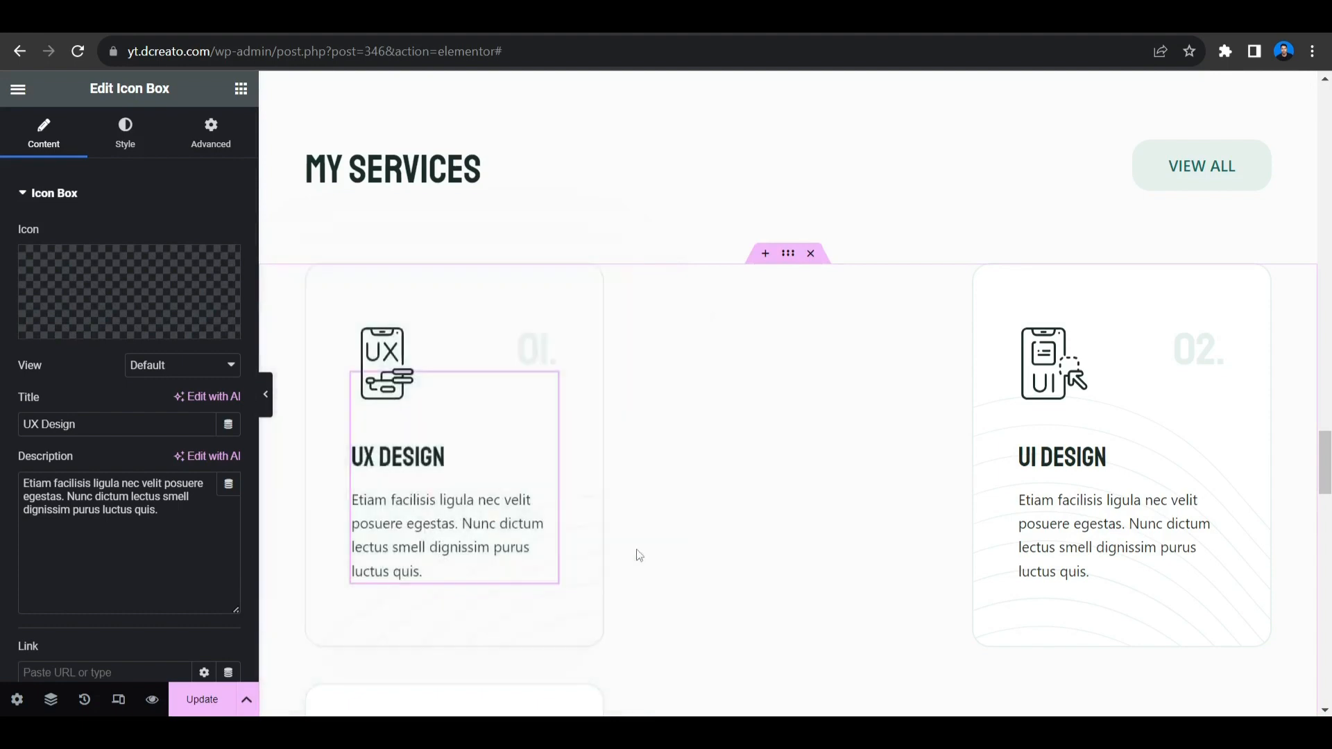
pyautogui.click(317, 268)
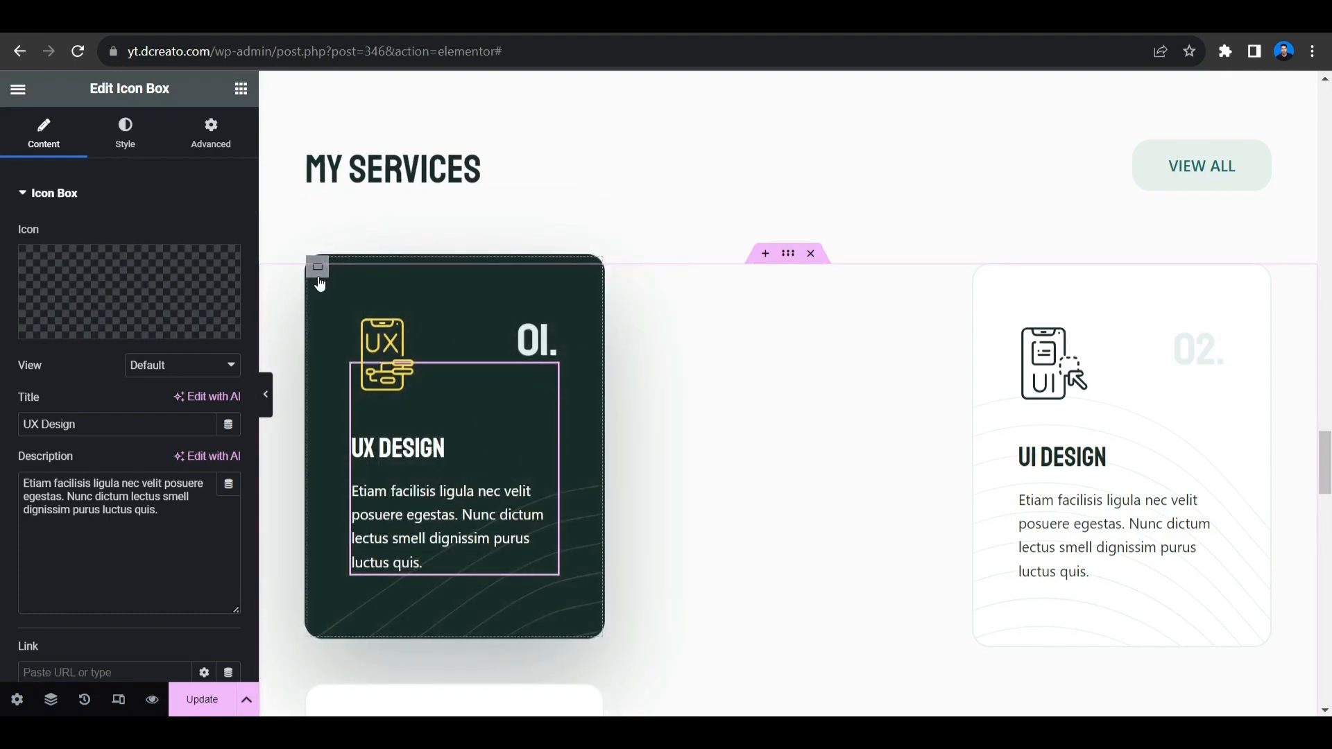
pyautogui.click(123, 132)
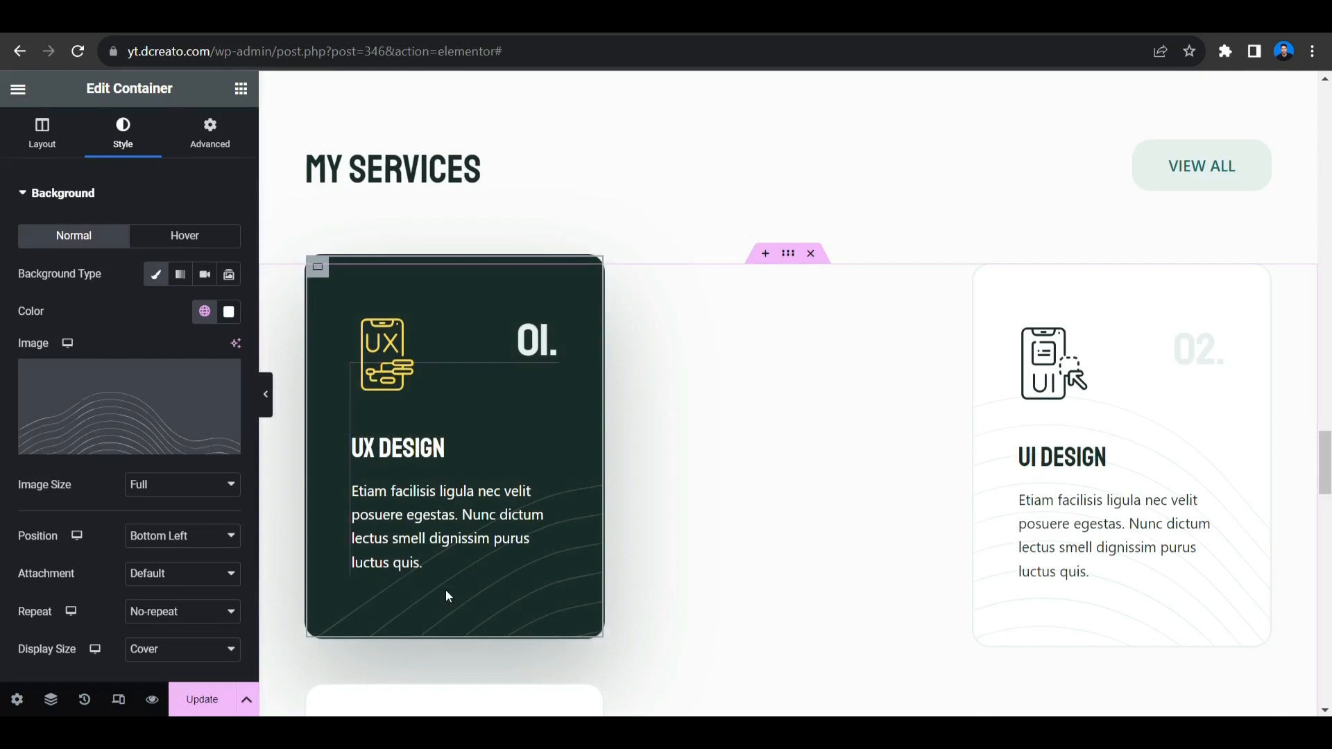
# Open the first company logo's icon settings and compare its normal and hover primary color styles
pyautogui.scroll(-12, 448, 597)
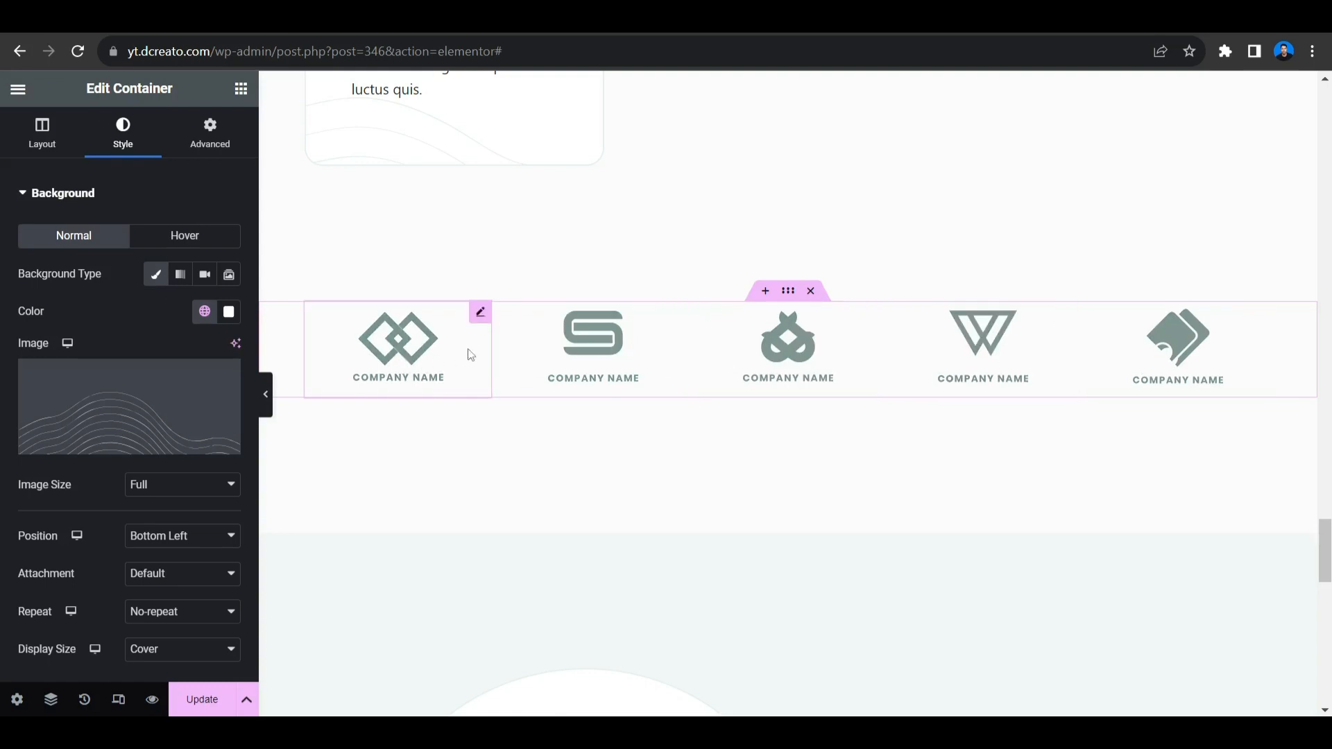
pyautogui.click(482, 312)
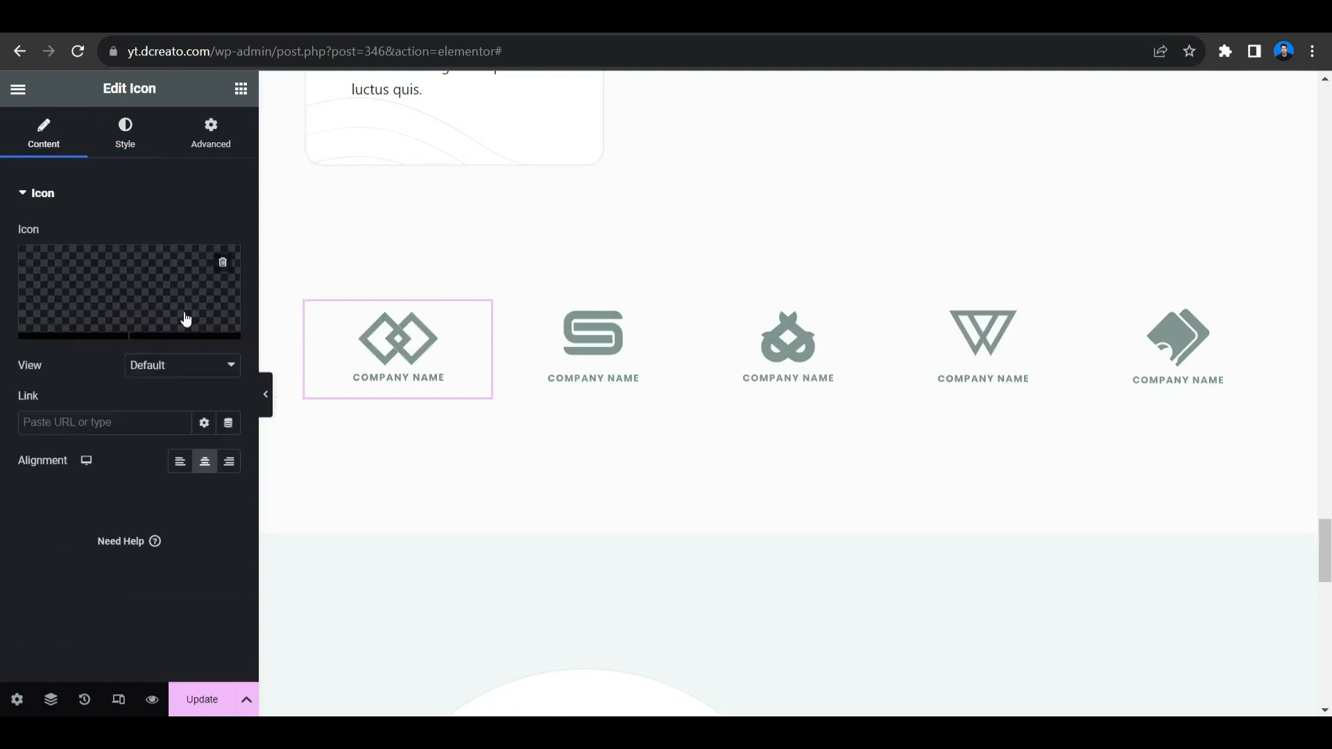
pyautogui.click(128, 143)
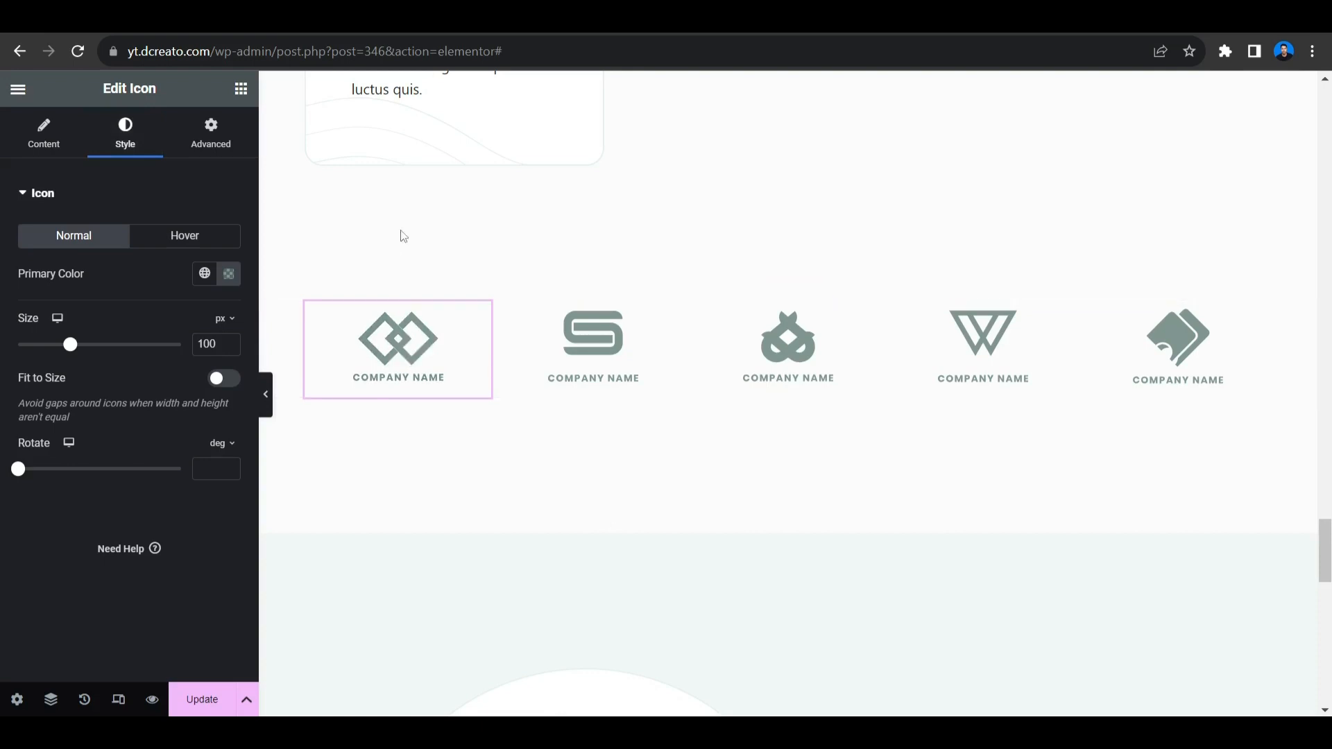
pyautogui.click(219, 239)
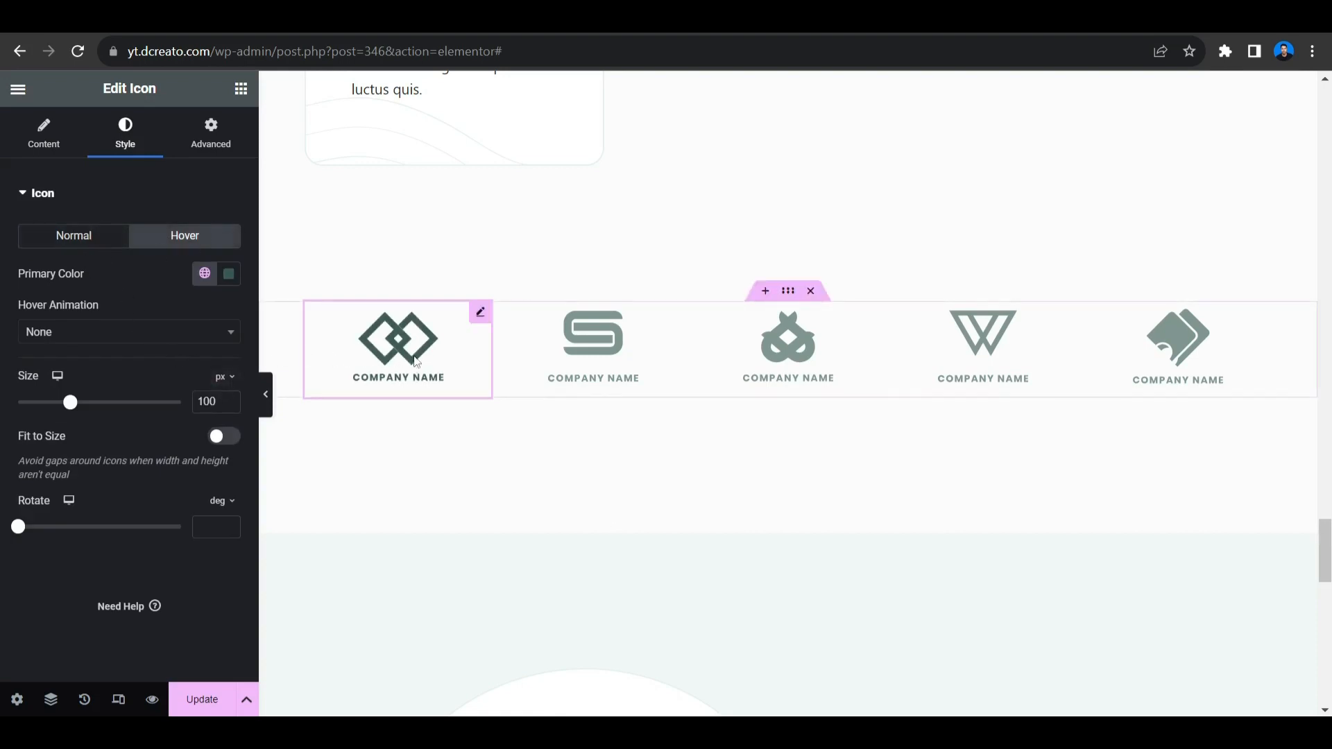
pyautogui.click(88, 244)
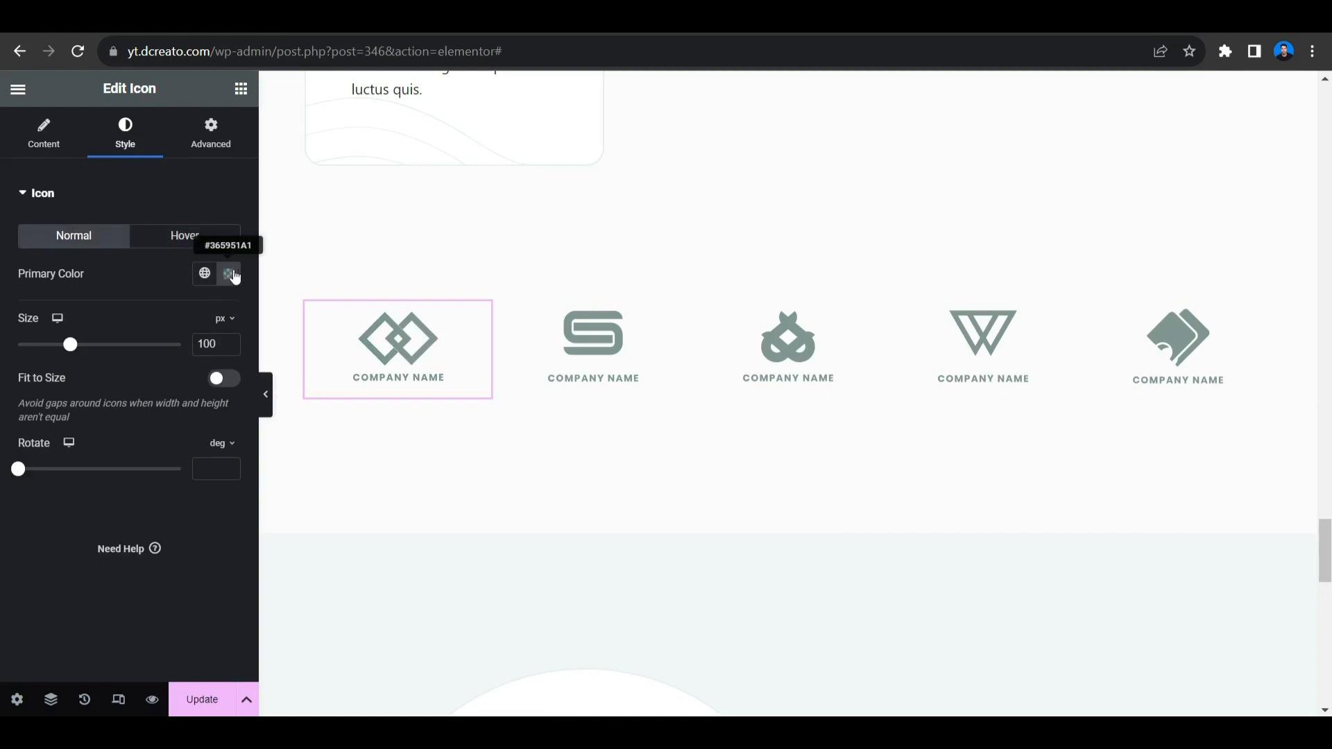
pyautogui.click(198, 240)
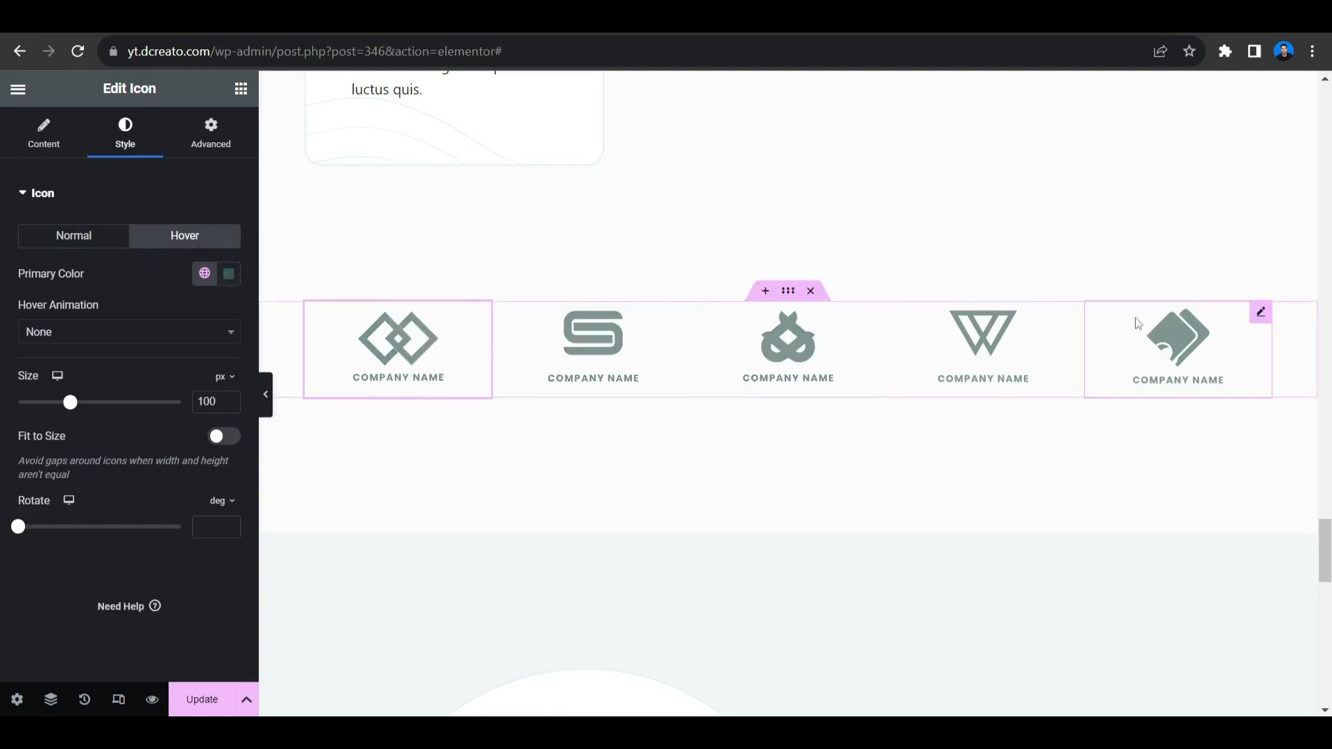
# View the link setting of the Contact Me button under Let's Talk About Your Project and try the header's Contacts link
pyautogui.scroll(-9, 719, 461)
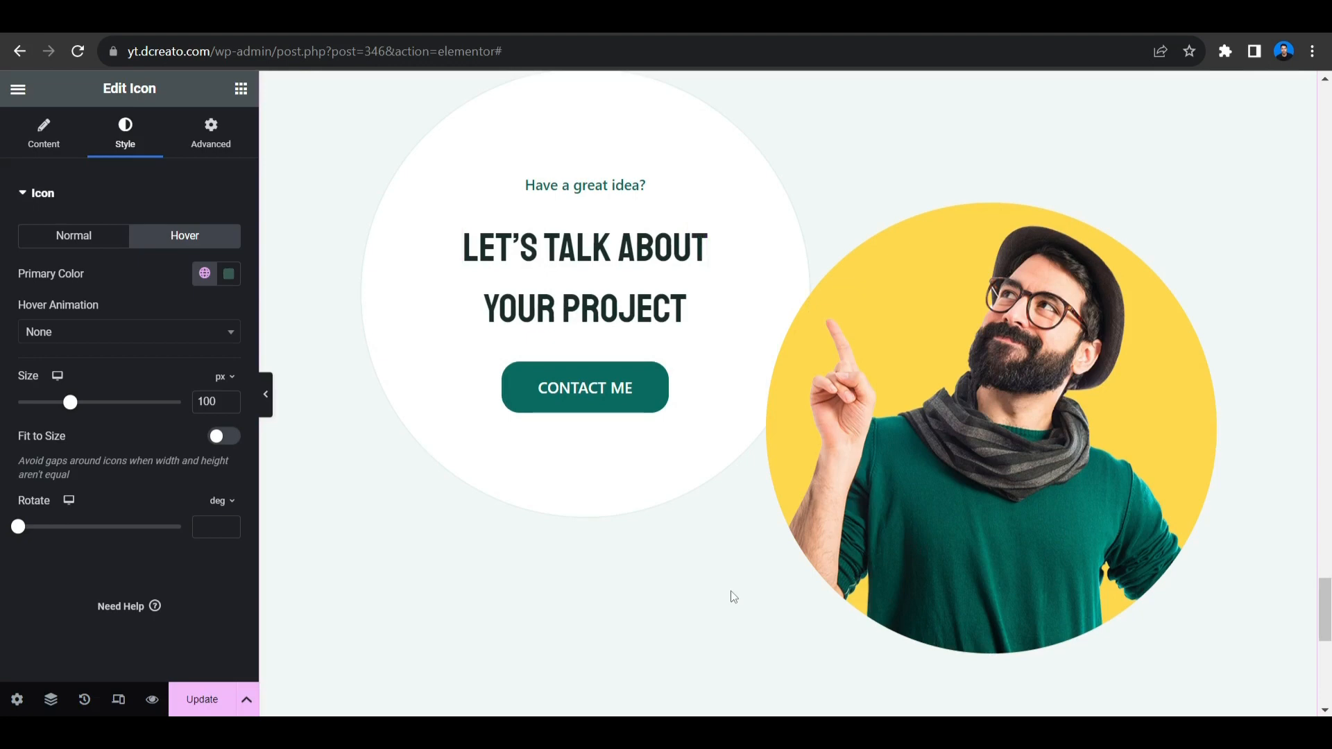
pyautogui.click(634, 378)
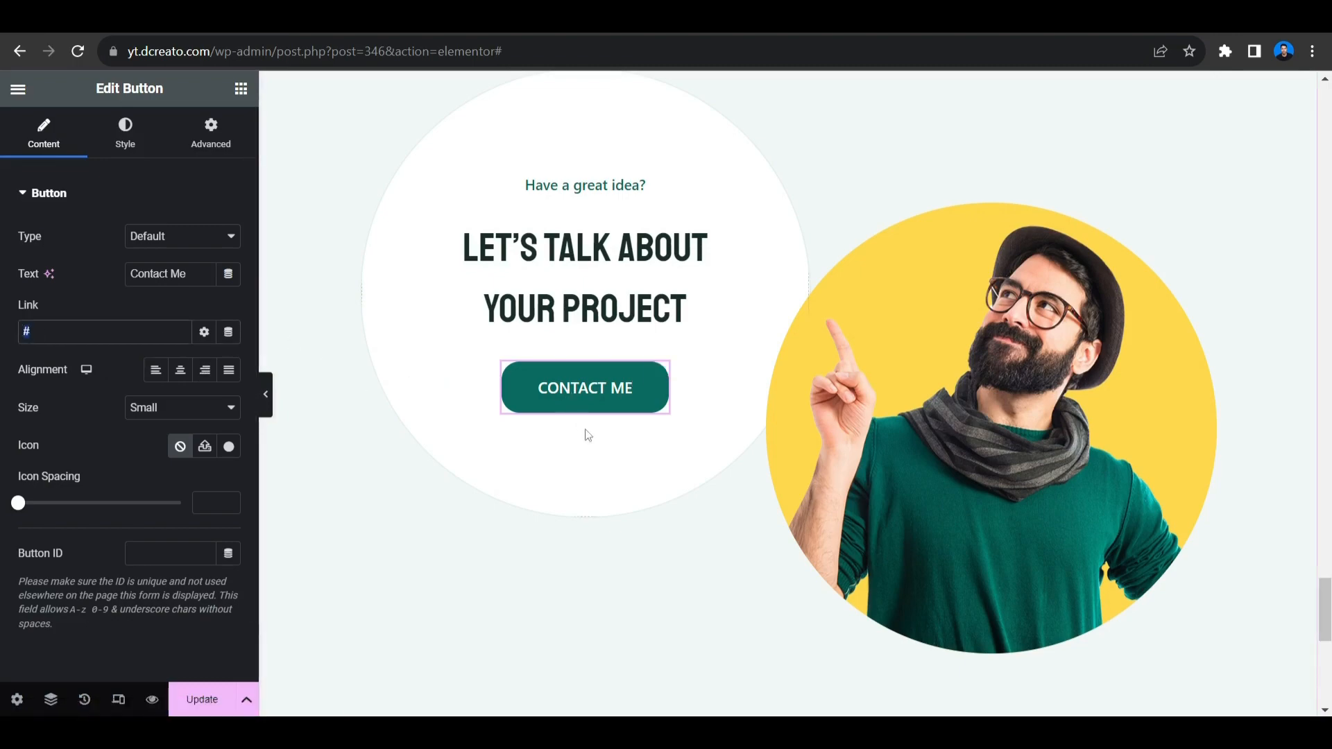
pyautogui.scroll(20, 628, 535)
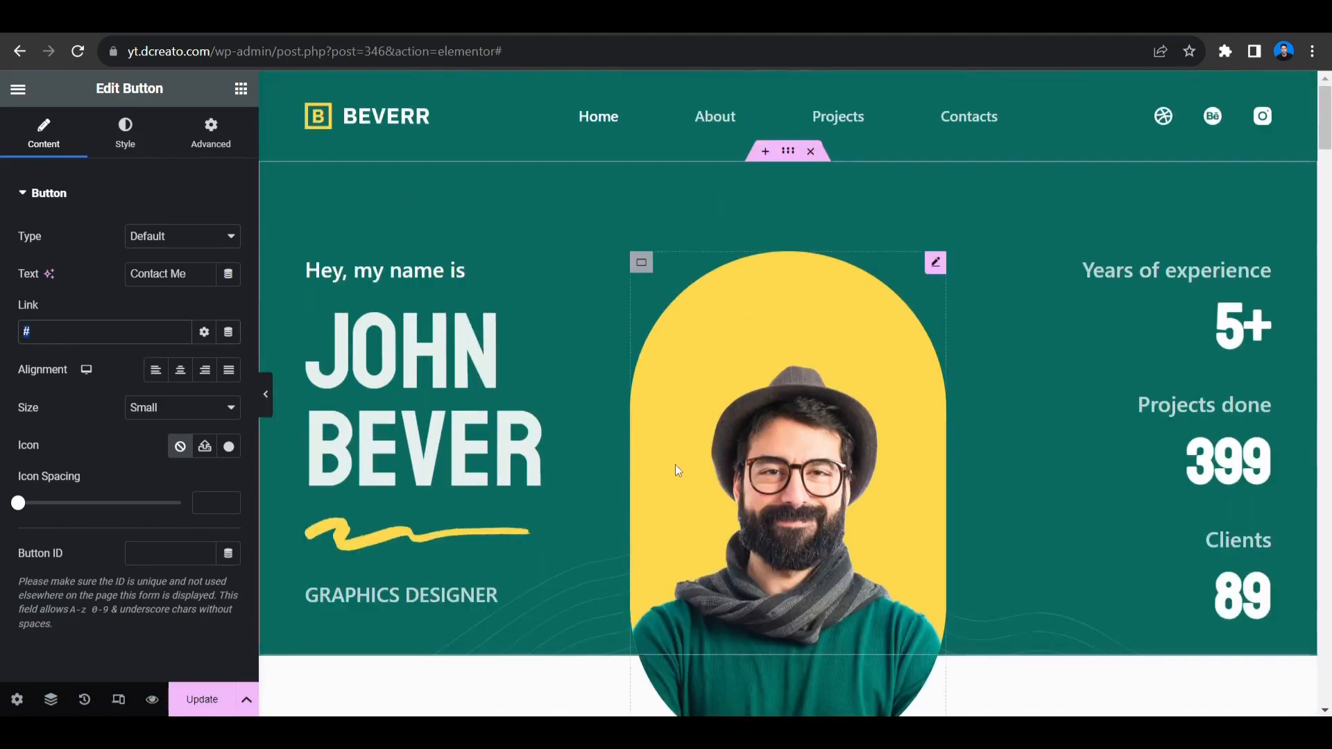
pyautogui.click(969, 120)
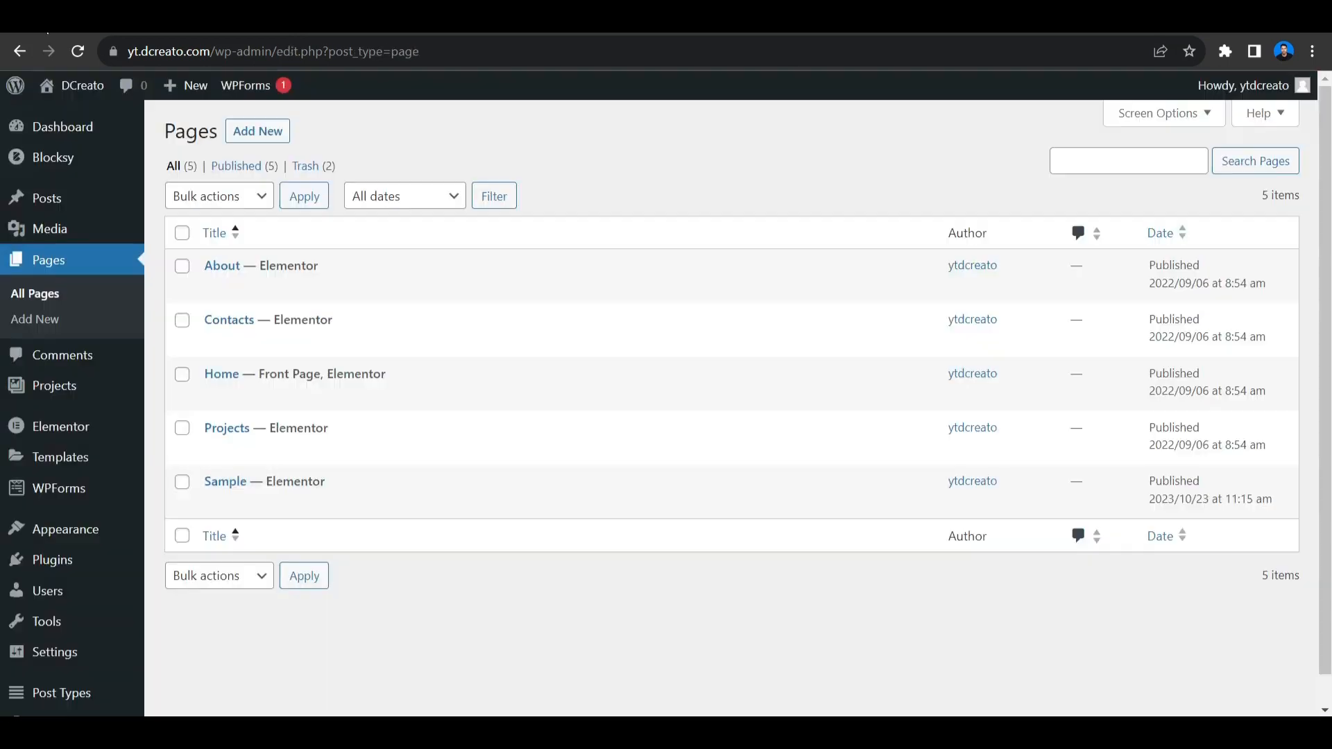
# Visit the live site from the WordPress dashboard, open its Contacts page and copy the page's URL
pyautogui.moveTo(82, 86)
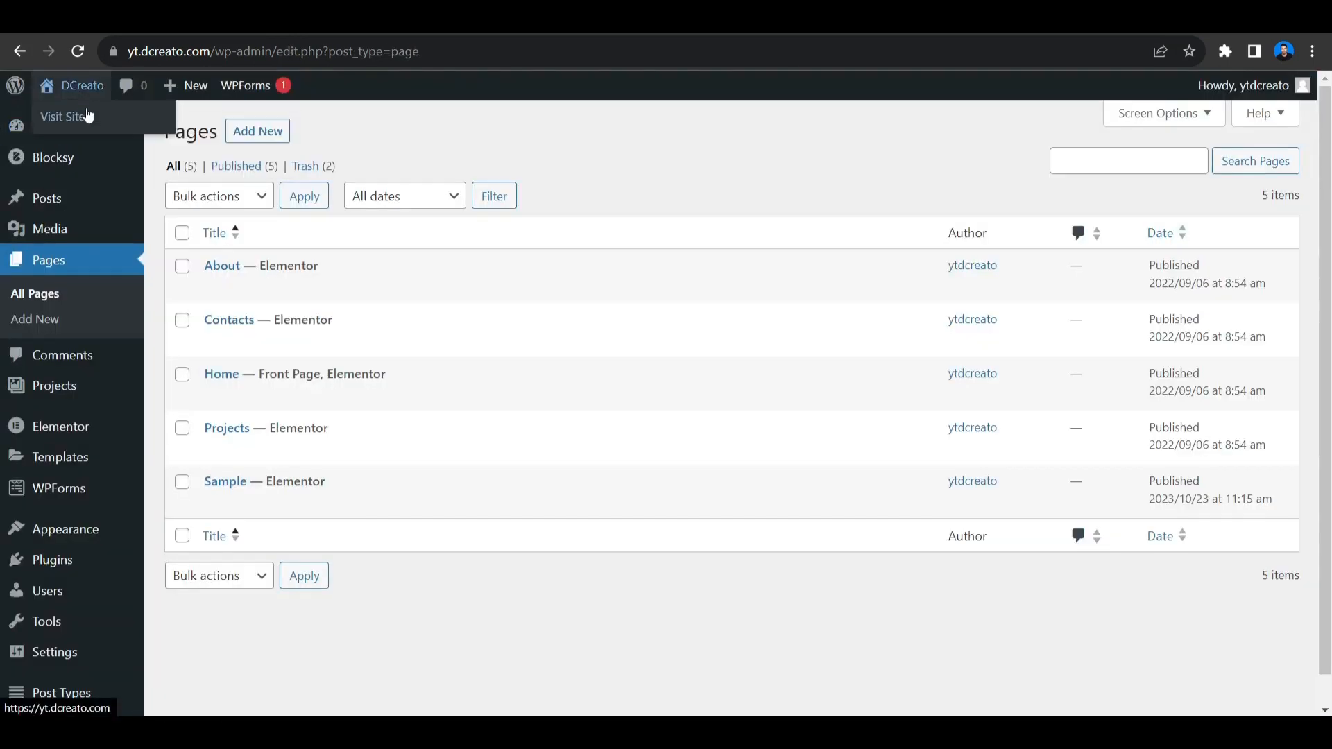
pyautogui.click(88, 117)
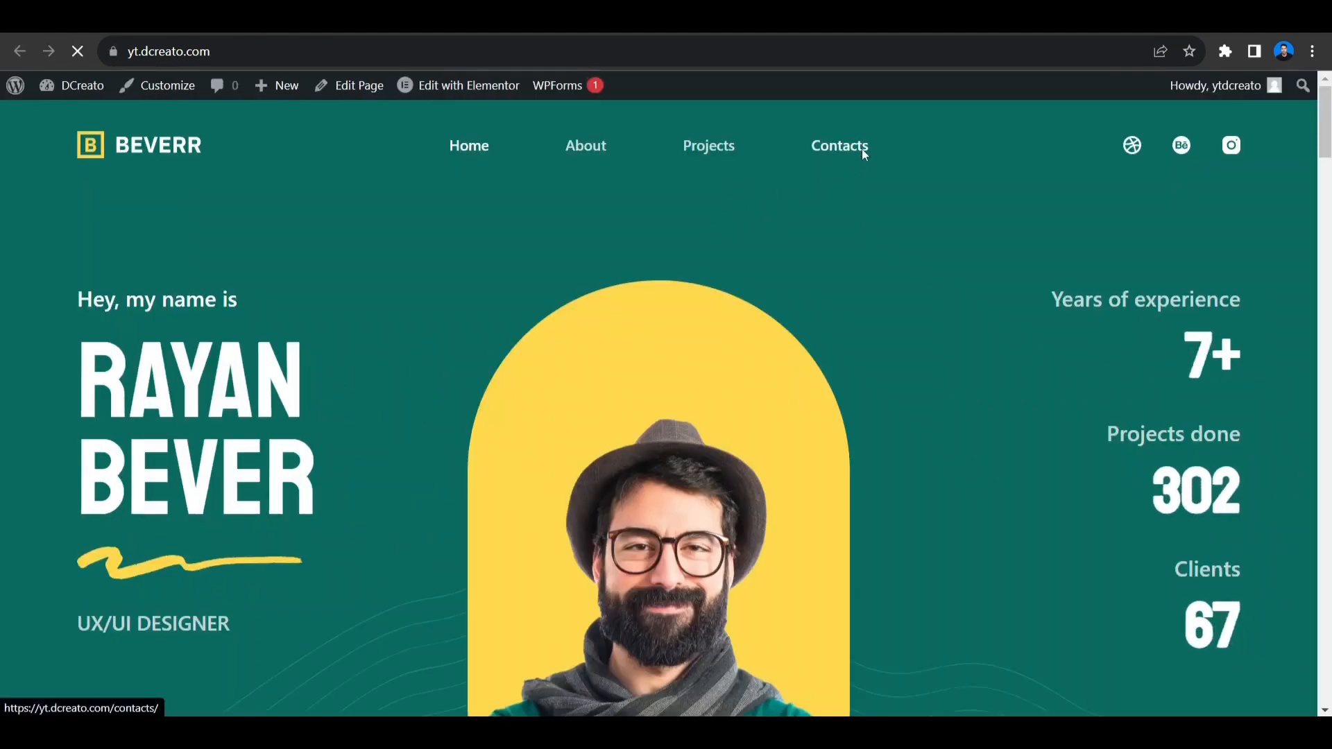
pyautogui.click(863, 149)
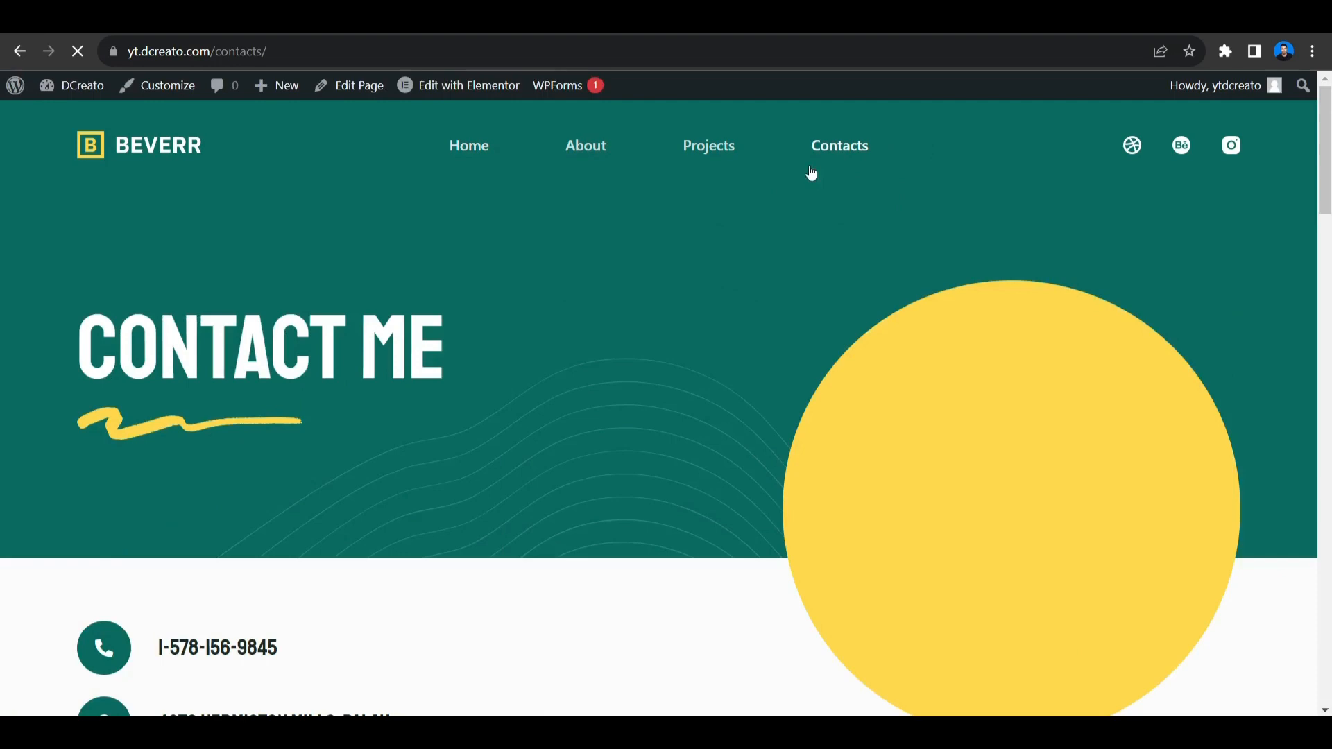
pyautogui.click(401, 51)
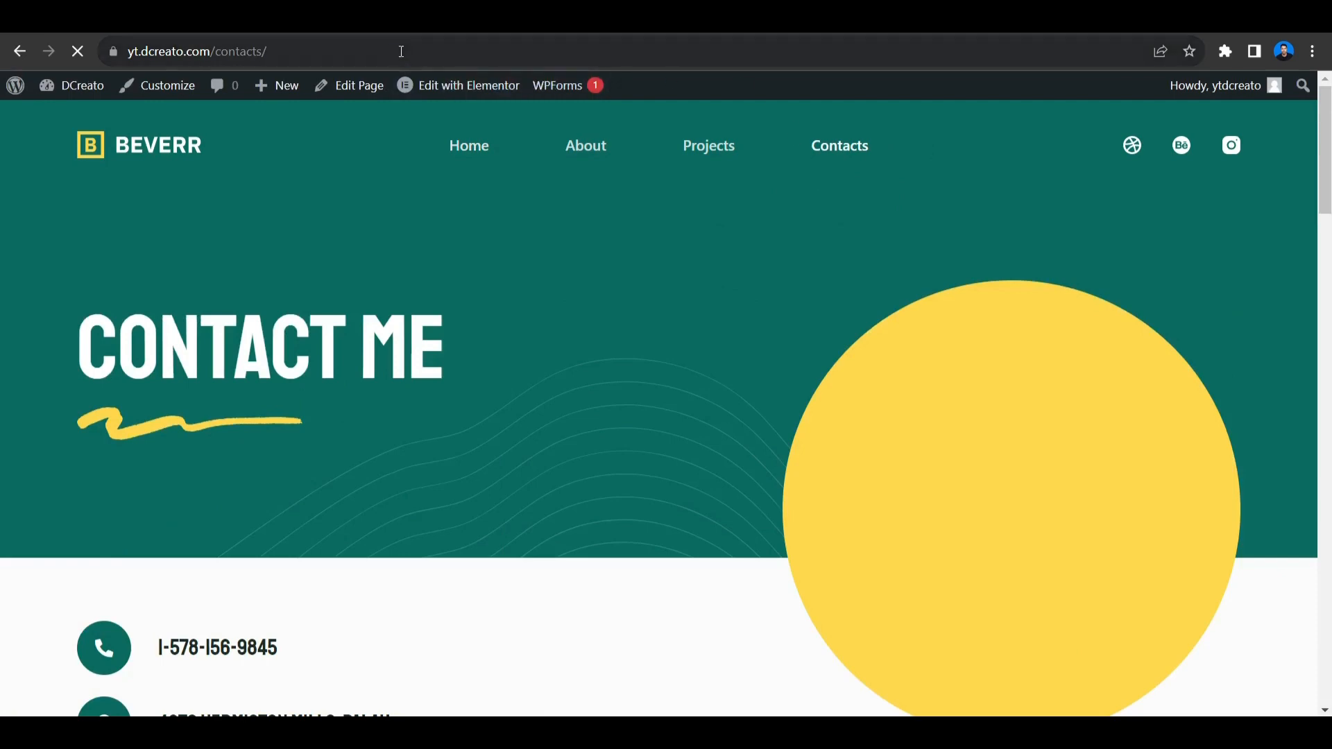
pyautogui.hotkey('ctrl', 'a')
pyautogui.hotkey('ctrl', 'c')
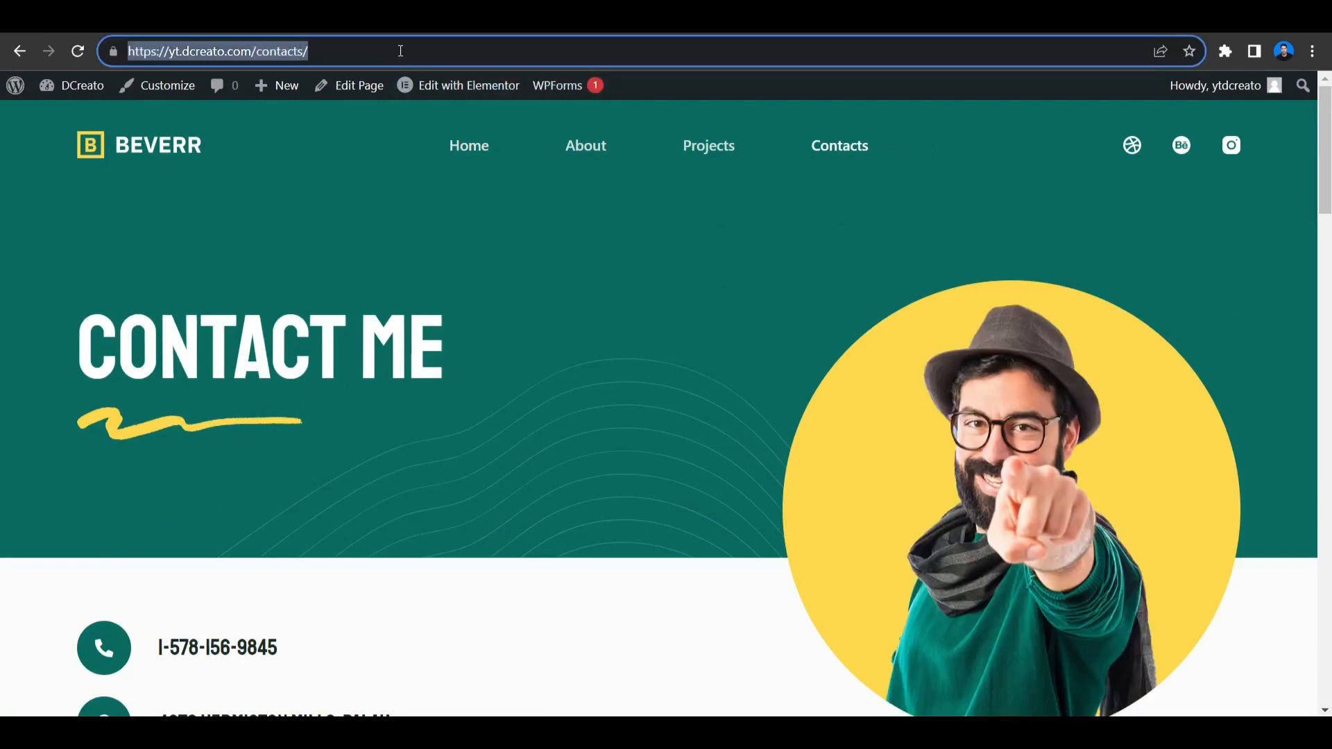
pyautogui.click(400, 162)
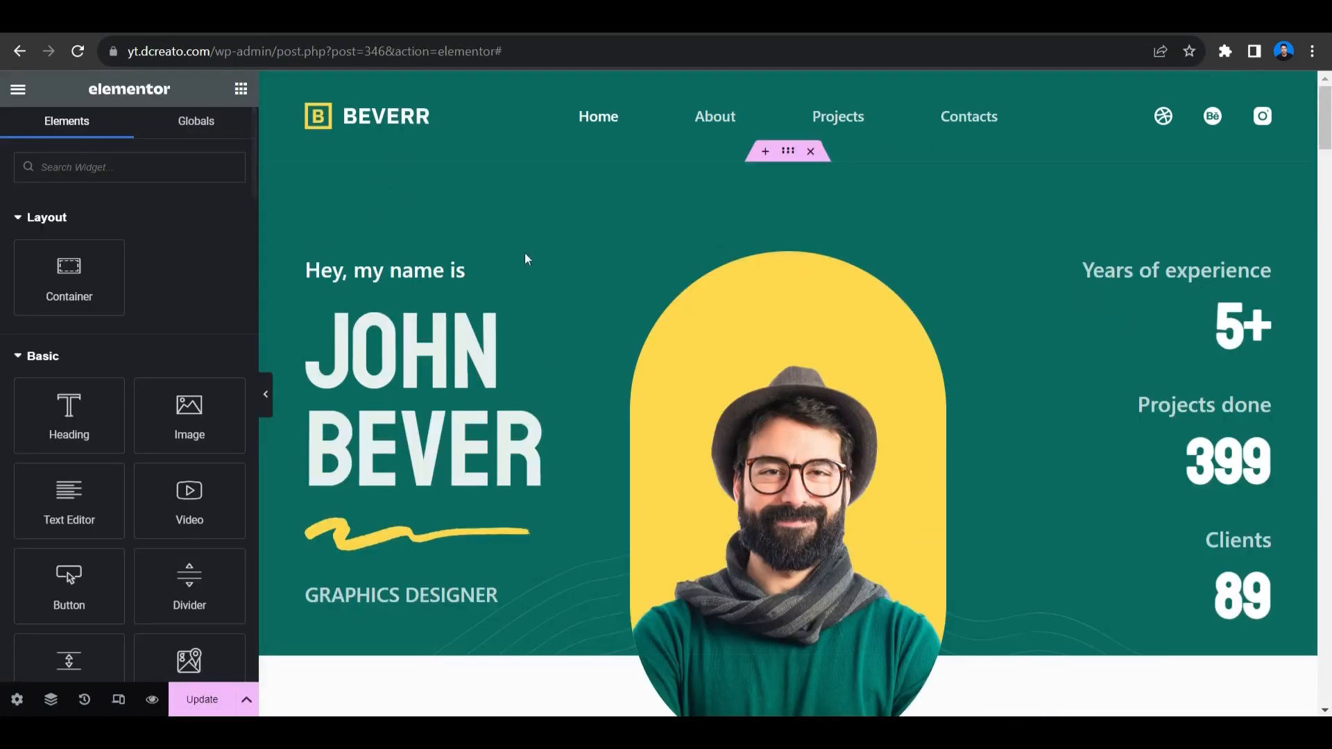
pyautogui.scroll(-15, 614, 476)
pyautogui.scroll(-10, 703, 508)
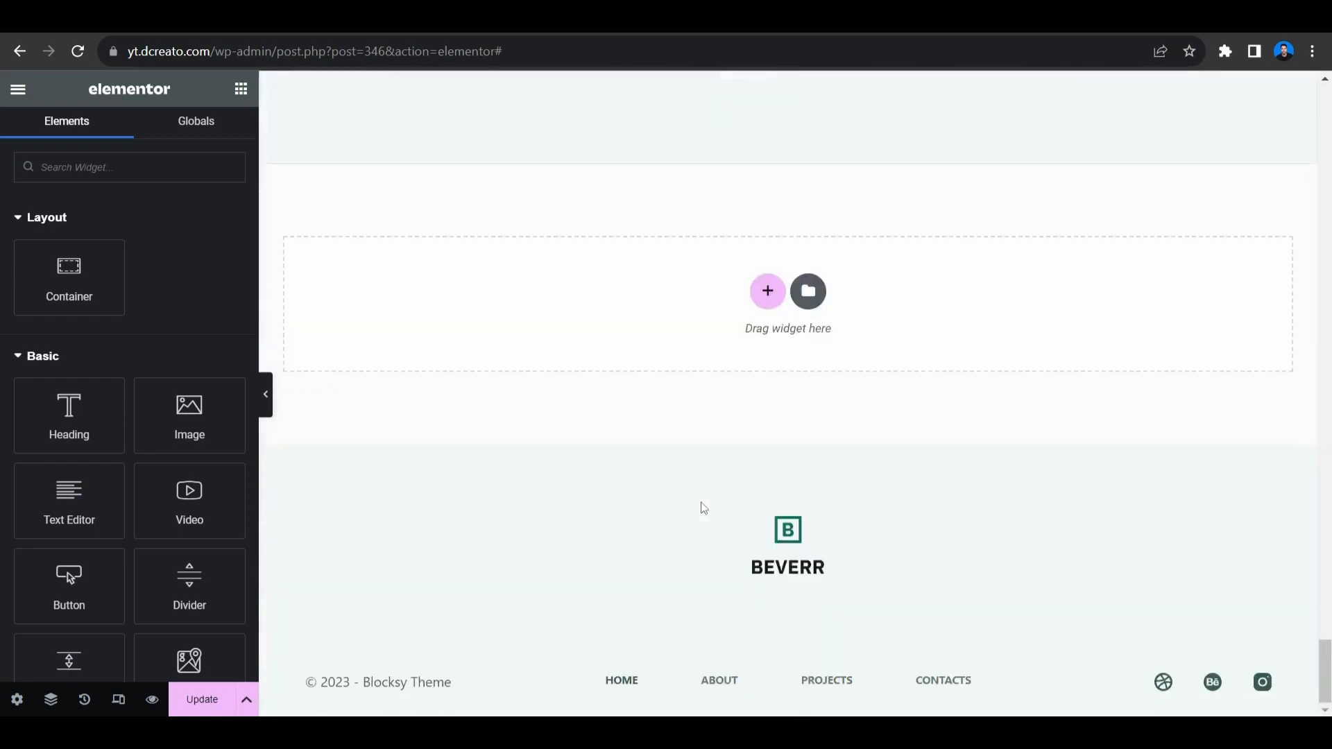
pyautogui.scroll(5, 700, 513)
pyautogui.scroll(-3, 684, 537)
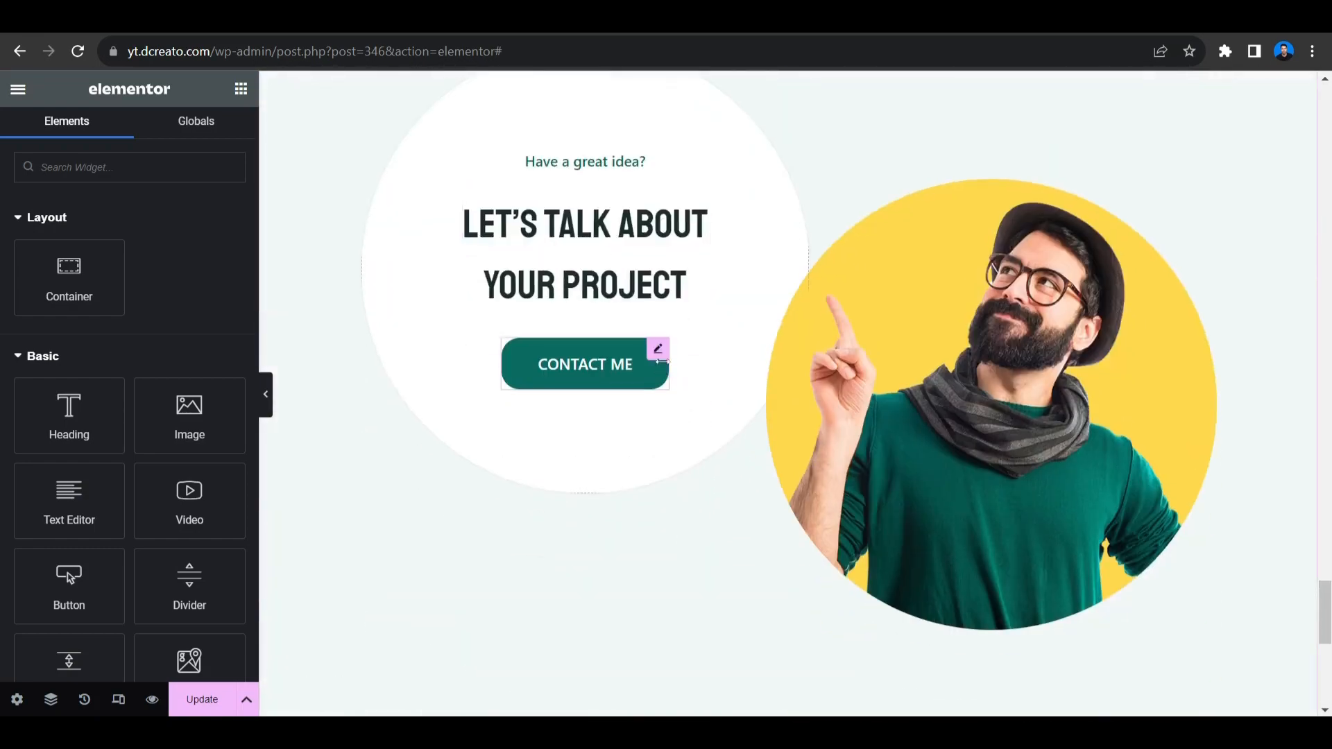
pyautogui.click(664, 365)
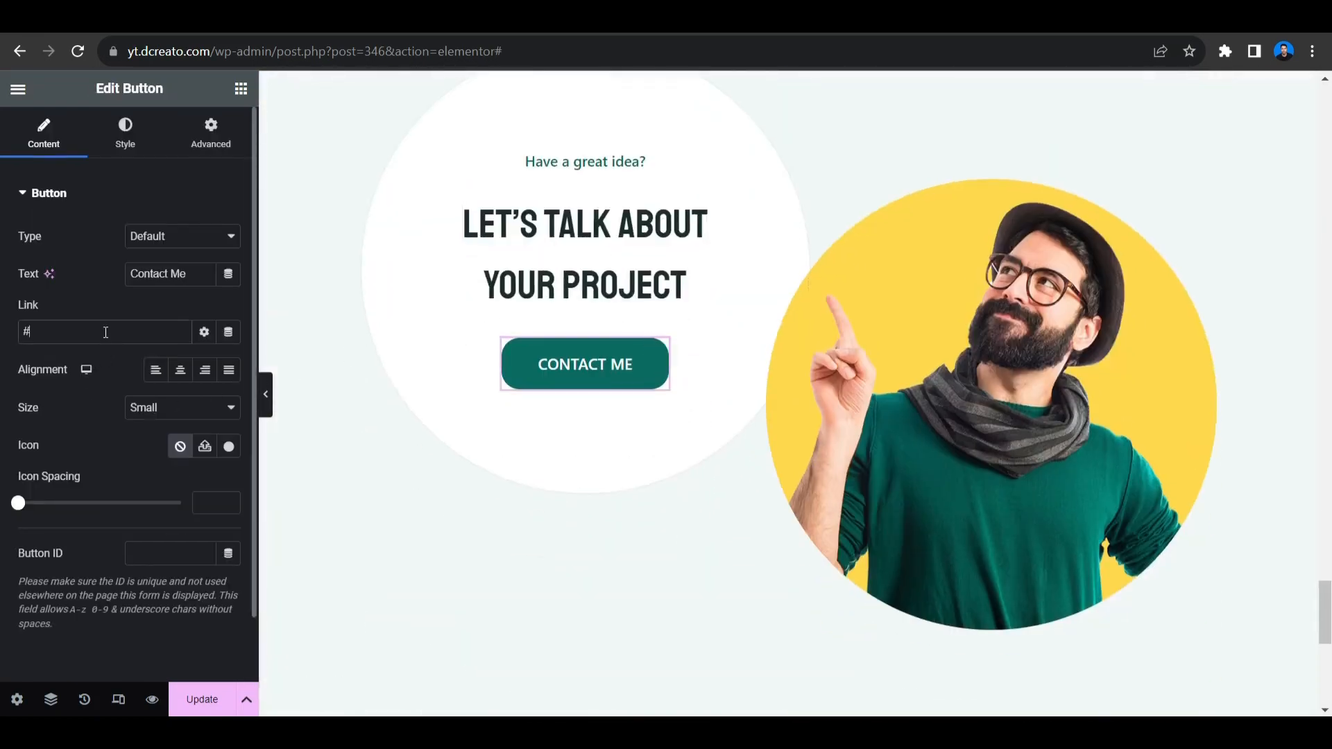
pyautogui.hotkey('ctrl', 'v')
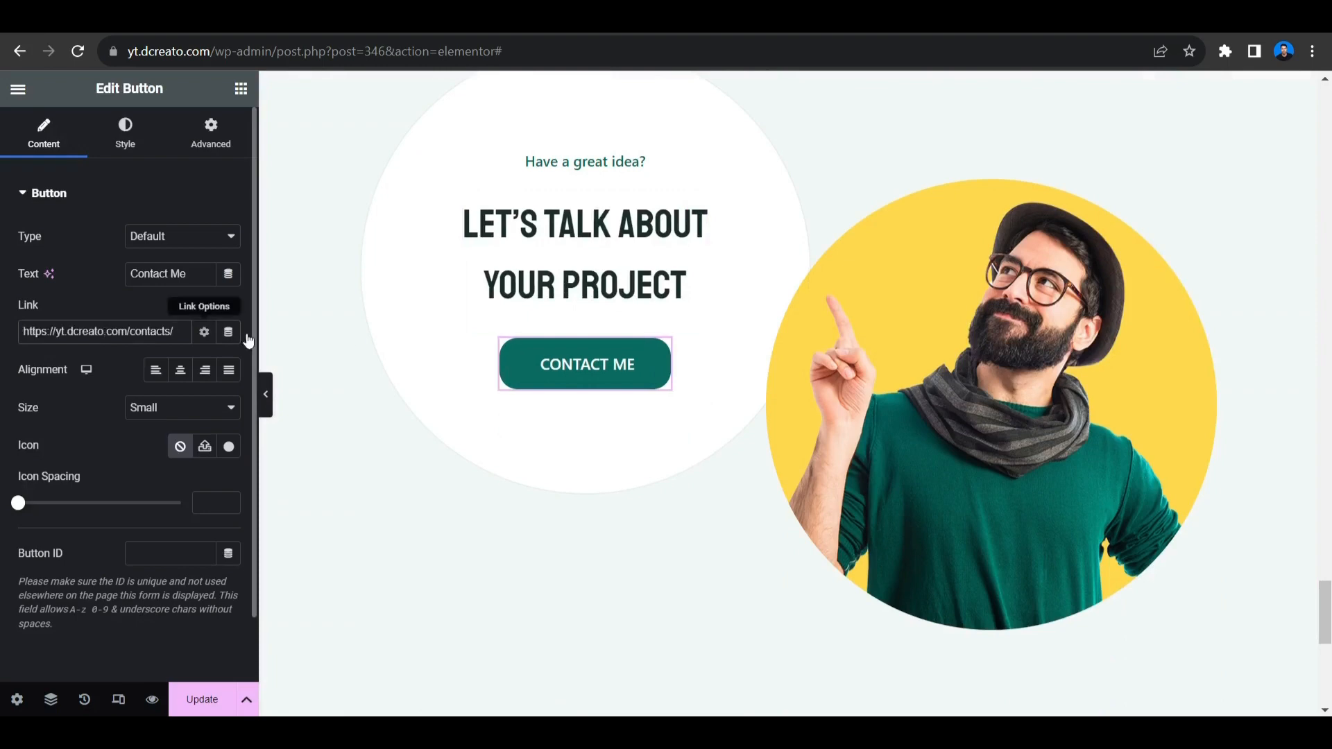
# Update the Home page and preview the changes
pyautogui.click(198, 703)
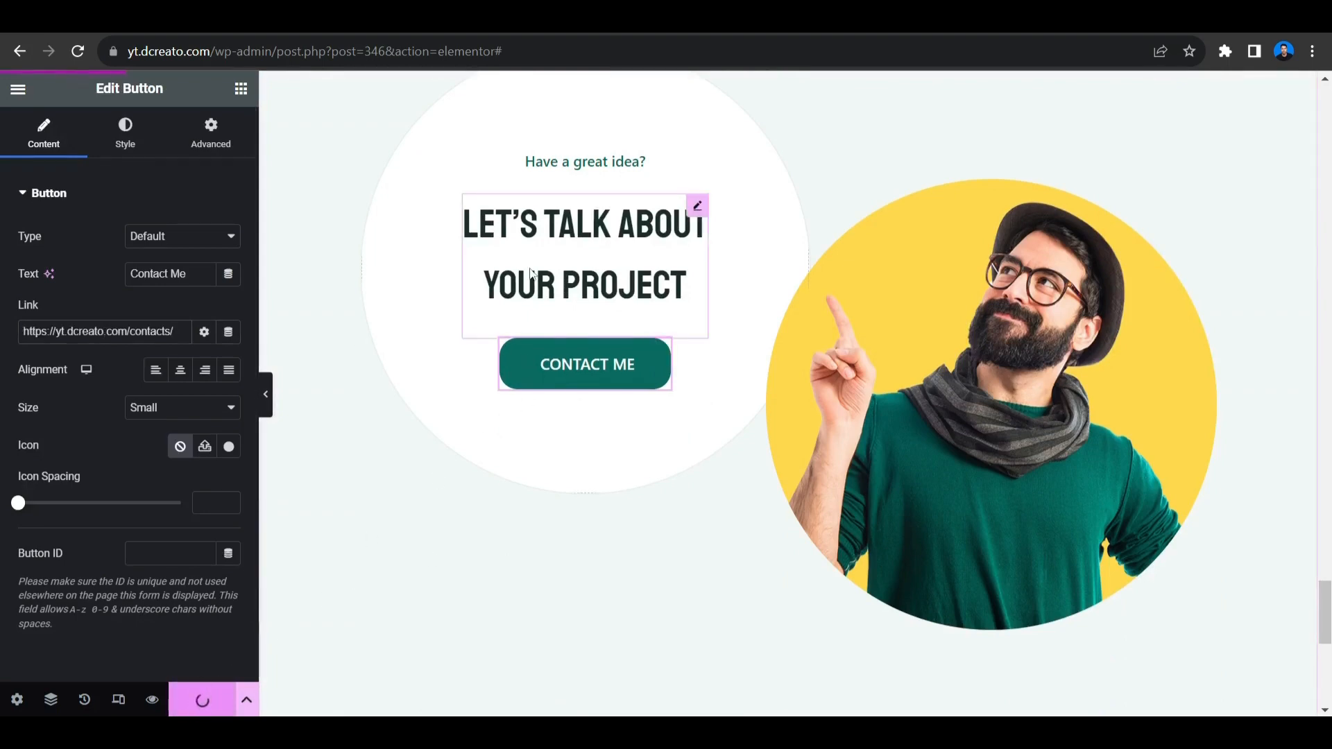
pyautogui.click(151, 700)
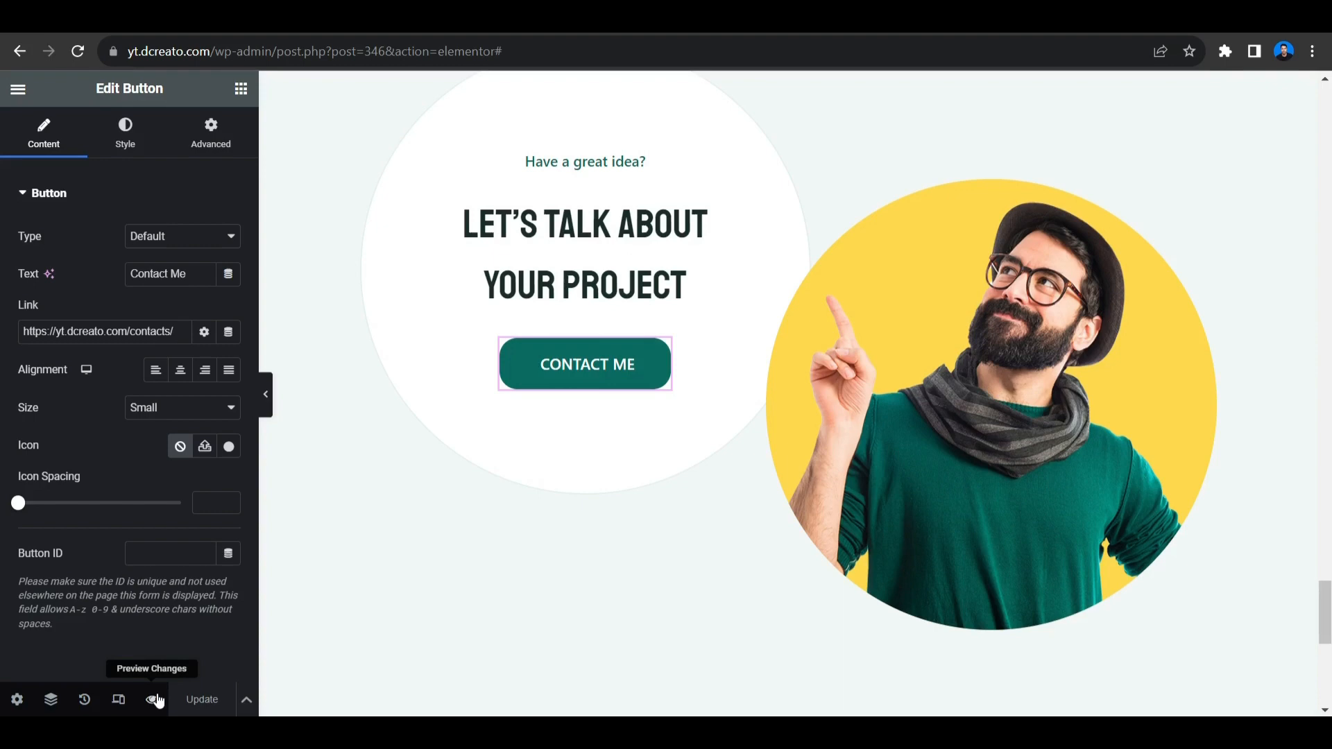
pyautogui.scroll(-8, 779, 589)
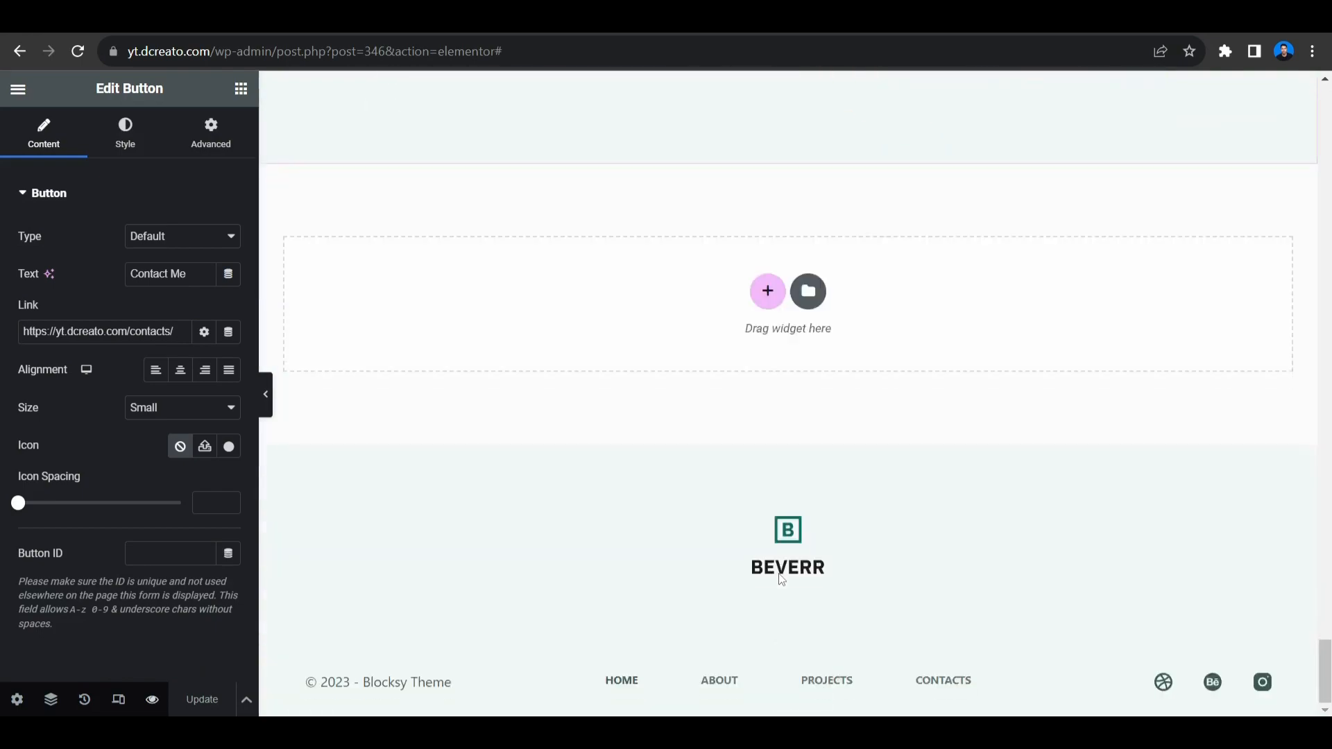
pyautogui.scroll(4, 818, 496)
pyautogui.scroll(-4, 805, 472)
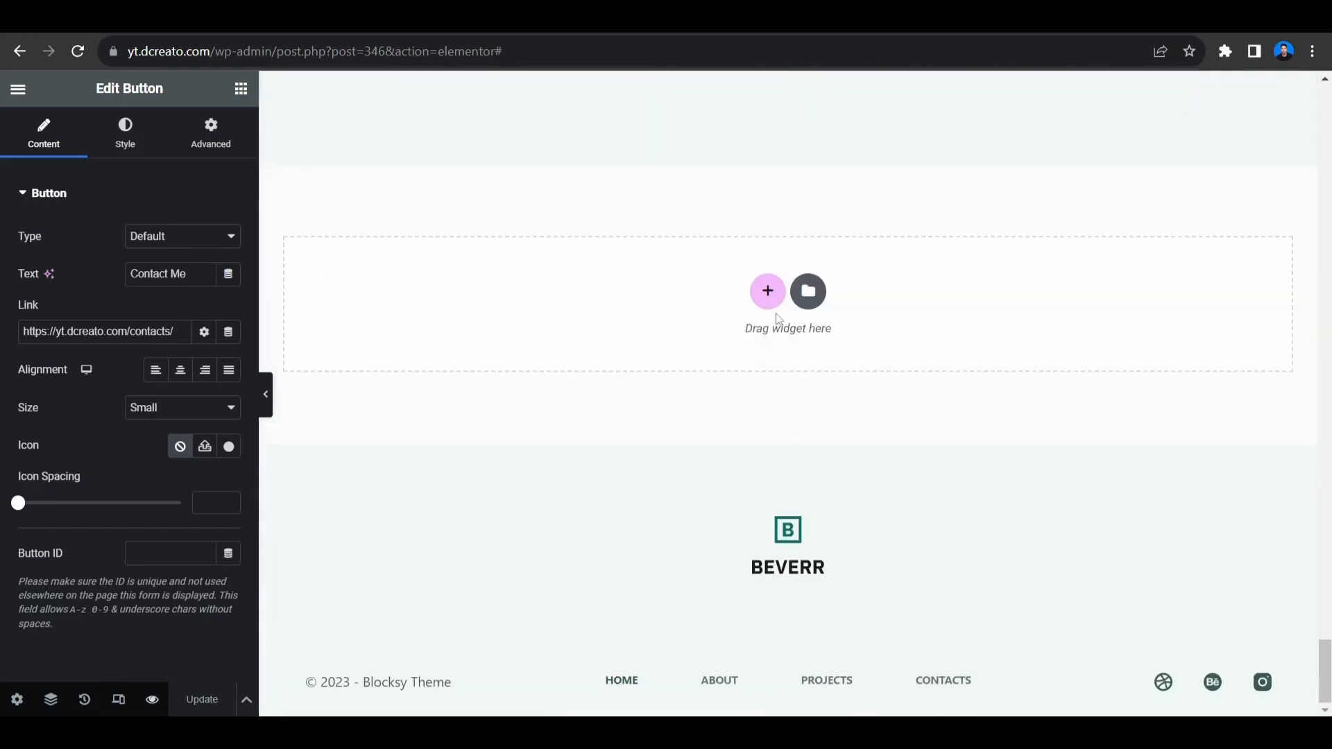
pyautogui.scroll(20, 750, 451)
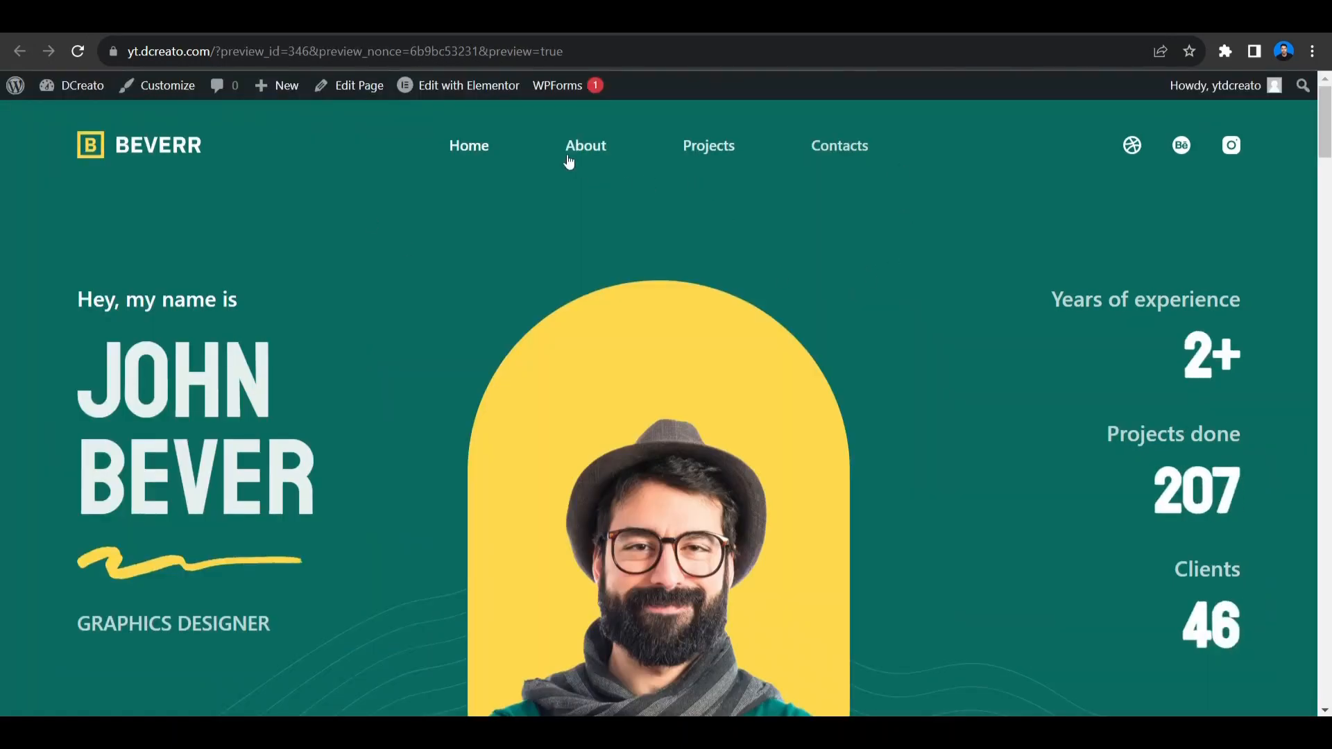
# Open the About page from the site preview and look through its services, awards, banner and testimonial sections down to the footer
pyautogui.click(605, 146)
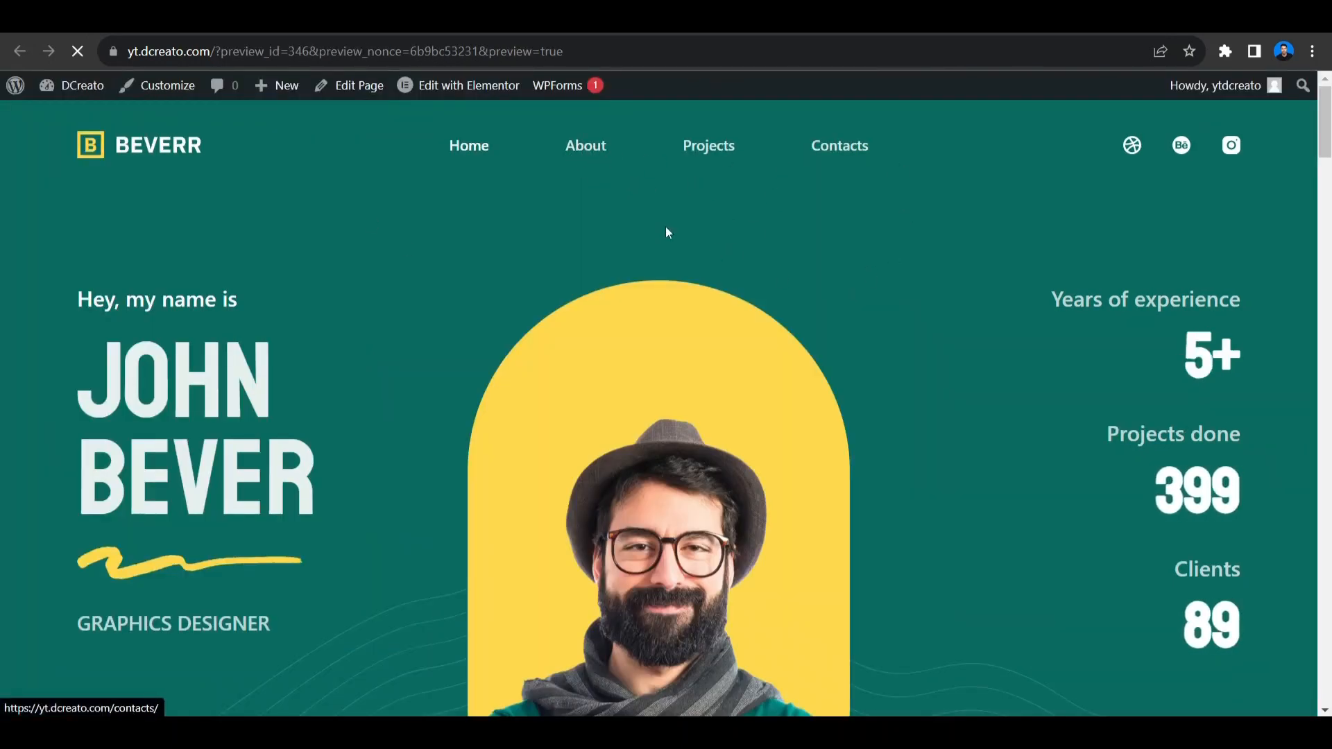
pyautogui.scroll(-6, 306, 488)
pyautogui.scroll(-9, 720, 337)
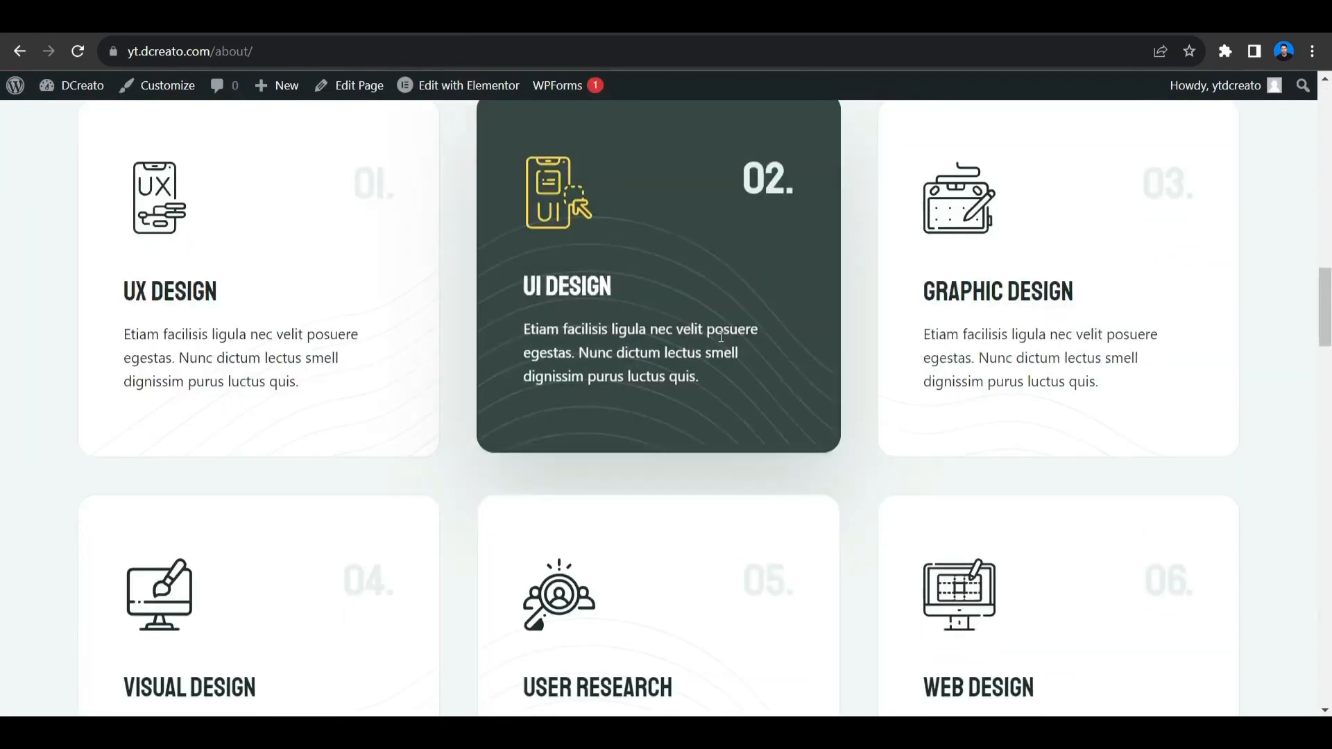
pyautogui.scroll(-15, 375, 481)
pyautogui.scroll(15, 460, 360)
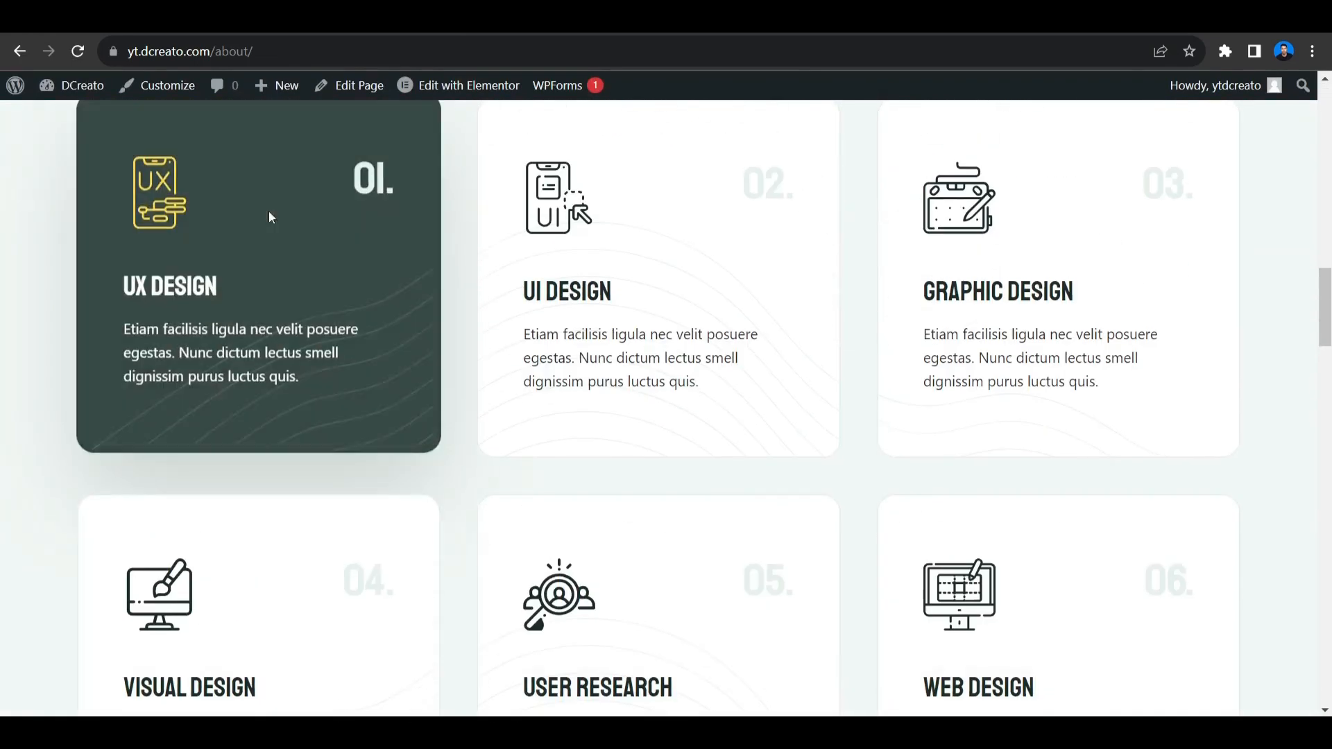
pyautogui.scroll(-5, 1052, 300)
pyautogui.scroll(-9, 515, 362)
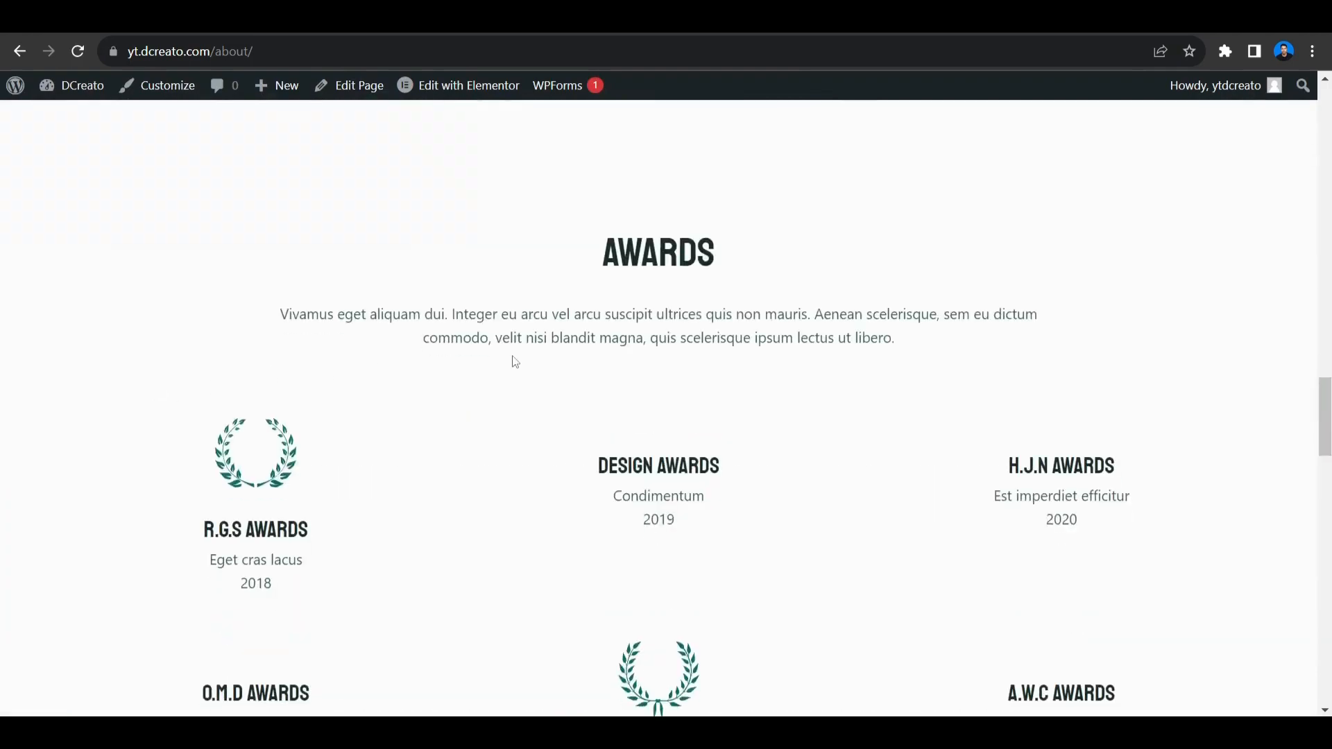
pyautogui.scroll(-17, 516, 362)
pyautogui.scroll(4, 865, 299)
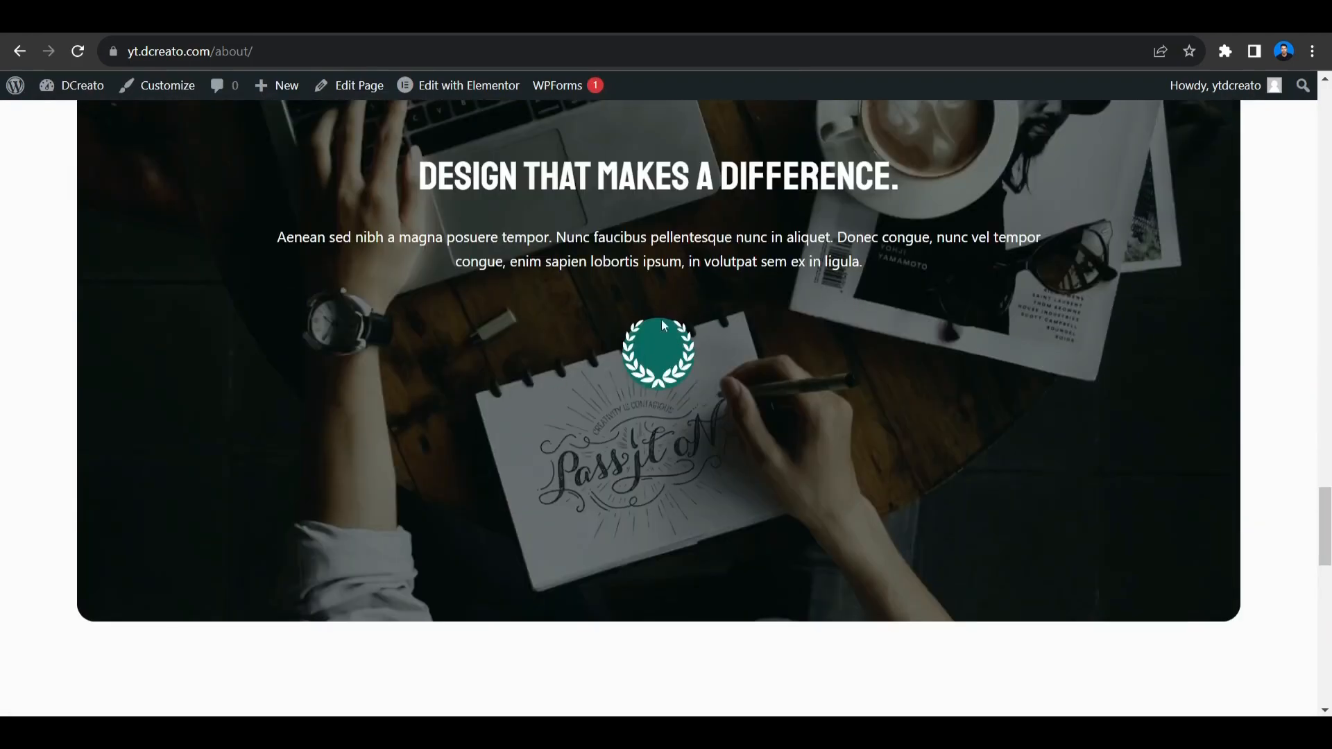
pyautogui.scroll(-13, 663, 326)
pyautogui.scroll(4, 577, 265)
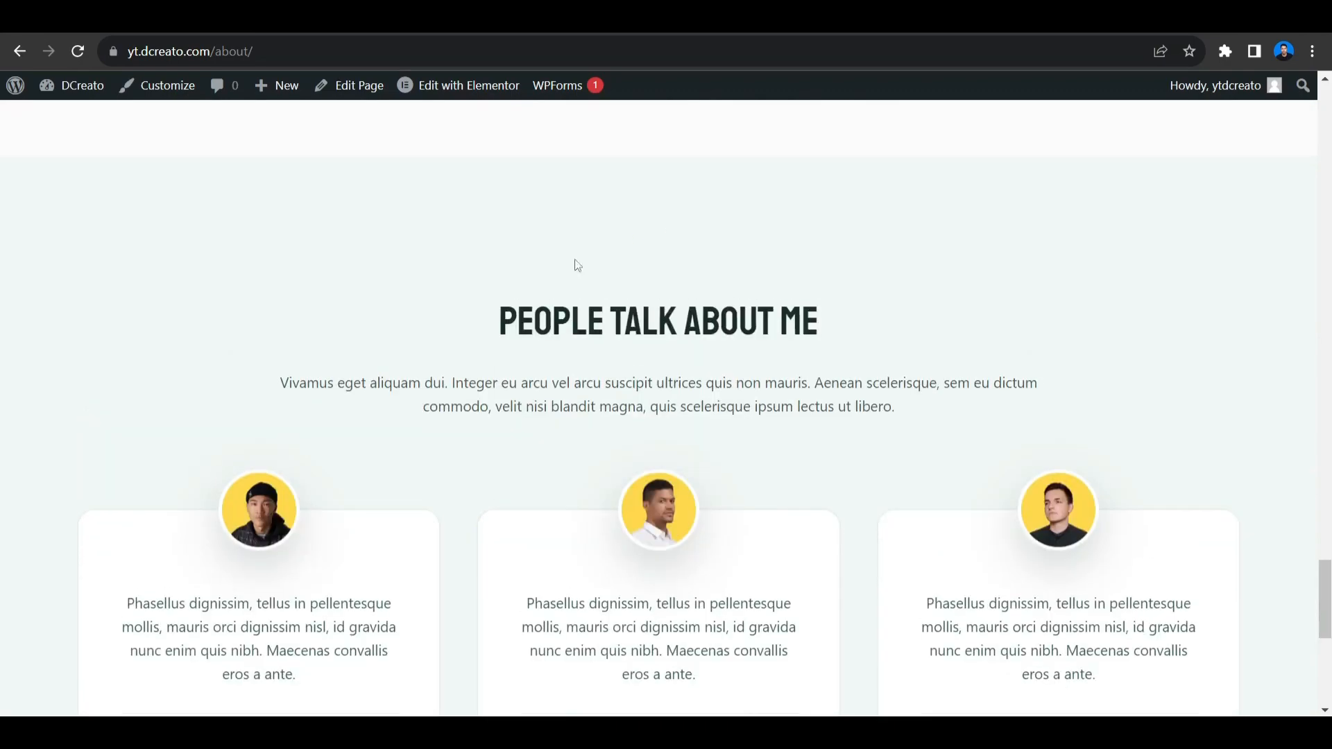
pyautogui.scroll(-6, 737, 363)
pyautogui.scroll(7, 737, 359)
pyautogui.scroll(-9, 583, 416)
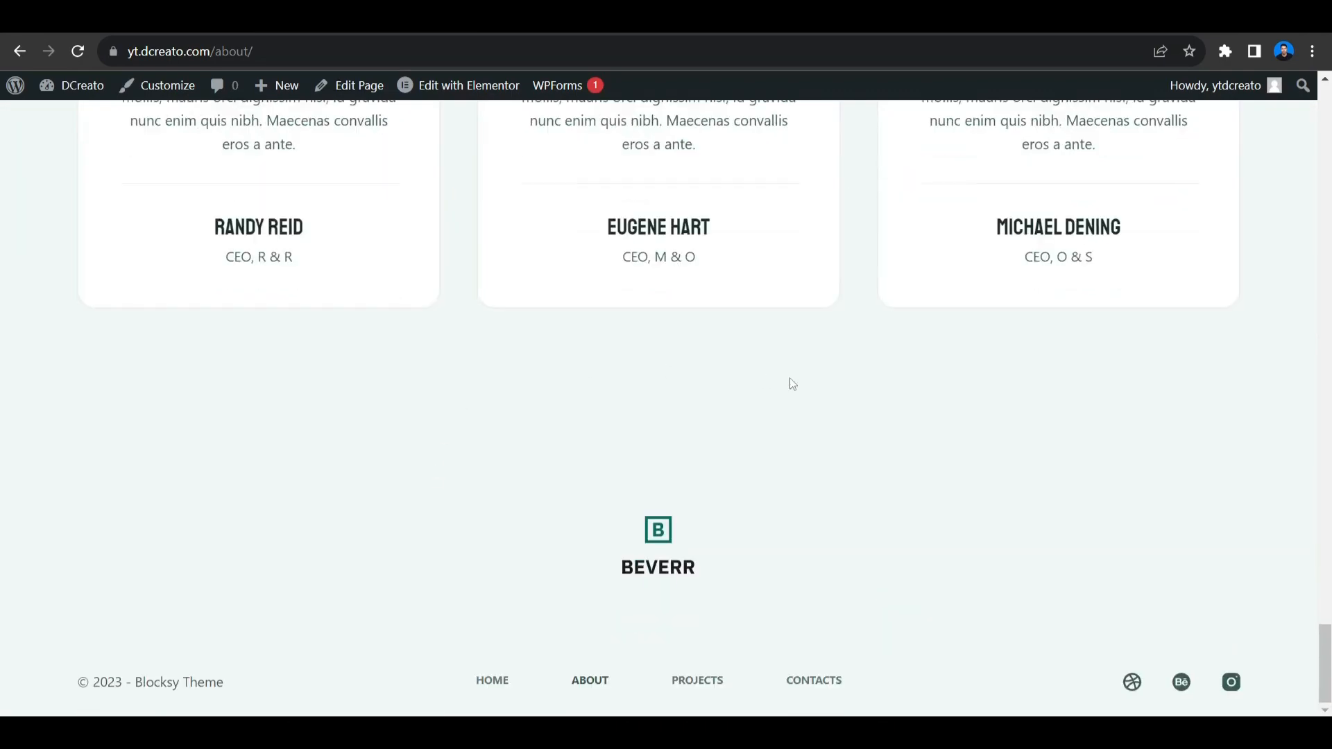
# Open the Projects page from the site header, look through the project grid and load more projects
pyautogui.scroll(8, 664, 402)
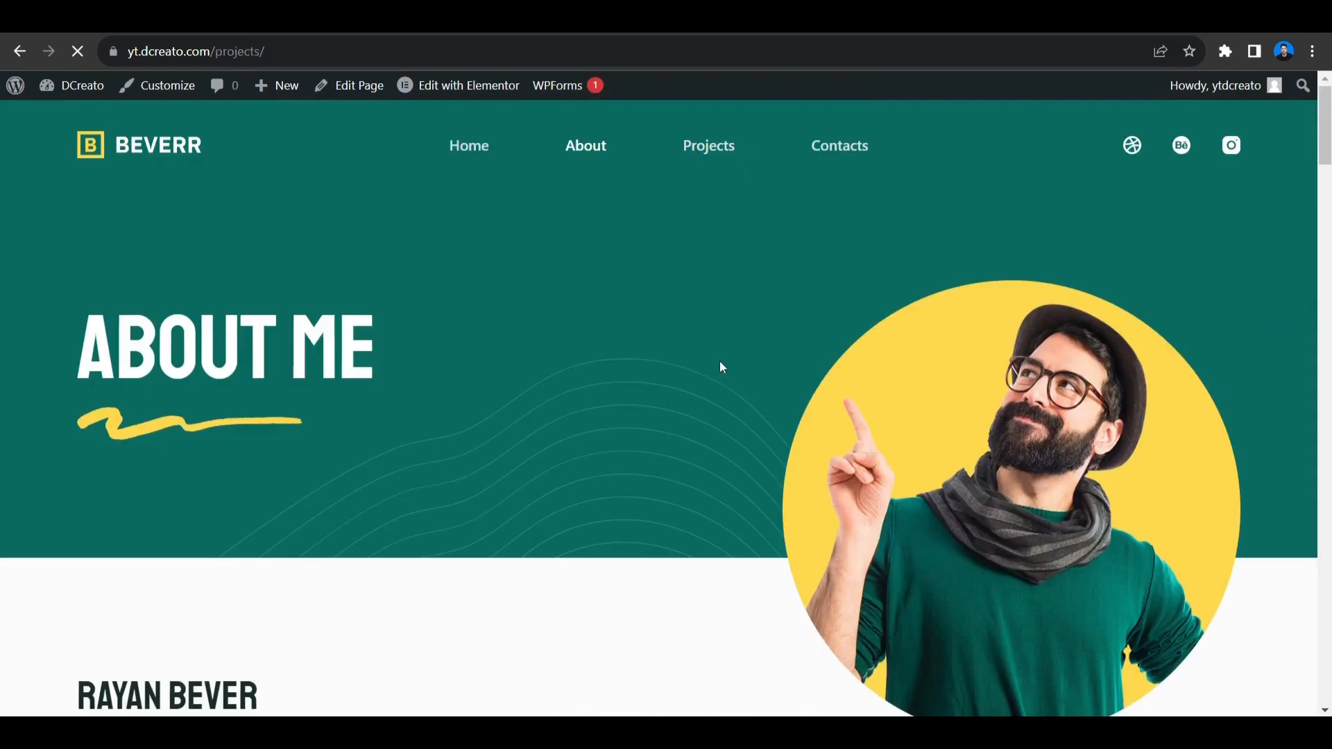
pyautogui.scroll(-15, 362, 375)
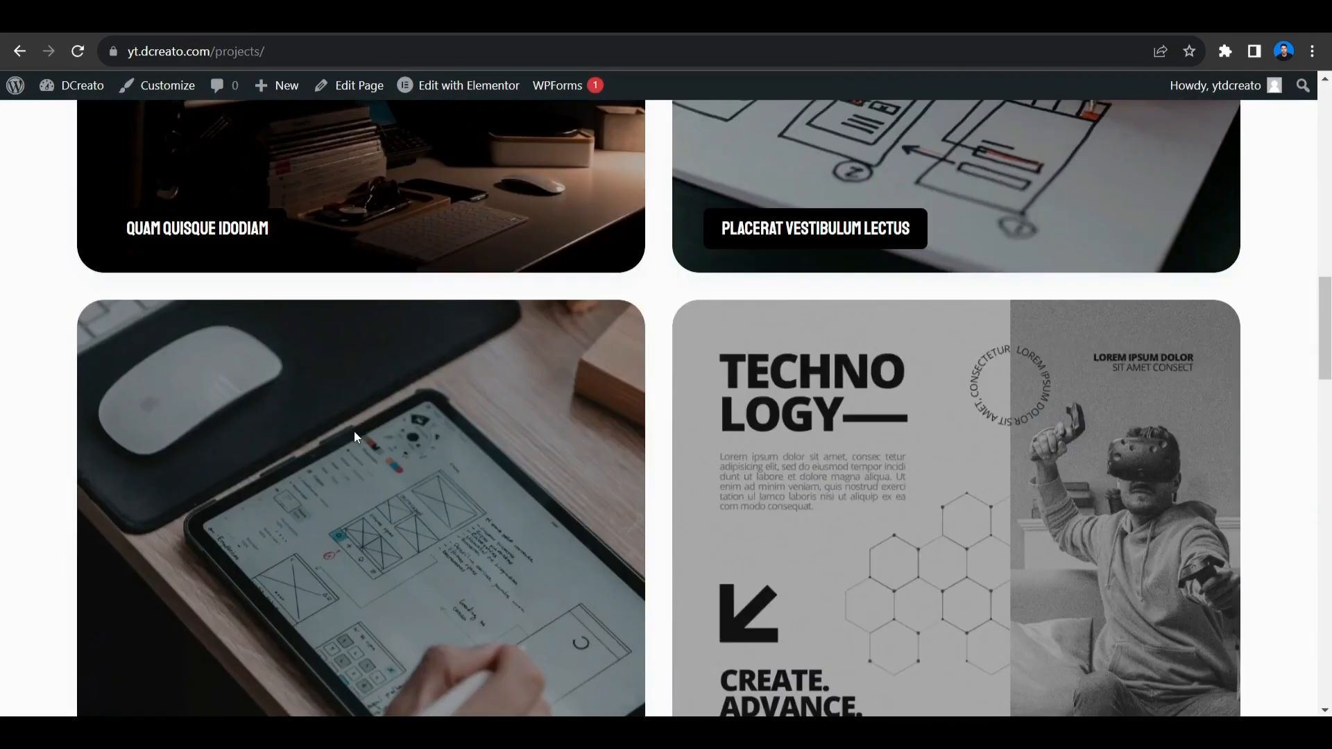
pyautogui.scroll(-8, 826, 384)
pyautogui.scroll(-9, 500, 398)
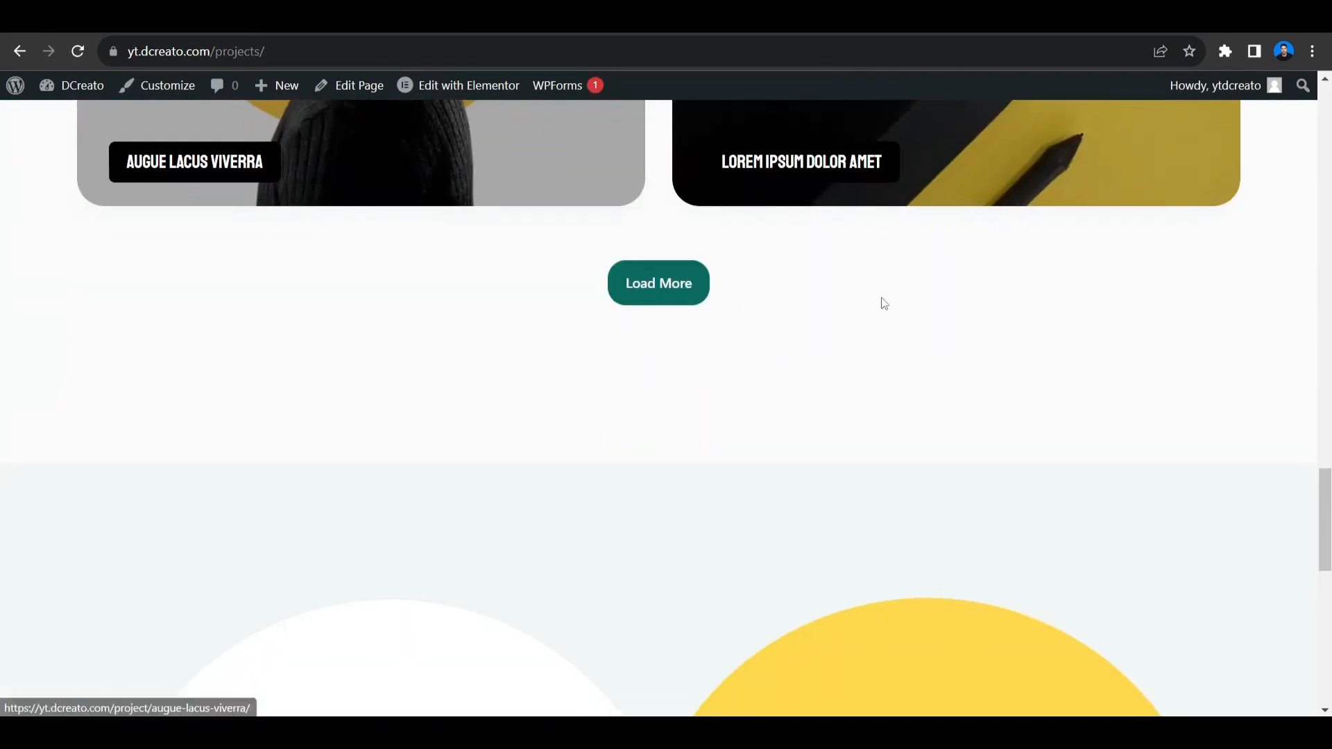
pyautogui.click(645, 289)
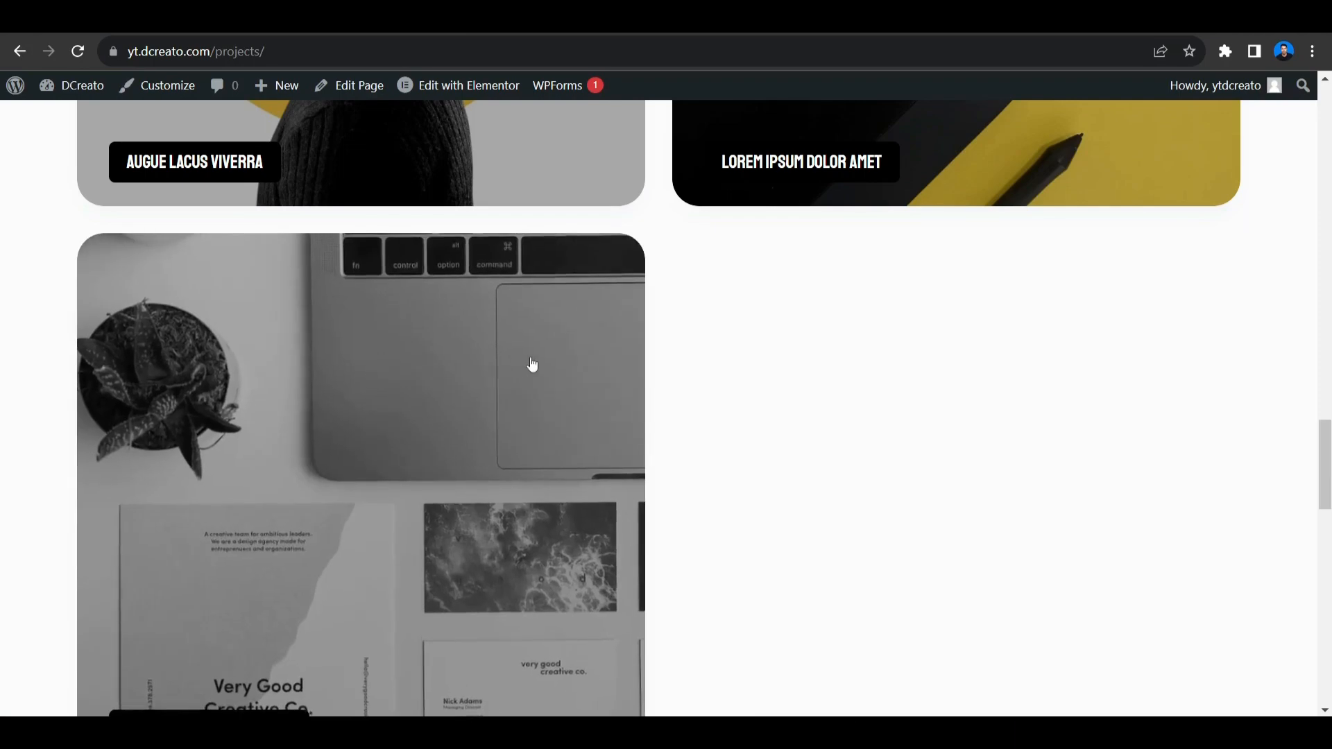
pyautogui.scroll(-13, 825, 305)
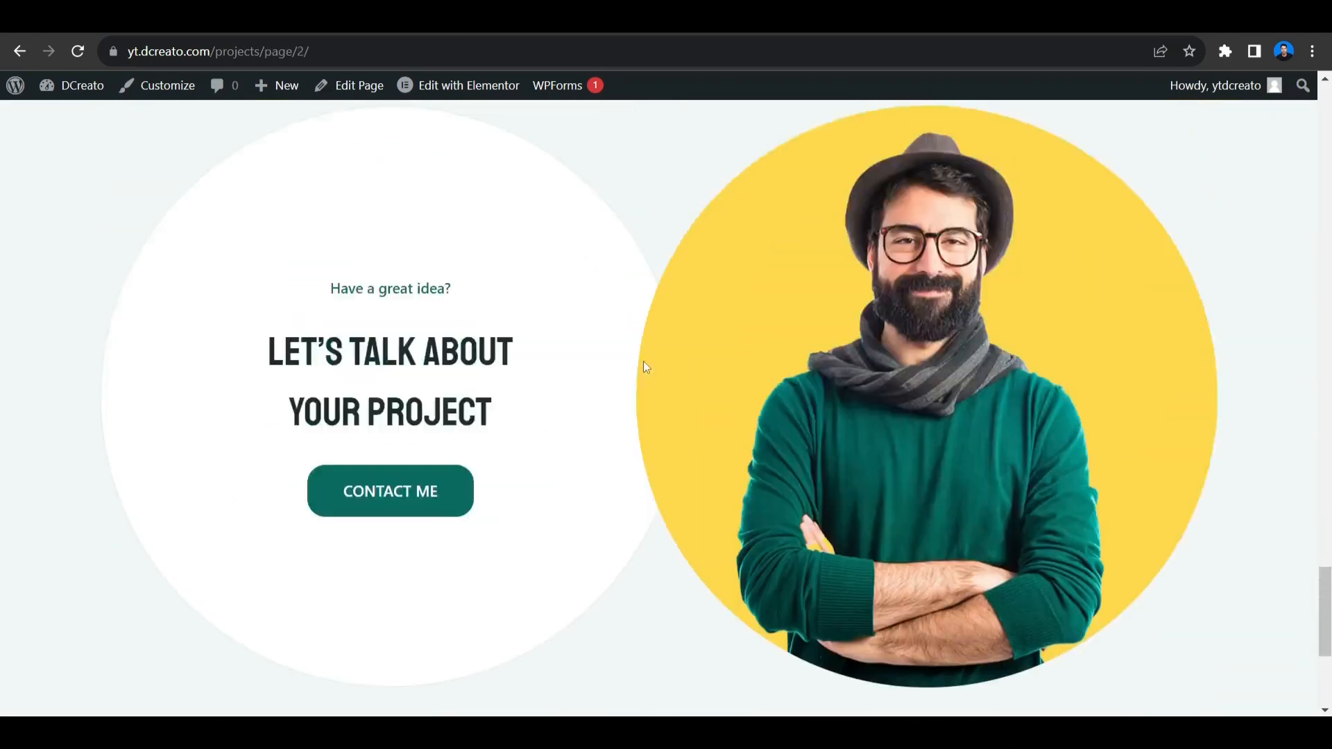
# Open the Projects page in the Elementor editor and select the portrait image beside the Case Studies heading
pyautogui.scroll(20, 646, 368)
pyautogui.click(500, 98)
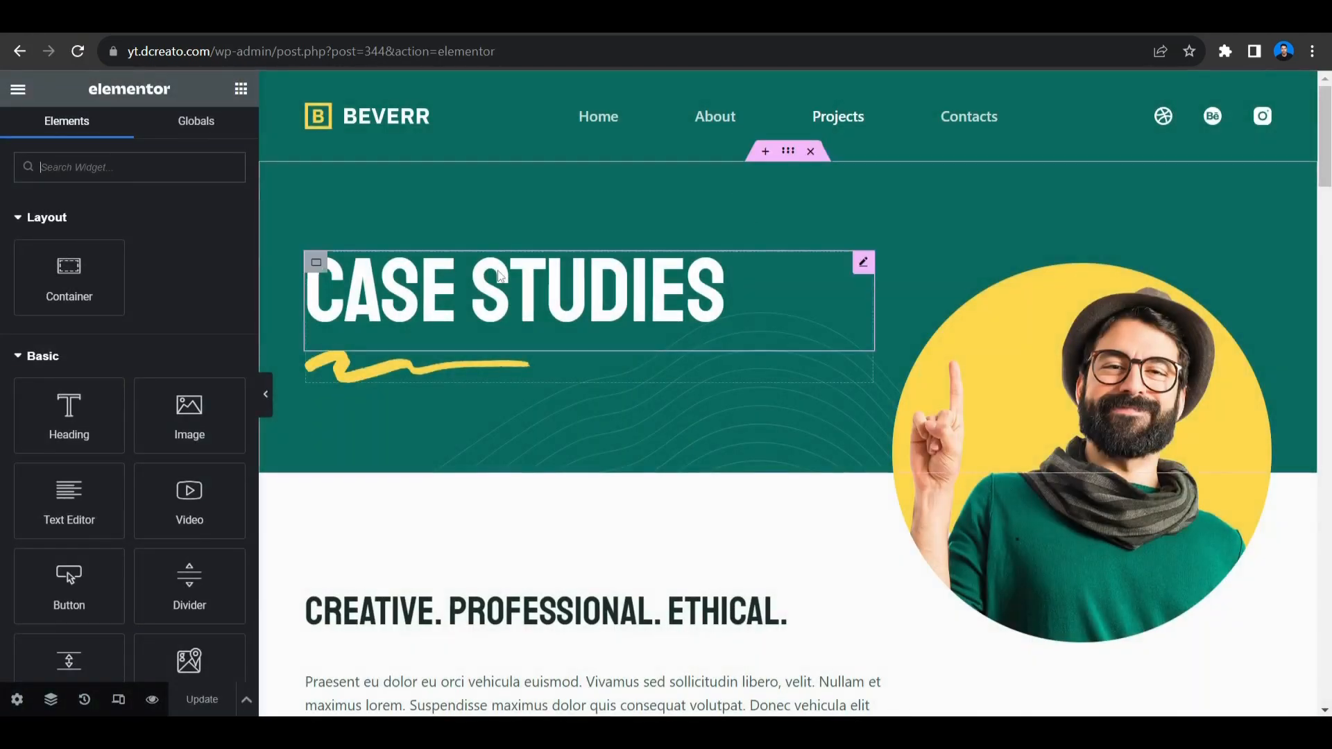
pyautogui.click(1057, 532)
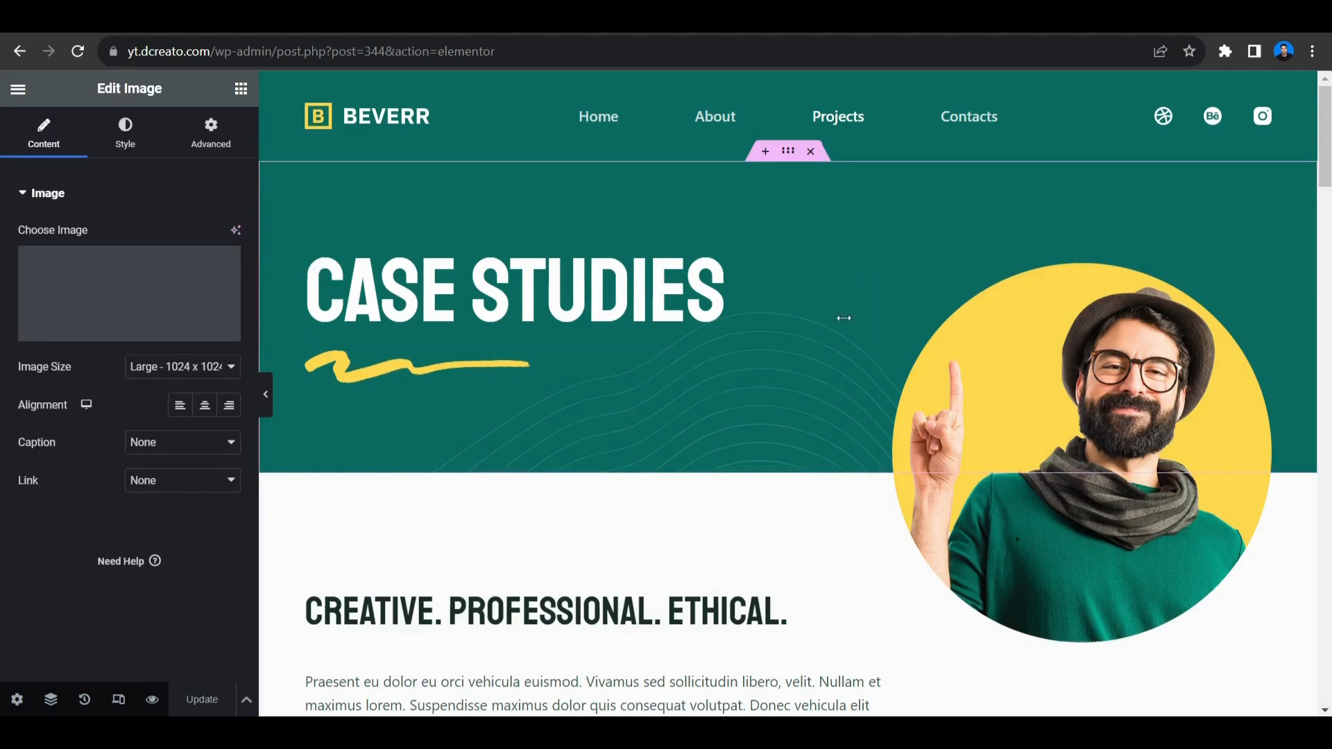
# Select the project grid's container and its shortcode widget to view their settings, and look through the listed projects
pyautogui.scroll(-4, 449, 491)
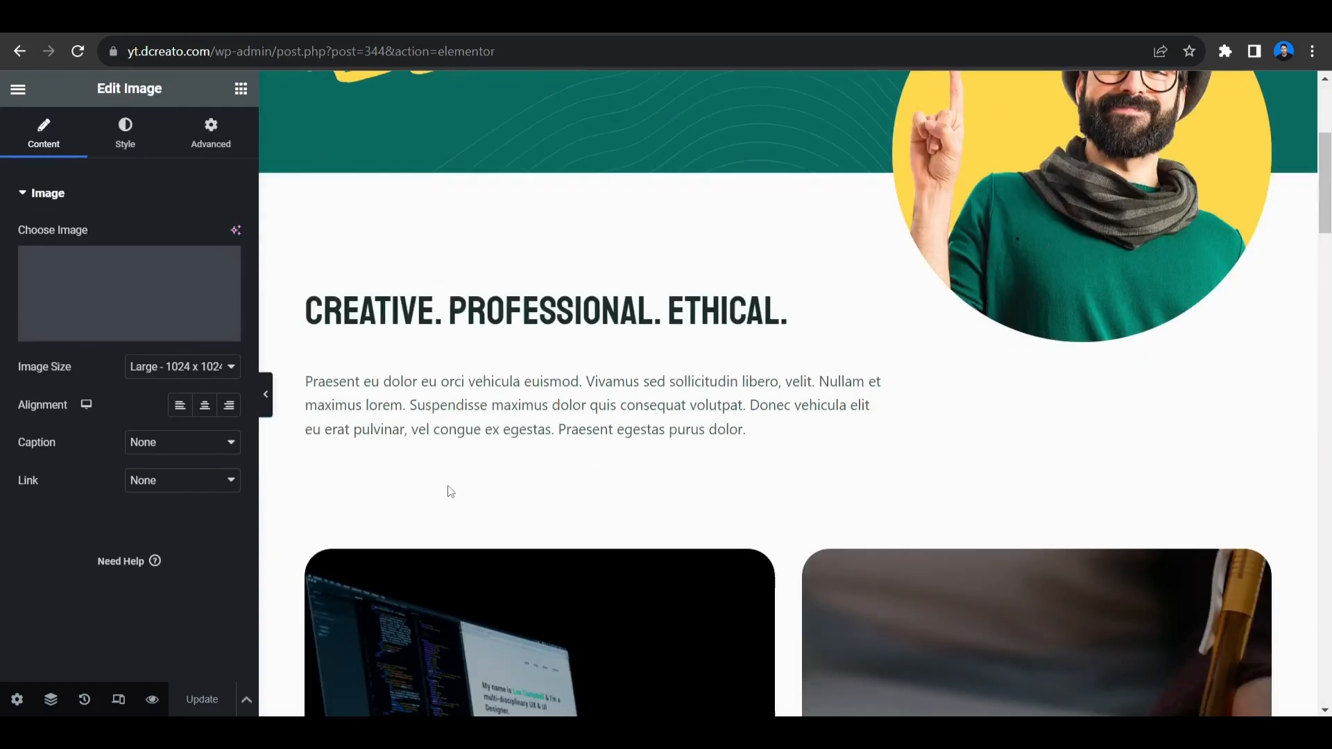
pyautogui.scroll(-5, 449, 491)
pyautogui.scroll(3, 693, 375)
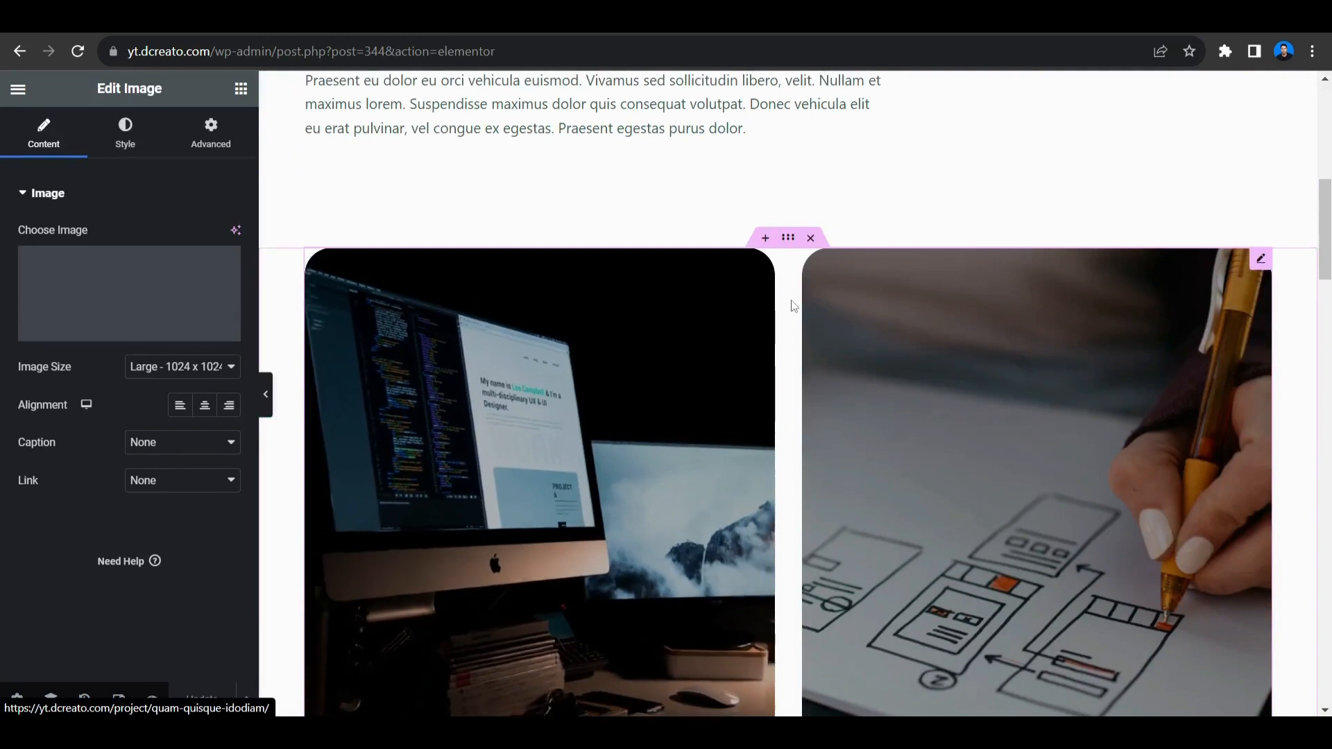
pyautogui.click(788, 255)
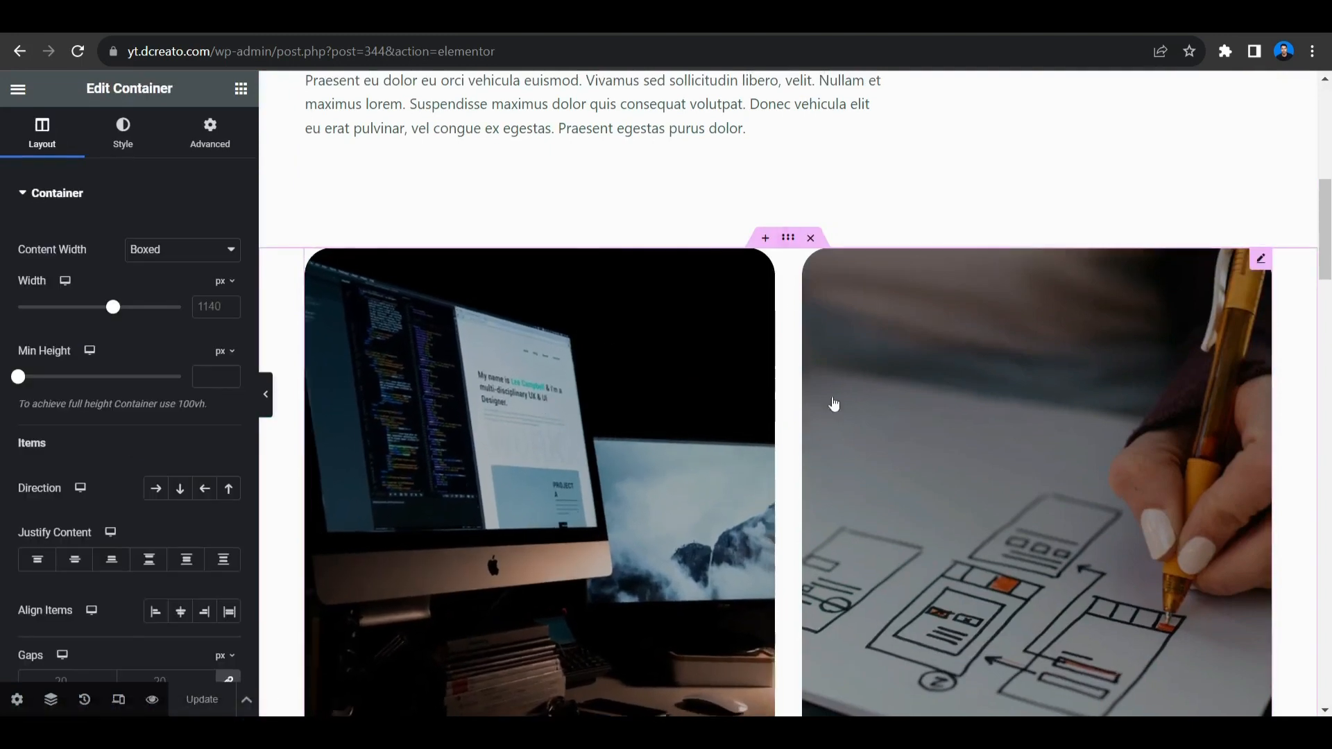
pyautogui.click(512, 497)
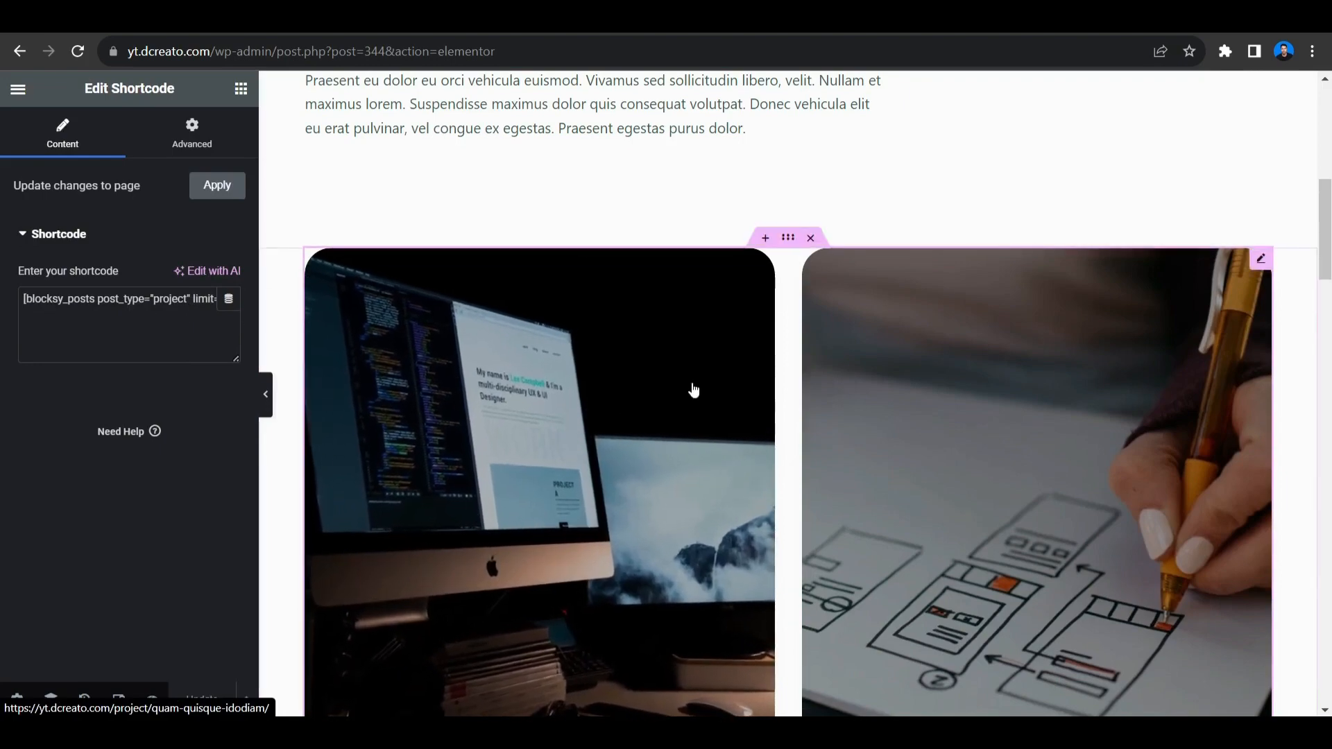
pyautogui.scroll(-4, 1000, 398)
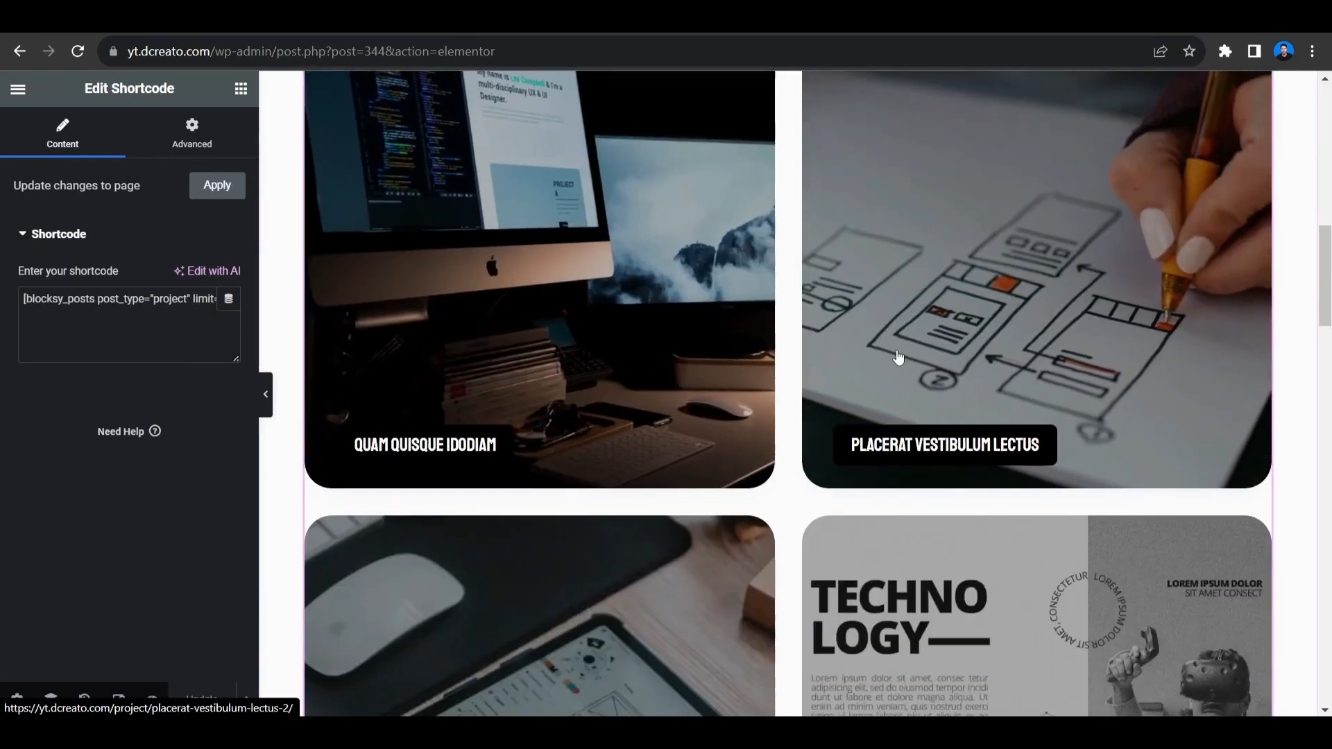
pyautogui.scroll(-4, 897, 360)
pyautogui.scroll(-10, 666, 369)
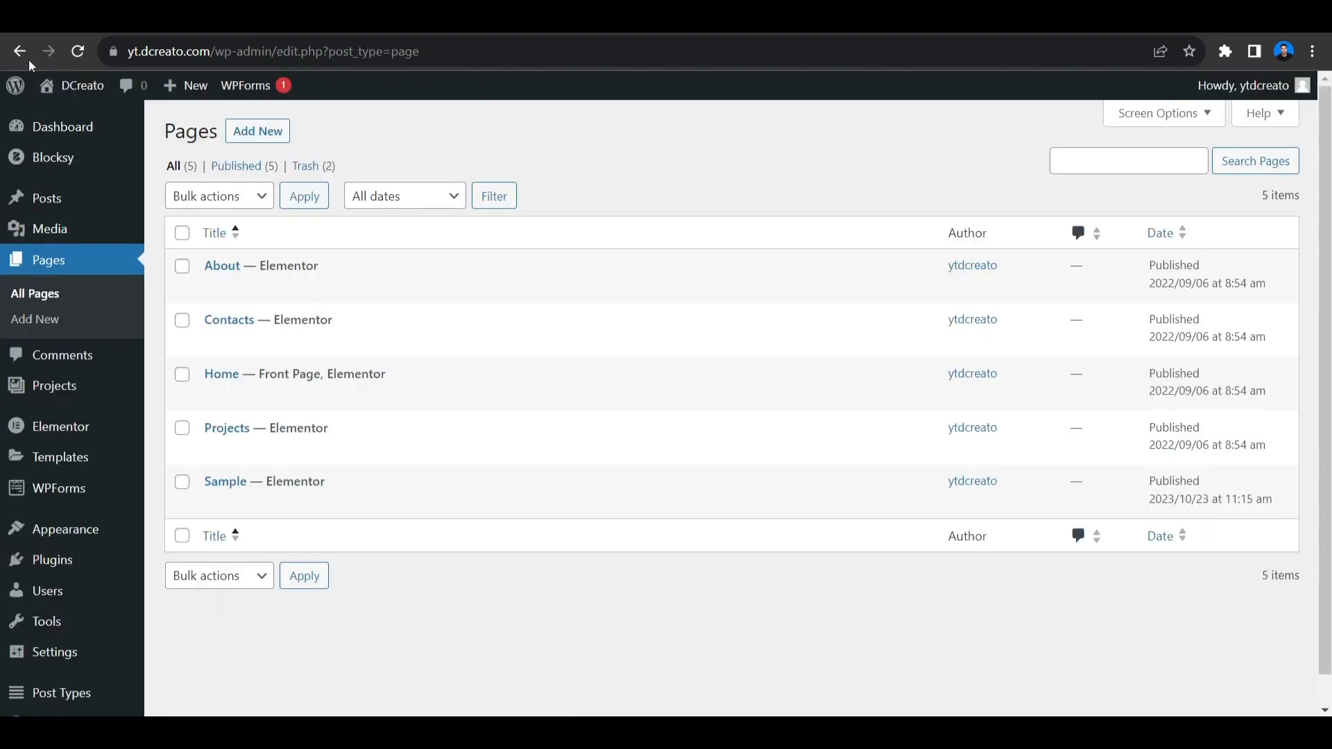
# Open the list of all posts in the WordPress dashboard
pyautogui.moveTo(54, 198)
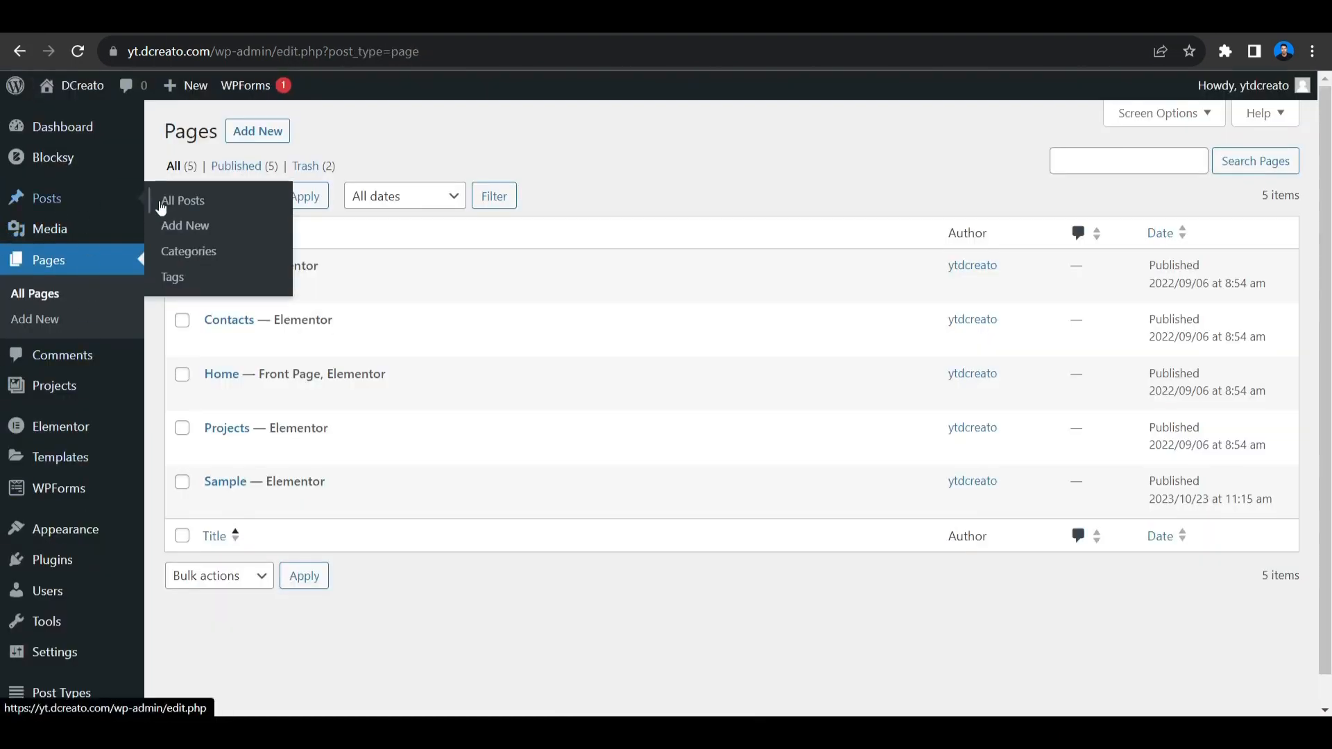
pyautogui.click(166, 202)
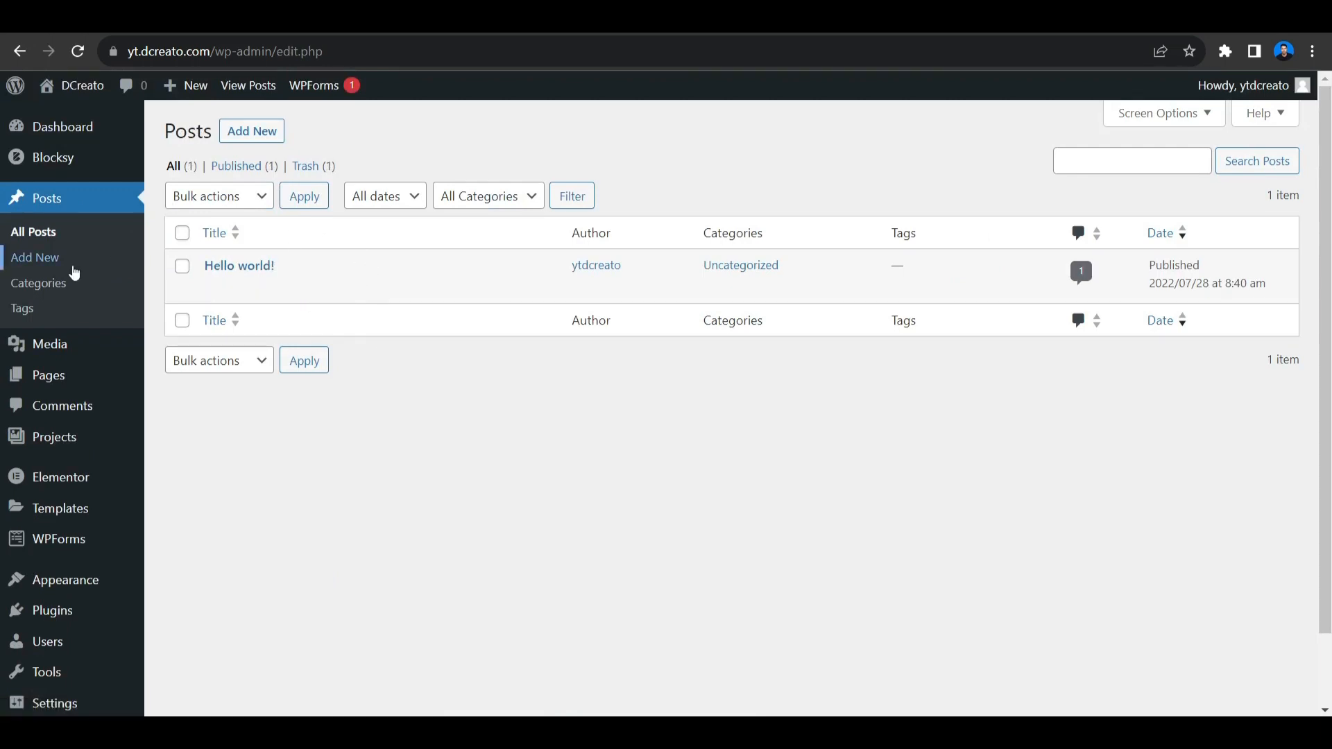
pyautogui.click(59, 285)
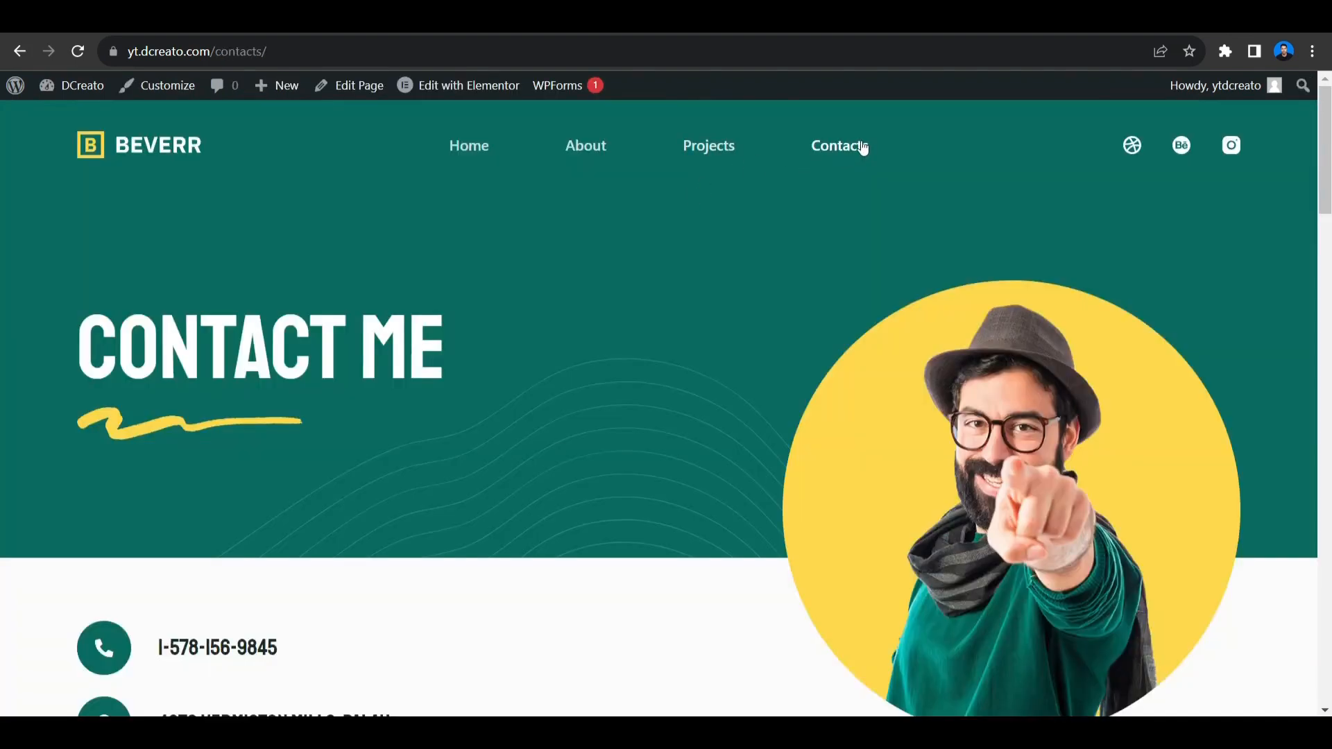
# Open the Contacts page on the live site and examine its contact details and the name, email and project fields of its form
pyautogui.click(863, 148)
pyautogui.scroll(-4, 398, 296)
pyautogui.scroll(-4, 237, 403)
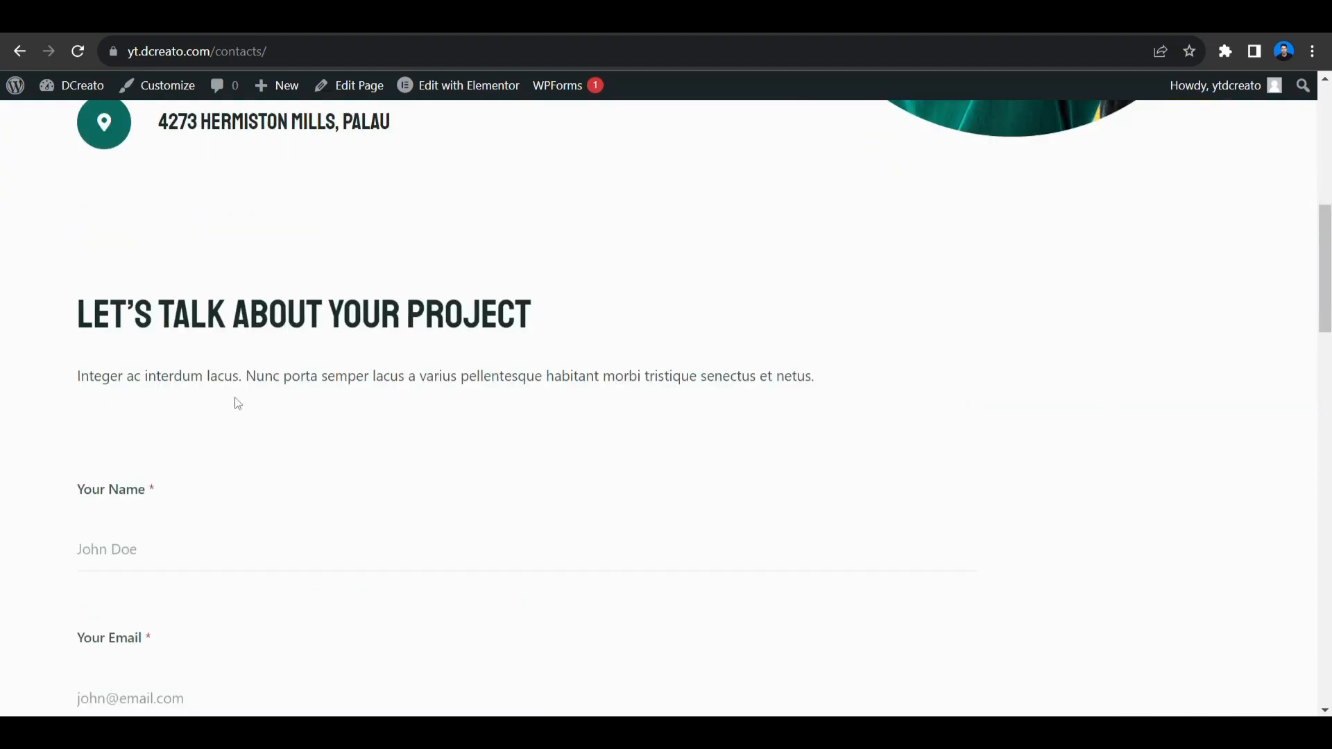
pyautogui.scroll(-4, 161, 462)
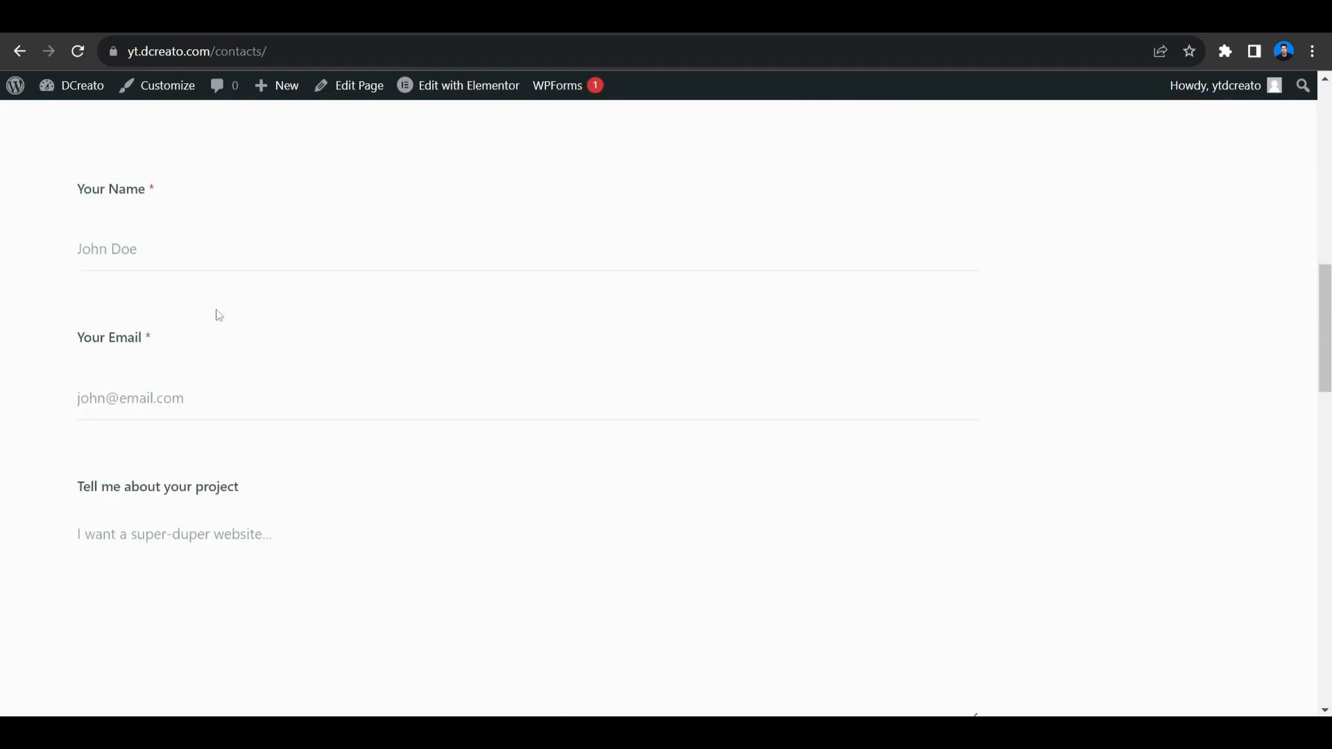
pyautogui.click(140, 270)
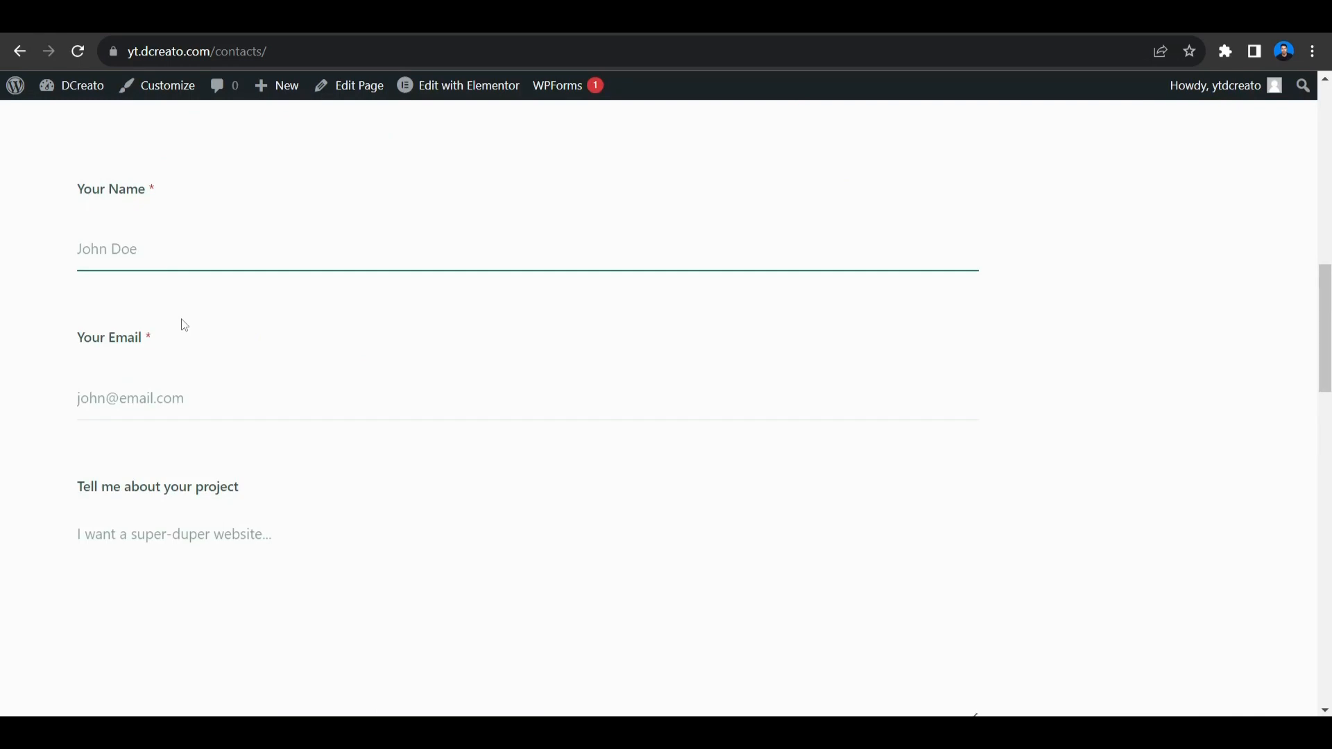
pyautogui.scroll(-9, 185, 326)
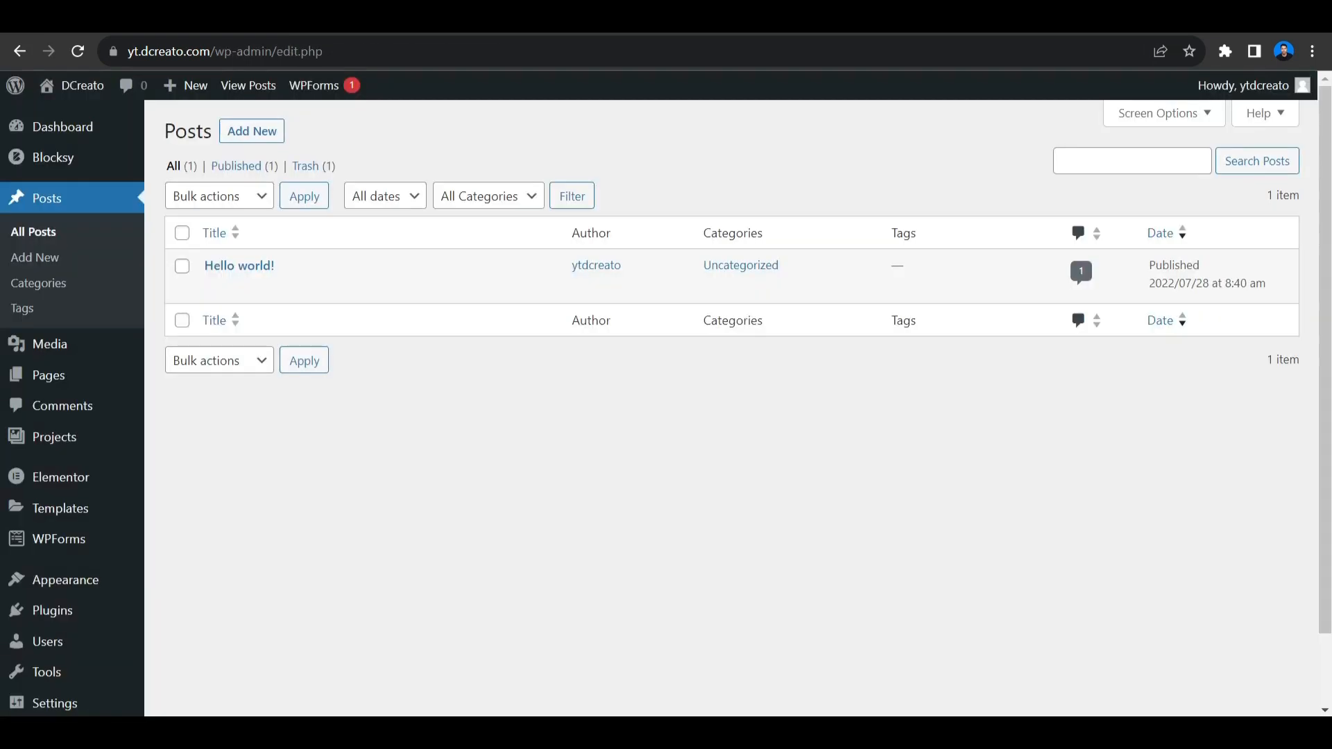
# Open the list of all WPForms forms from the WordPress dashboard and open Contact Form for editing
pyautogui.moveTo(81, 542)
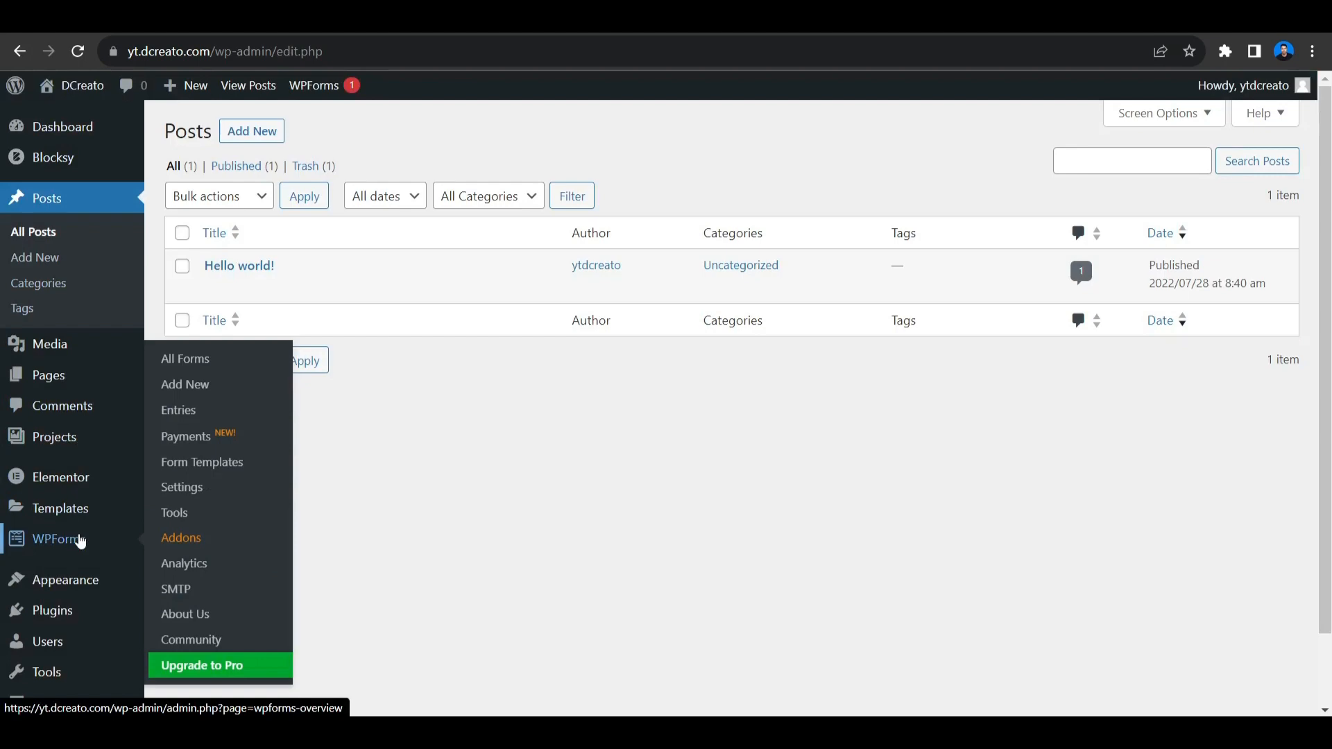
pyautogui.click(173, 357)
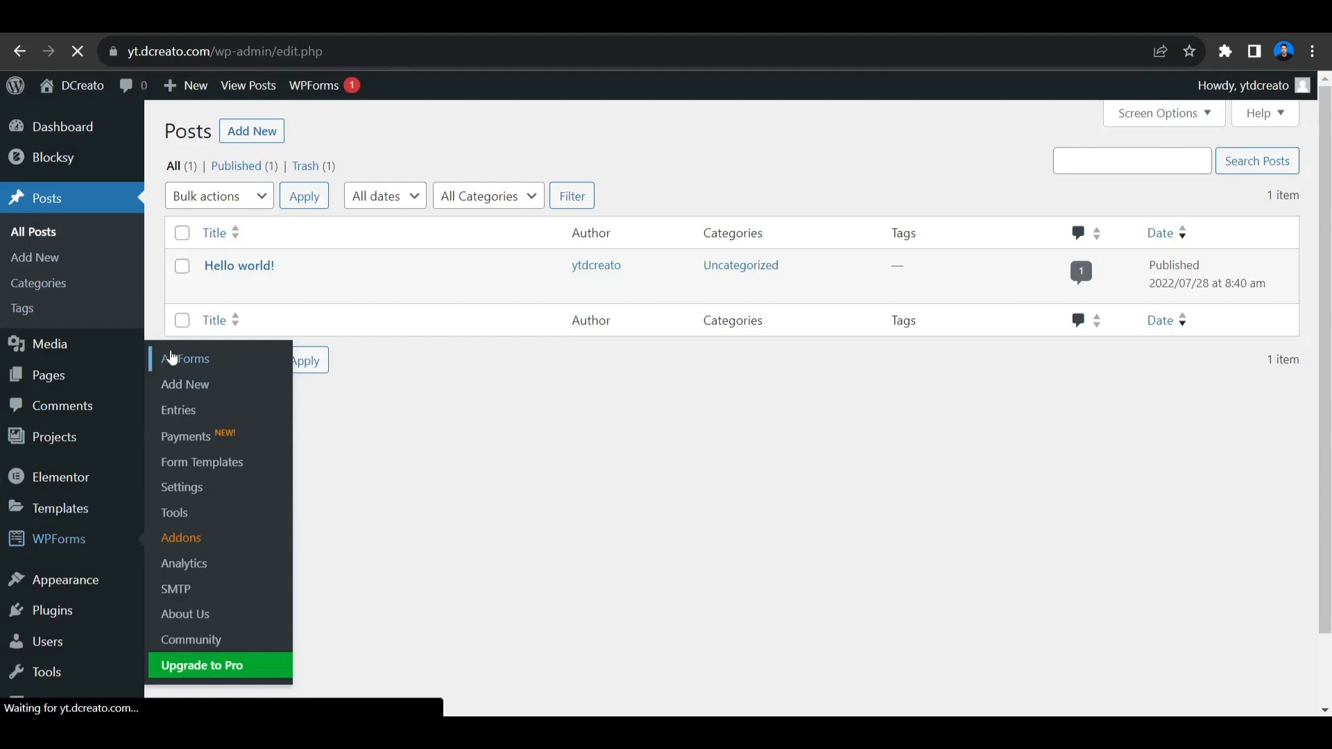
pyautogui.scroll(-4, 236, 541)
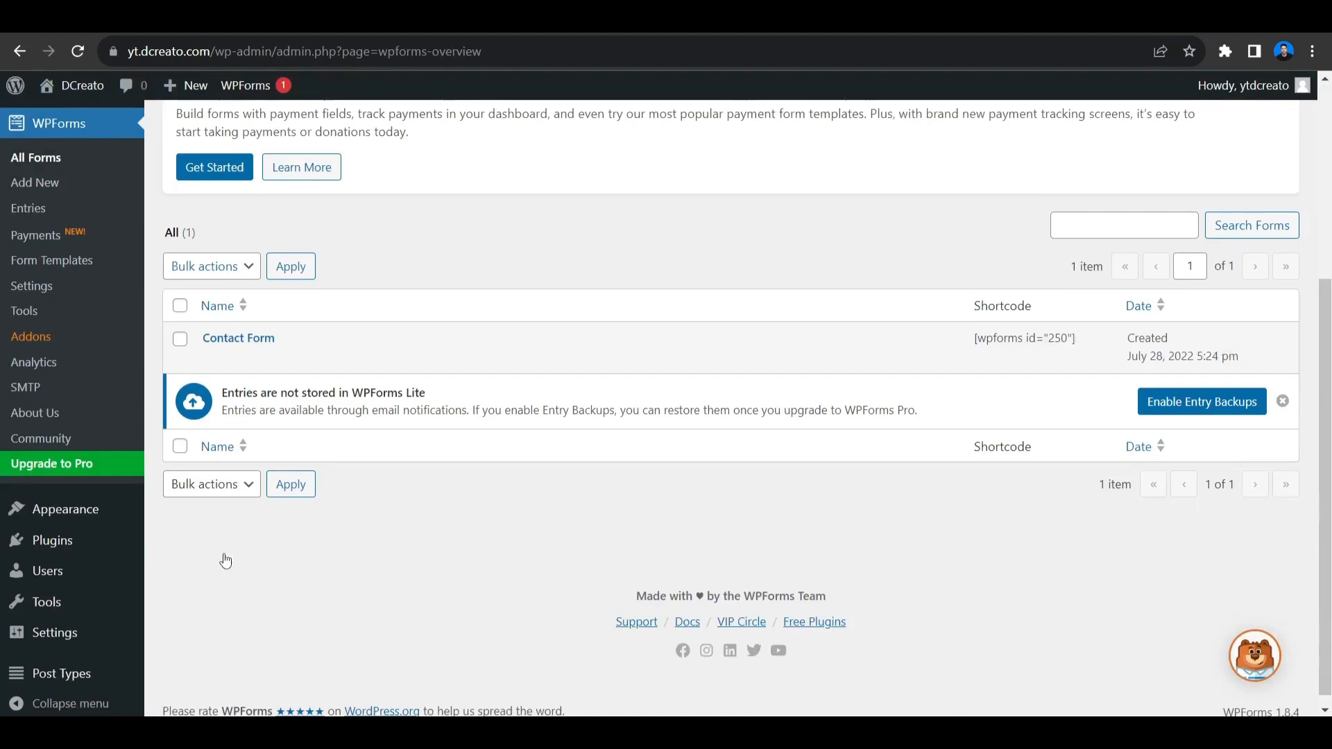
pyautogui.moveTo(246, 357)
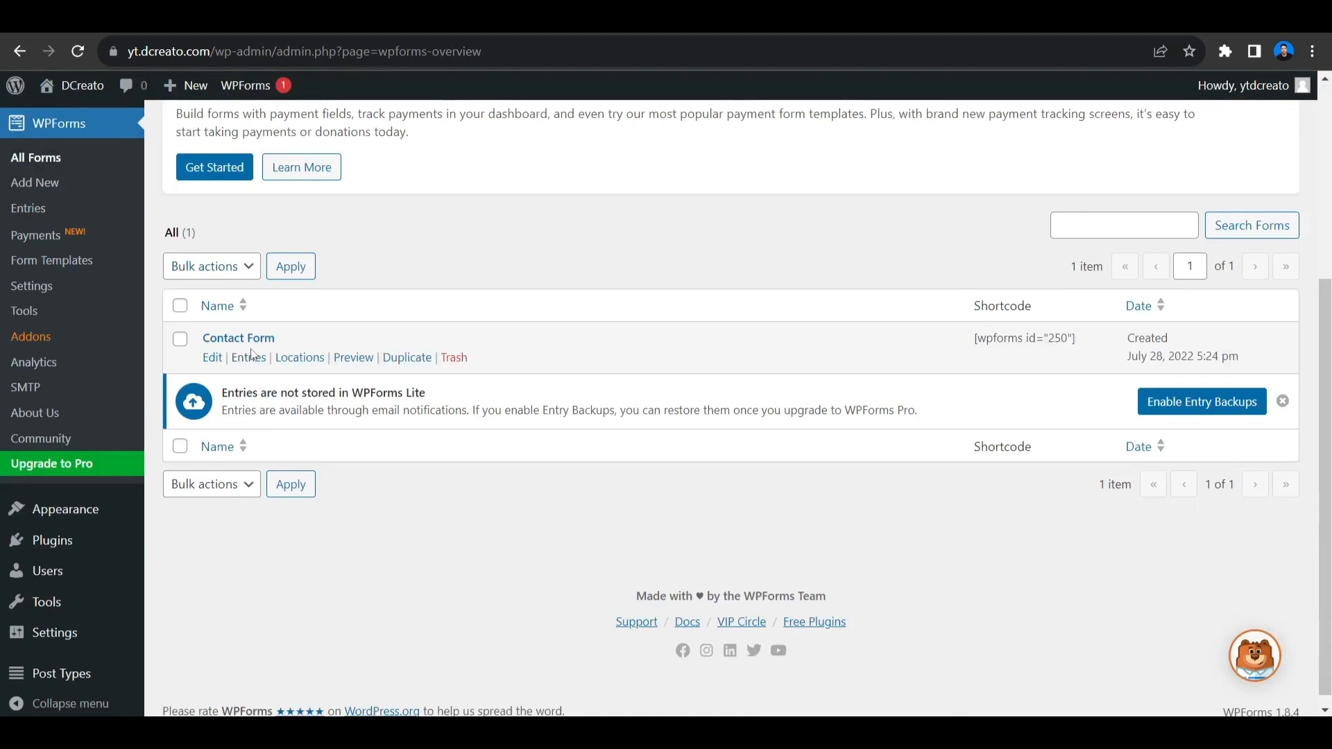
pyautogui.click(213, 358)
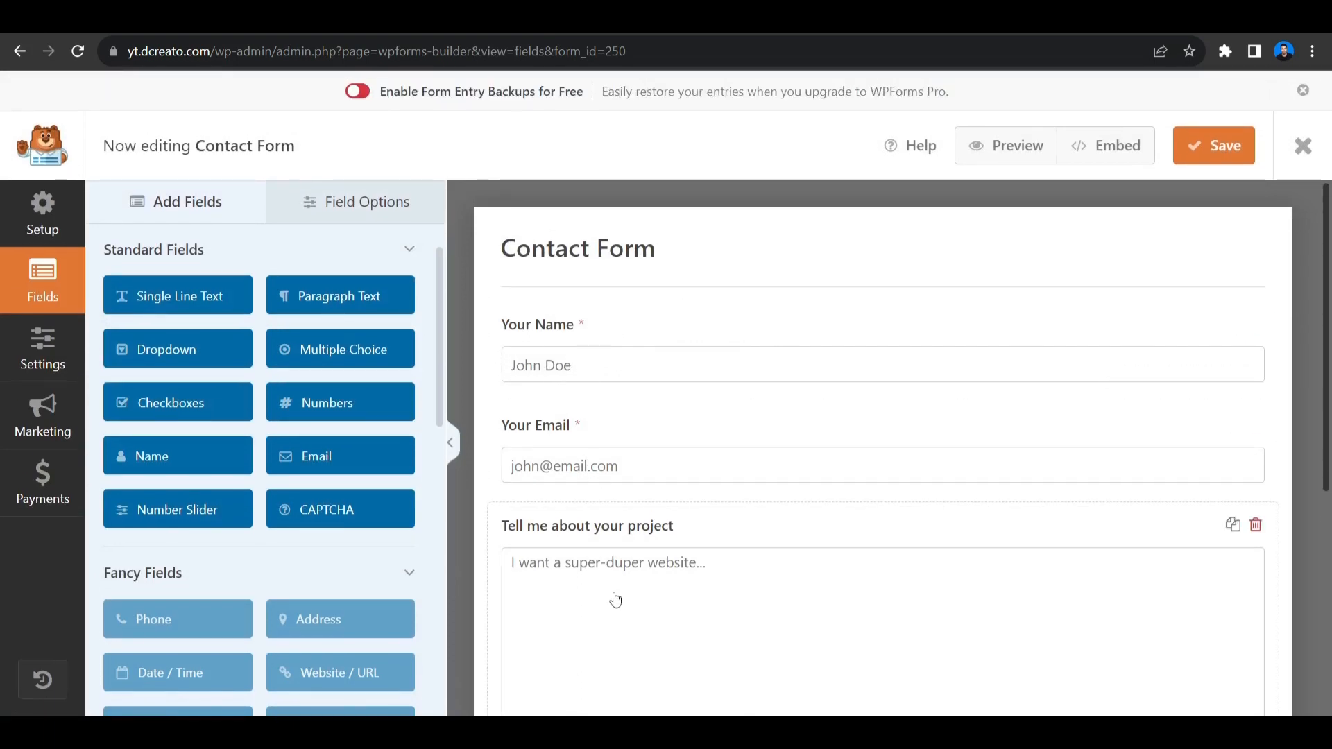
# Set the placeholder of the Your Name field to "Name"
pyautogui.click(584, 366)
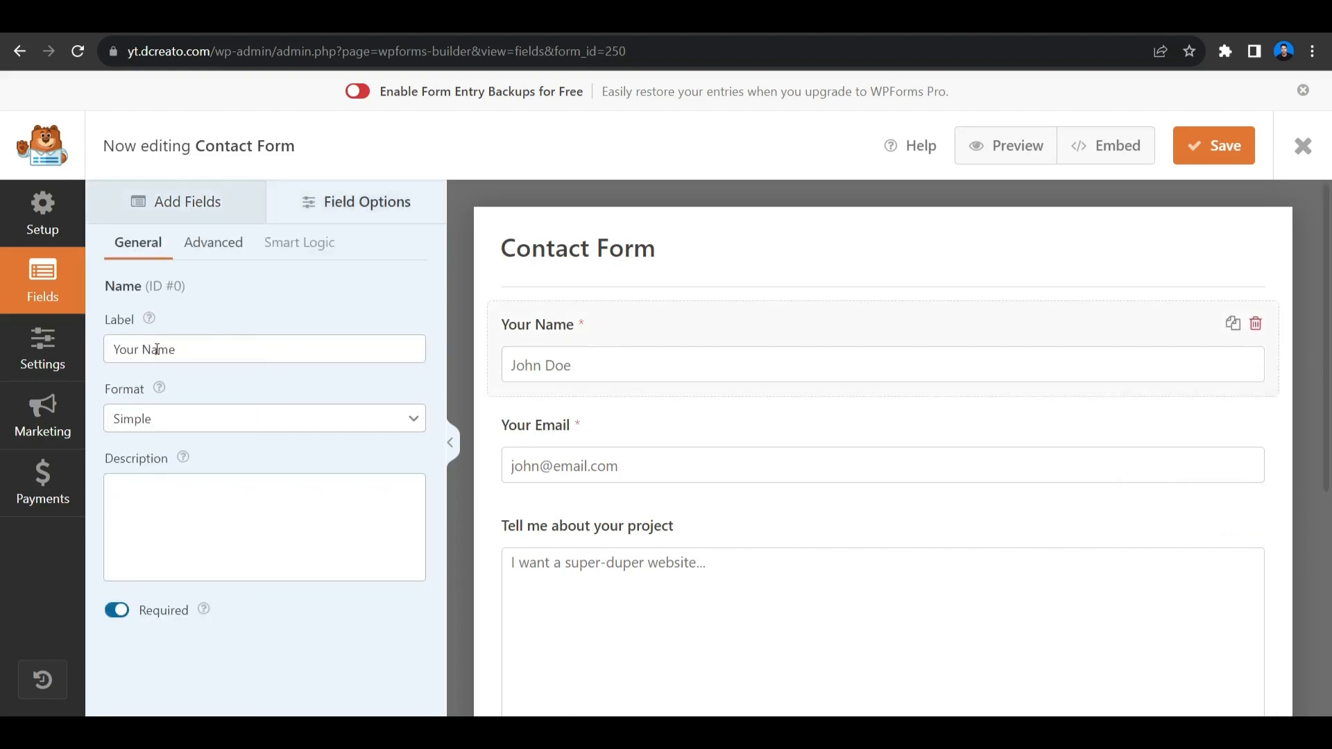
pyautogui.click(185, 354)
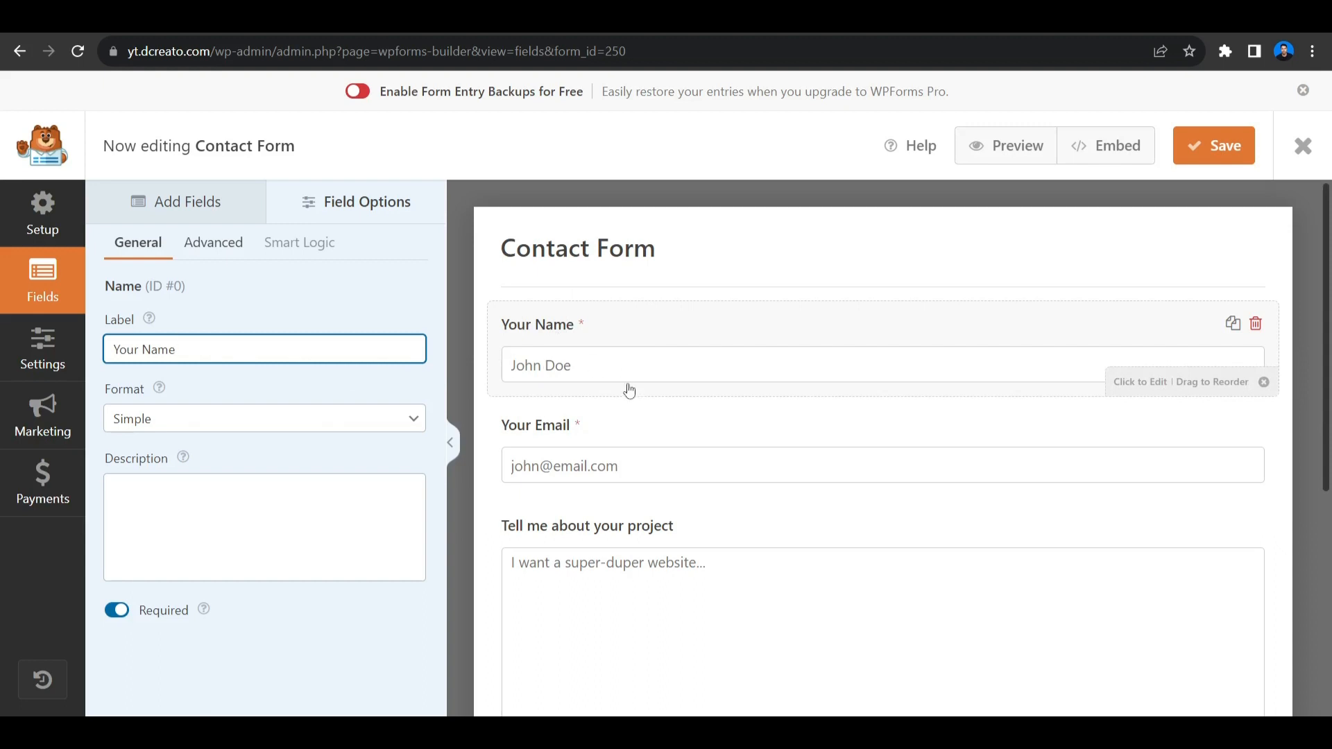
pyautogui.click(239, 260)
pyautogui.click(240, 260)
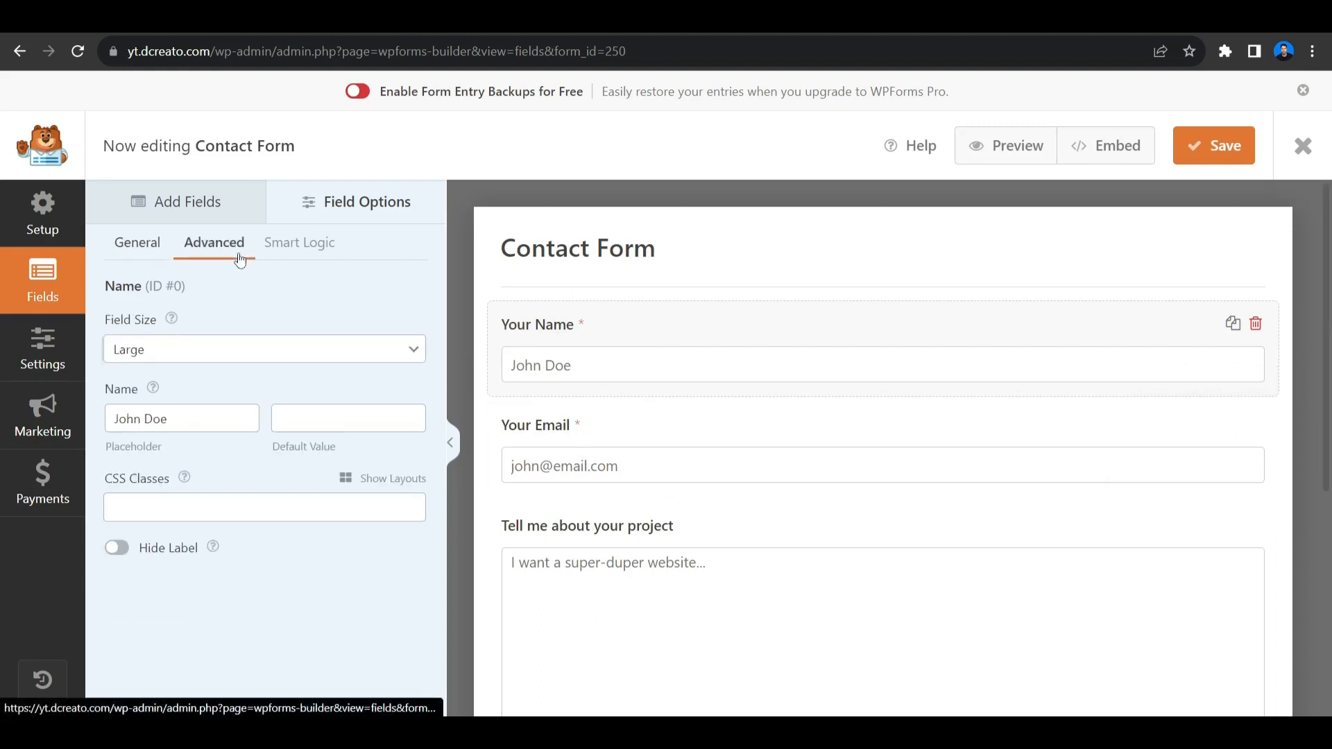
pyautogui.click(208, 418)
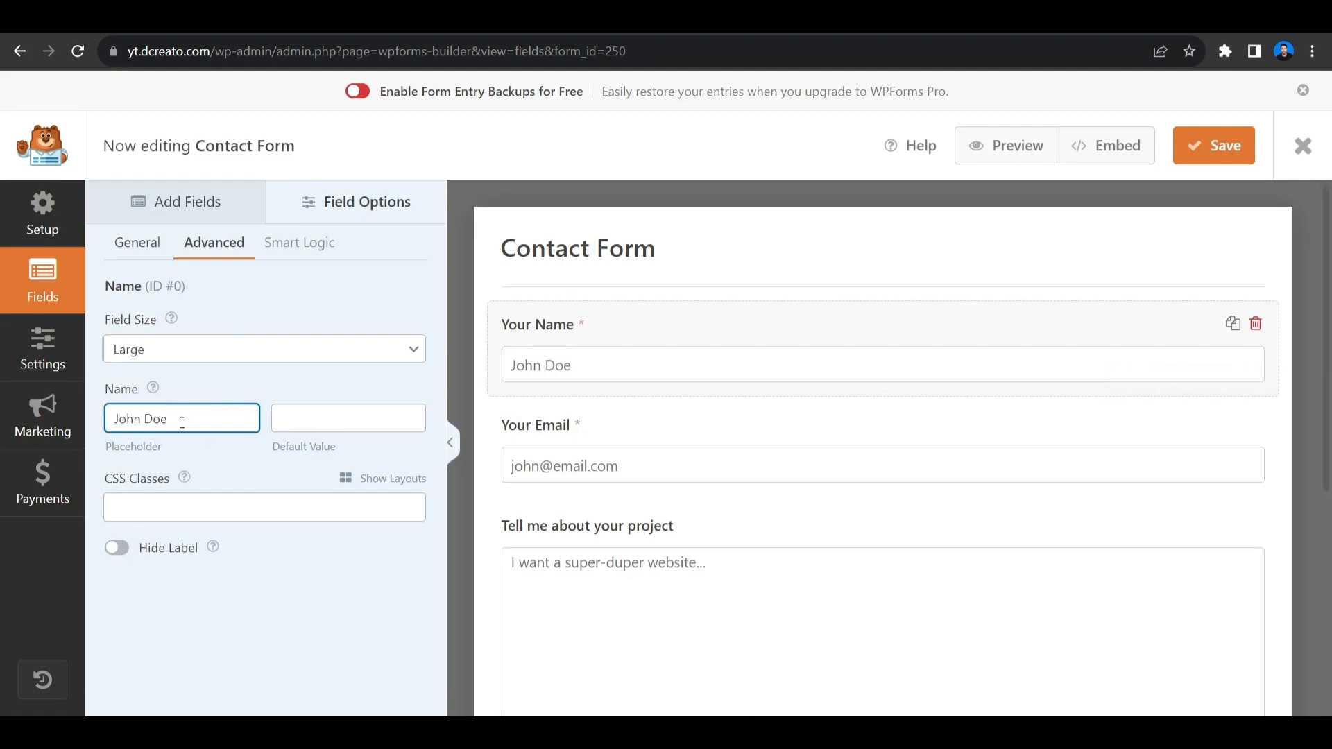
pyautogui.moveTo(182, 422); pyautogui.dragTo(111, 428)
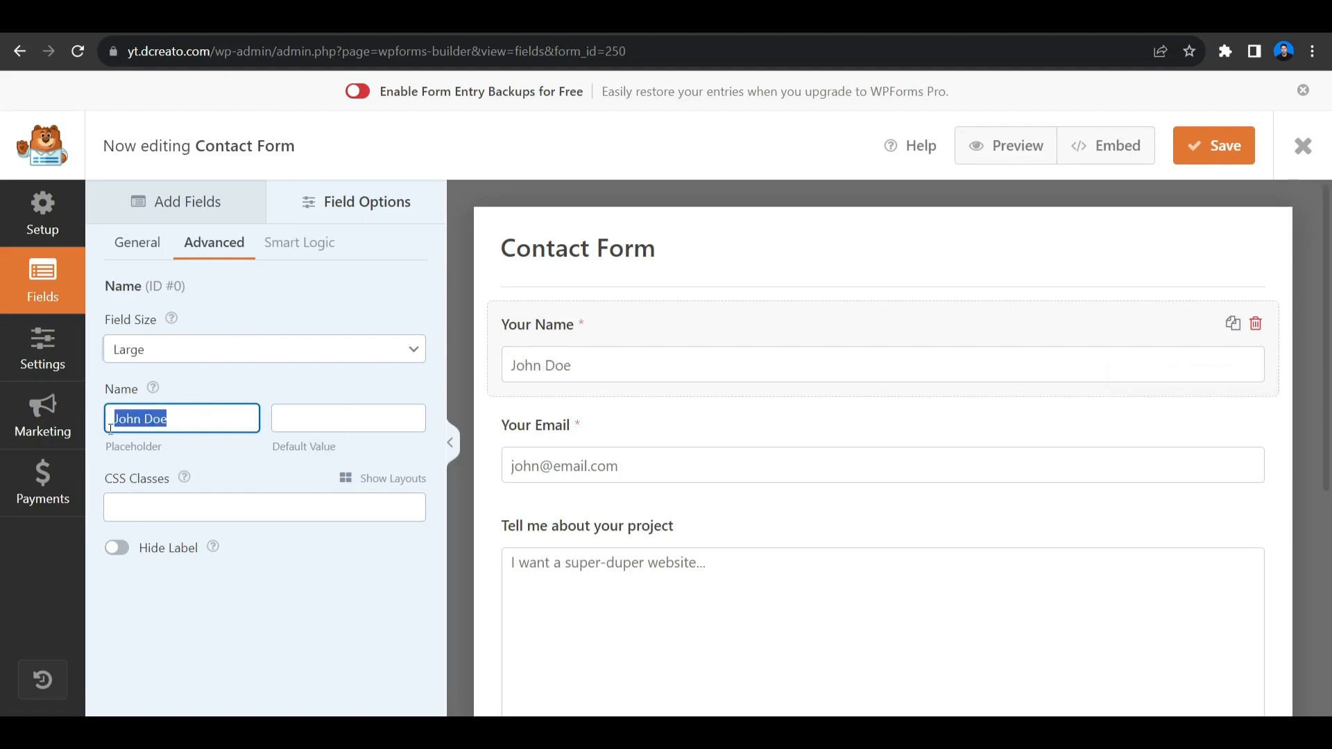
pyautogui.write('Name')
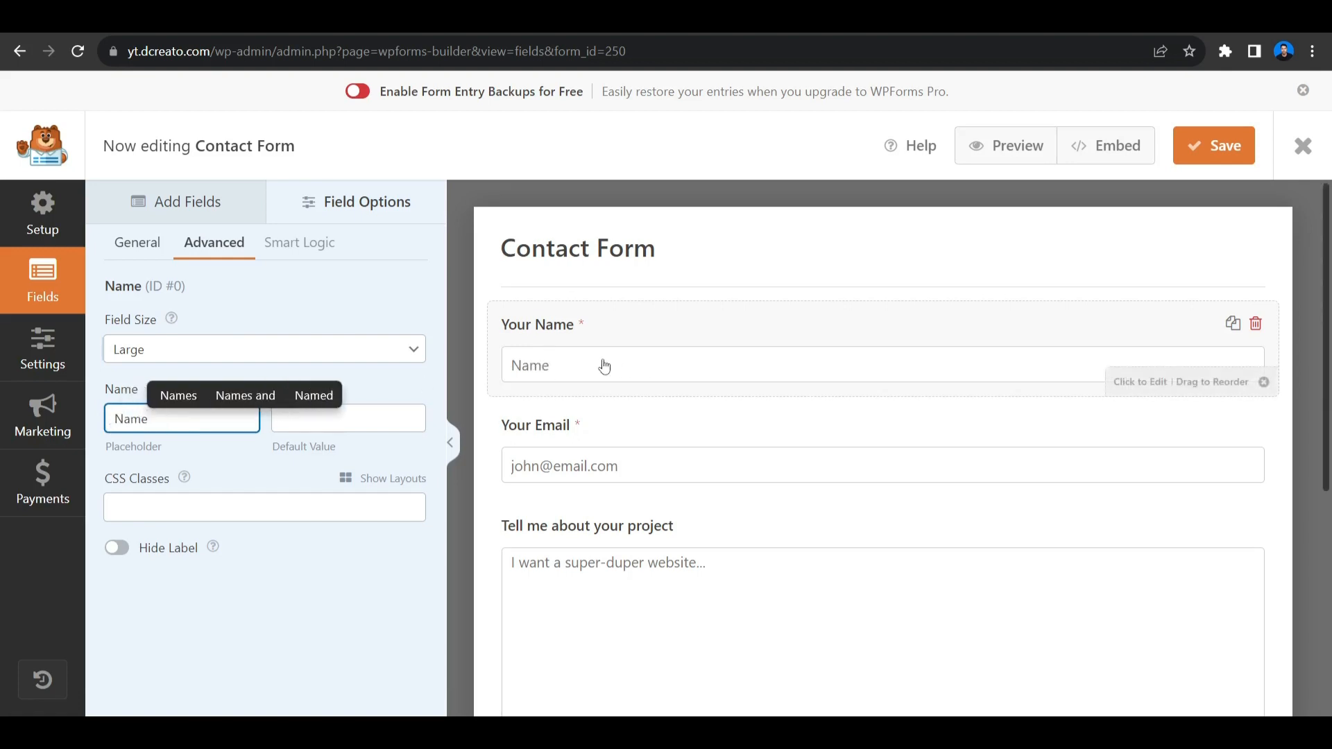
# Set the placeholder text of the Your Email field to a sample Gmail address
pyautogui.click(598, 454)
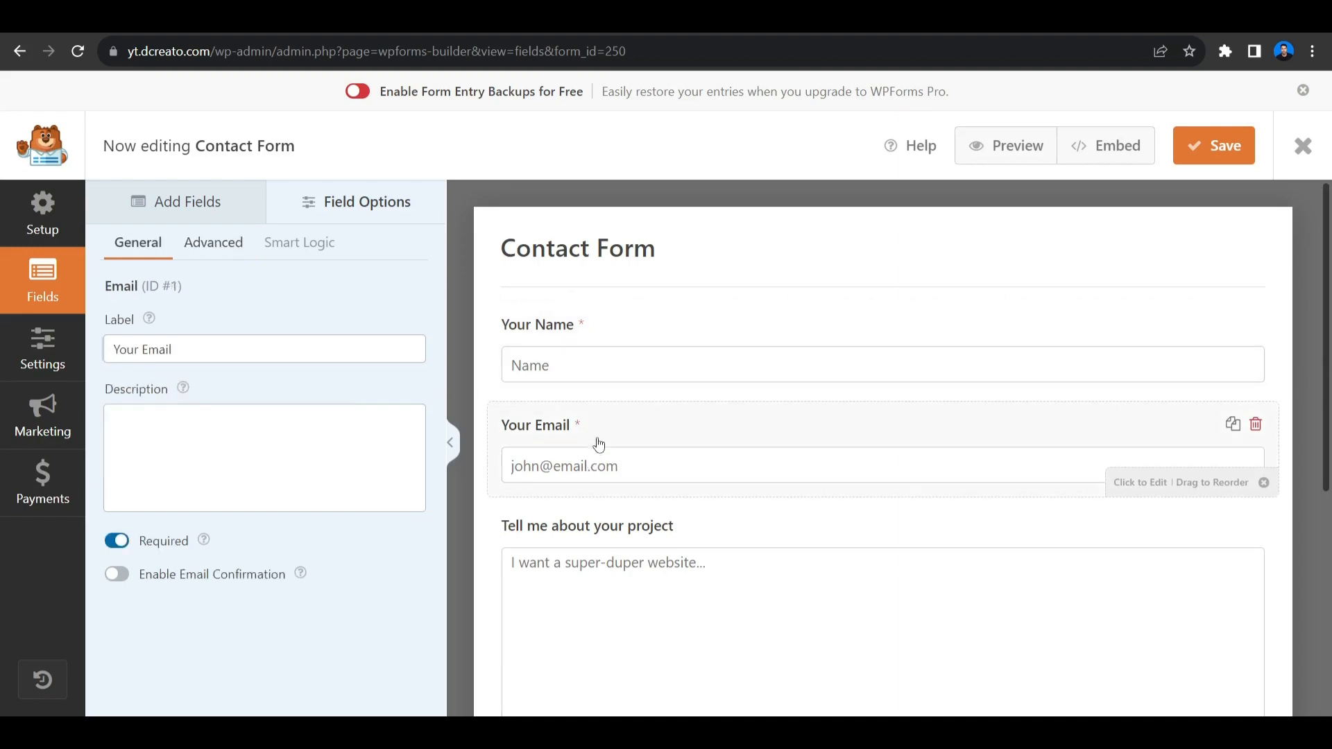
pyautogui.click(221, 246)
pyautogui.moveTo(138, 419); pyautogui.dragTo(111, 415)
pyautogui.write('example@email.com')
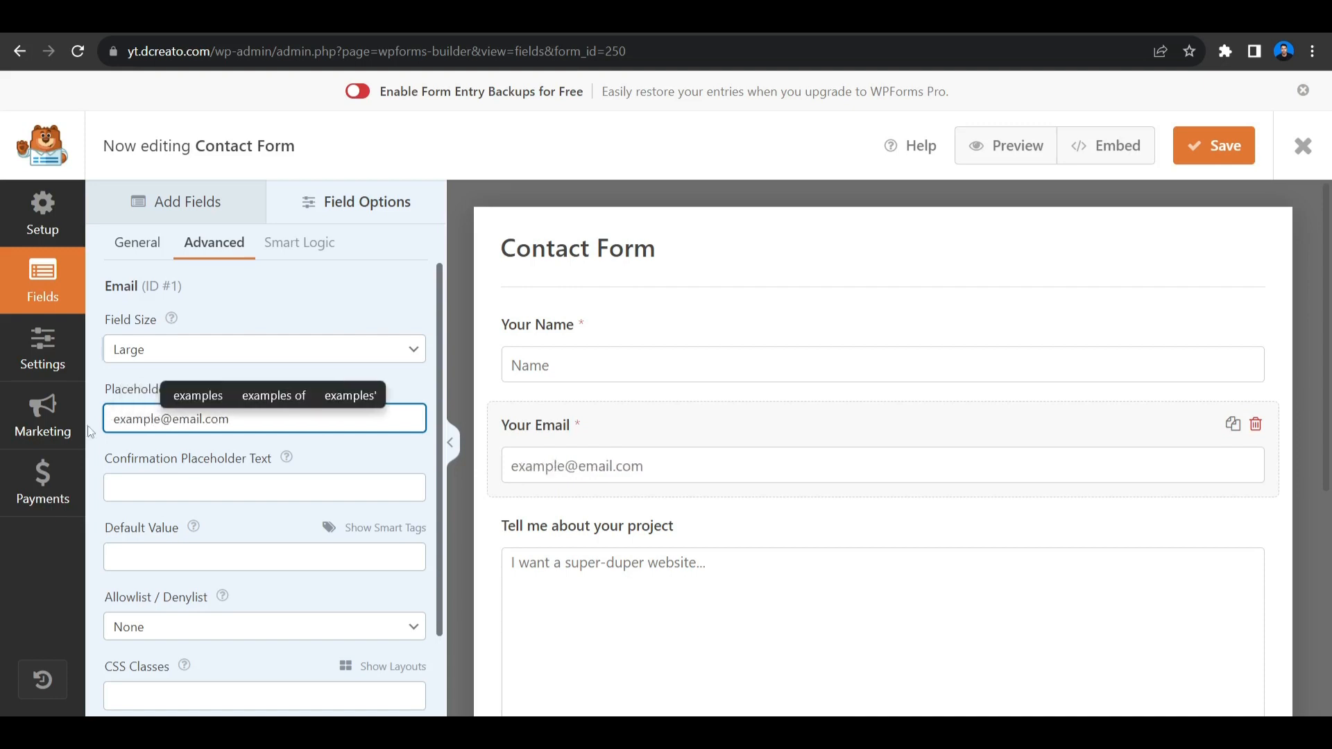
pyautogui.click(184, 426)
pyautogui.press('BackSpace')
pyautogui.write('g')
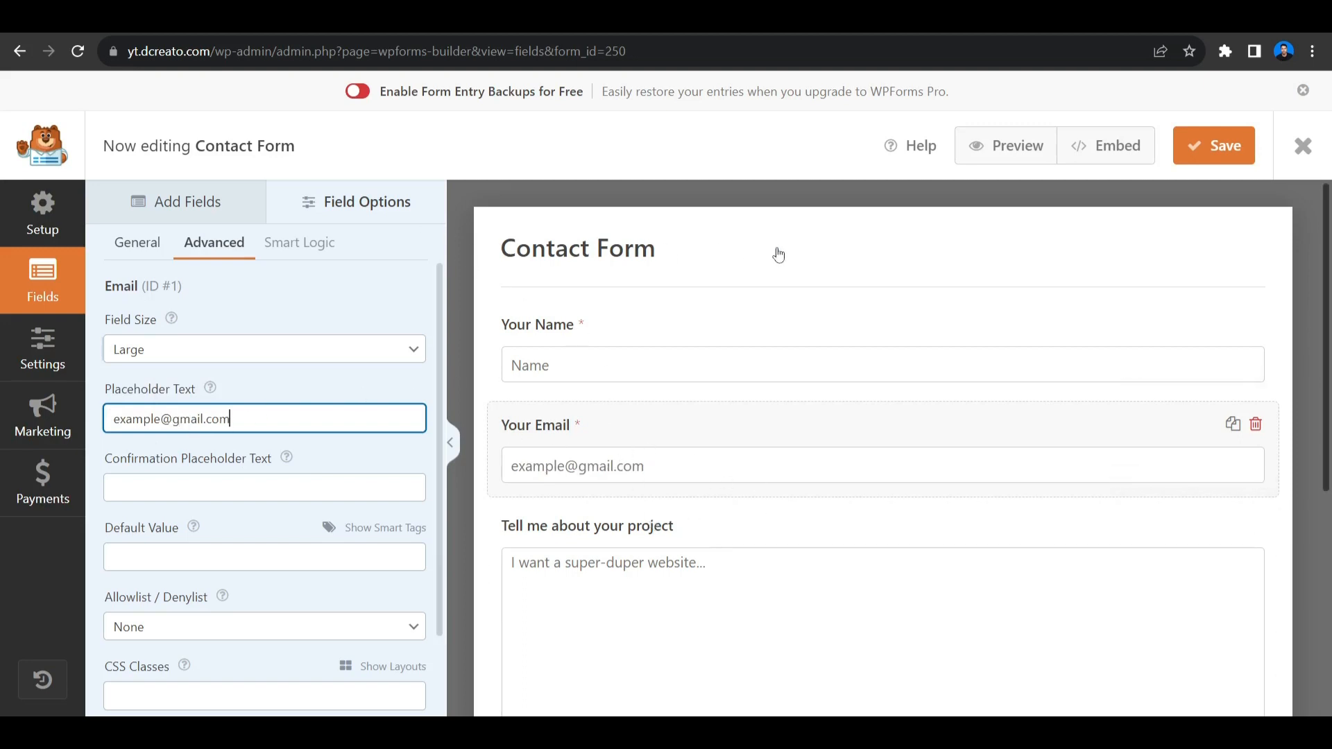
# Add a Dropdown field between the "Tell me about your project" and "Project budget (USD)" fields
pyautogui.click(157, 219)
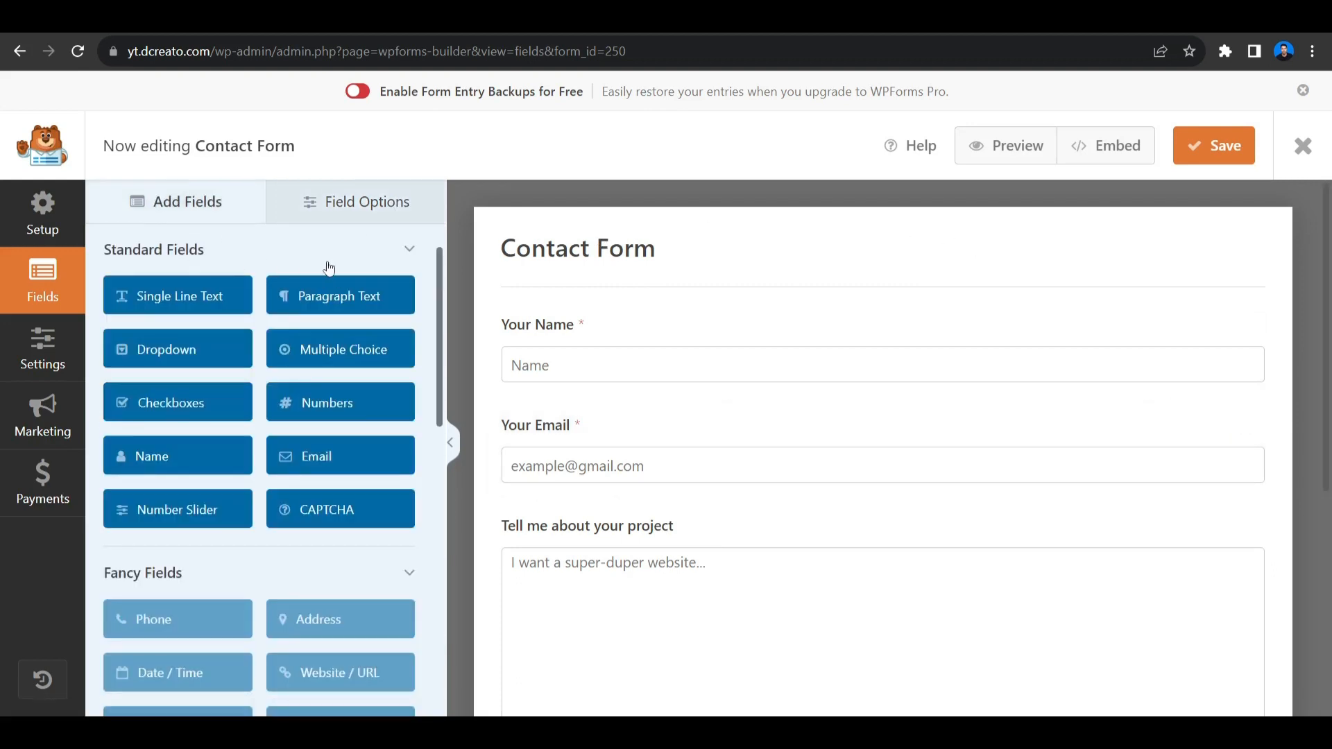
pyautogui.scroll(-4, 675, 407)
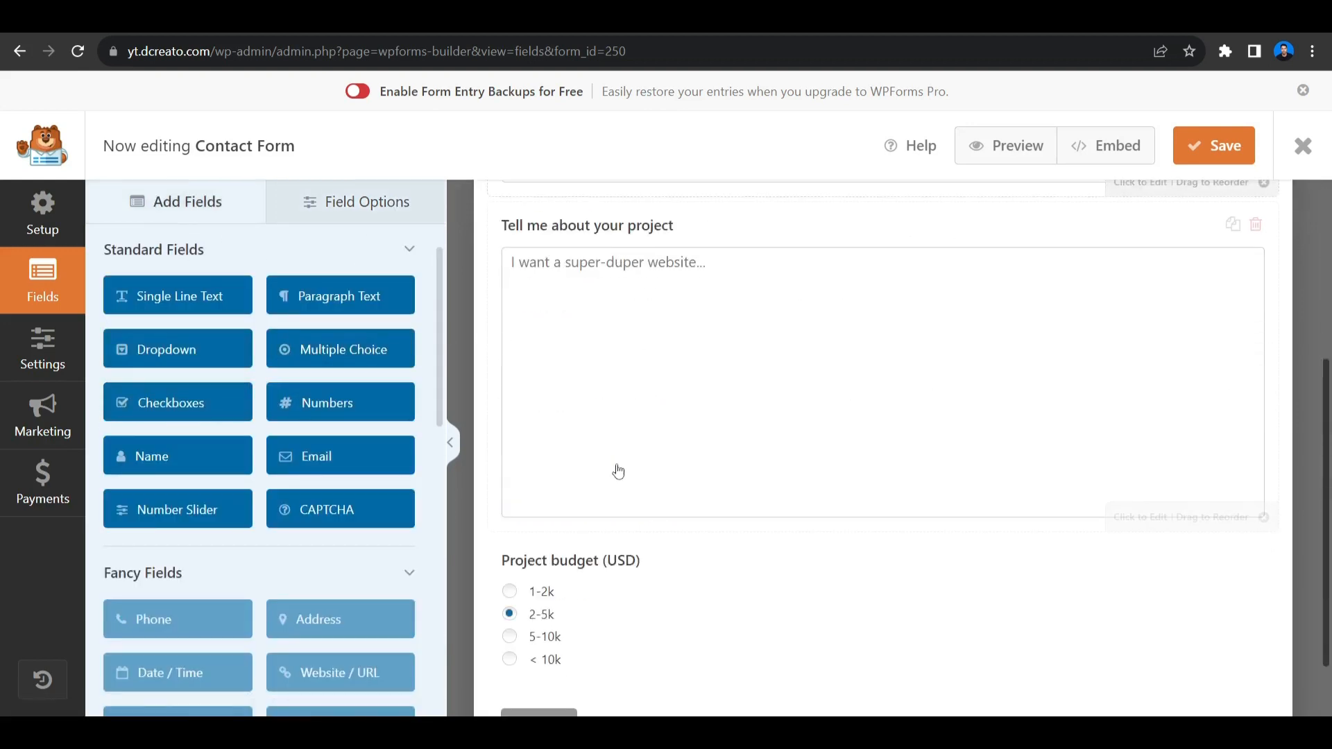
pyautogui.scroll(-1, 616, 565)
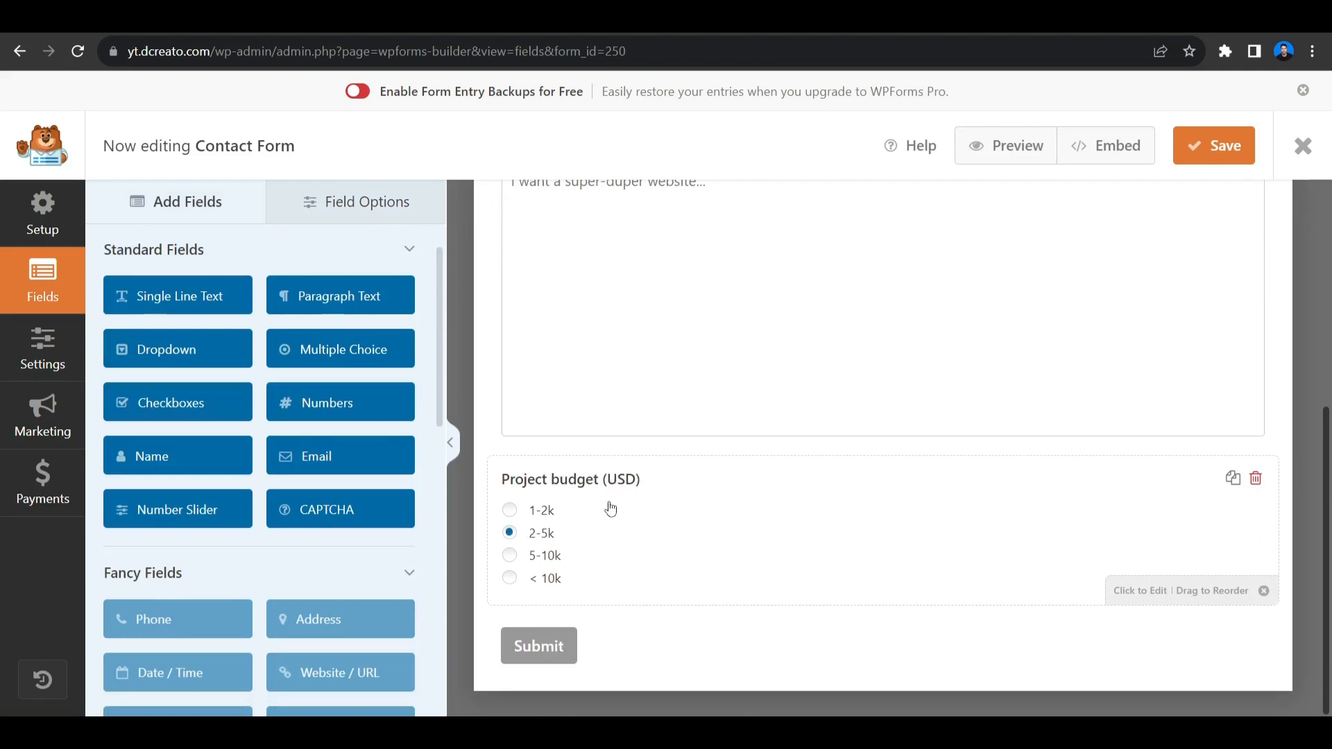
pyautogui.moveTo(189, 353); pyautogui.dragTo(611, 468)
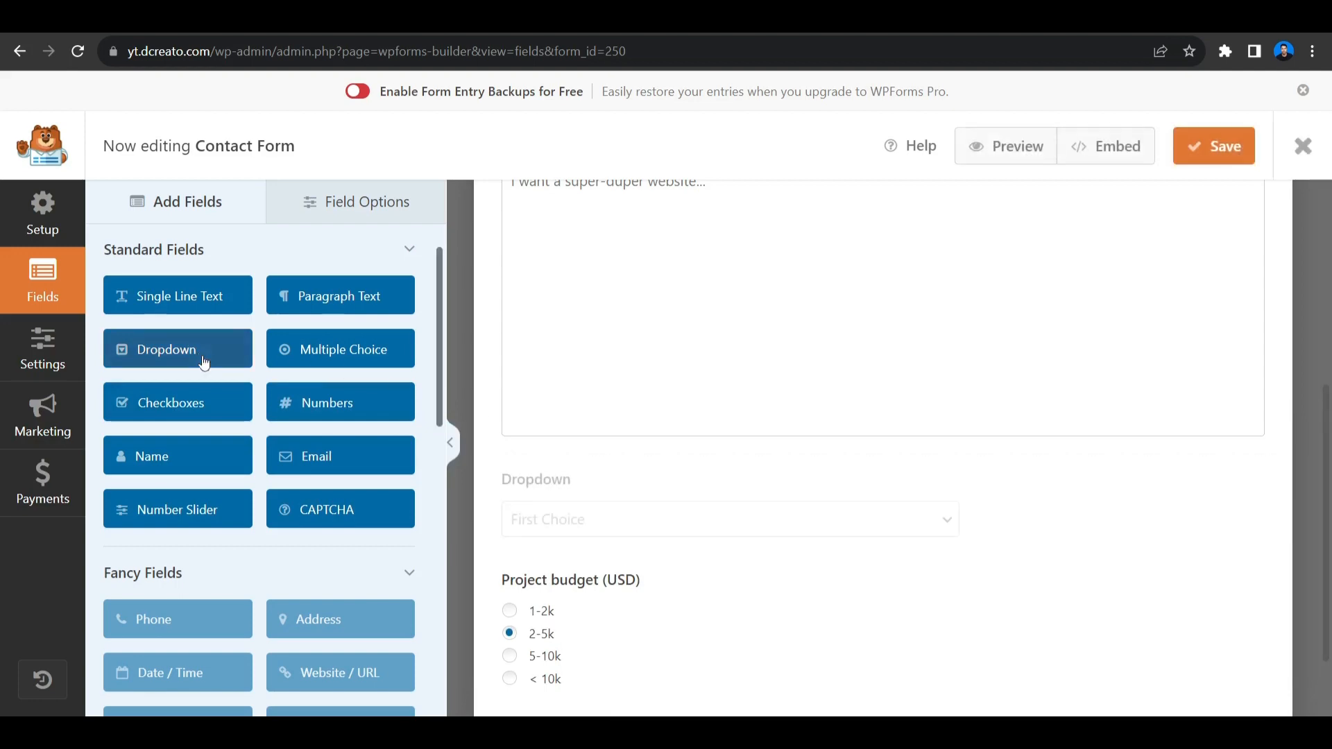
pyautogui.moveTo(366, 349); pyautogui.dragTo(591, 461)
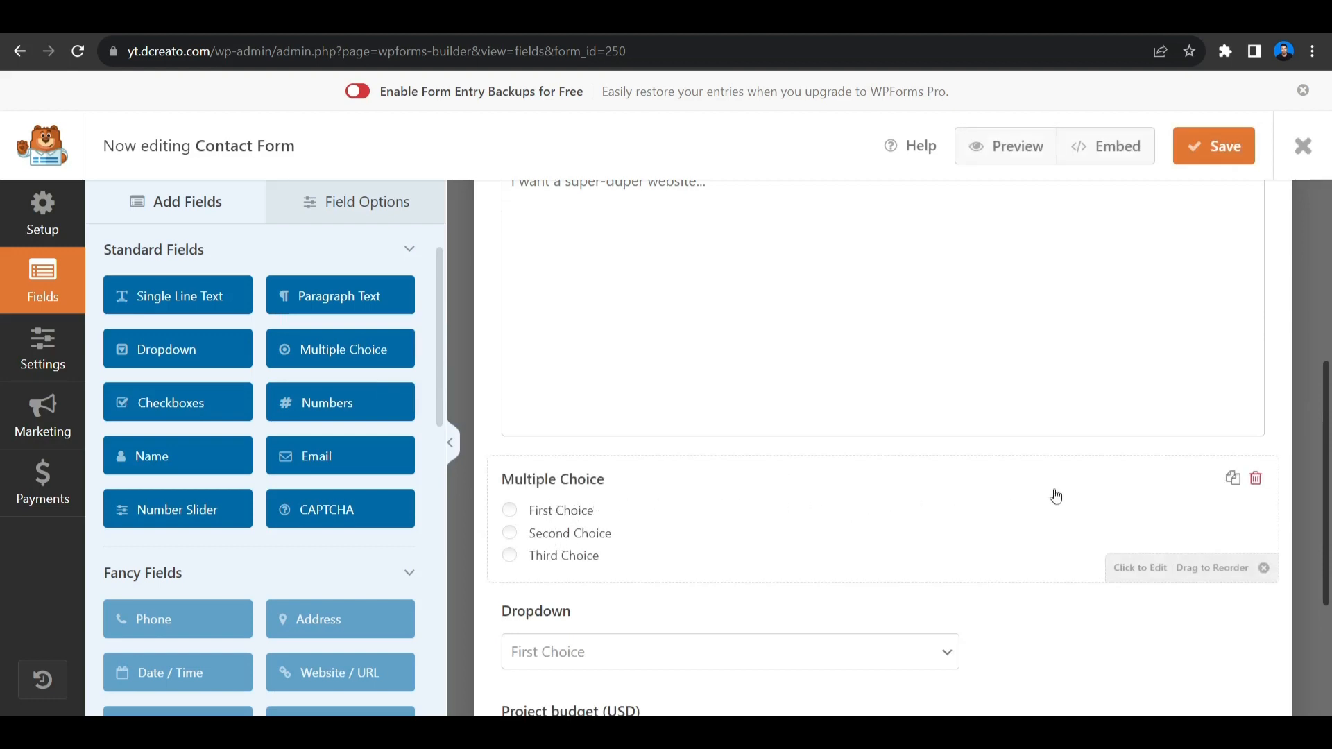
pyautogui.click(1255, 478)
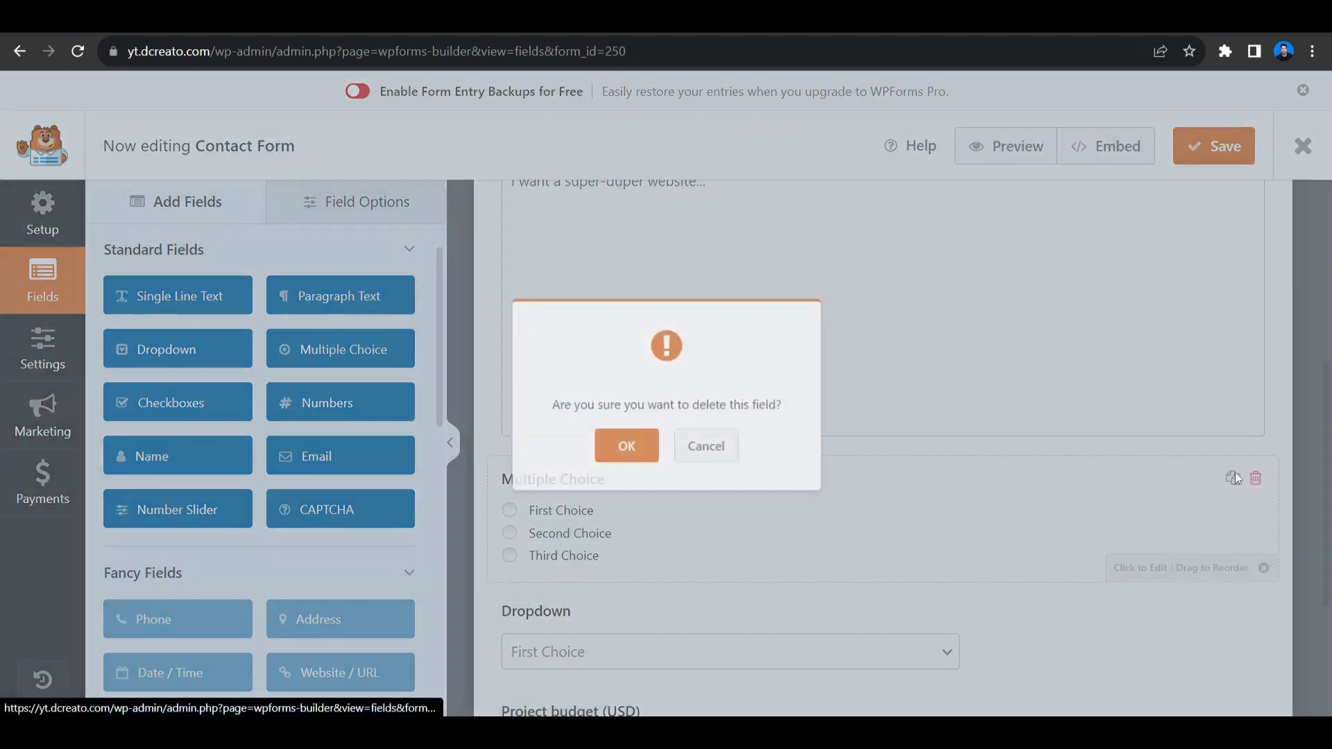
pyautogui.click(646, 463)
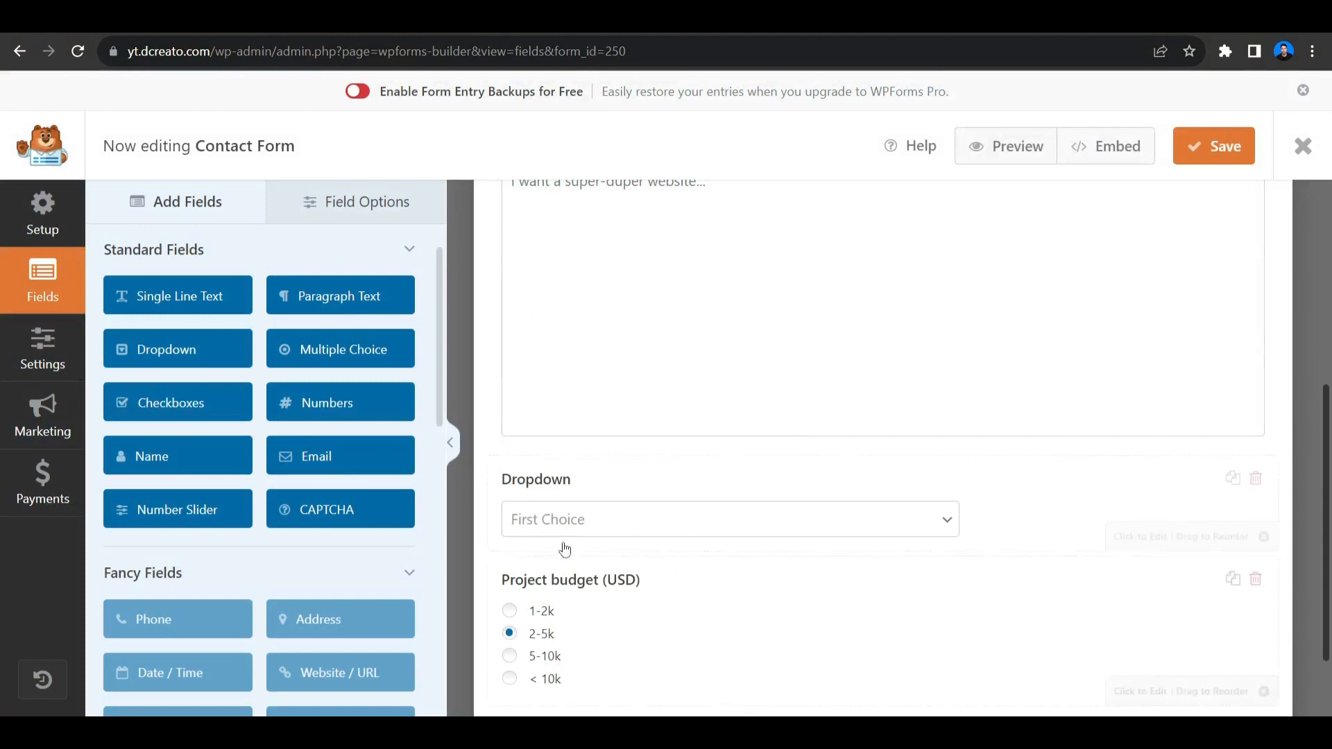
# Set the three choices of the new dropdown field to "Busniess", "Portflio" and "Ecommerce"
pyautogui.click(581, 520)
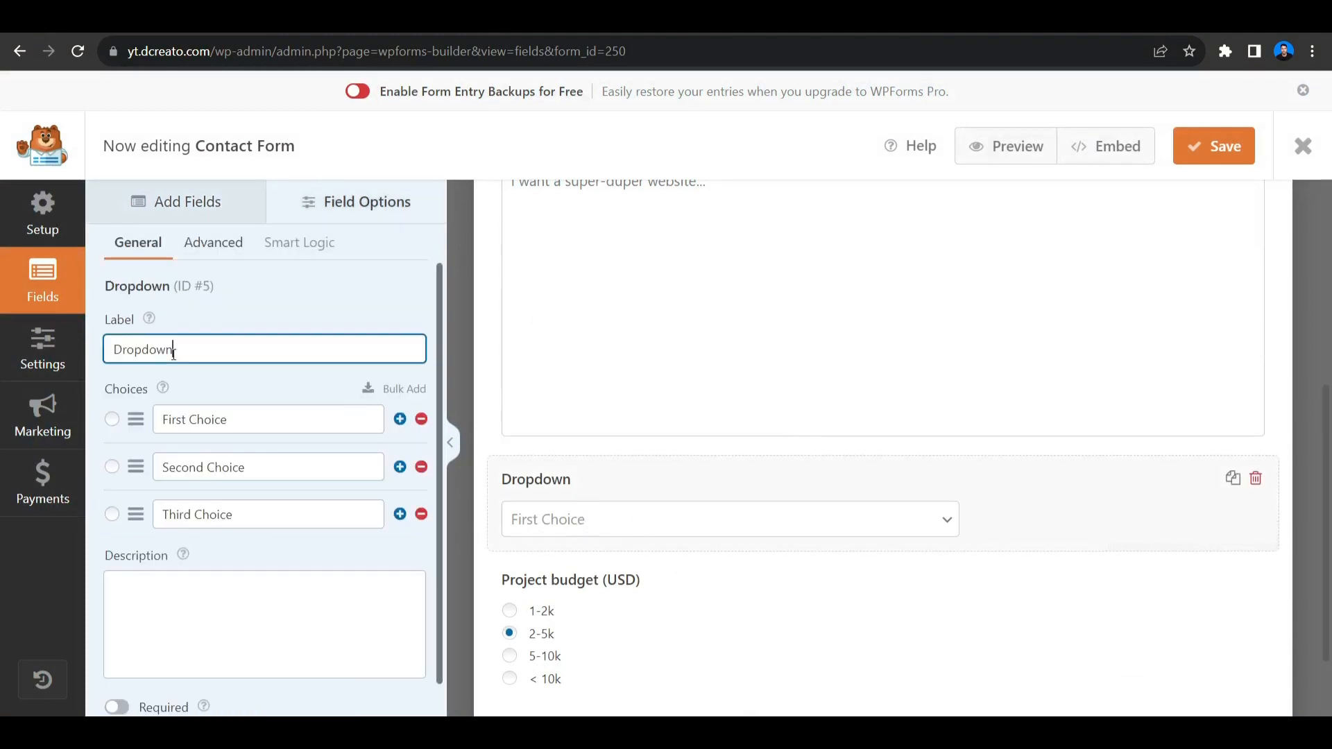
pyautogui.tripleClick(194, 416)
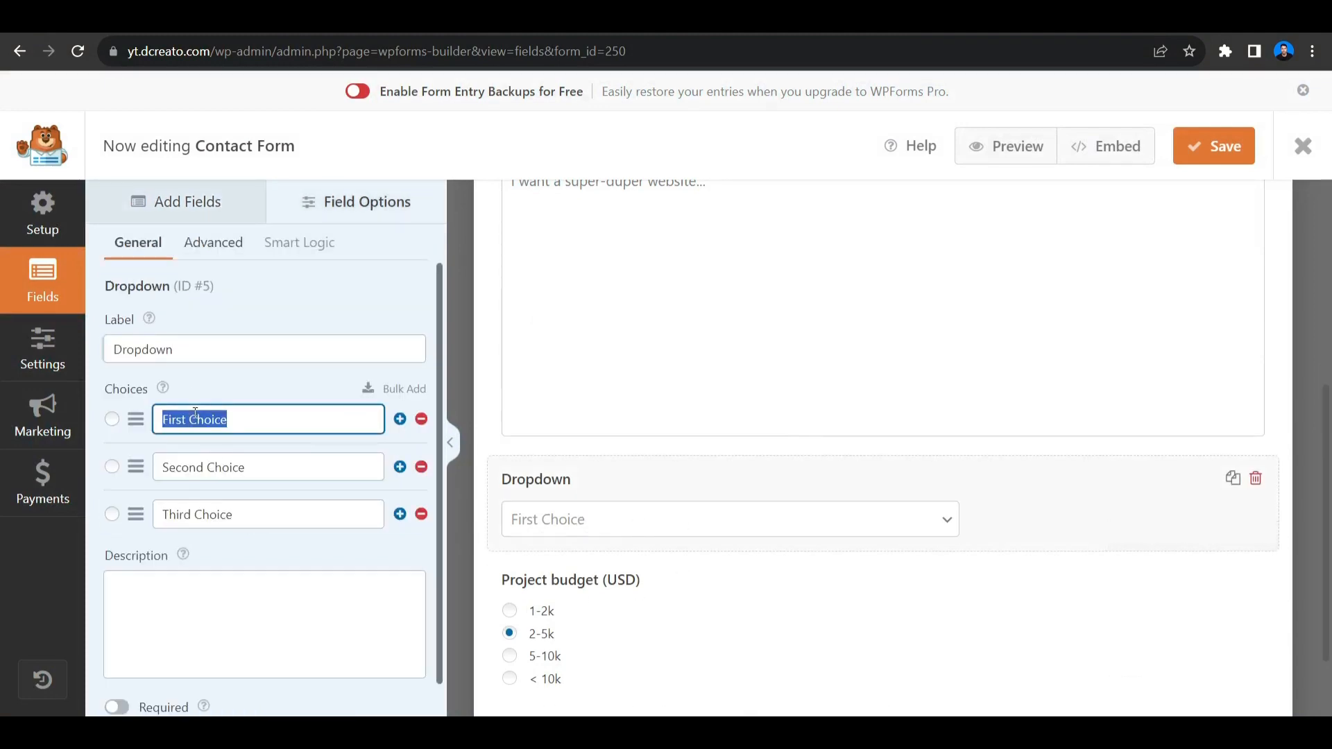
pyautogui.write('Bus')
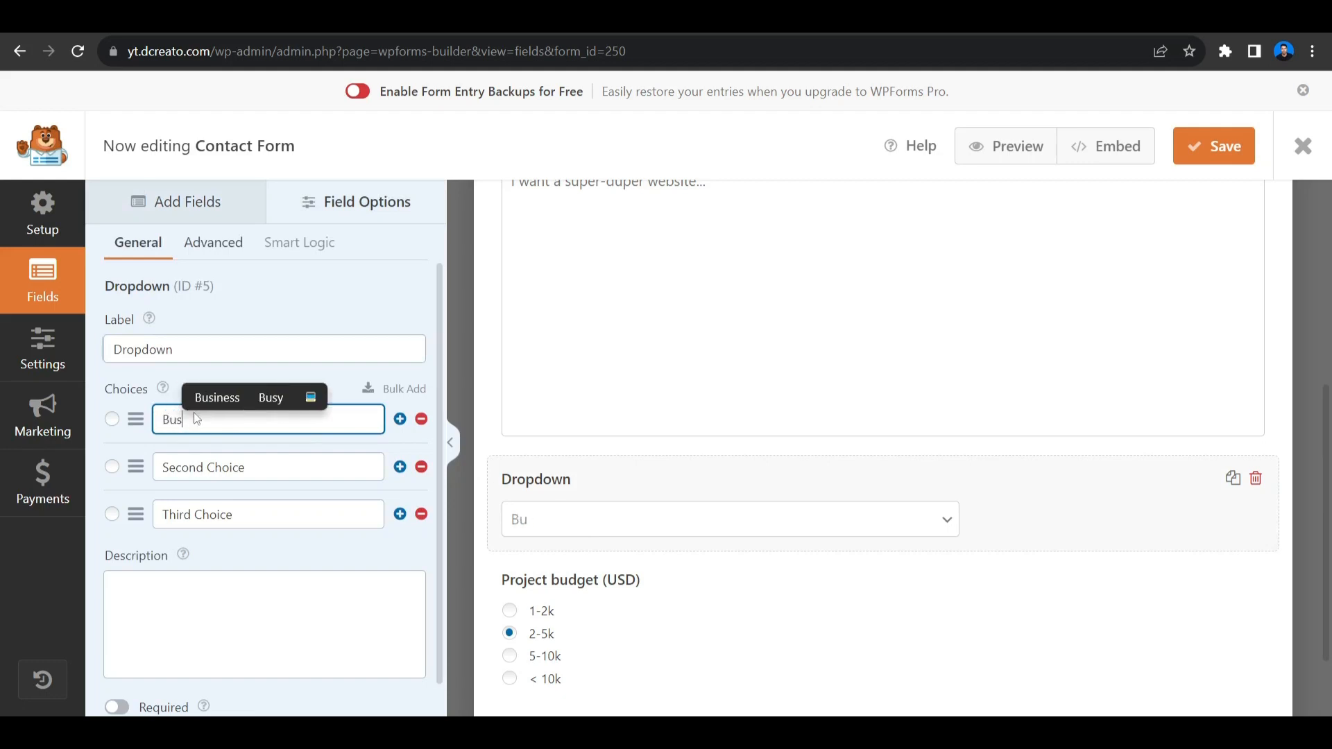
pyautogui.write('niess')
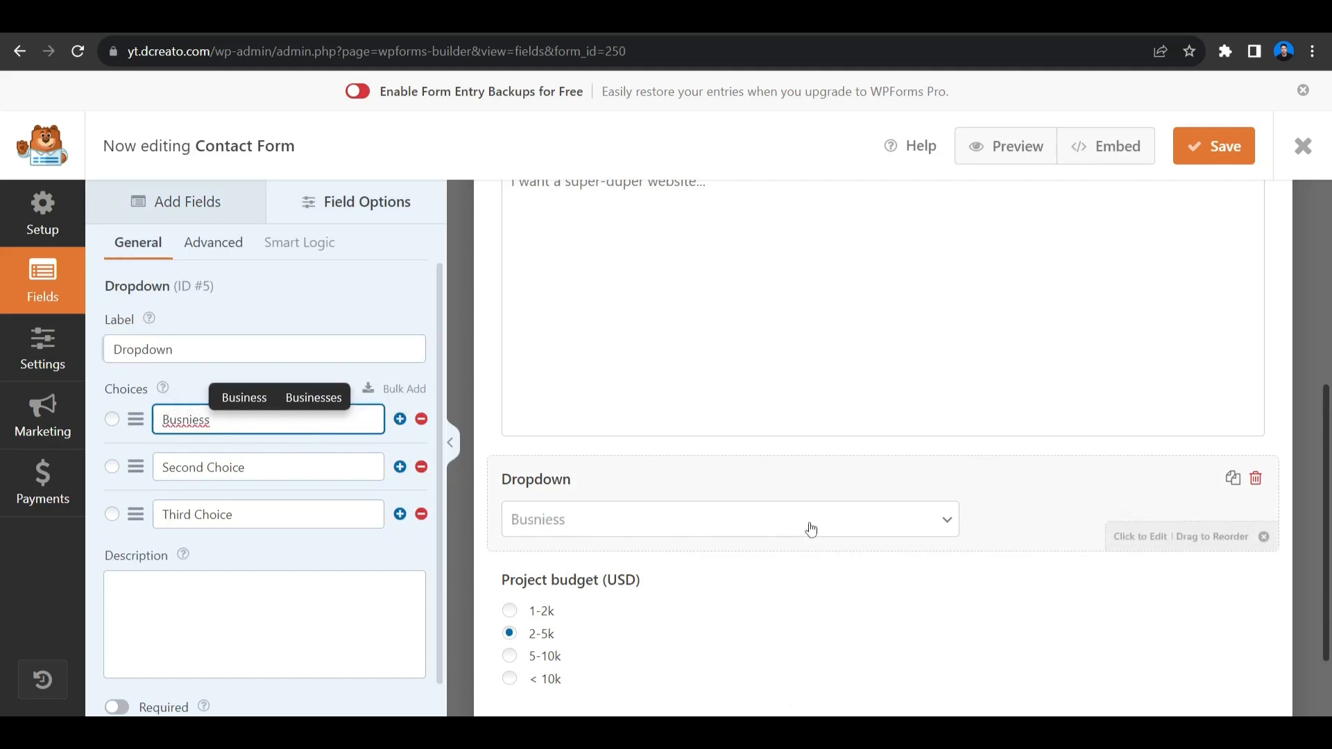
pyautogui.tripleClick(208, 476)
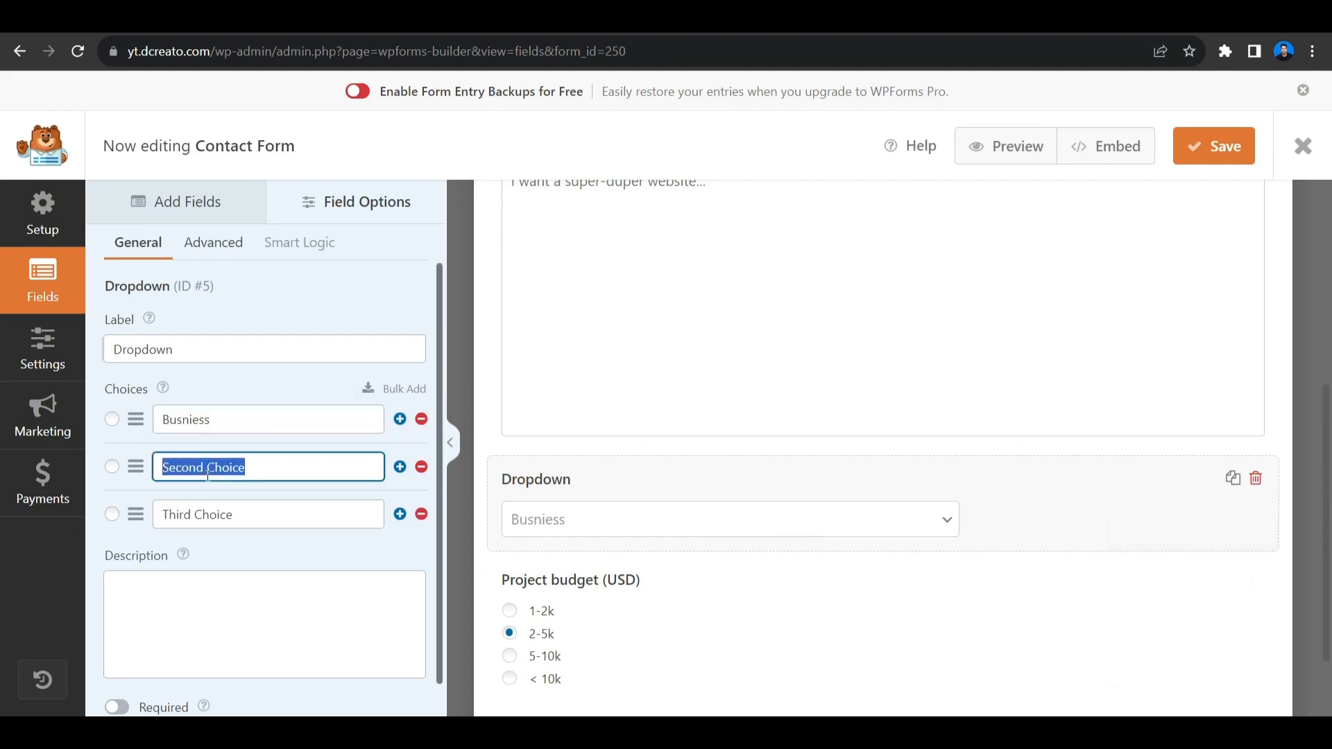
pyautogui.write('POR')
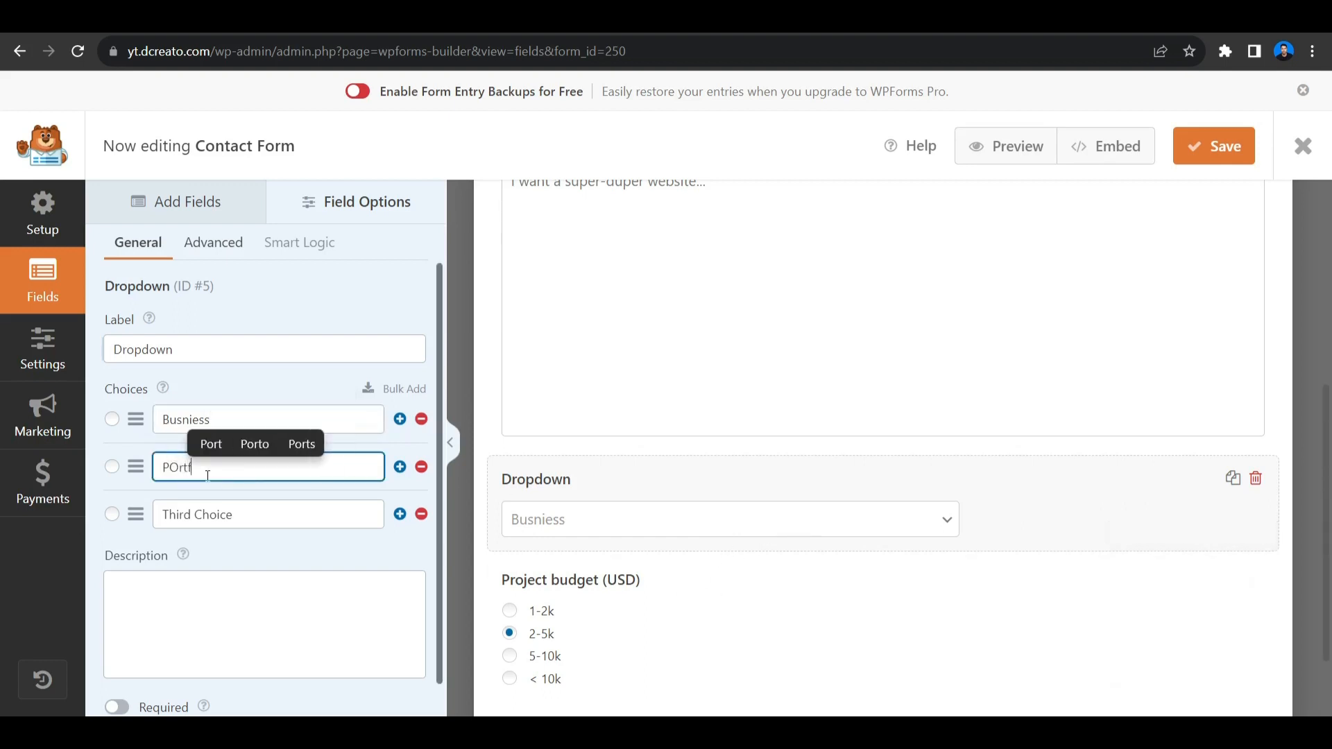
pyautogui.press('BackSpace')
pyautogui.press('BackSpace')
pyautogui.write('ort')
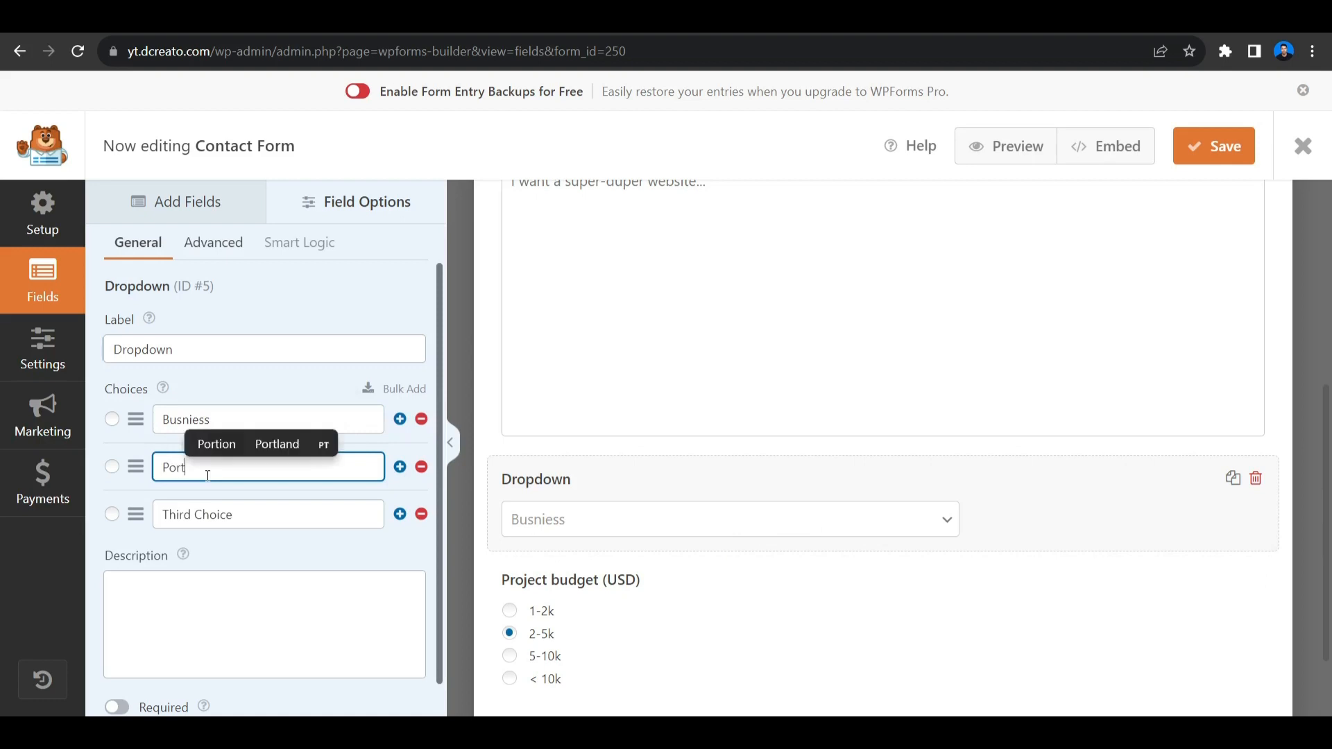
pyautogui.write('flio')
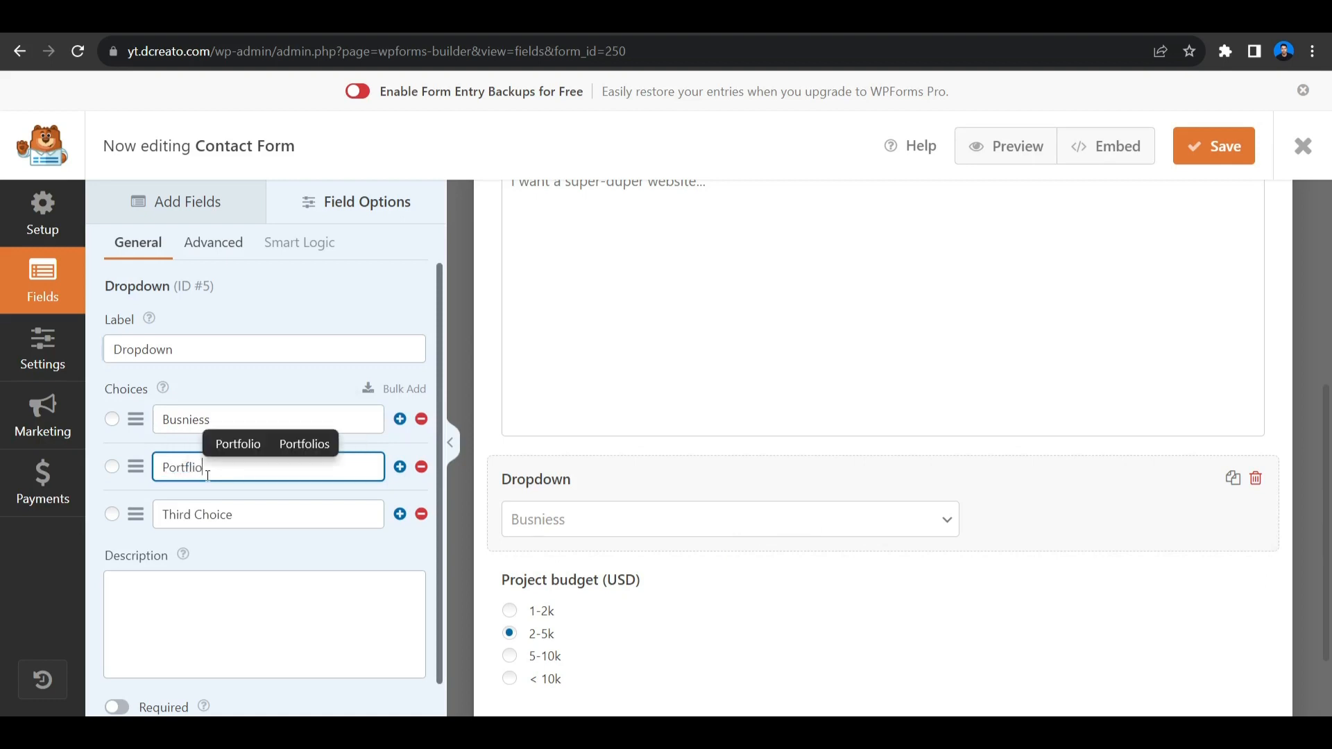
pyautogui.tripleClick(242, 521)
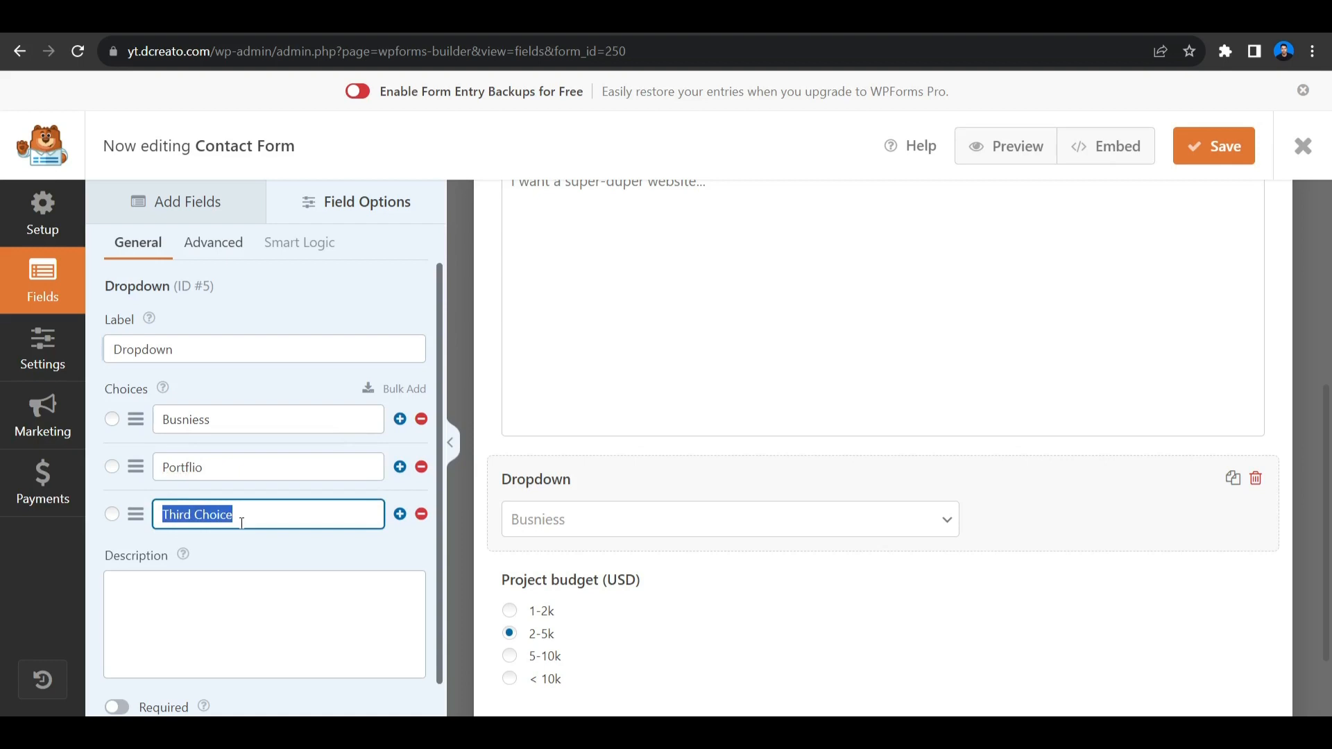
pyautogui.write('Ecommerce')
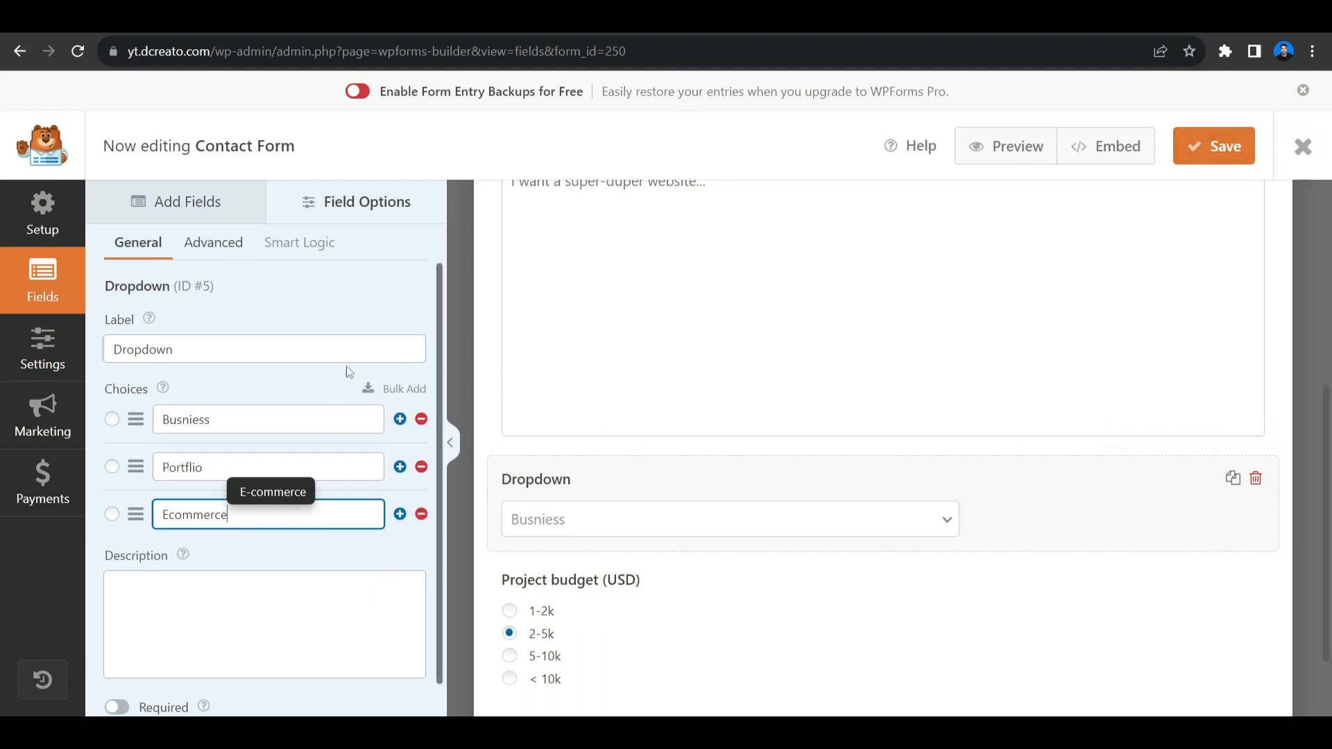
# Save the form and look over its updated fields on the live Contacts page
pyautogui.click(1196, 161)
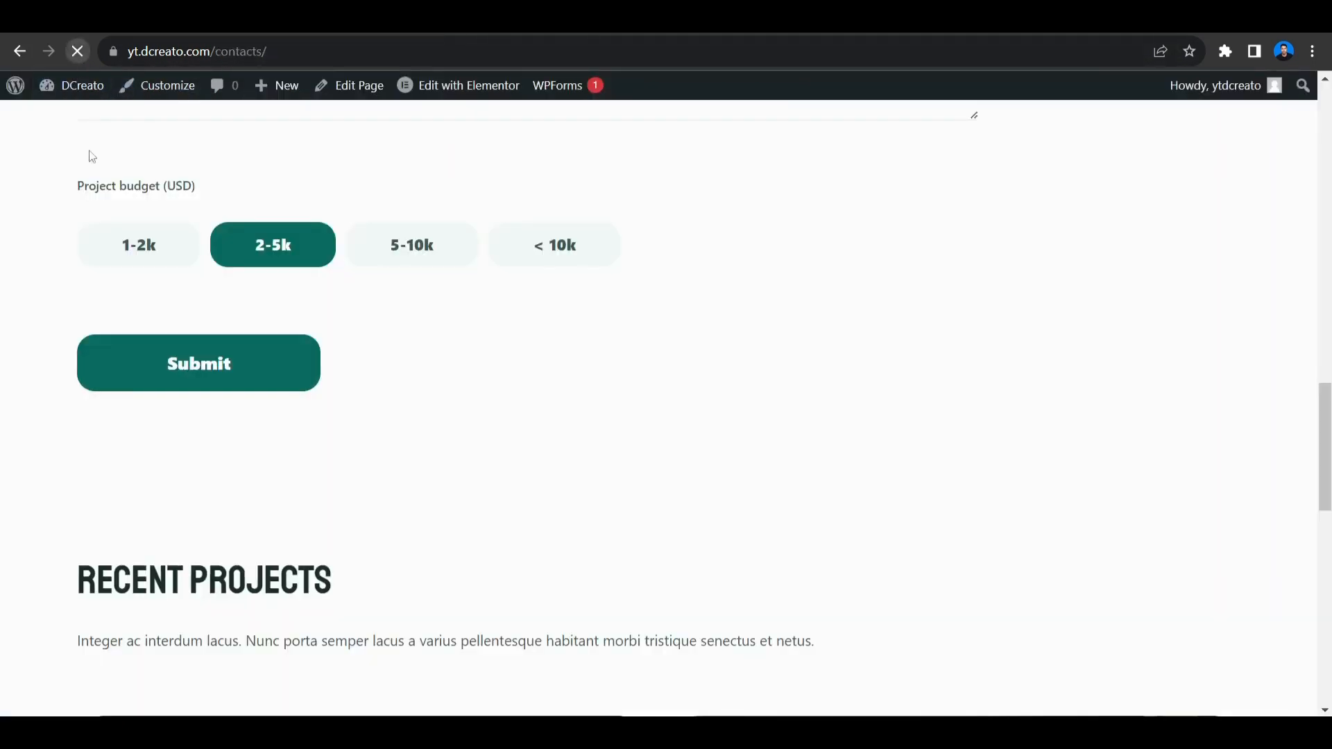
pyautogui.scroll(6, 600, 455)
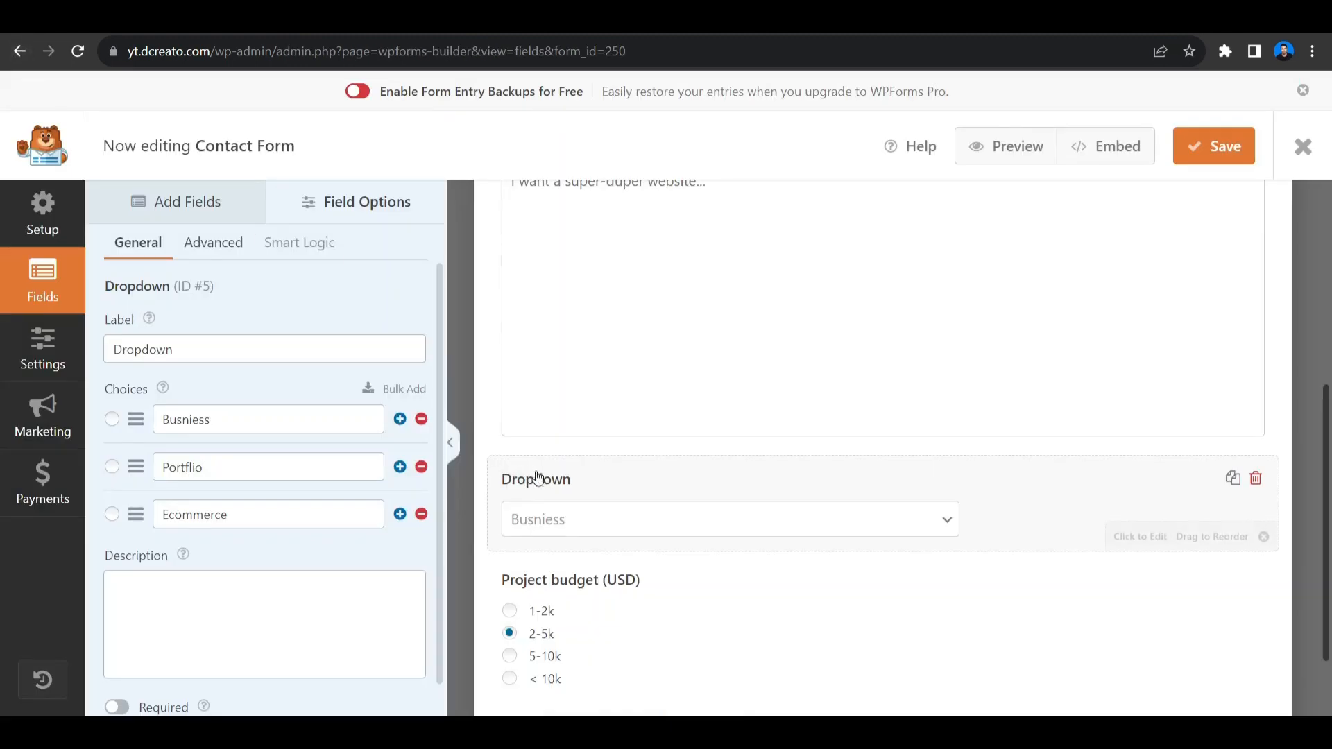
# Change the dropdown field's label to "Select your website type:" and save the form
pyautogui.doubleClick(206, 337)
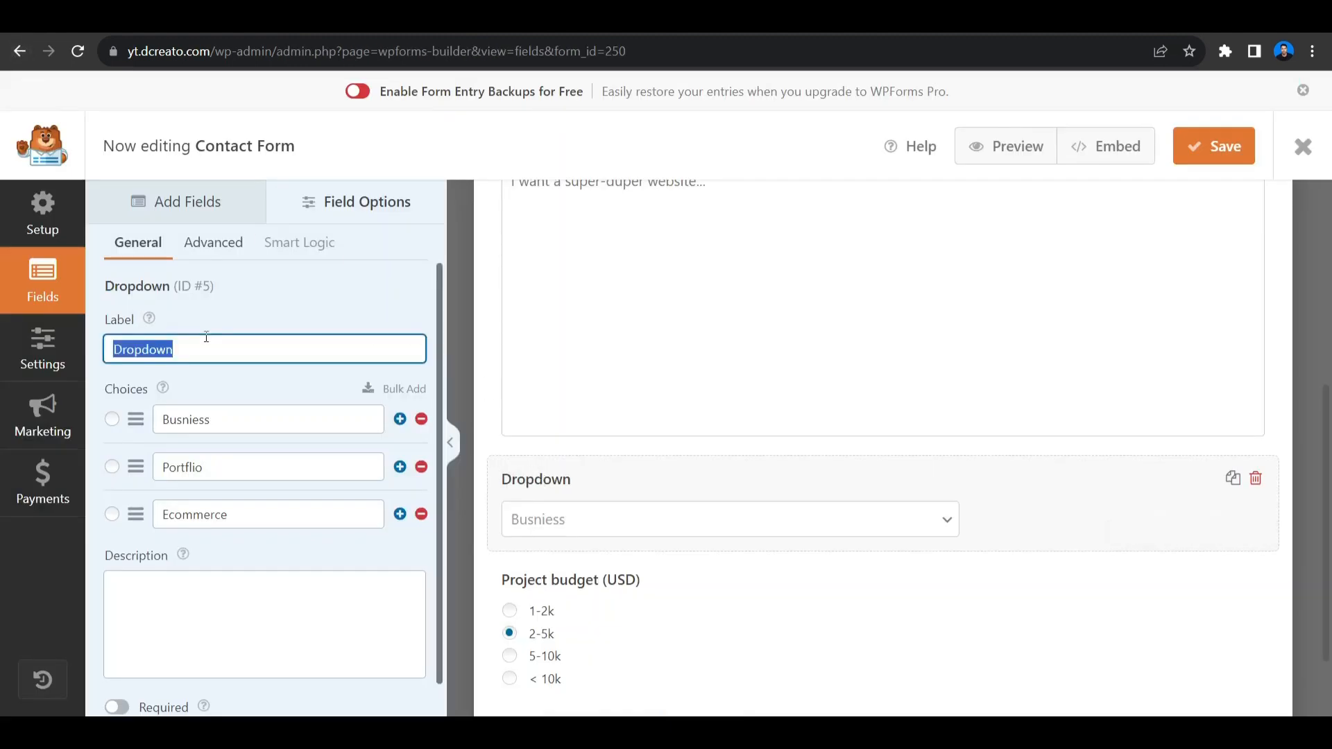
pyautogui.write('Sel')
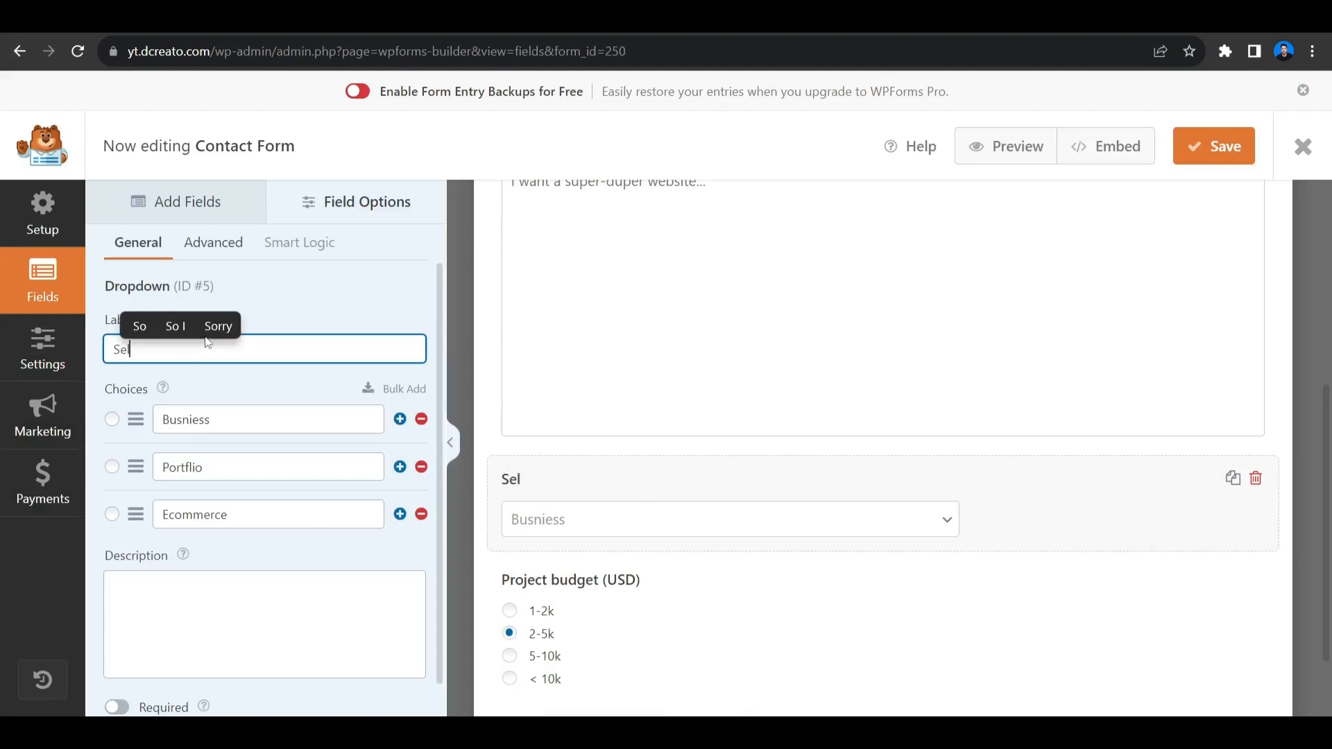
pyautogui.write('ect y')
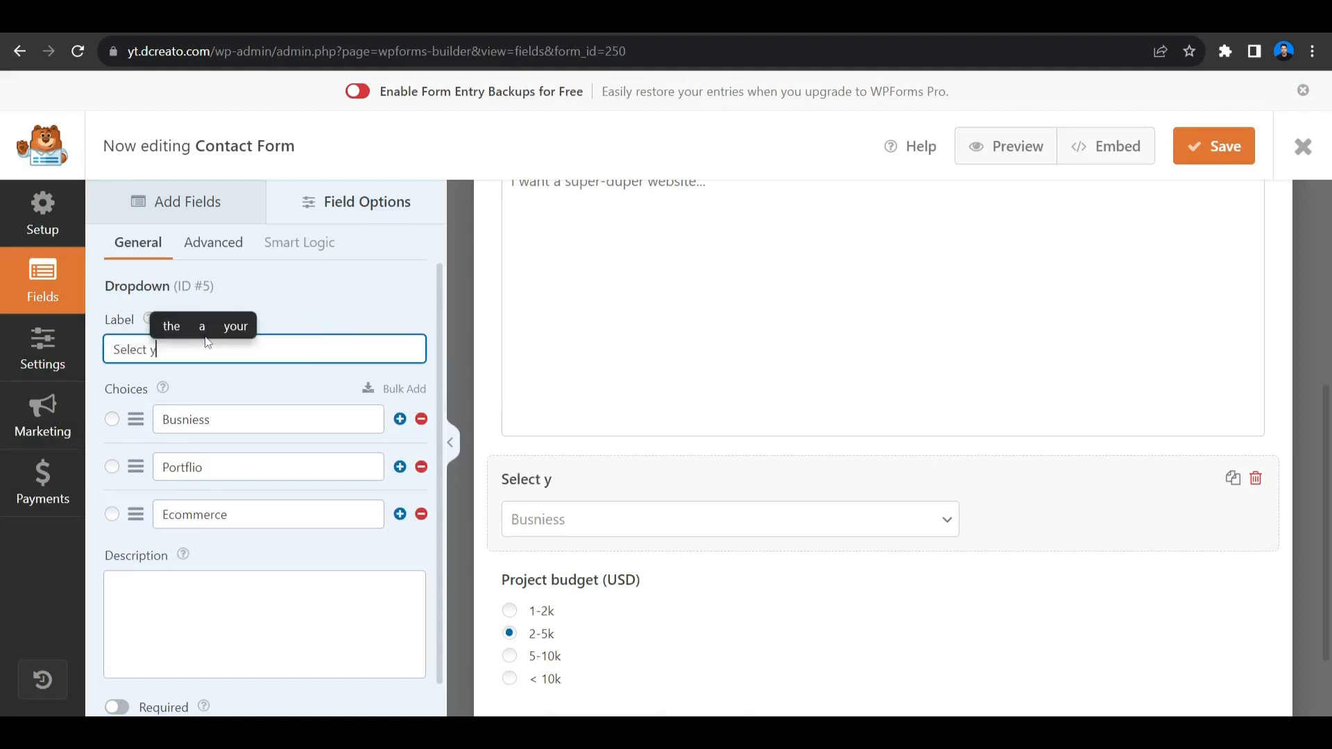
pyautogui.write('our website ')
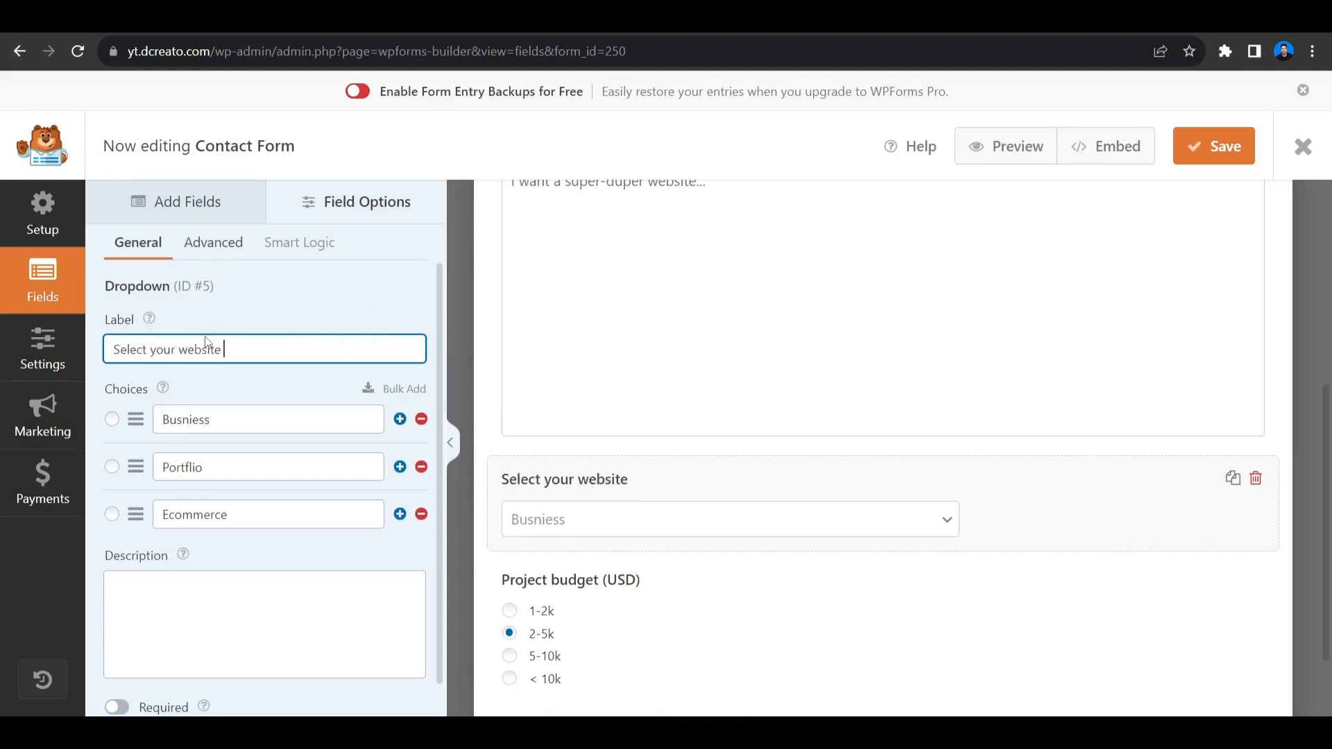
pyautogui.write('type:')
pyautogui.click(1181, 154)
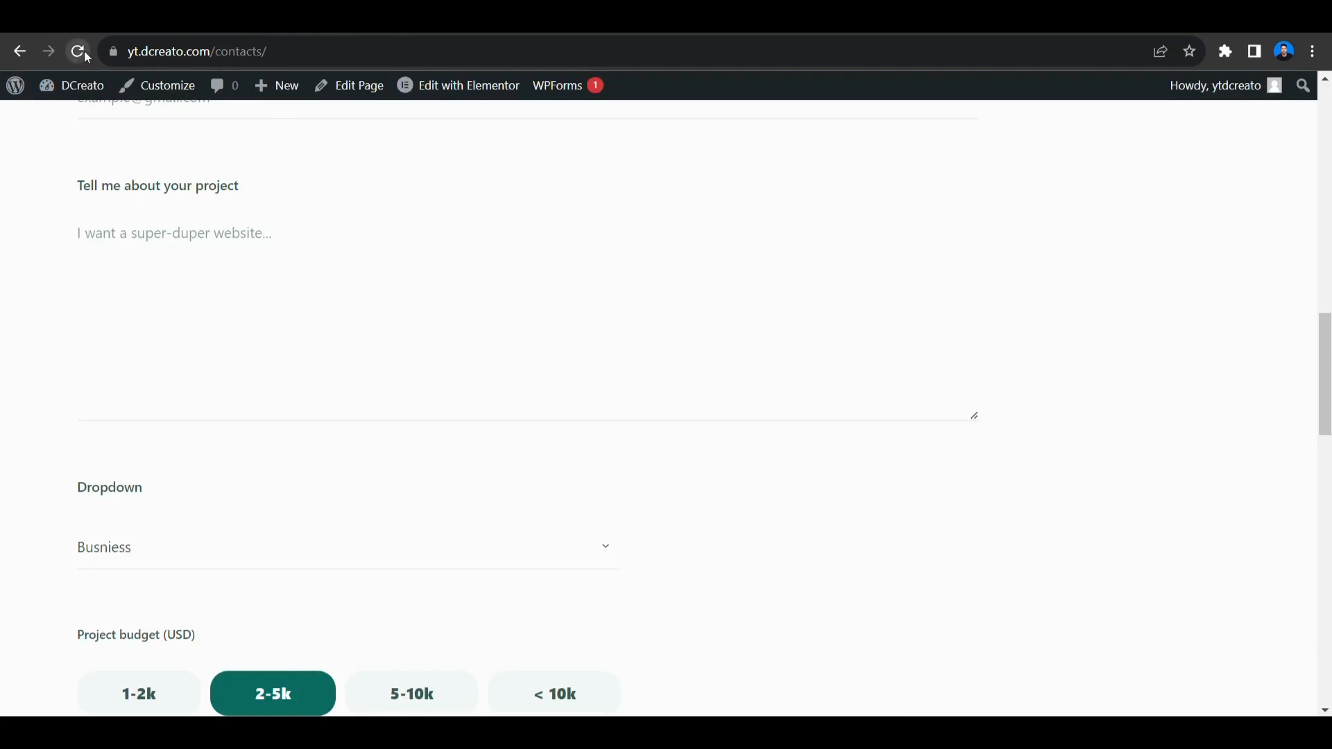
# Reload the live Contacts page and open the website type dropdown to view its choices
pyautogui.click(77, 51)
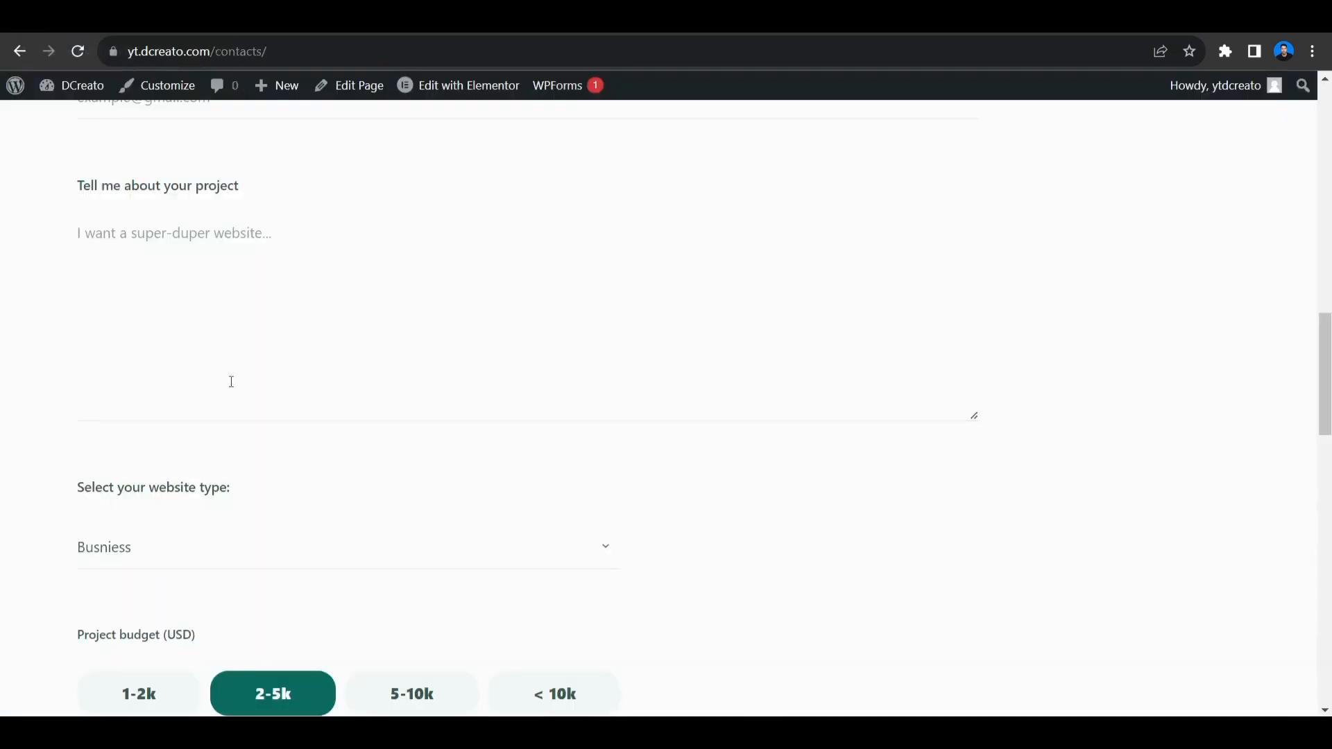
pyautogui.click(162, 541)
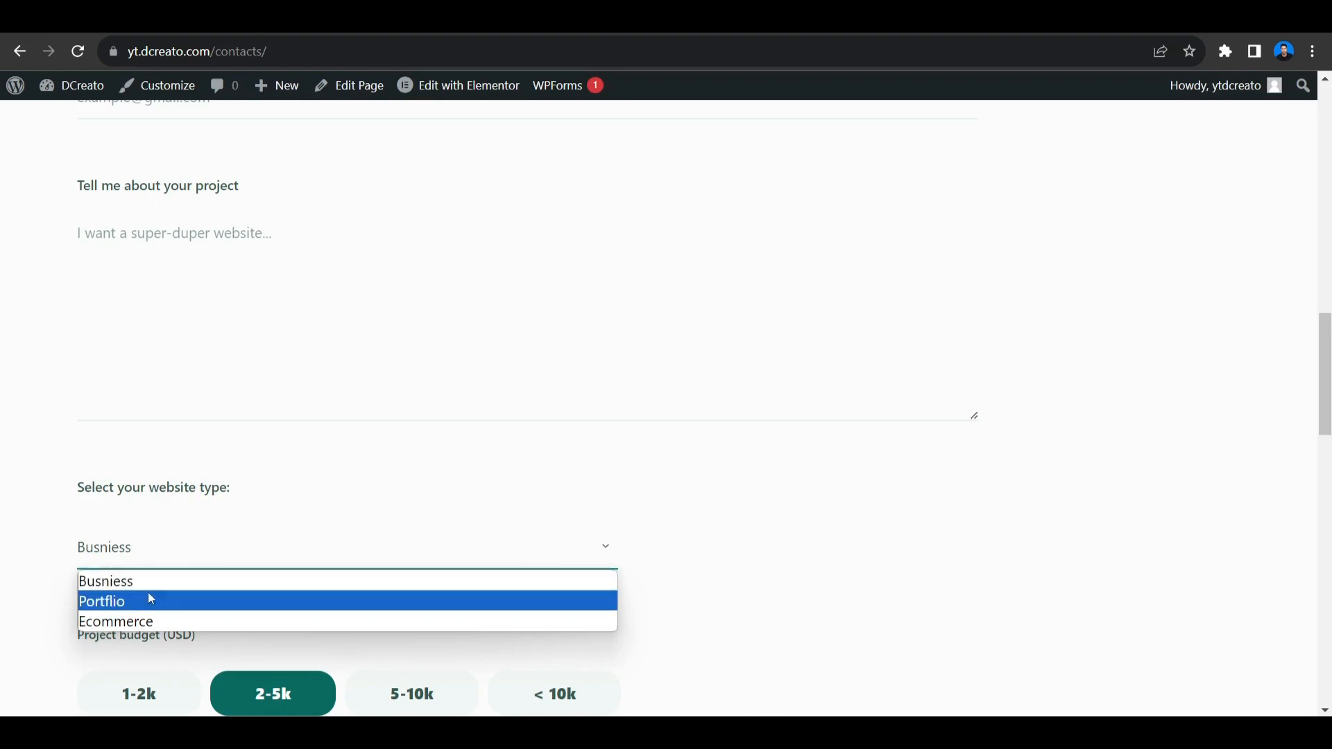
# Close the website type dropdown on the live Contacts page and try the 1-2k project budget option
pyautogui.click(660, 534)
pyautogui.scroll(-4, 660, 535)
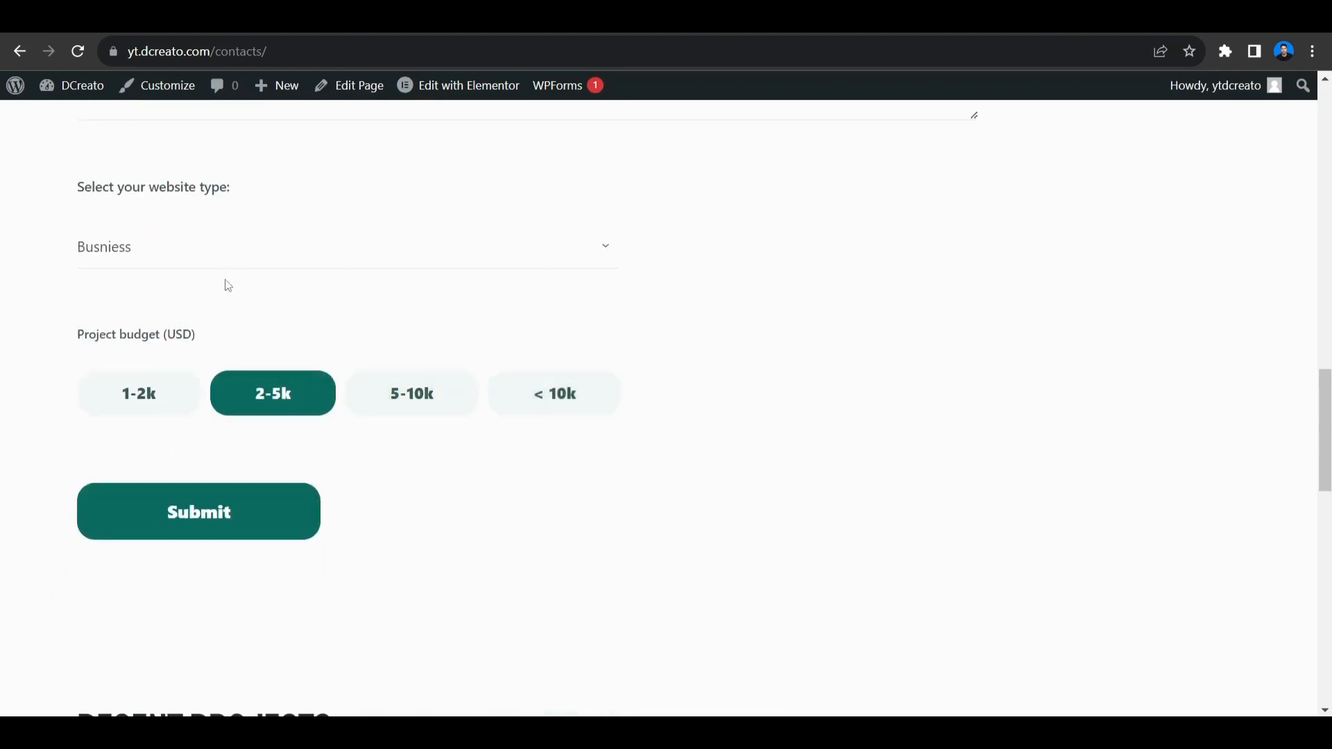
pyautogui.click(163, 397)
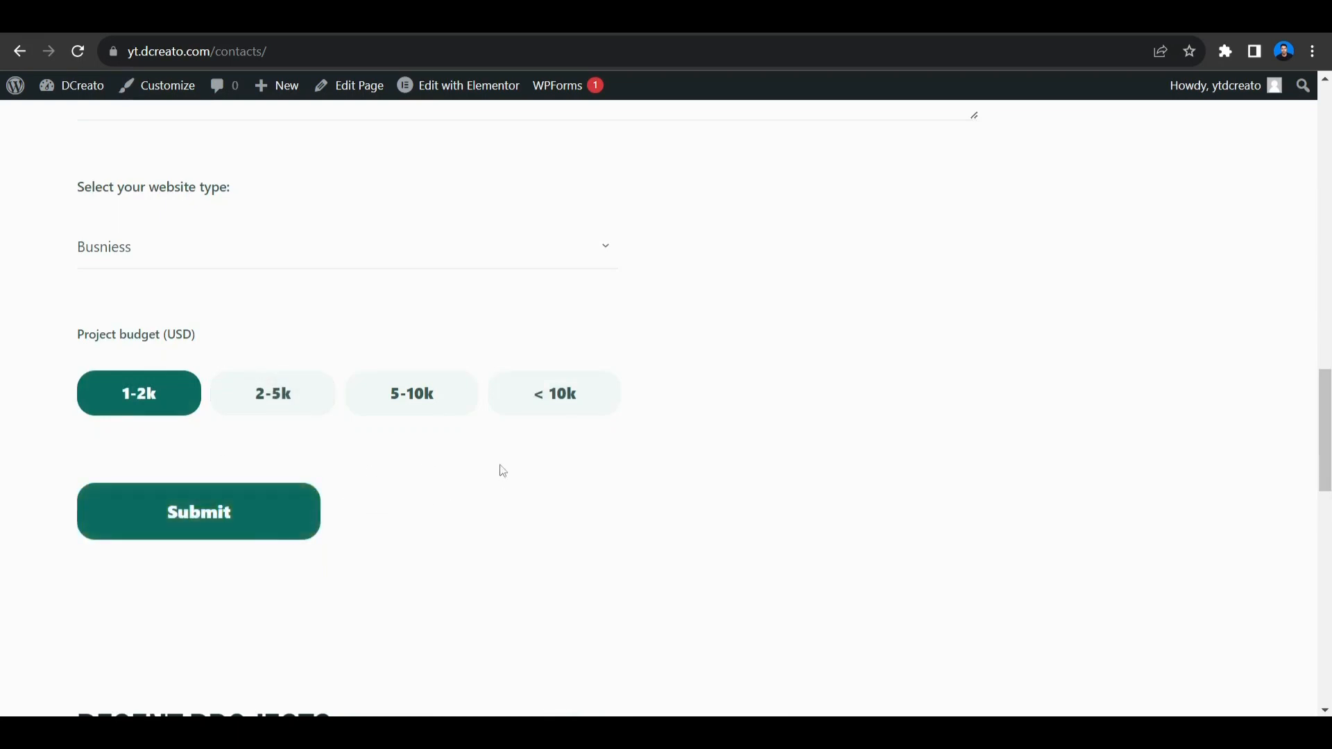
pyautogui.scroll(-2, 451, 486)
pyautogui.scroll(2, 446, 434)
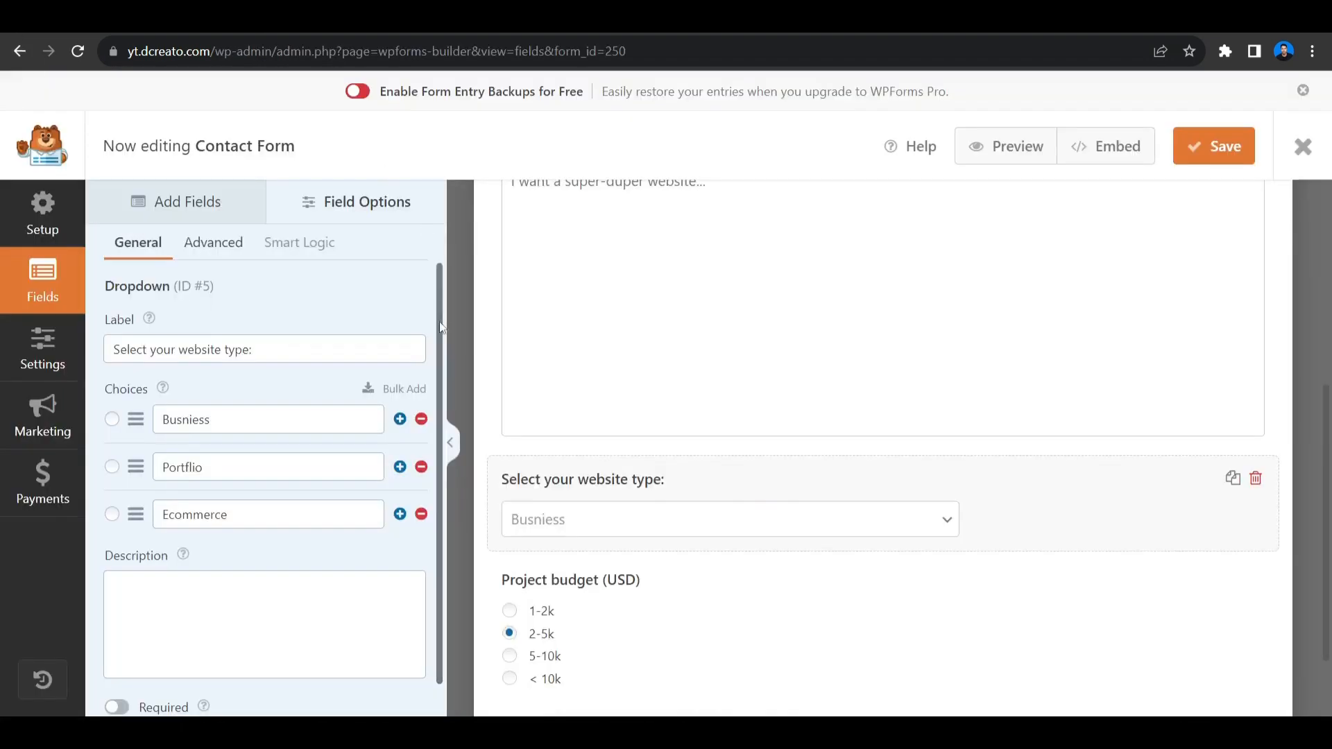
# Open the Contact Form's notification settings and check the default notification's Send To Email Address
pyautogui.scroll(5, 539, 467)
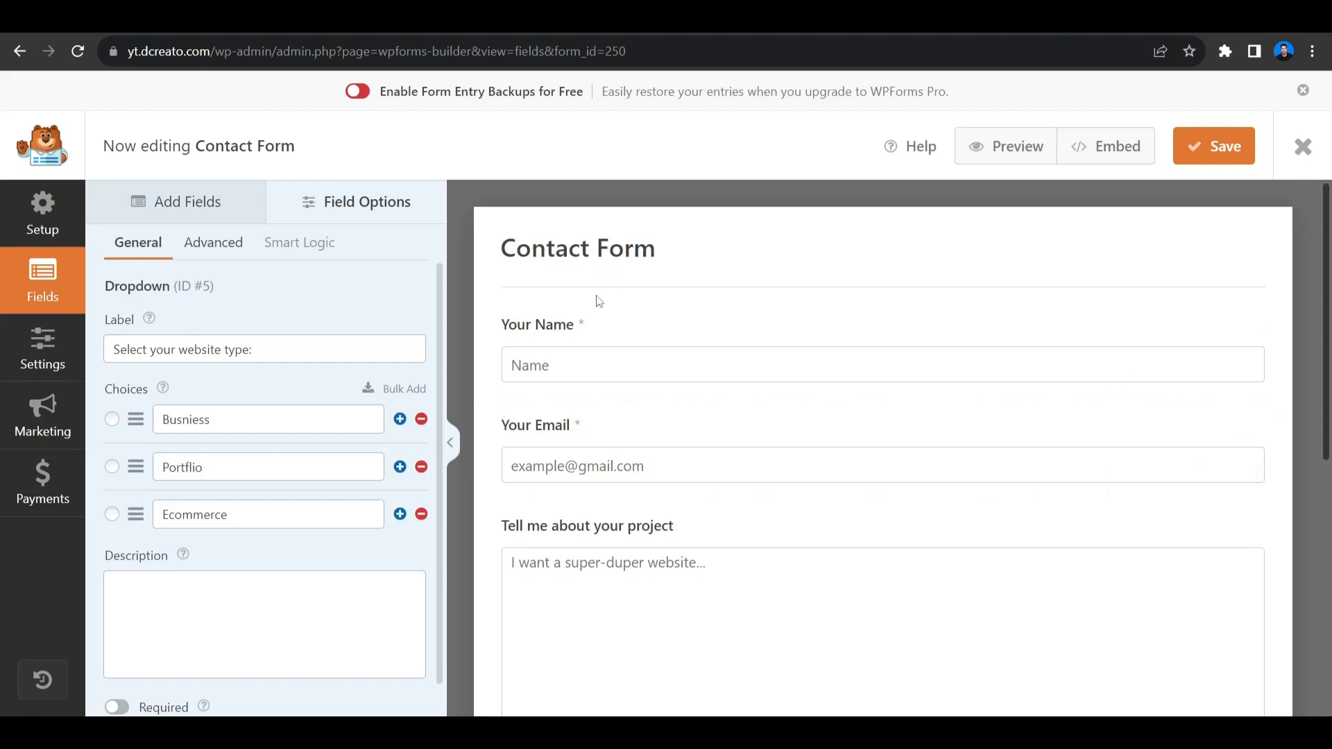
pyautogui.click(241, 202)
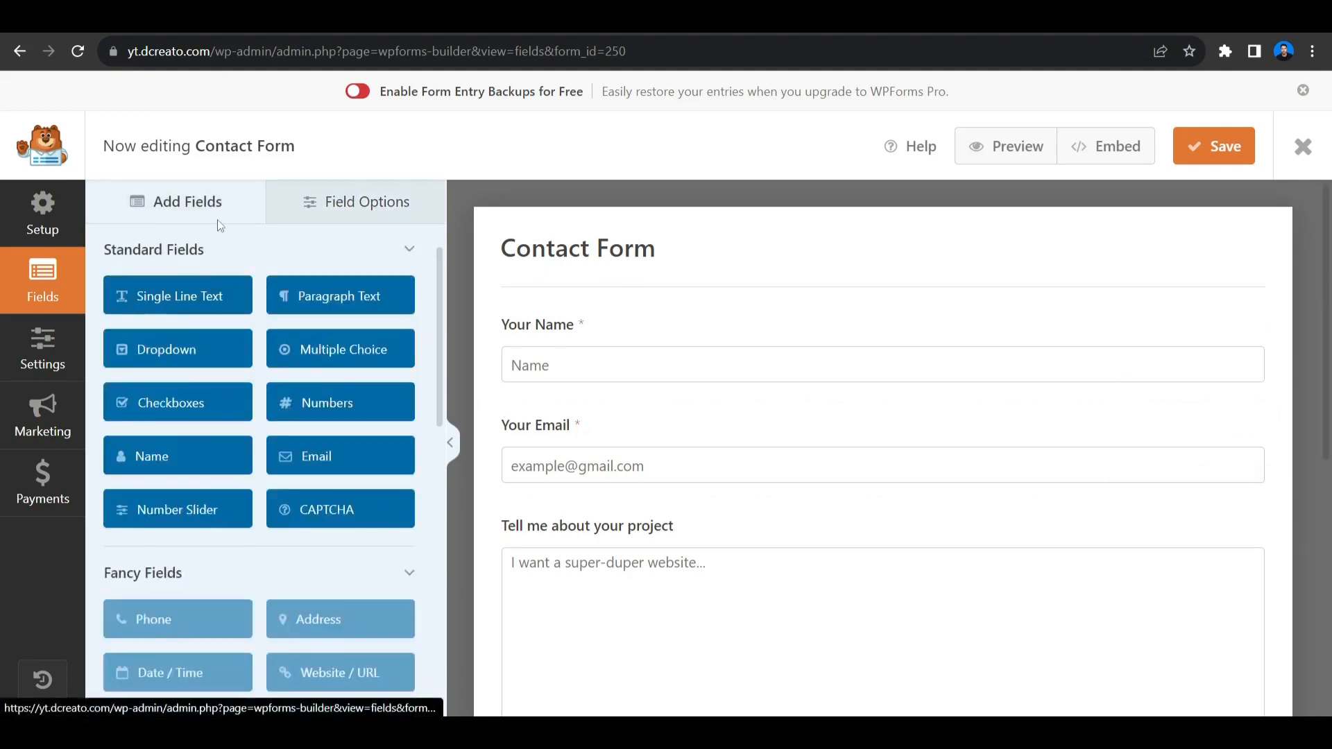
pyautogui.click(58, 349)
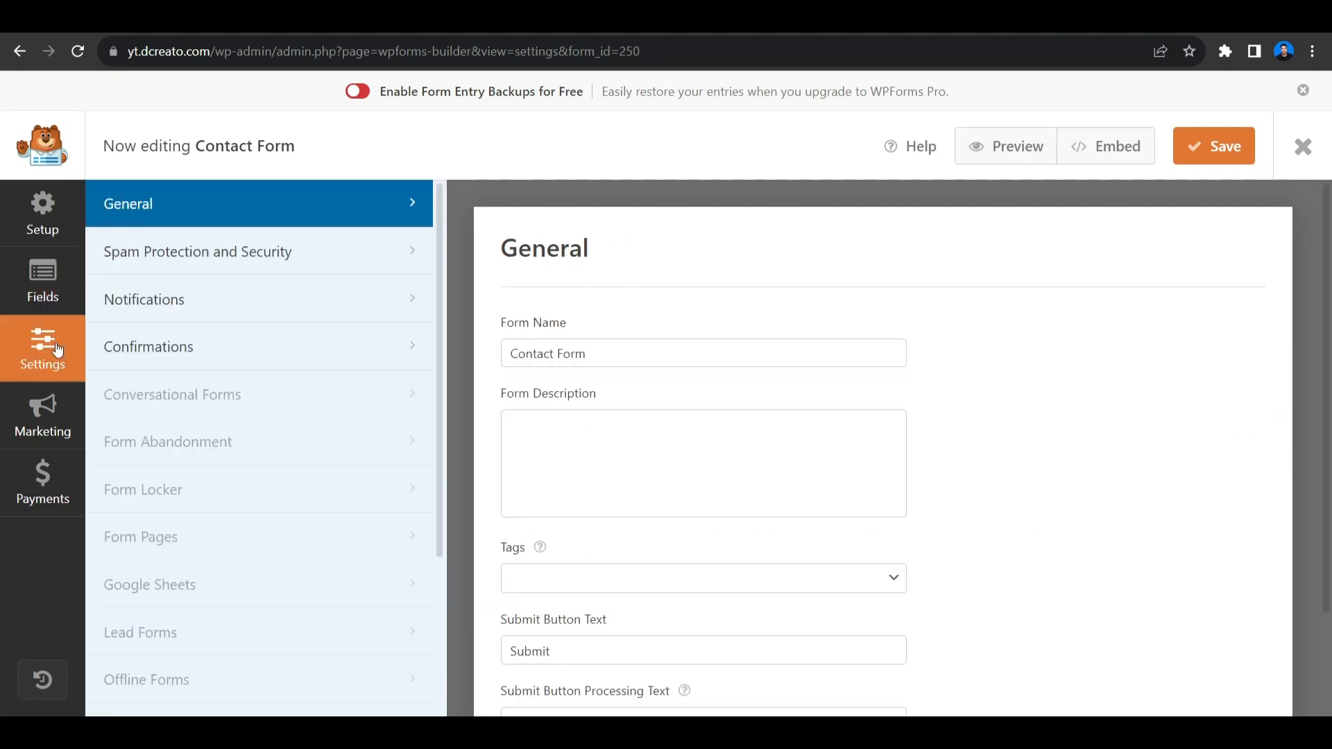
pyautogui.click(260, 298)
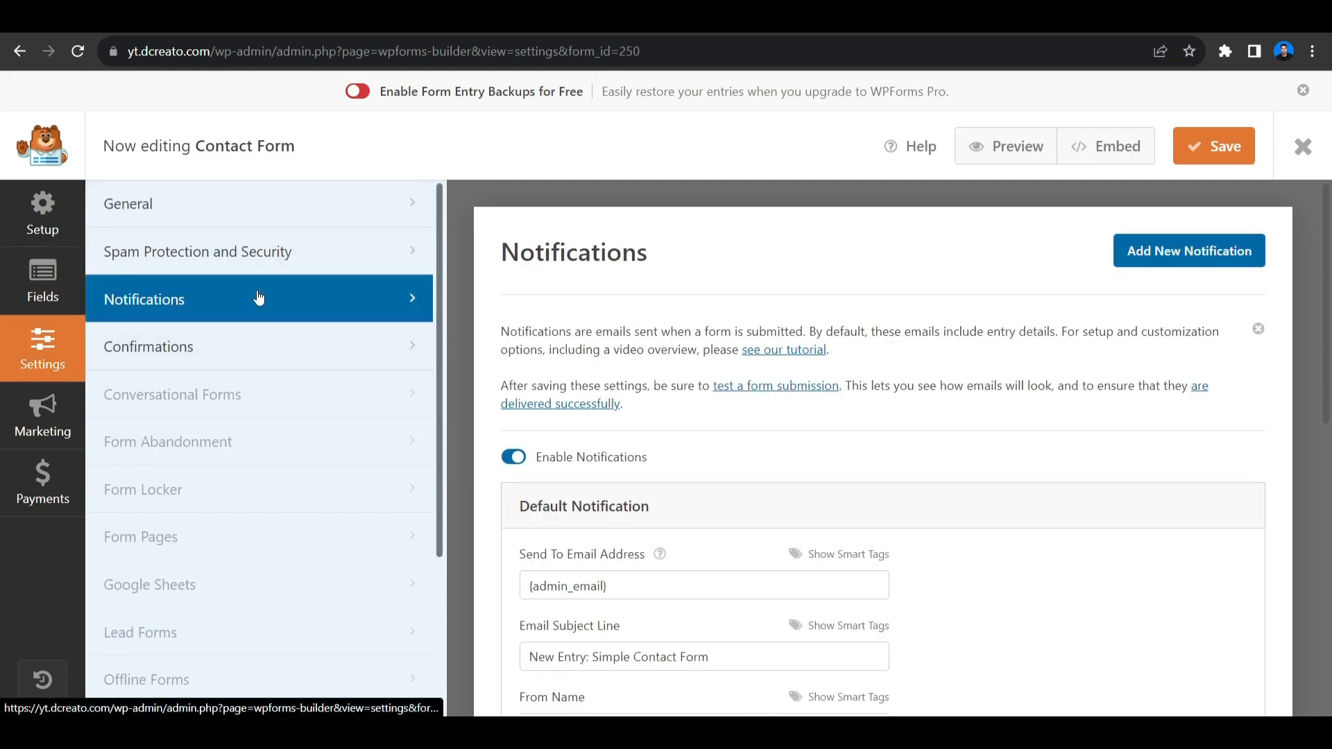
pyautogui.scroll(-4, 688, 394)
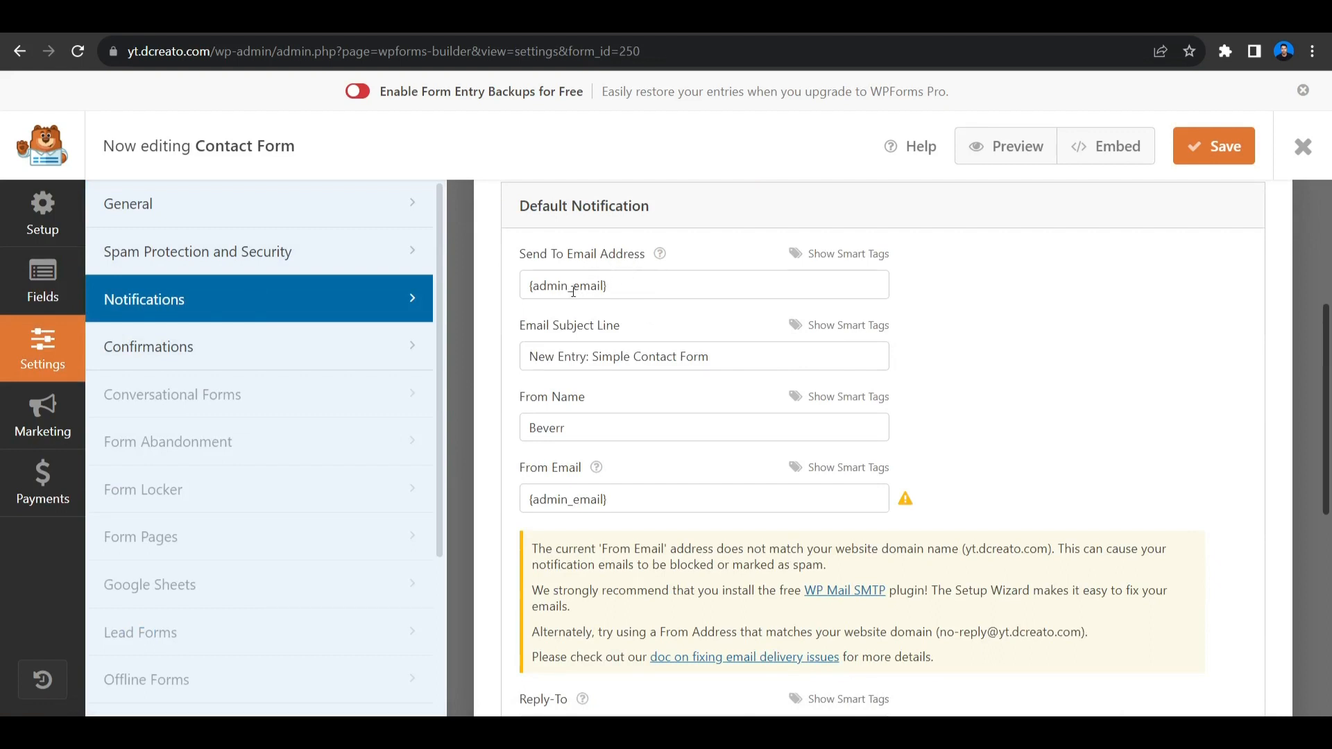
pyautogui.moveTo(606, 287); pyautogui.dragTo(541, 291)
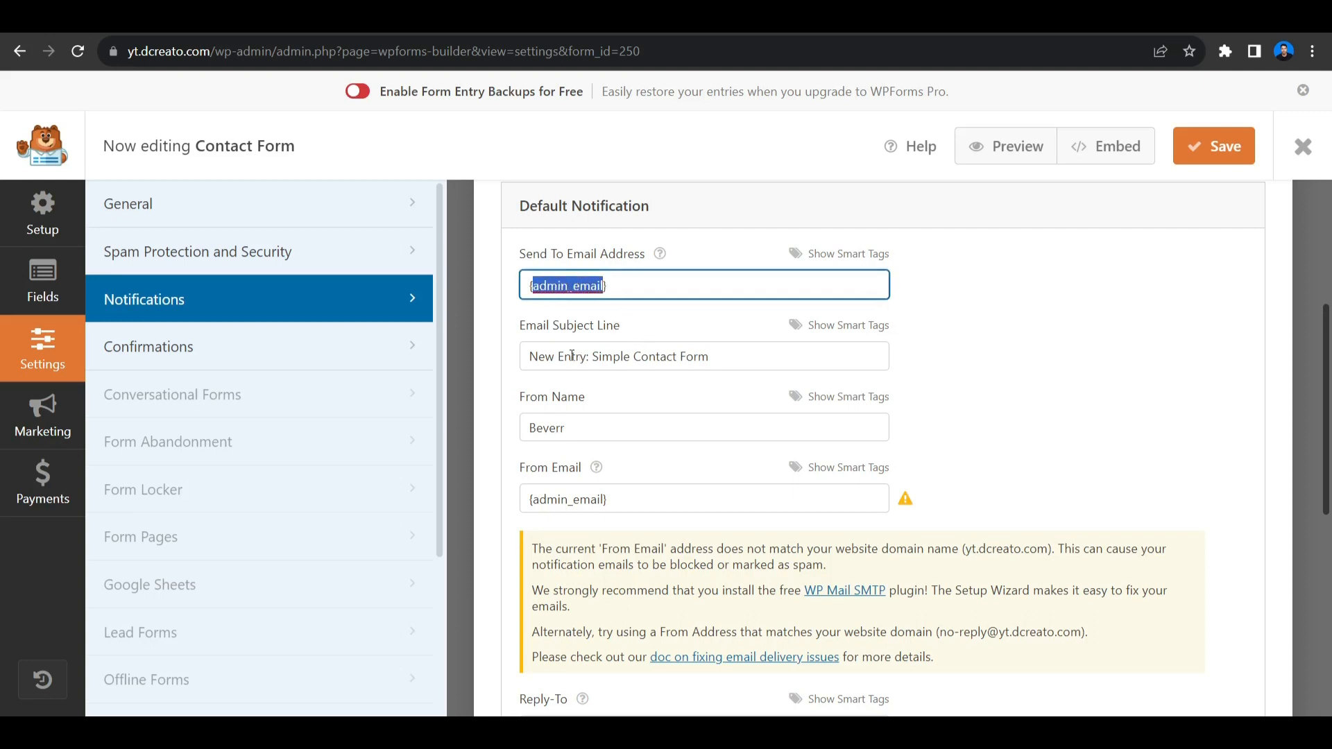
# Set the default notification's email subject line to "New Entry: Portfolio Contact Form" and save the form
pyautogui.click(623, 357)
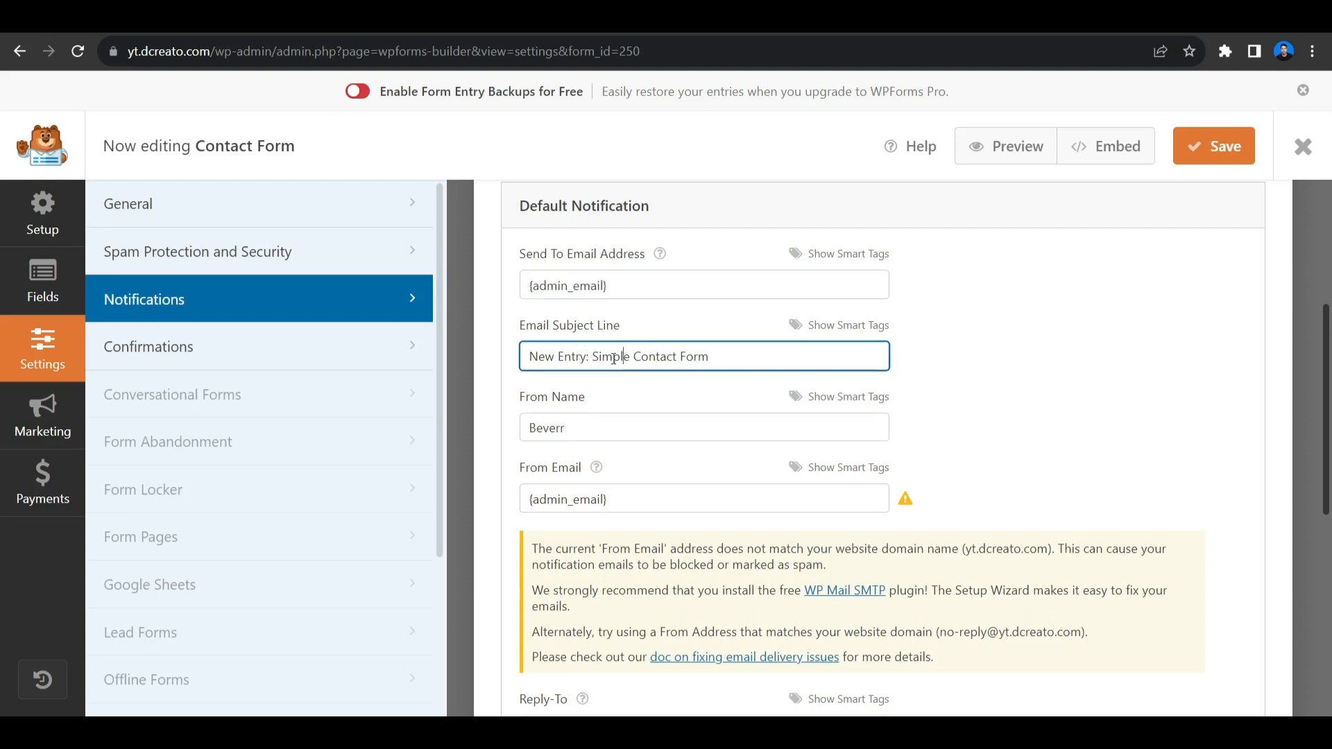
pyautogui.moveTo(709, 357); pyautogui.dragTo(593, 360)
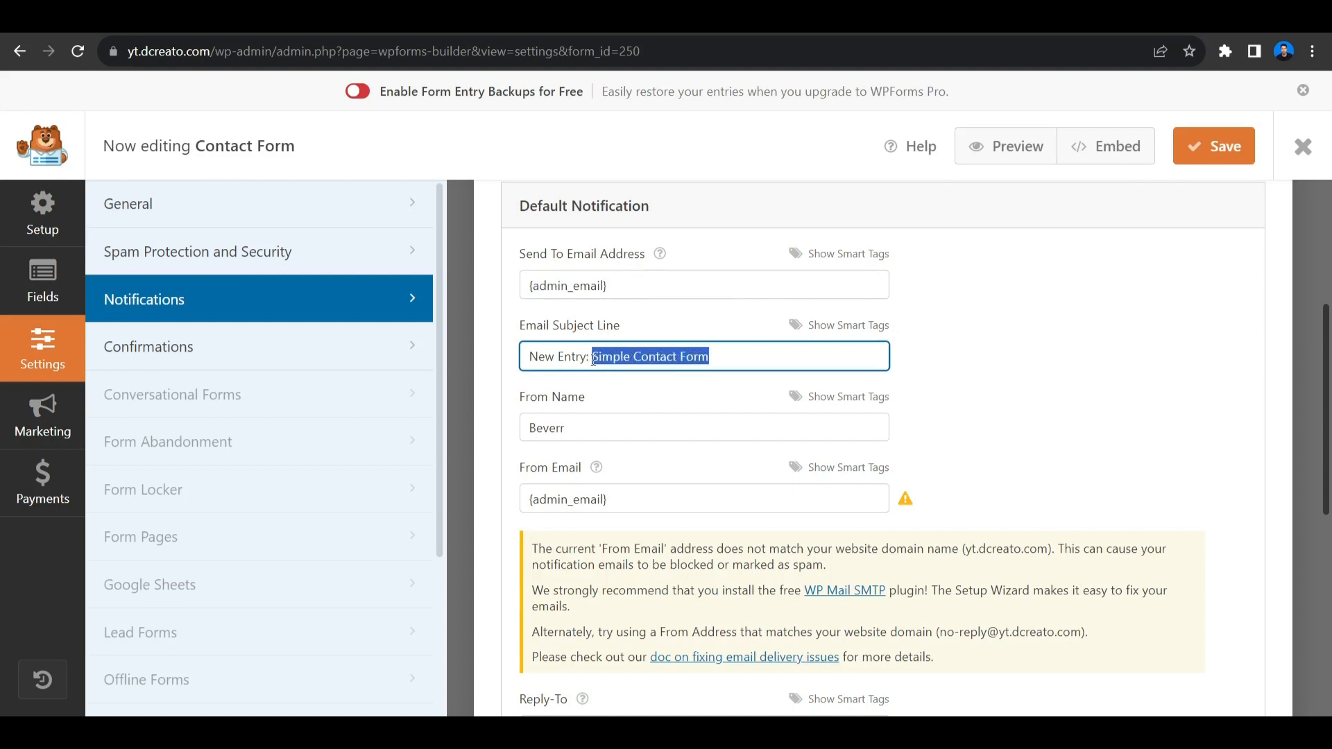
pyautogui.write('POrt')
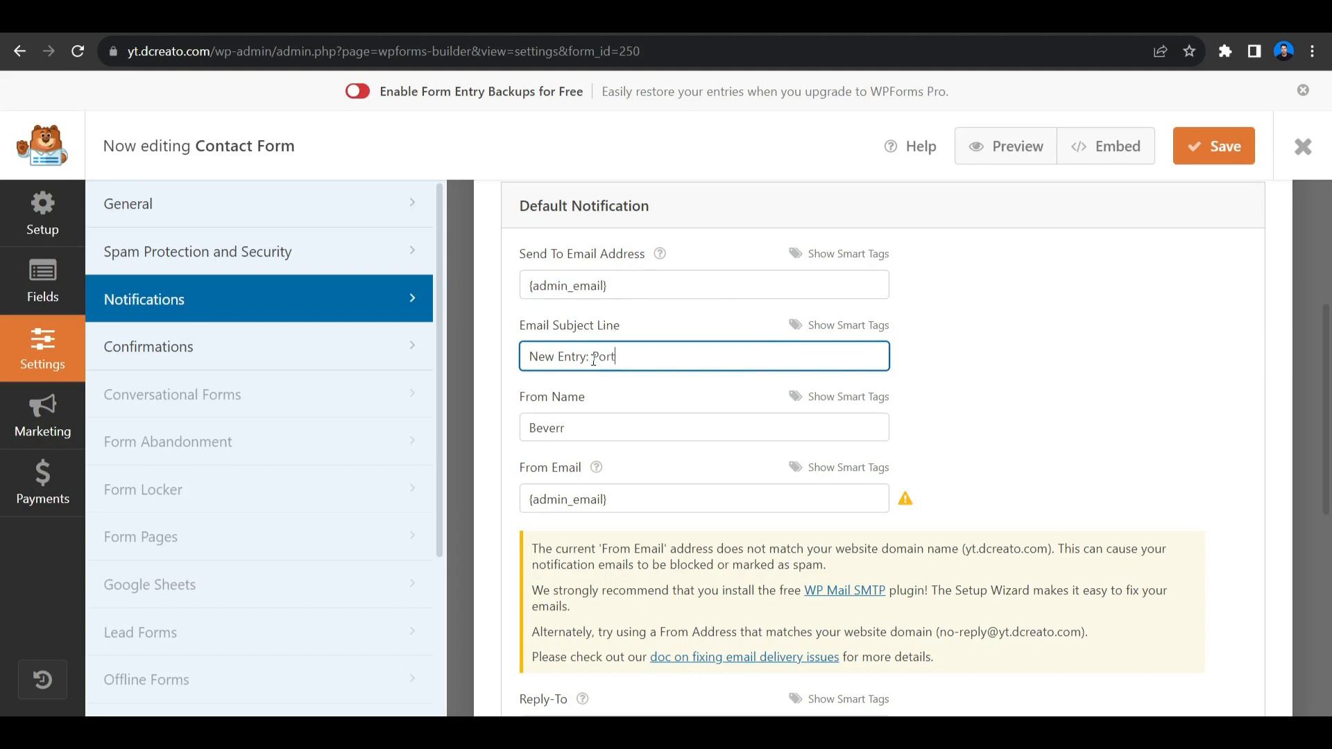
pyautogui.write('foli')
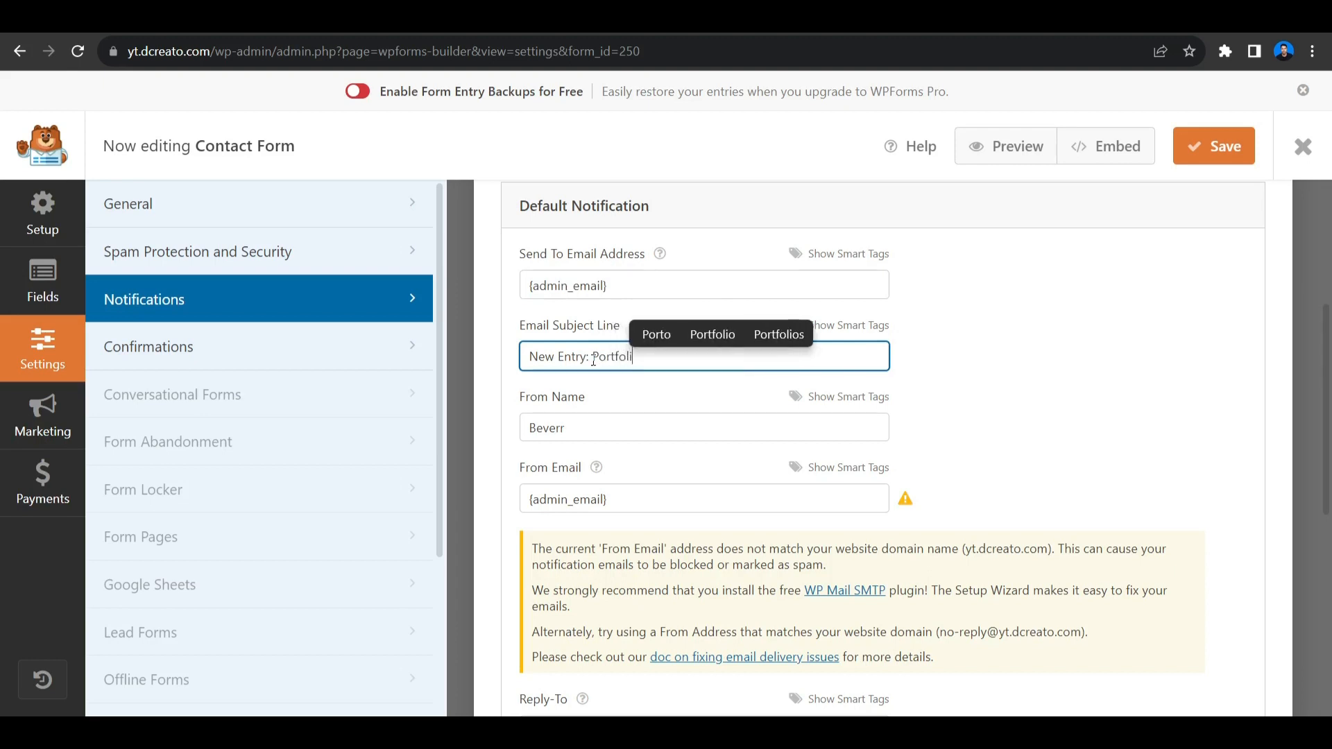
pyautogui.write('o COn')
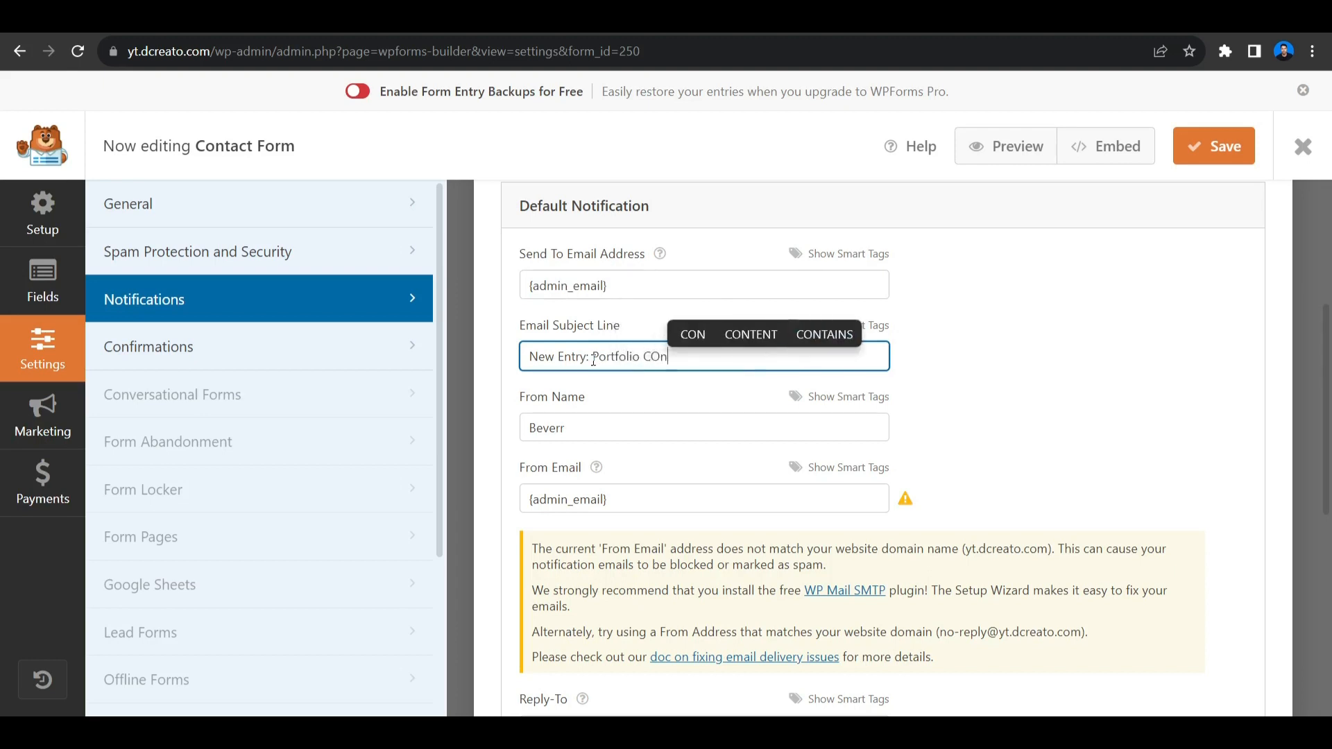
pyautogui.press('BackSpace')
pyautogui.write('ontact Fomr')
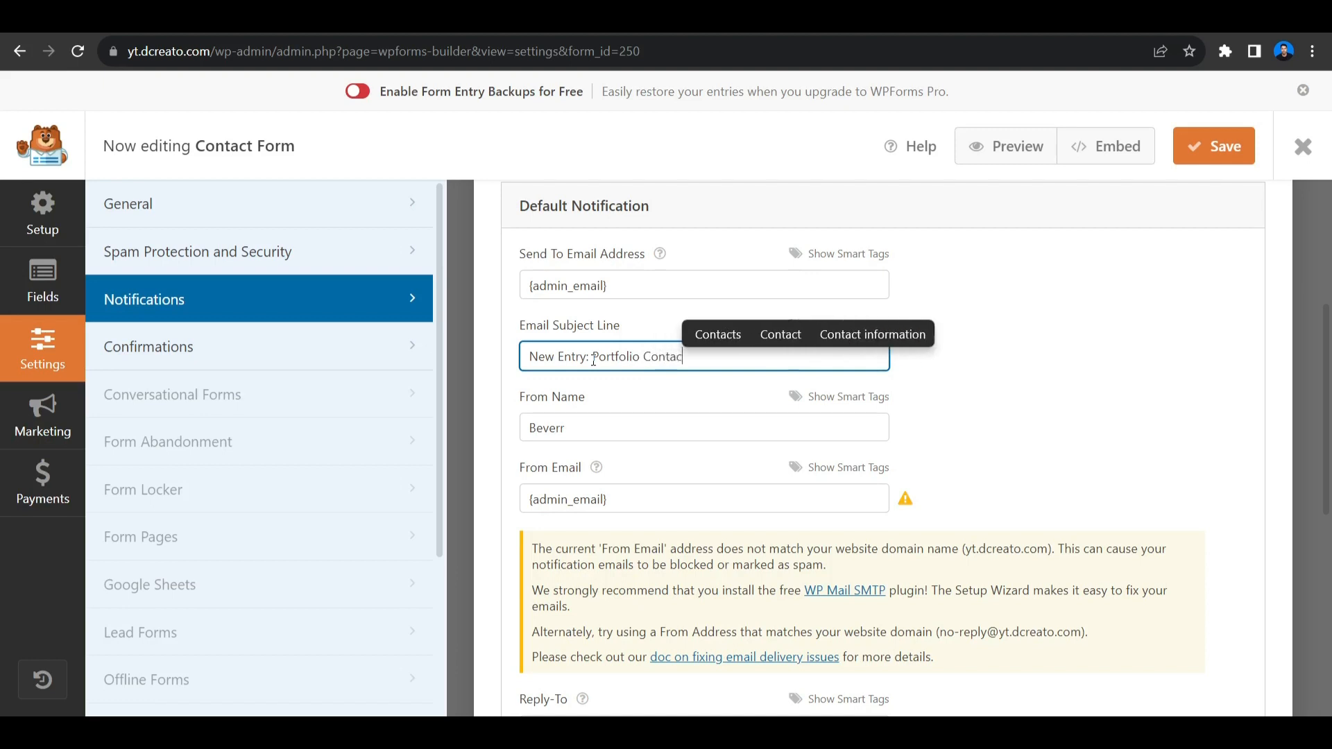
pyautogui.press('BackSpace')
pyautogui.press('BackSpace')
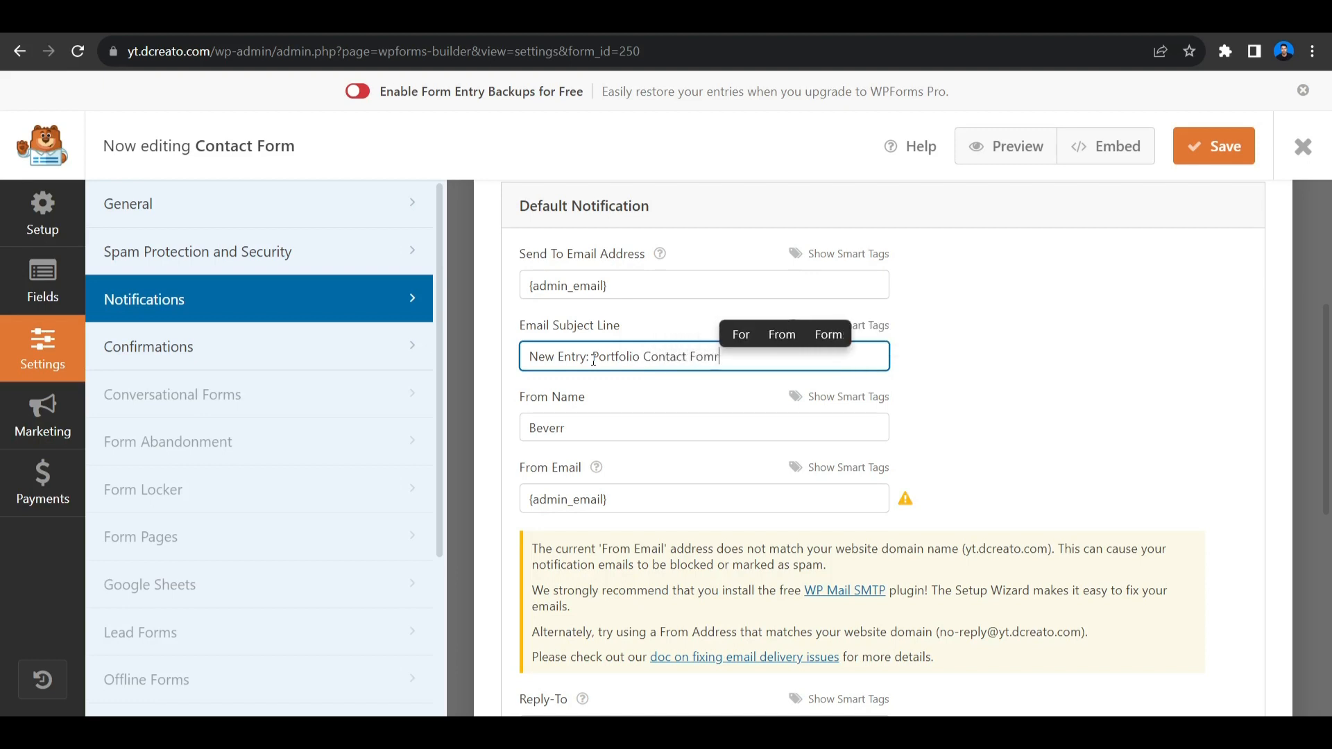
pyautogui.write('orm')
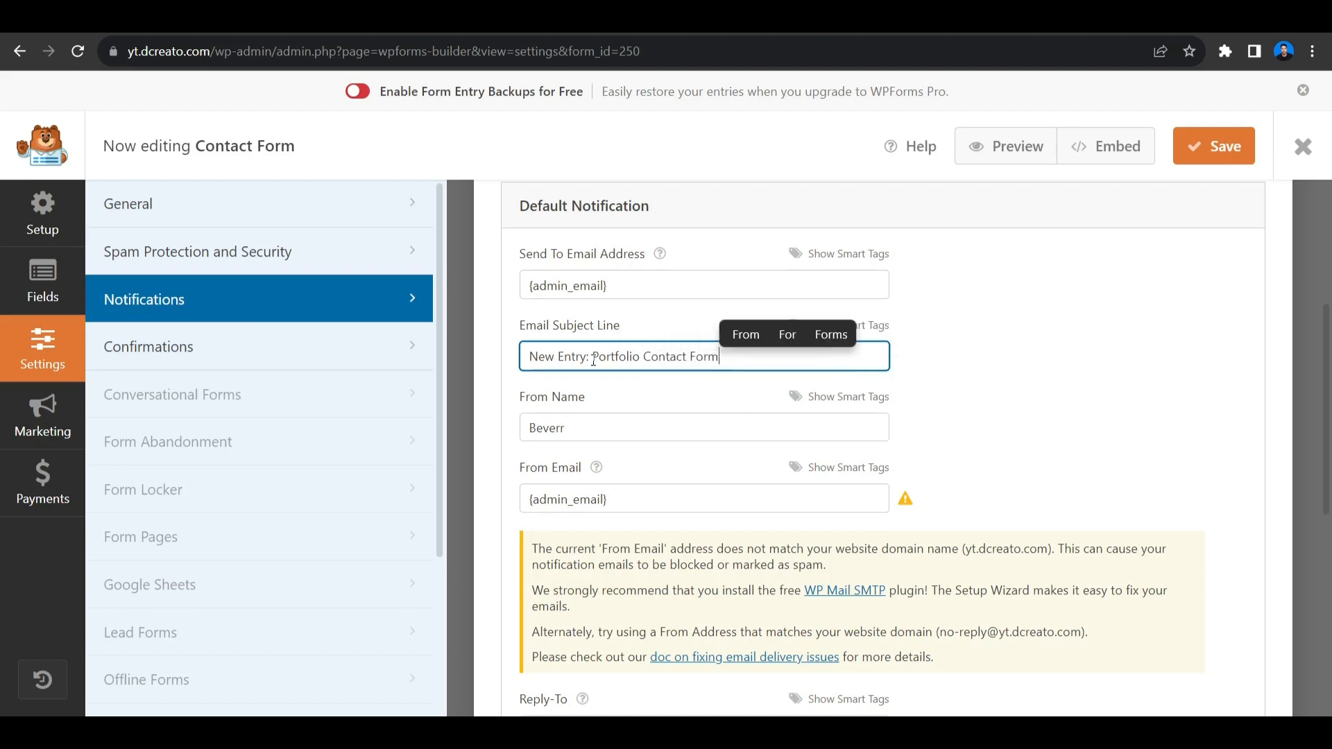
pyautogui.click(935, 380)
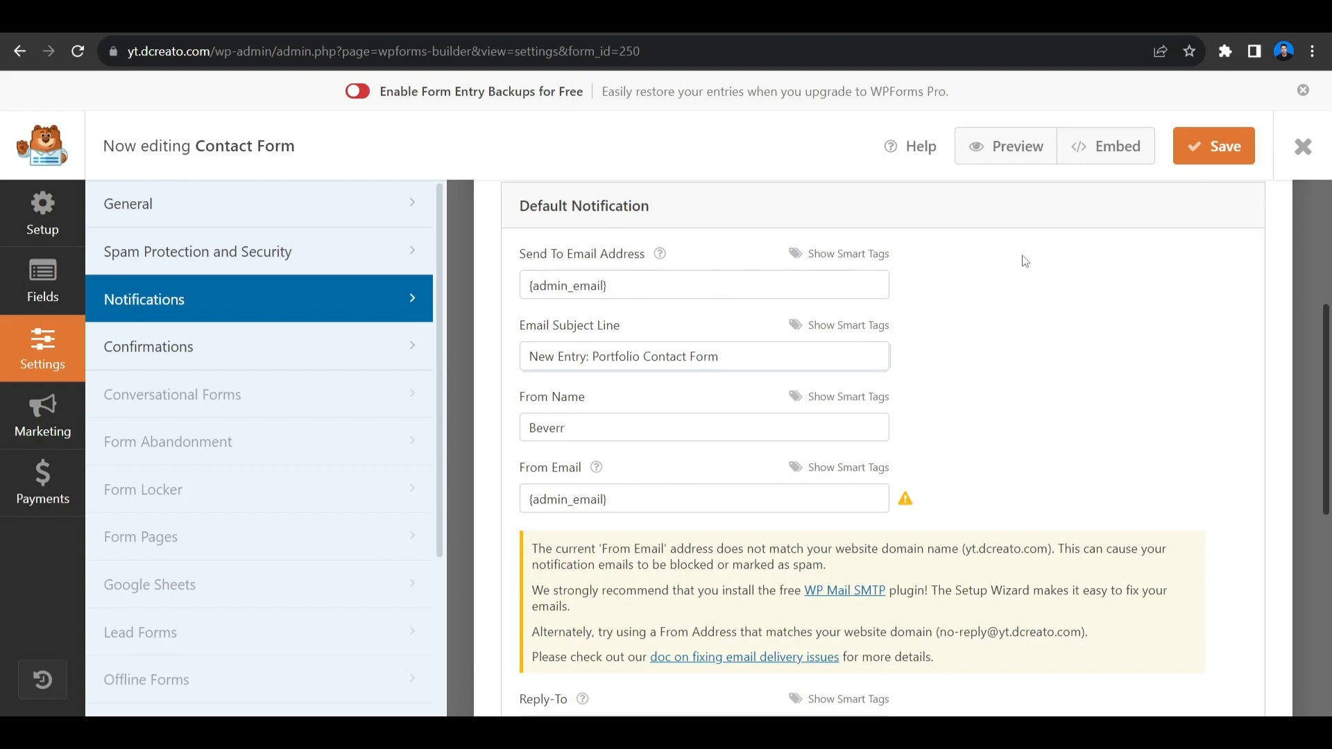
pyautogui.click(1213, 148)
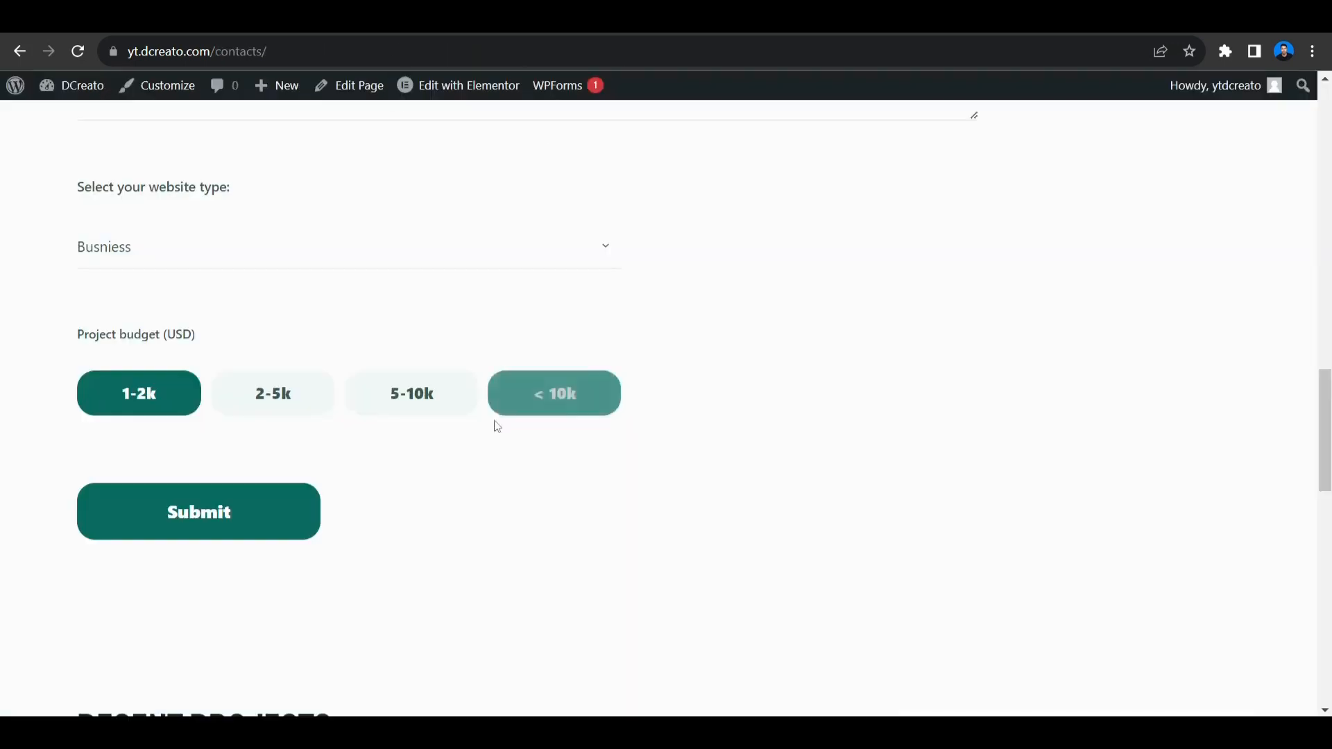
# Look over the live Contacts page from the form through the recent projects and back to the header
pyautogui.scroll(-10, 488, 444)
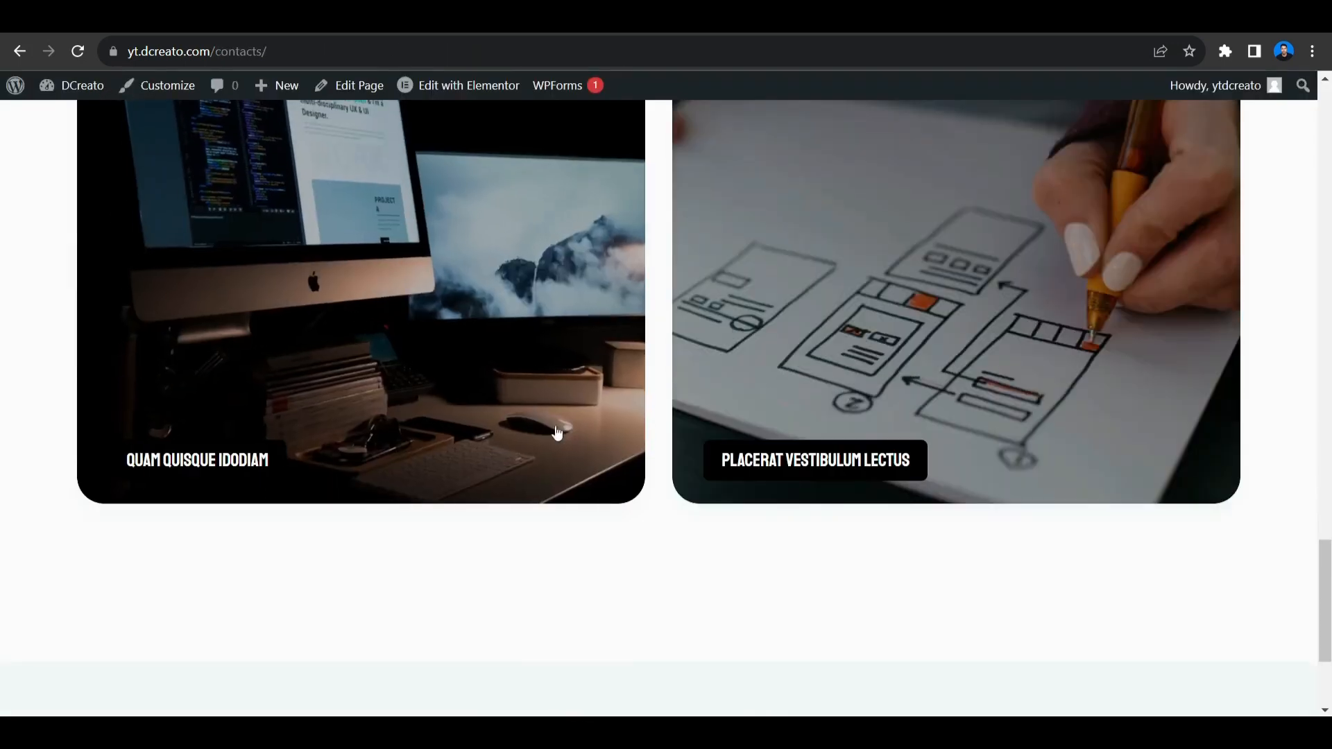
pyautogui.scroll(-3, 687, 437)
pyautogui.scroll(10, 666, 465)
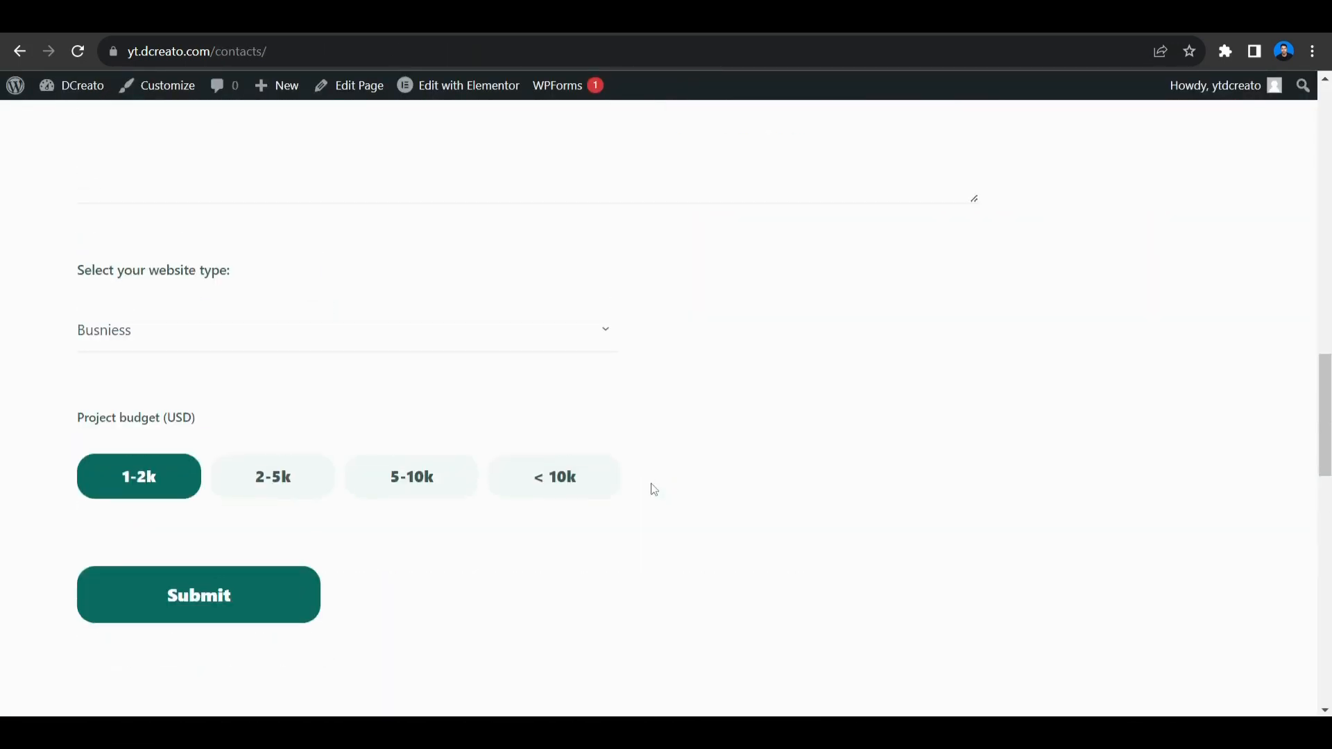
pyautogui.scroll(15, 652, 485)
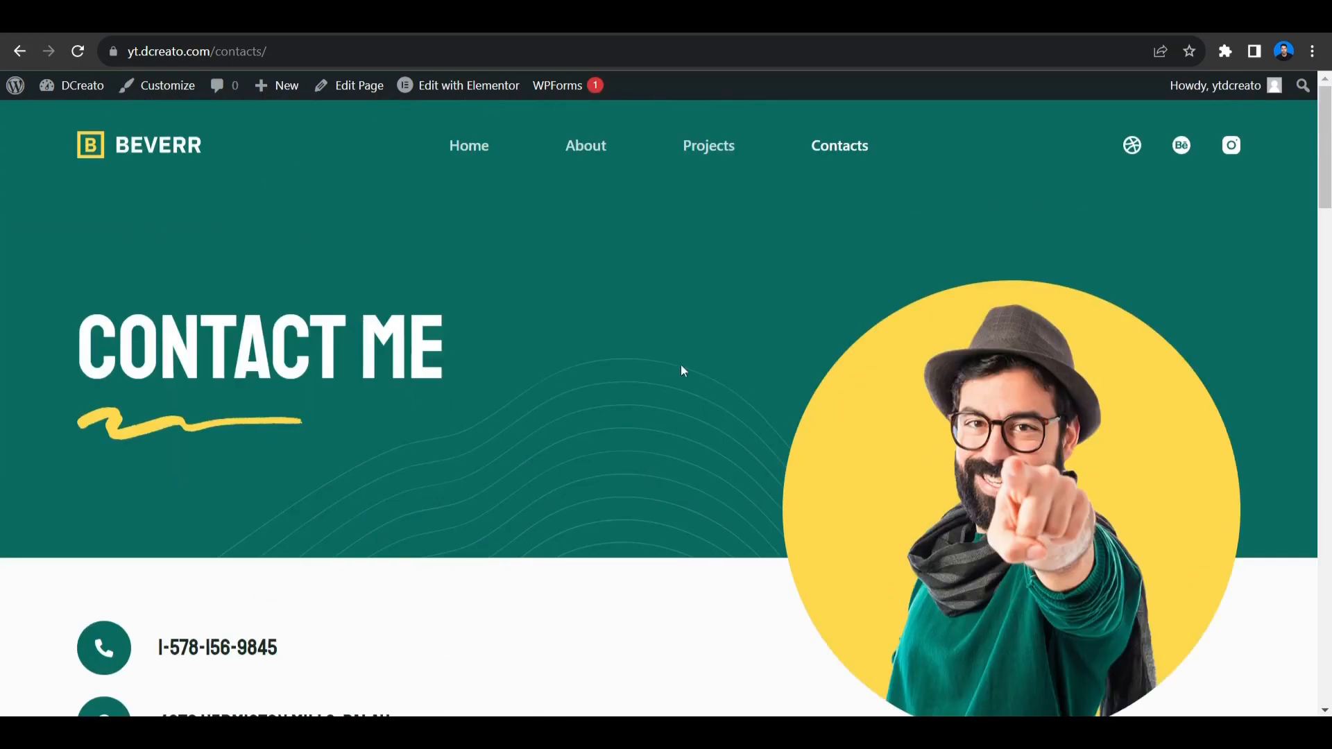
# Open the theme customizer from the Contacts page and go to the top-level design options of header Menu 1
pyautogui.click(184, 91)
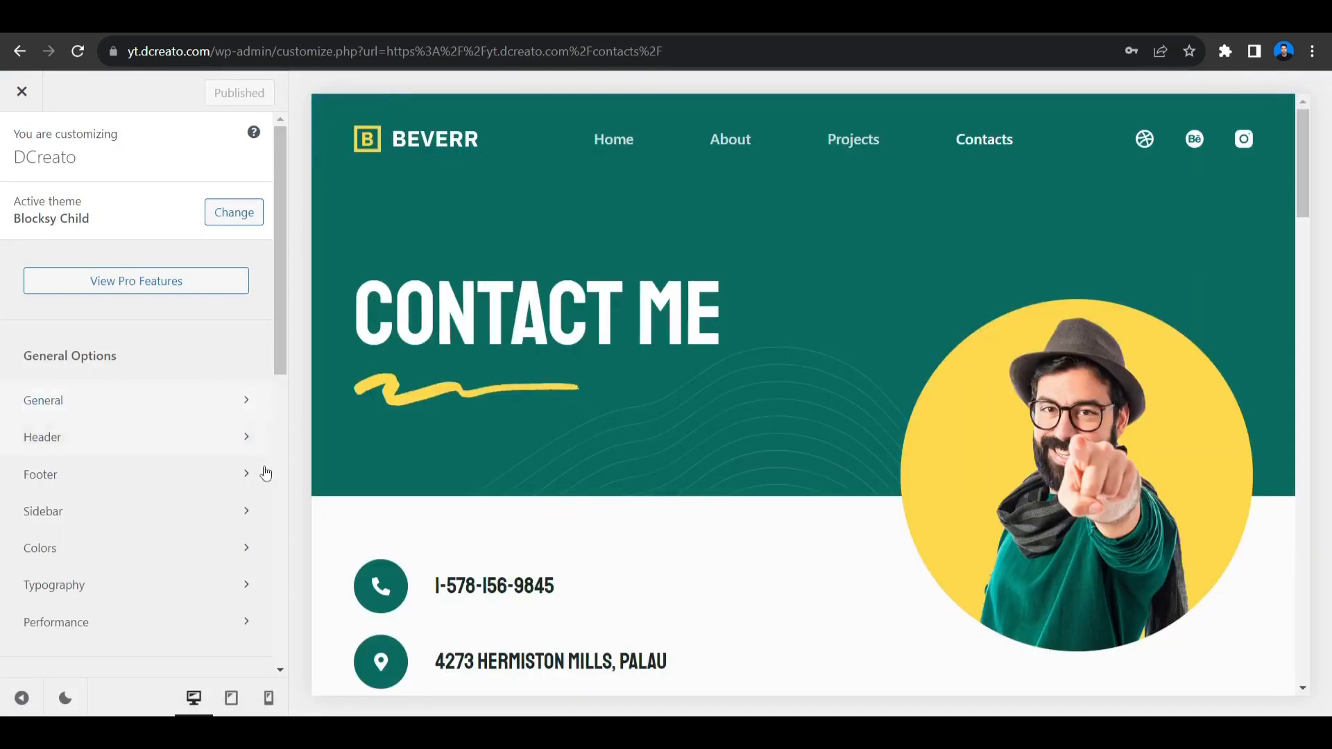
pyautogui.scroll(-5, 261, 470)
pyautogui.scroll(5, 264, 527)
pyautogui.moveTo(276, 355); pyautogui.dragTo(296, 391)
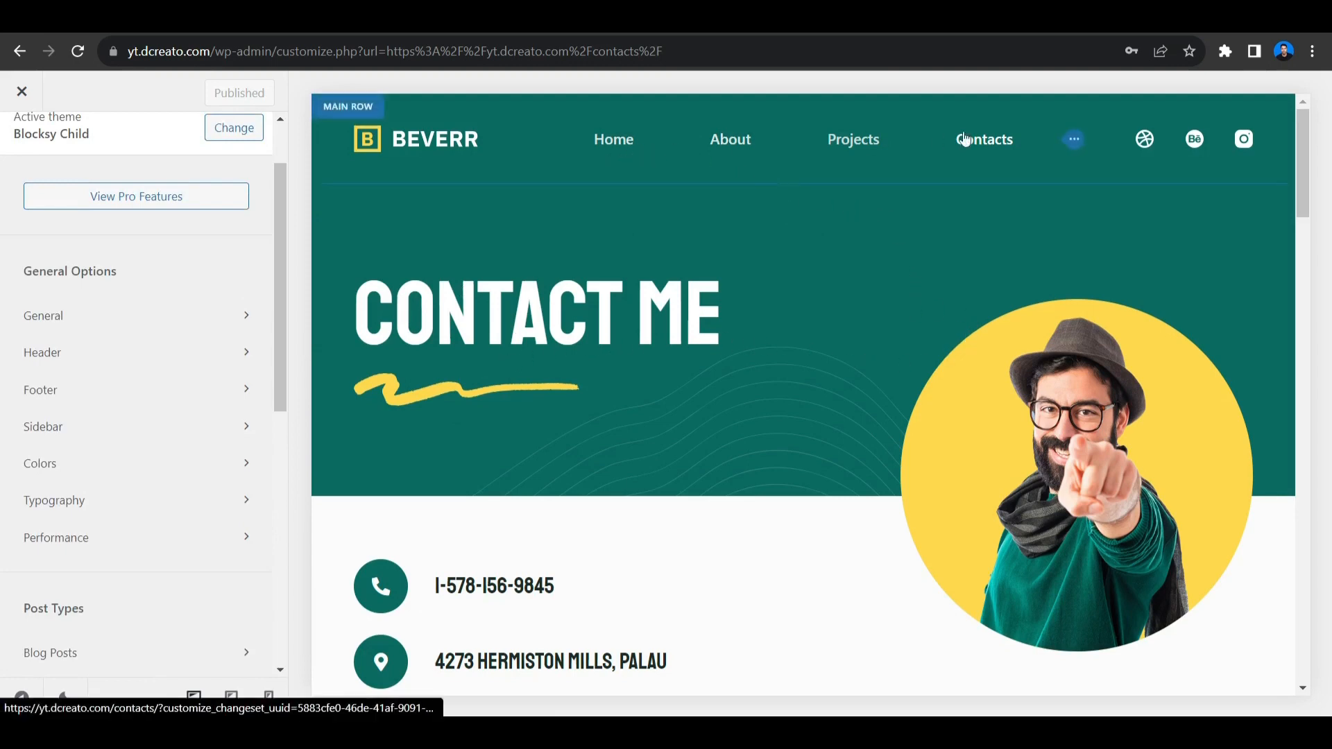
pyautogui.click(1074, 139)
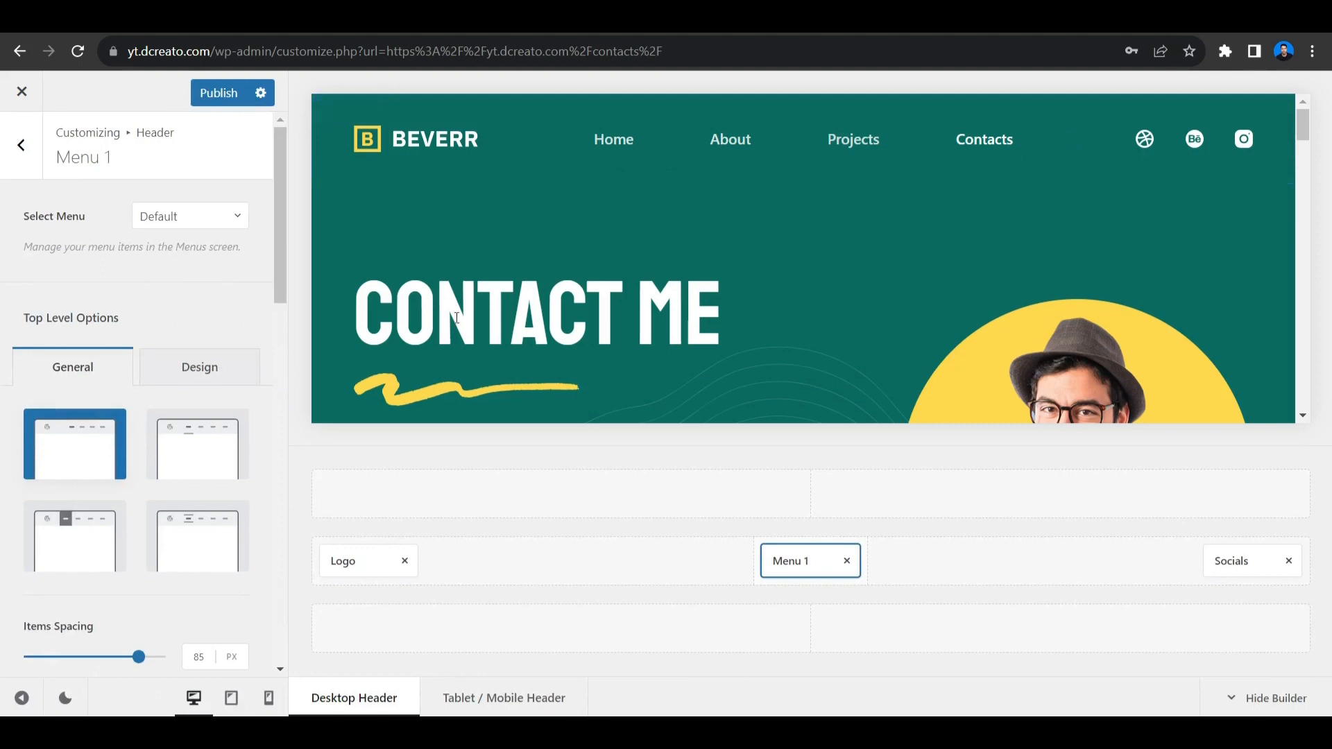
pyautogui.click(215, 362)
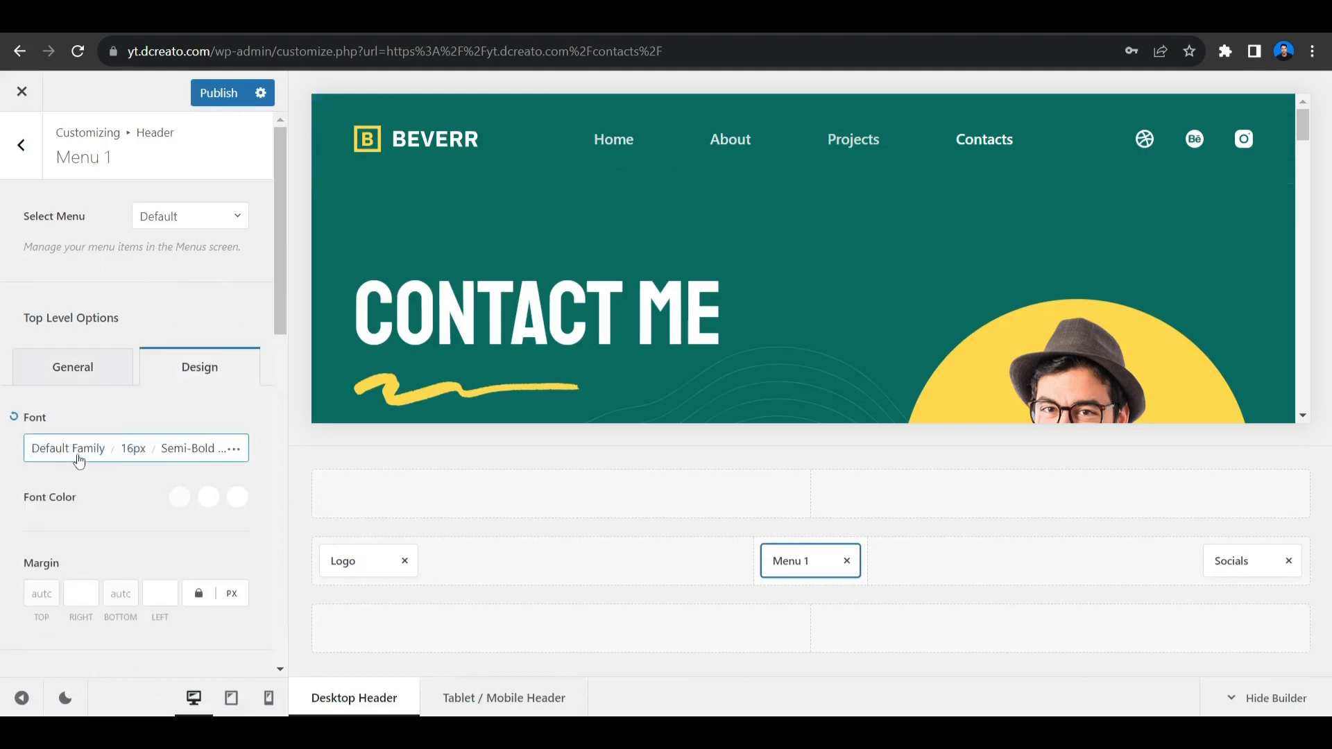
# Look through Menu 1's margin and dropdown options, including the dropdown's general and design settings
pyautogui.scroll(-4, 173, 486)
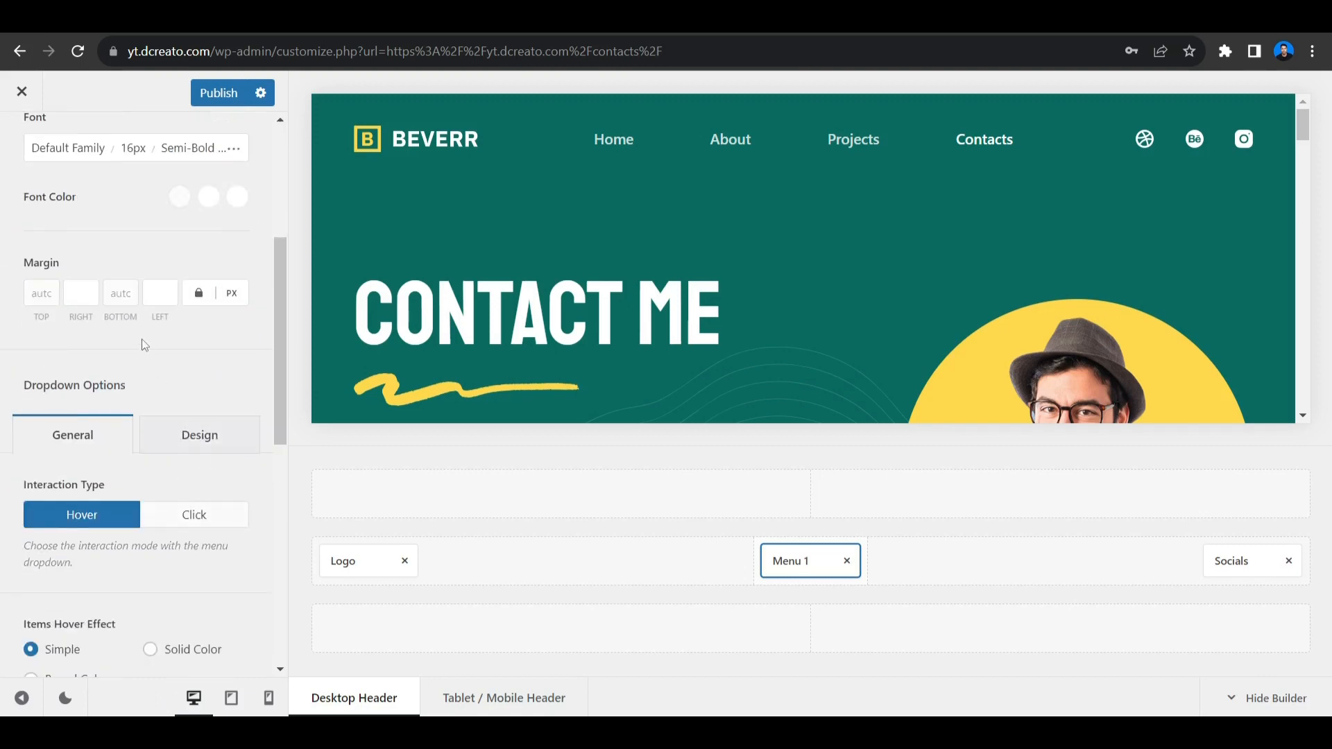
pyautogui.scroll(-4, 96, 410)
pyautogui.scroll(-4, 139, 481)
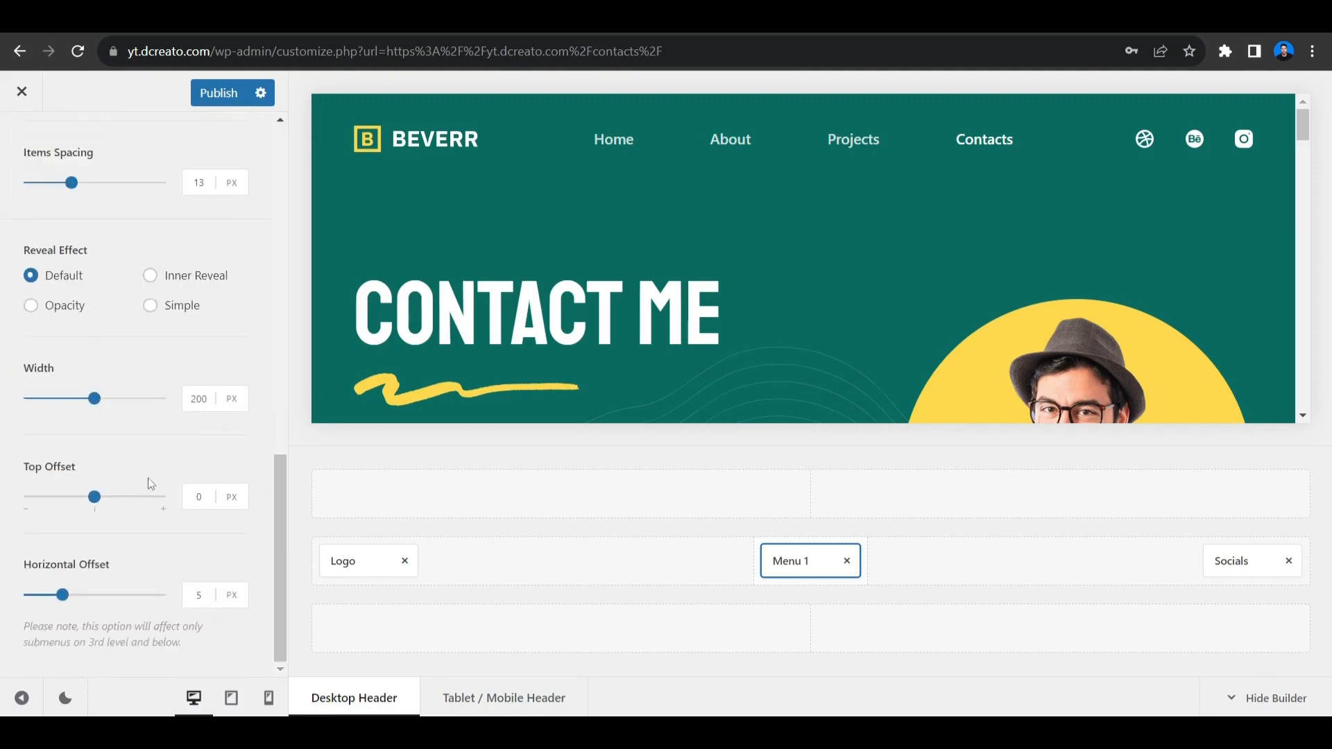
pyautogui.scroll(4, 155, 413)
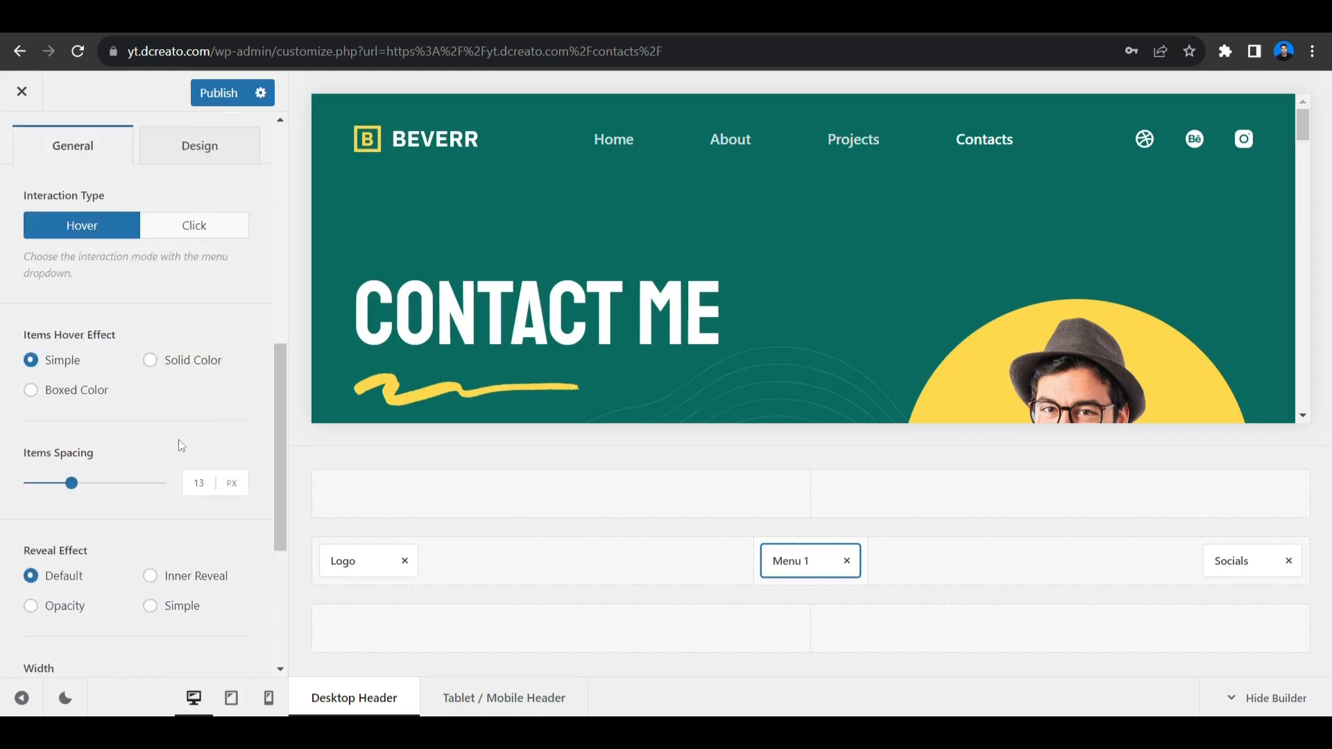
pyautogui.scroll(4, 181, 446)
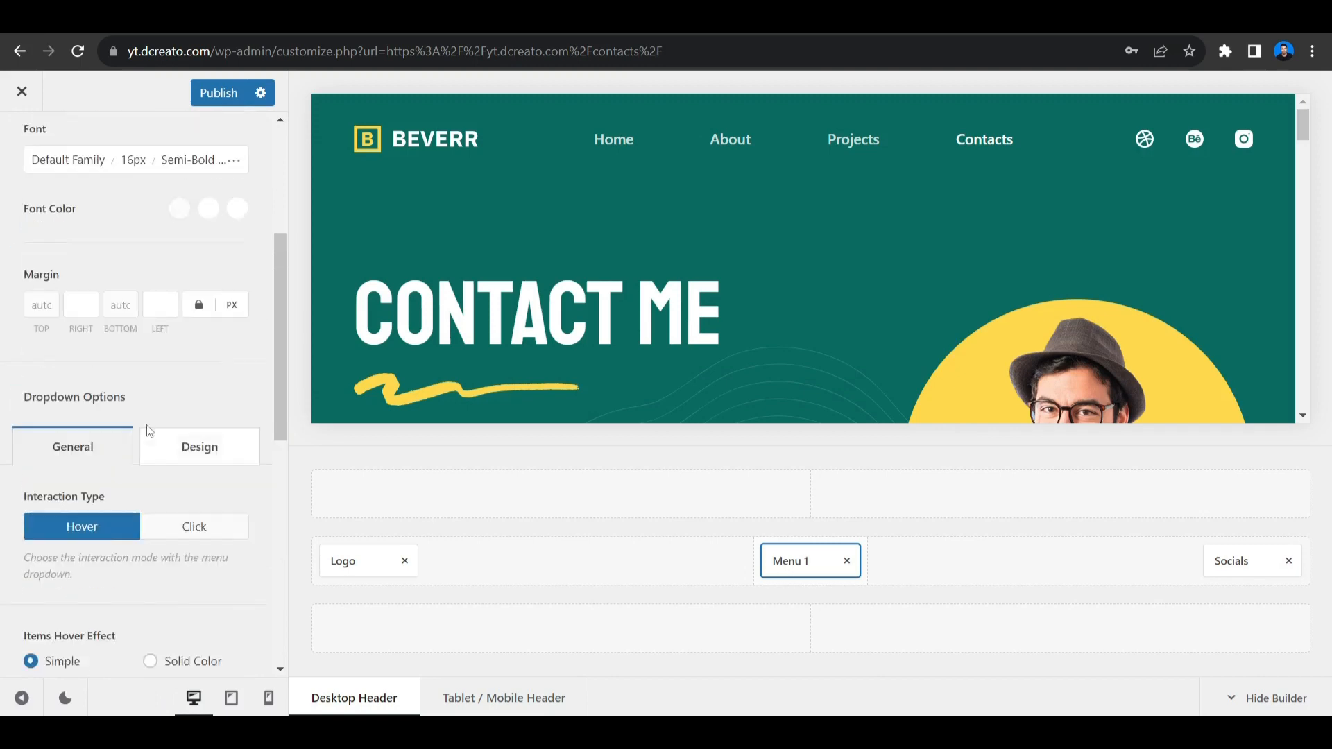
pyautogui.click(183, 461)
pyautogui.click(106, 459)
pyautogui.scroll(4, 173, 427)
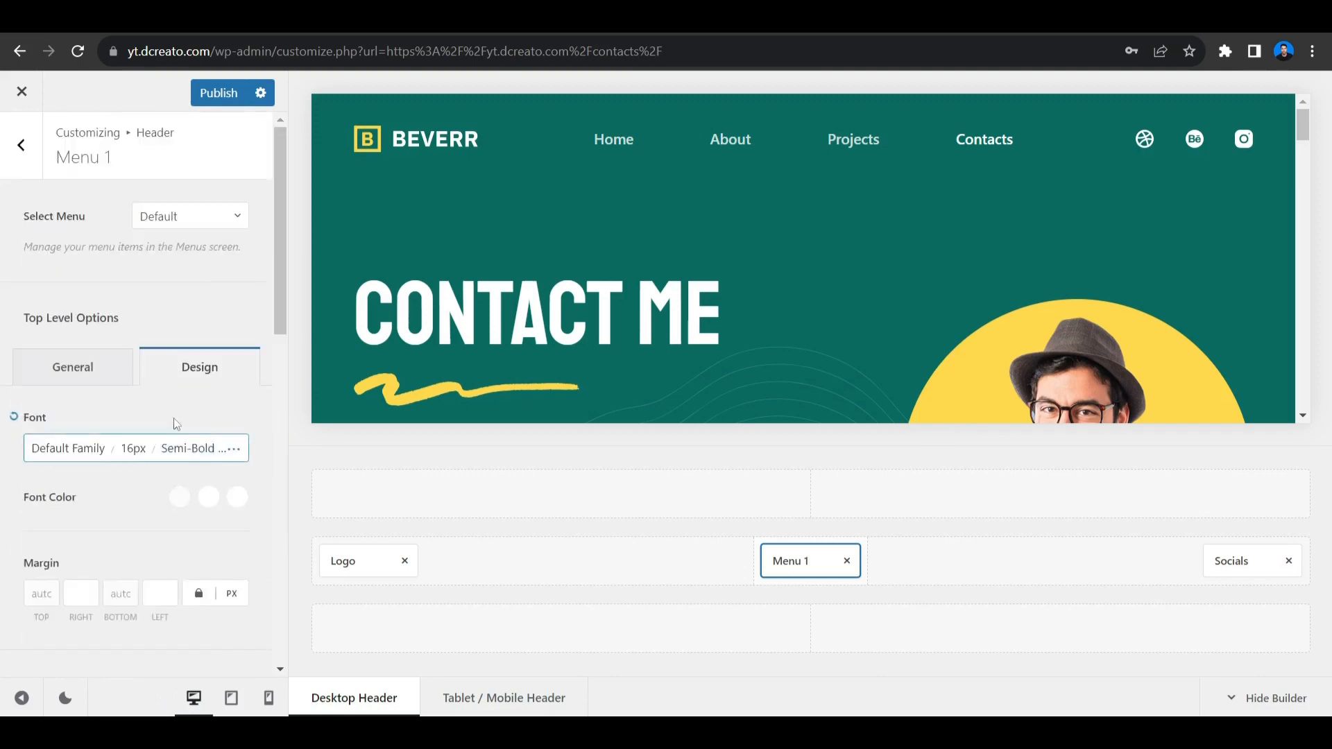
# Set the font weight of Menu 1's top-level items to Bold 700
pyautogui.click(189, 451)
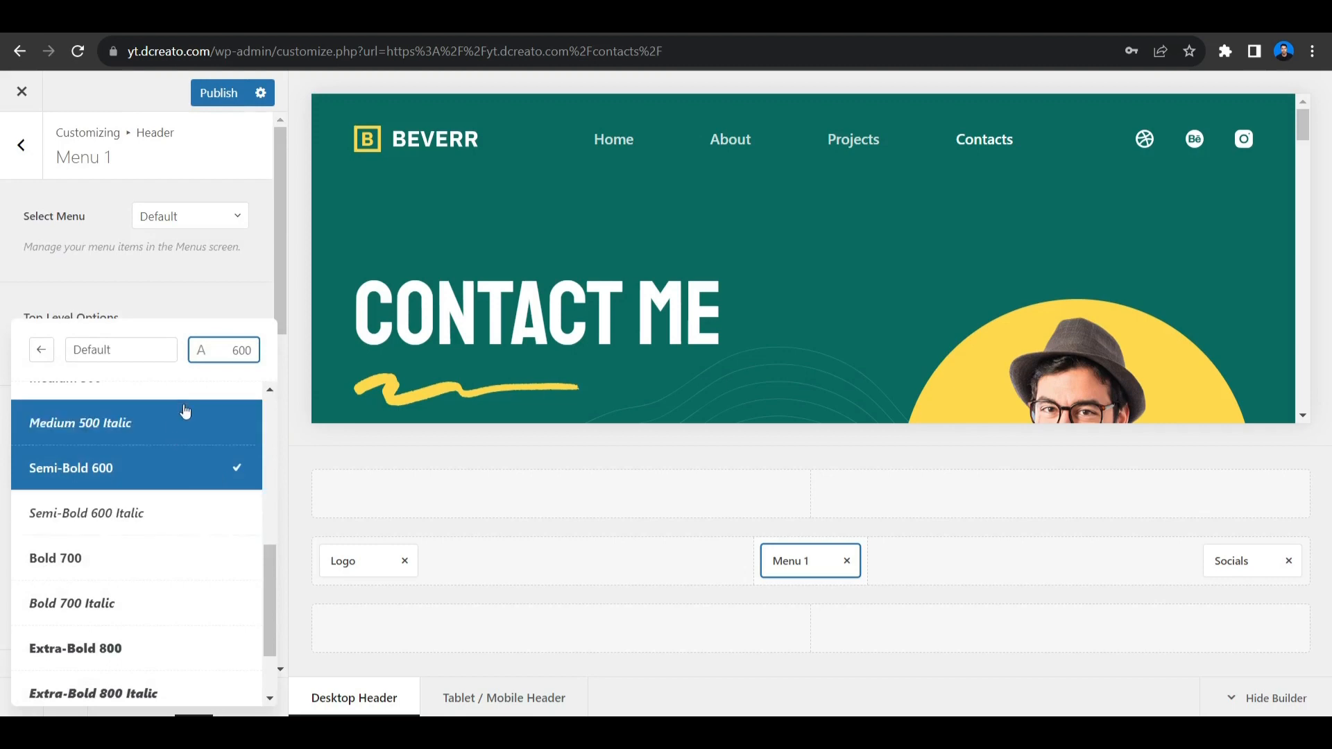
pyautogui.scroll(6, 118, 590)
pyautogui.scroll(-4, 149, 545)
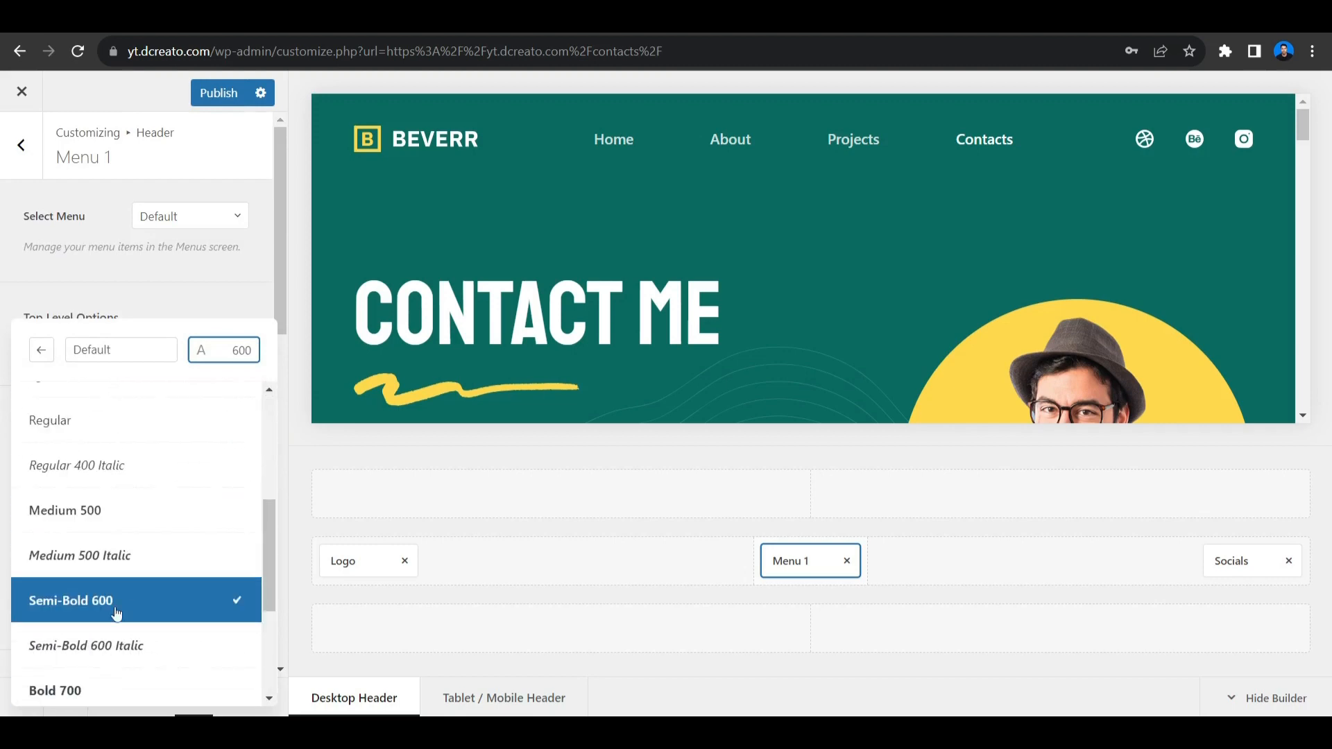
pyautogui.click(157, 682)
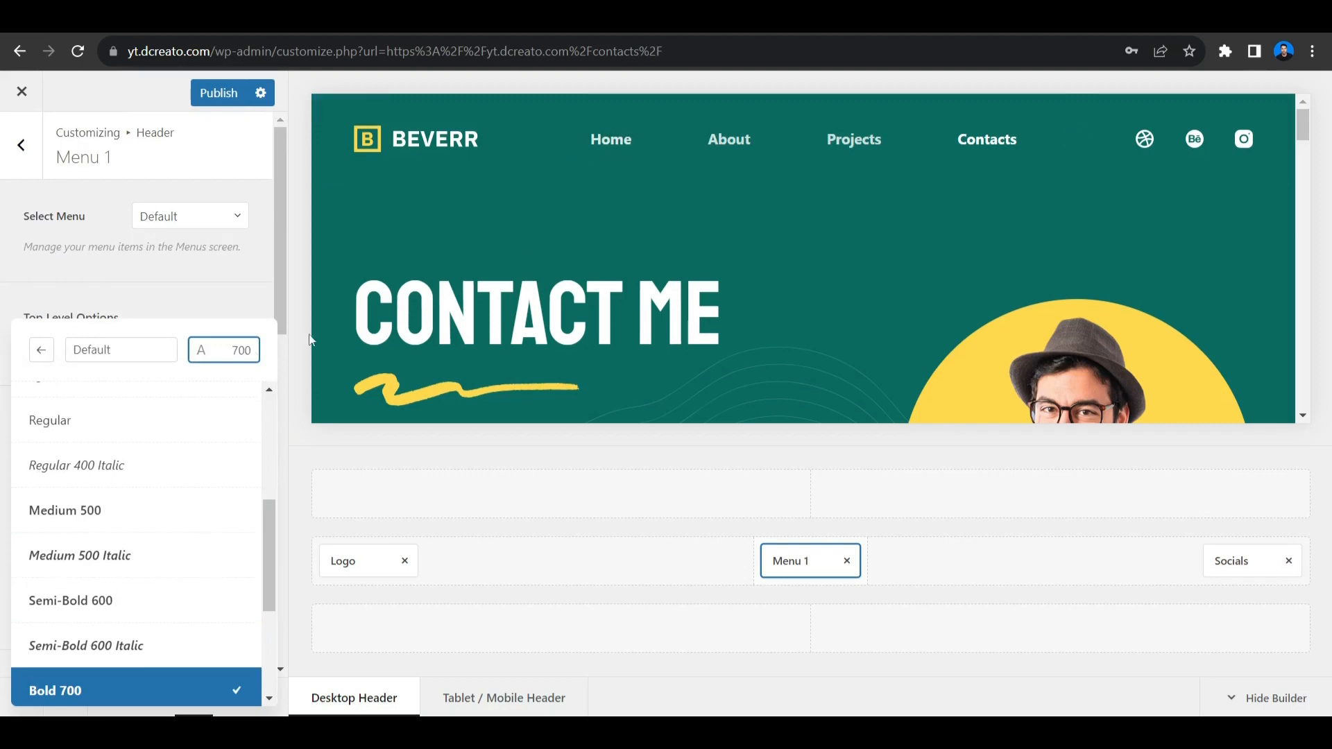
pyautogui.click(192, 312)
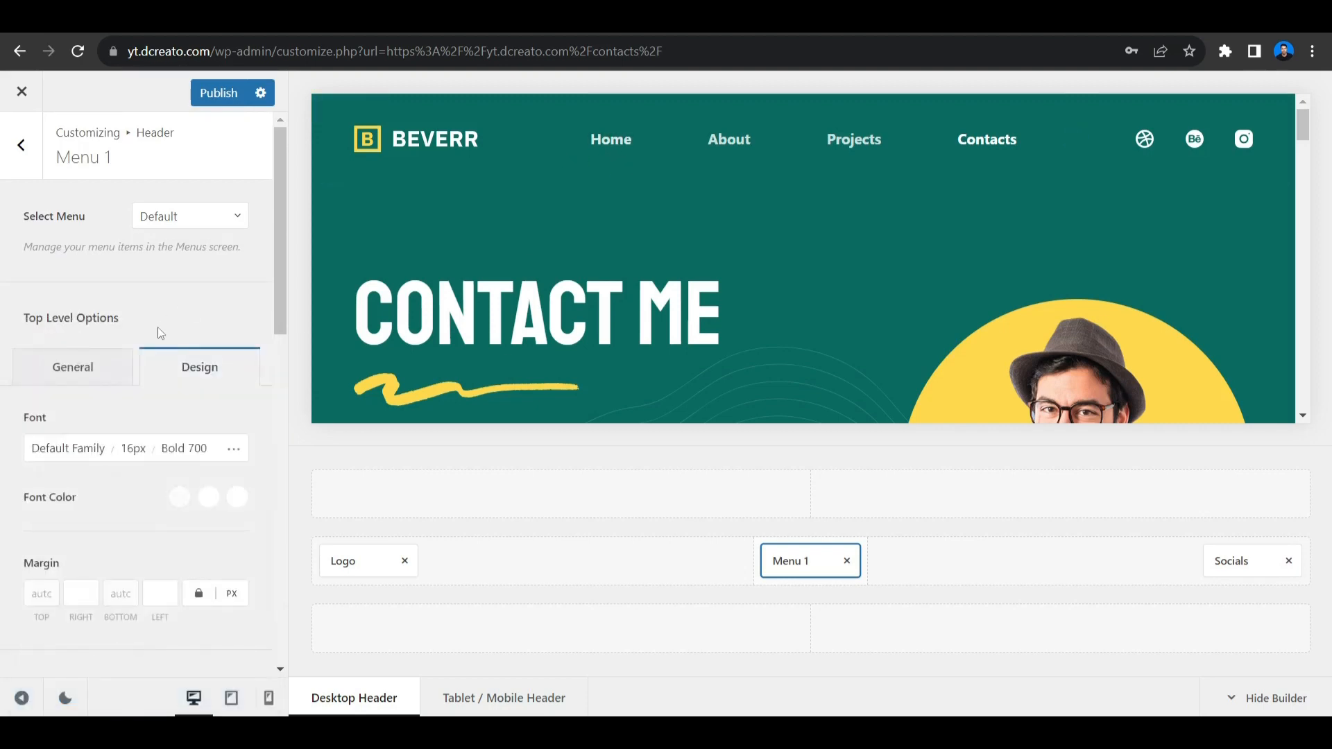
# Set the text of Menu 1's top-level items to uppercase in the header
pyautogui.click(233, 449)
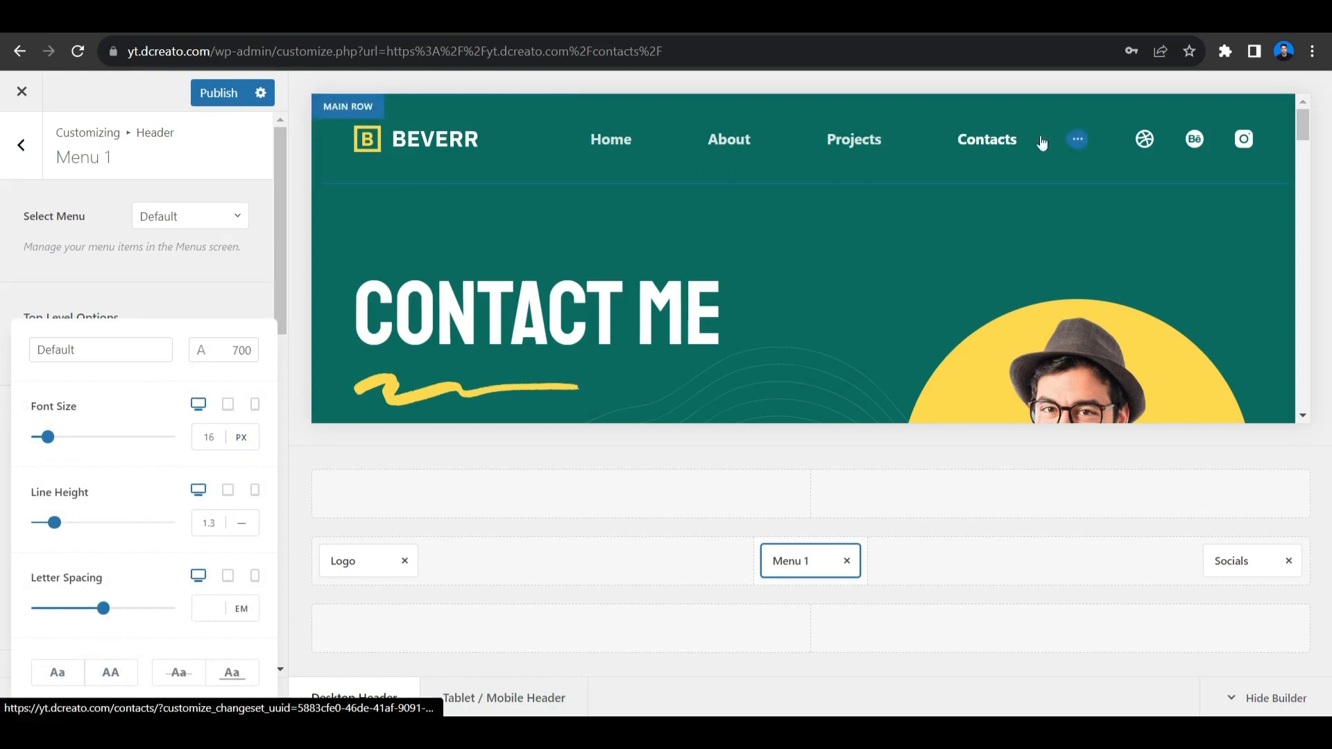
pyautogui.click(115, 676)
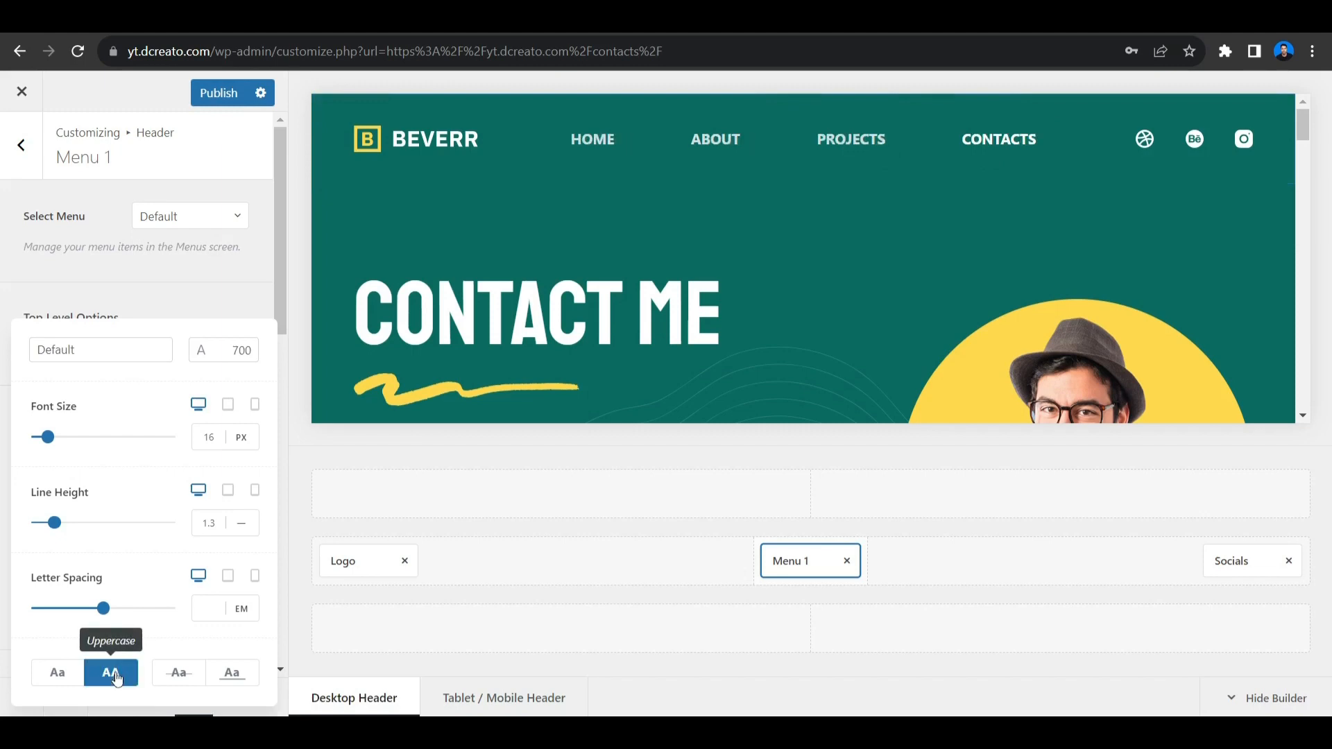
pyautogui.click(233, 303)
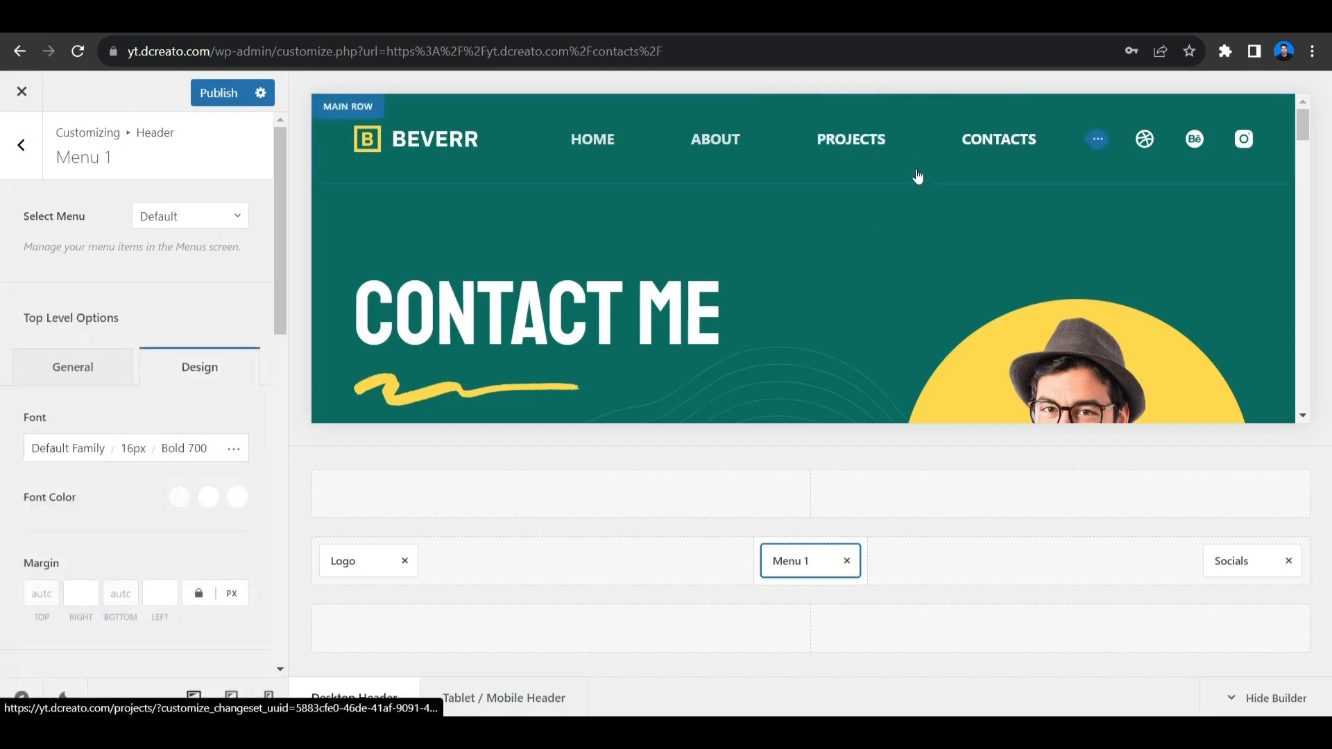
# Open the header logo's settings and view the logo selection in the media library without replacing the image
pyautogui.click(502, 142)
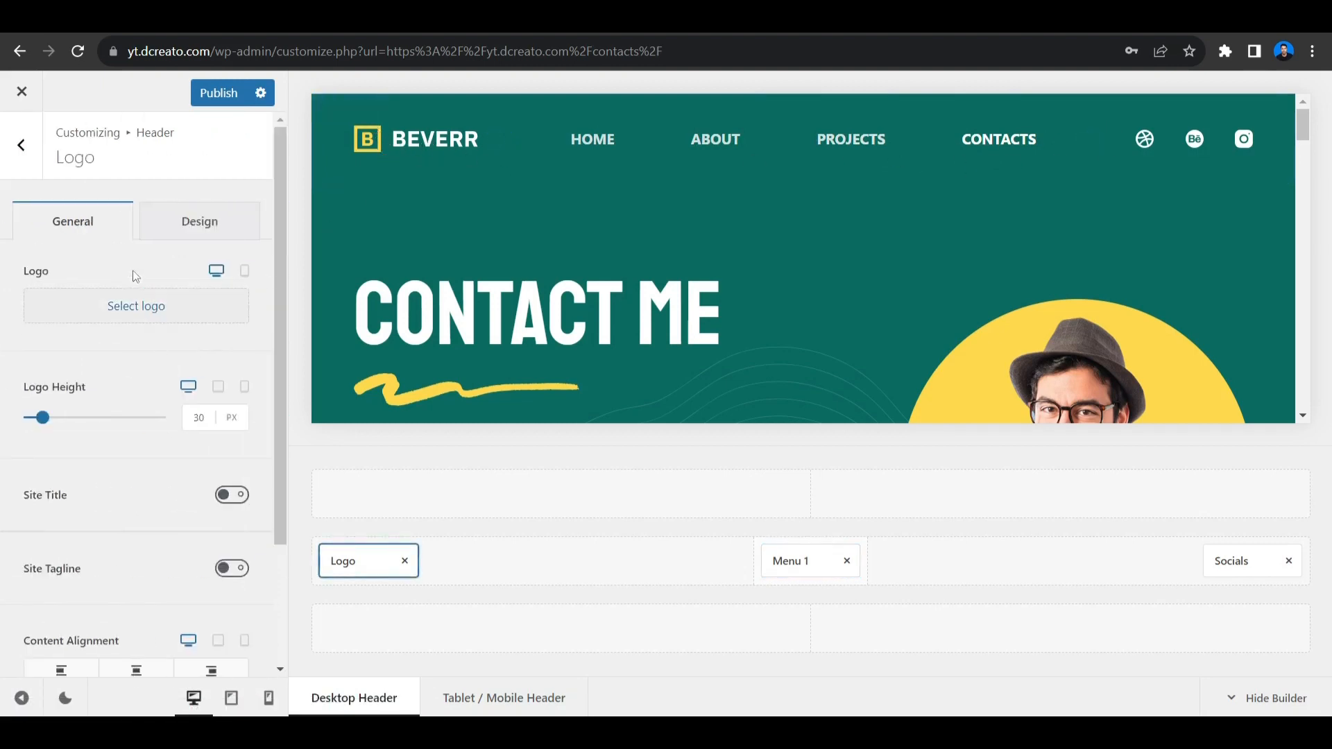
pyautogui.click(143, 309)
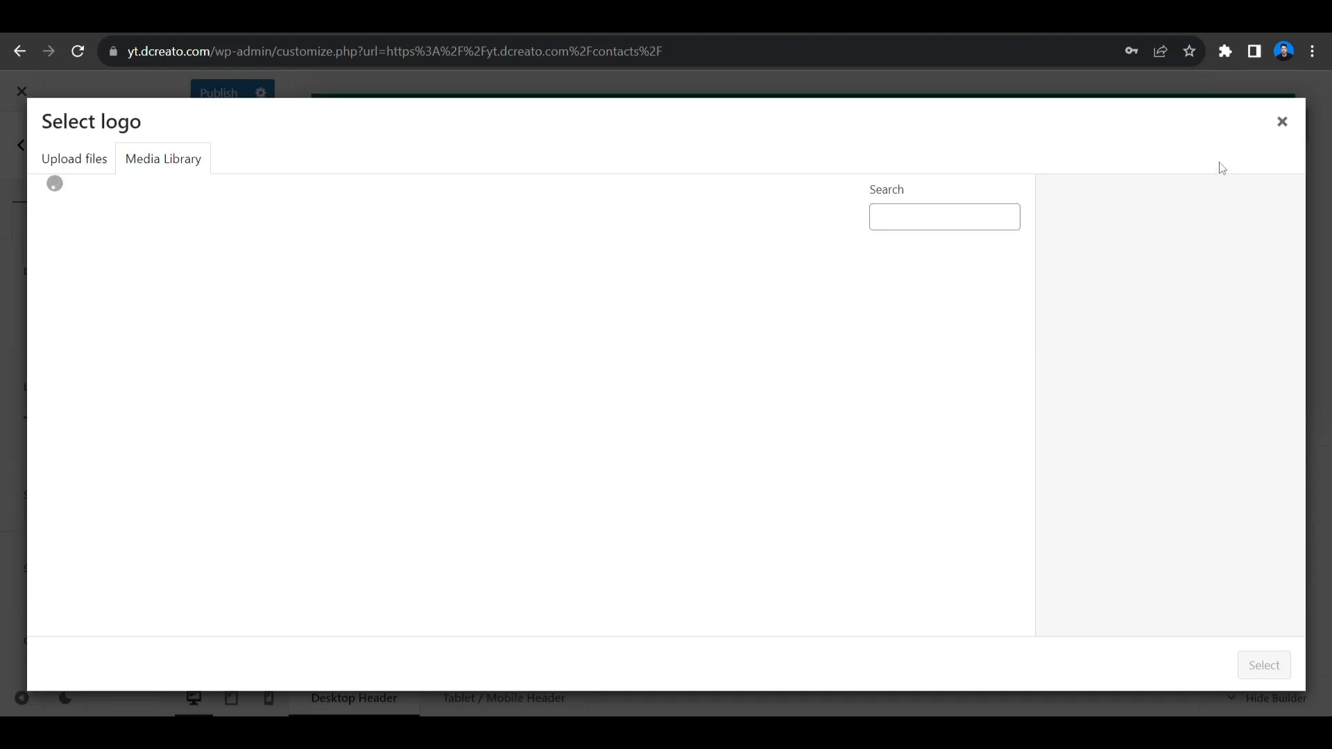
pyautogui.click(1282, 121)
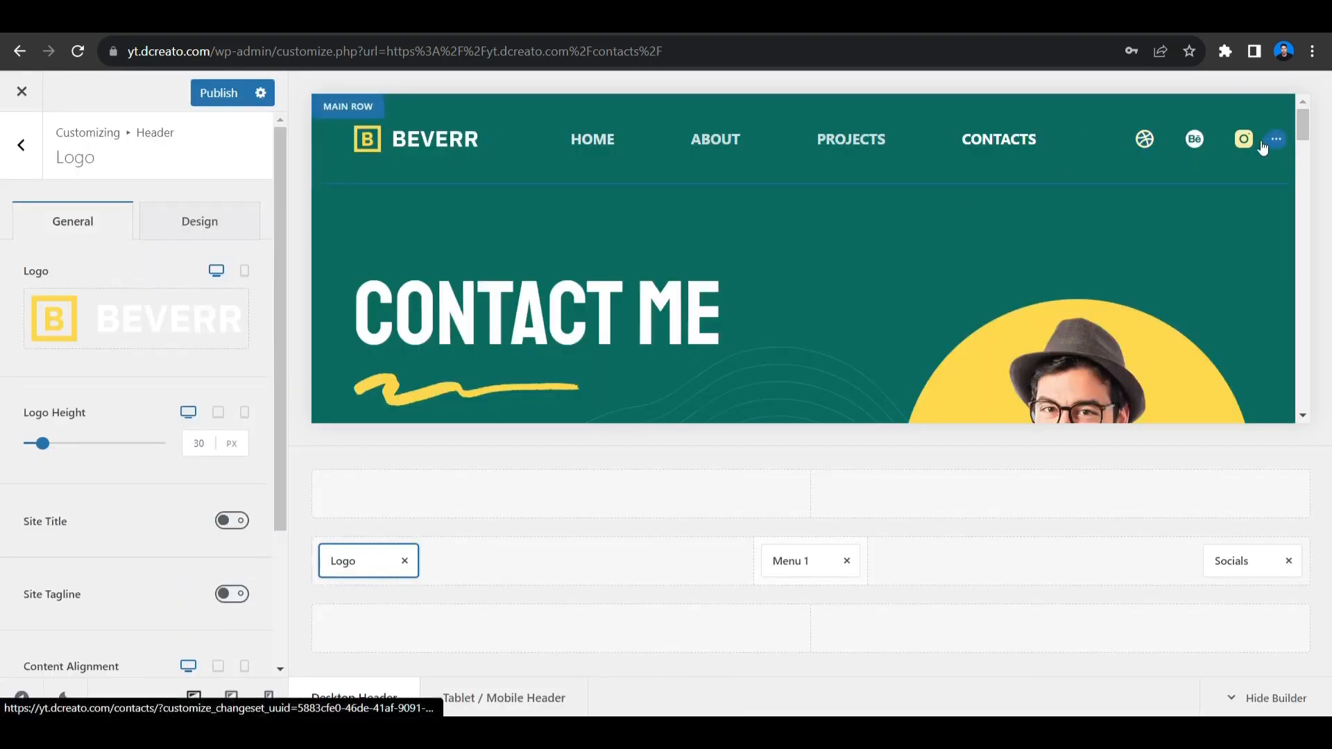
# Replace the Dribbble icon with a GitHub icon in the header's Socials element
pyautogui.click(1271, 139)
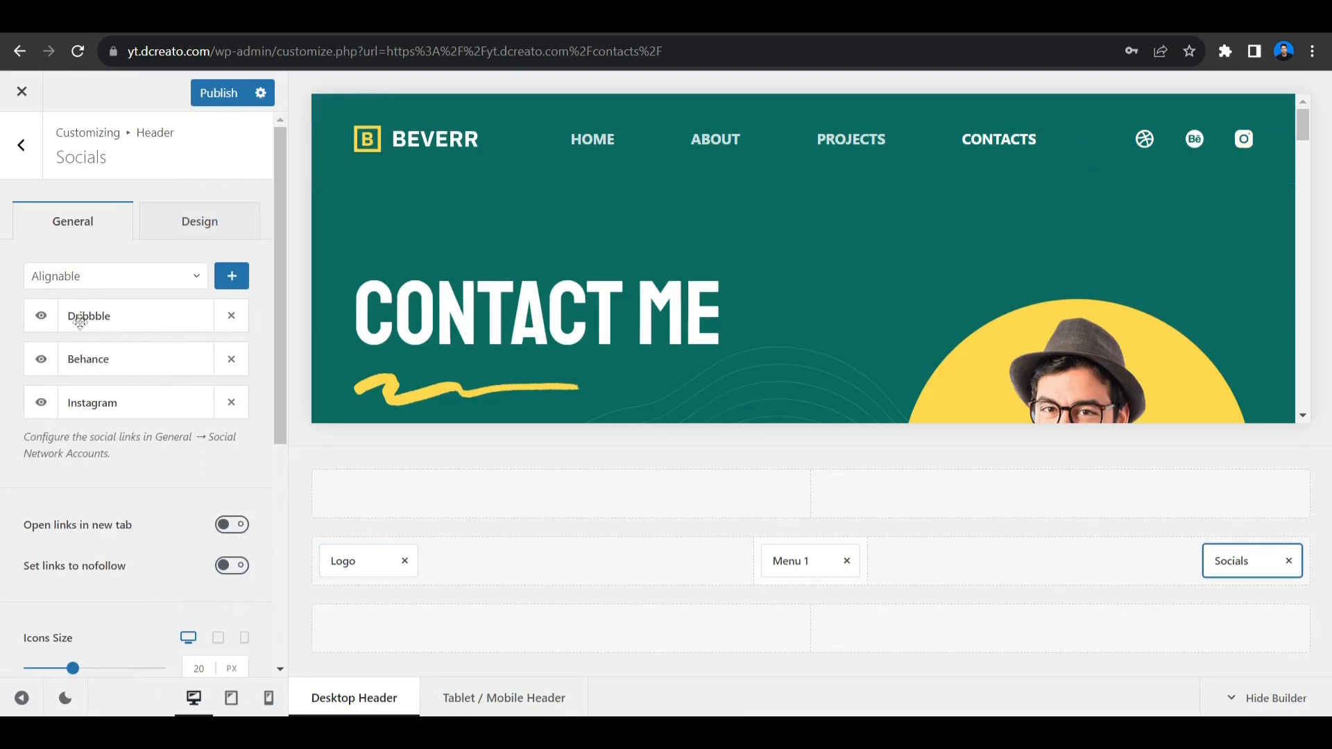
pyautogui.click(225, 329)
pyautogui.click(132, 286)
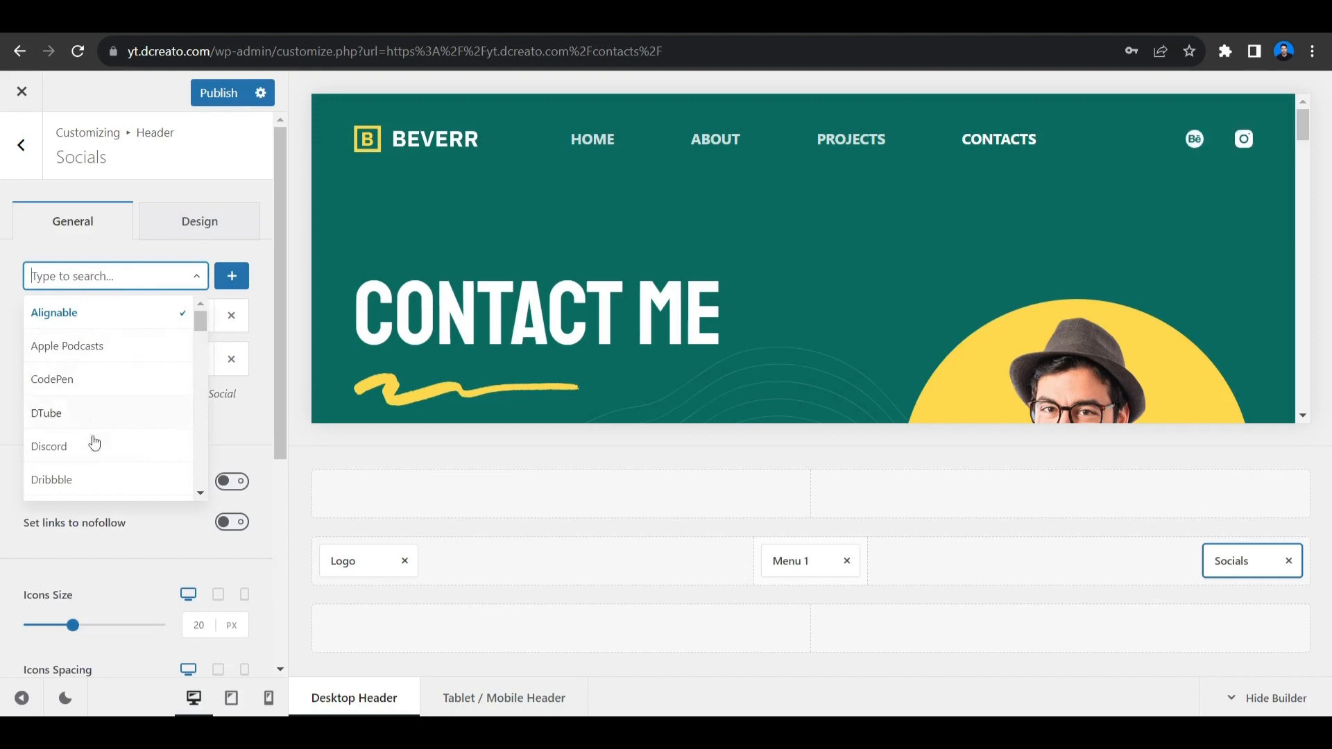
pyautogui.scroll(-3, 98, 427)
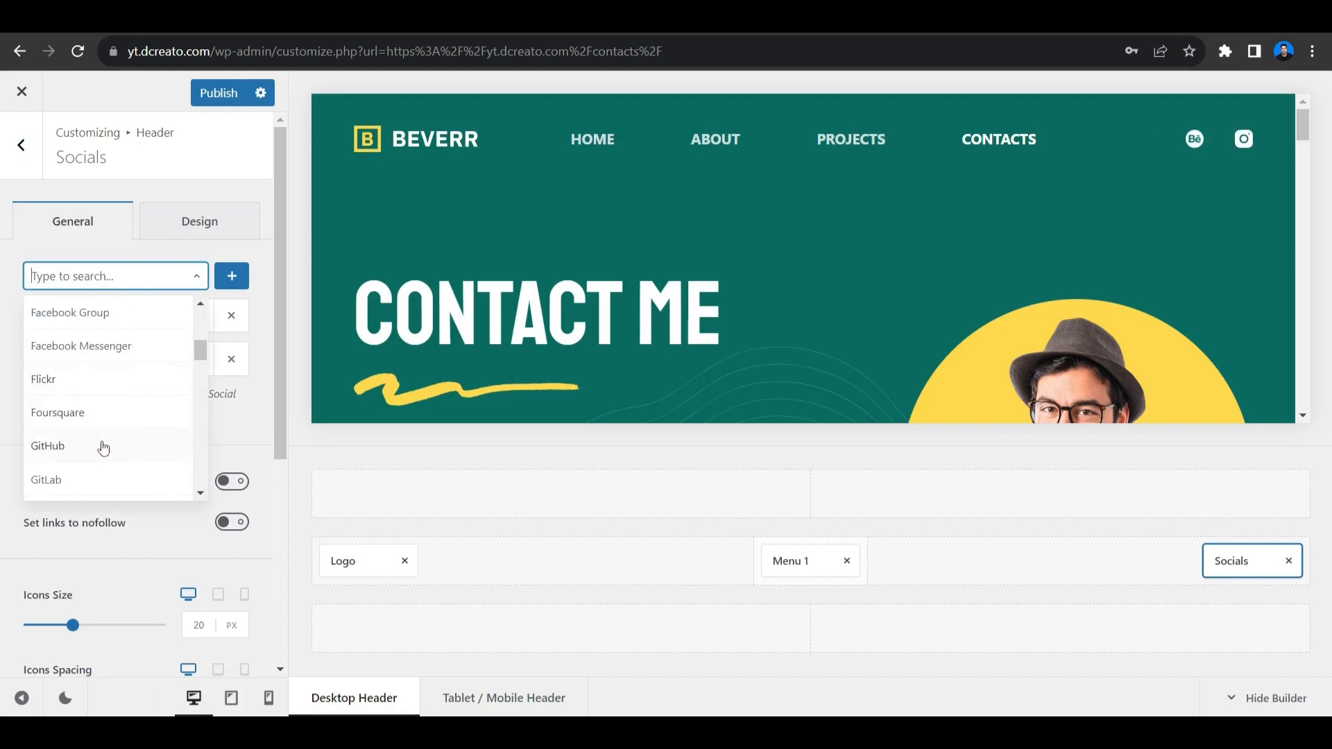
pyautogui.click(104, 448)
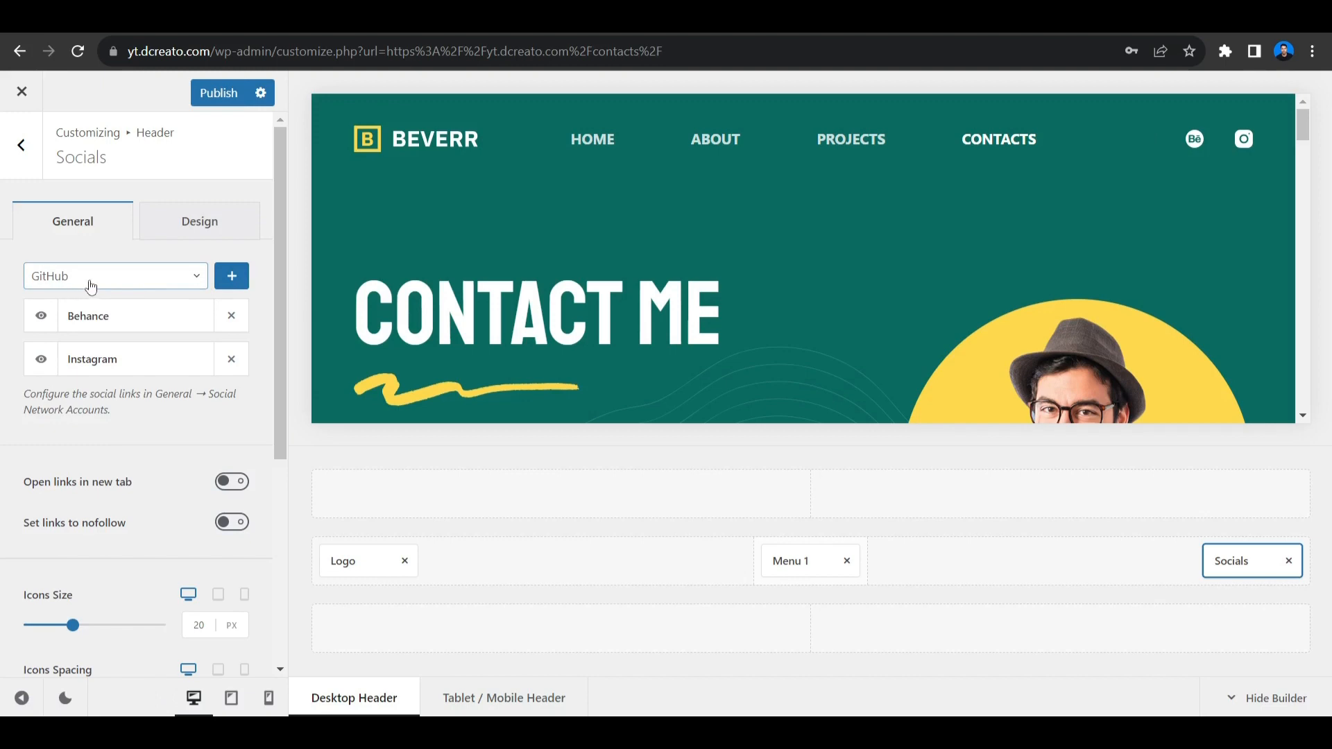
pyautogui.click(231, 275)
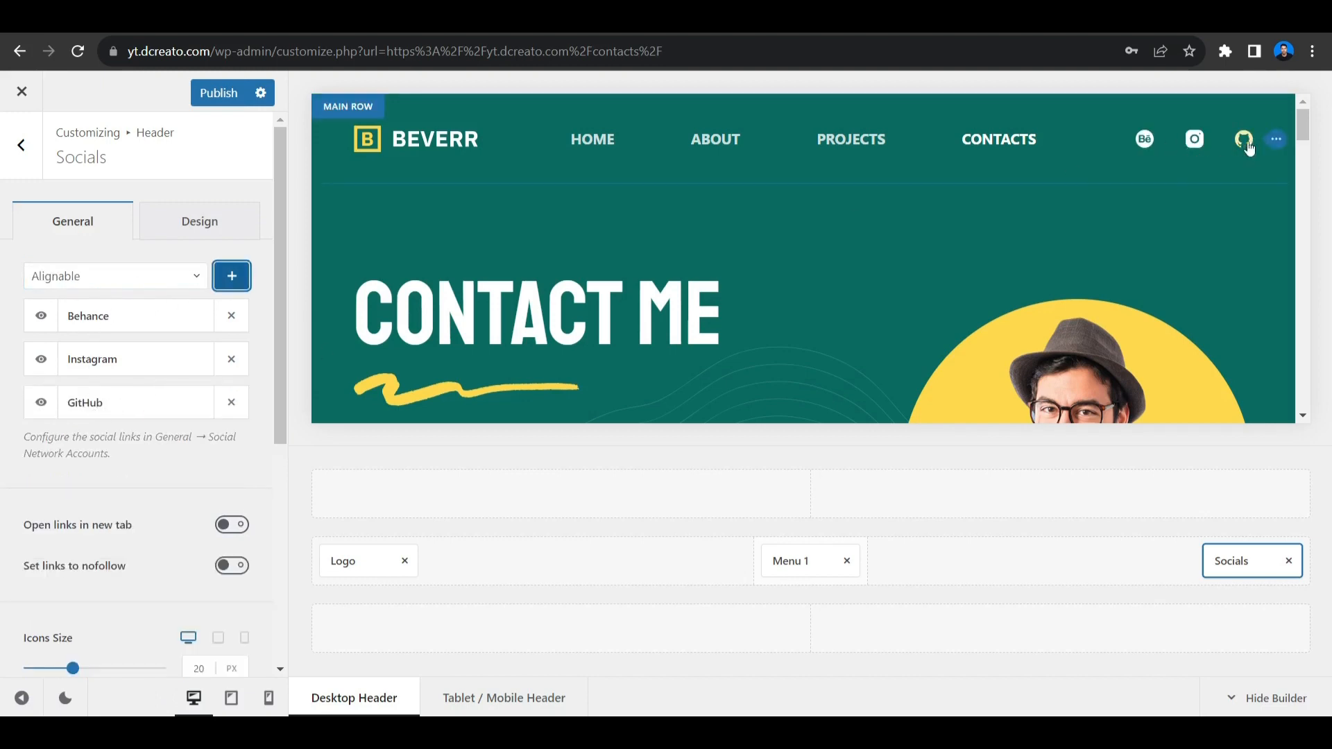
# Look through the general settings of the footer's bottom row, from columns to row visibility
pyautogui.scroll(-20, 511, 387)
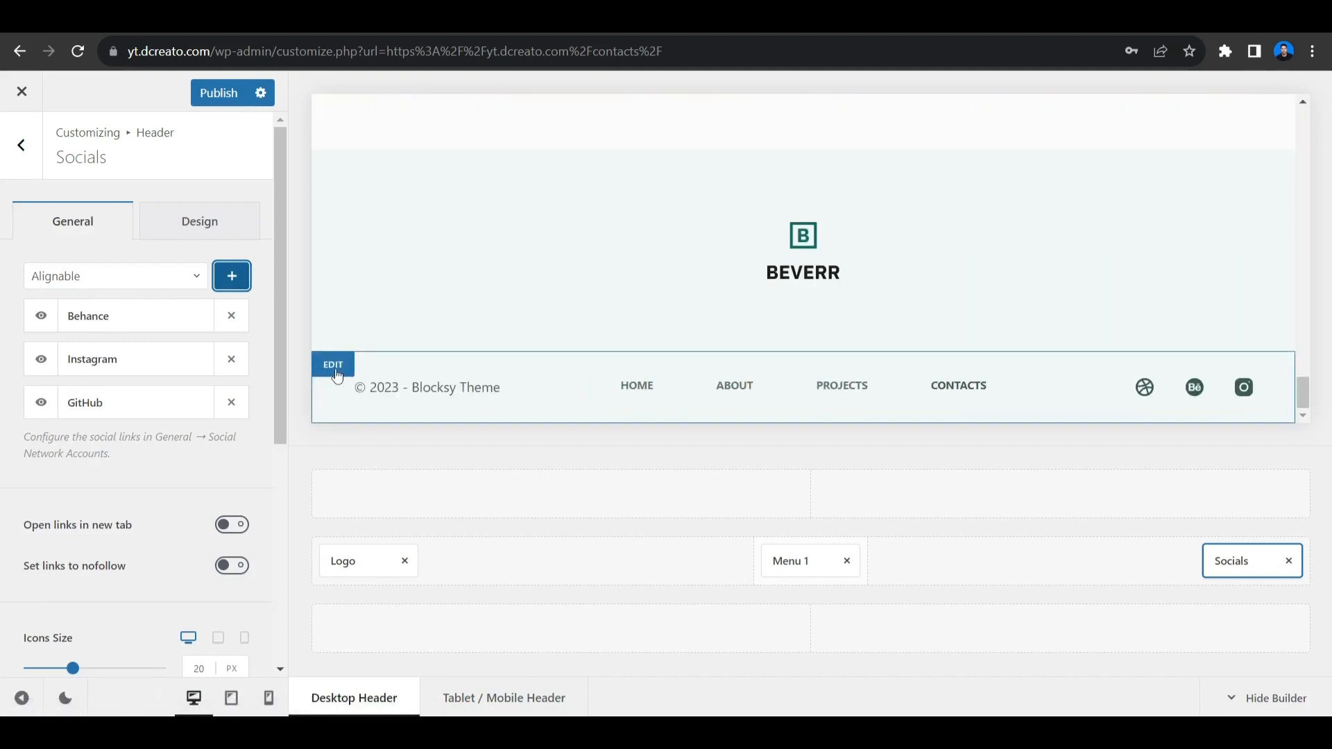
pyautogui.click(335, 371)
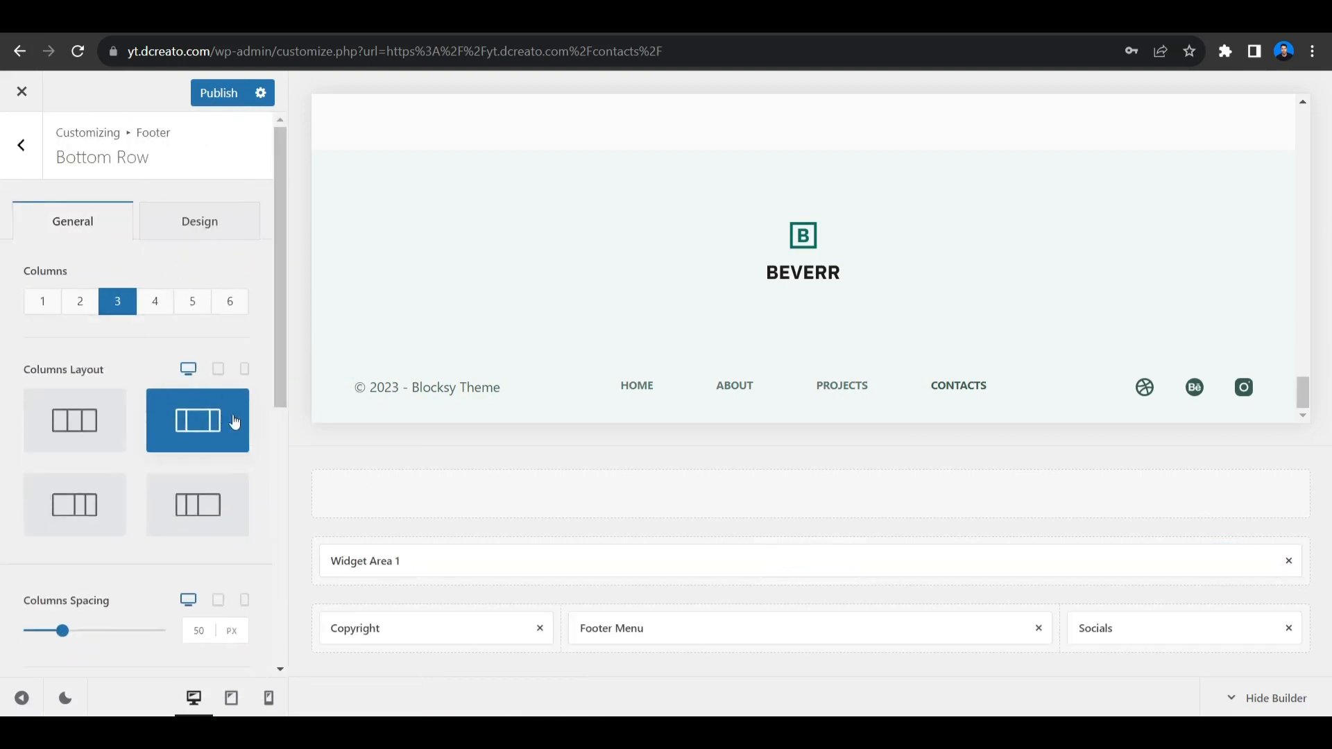
pyautogui.scroll(-7, 177, 465)
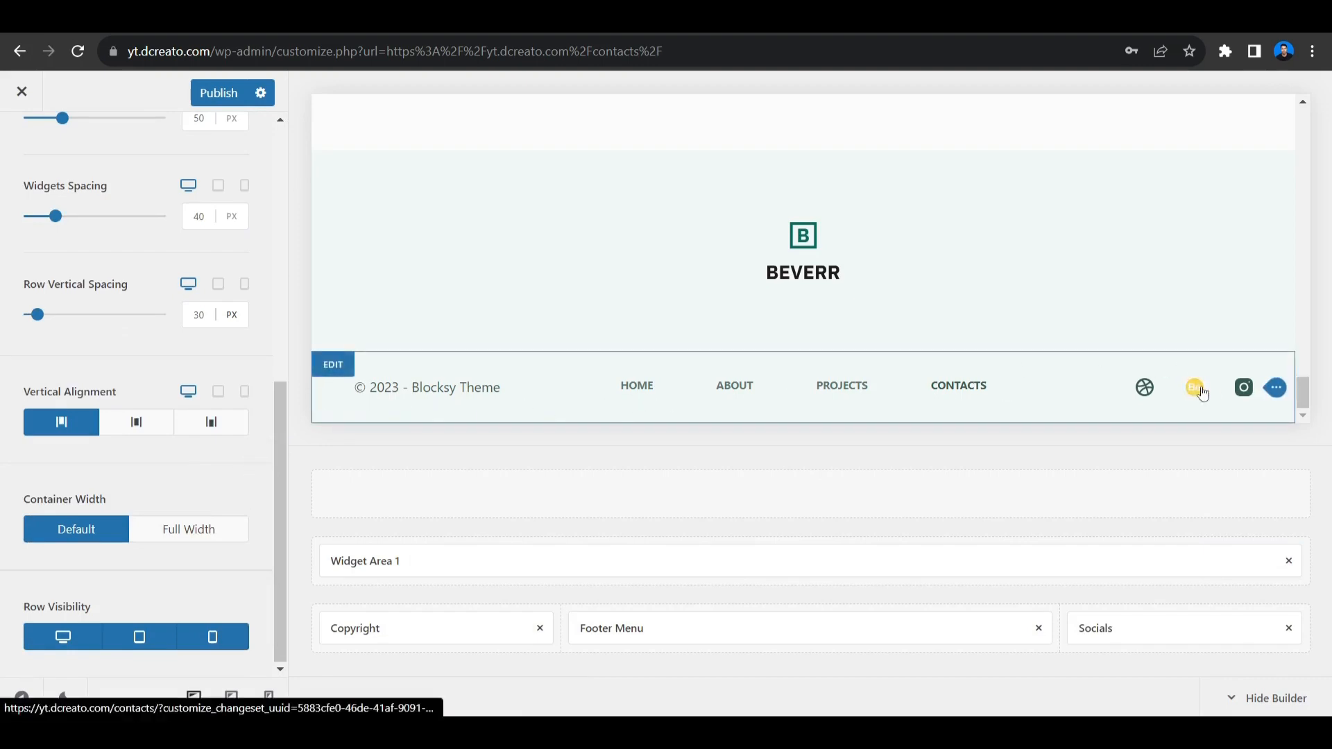
# Replace the Dribbble icon with CodePen in the footer's Socials element and publish the customizer changes
pyautogui.click(1271, 390)
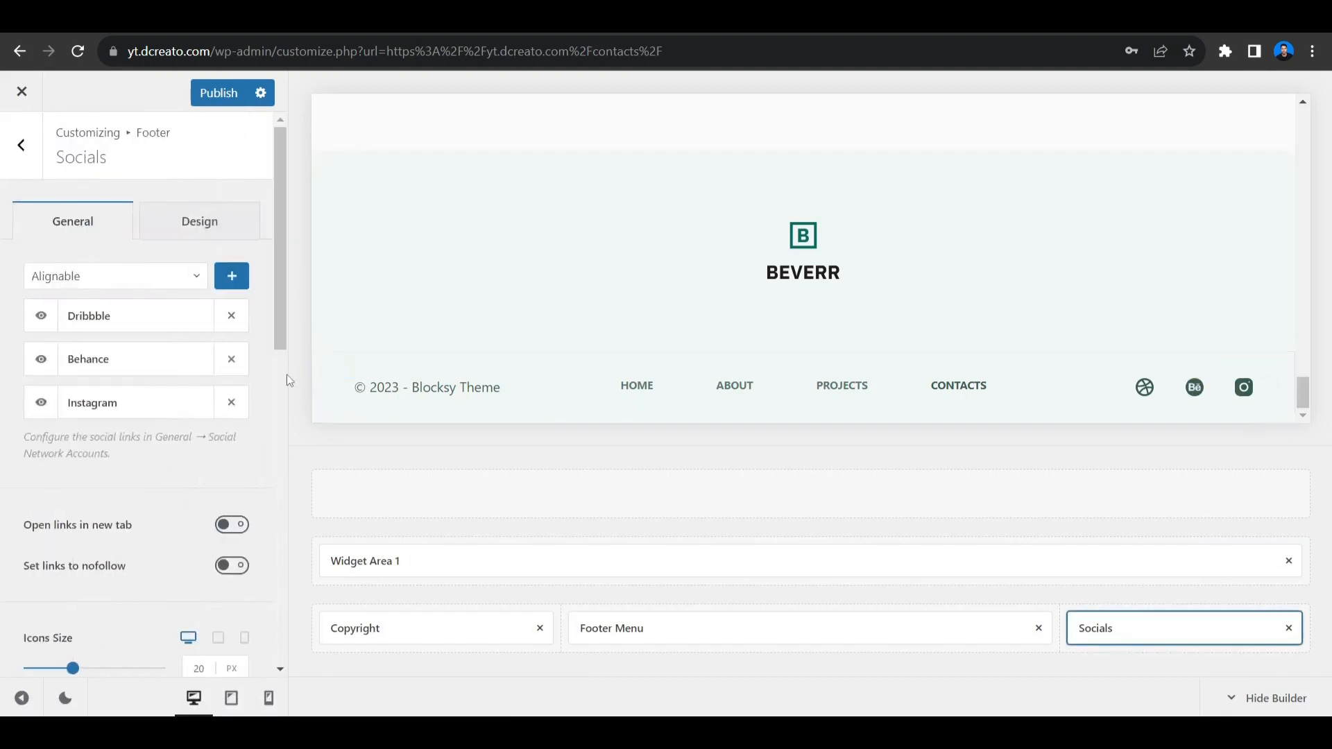
pyautogui.click(231, 316)
pyautogui.click(143, 278)
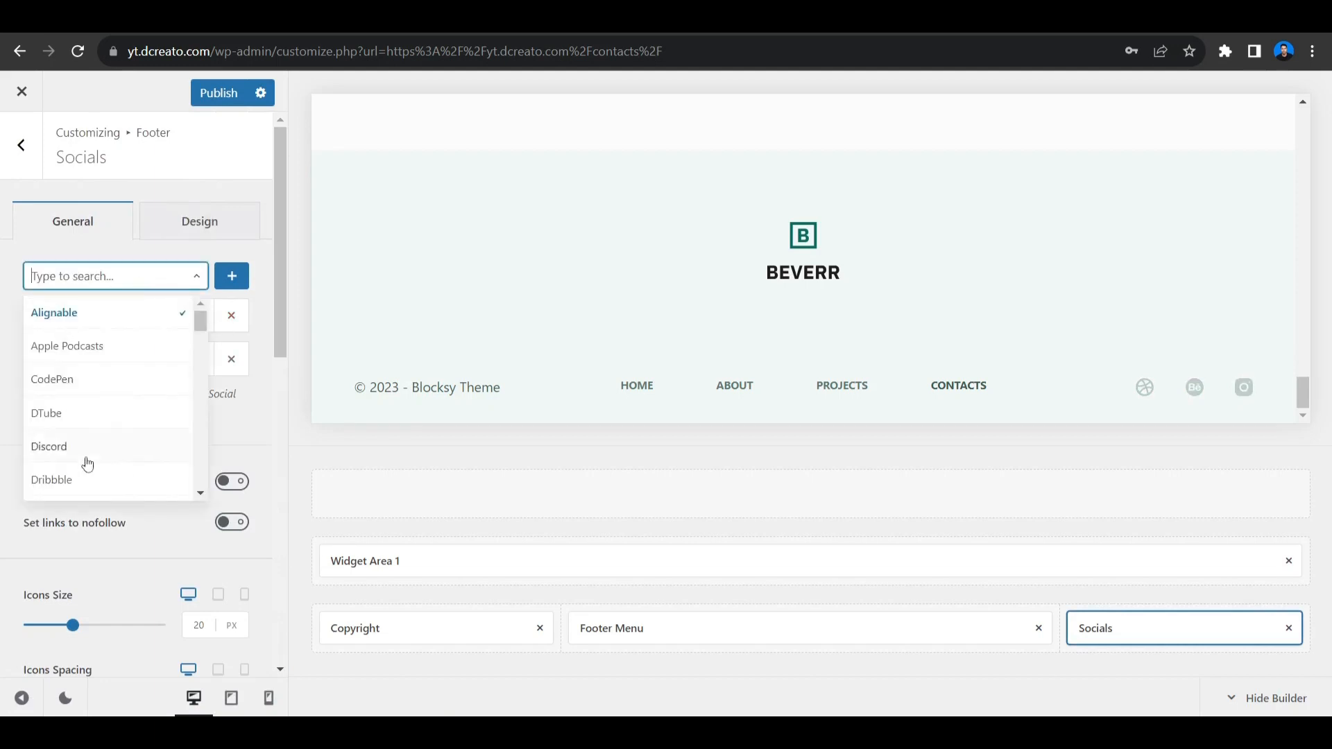
pyautogui.click(115, 383)
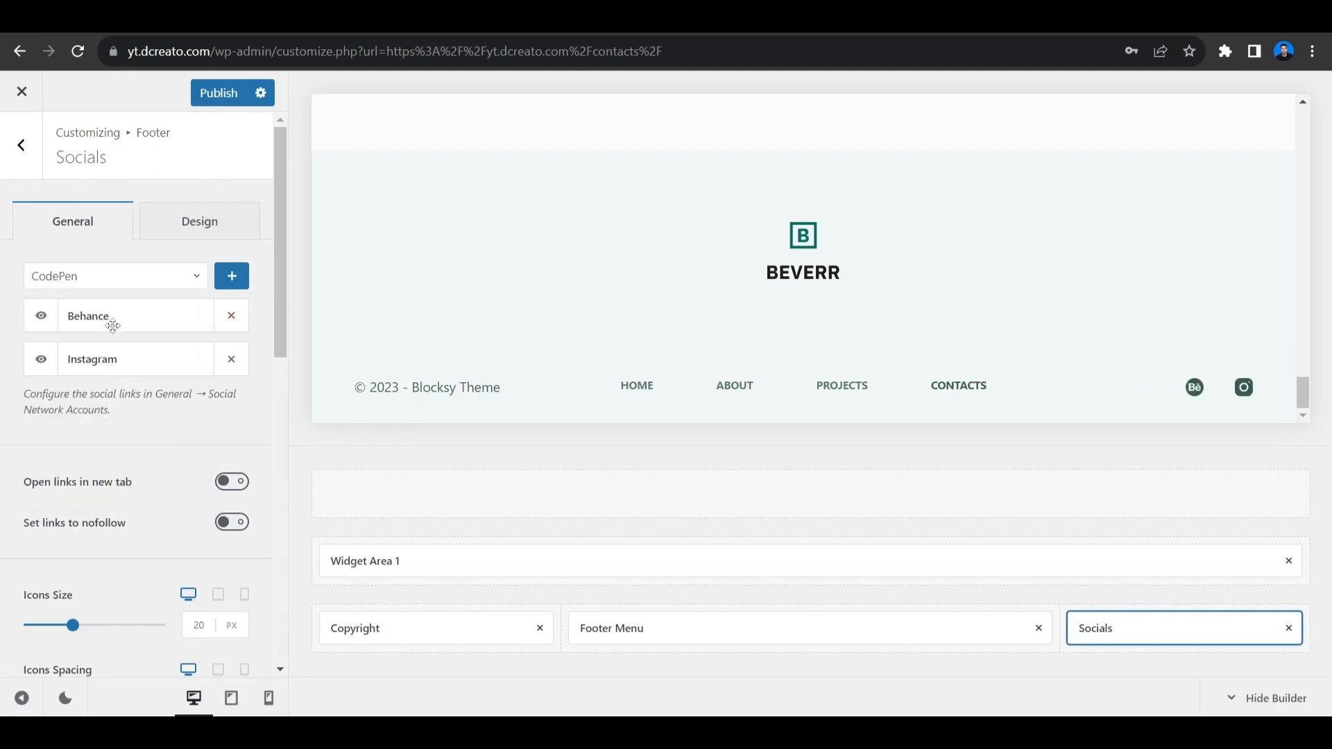
pyautogui.click(225, 279)
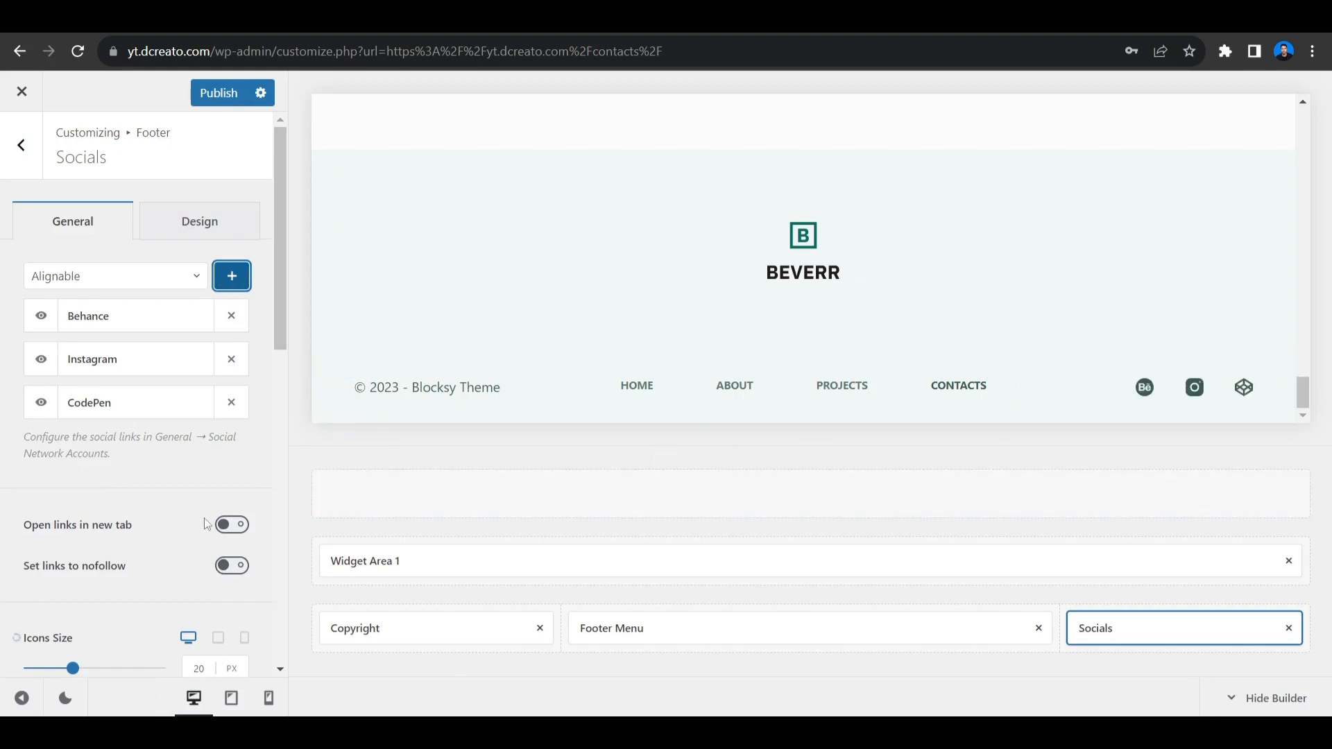
pyautogui.click(219, 93)
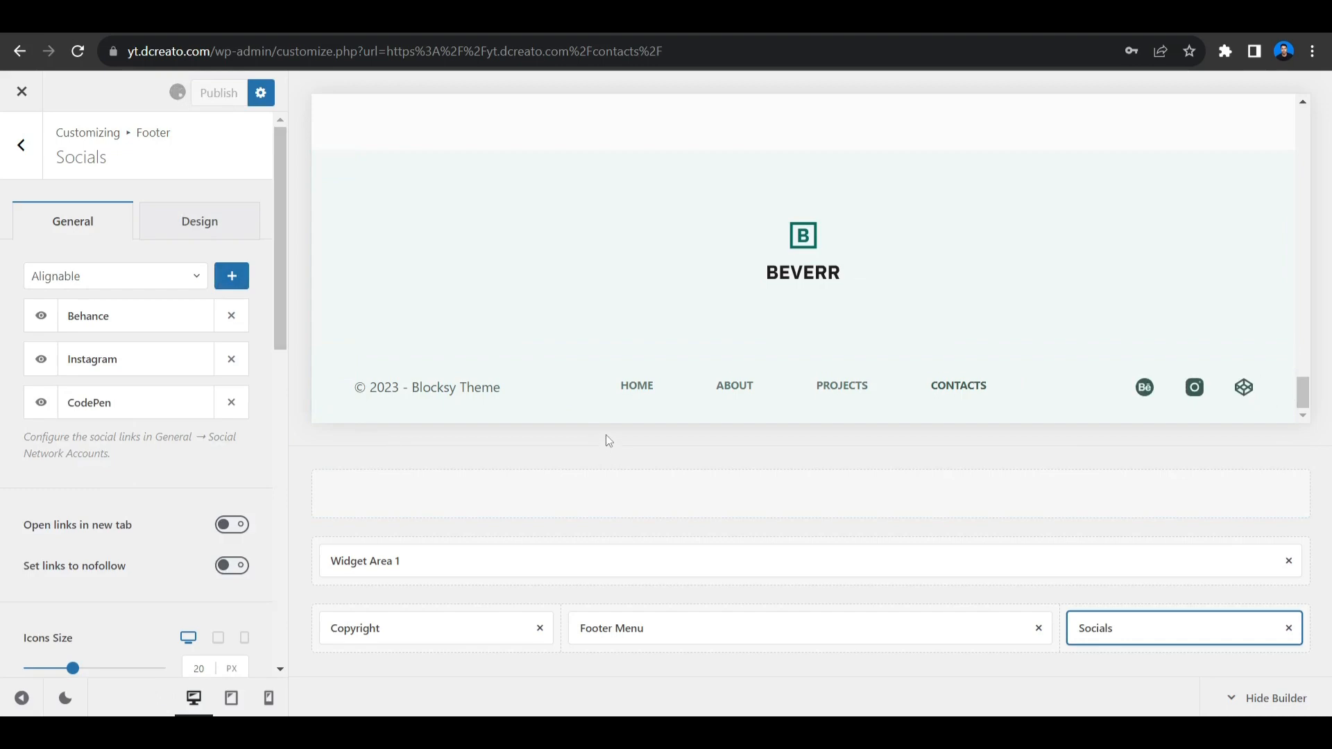
# Collapse the Elementor editing panel and look over the full-width home page from the hero section to the footer
pyautogui.scroll(10, 694, 367)
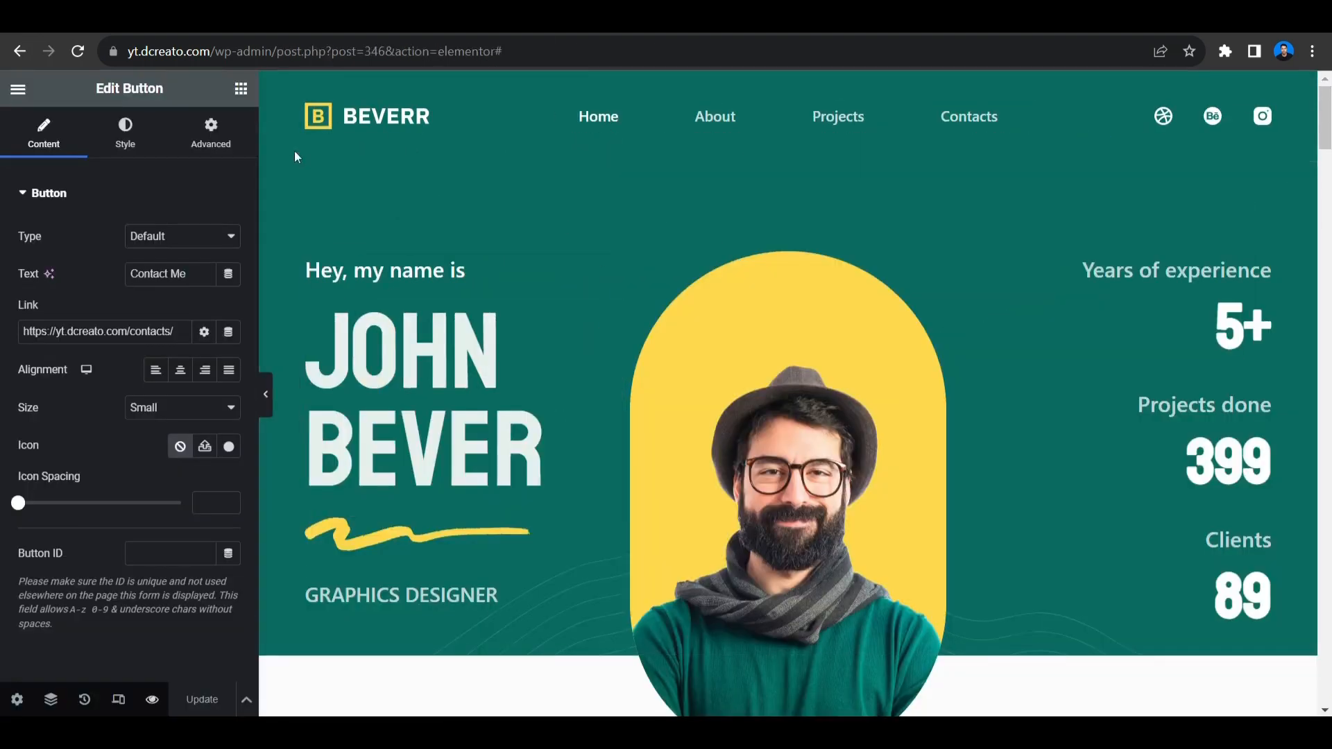
pyautogui.click(268, 405)
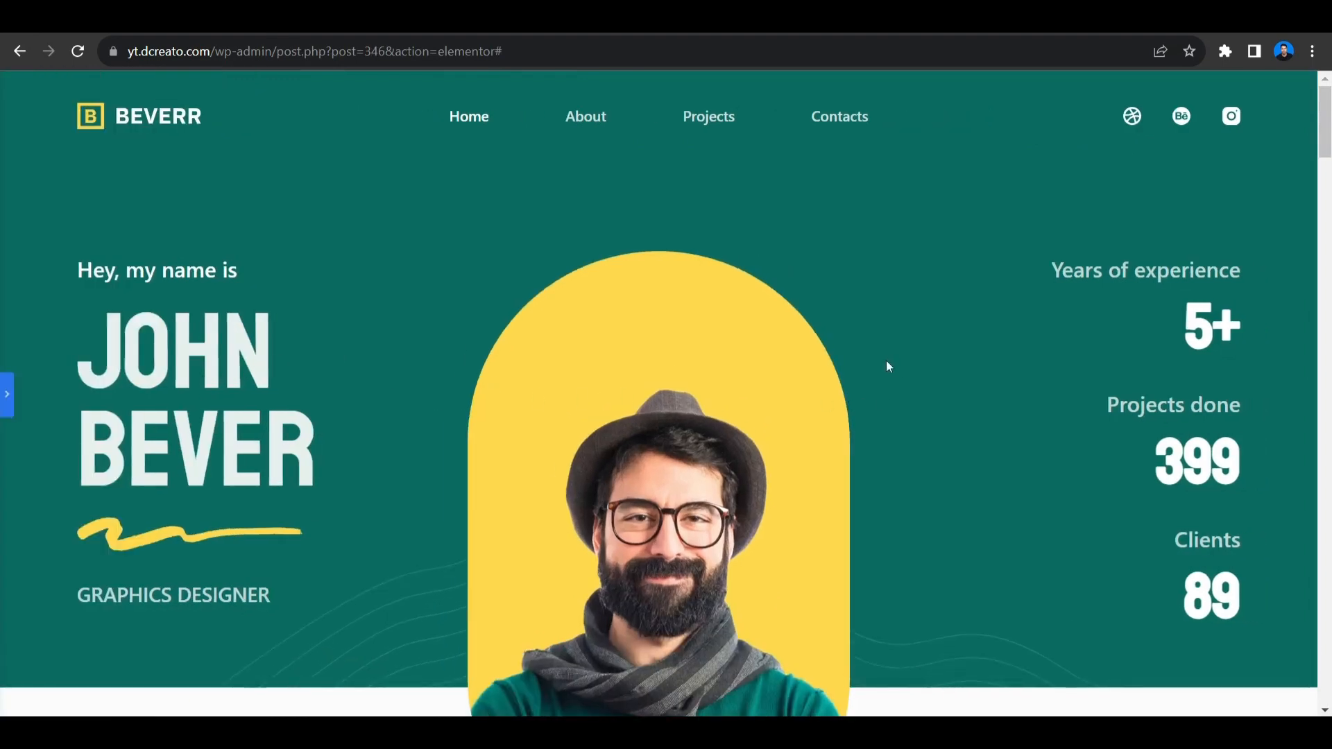
pyautogui.scroll(-12, 886, 361)
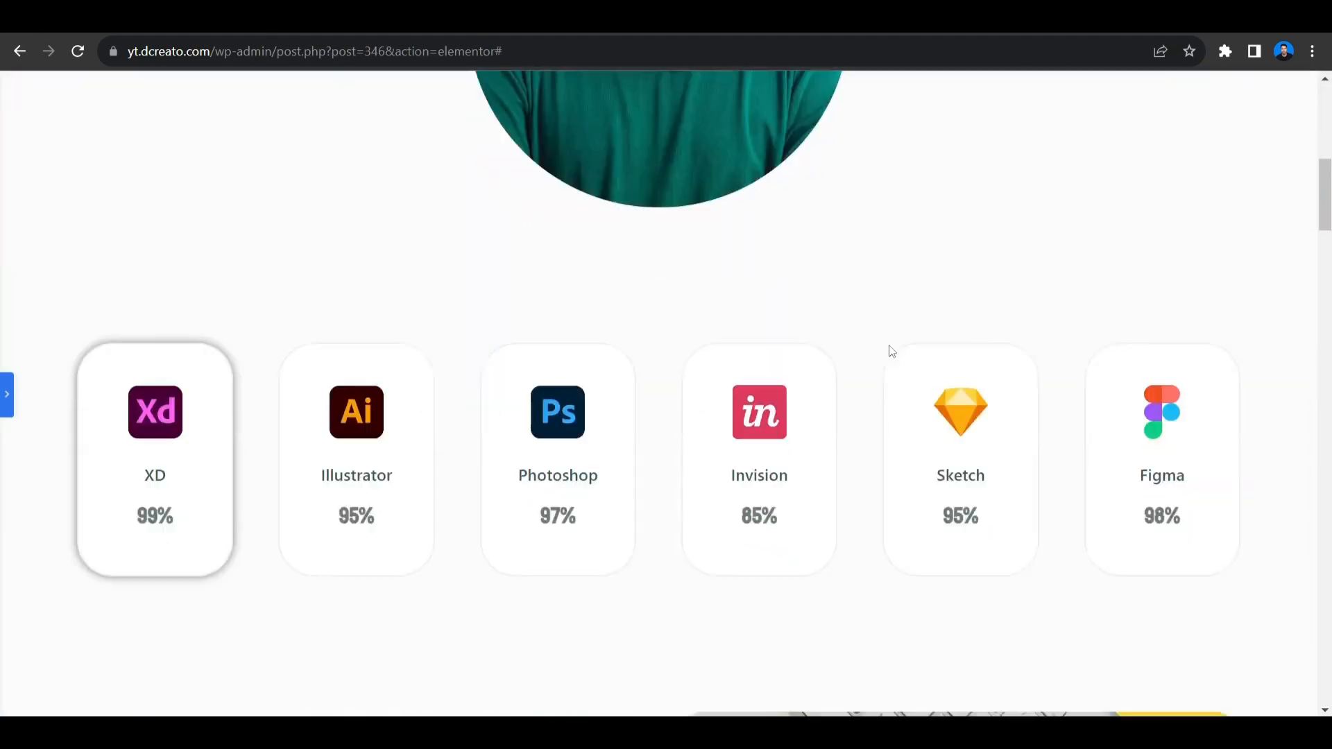
pyautogui.scroll(-20, 892, 351)
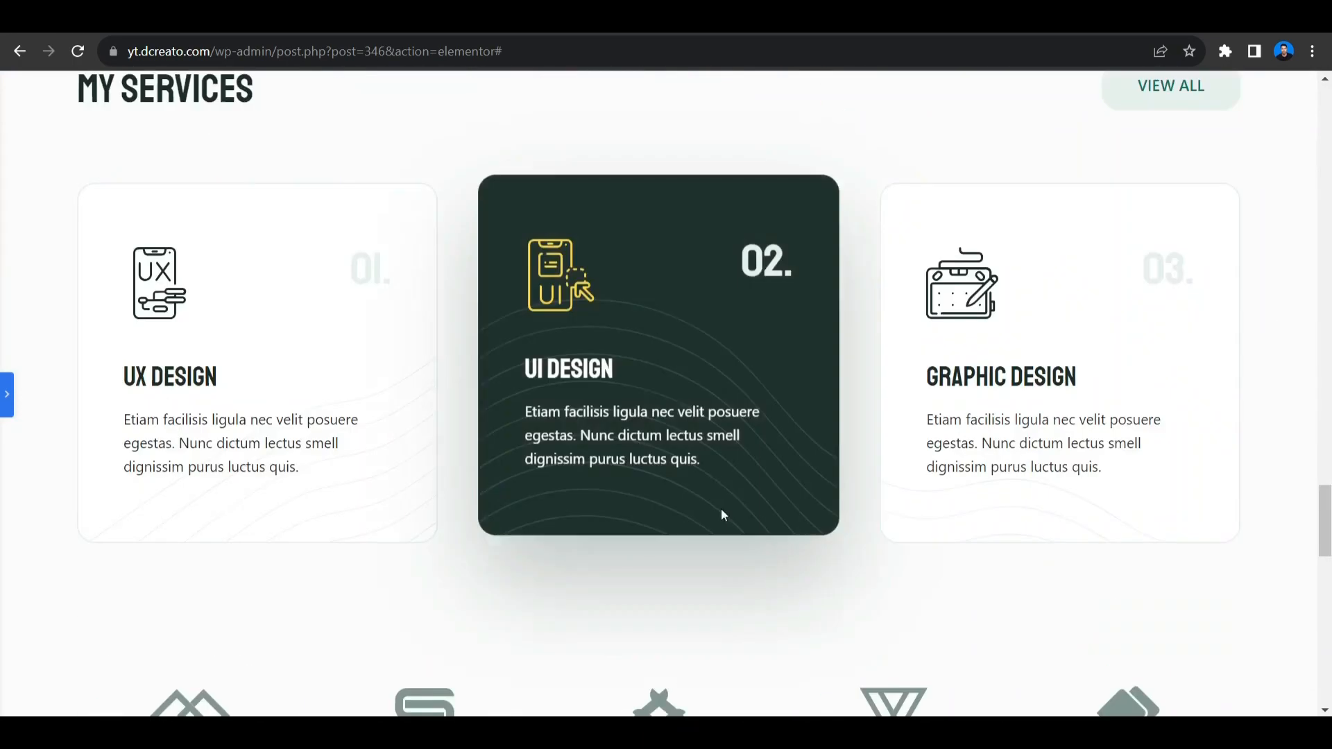
pyautogui.scroll(-6, 757, 491)
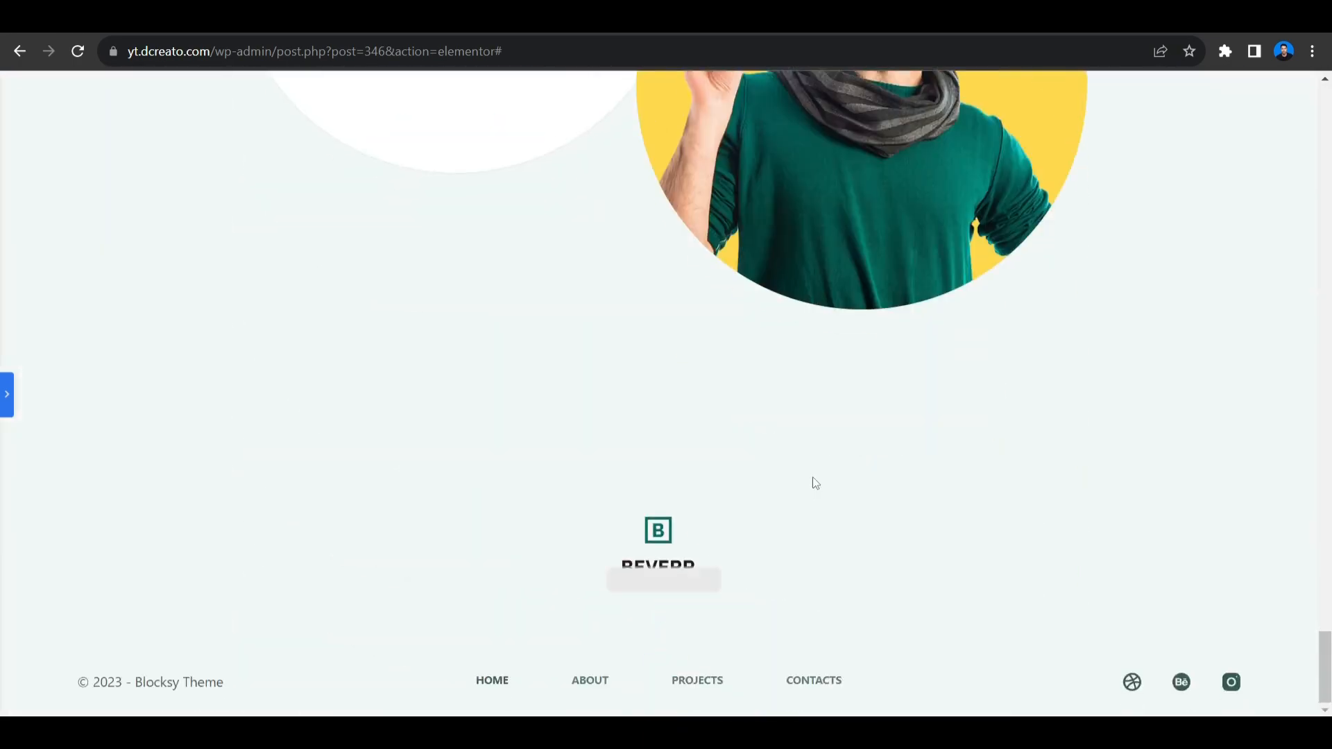